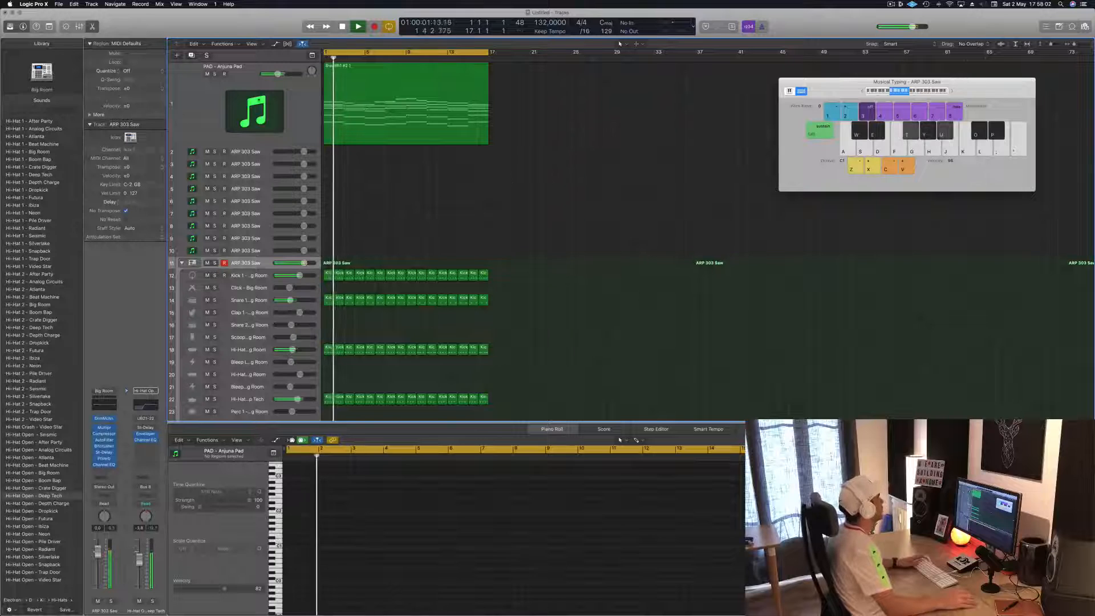
Split the region on the PAD - Anjuna Pad track at bar 9 and move its second half out to about bar 27.
click(215, 114)
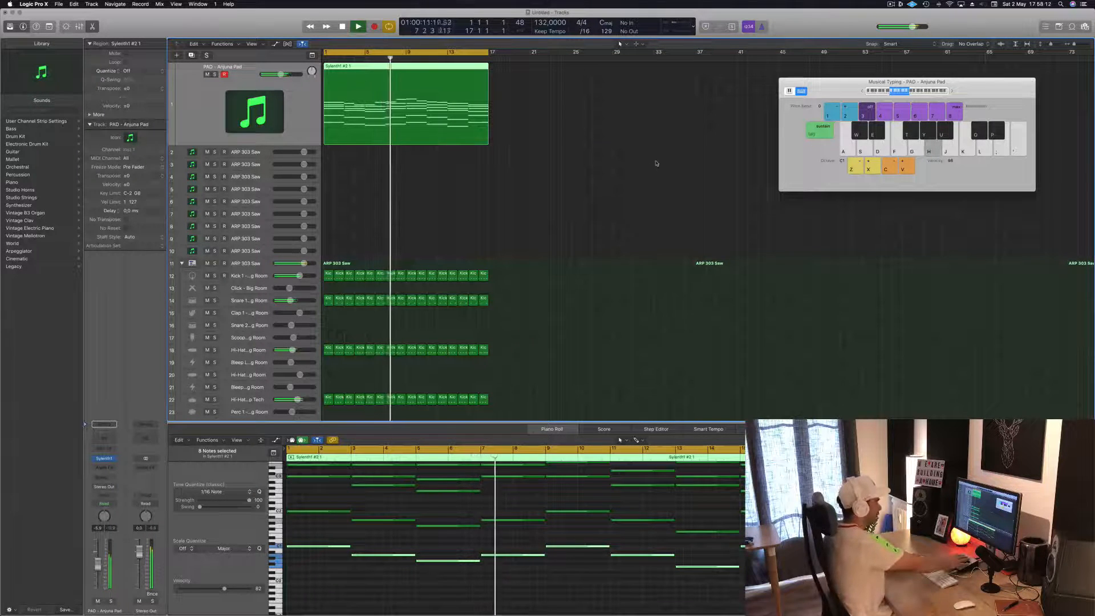
click(623, 193)
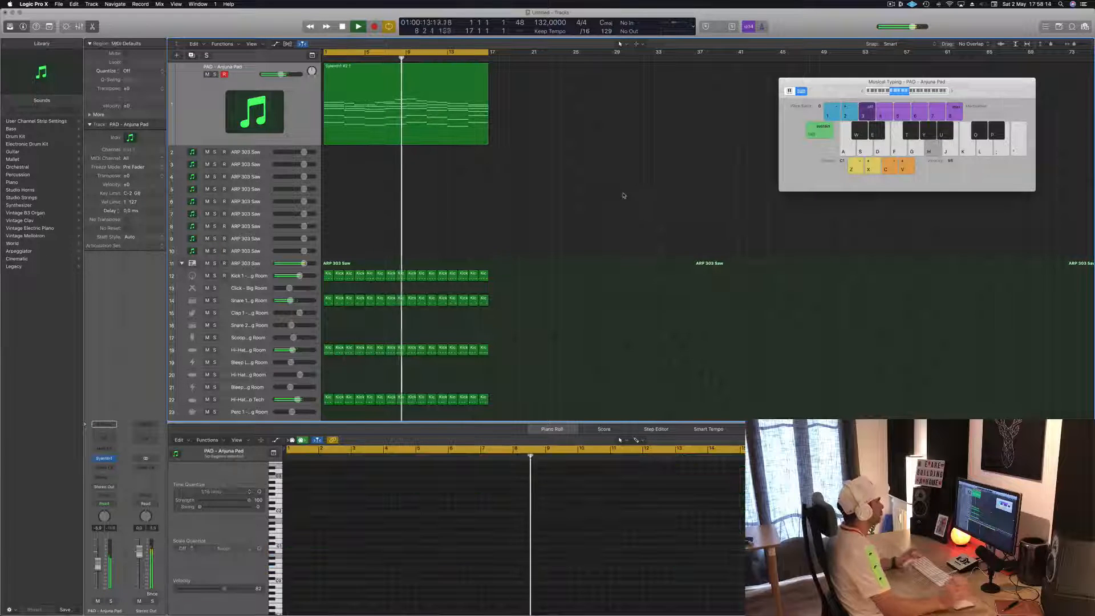
click(413, 119)
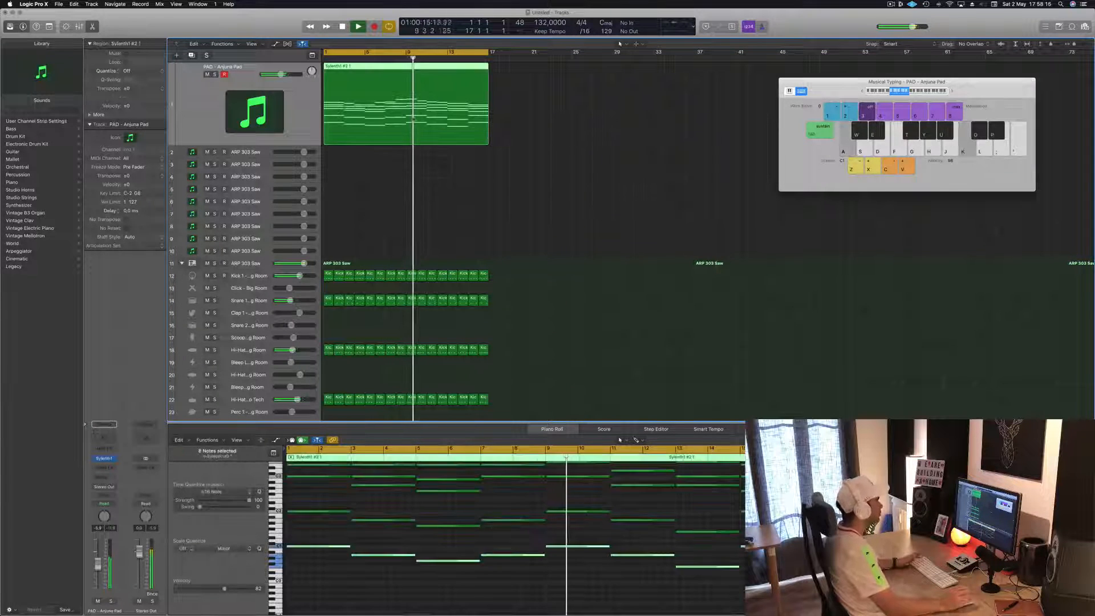
click(406, 116)
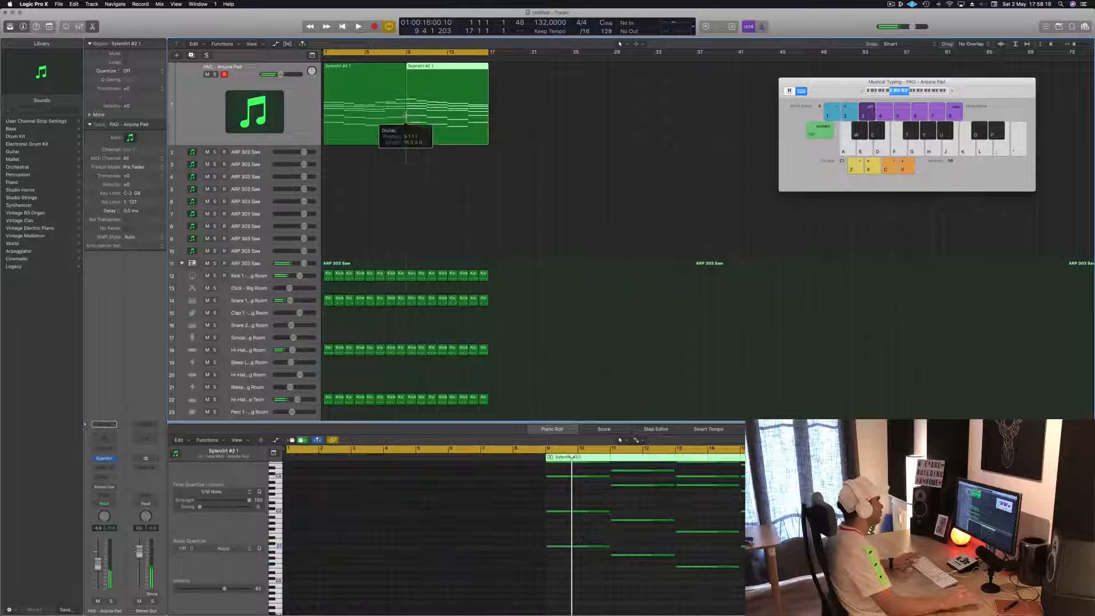
drag(458, 73, 649, 72)
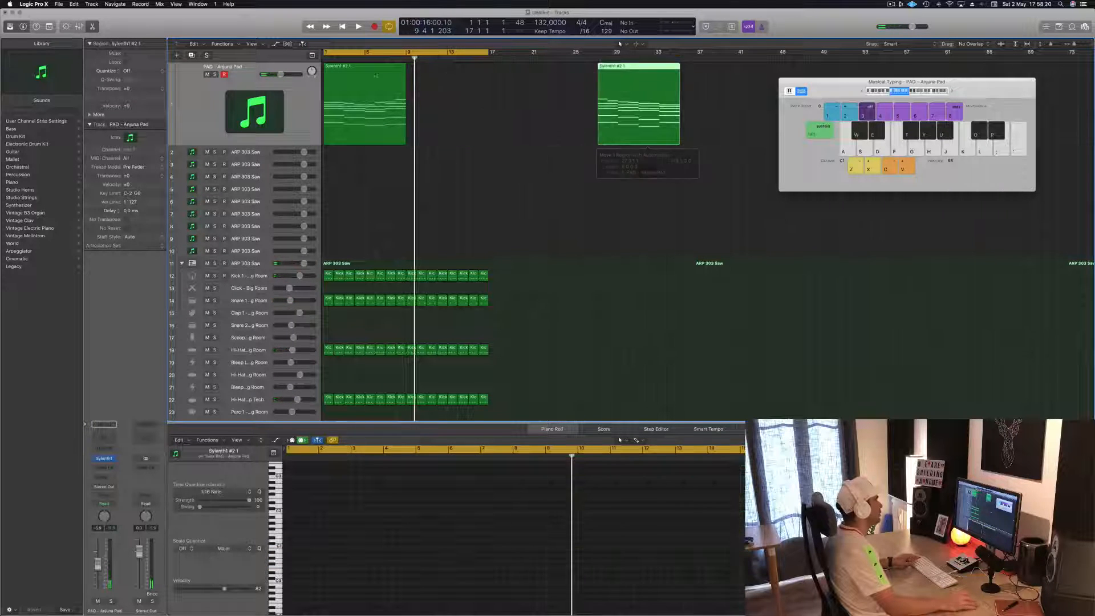
Copy the remaining first pad region to bar 9 and play the loop with both regions from the start.
click(345, 80)
key(shift+space)
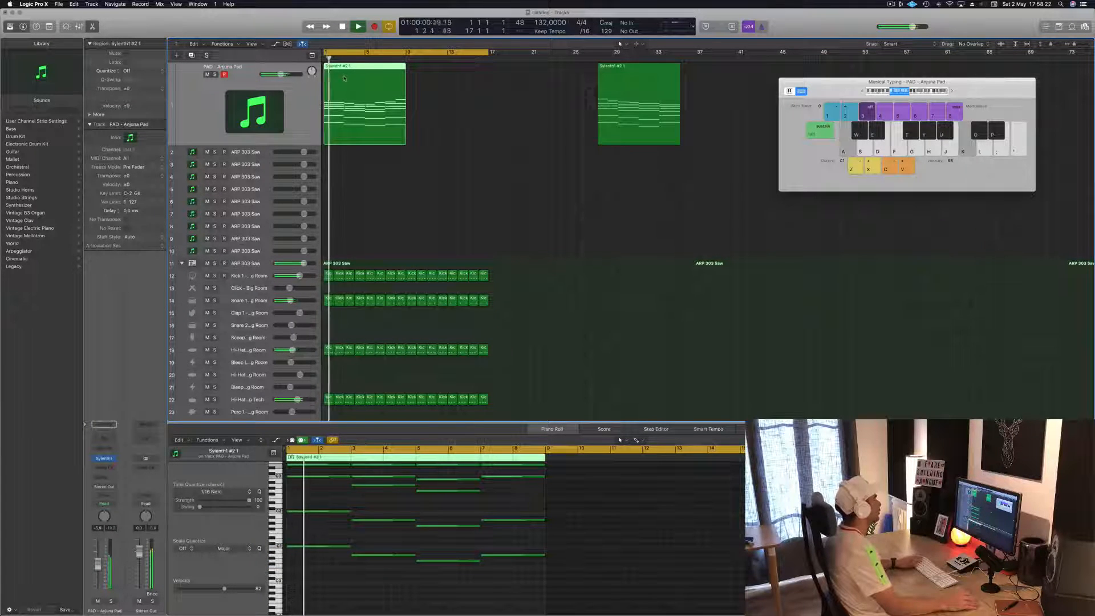
drag(344, 78, 440, 76)
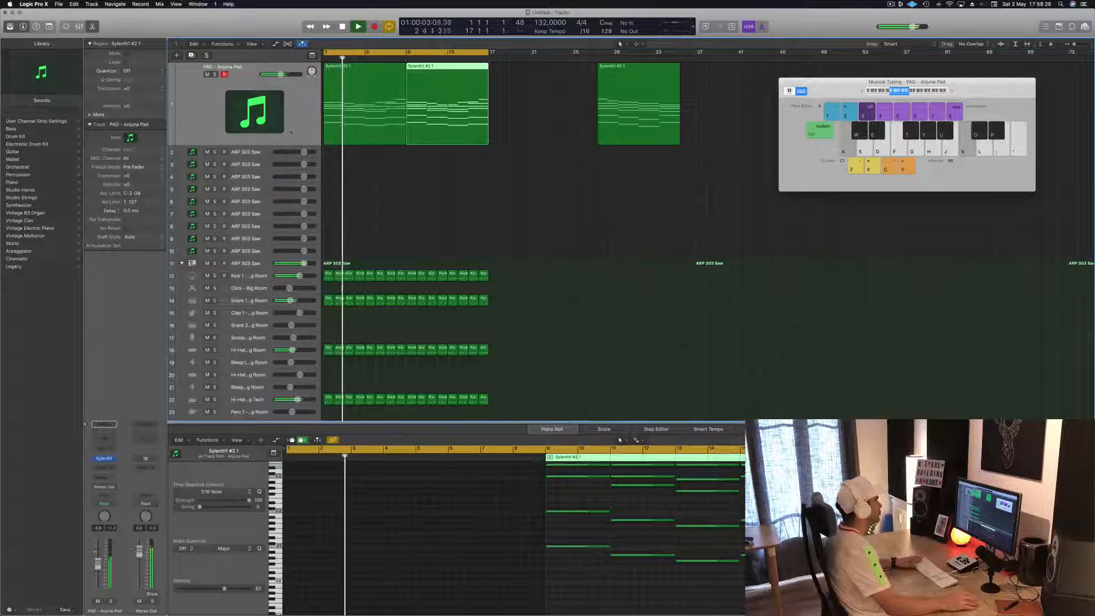
click(195, 108)
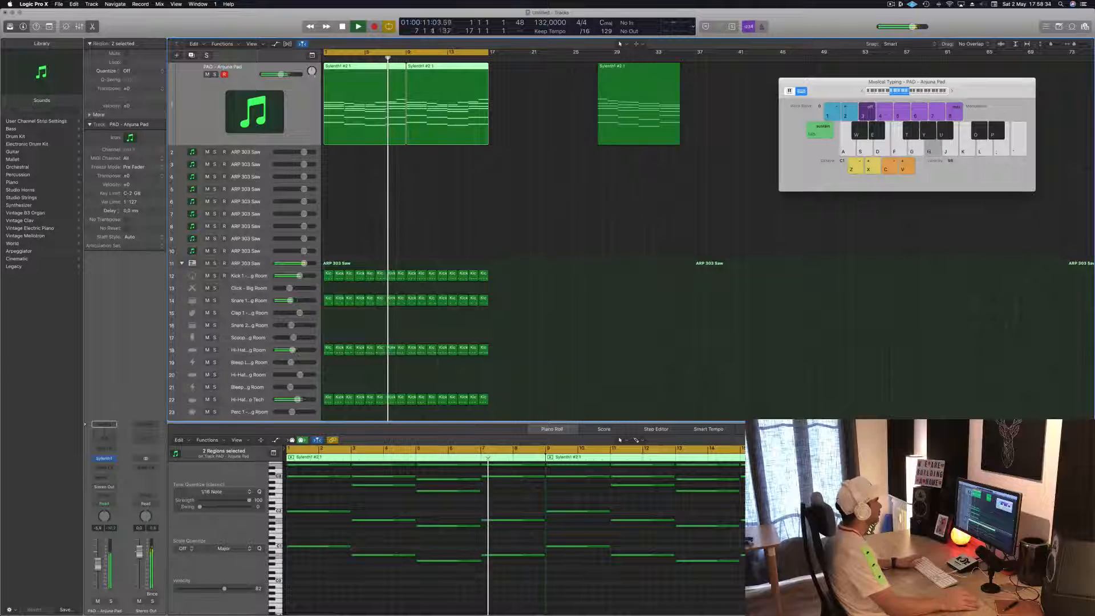
key(Return)
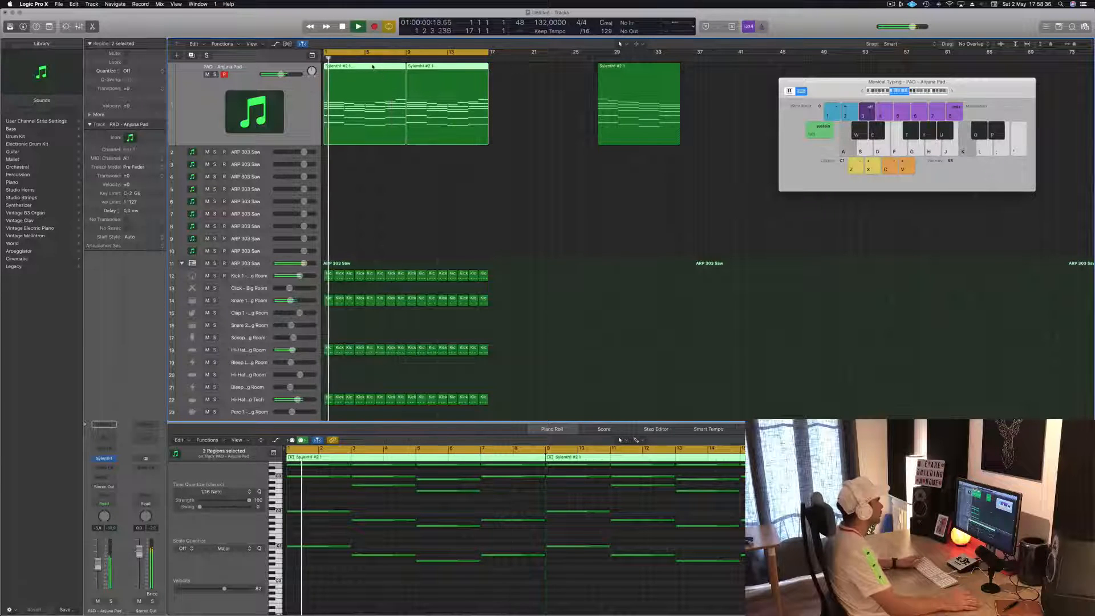
In the first pad region, raise the top notes in bars 4, 5 and 7 to match their neighbouring notes, and play it back.
key(e)
click(355, 68)
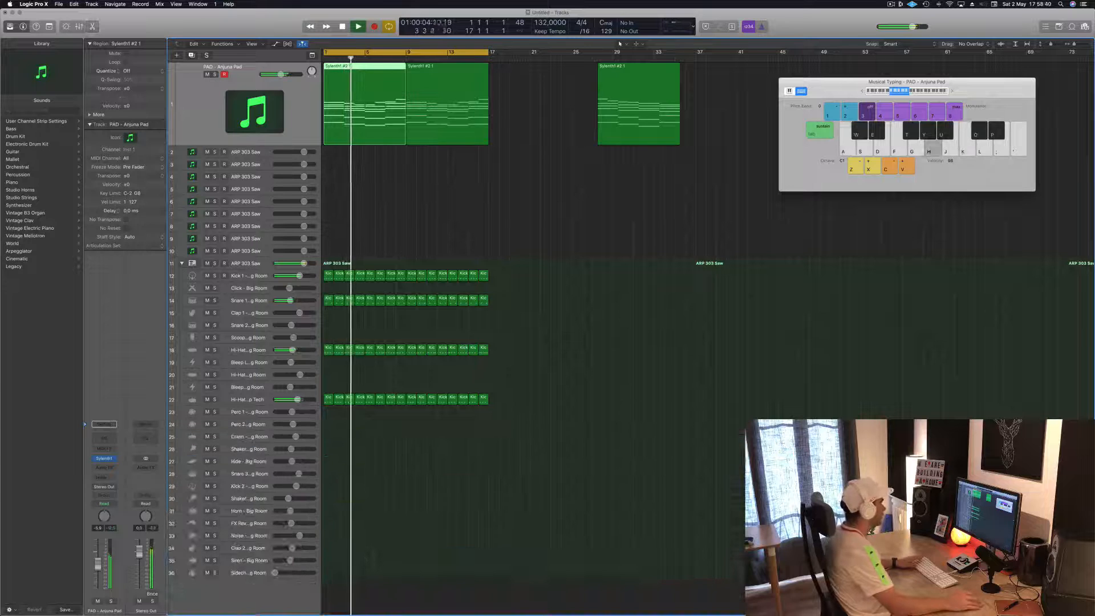
key(e)
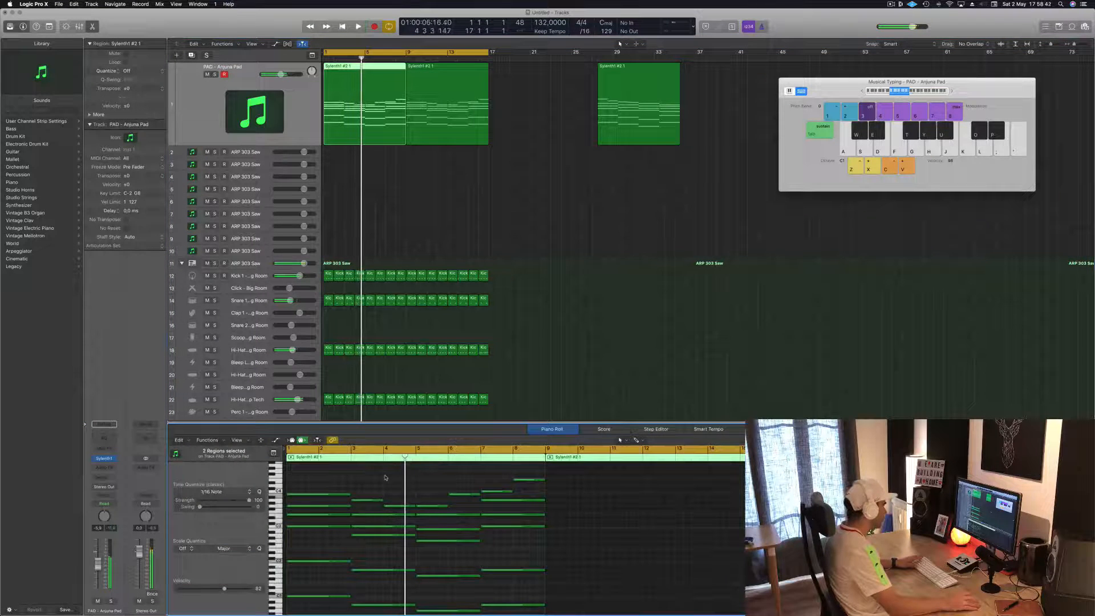
click(398, 506)
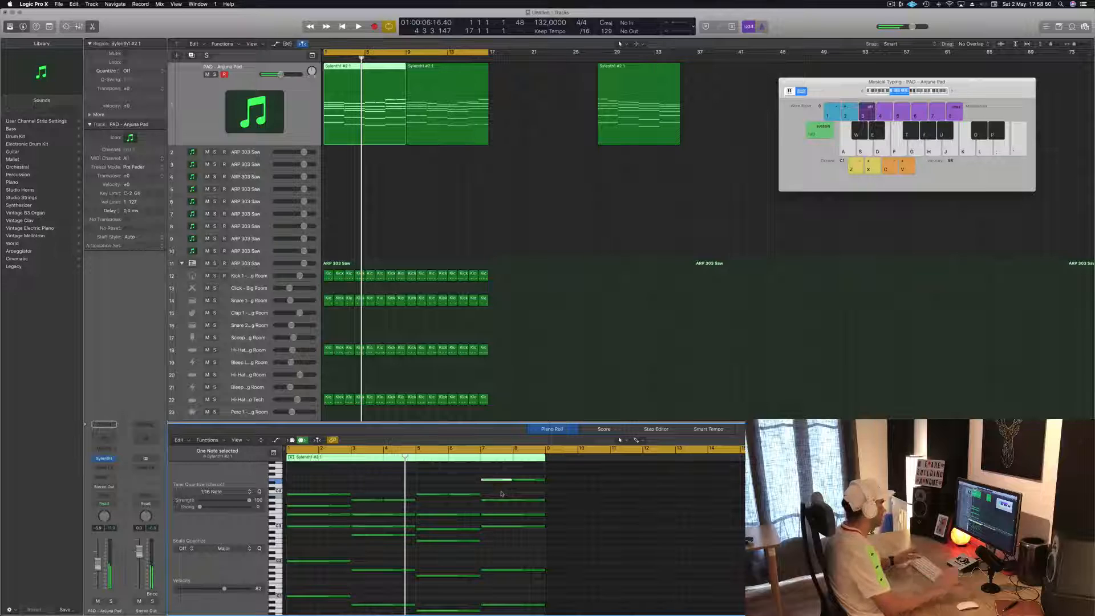
key(space)
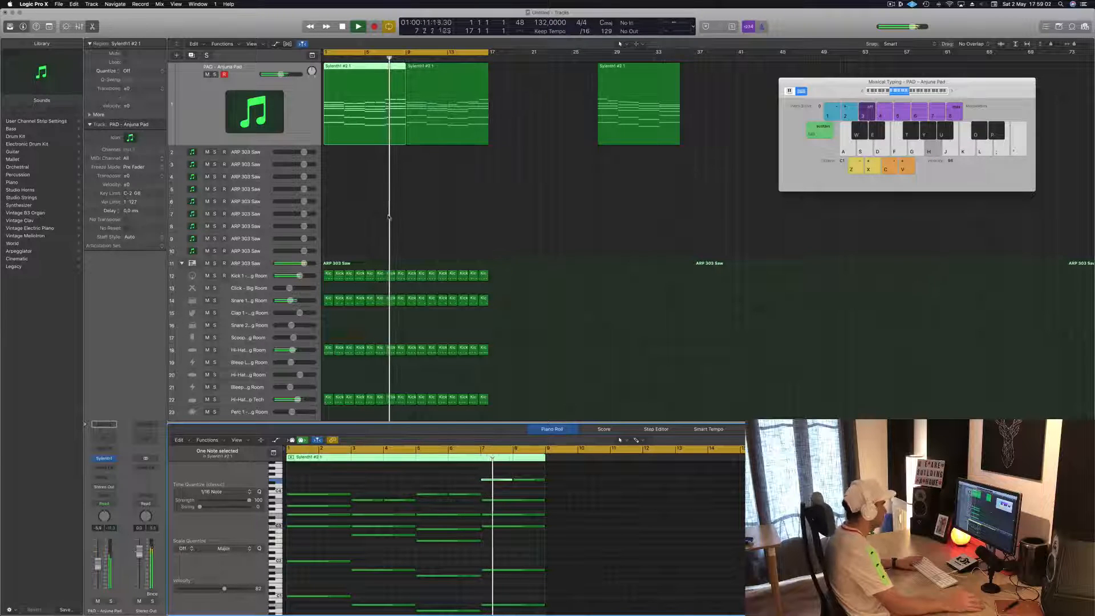
key(space)
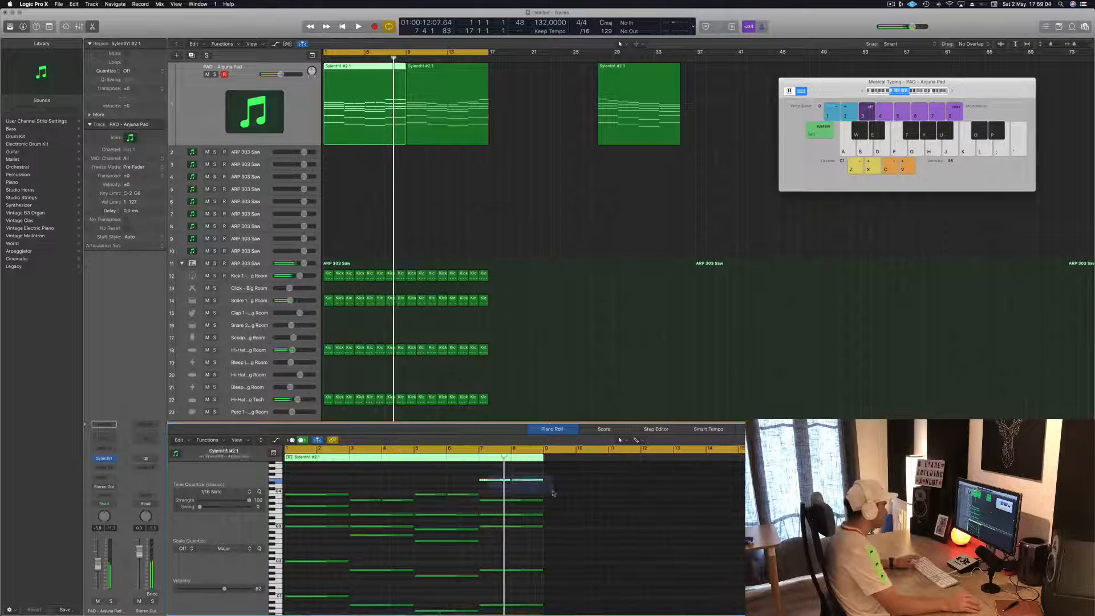
Lower the top melody notes in bars 7 and 8 of the first pad region and play the loop again.
drag(554, 494, 552, 493)
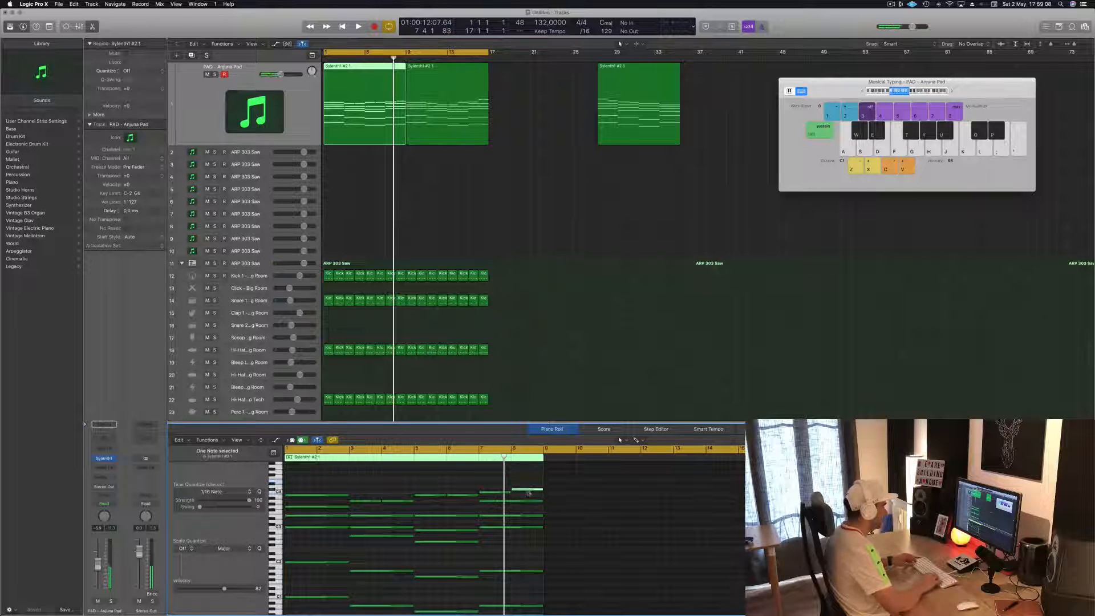
key(alt+Down)
key(space)
click(515, 230)
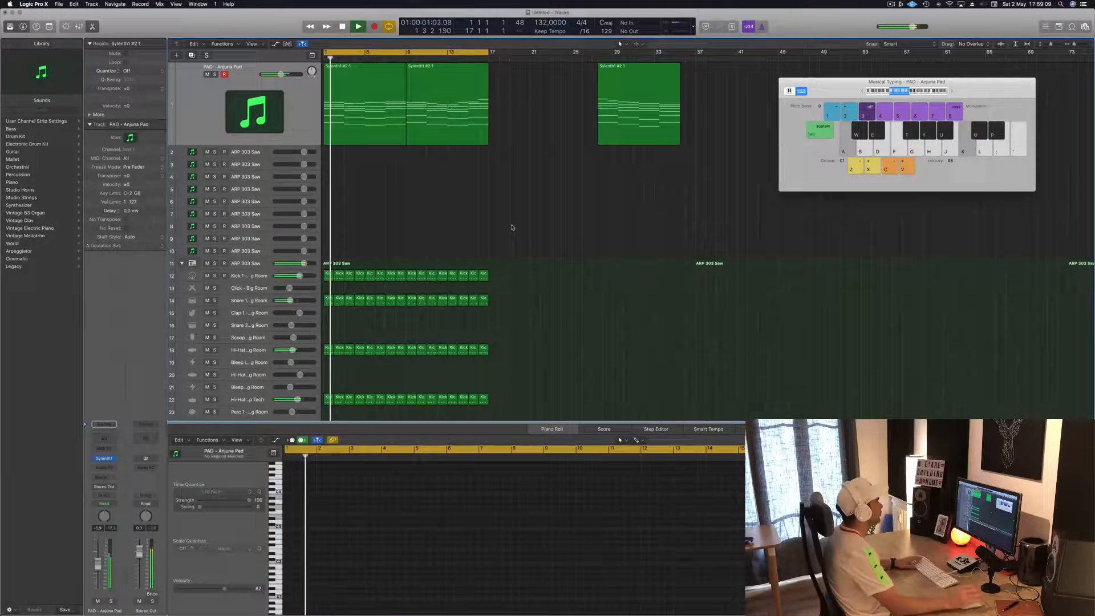
Delete the pad region at bar 9 and select the first one.
click(451, 123)
key(Delete)
click(381, 94)
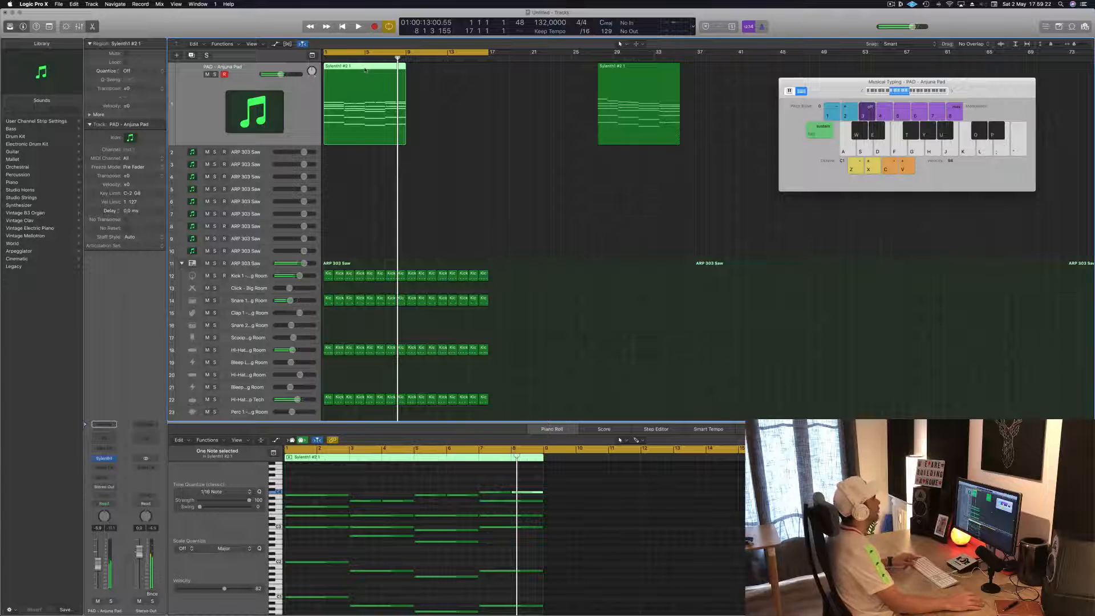
Copy the first pad region to bar 17 and delete the top melody notes from the original.
drag(365, 70, 531, 70)
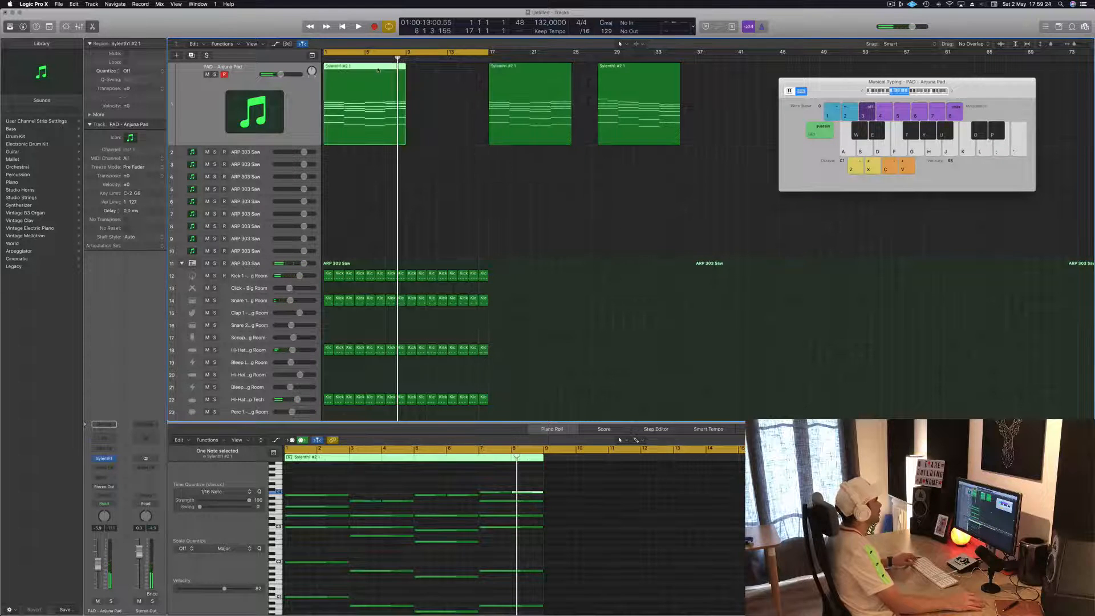
drag(306, 483, 555, 504)
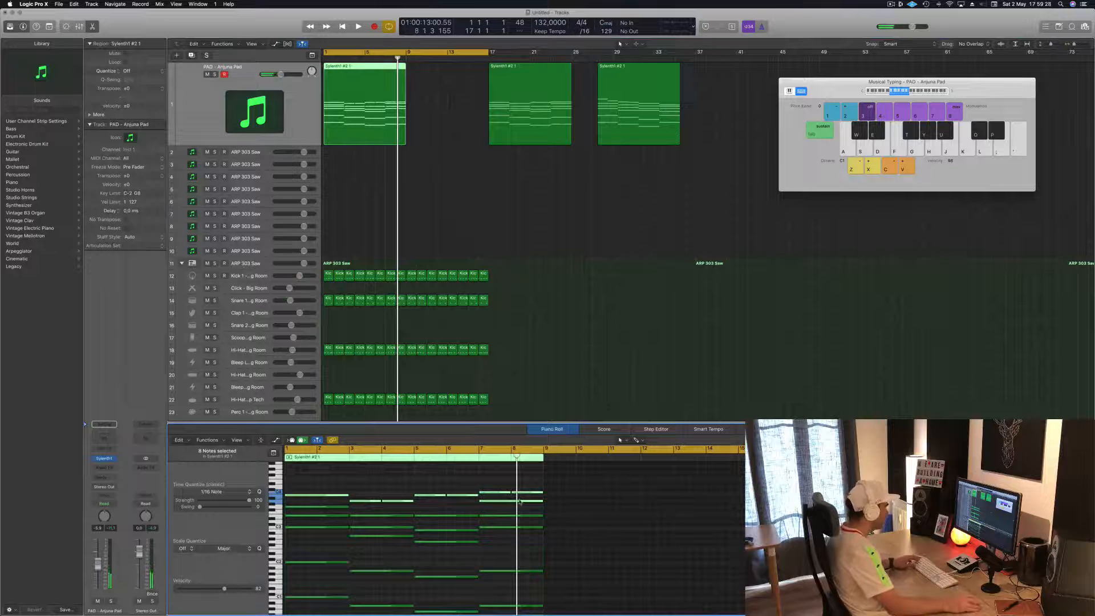
click(440, 461)
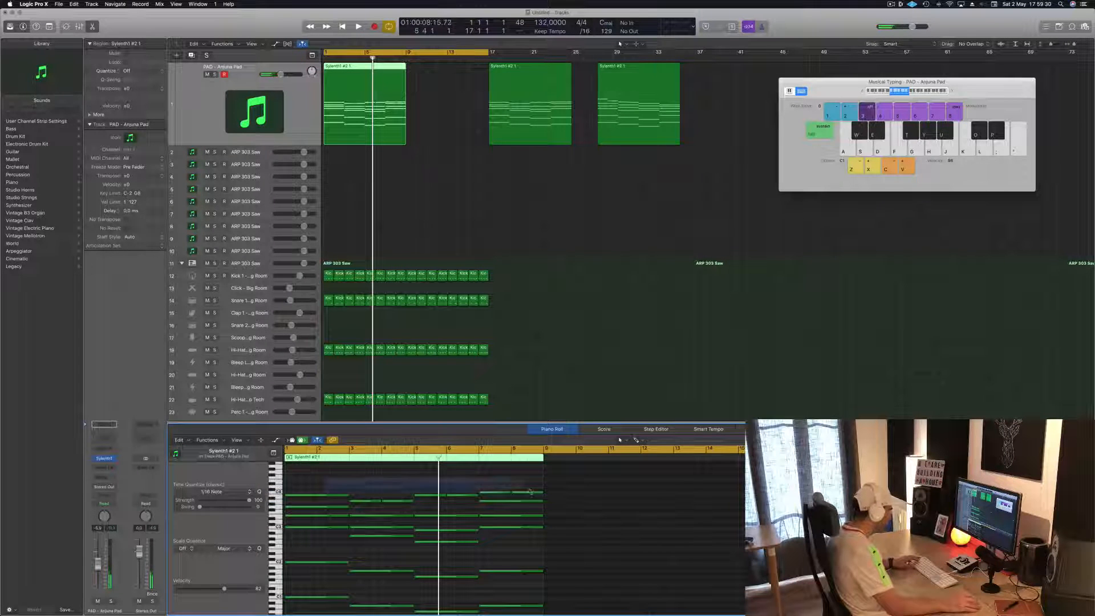
drag(548, 498, 549, 496)
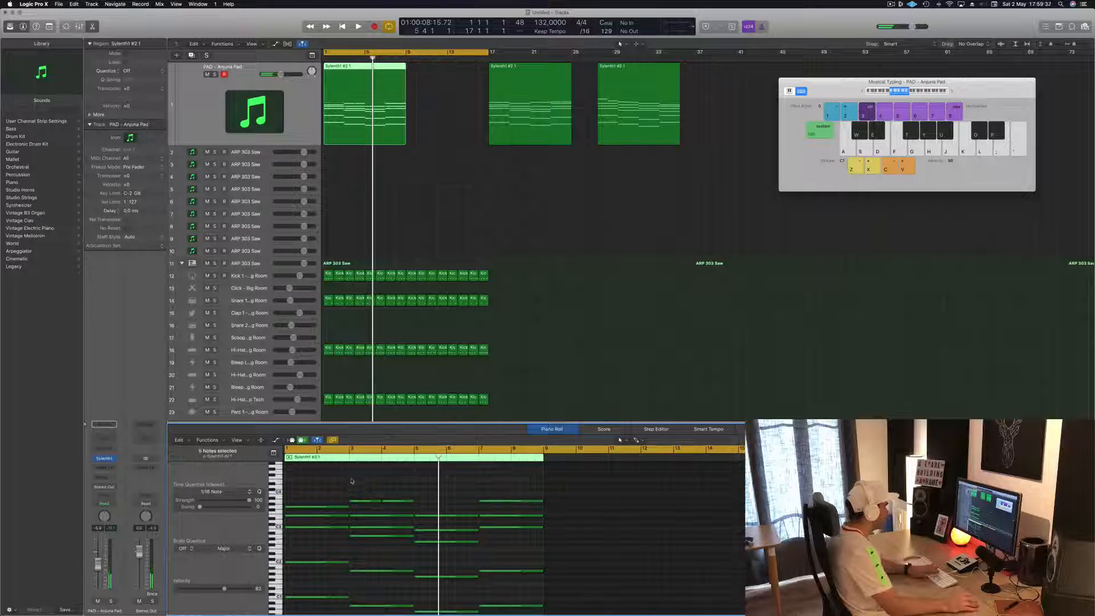
Play back the first pad region without its melody notes, together with the drums, from the start of the loop.
key(Return)
key(space)
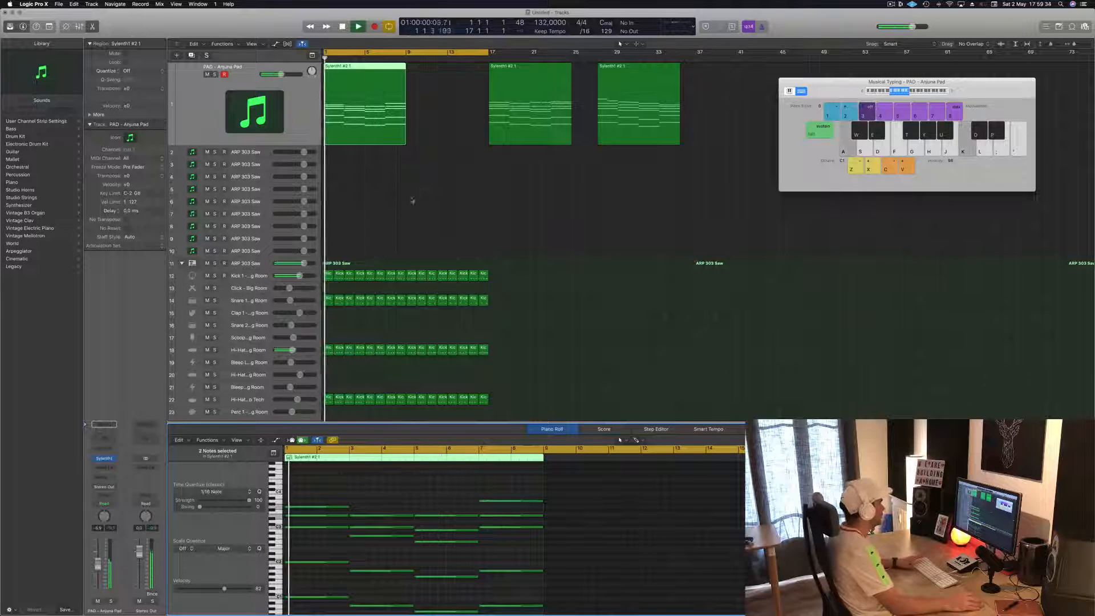
click(353, 175)
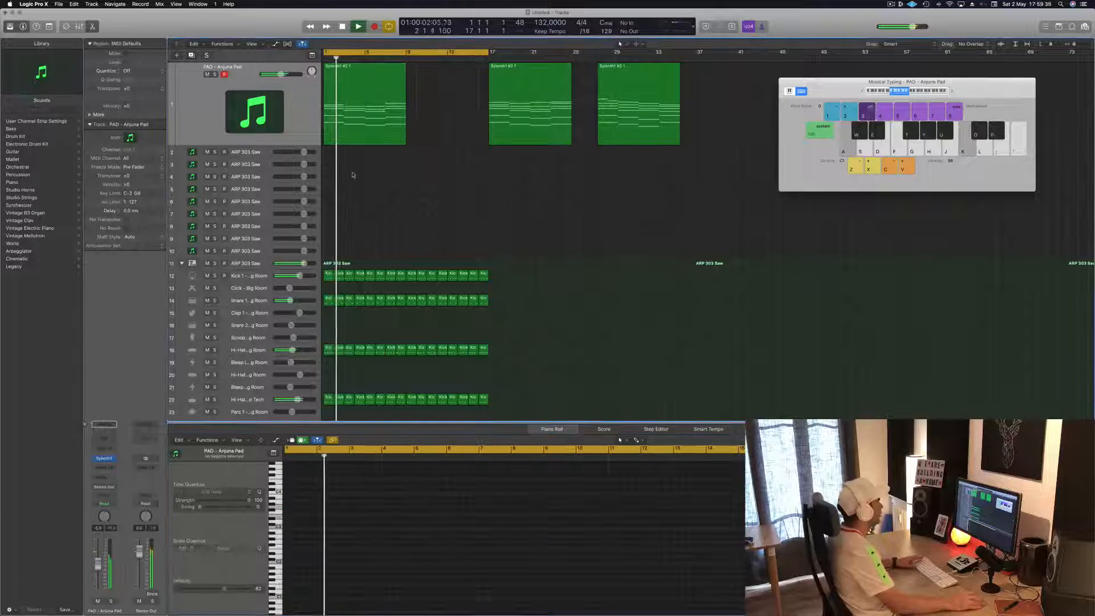
click(366, 112)
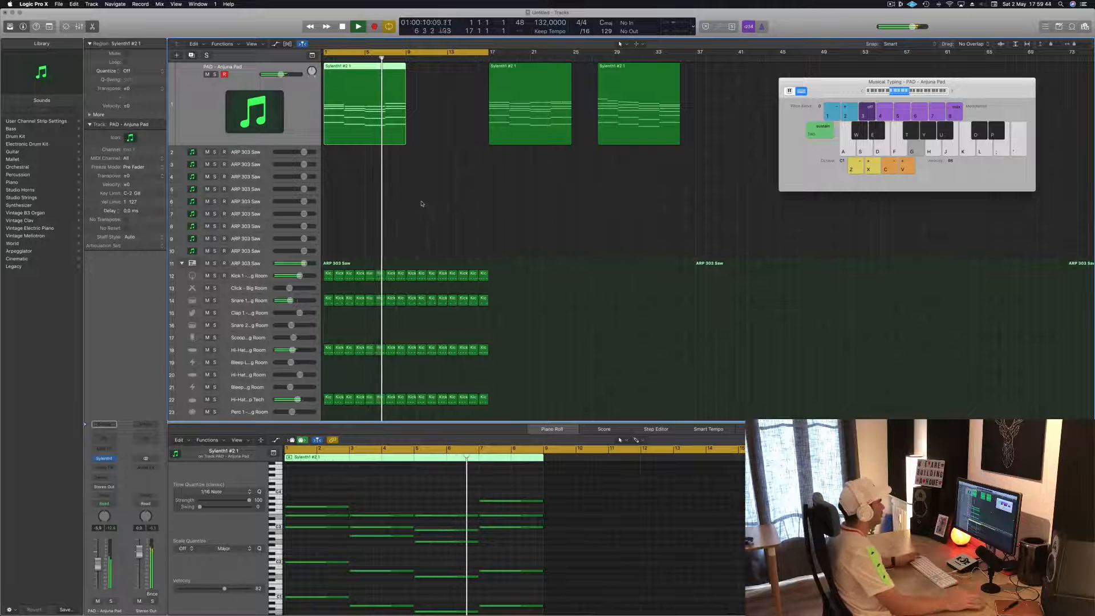
key(space)
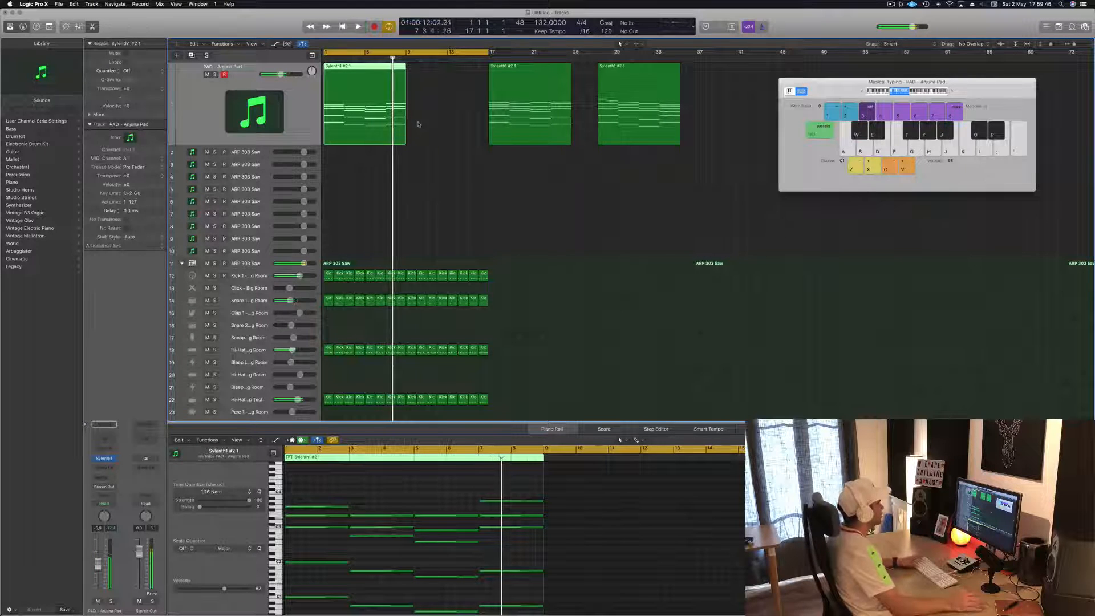
key(space)
Copy the first pad region to bar 9 and move the region at bar 17 directly before the one at about bar 27.
click(516, 108)
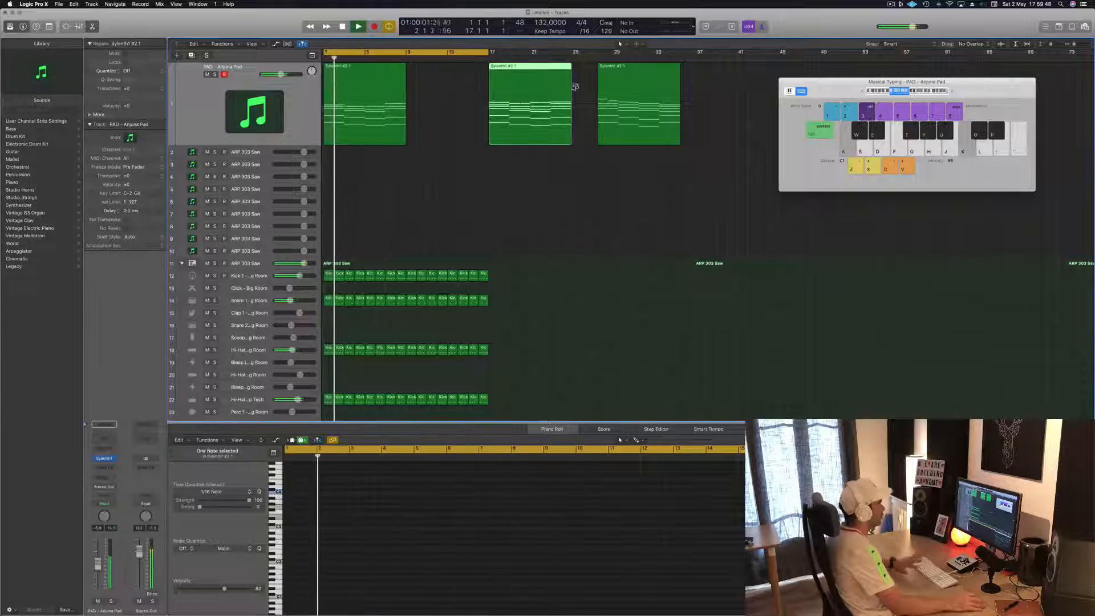
click(382, 76)
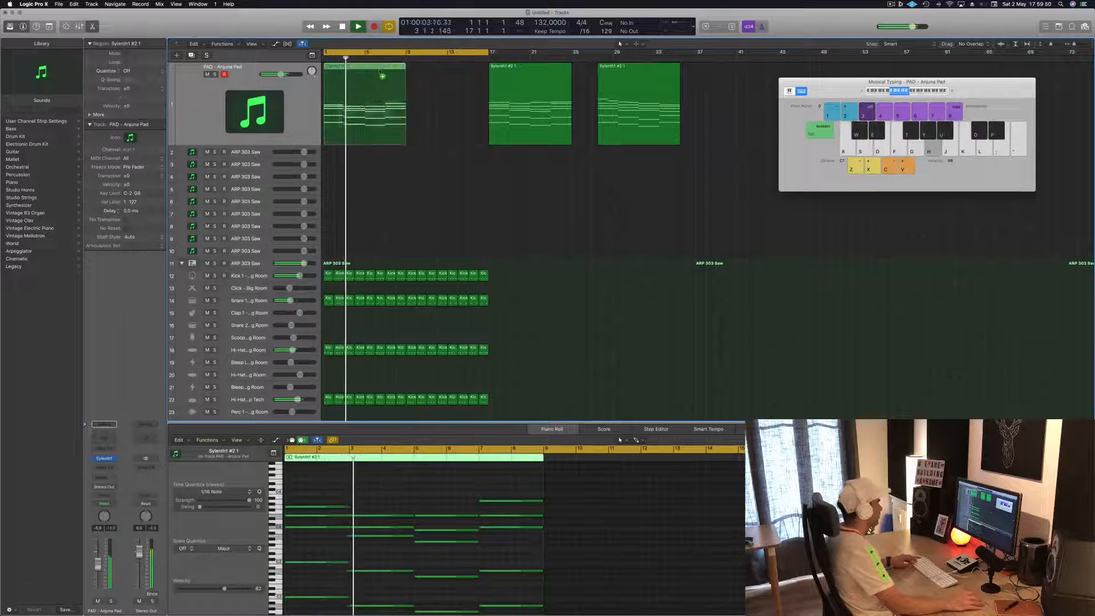
drag(382, 76, 438, 72)
drag(510, 73, 551, 73)
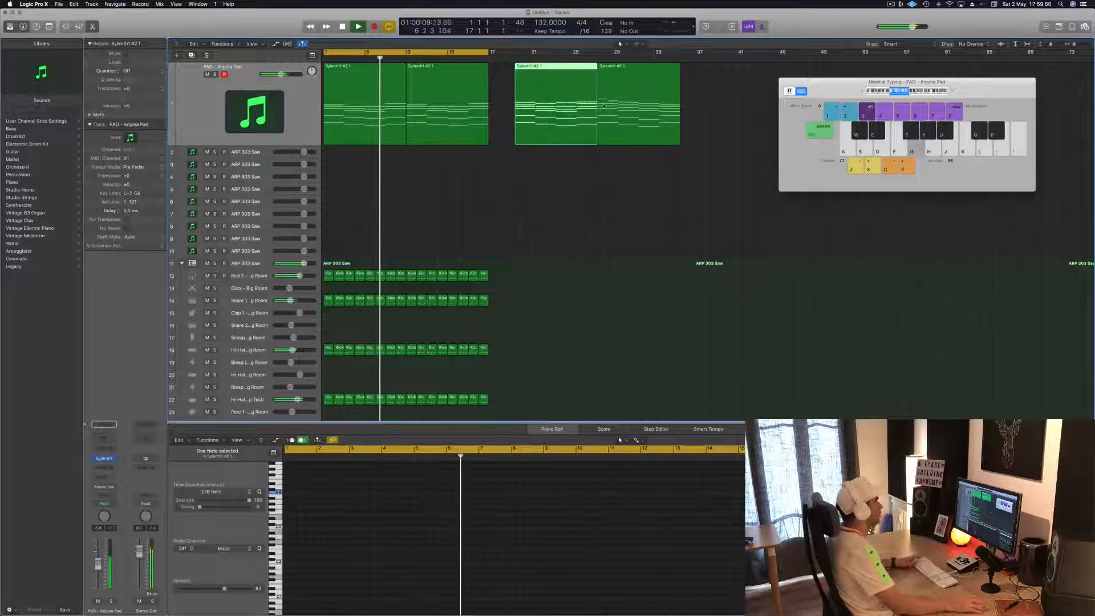
Select both pad regions in the loop, open the track's Sylenth1 instrument and place its window clear of them.
drag(844, 82, 855, 117)
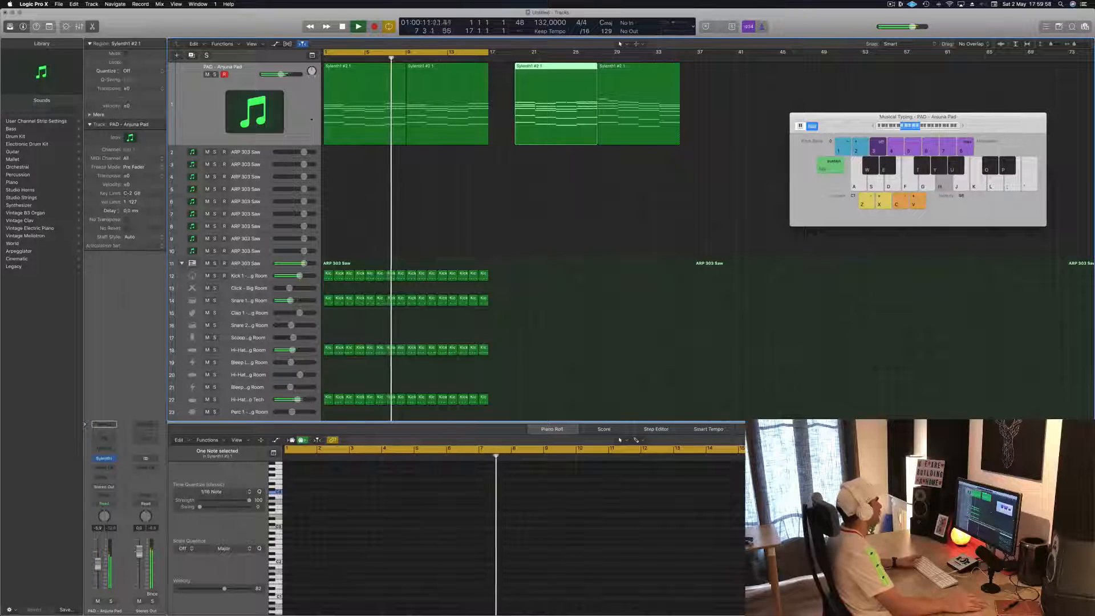
click(299, 116)
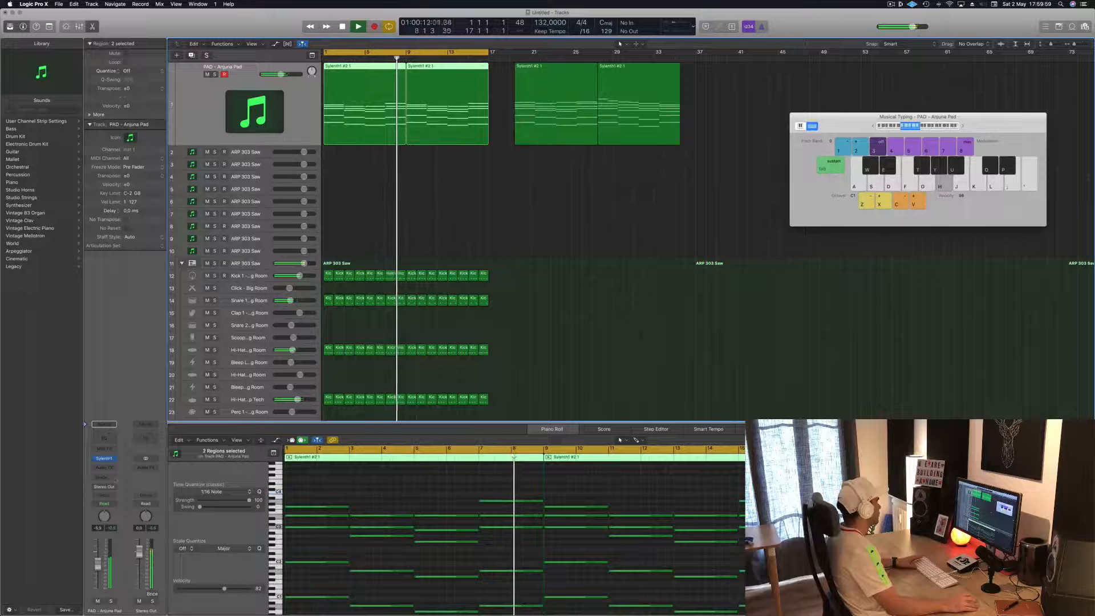
click(104, 458)
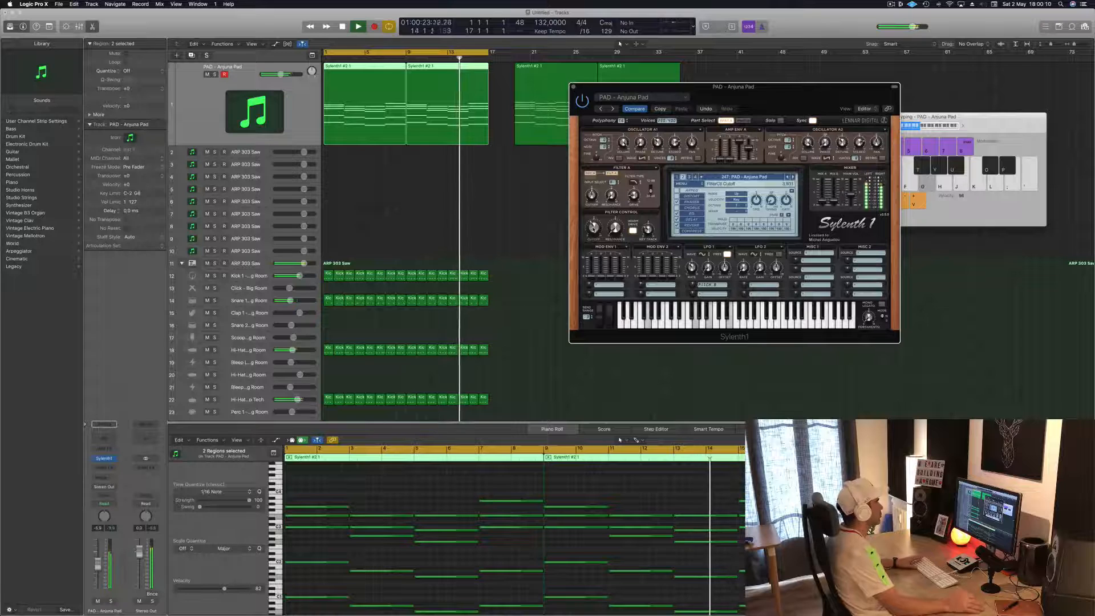
drag(733, 87, 844, 116)
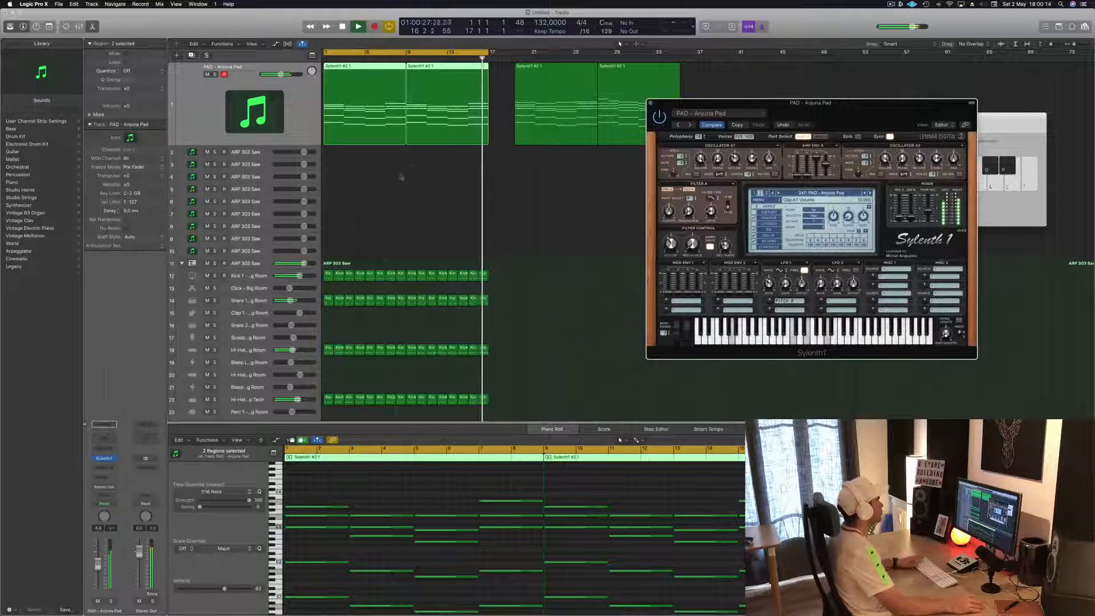
scroll(425, 531, down, 3)
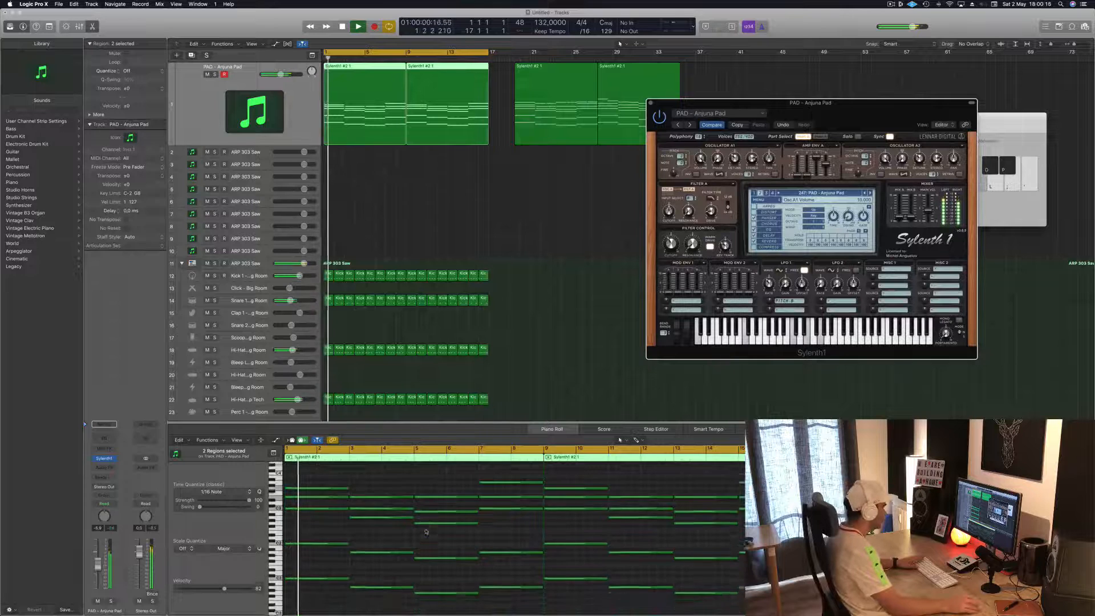
scroll(425, 532, up, 1)
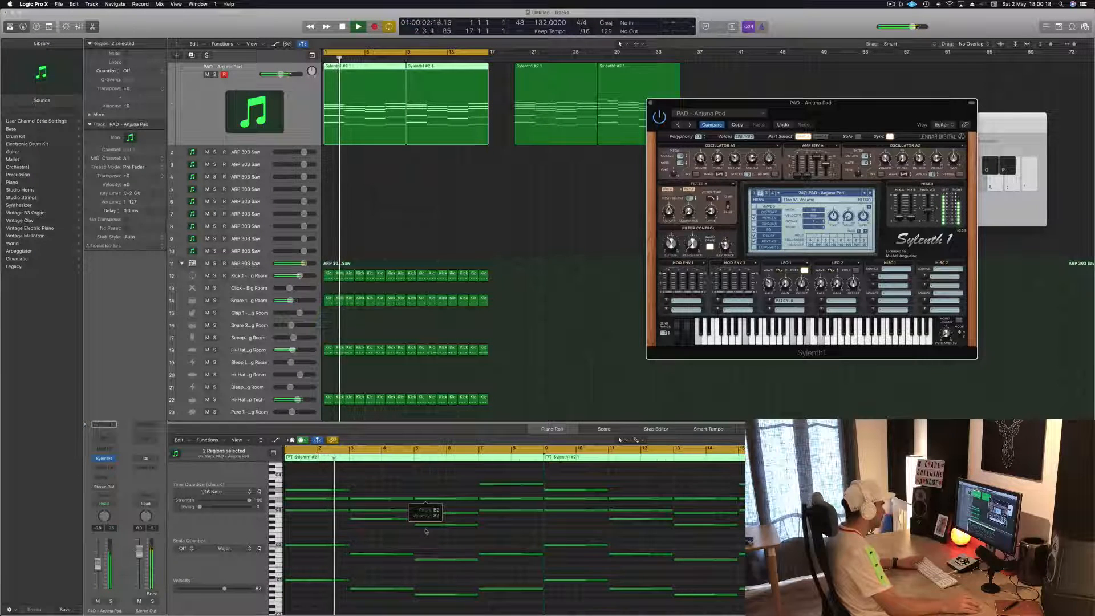
scroll(425, 532, up, 1)
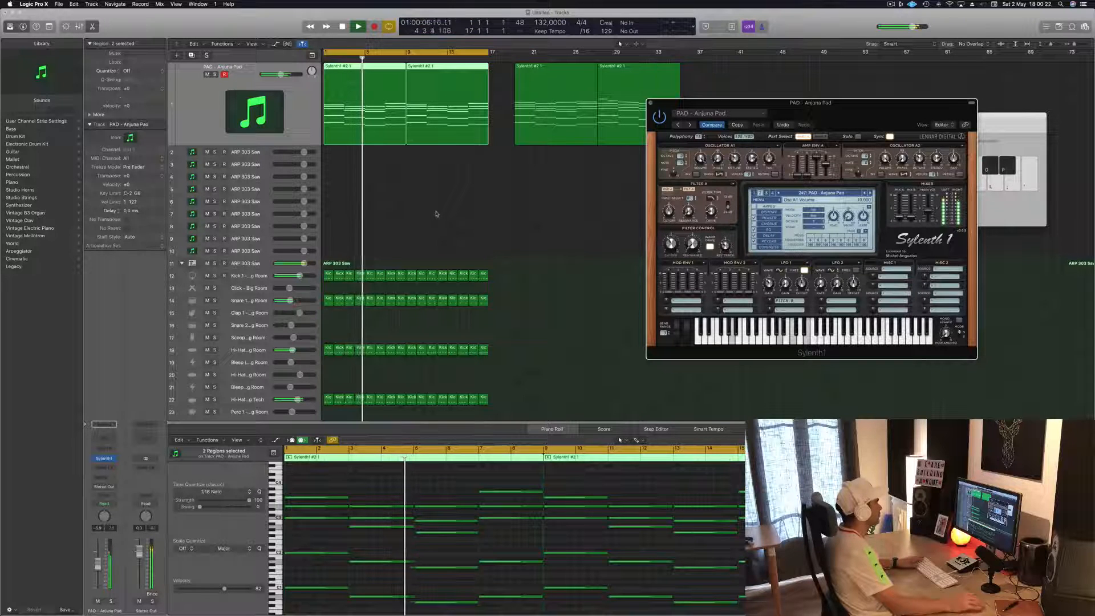
Adjust the filter control cutoff of the pad's Sylenth1 sound and play the loop from the start.
click(357, 75)
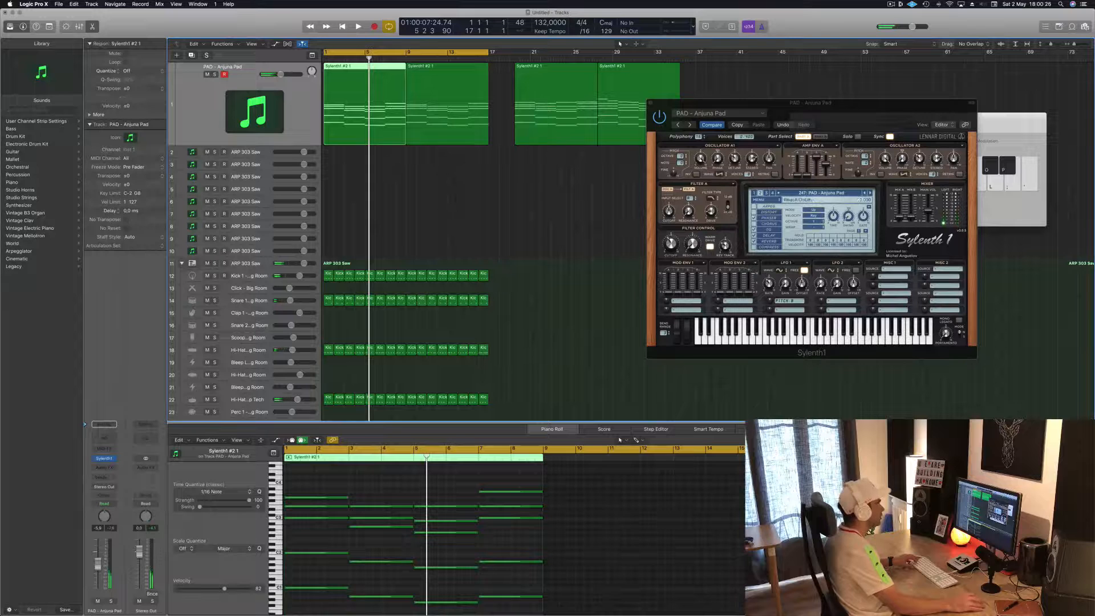
click(670, 244)
key(space)
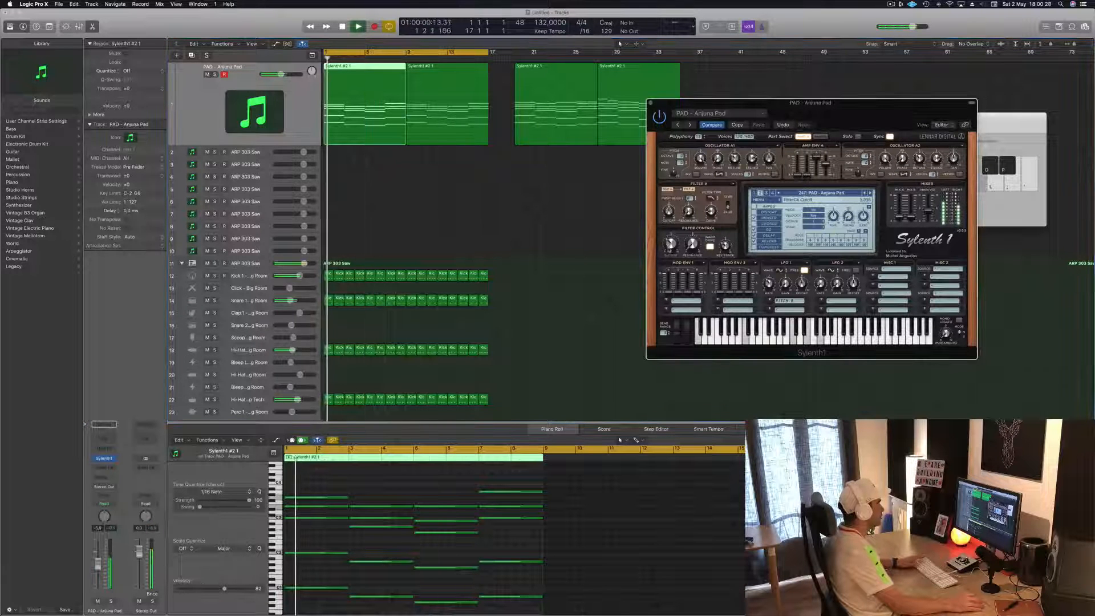
Add a Compressor to the pad track and set its side chain to Bus 6, the Sidechain Trigger bus.
click(296, 106)
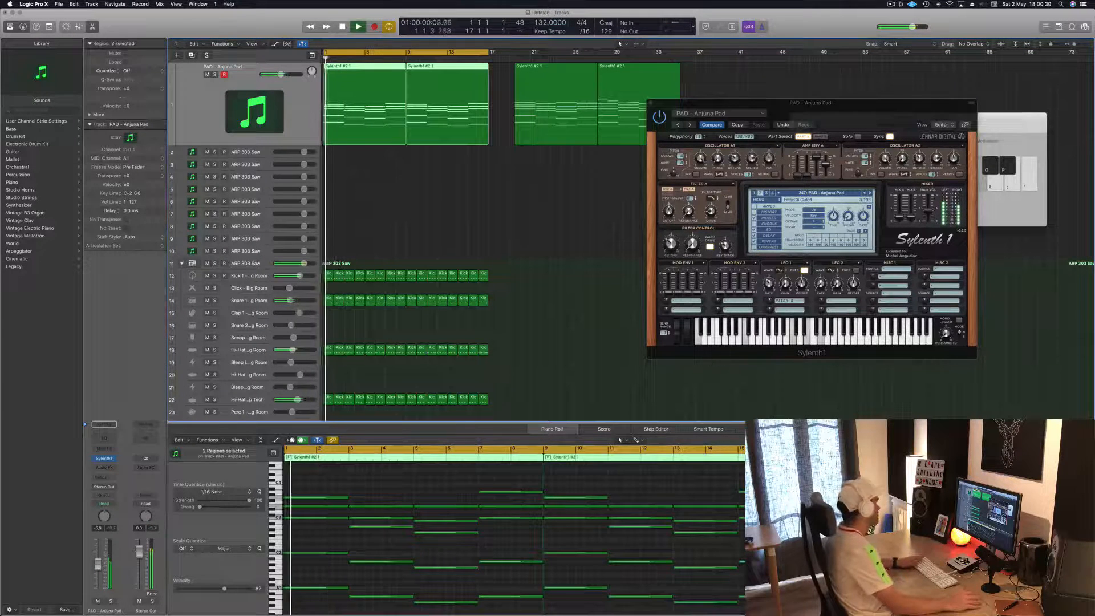
click(109, 467)
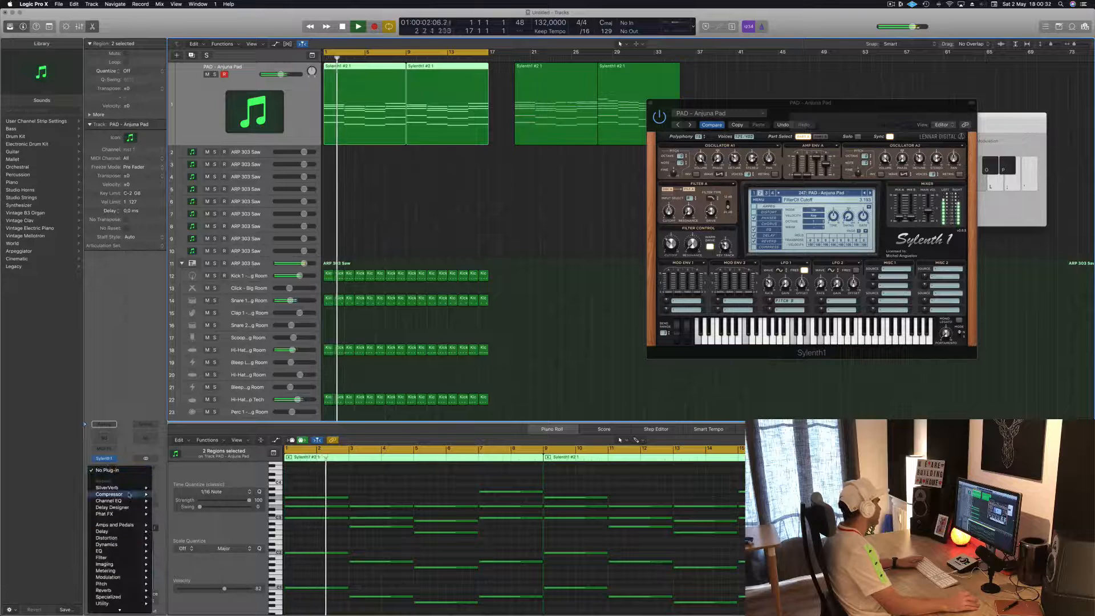
mouse_move(114, 494)
click(171, 494)
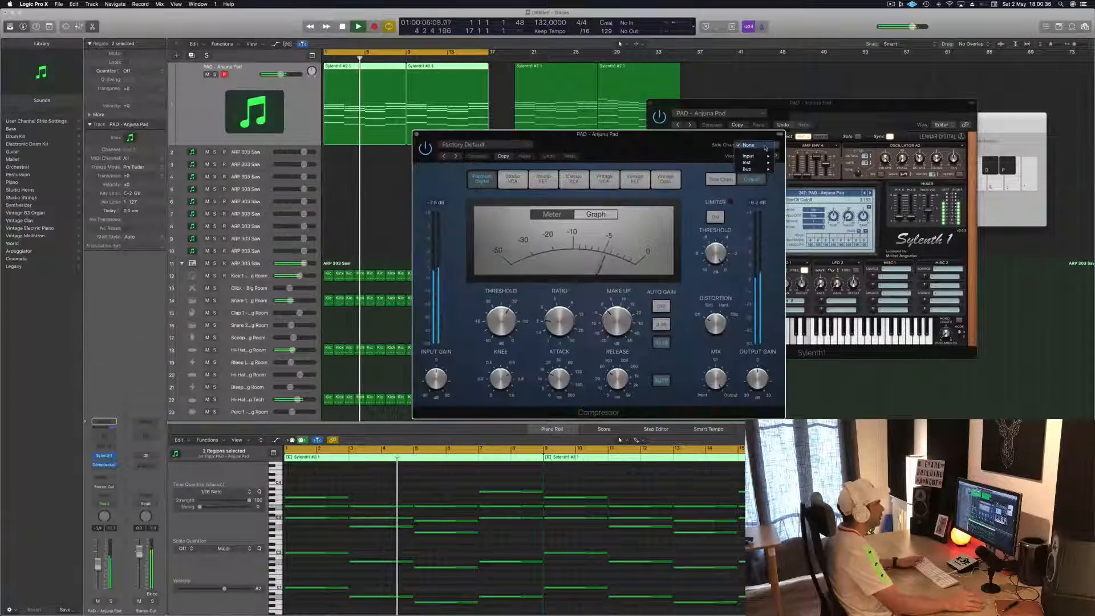
click(751, 145)
mouse_move(762, 170)
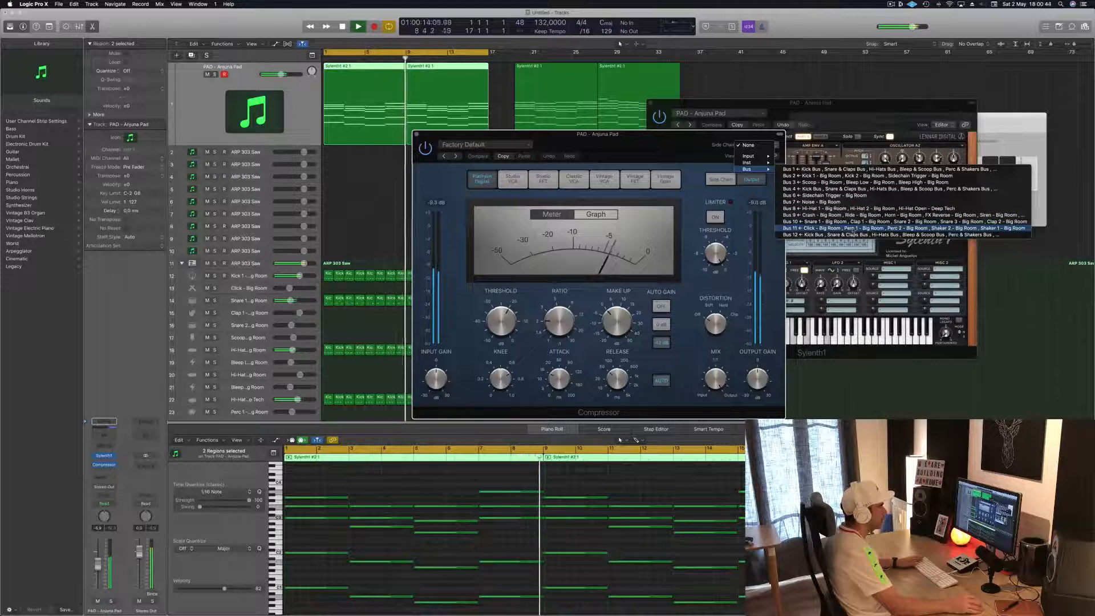
click(847, 195)
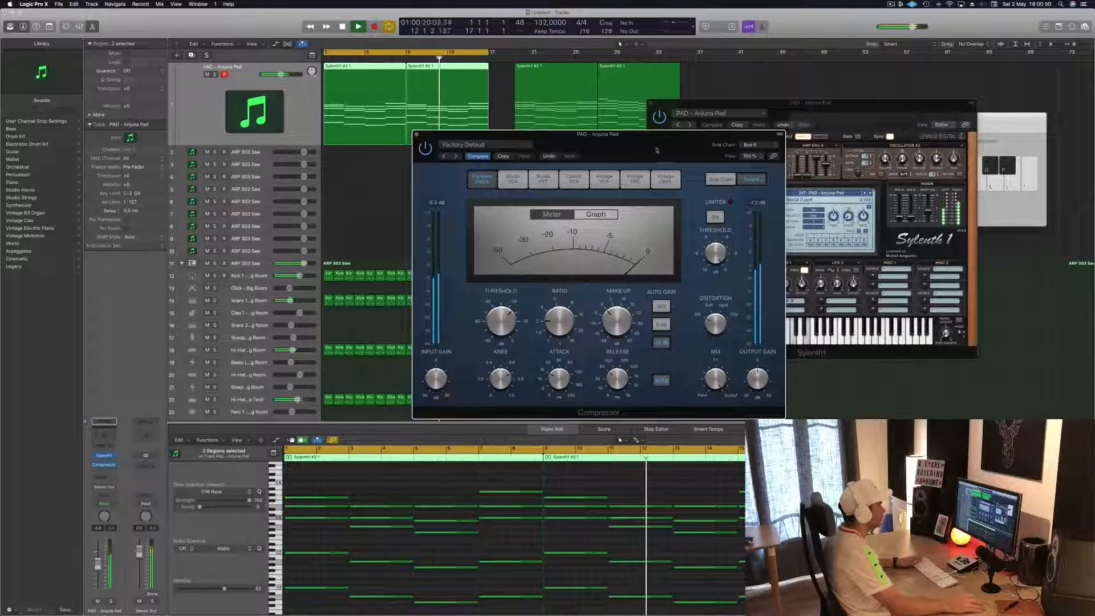
Move the Compressor window clear of the regions and copy all the kick regions in the loop to the Sidechain Trigger track.
drag(528, 135, 751, 117)
scroll(454, 281, down, 6)
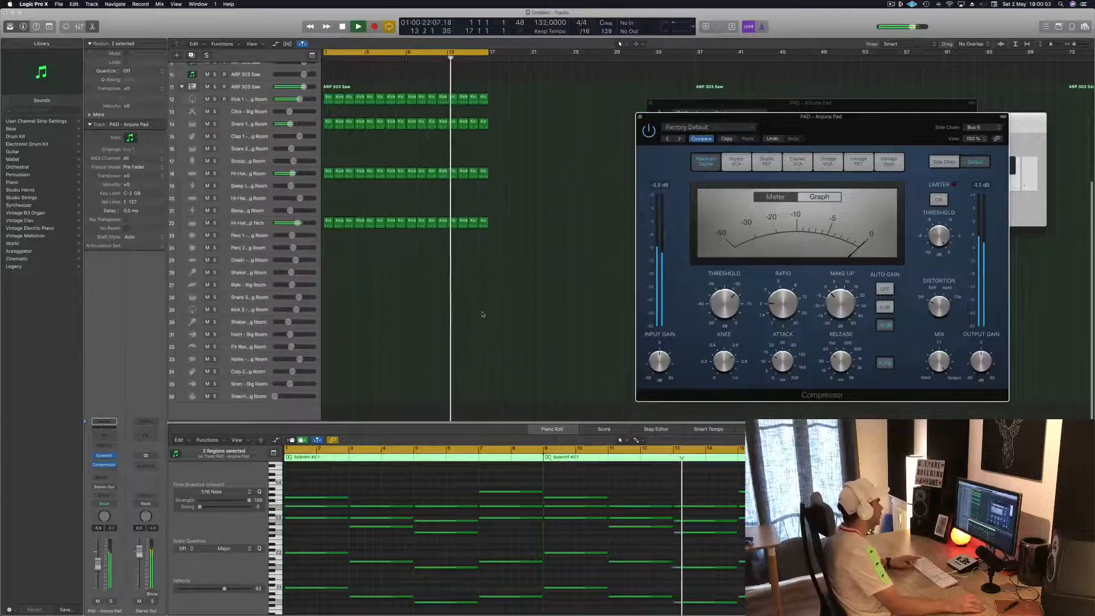
drag(520, 93, 331, 393)
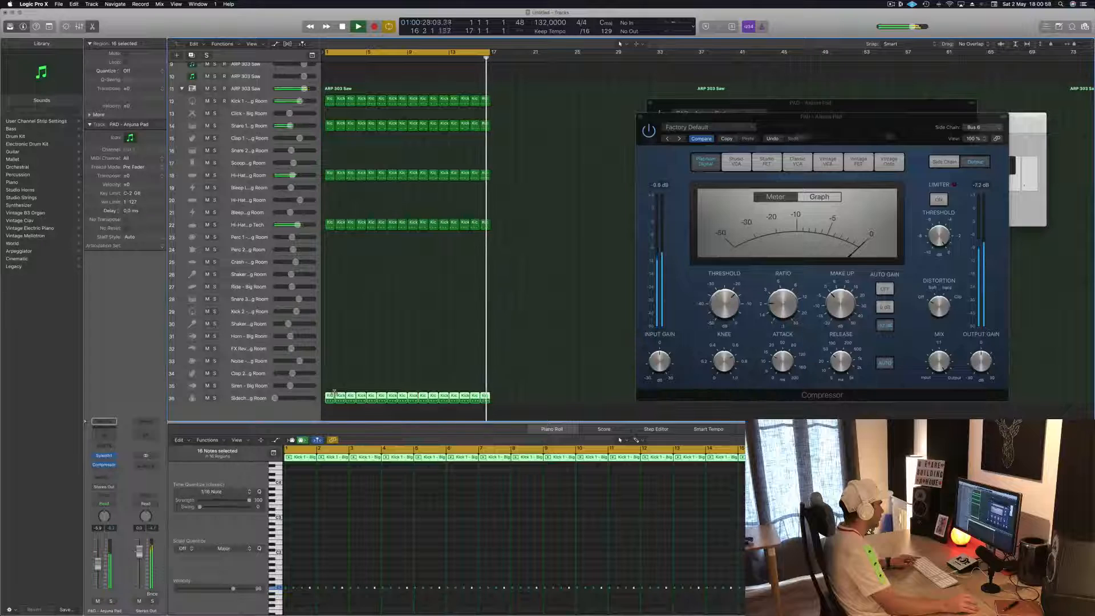
Transpose all the notes in the Sidechain Trigger regions up by about two octaves.
click(373, 542)
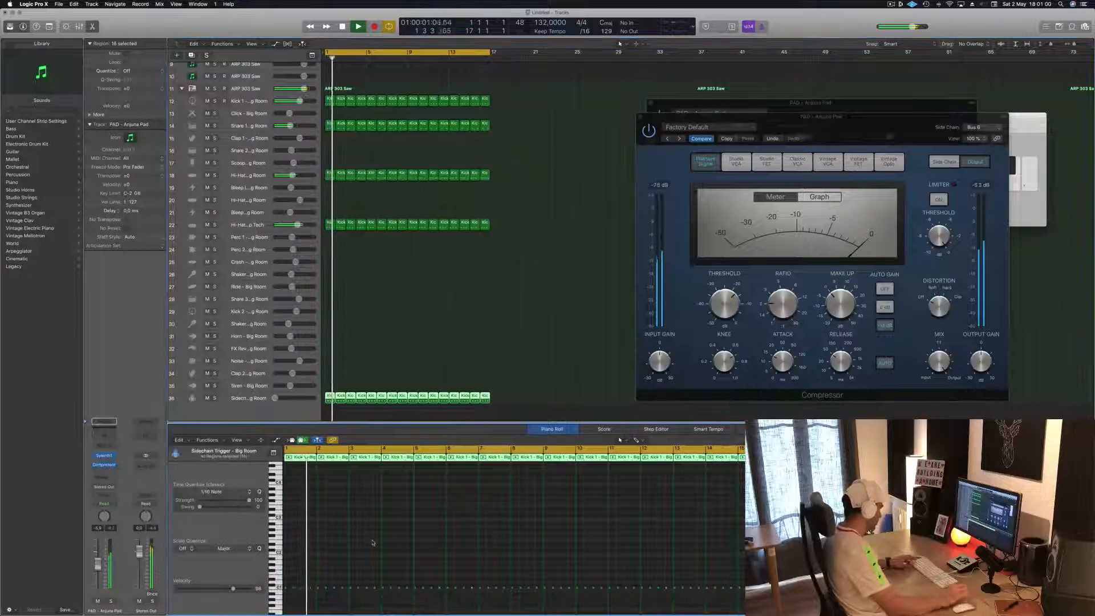
key(super+a)
key(alt+Up)
key(alt+Up)
key(alt+Up)
key(alt+Up)
key(alt+Up)
key(alt+Up)
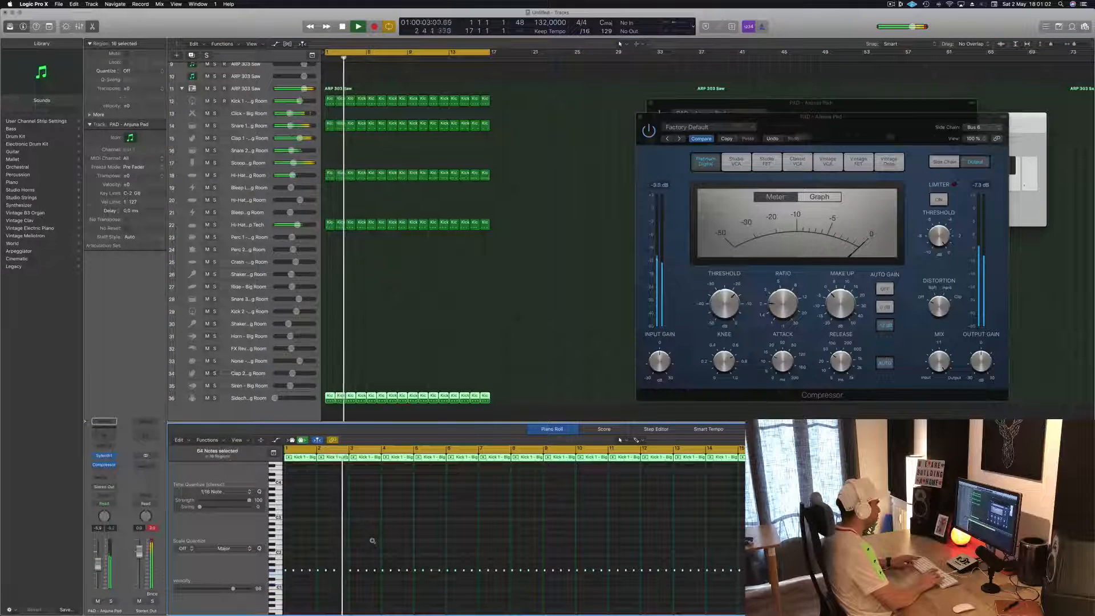
key(alt+shift+Up)
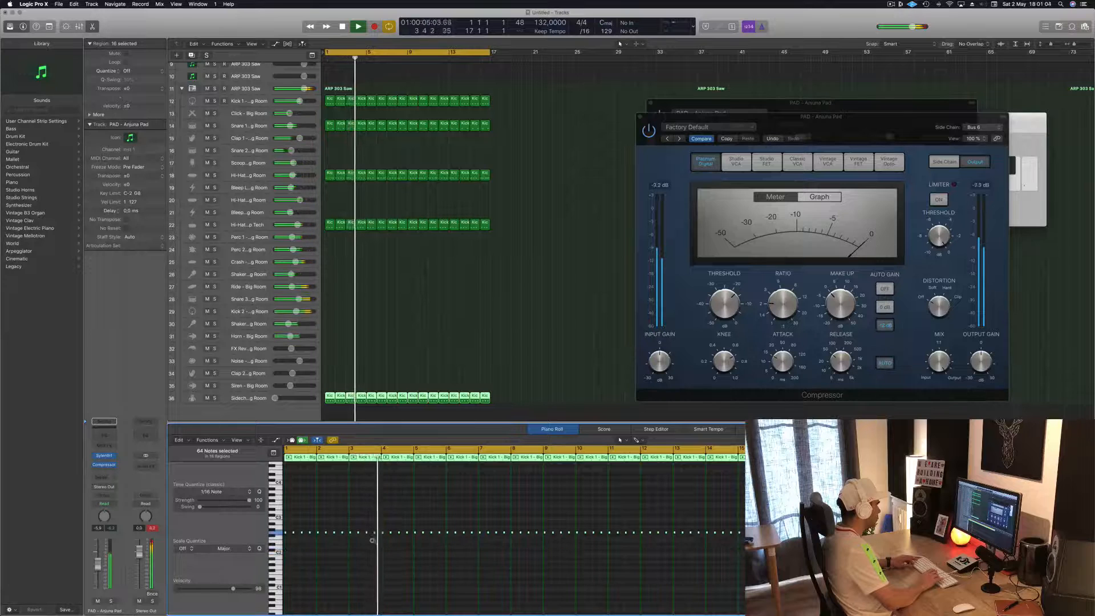
key(alt+Up)
key(alt+Up)
key(alt+Up)
key(alt+Up)
key(alt+Up)
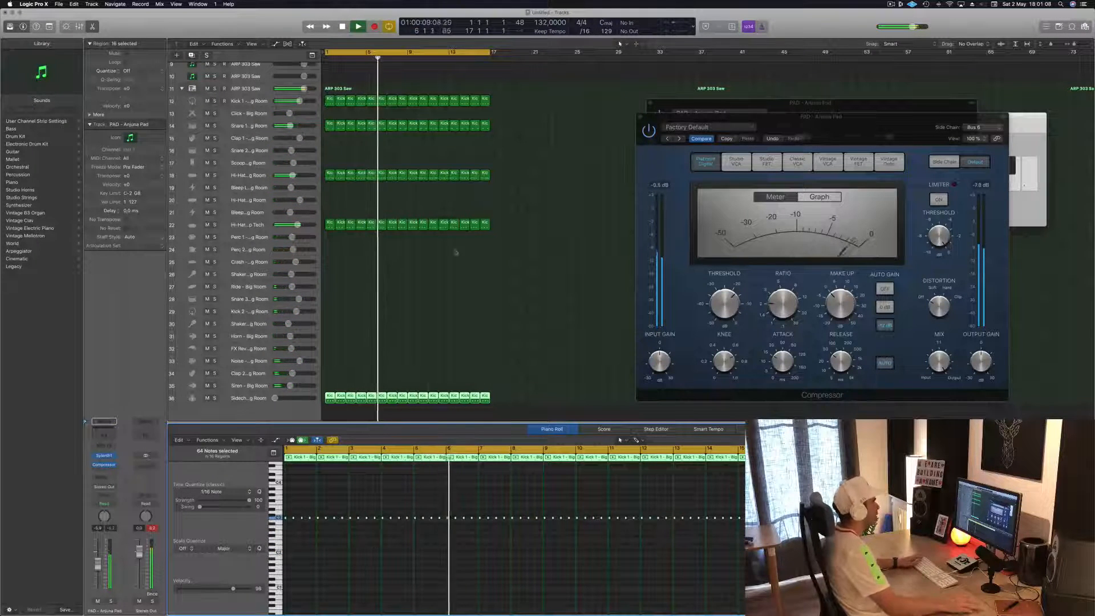
Set the pad Compressor's attack to 0 ms and threshold to about -28 dB, compare it with the effect bypassed, and close it.
drag(900, 131, 844, 138)
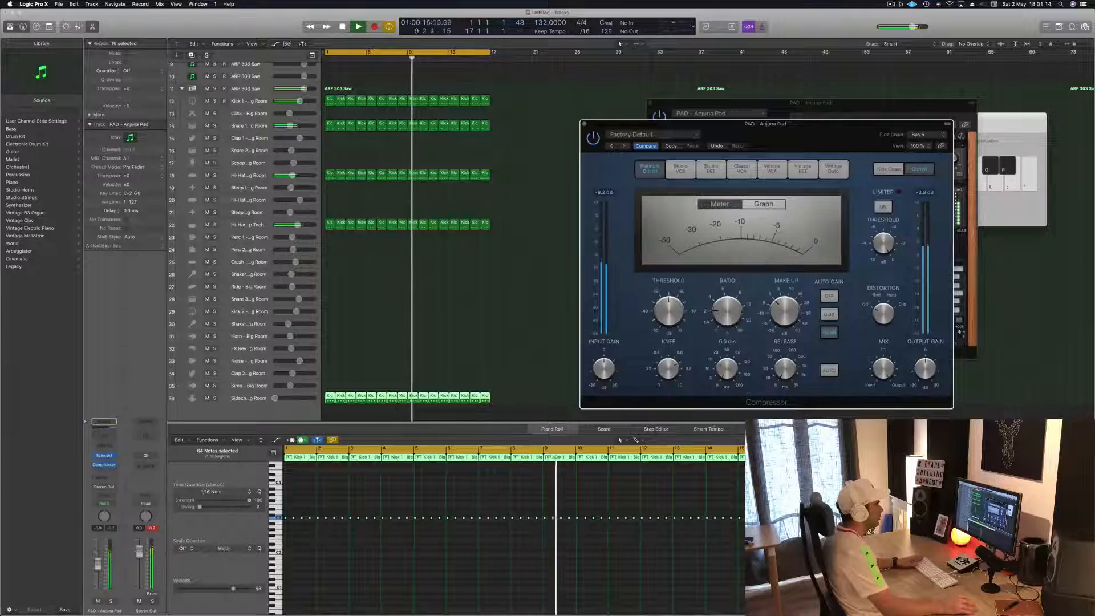
drag(672, 308, 672, 313)
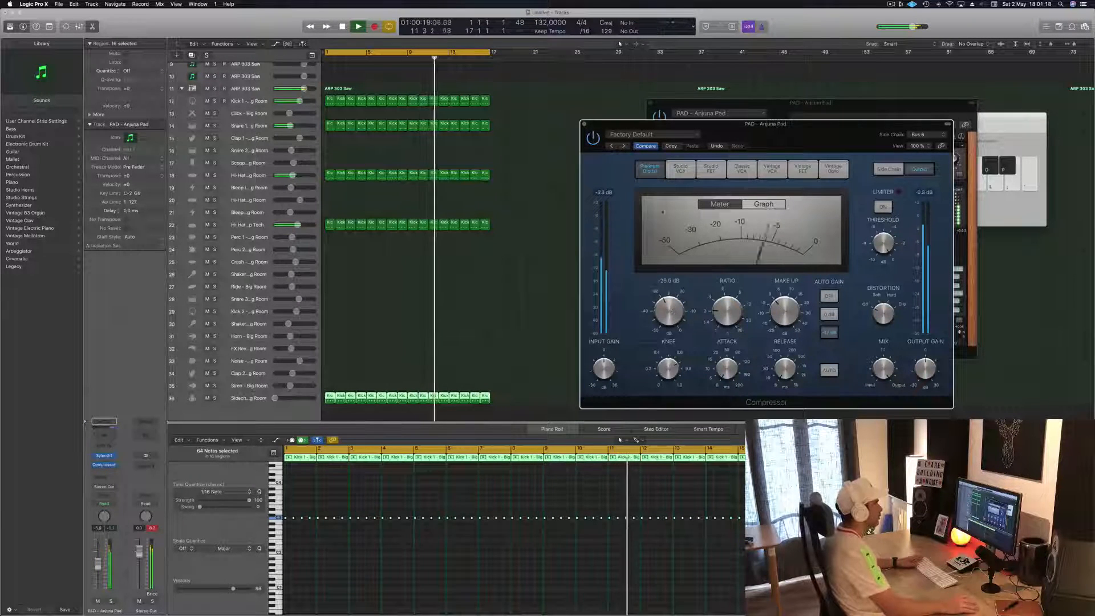
click(592, 139)
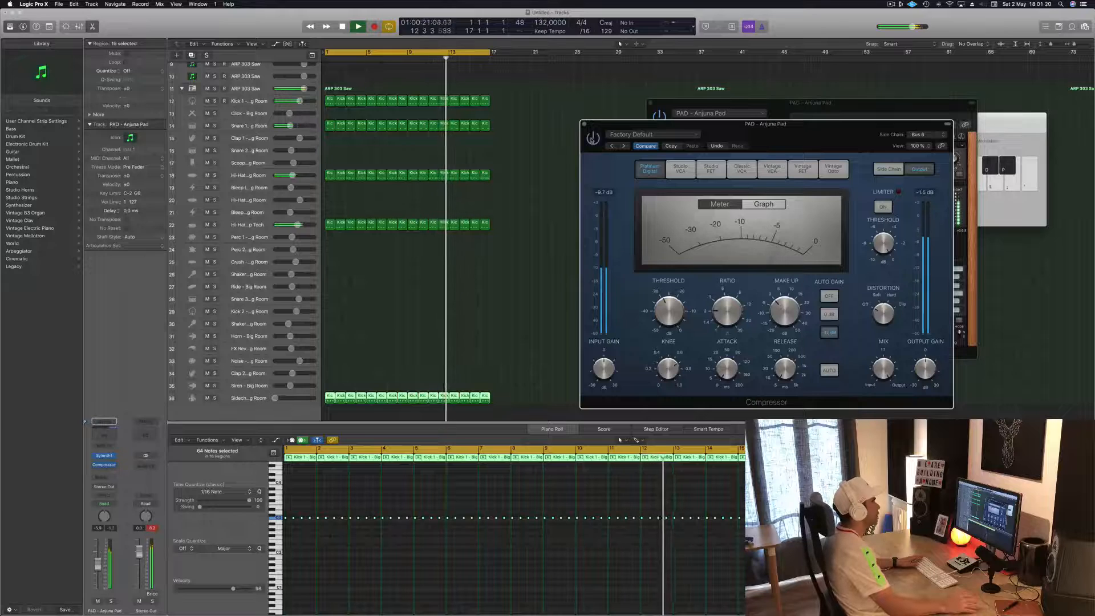
click(592, 139)
drag(802, 138, 795, 141)
click(578, 126)
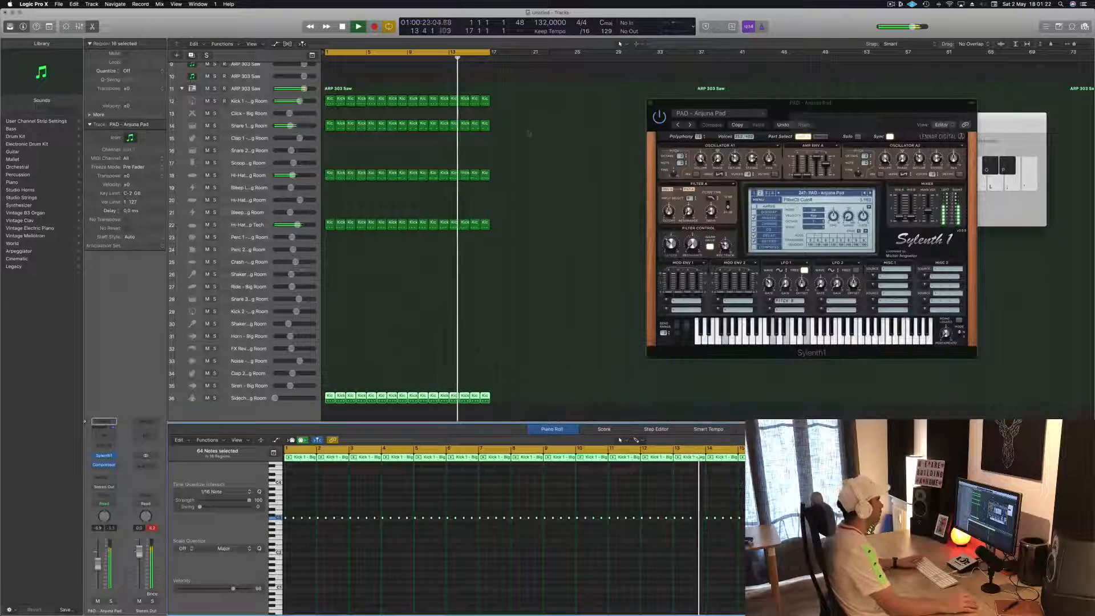
Lower the pad track's volume and rebalance the hi-hats, lowering track 22 and fine-tuning track 18.
scroll(300, 116, up, 10)
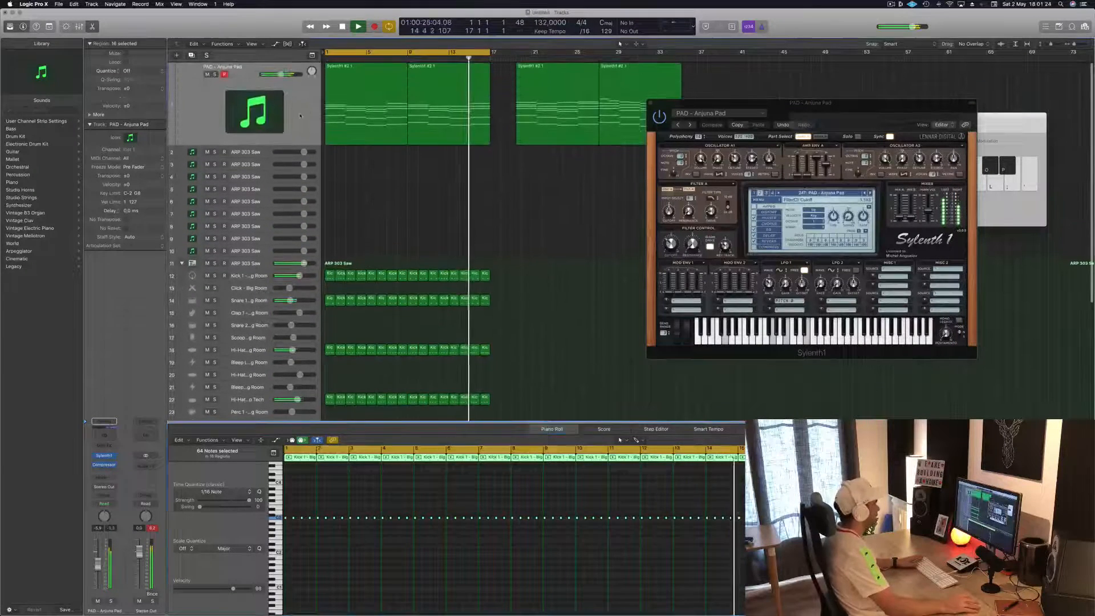
click(300, 116)
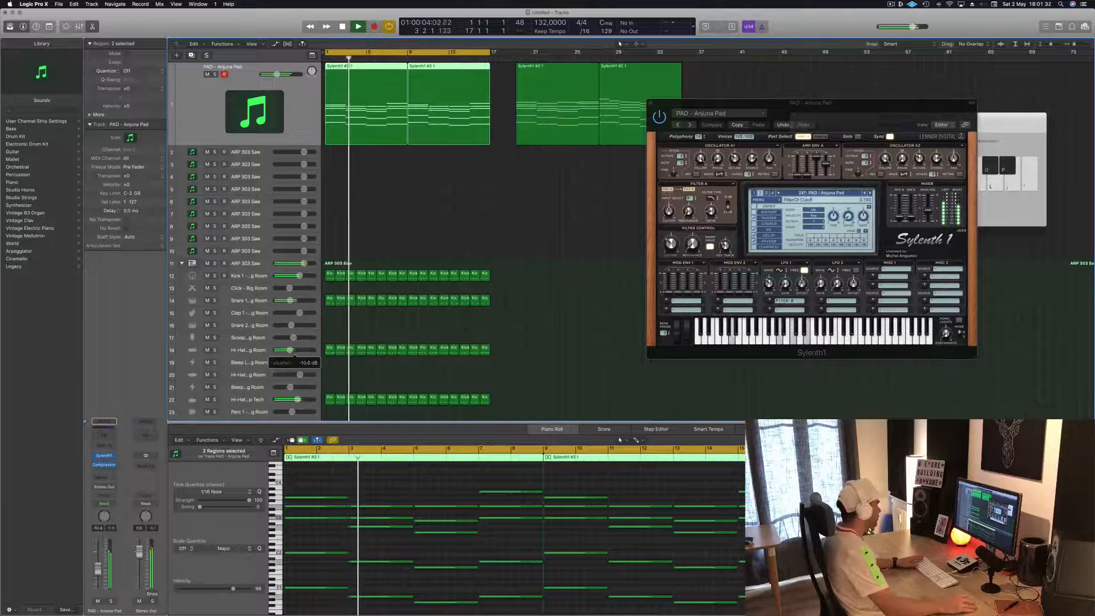
drag(293, 350, 293, 349)
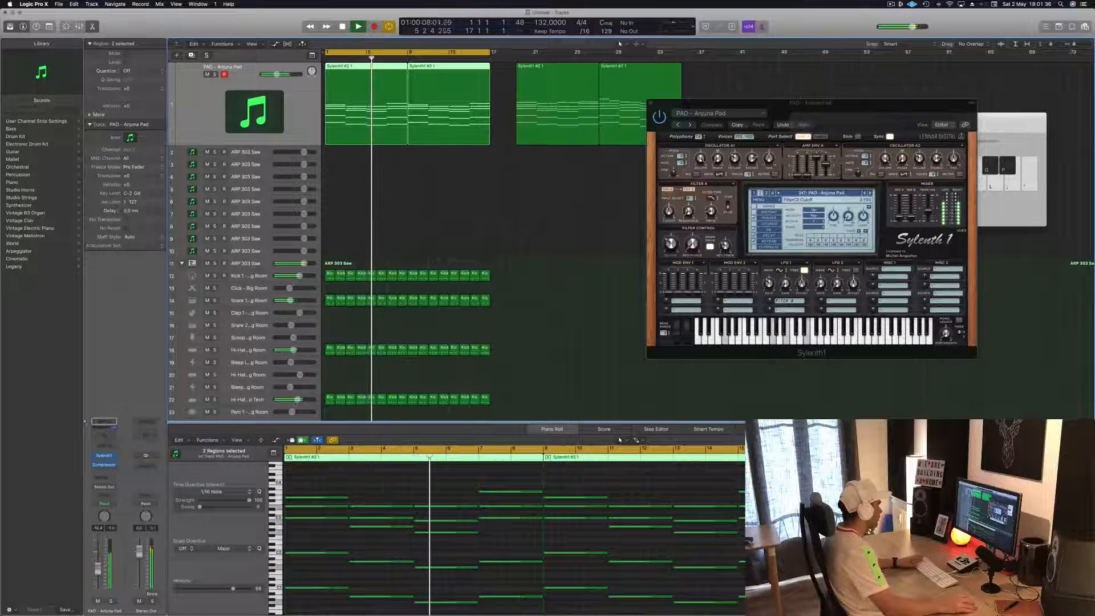
drag(298, 399, 290, 400)
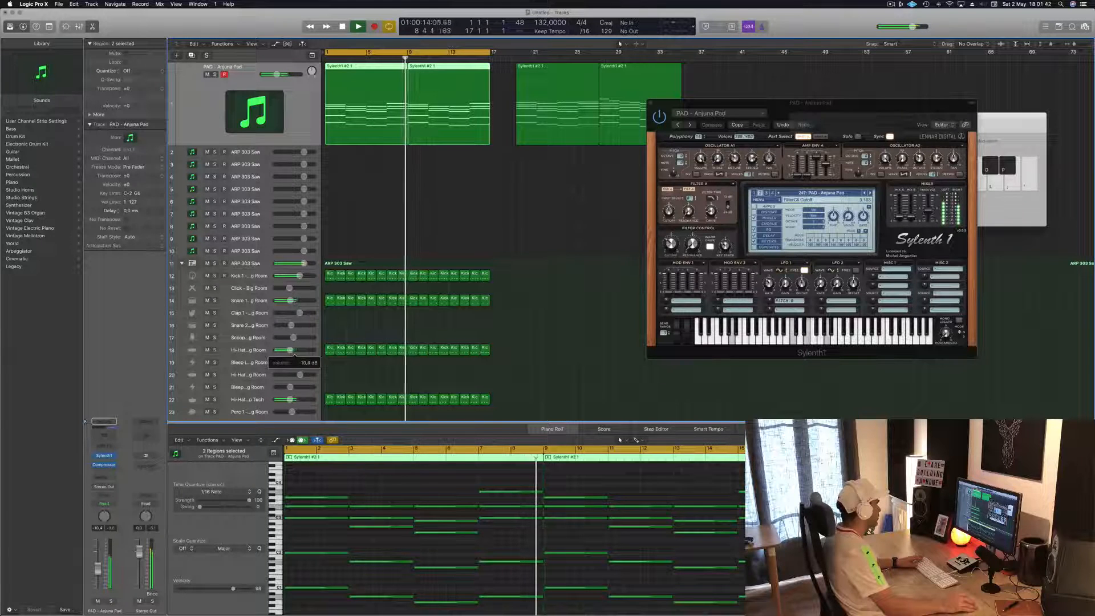
drag(293, 349, 297, 350)
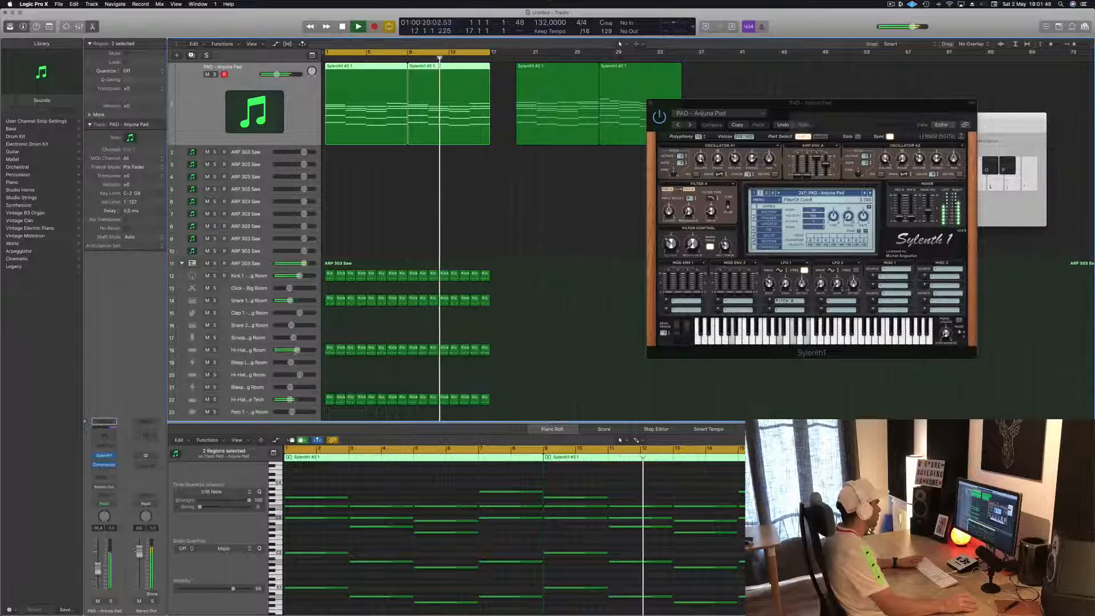
Stop playback, move the first pad region onto the ARP 303 Saw track 2, and copy the pad region at bar 9 back to bar 1.
click(409, 193)
drag(381, 80, 362, 149)
key(space)
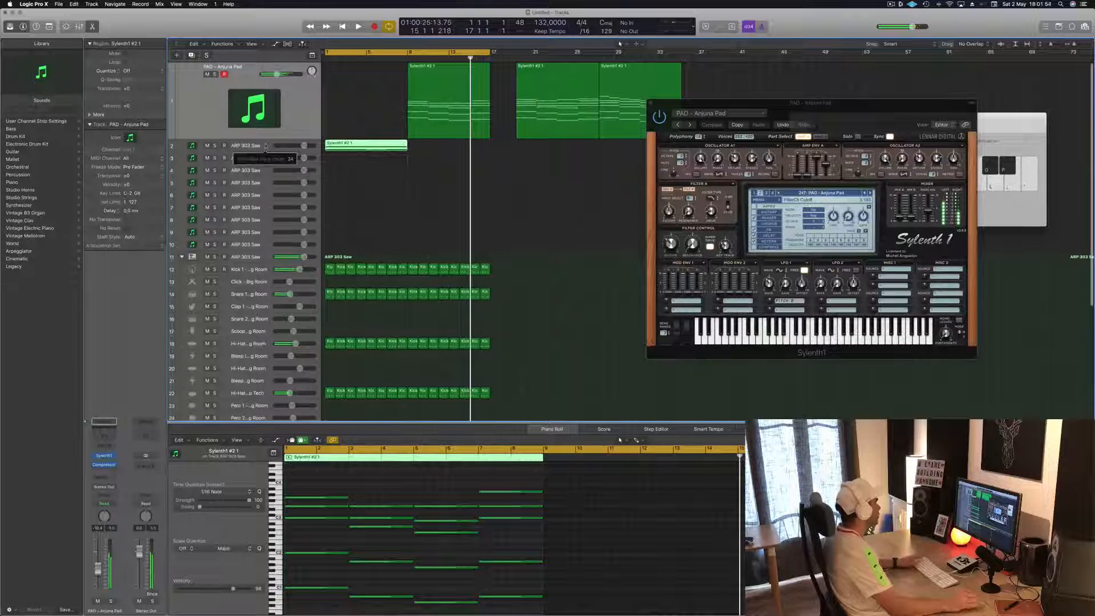
click(266, 146)
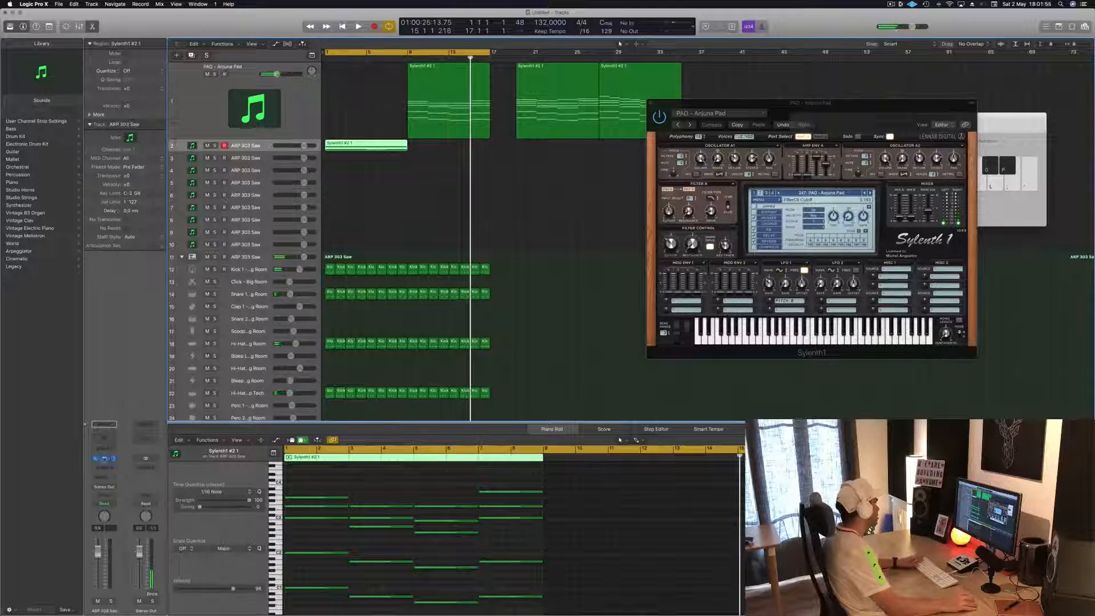
click(360, 104)
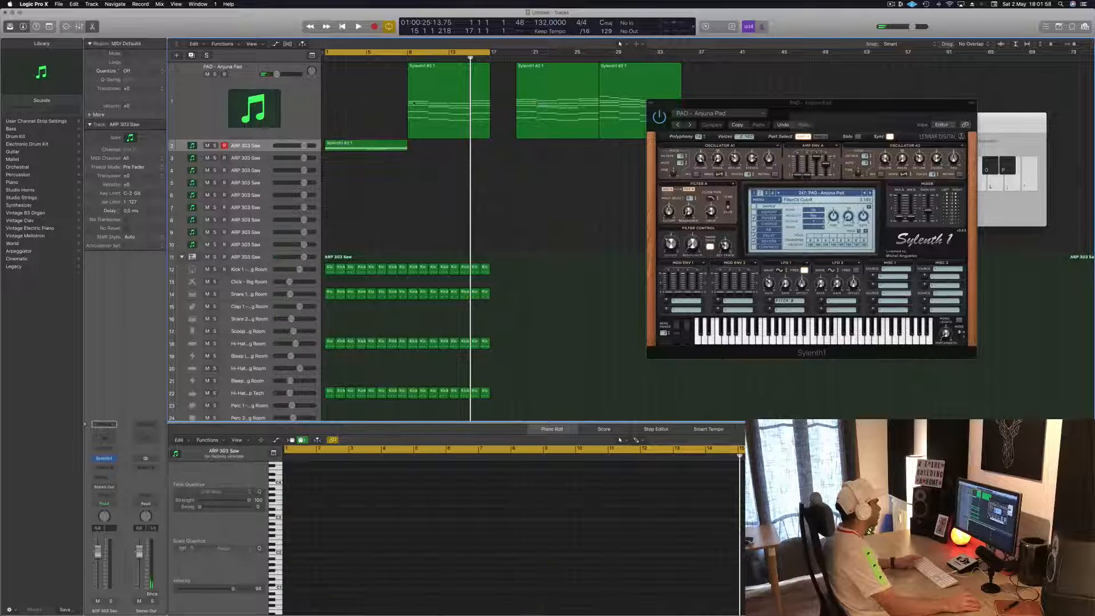
drag(423, 83, 343, 116)
Delete the upper chord notes from the region on track 2, keeping the two lowest rows of notes.
click(344, 146)
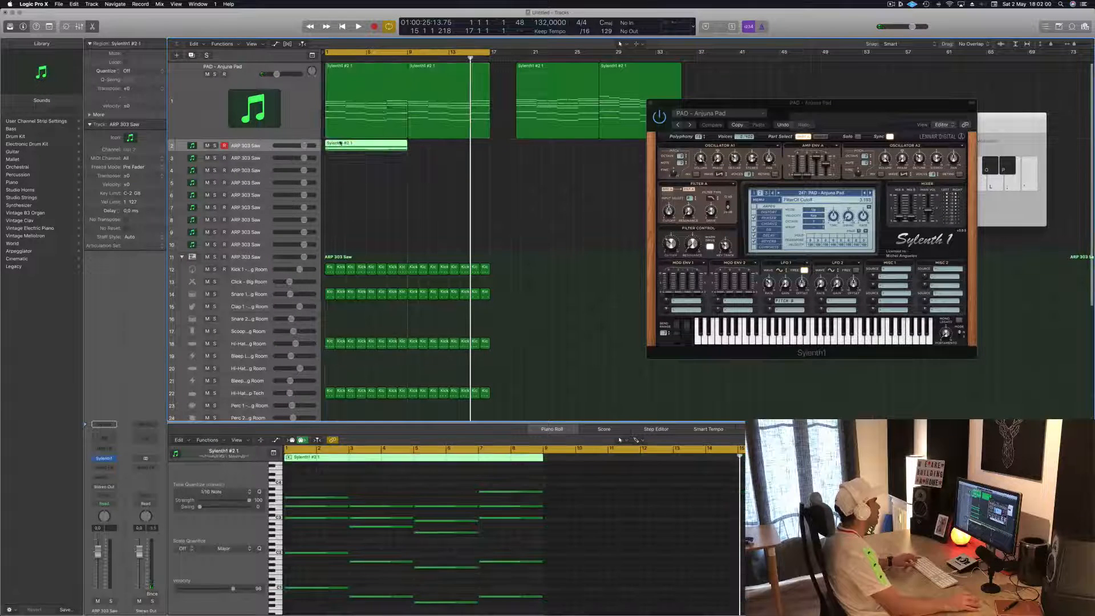
click(327, 488)
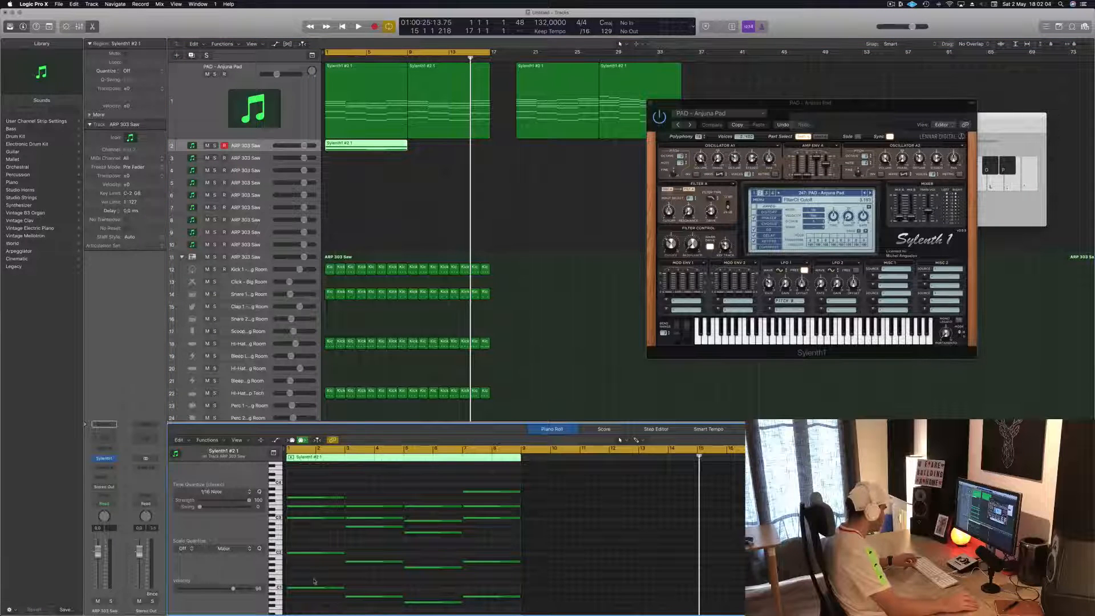
drag(335, 488, 516, 551)
key(Delete)
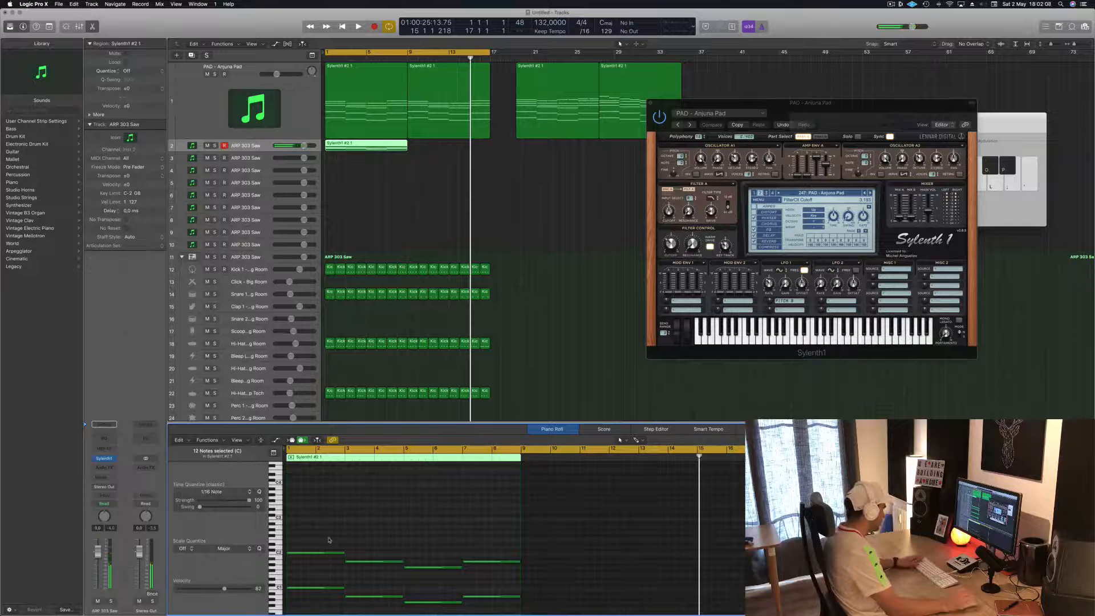
drag(328, 540, 510, 590)
key(Delete)
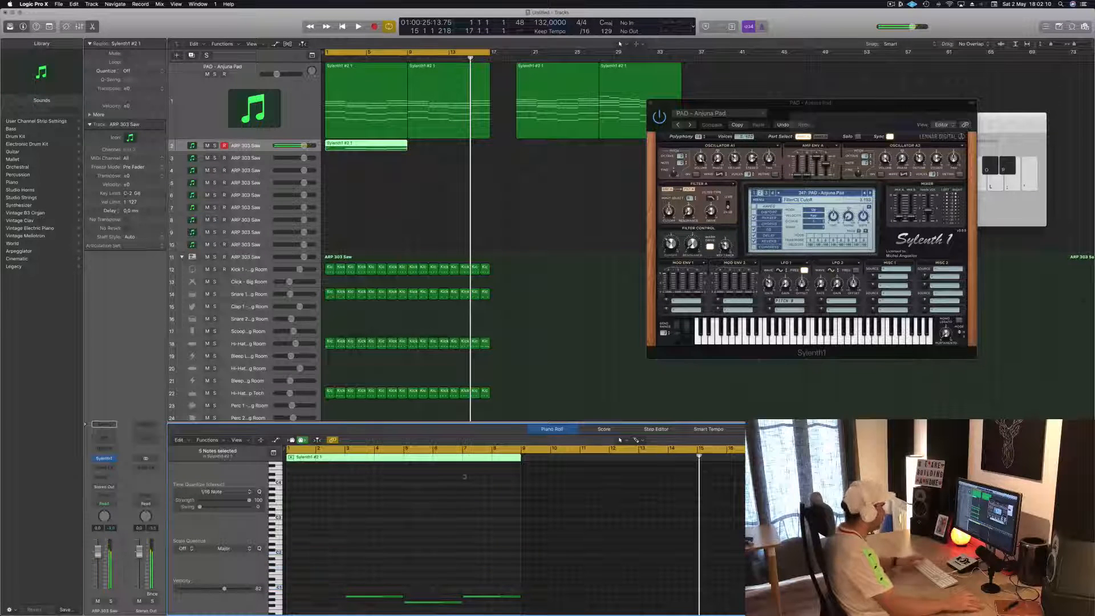
key(super+z)
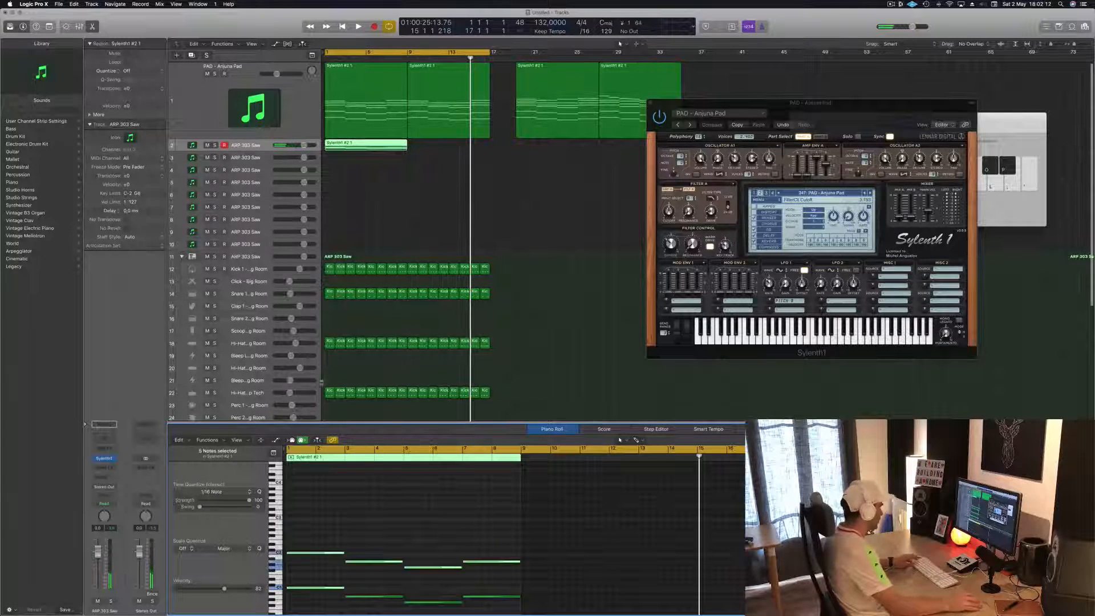
Delete the four higher-octave notes from the track 2 region, leaving only the lowest bass note of each chord.
drag(307, 519, 517, 570)
key(Delete)
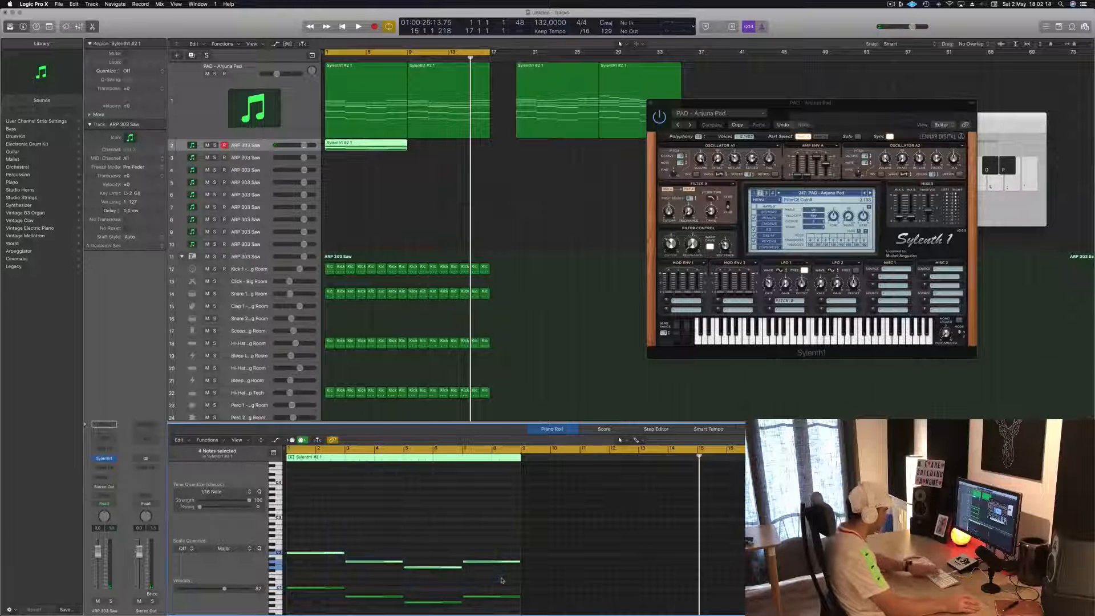
Shorten the four bass notes to about one beat each and copy them across each two-bar chord to form a rhythmic bass pattern.
scroll(380, 159, up, 1)
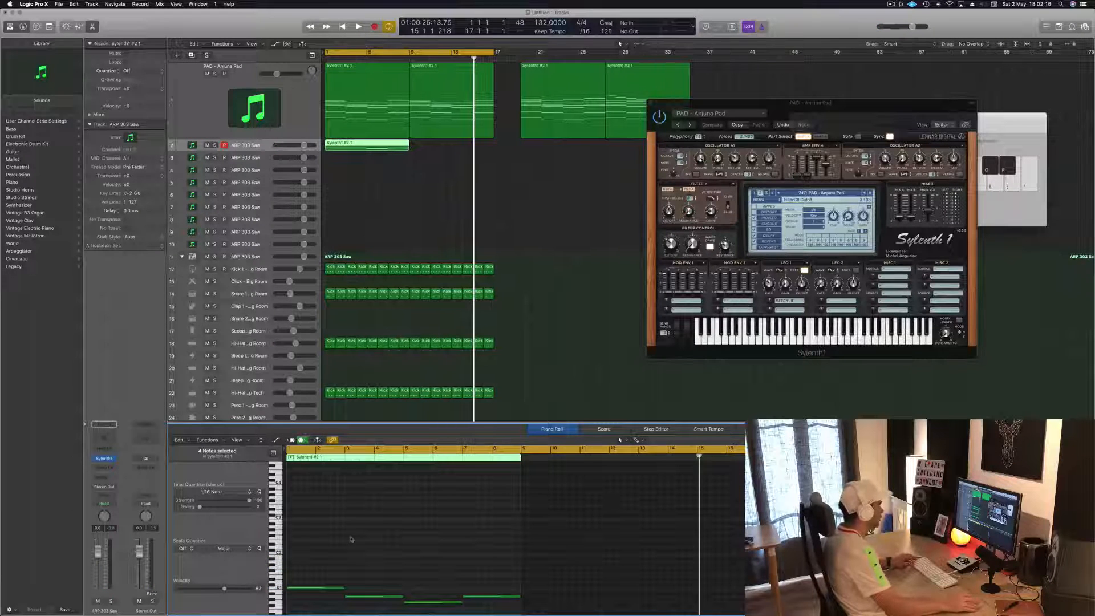
scroll(351, 537, up, 5)
scroll(352, 538, up, 2)
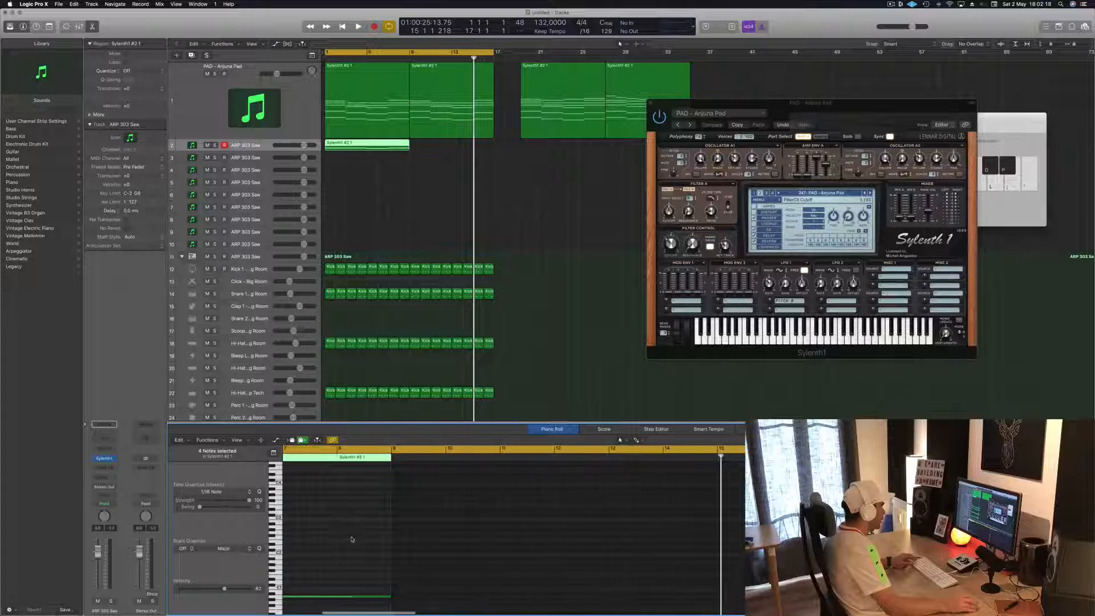
scroll(356, 538, left, 10)
scroll(347, 569, down, 4)
drag(346, 507, 695, 607)
drag(393, 527, 293, 530)
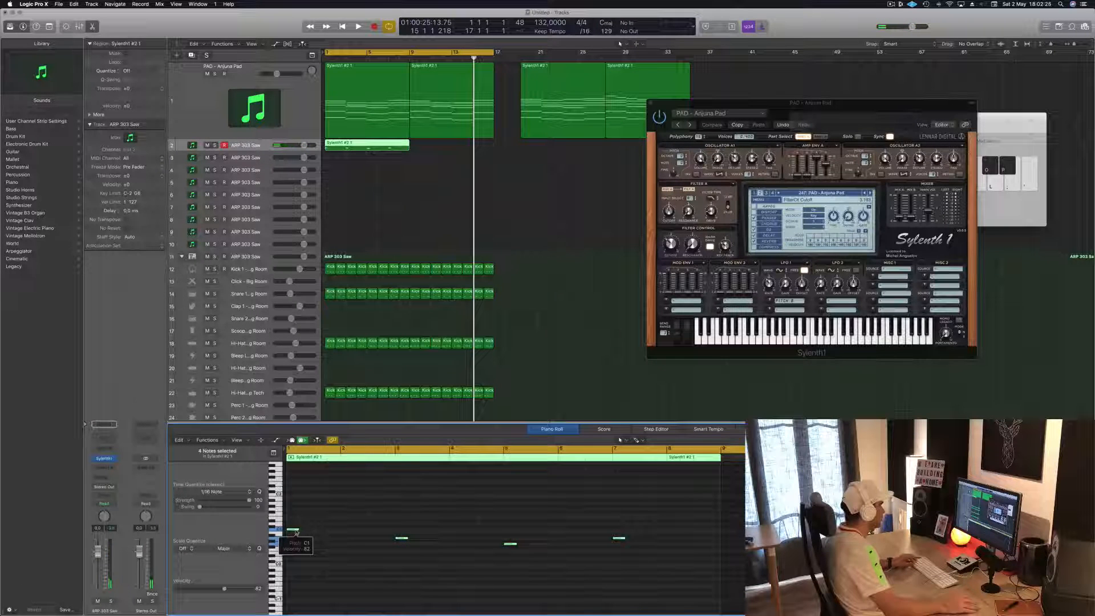
drag(295, 533, 388, 533)
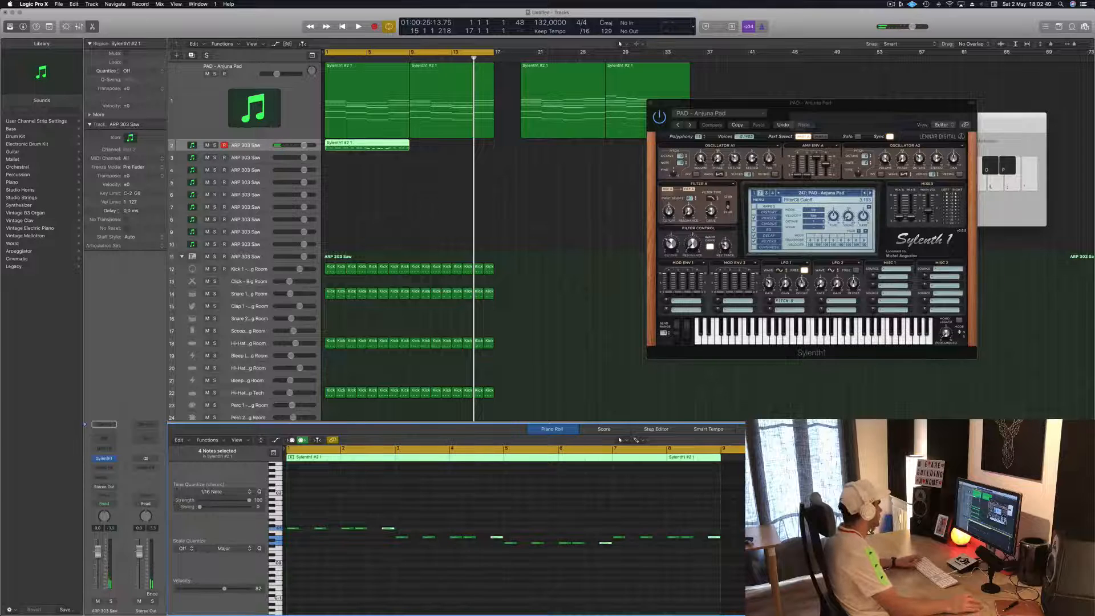
Open the Sylenth1 instrument of the ARP 303 Saw track 2 and copy that track's bass region to bar 9.
click(104, 458)
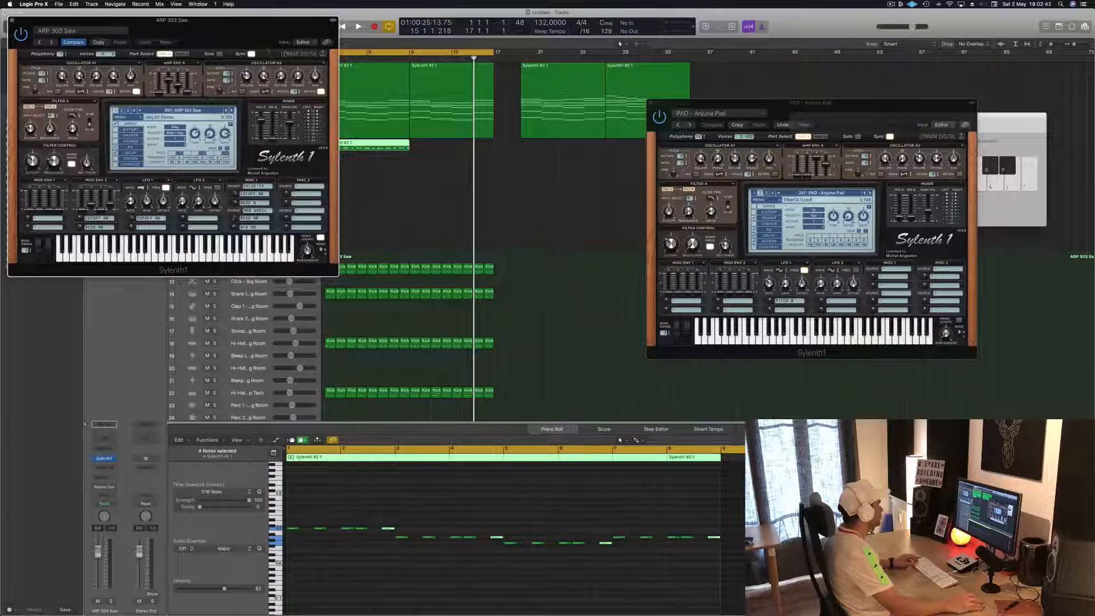
drag(76, 36, 617, 218)
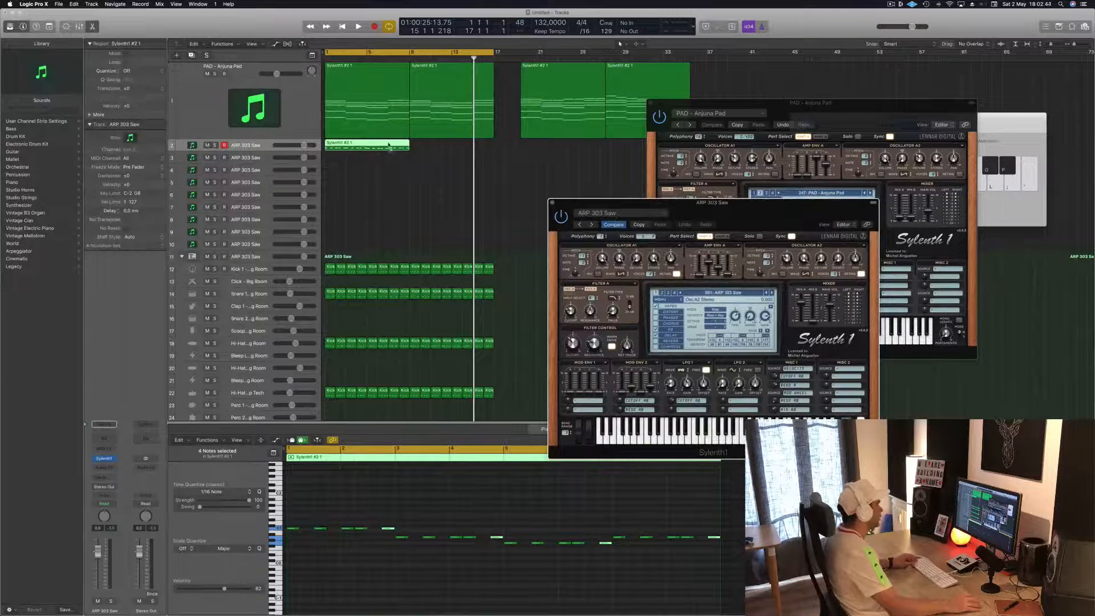
drag(388, 145, 463, 152)
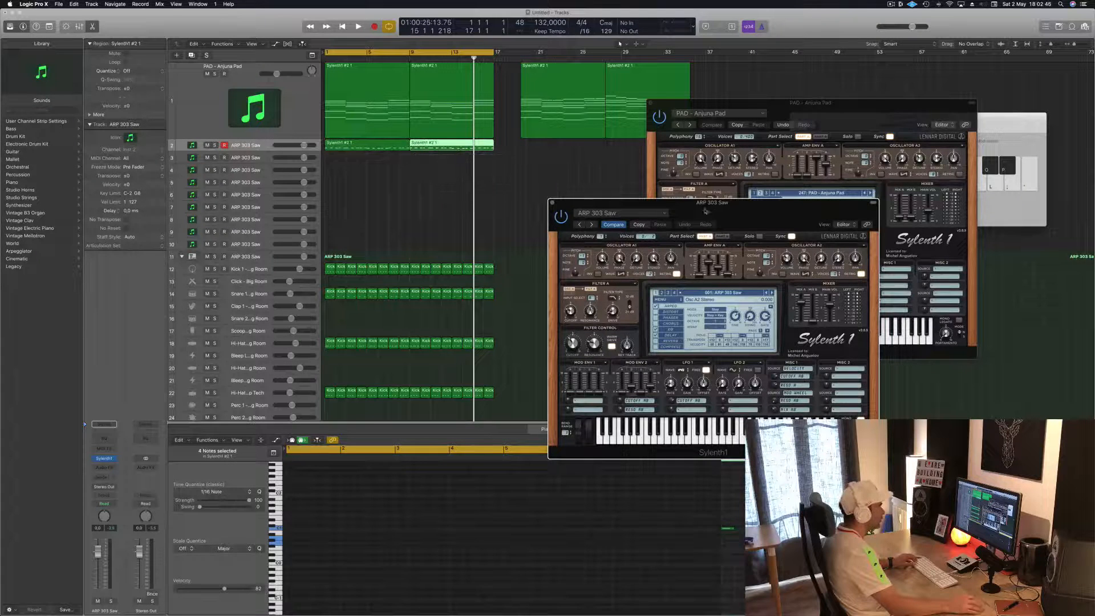
drag(725, 214, 628, 208)
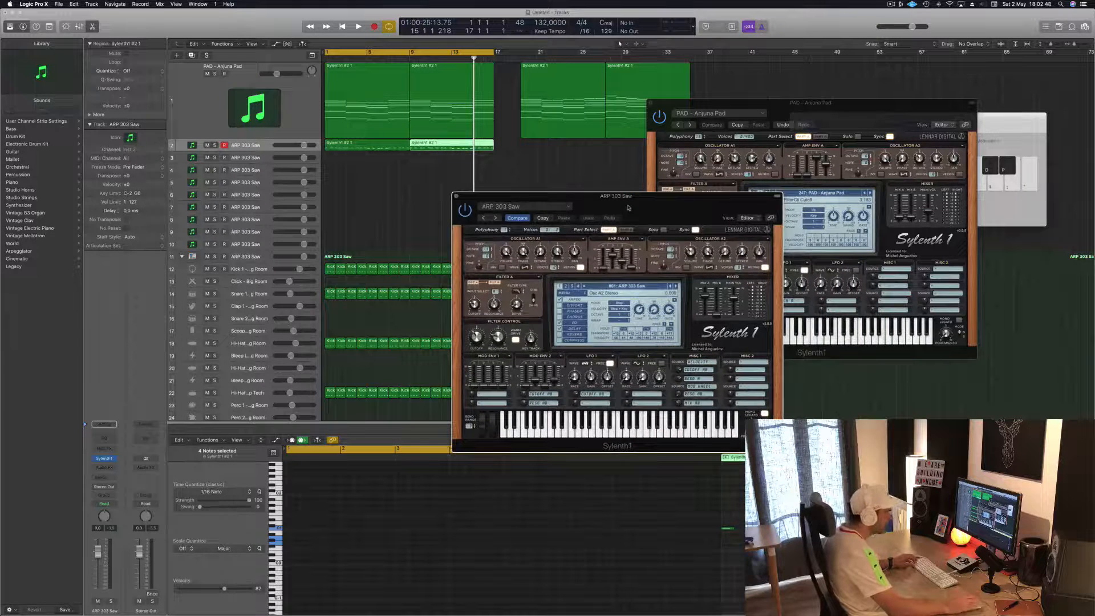
drag(629, 208, 728, 179)
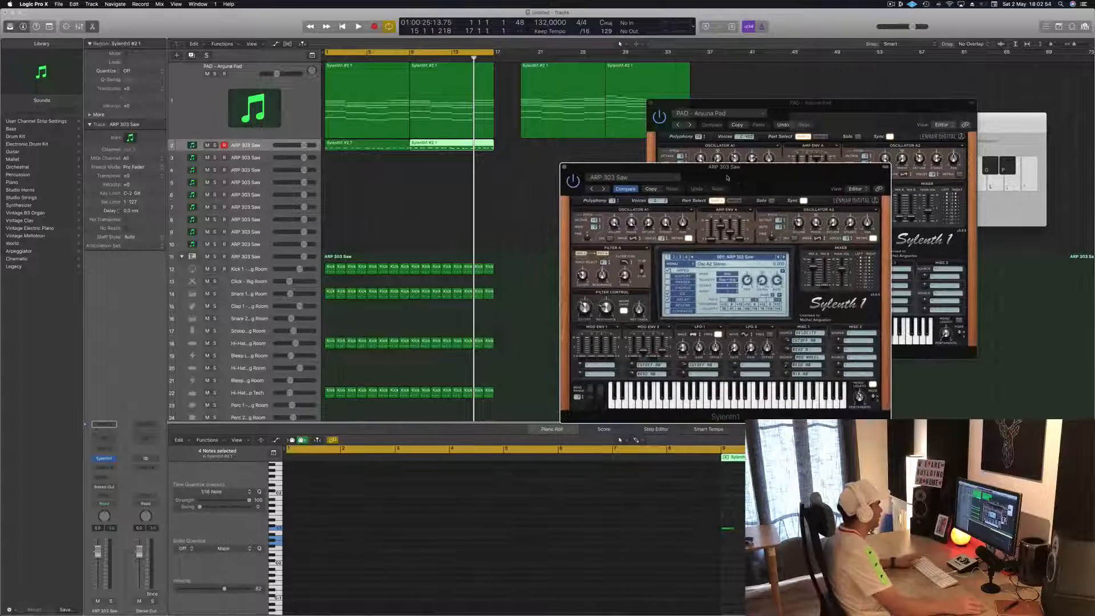
Enlarge track 2 to the height of the pad track and select both of its bass regions.
click(263, 152)
drag(263, 151, 263, 224)
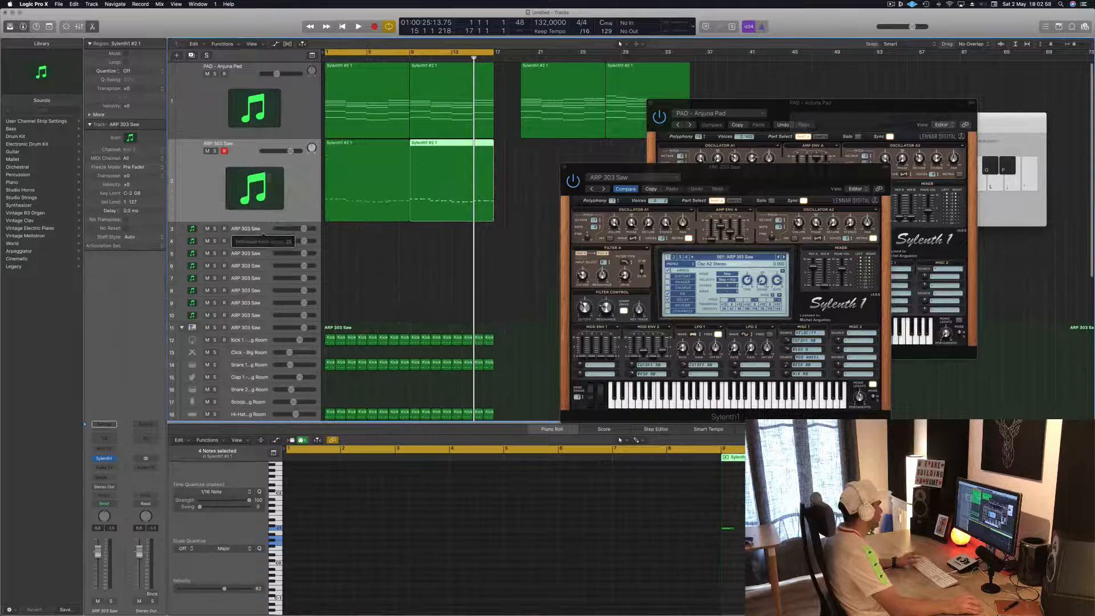
click(213, 184)
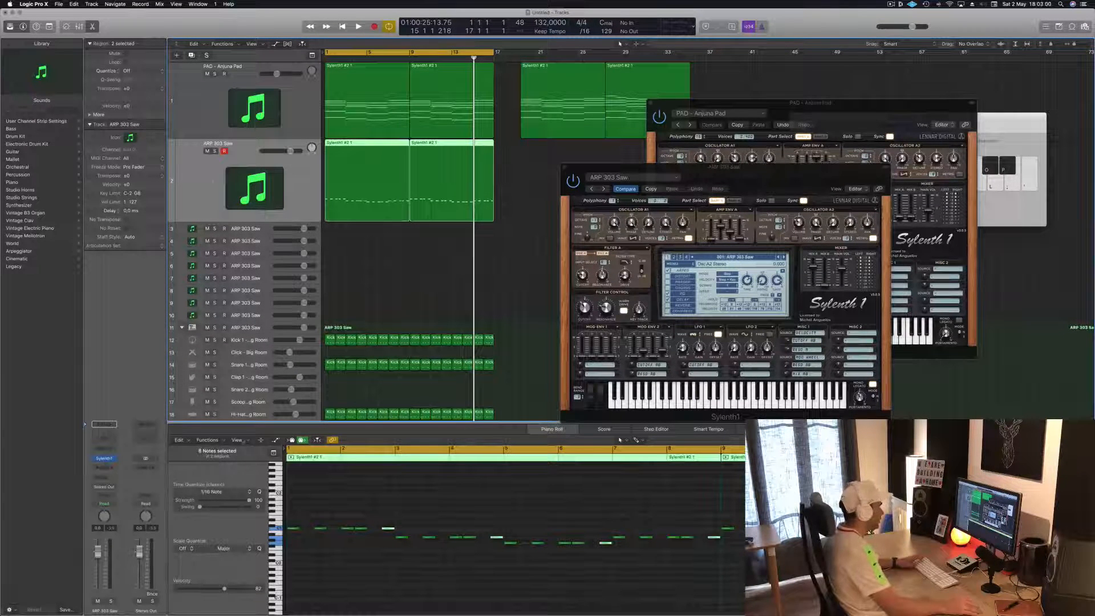
Load the BS Big Bass preset in track 2's Sylenth1 and move its window clear of the arrangement.
click(675, 257)
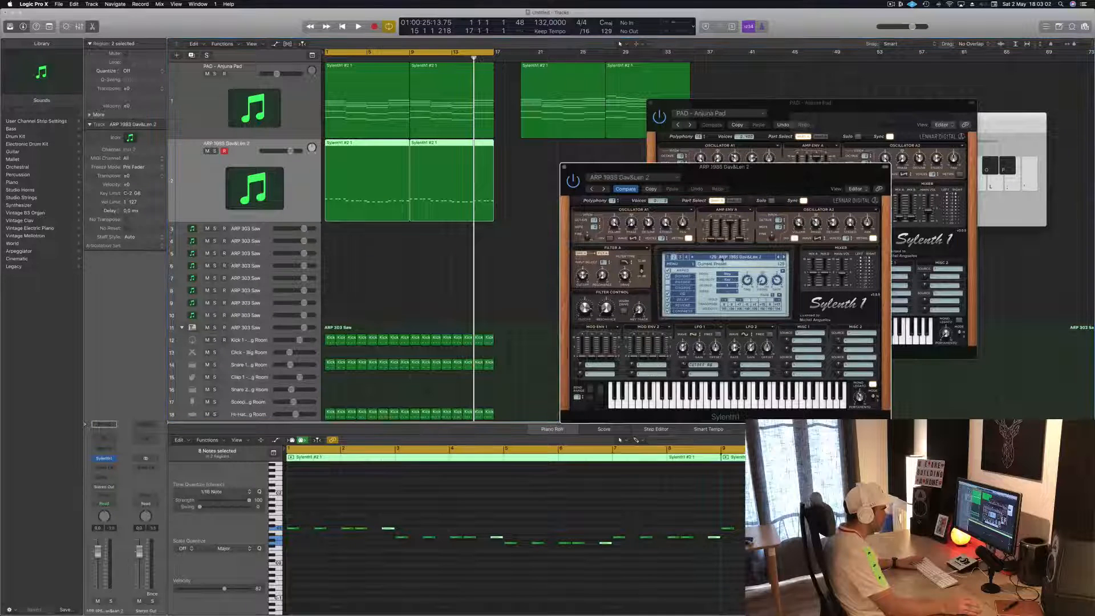
click(669, 257)
click(727, 257)
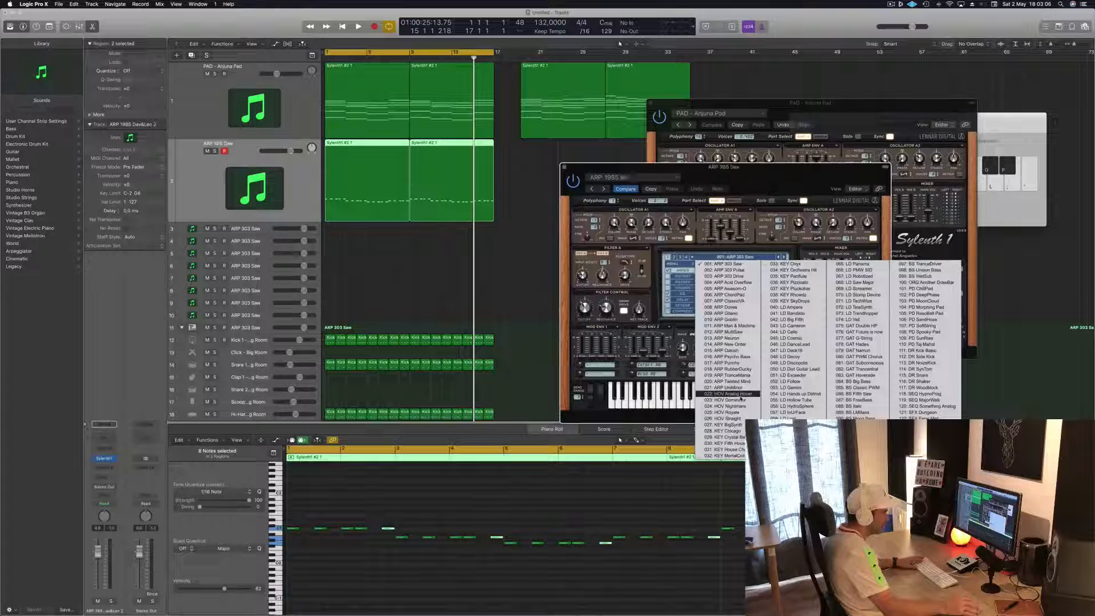
click(862, 382)
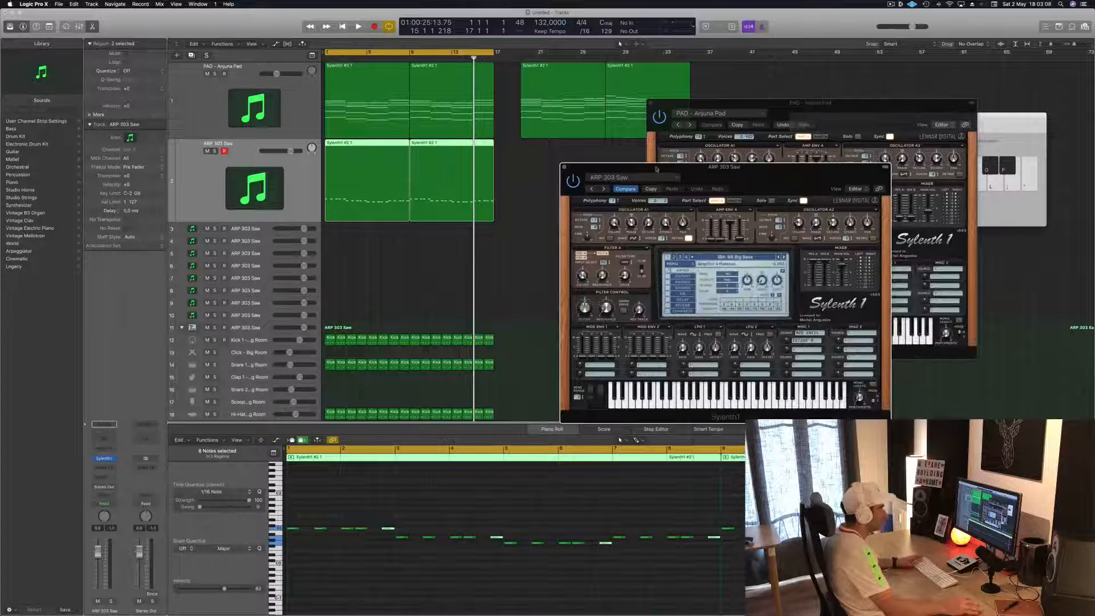
drag(727, 171, 787, 80)
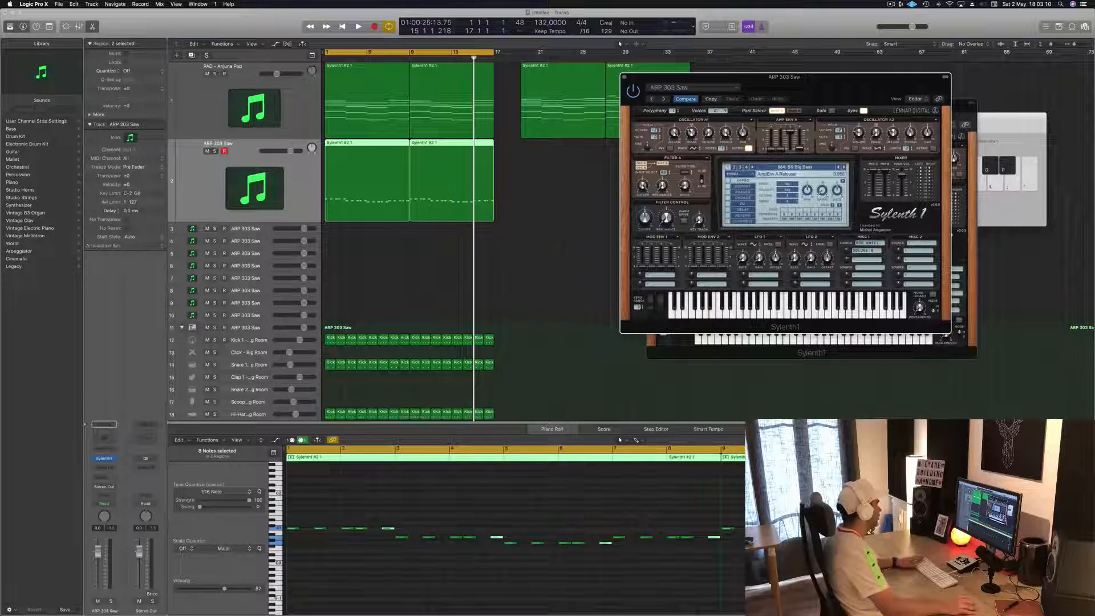
Lower the bass track's volume and audition the bassline together with the pad and drums.
click(87, 517)
drag(96, 580, 96, 586)
key(space)
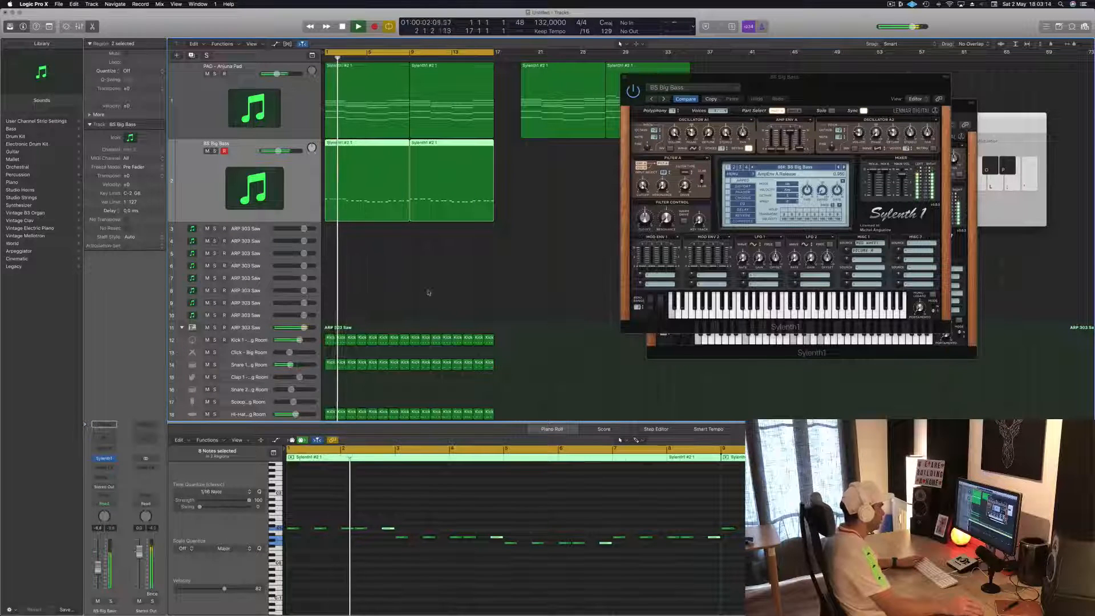
key(space)
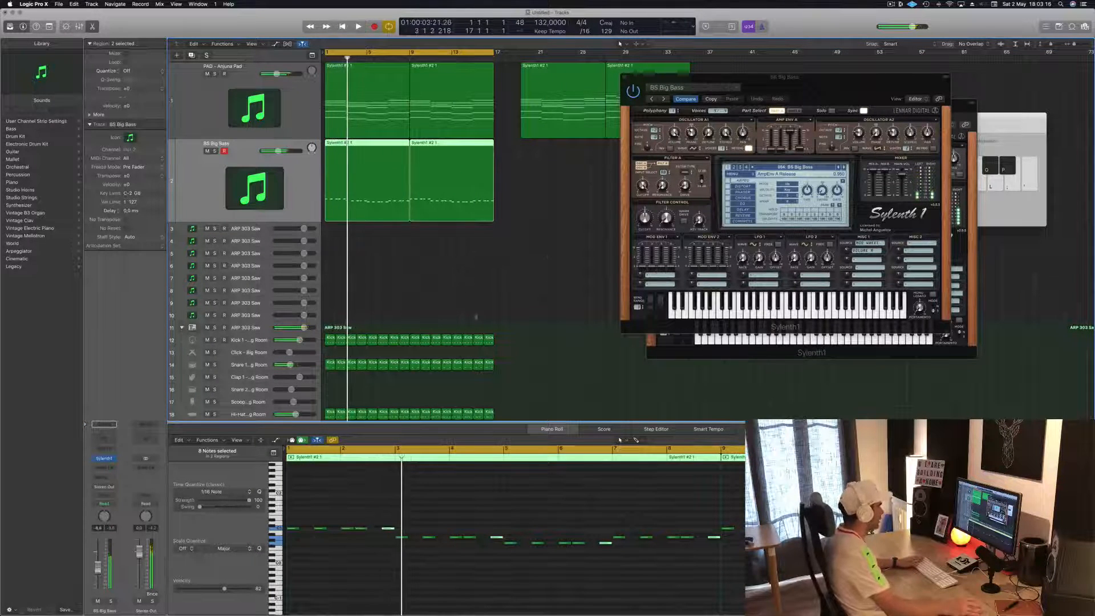
Transpose all notes of both bass regions up one octave and play the loop back.
click(511, 505)
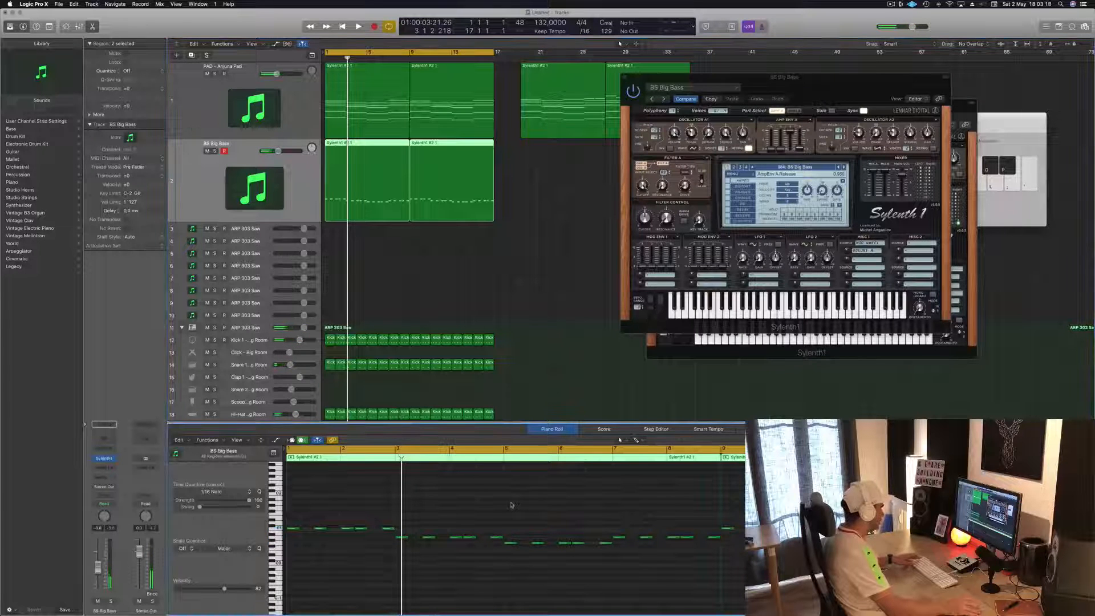
key(super+a)
key(alt+shift+Up)
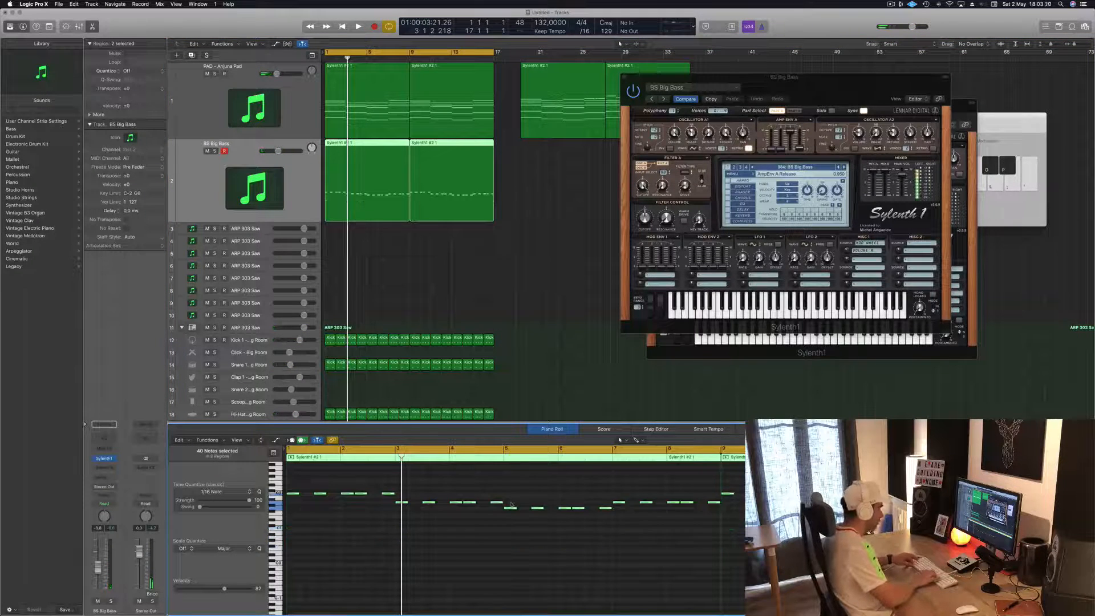
key(space)
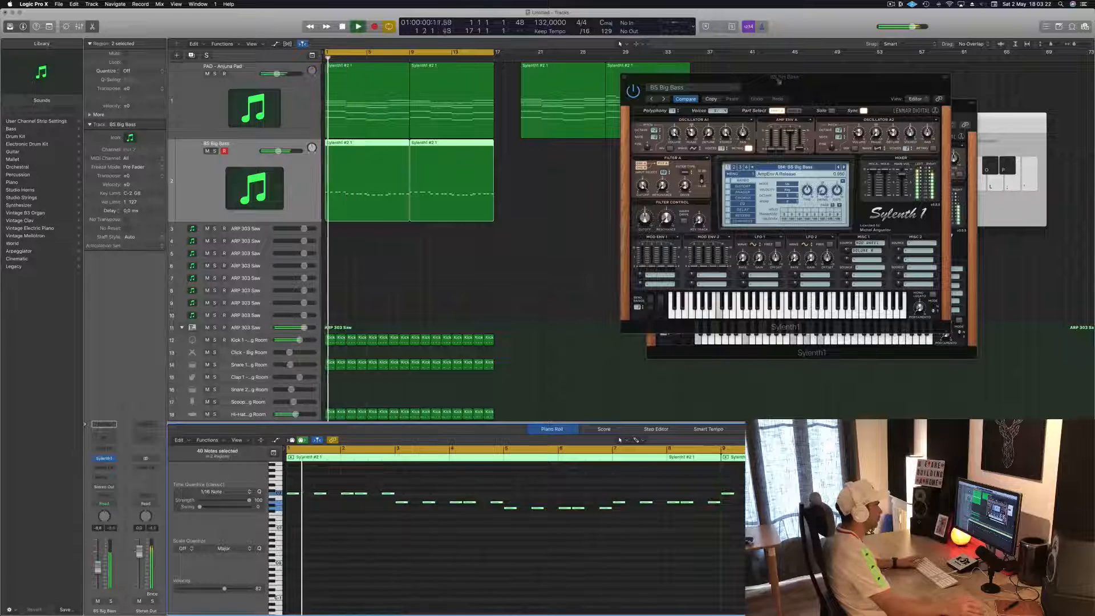
drag(785, 78, 672, 141)
key(space)
key(space)
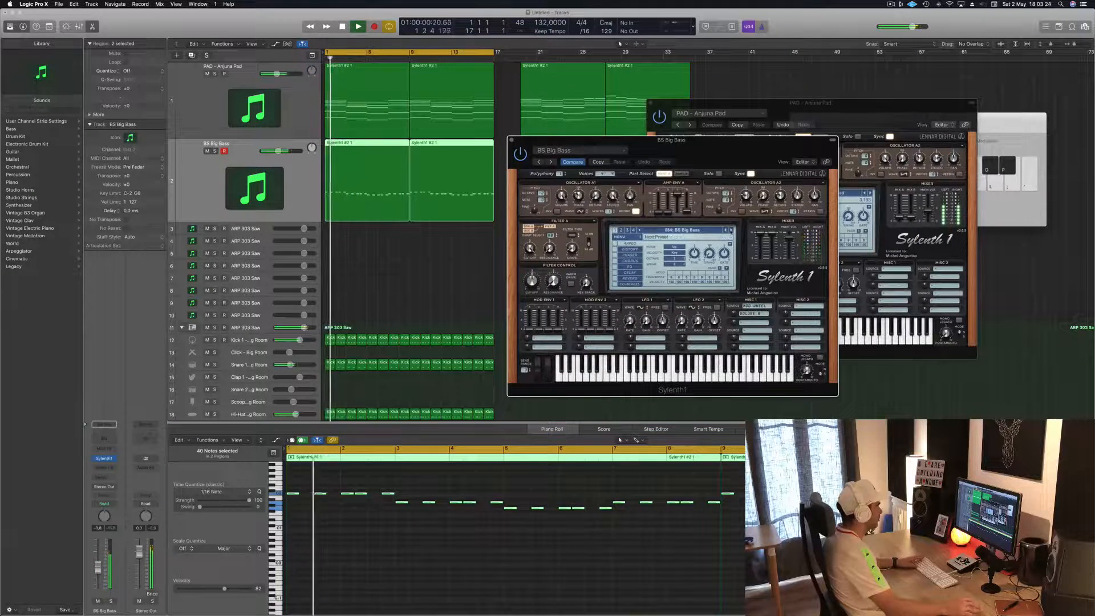
Shorten all bass notes to about half their length and duplicate them between the originals for a denser rhythm.
scroll(385, 502, up, 3)
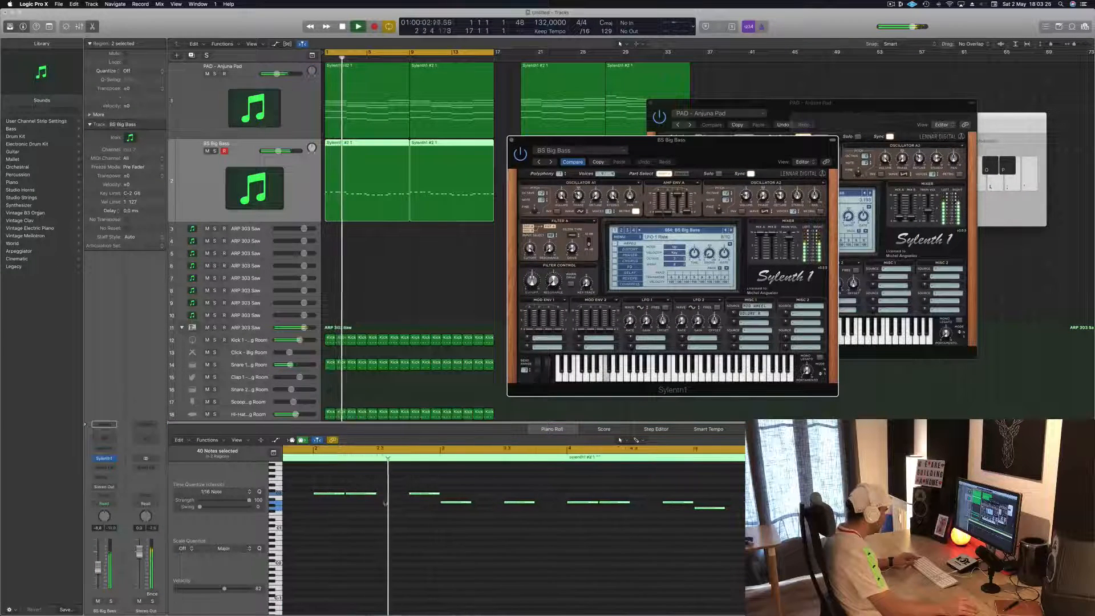
key(space)
scroll(364, 521, up, 2)
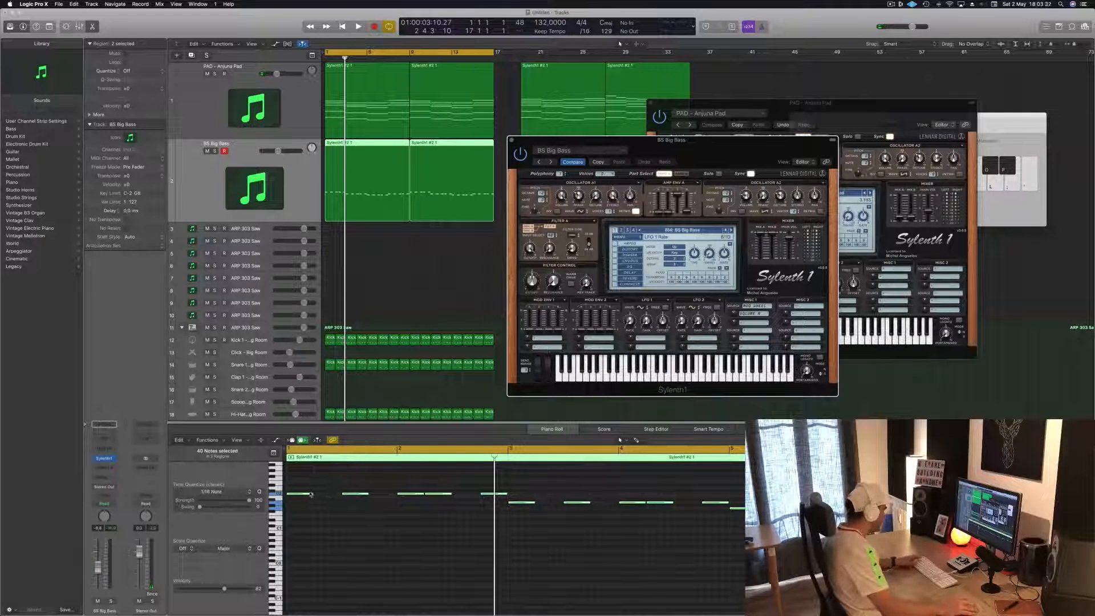
drag(314, 496, 336, 500)
Play the loop and step through the Sylenth1 bass presets on track 2 as far as BS Italo.
key(space)
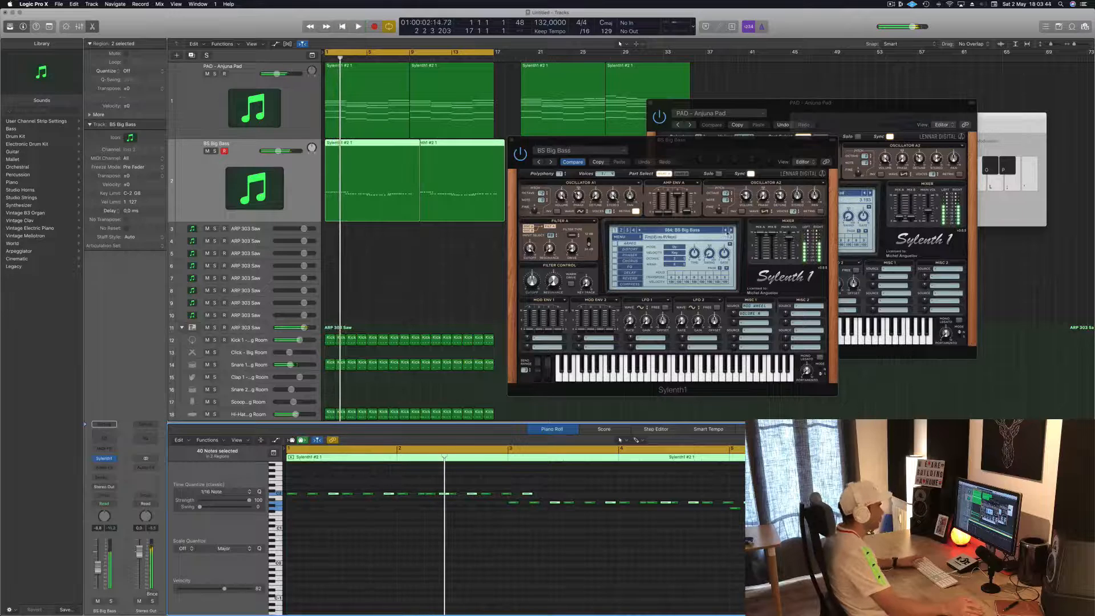
click(731, 230)
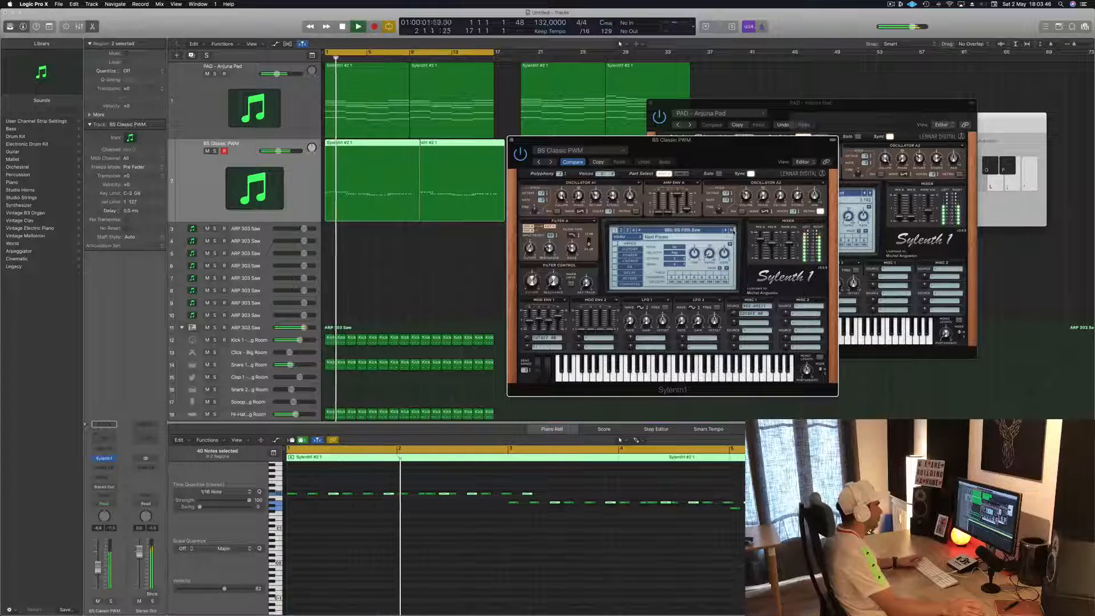
click(732, 230)
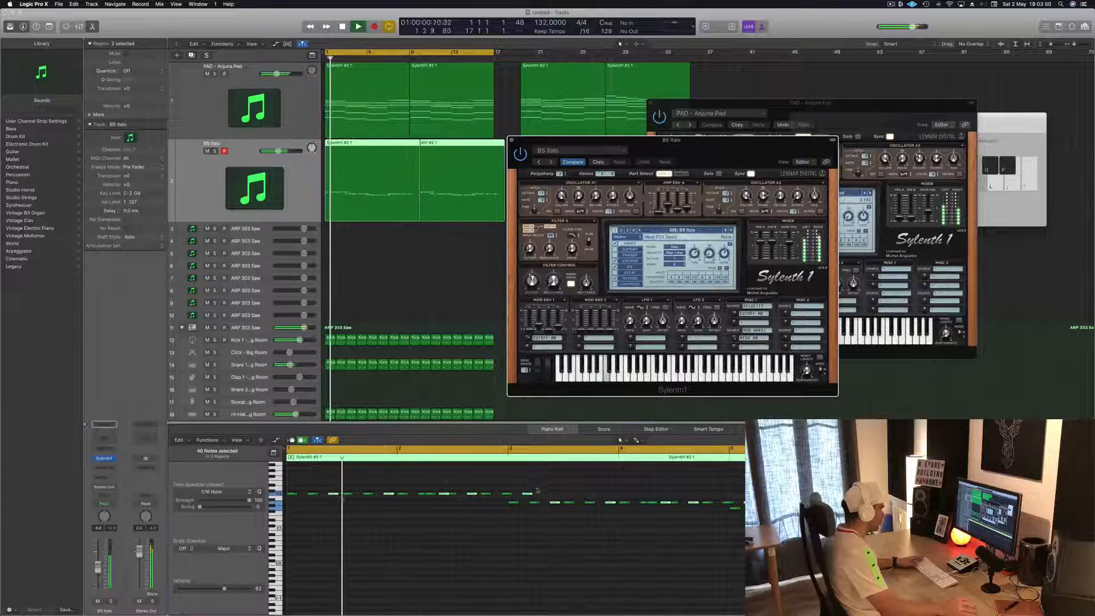
Delete the first chord's bass notes that overlap bar 3 and all its notes in bar 2, keeping bar 1.
click(511, 501)
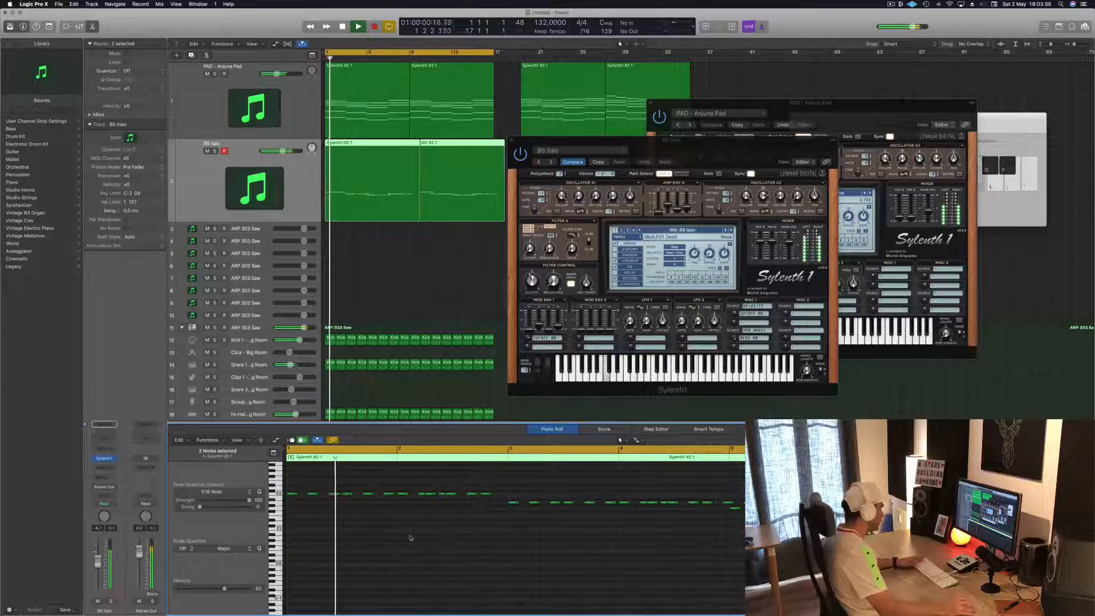
drag(500, 489, 402, 502)
key(Delete)
key(space)
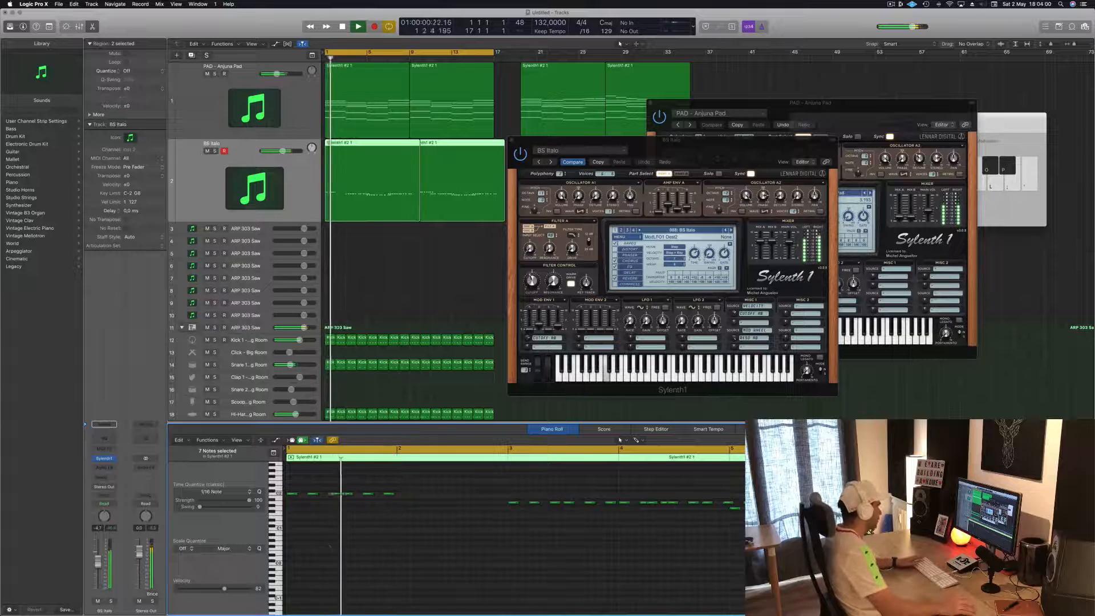
Audition the presets following BS Italo on the bass track one by one, up to PD Morphing Pad.
click(732, 231)
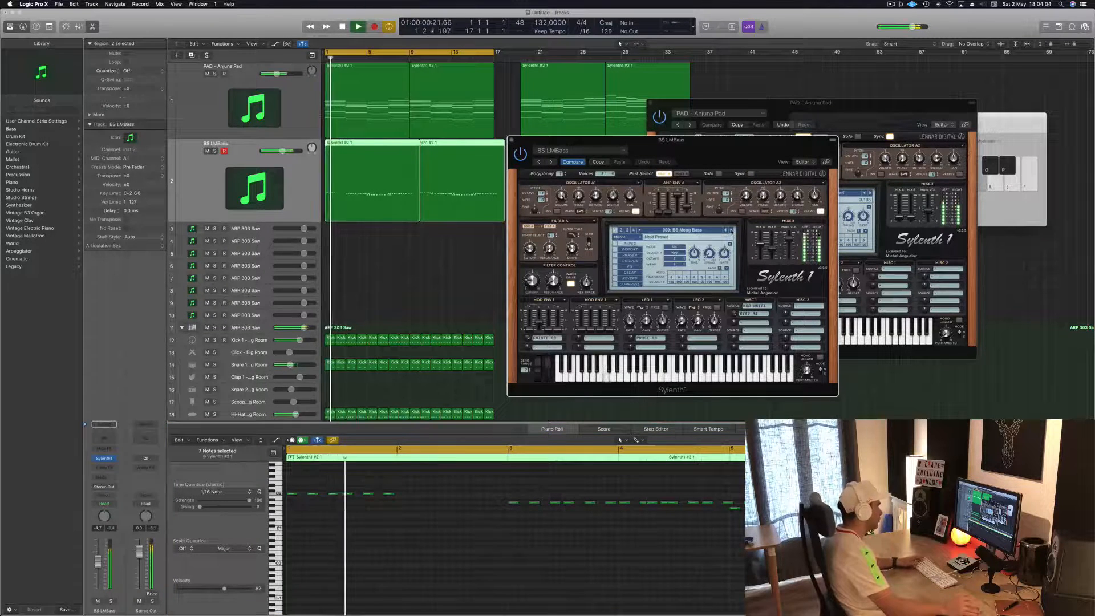
click(731, 230)
click(732, 231)
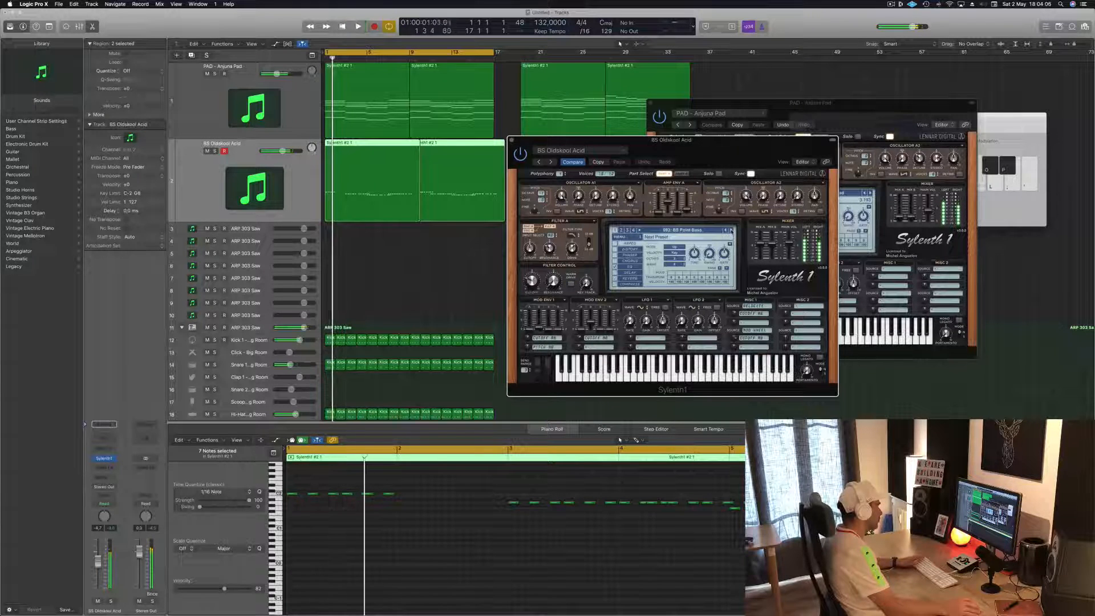
click(731, 230)
click(731, 230)
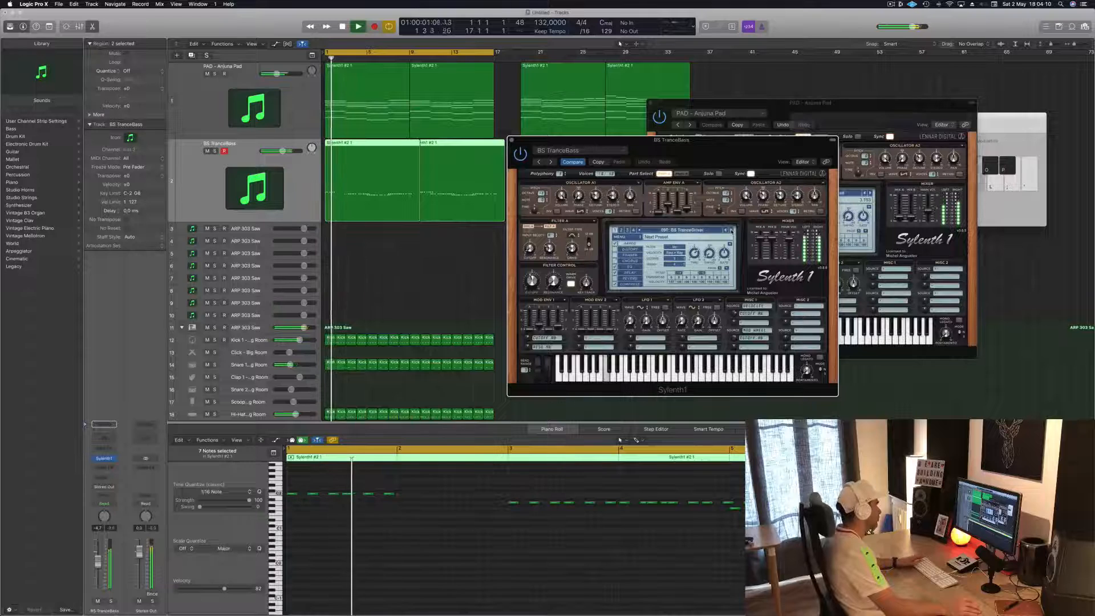
click(732, 230)
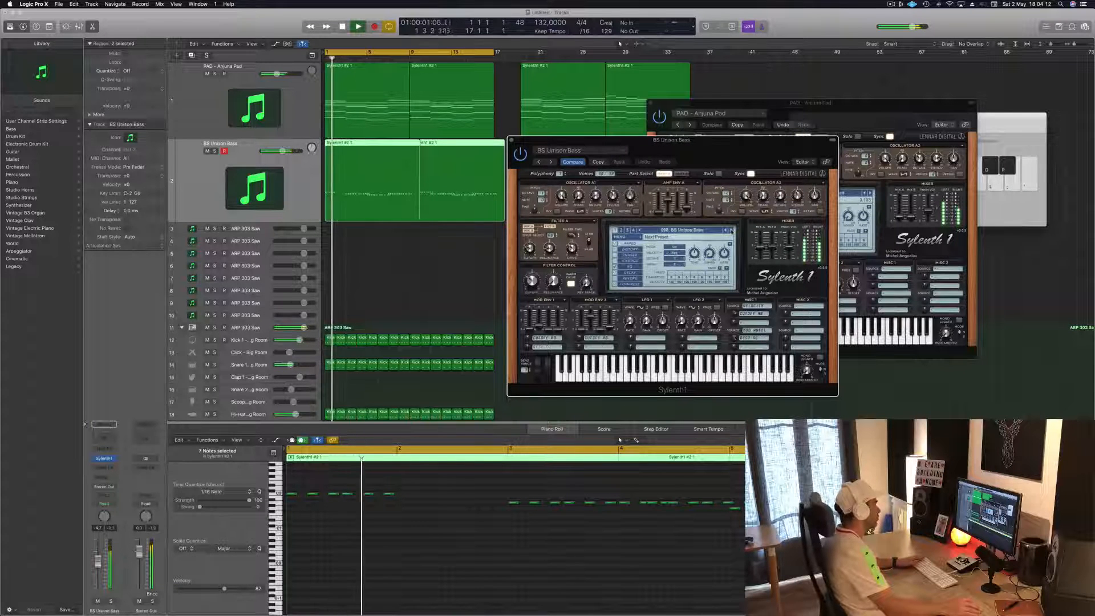
click(732, 231)
click(732, 231)
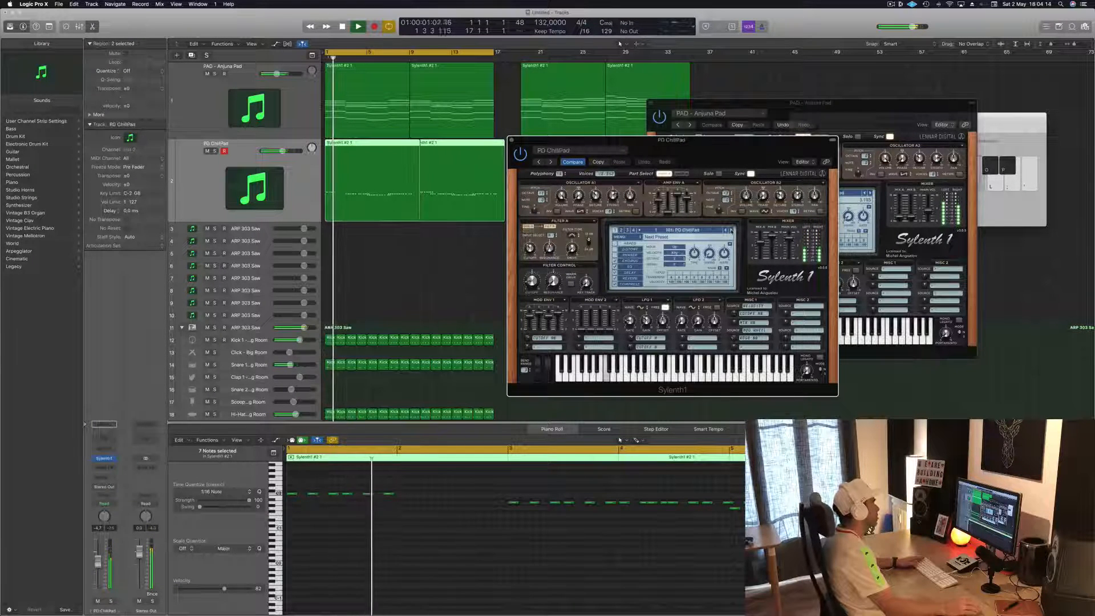
click(732, 230)
click(732, 231)
click(731, 230)
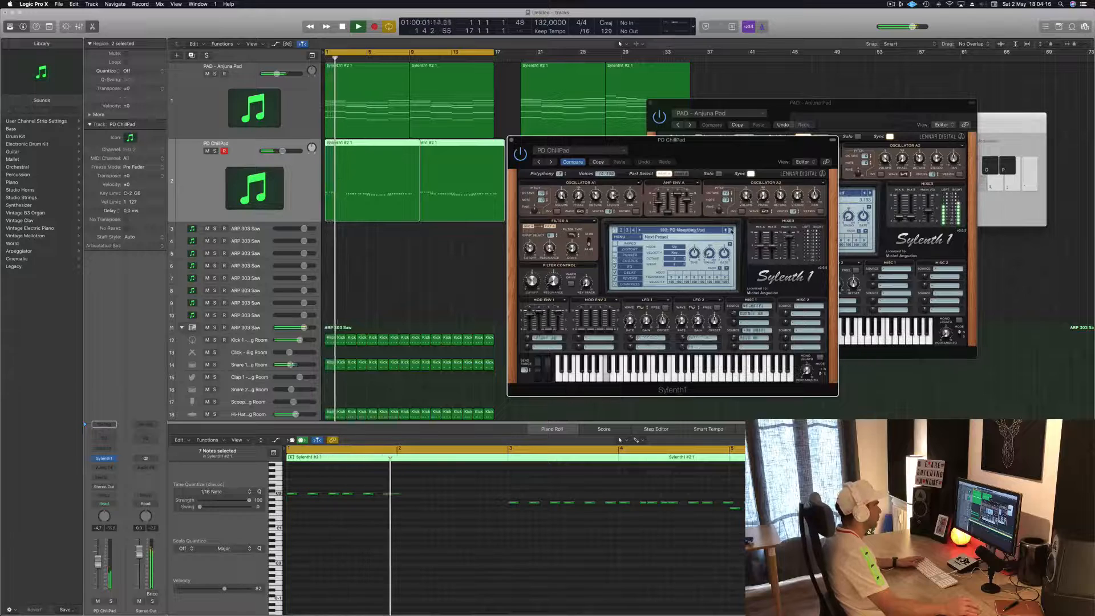
Switch the bass track's Sylenth1 to the second preset bank, load BS Aggressor and step on to BS Booka.
click(661, 231)
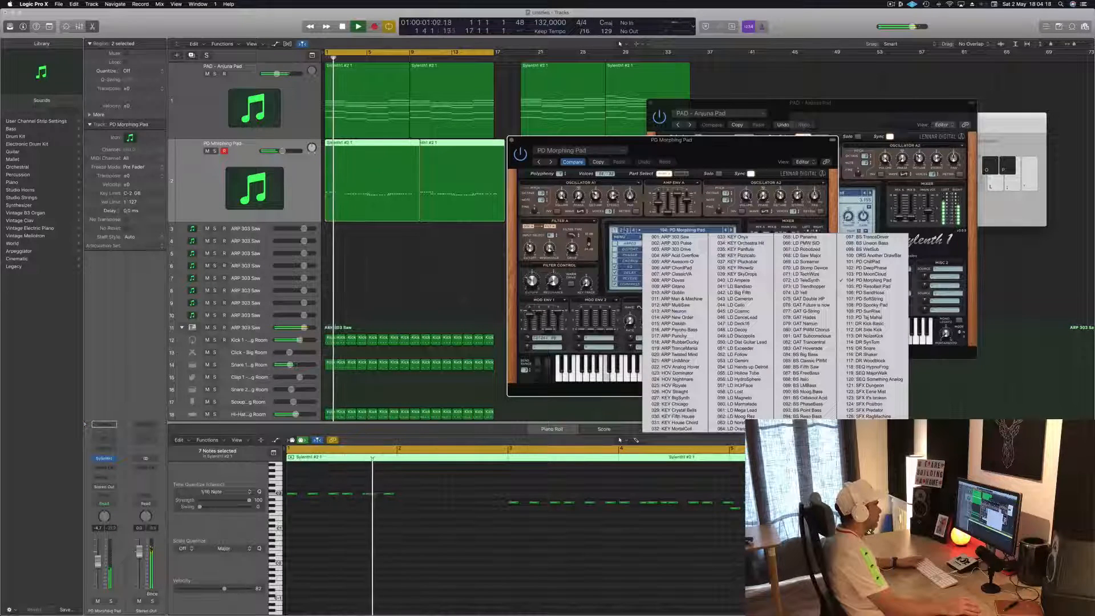
click(623, 230)
click(622, 231)
click(661, 231)
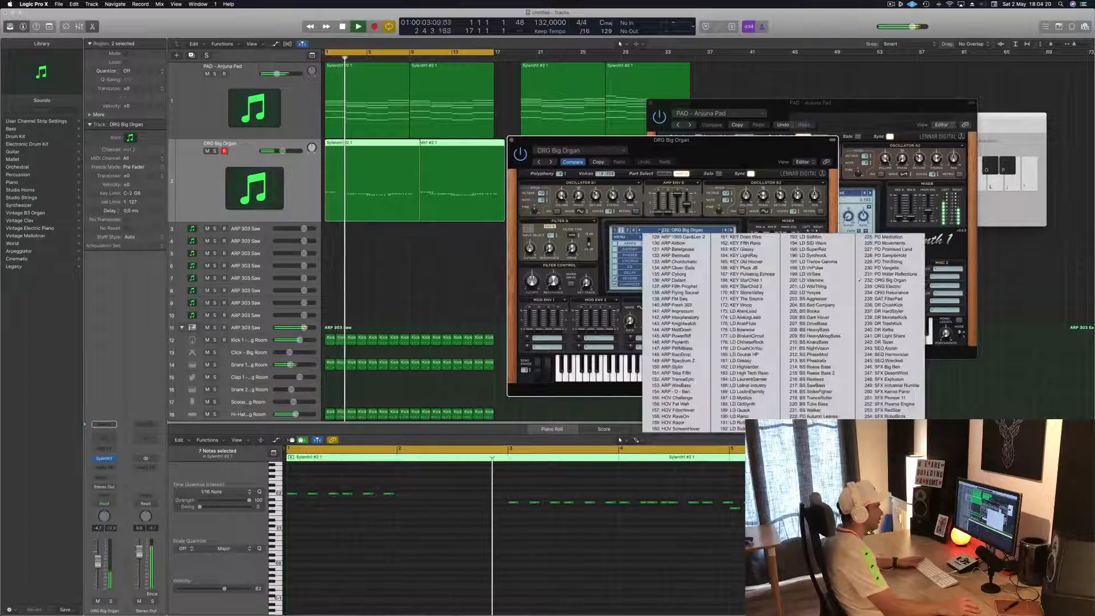
click(820, 300)
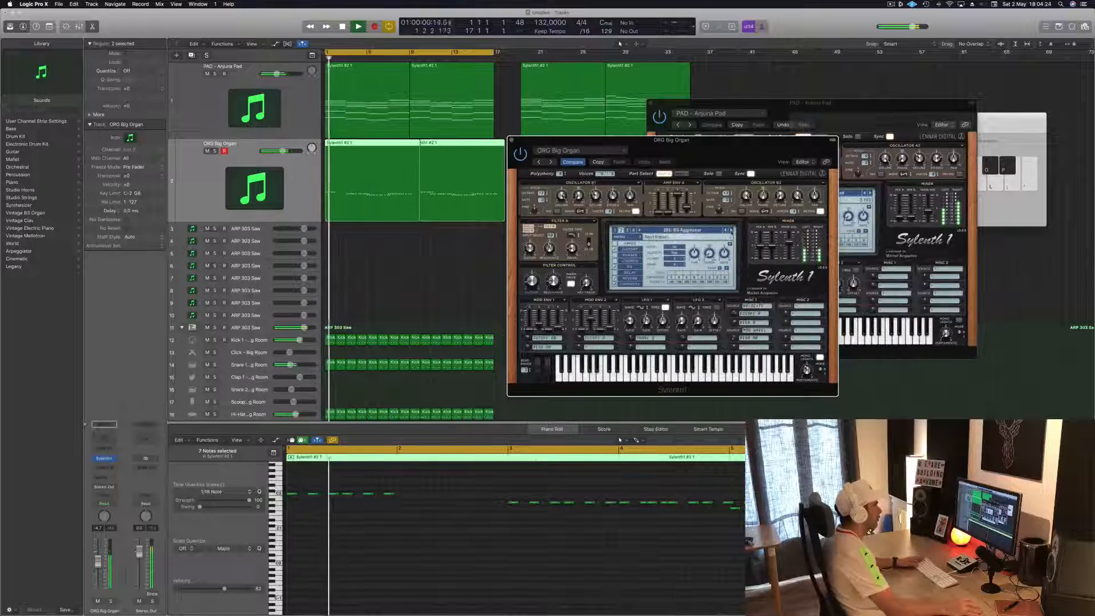
click(731, 230)
click(732, 231)
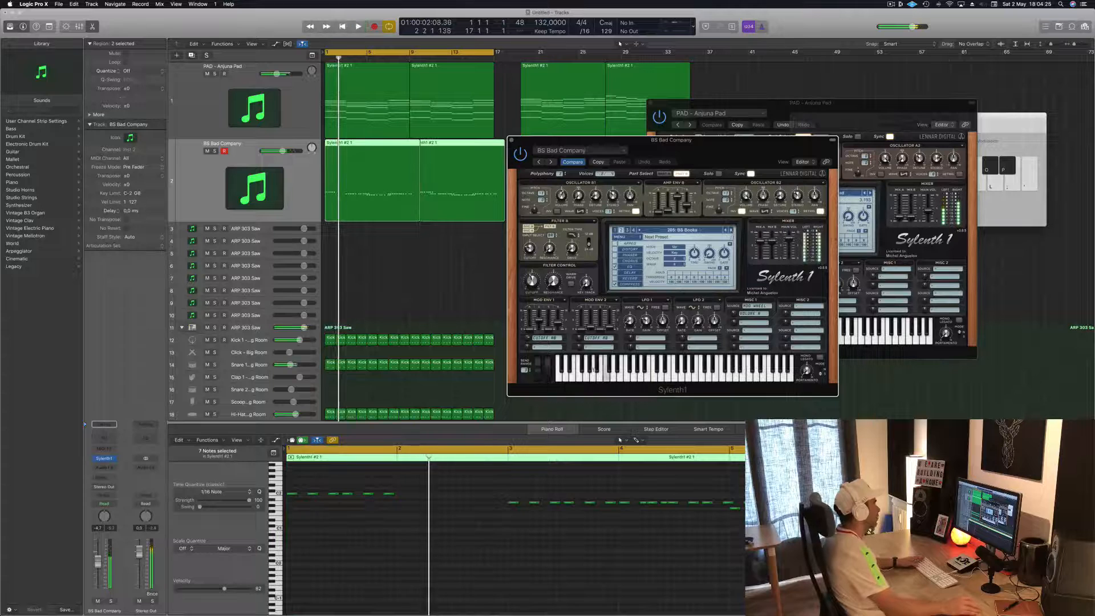
Copy the six bass notes of bar 1 into the emptied bar 2.
drag(466, 482, 404, 500)
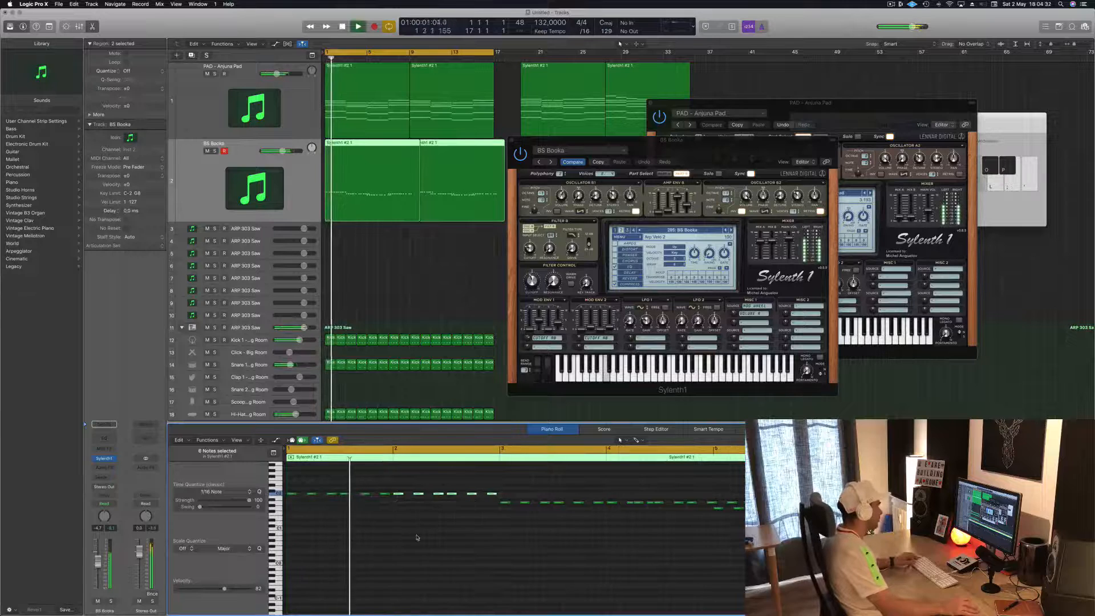
Clear the old bass notes in bar 4 and copy the six notes of bar 3 into it.
scroll(418, 536, left, 4)
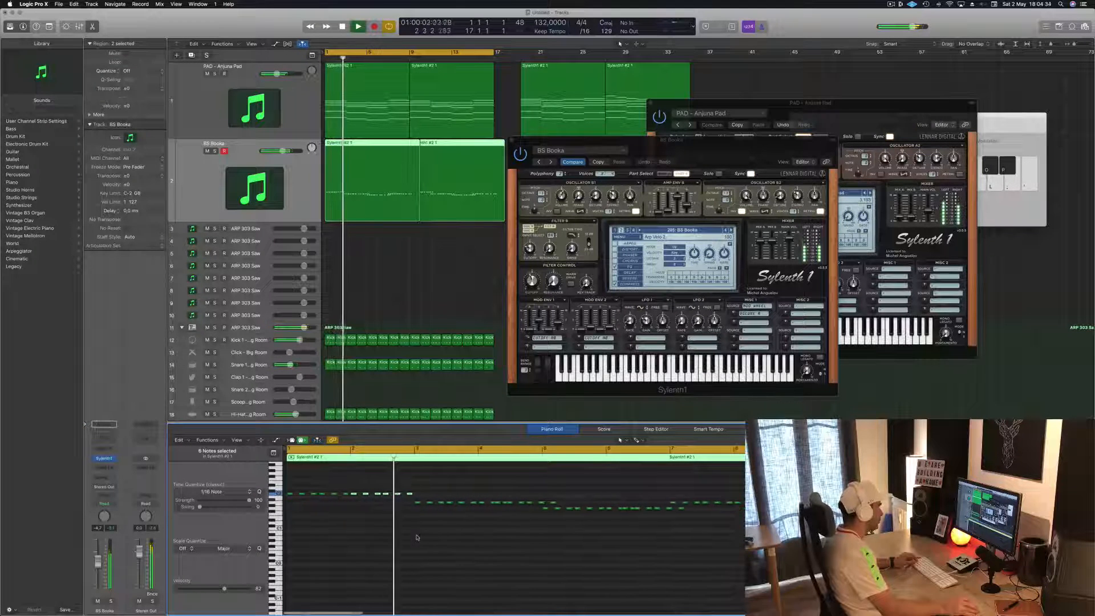
scroll(424, 528, right, 2)
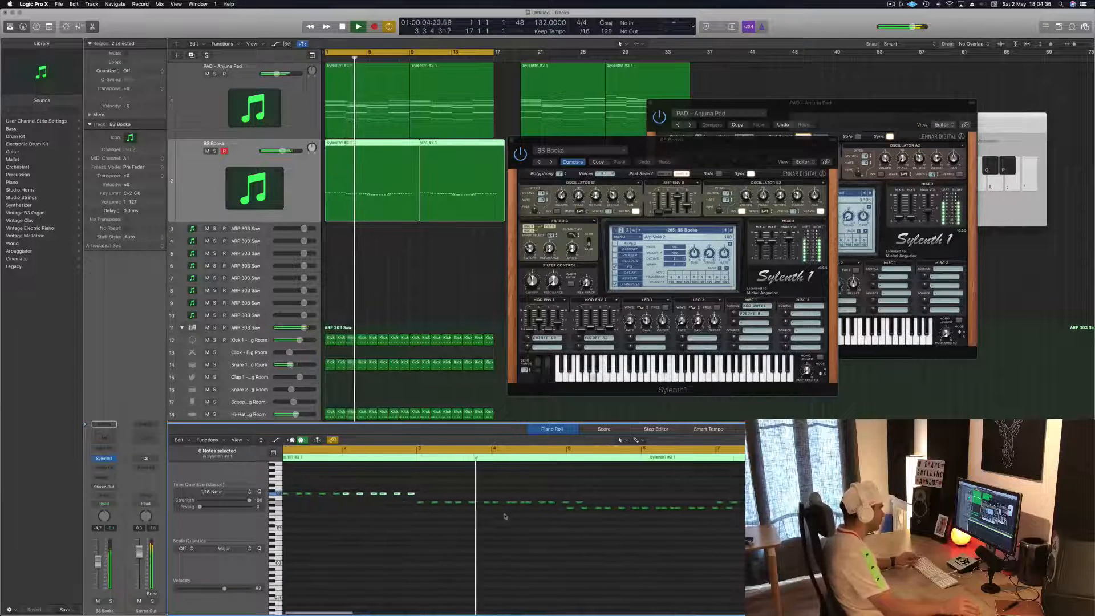
key(space)
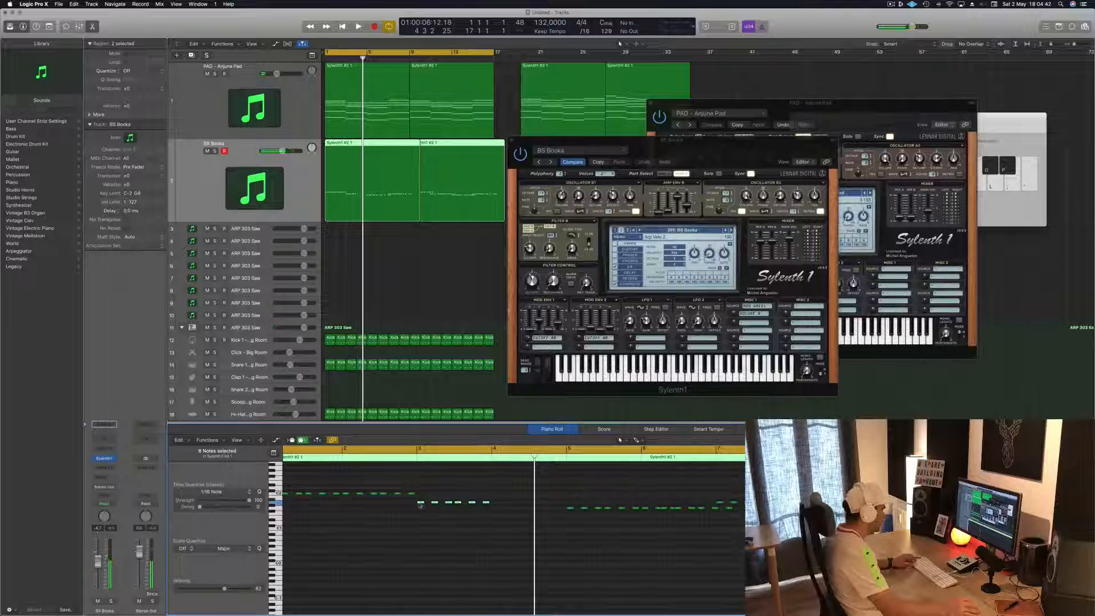
drag(420, 506, 495, 504)
key(space)
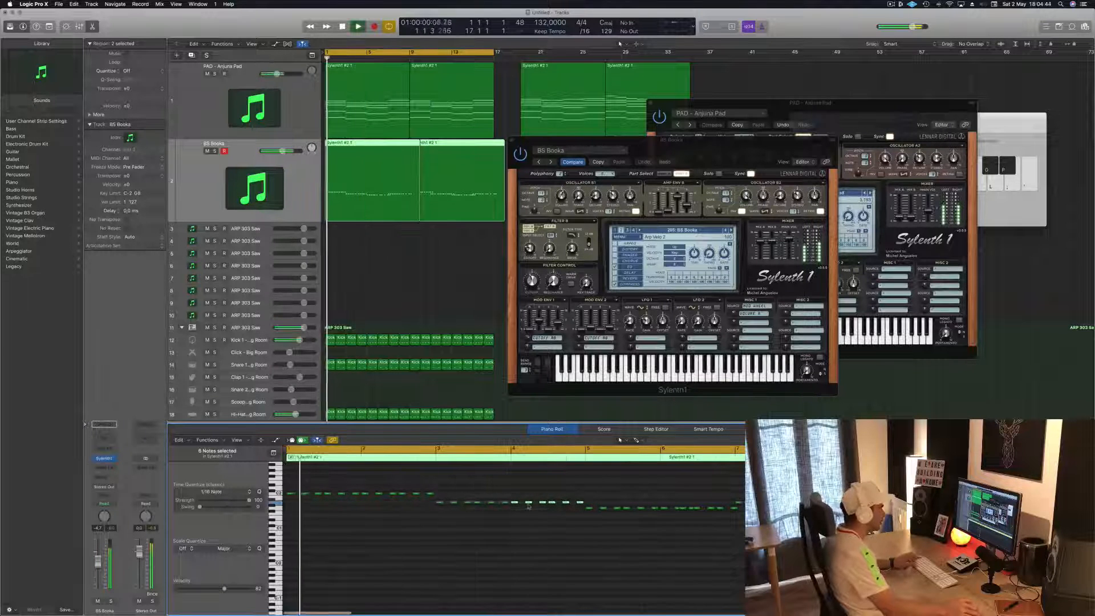
Delete the bass notes in bar 6 and copy the notes of bar 5 into it.
drag(609, 505, 683, 531)
key(Delete)
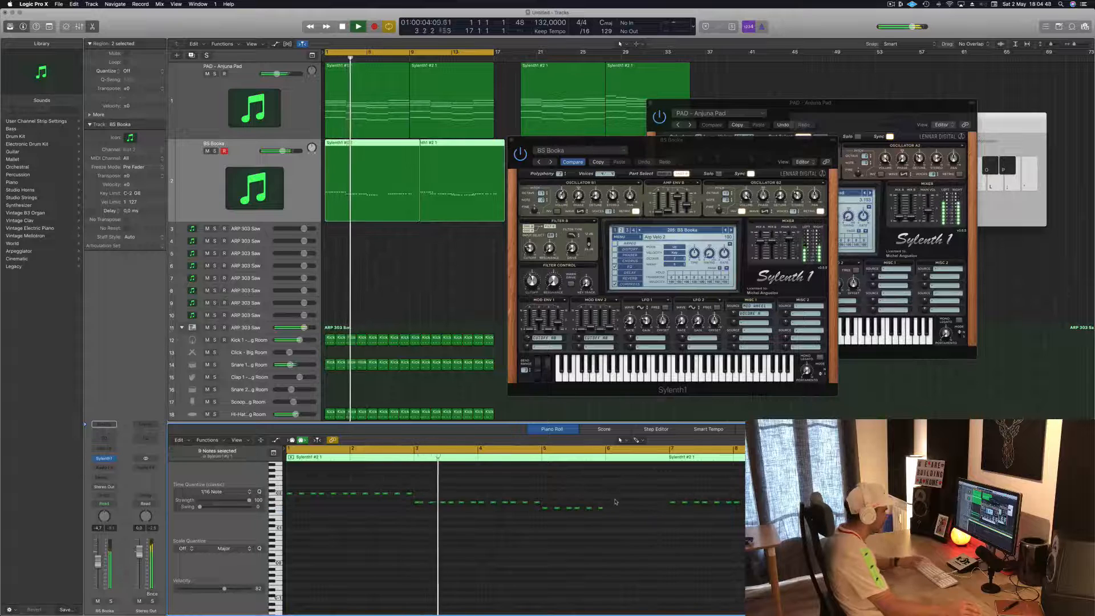
drag(583, 514, 610, 508)
scroll(670, 514, down, 2)
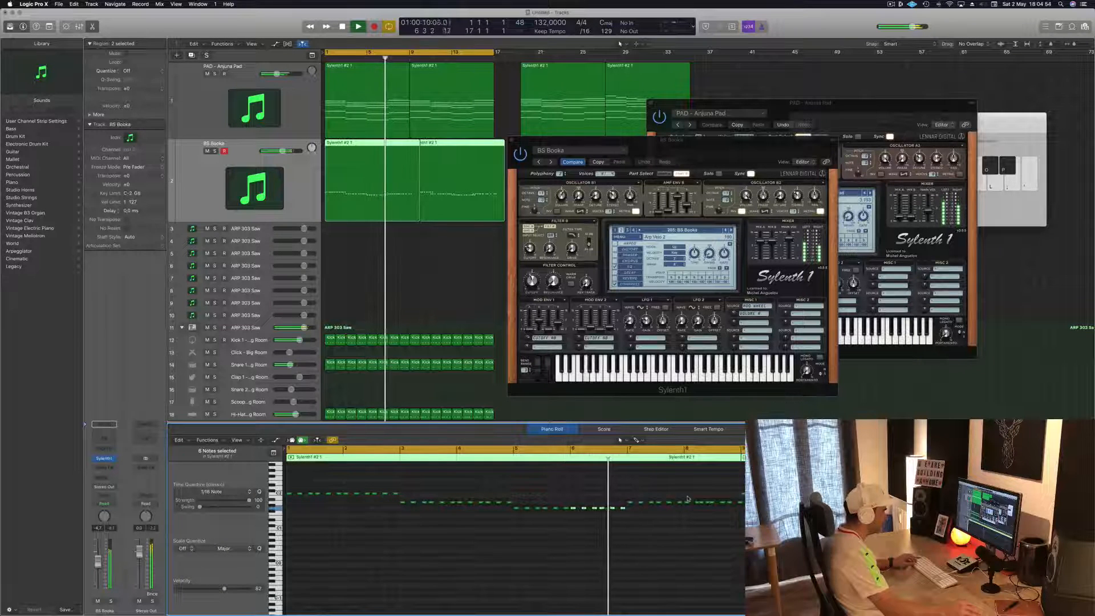
Delete the bass notes in bar 8 and fill it with a copy of the bar 7 notes.
drag(685, 495, 745, 510)
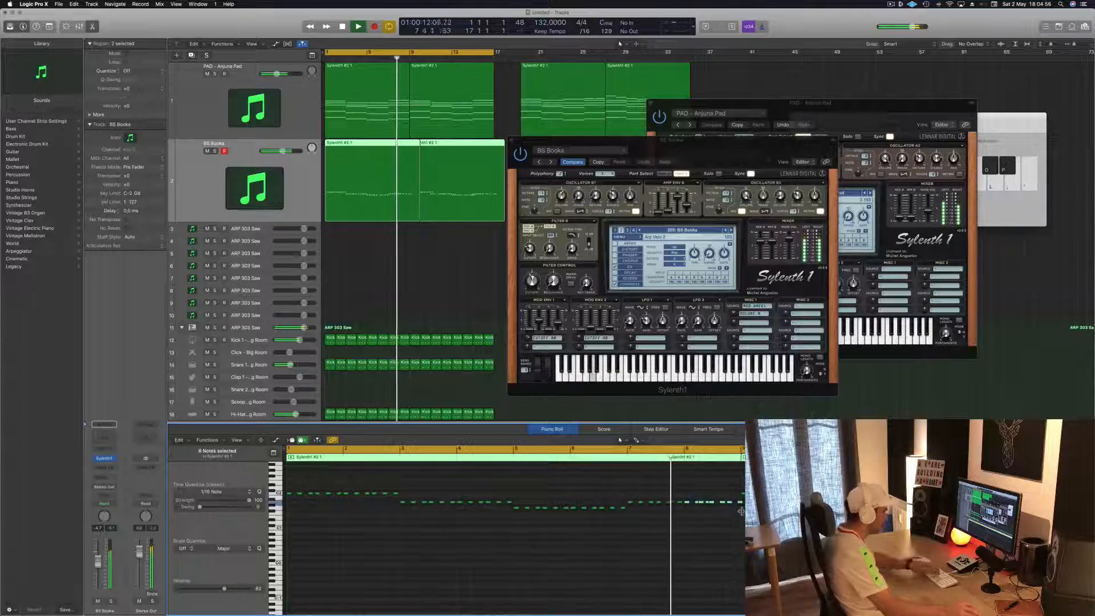
key(Delete)
key(Return)
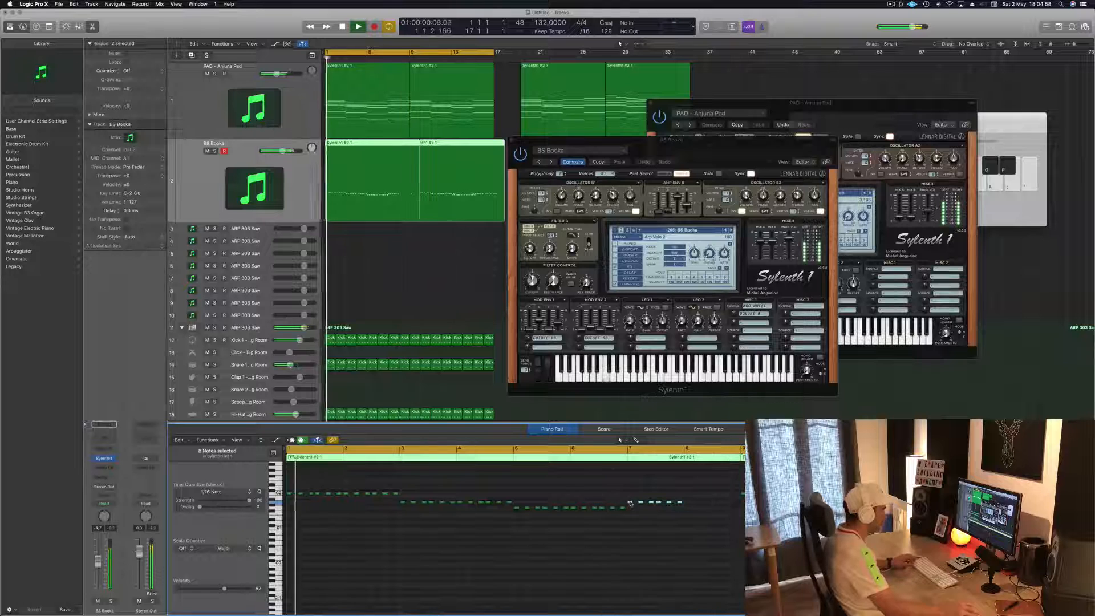
drag(631, 503, 688, 508)
scroll(392, 254, down, 3)
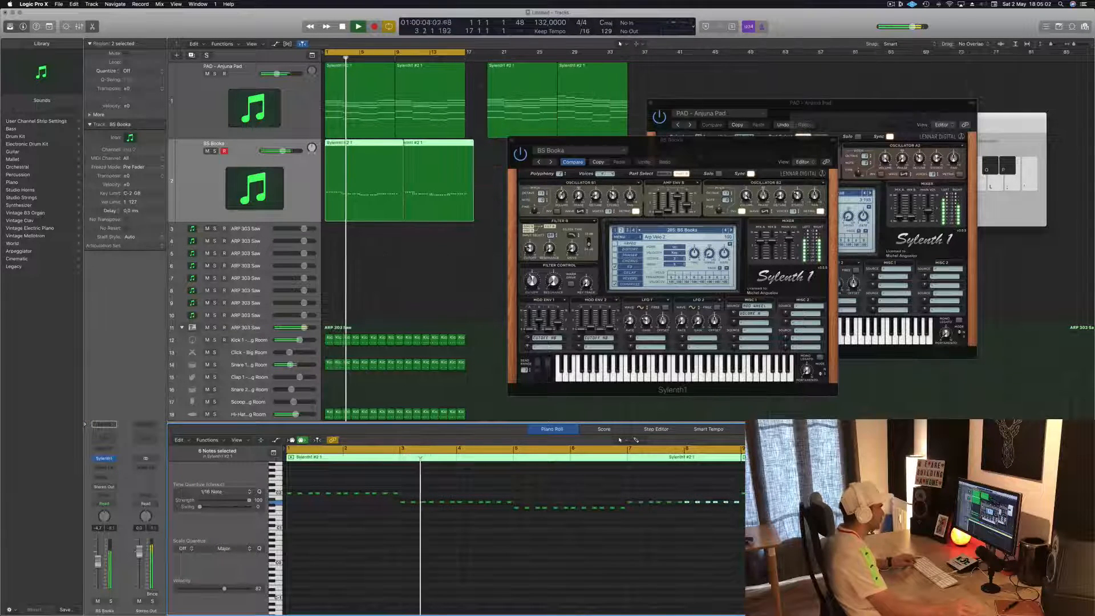
Trim the first bass region to end at bar 9 and replace the second bass region with a copy of it.
scroll(627, 592, down, 3)
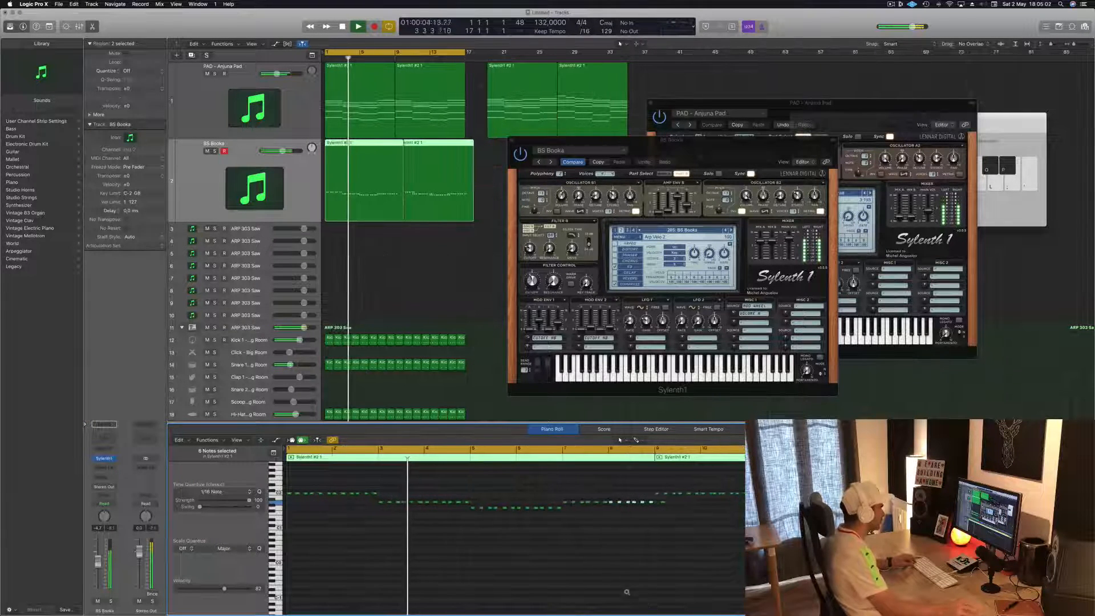
click(394, 146)
key(Delete)
click(416, 152)
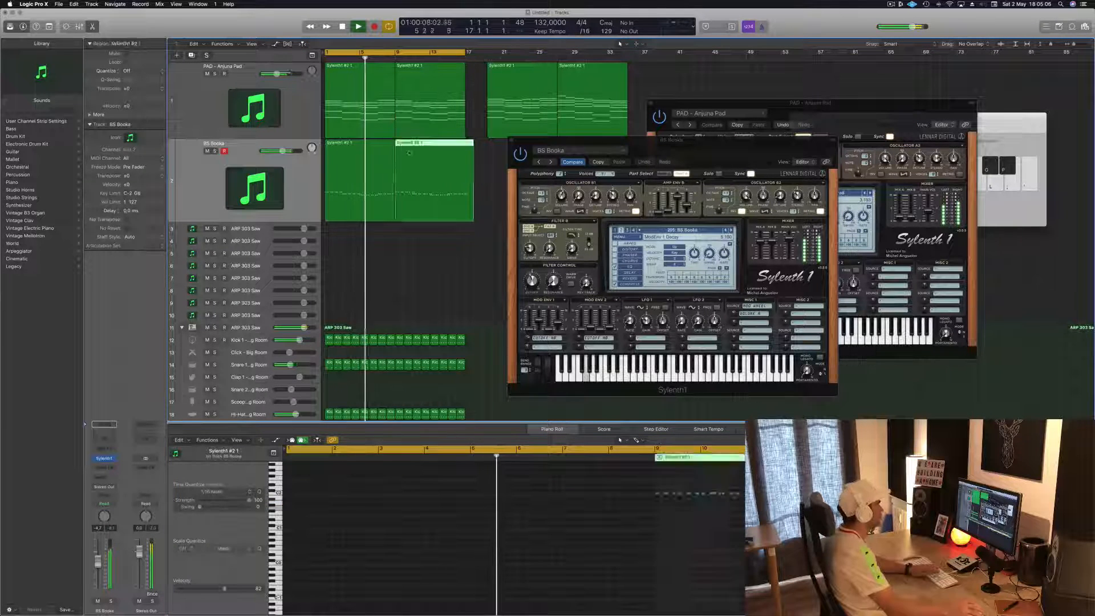
key(Delete)
click(367, 154)
drag(356, 143, 426, 216)
key(space)
key(space)
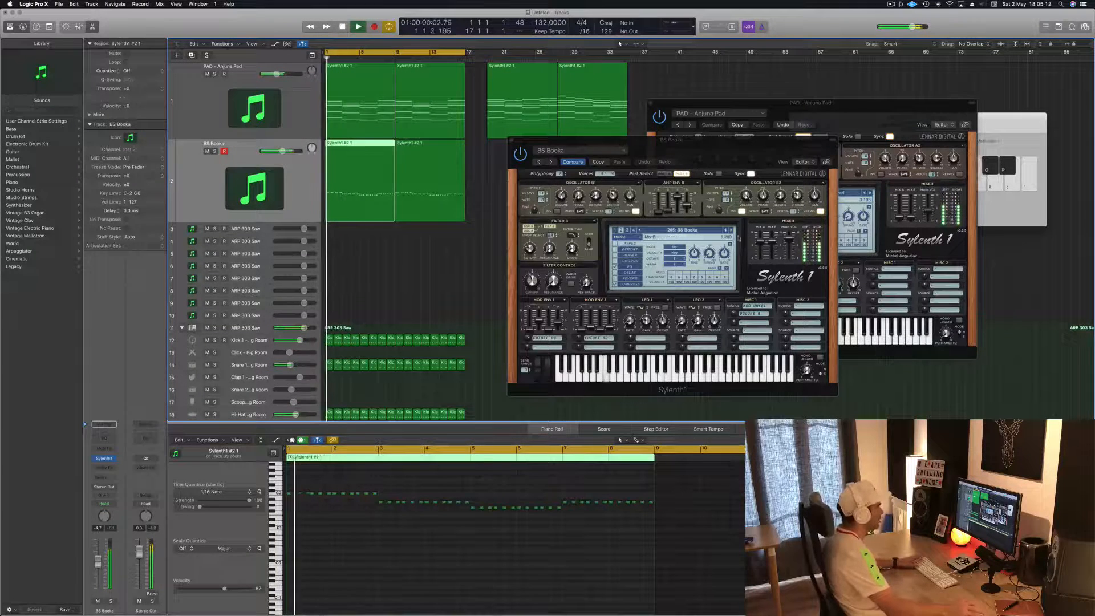
Step the bass track's Sylenth1 on to the BS HeavyBass preset and lower the track's volume slightly.
click(730, 230)
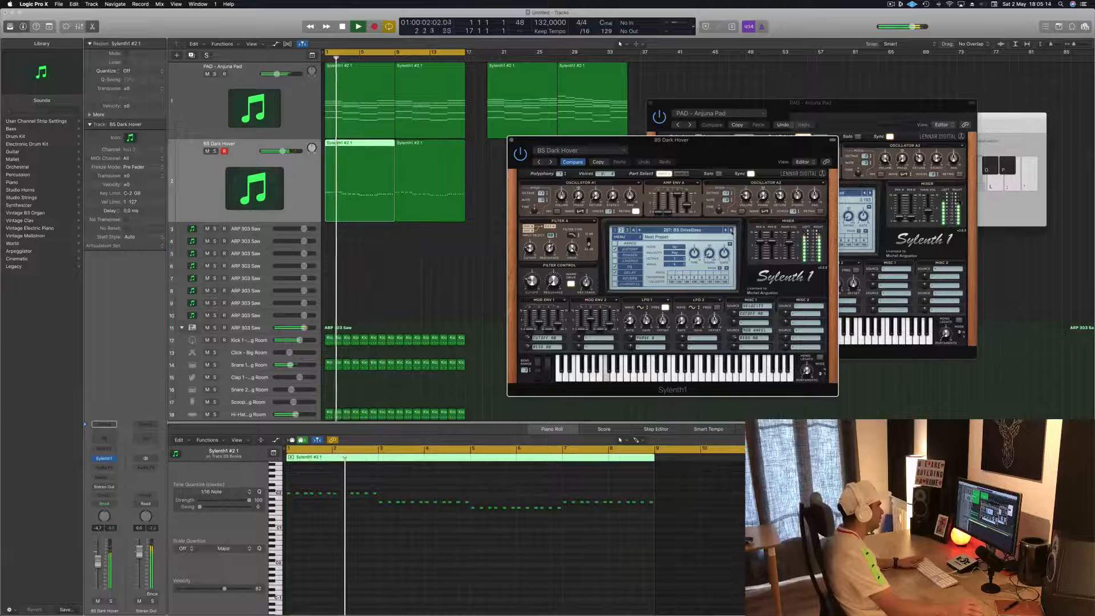
click(731, 231)
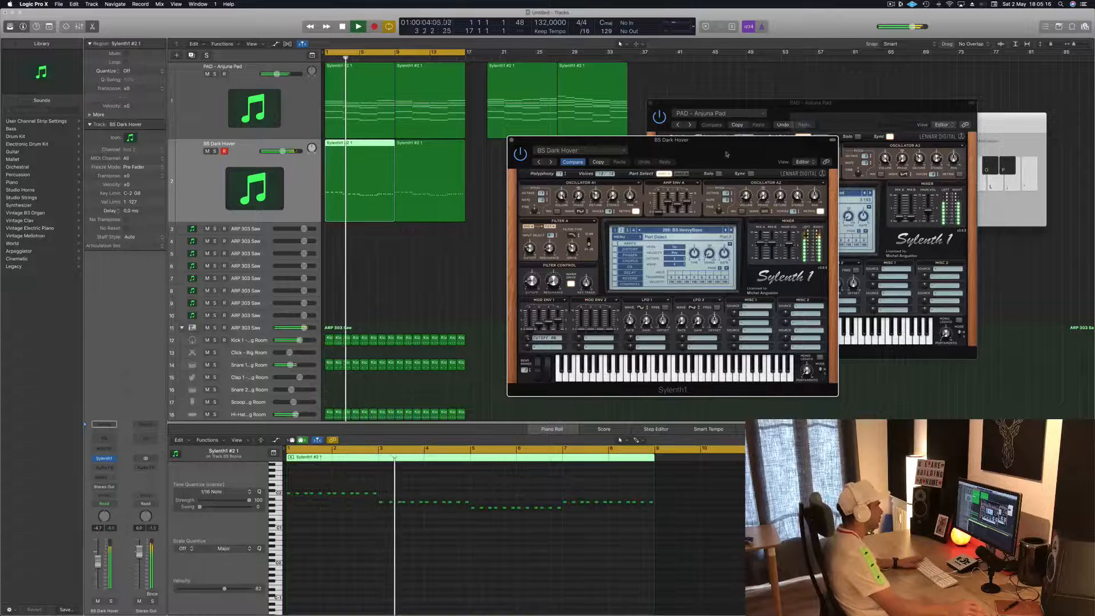
drag(726, 154, 742, 188)
drag(97, 561, 97, 566)
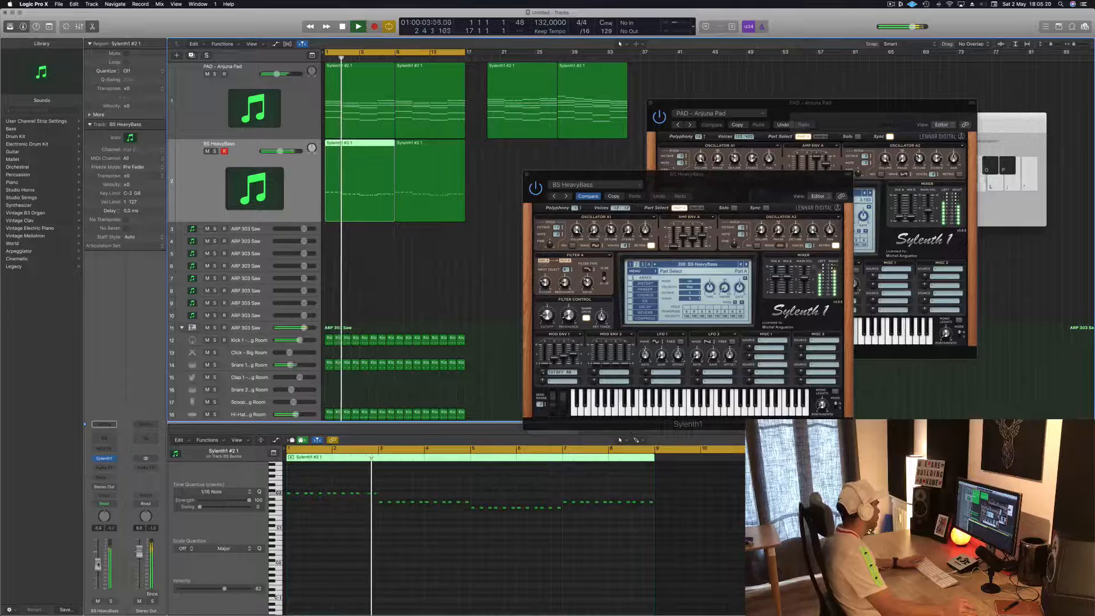
key(Return)
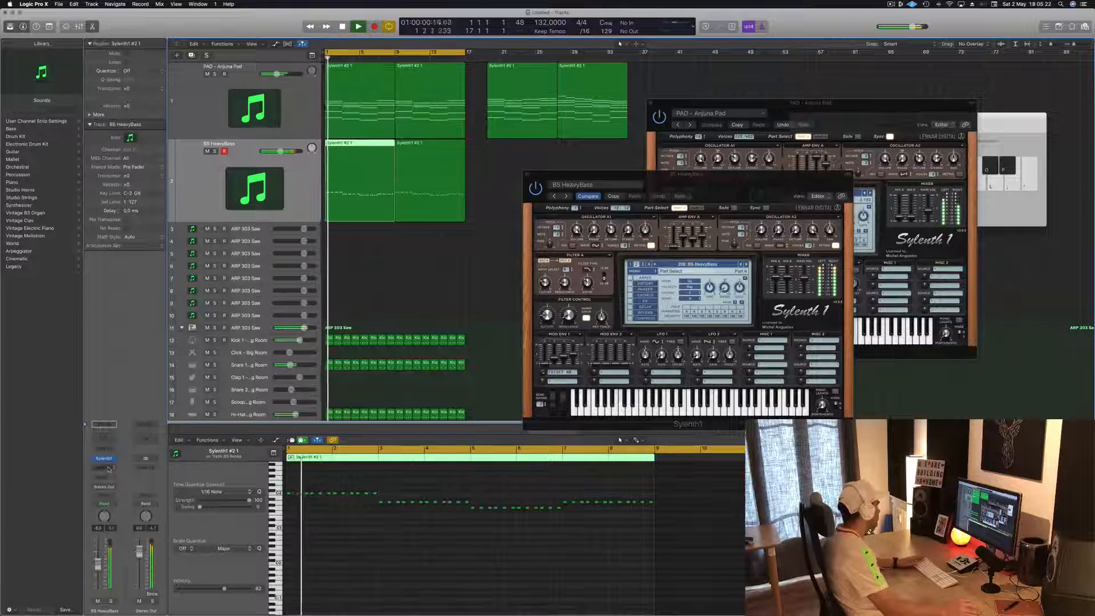
Insert a stereo Compressor after Sylenth1 on the bass track.
click(110, 469)
mouse_move(120, 488)
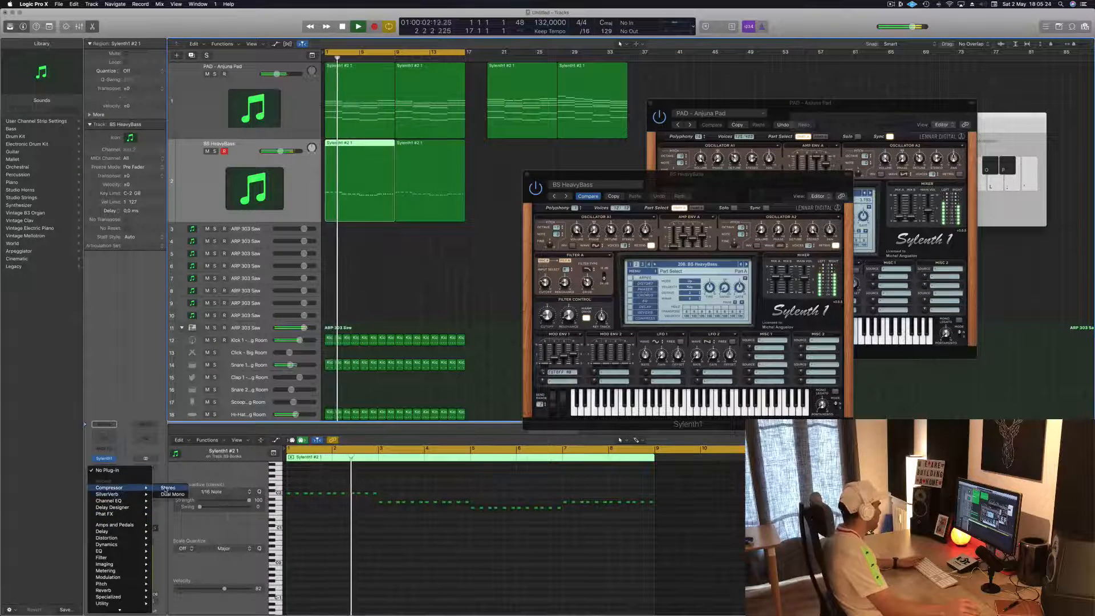
click(167, 489)
drag(192, 22, 521, 134)
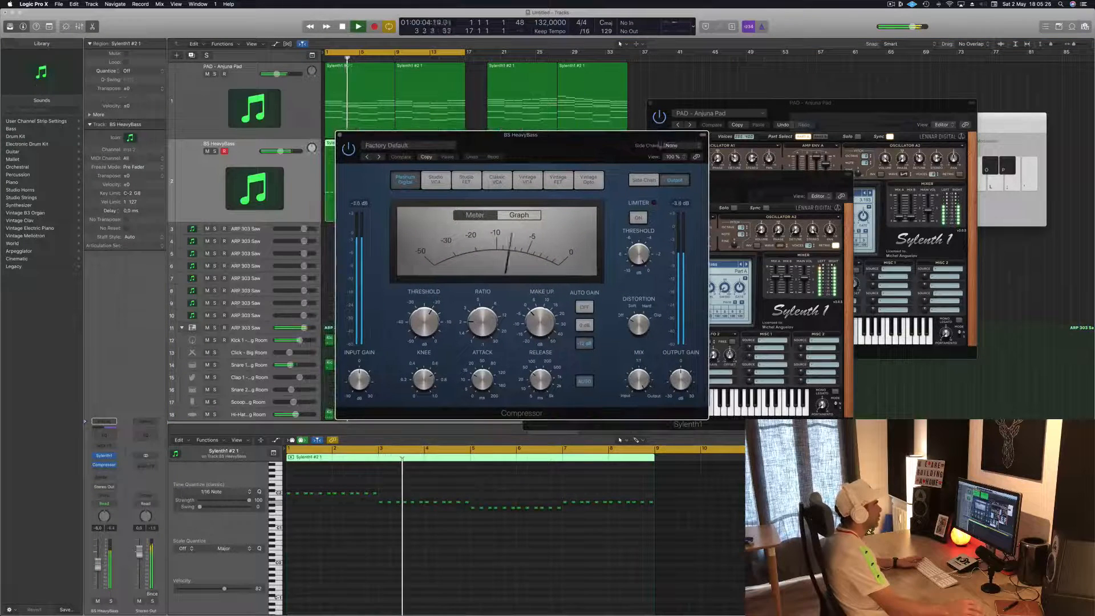
Set the bass compressor's side chain to Bus 6, the Sidechain Trigger, and lower its threshold.
click(670, 146)
mouse_move(671, 170)
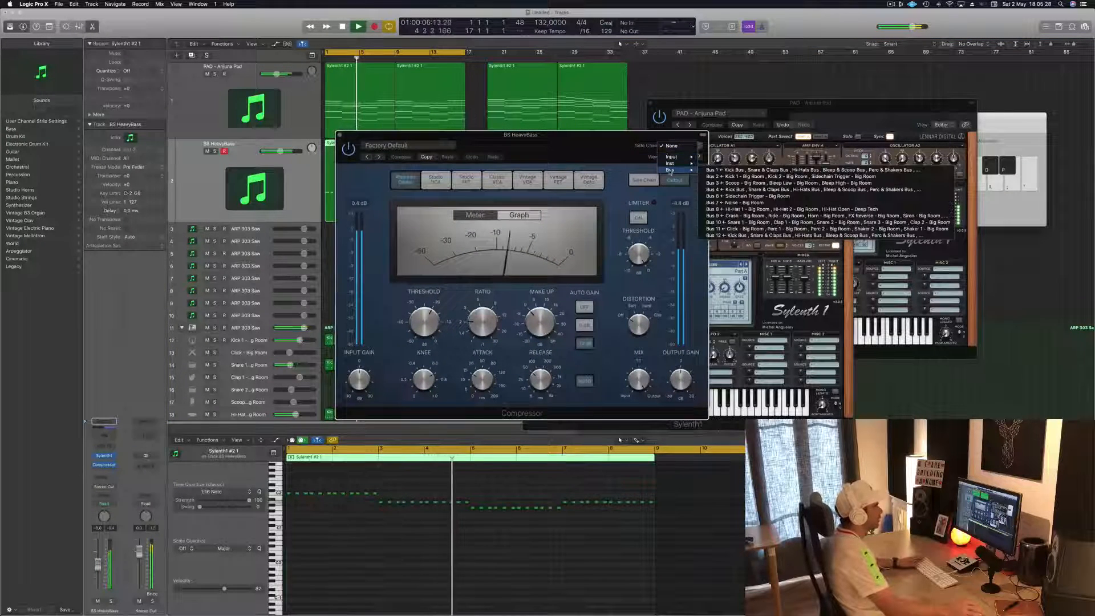
click(751, 197)
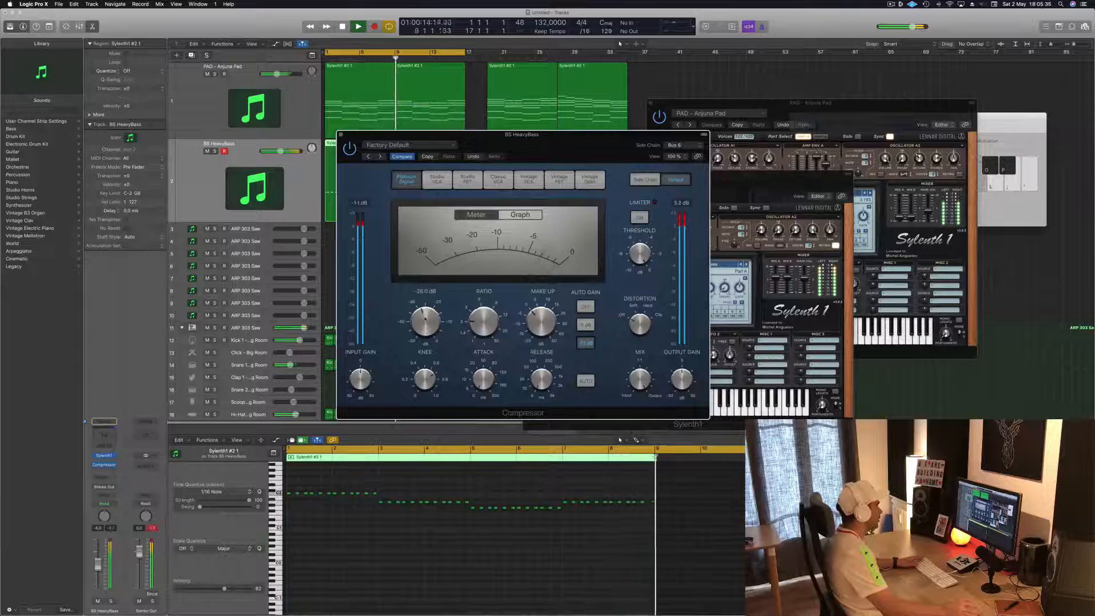
key(Return)
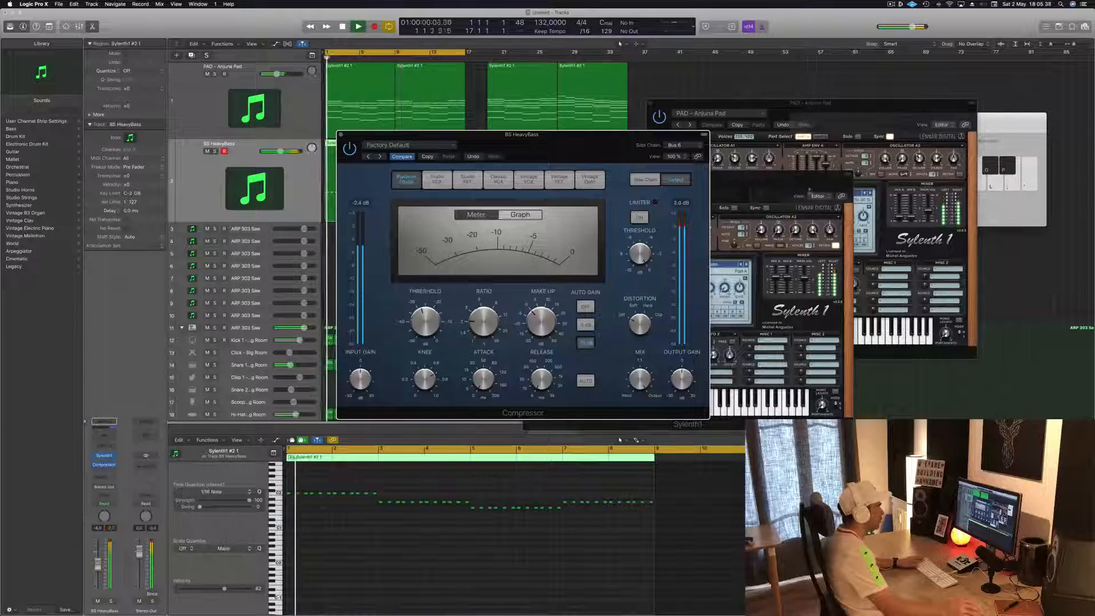
Adjust the main volume of the bass Sylenth1 and turn off the compressor's auto gain.
click(805, 281)
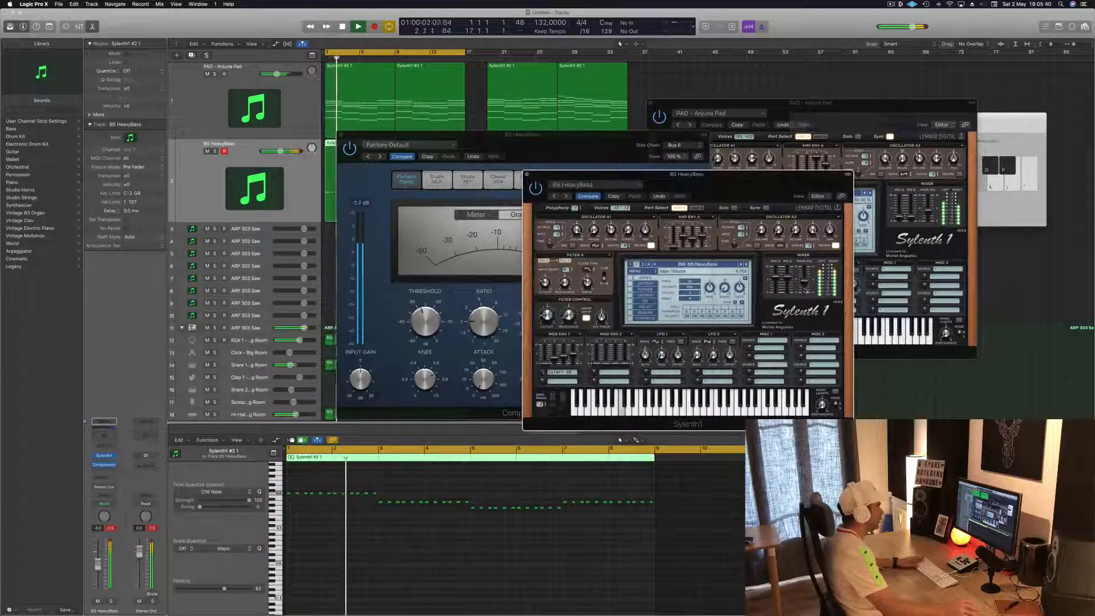
drag(759, 187, 990, 173)
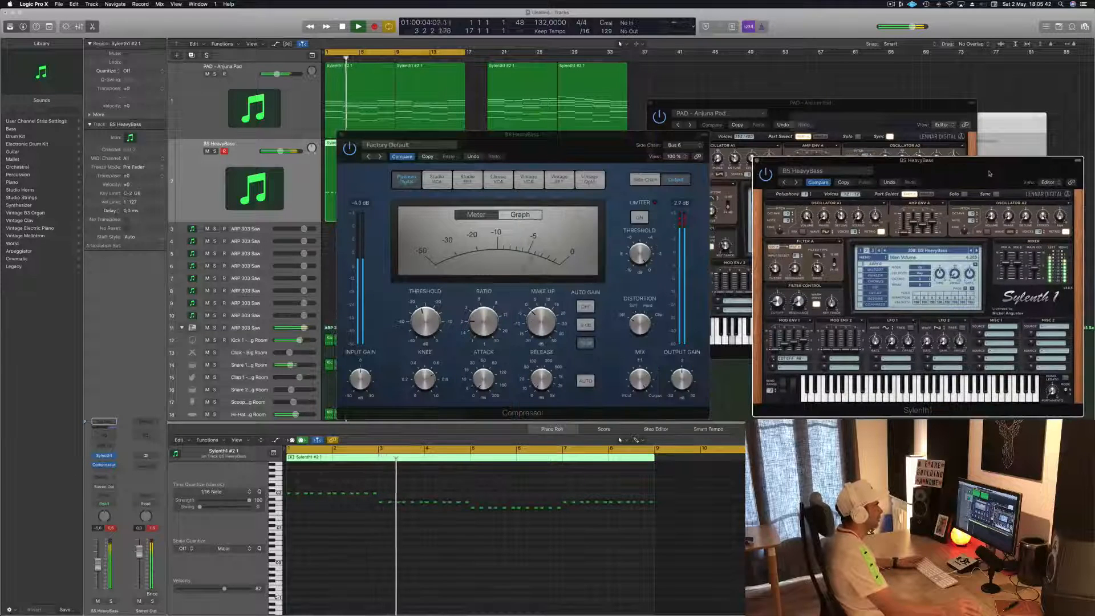
key(space)
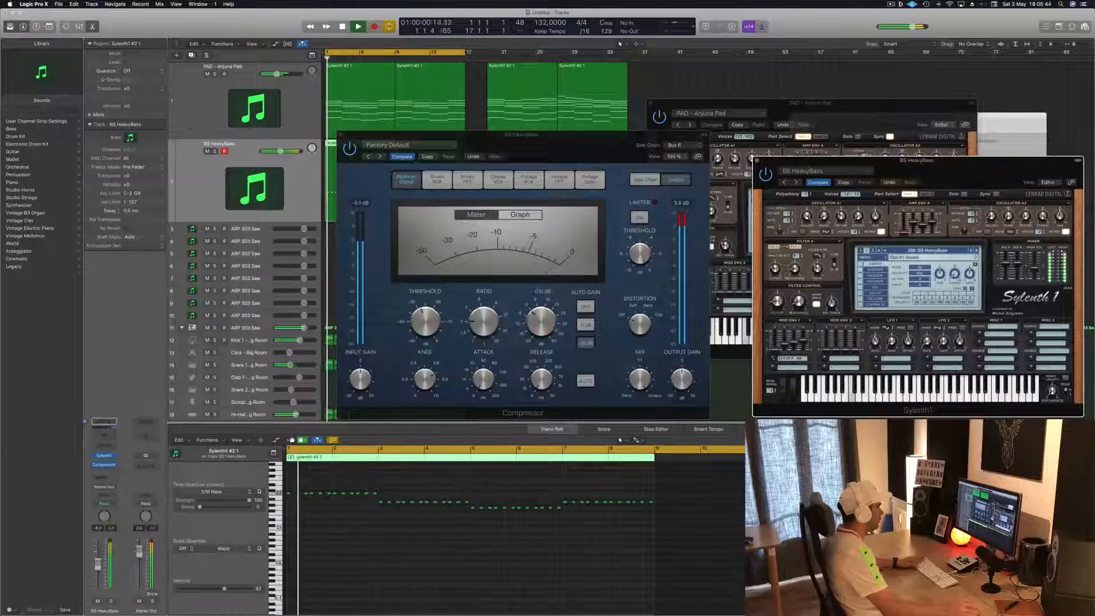
click(590, 308)
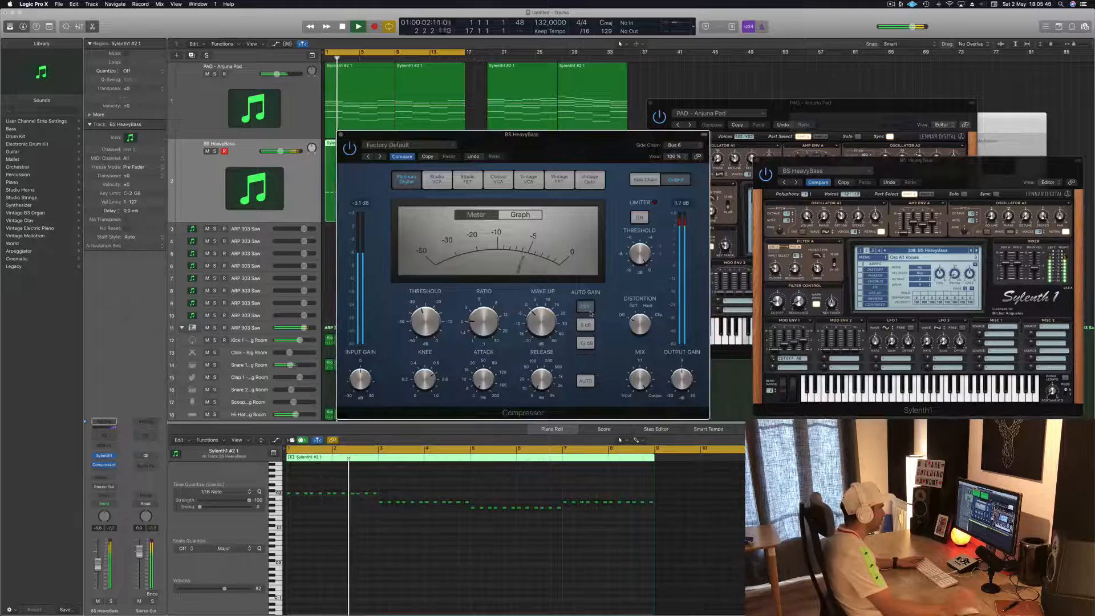
drag(622, 154, 604, 156)
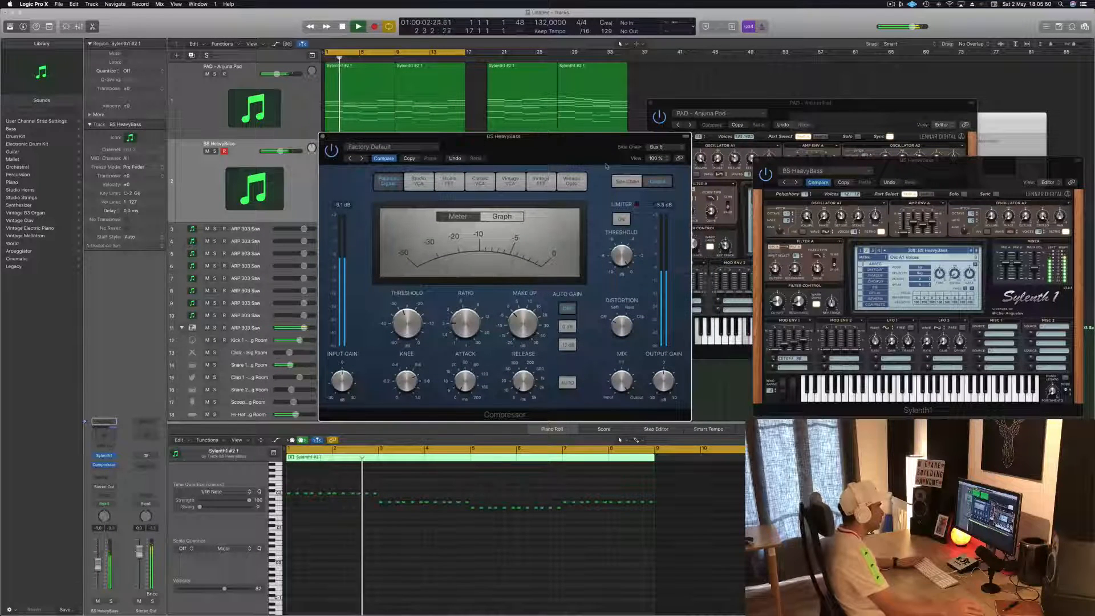
drag(595, 153, 761, 110)
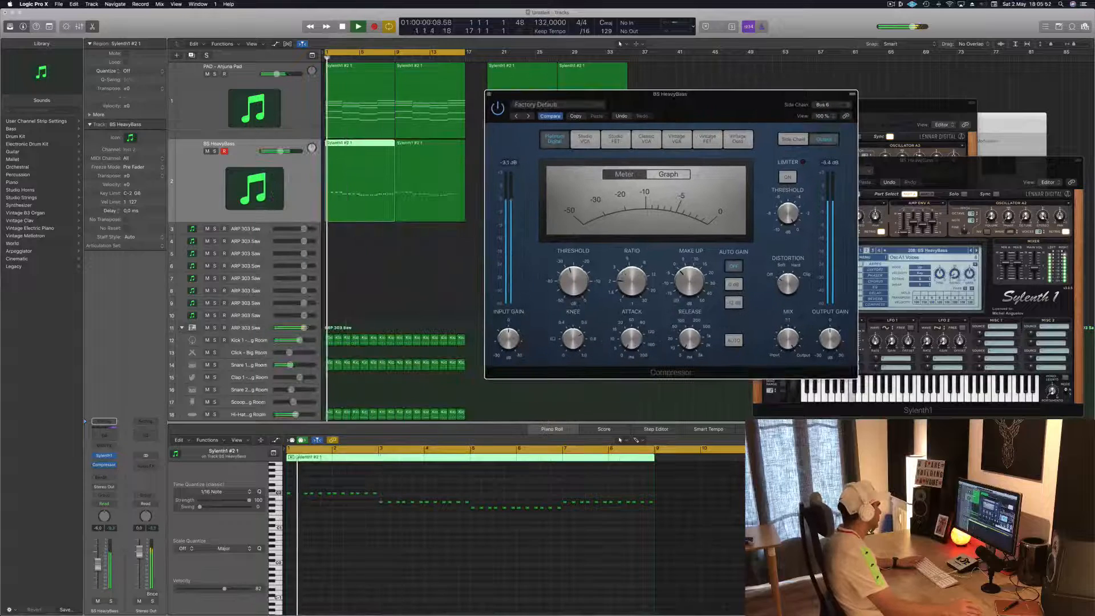
Raise the bass track's volume slightly, readjust Sylenth1's main volume and clear the compressor window away.
drag(97, 568, 97, 566)
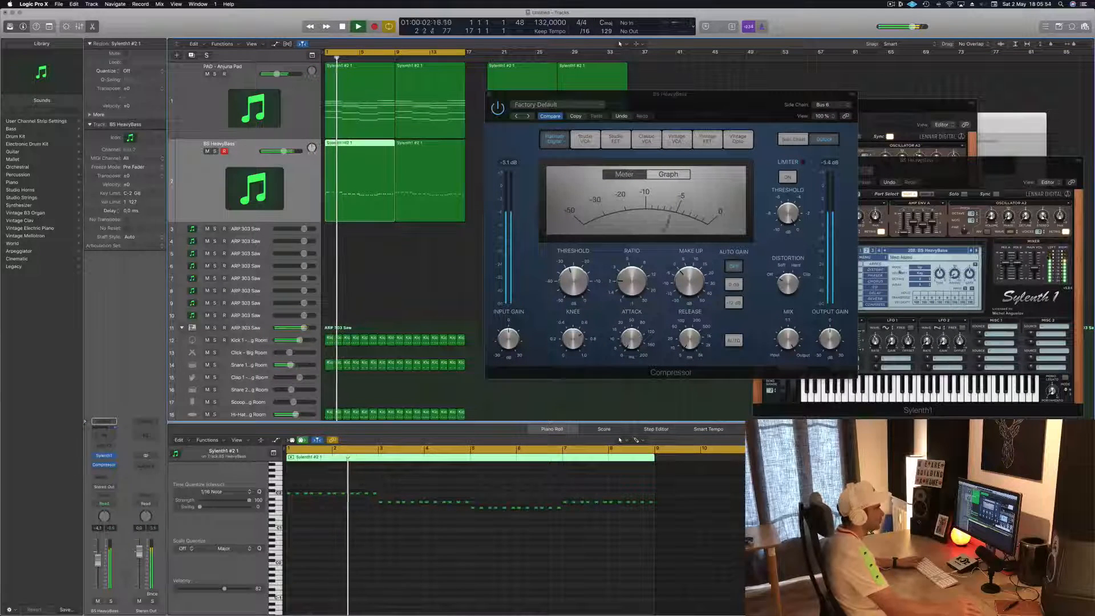
click(1035, 269)
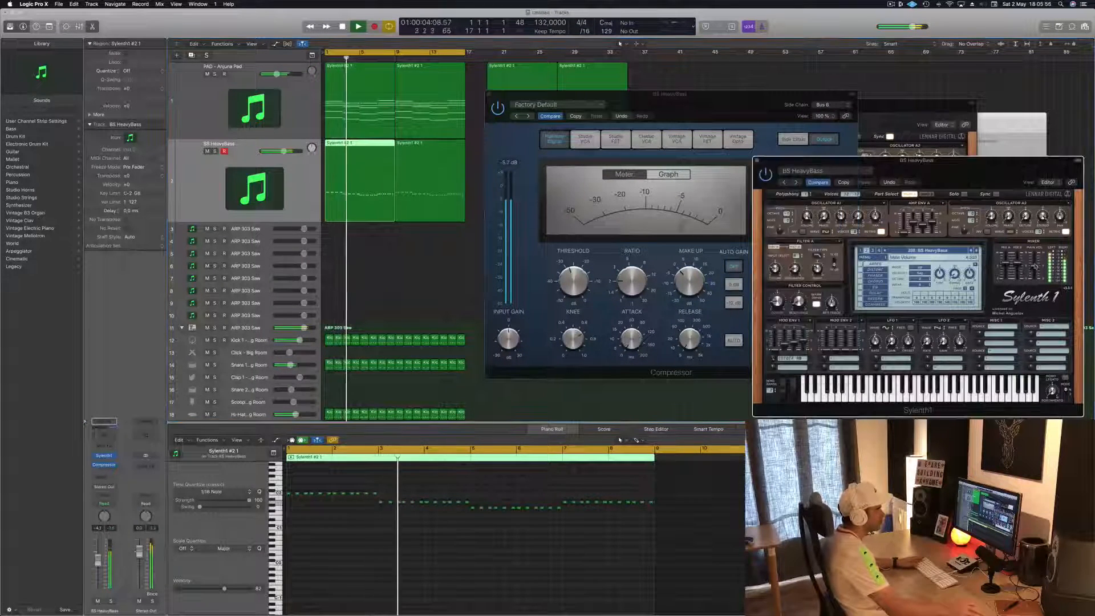
drag(724, 108, 859, 58)
click(581, 122)
drag(1031, 172, 841, 177)
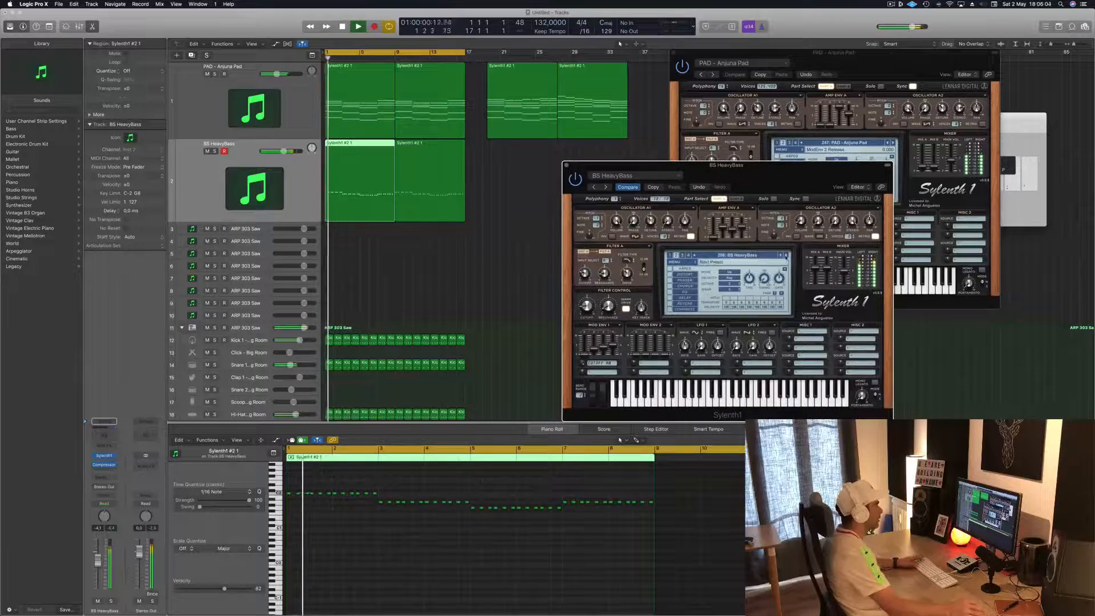
Audition the bass presets following BS HeavyBass in the bass track's Sylenth1 while the loop plays.
click(786, 256)
click(786, 255)
click(786, 256)
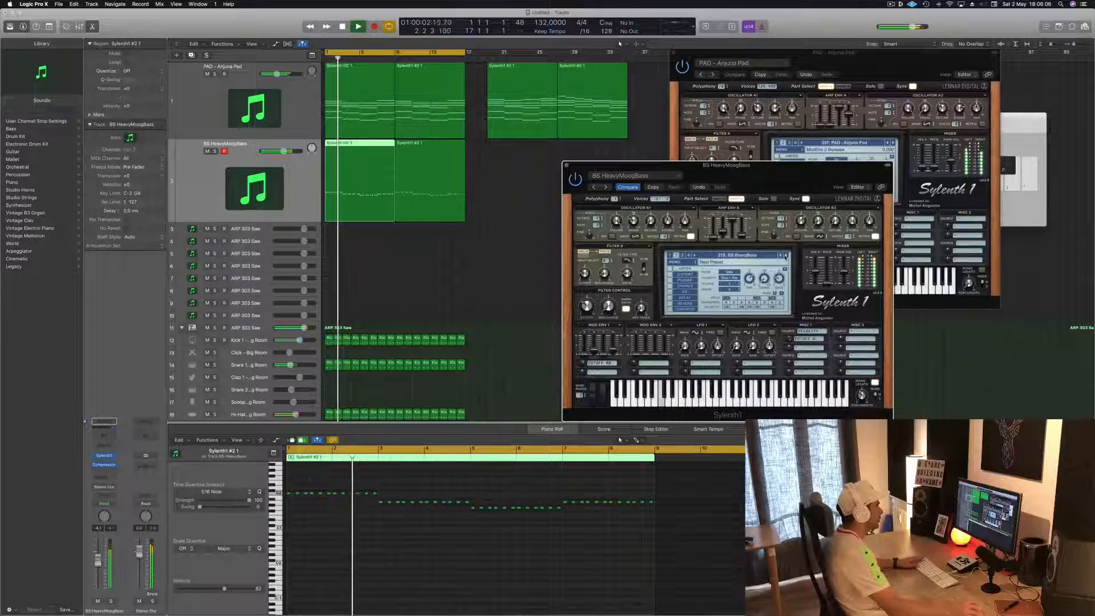
click(786, 255)
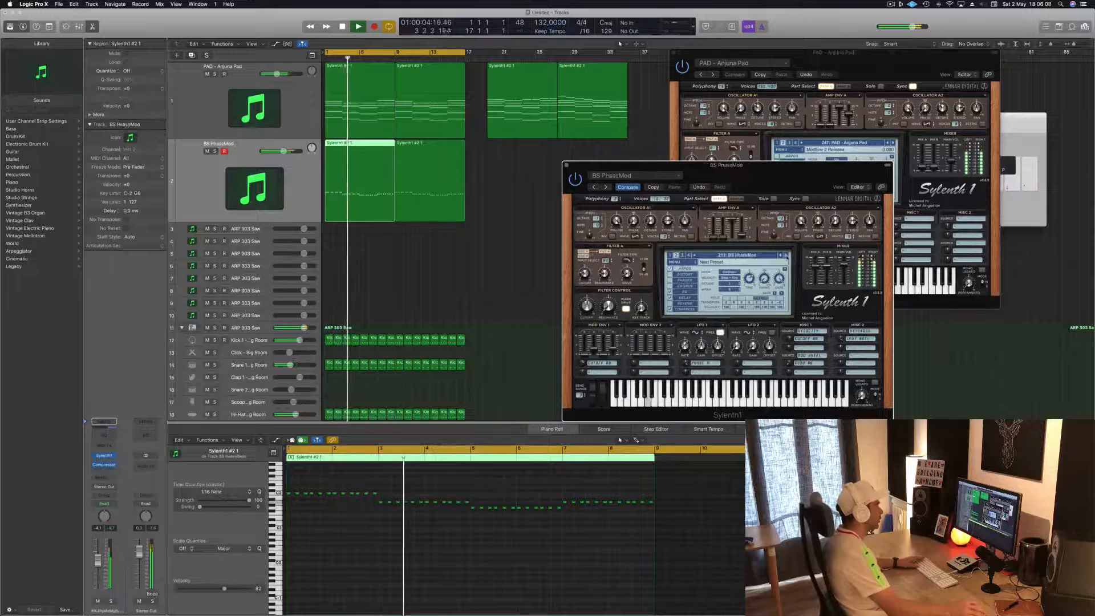
click(786, 255)
click(786, 255)
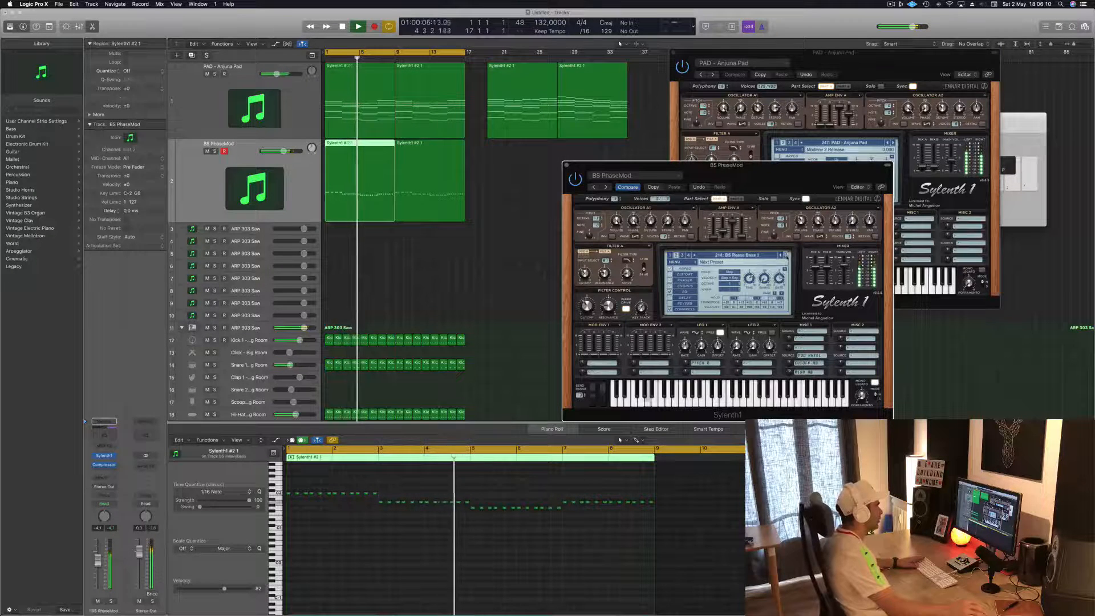
click(786, 256)
click(786, 256)
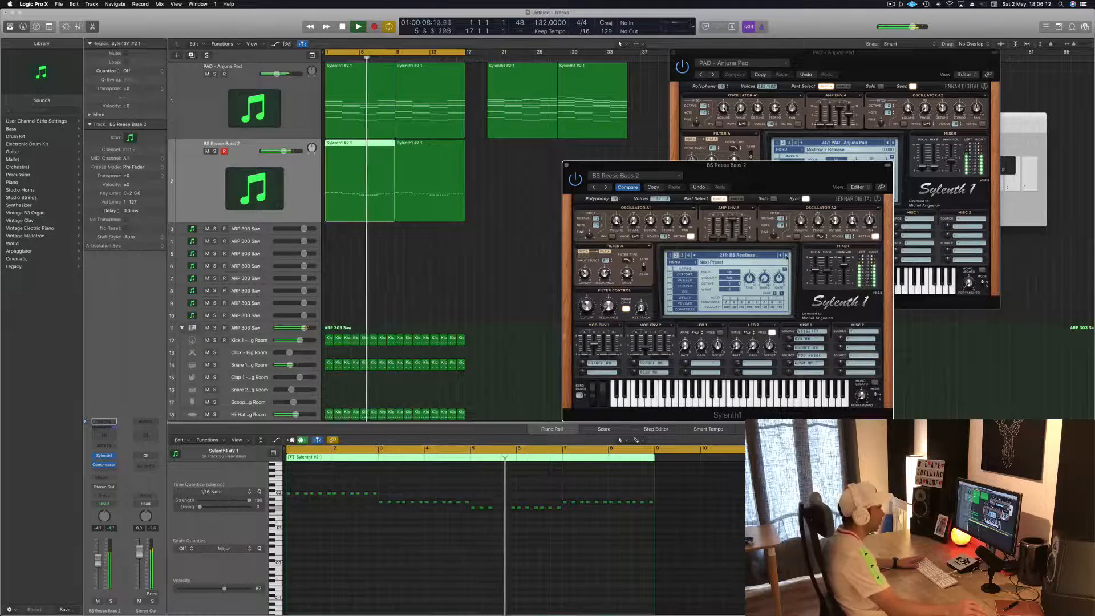
click(786, 255)
click(786, 256)
click(785, 255)
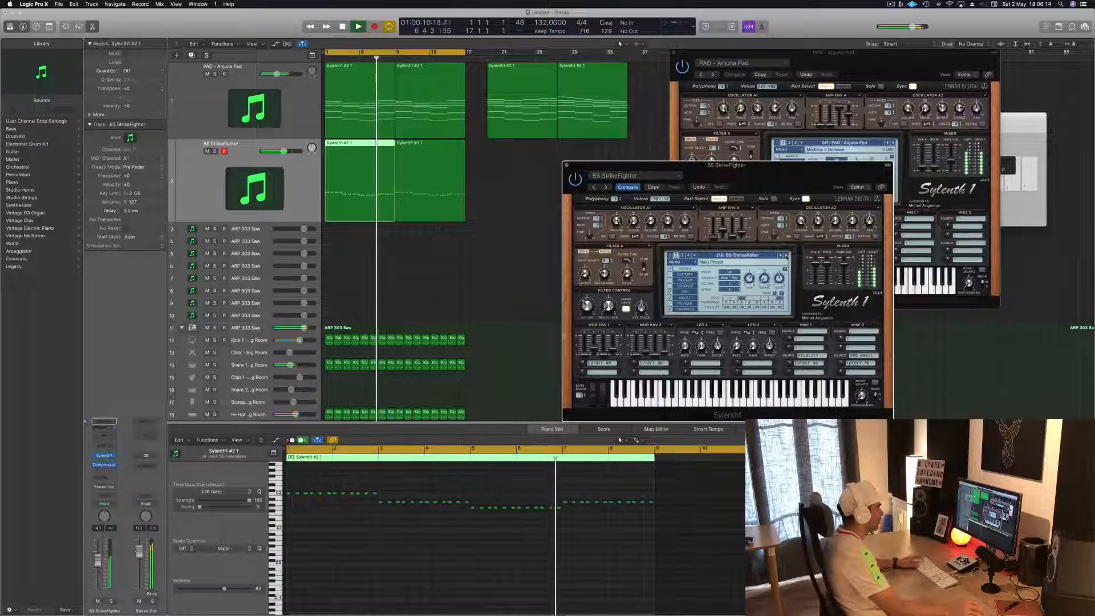
click(785, 256)
click(785, 256)
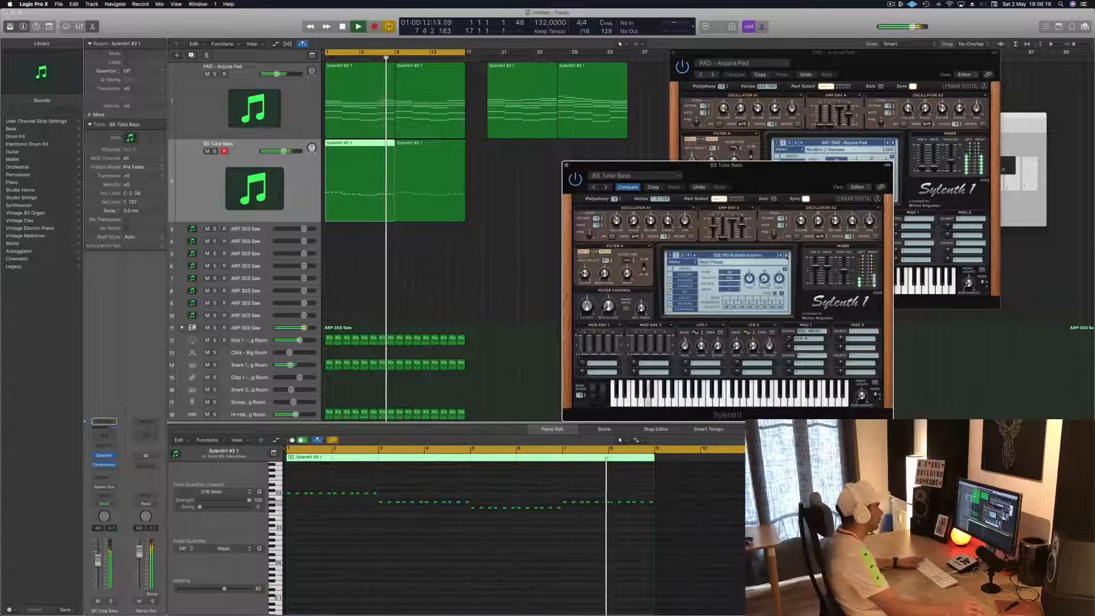
click(785, 256)
click(786, 256)
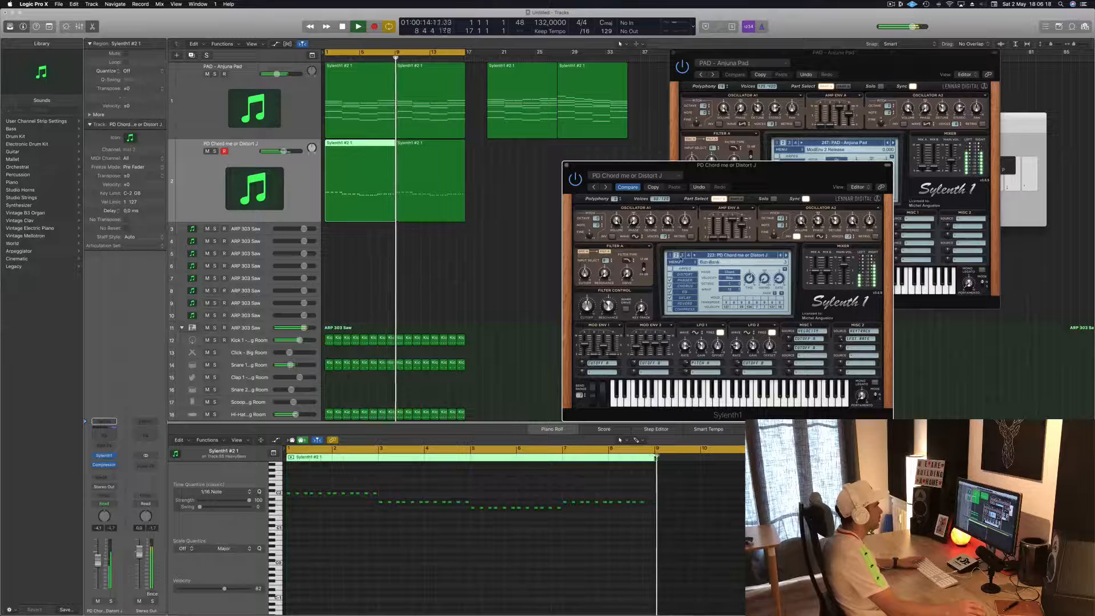
Switch the bass Sylenth1 to its fourth preset bank, load BS Another Moog and restart playback to hear it.
click(730, 256)
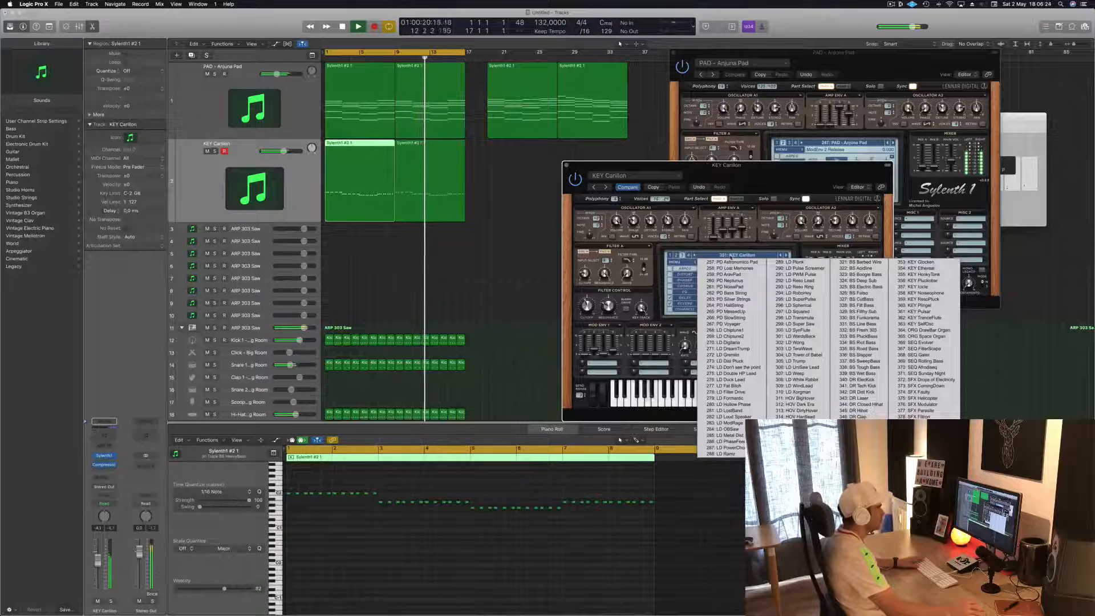
click(688, 255)
click(688, 255)
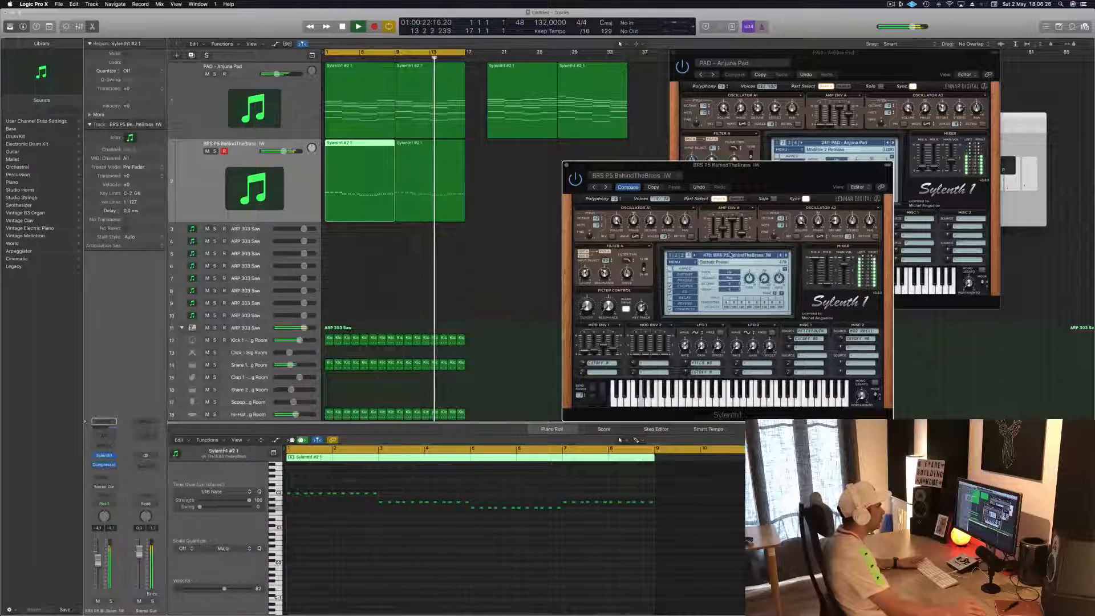
click(731, 255)
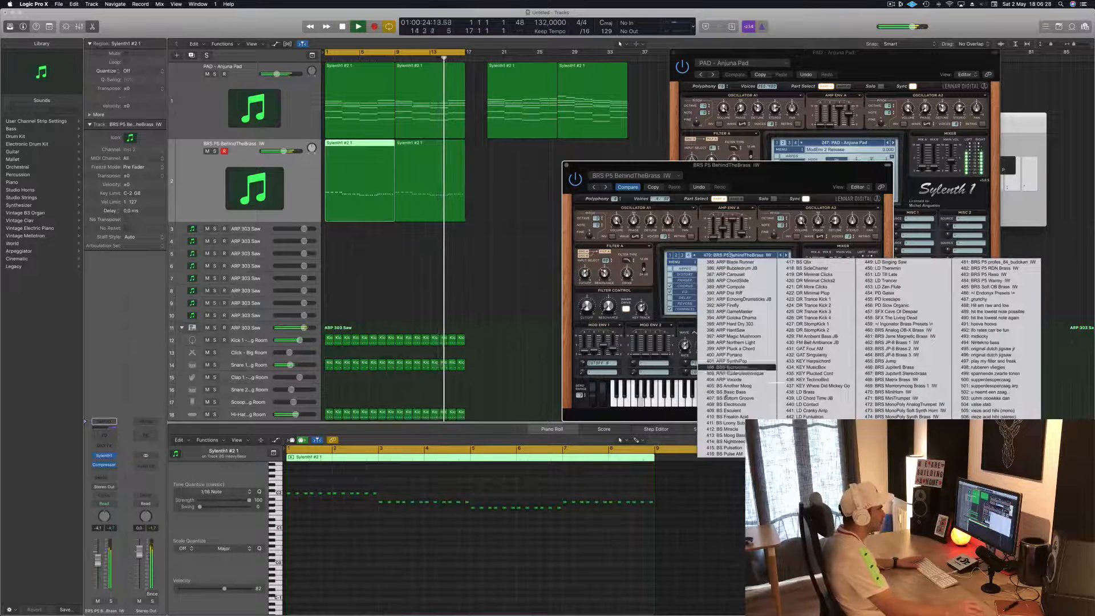
click(725, 386)
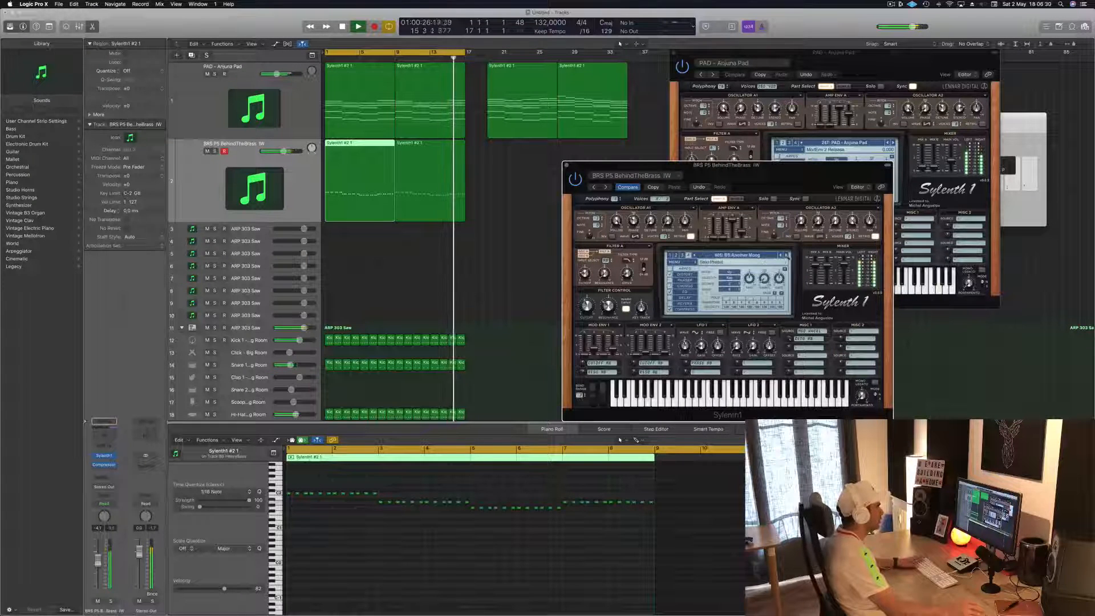
key(space)
key(space)
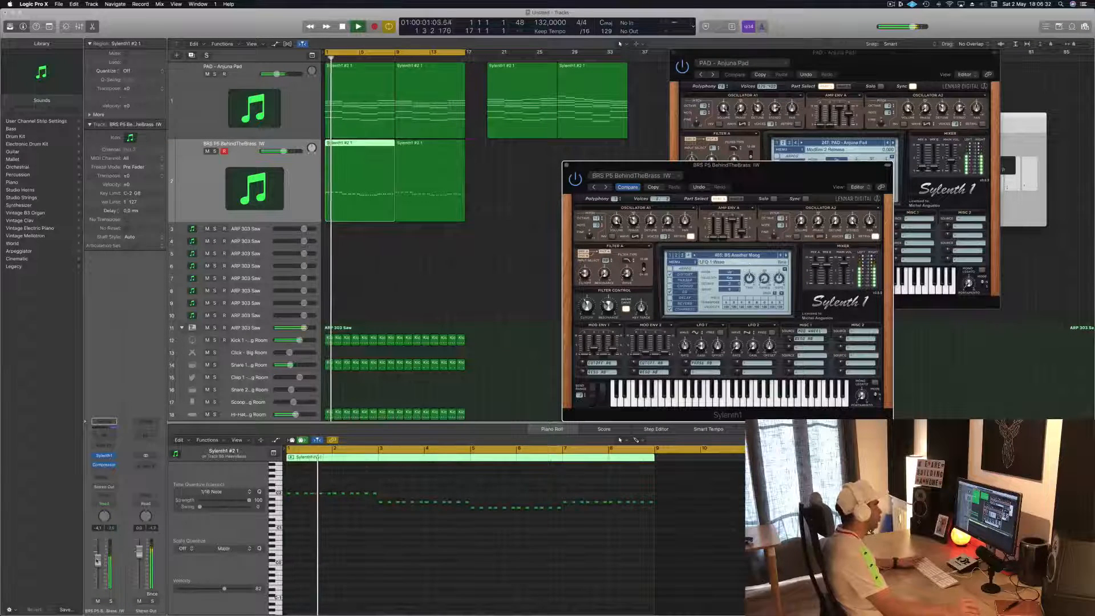
click(213, 509)
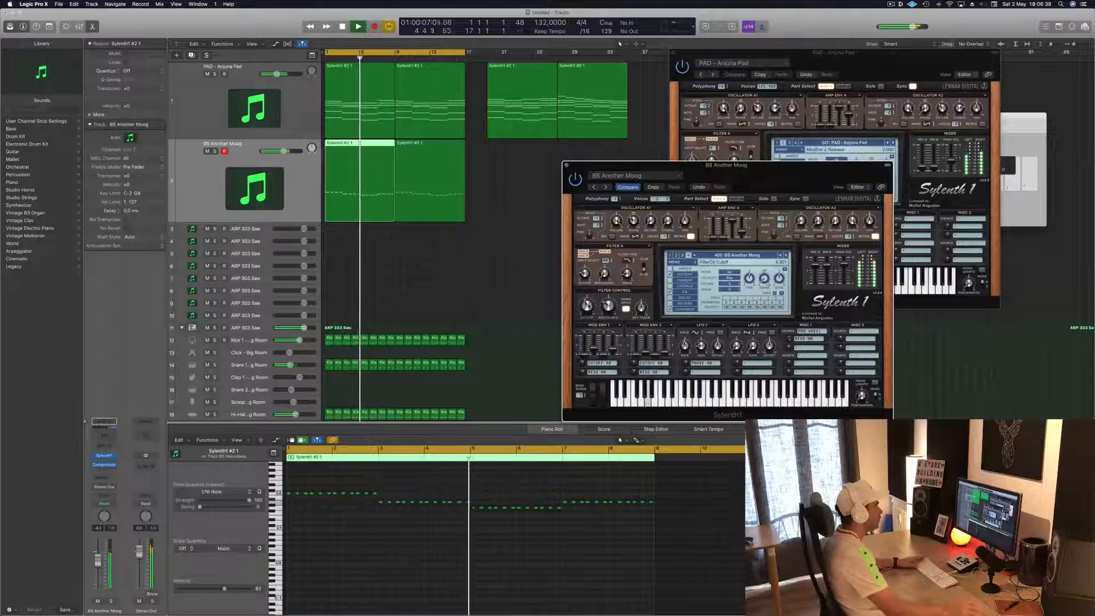
Audition the bass presets following BS Another Moog one after another while the loop plays.
click(787, 256)
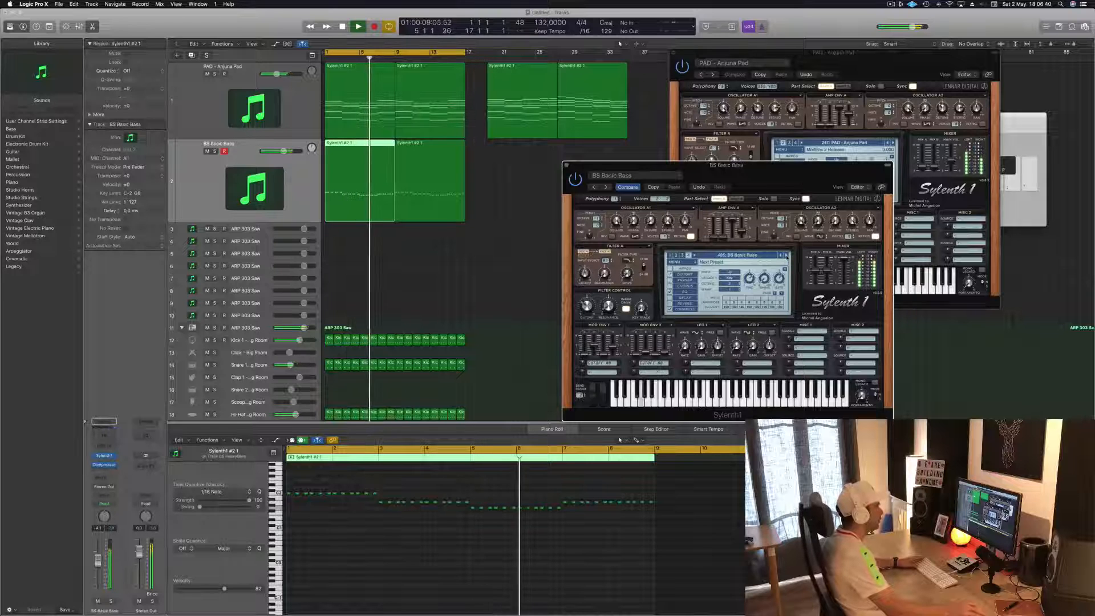
click(787, 256)
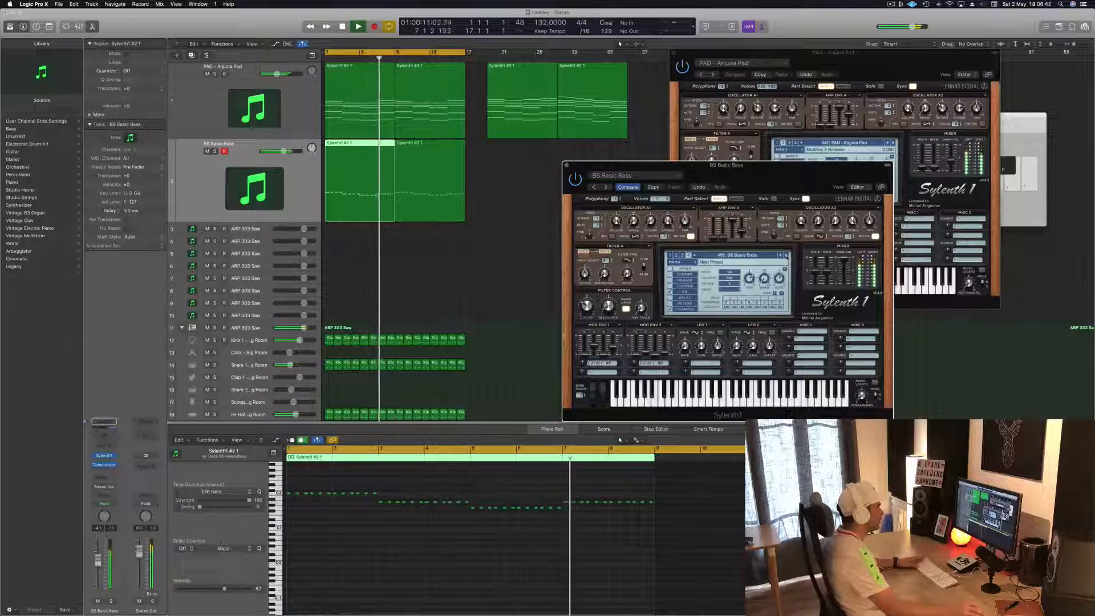
click(787, 256)
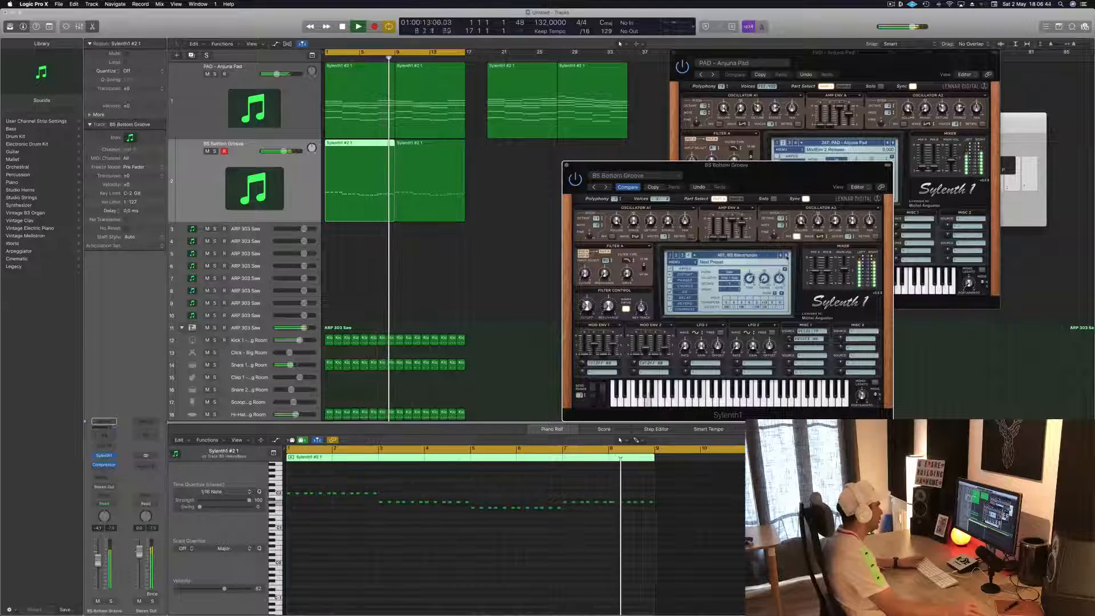
click(786, 256)
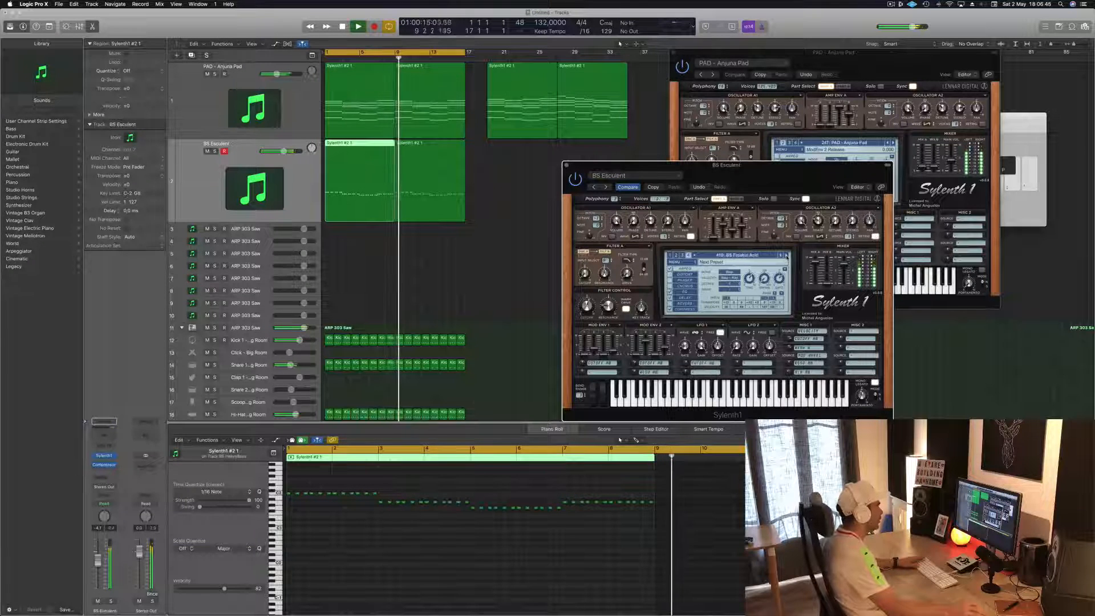
click(787, 256)
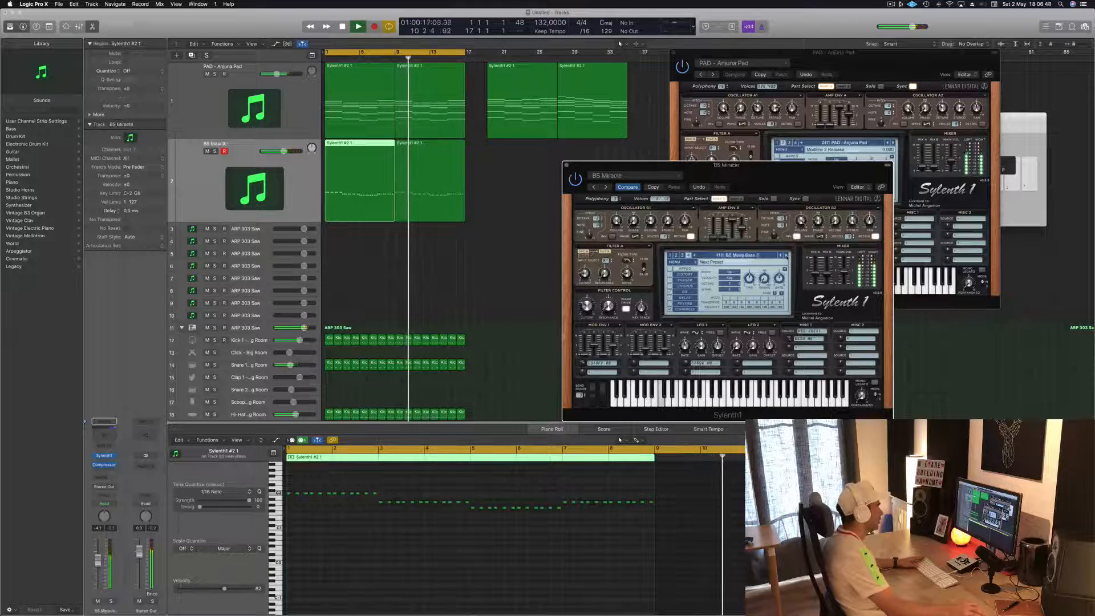
click(787, 256)
click(786, 256)
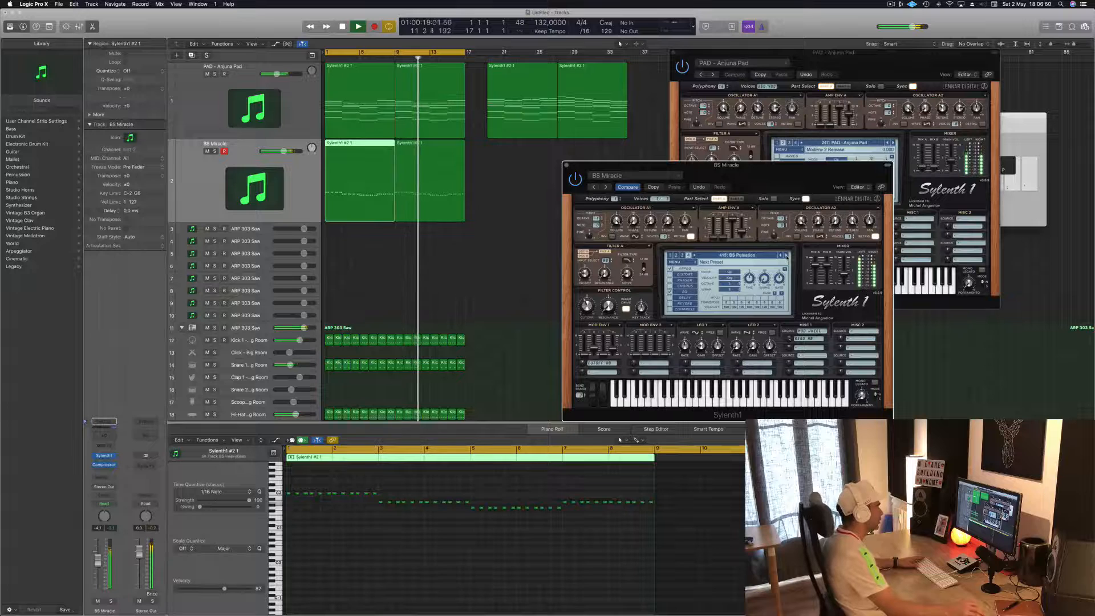
click(787, 256)
click(787, 256)
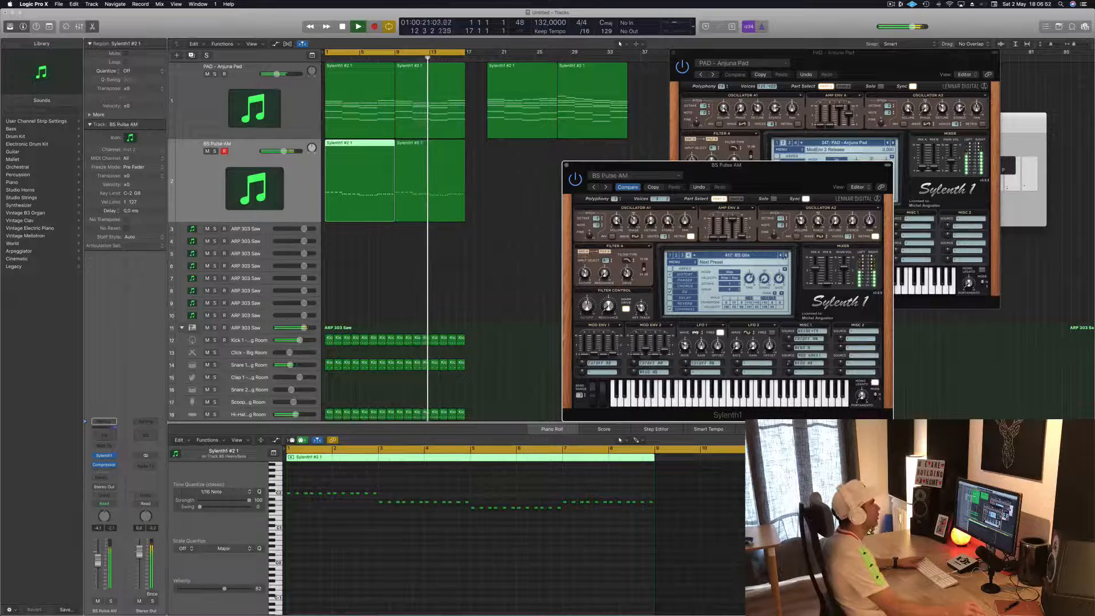
Load the BS Another Moog preset again on the bass track and close its Sylenth1 window.
click(756, 255)
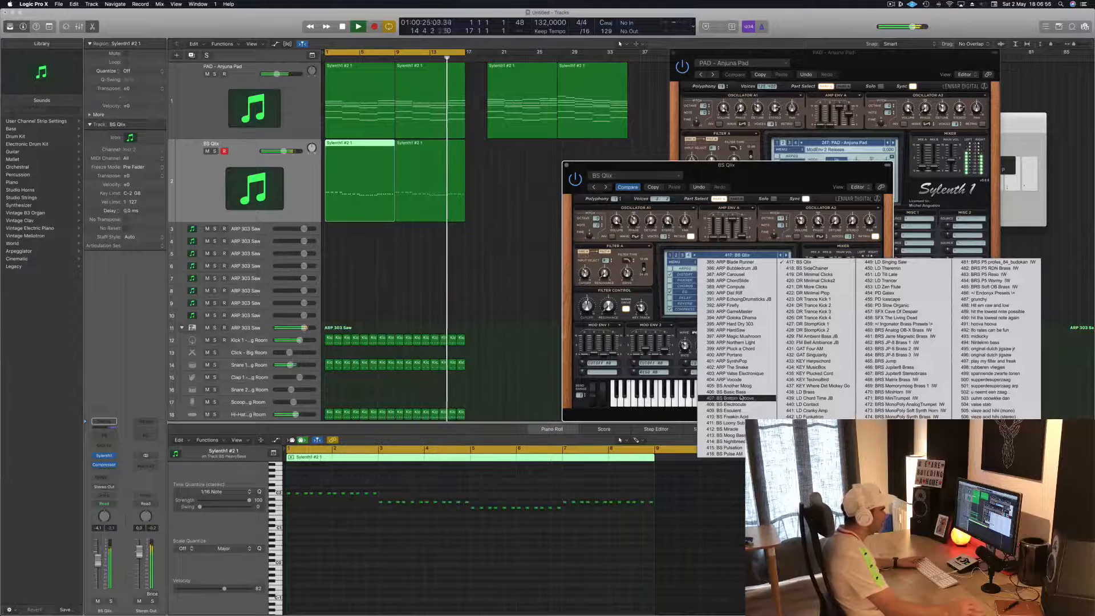
click(746, 386)
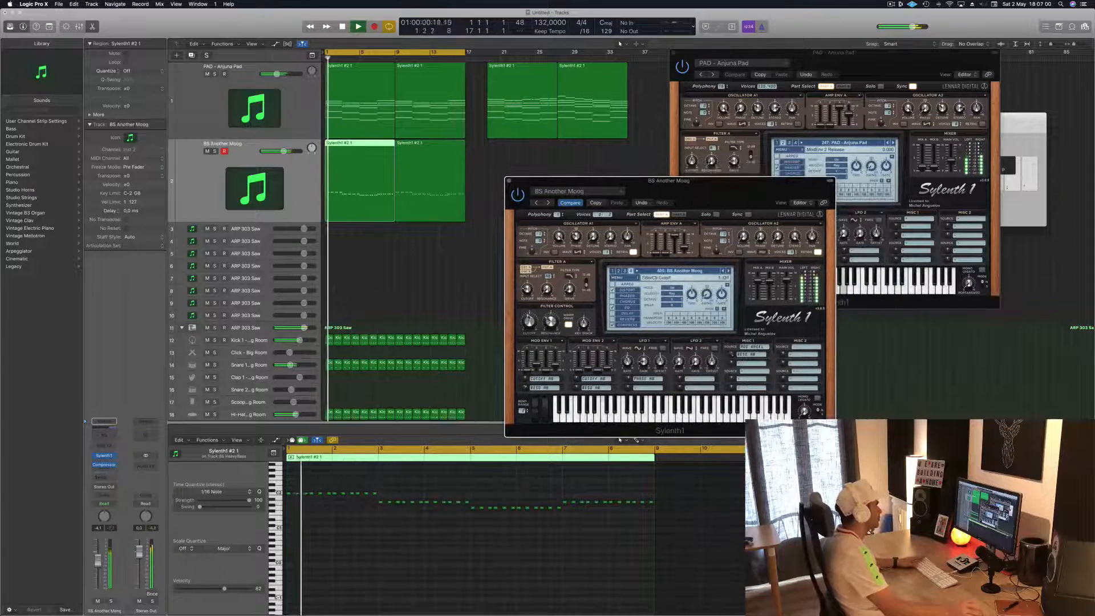
drag(508, 182, 550, 184)
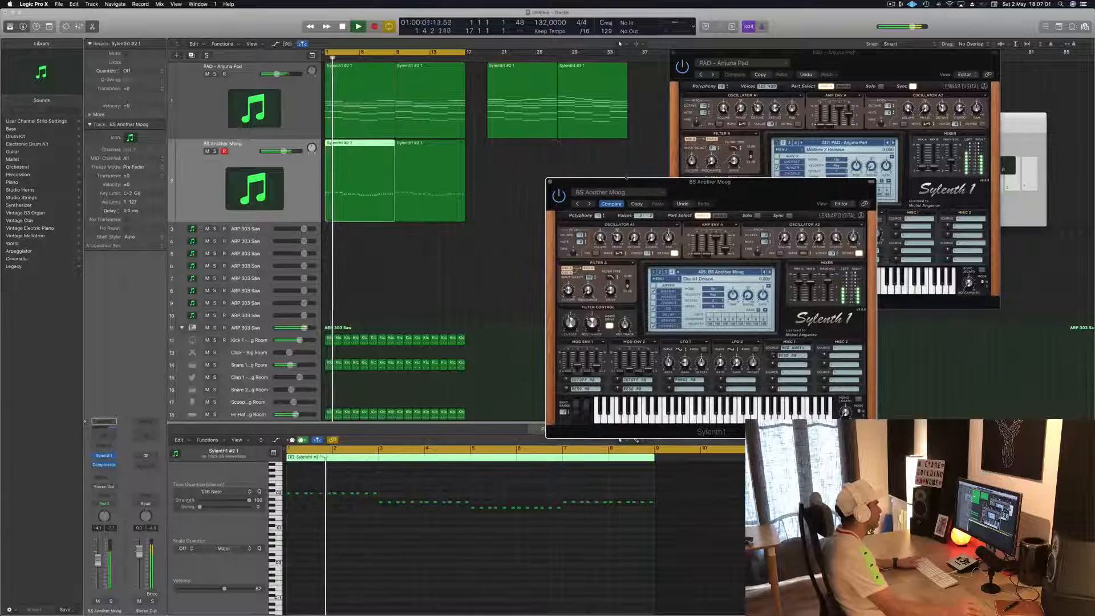
click(551, 182)
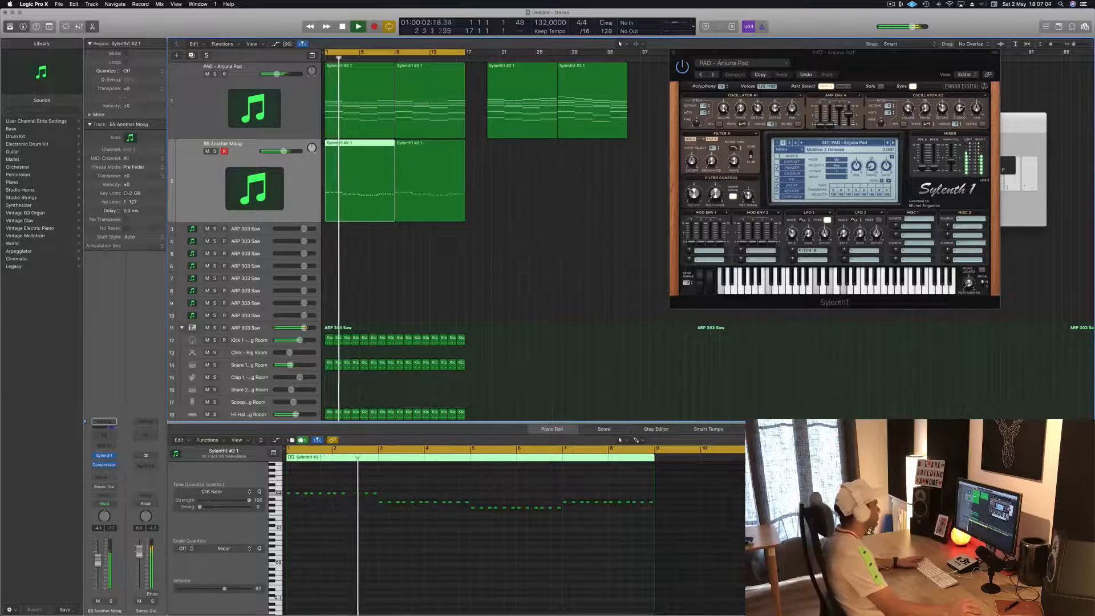
Stop playback, move the first Anjuna Pad region to track 3 and copy the second pad region into the gap.
click(569, 303)
scroll(585, 302, up, 1)
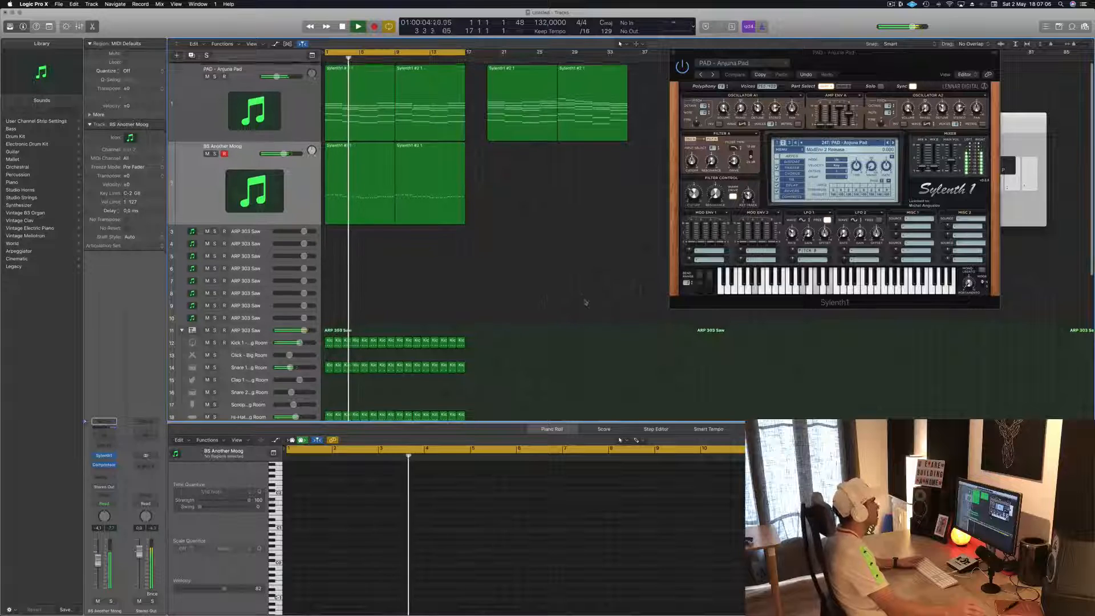
click(347, 114)
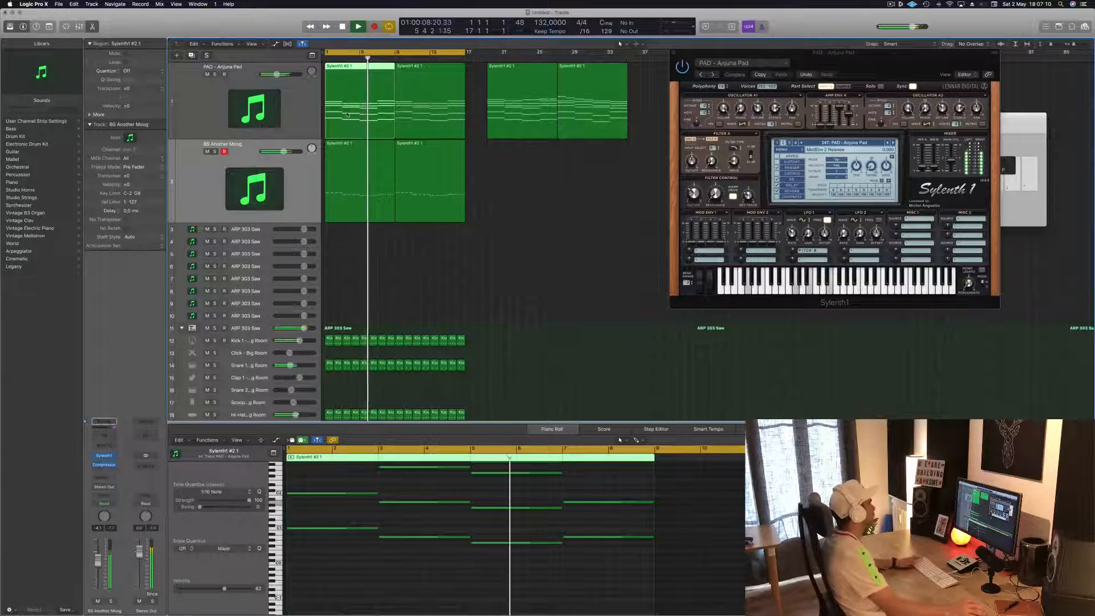
key(space)
drag(347, 115, 265, 231)
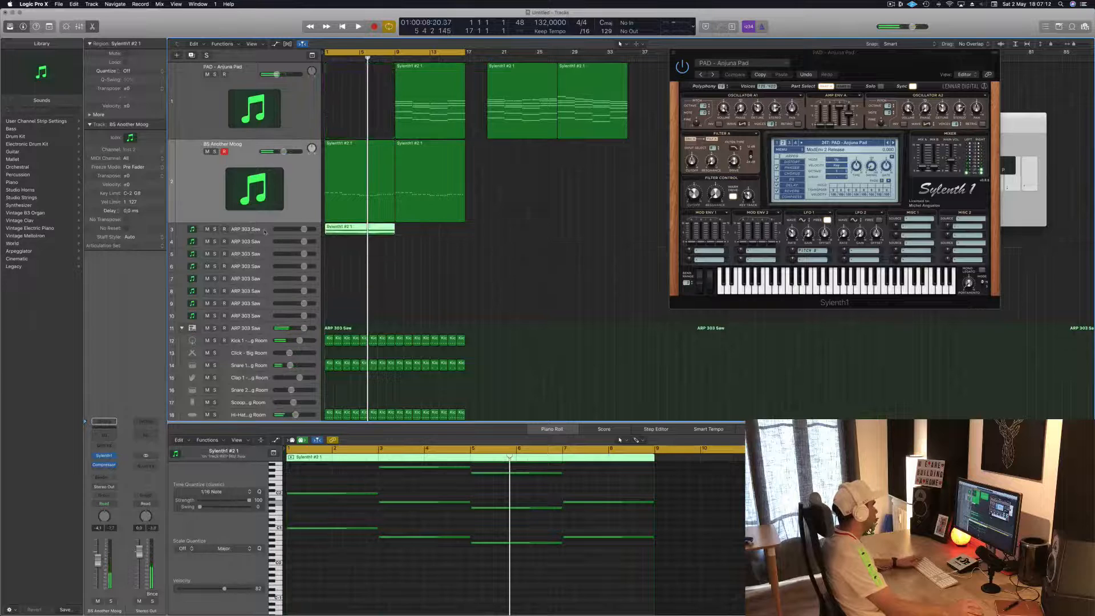
drag(409, 106, 338, 106)
Enlarge track 3 and open its Sylenth1, placing the window clear of the regions.
drag(264, 234, 262, 277)
click(317, 254)
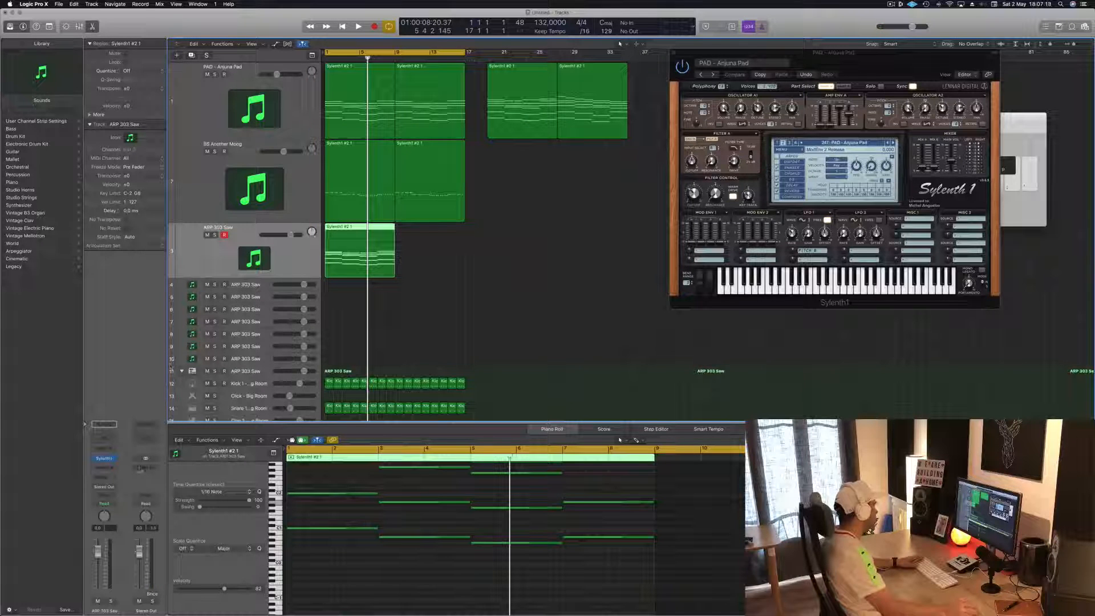
click(105, 460)
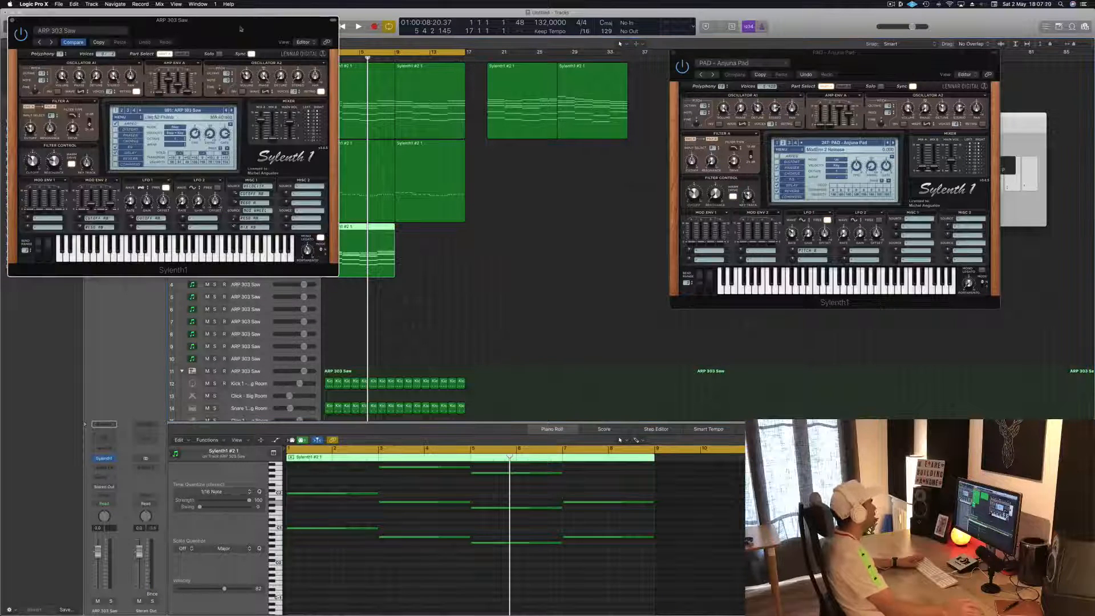
drag(240, 28, 862, 126)
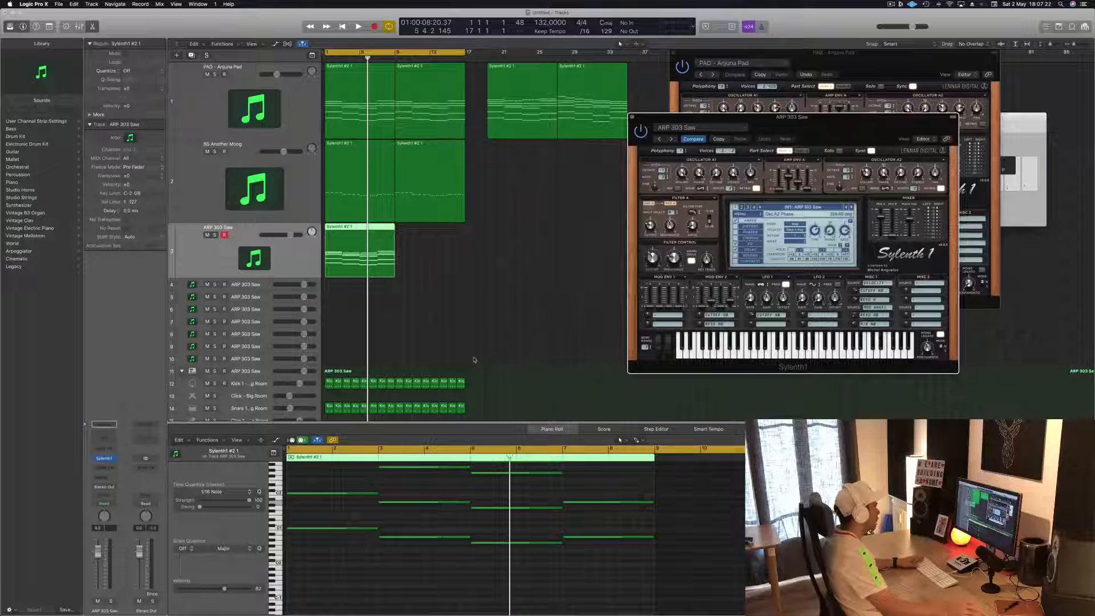
Shorten all chord notes in the track 3 region to stabs of about a quarter note and copy them one bar later.
scroll(410, 500, up, 3)
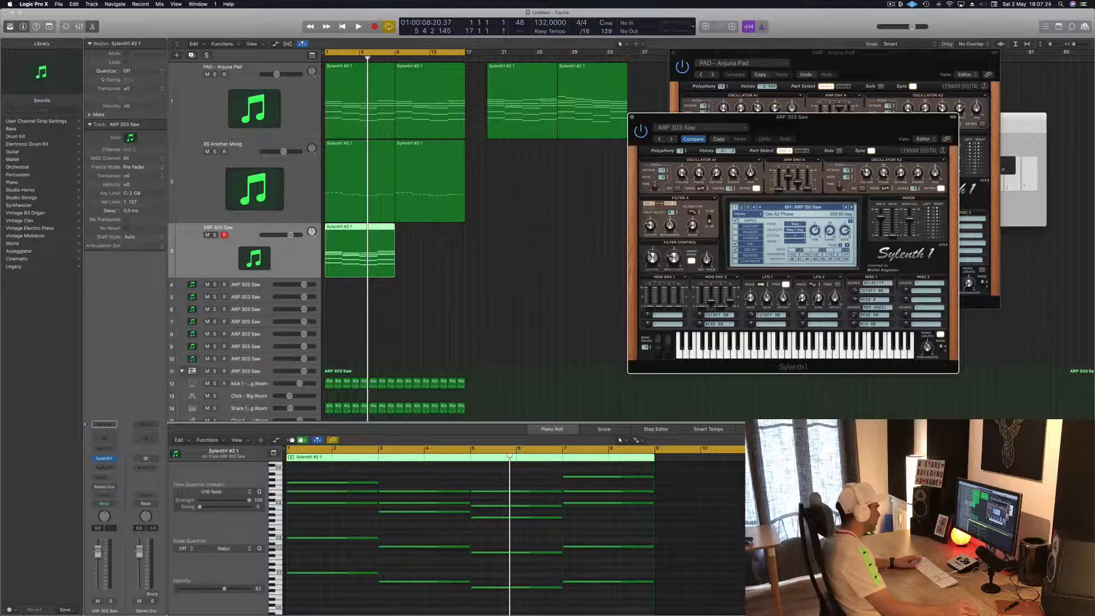
click(545, 512)
key(super+a)
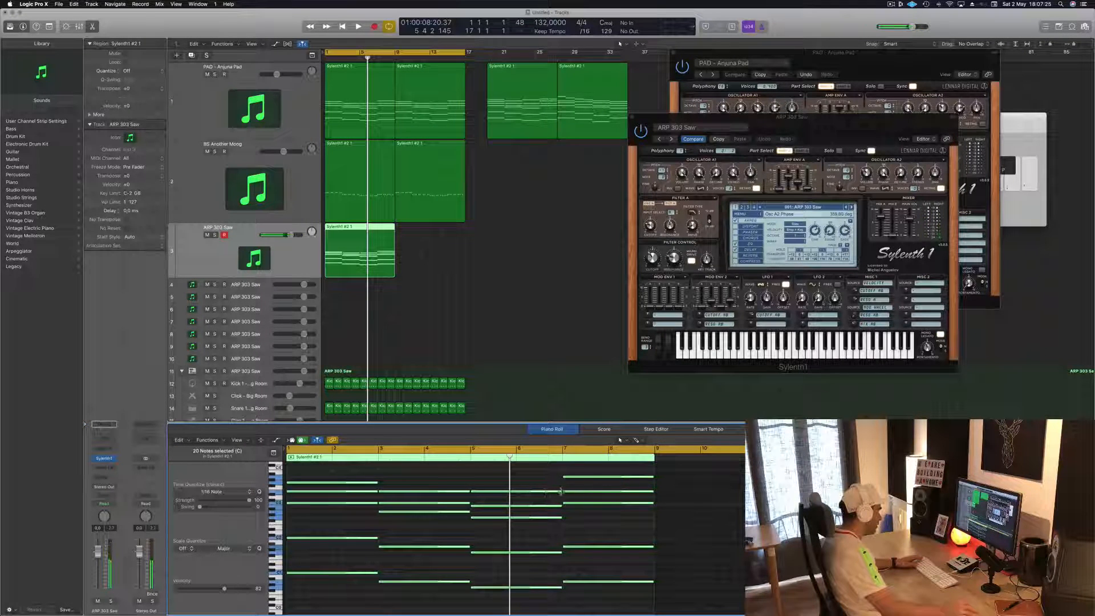
drag(561, 492, 347, 491)
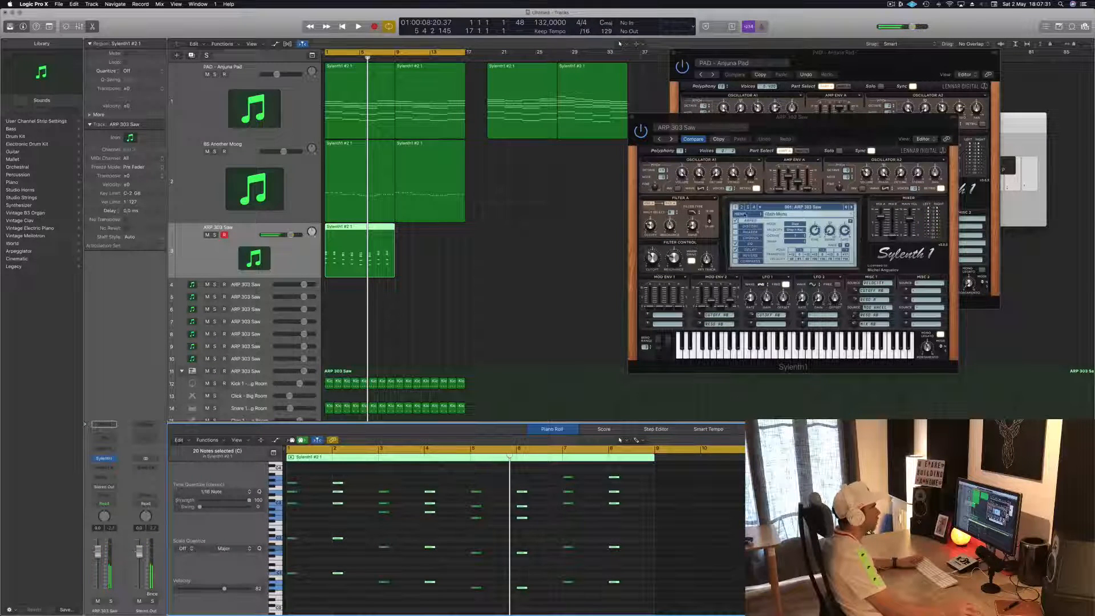
Load the CHRIS G soundbank in track 3's Sylenth1 and place its window clear of the loop regions.
click(745, 215)
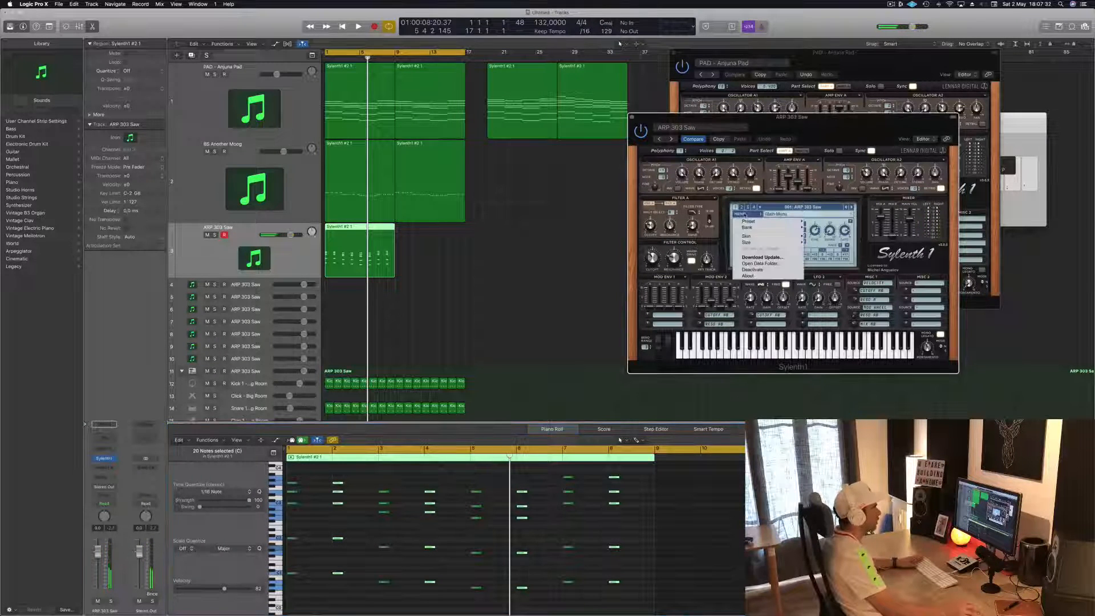
mouse_move(764, 227)
mouse_move(815, 227)
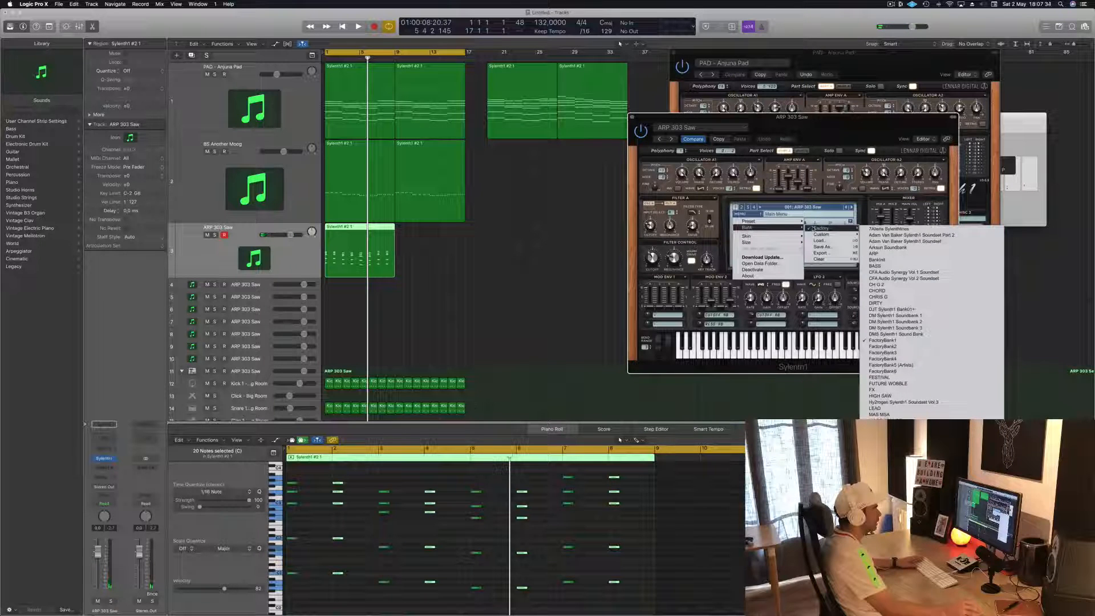
click(894, 298)
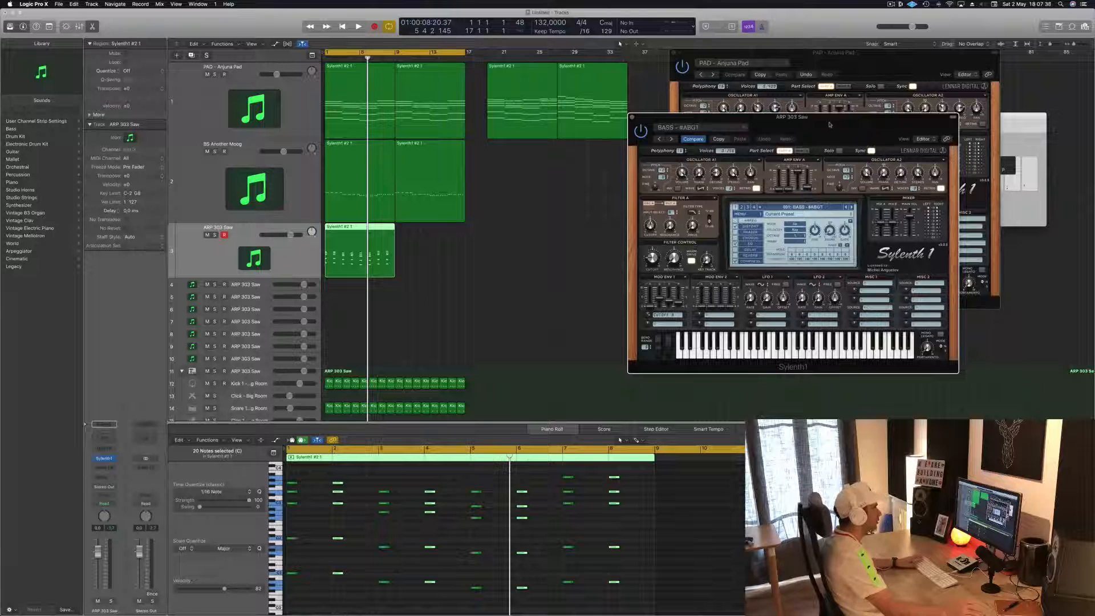
drag(830, 124, 747, 150)
Copy the track 3 stab region directly after the first one and lower the track's volume during loop playback.
drag(391, 231, 463, 230)
click(205, 245)
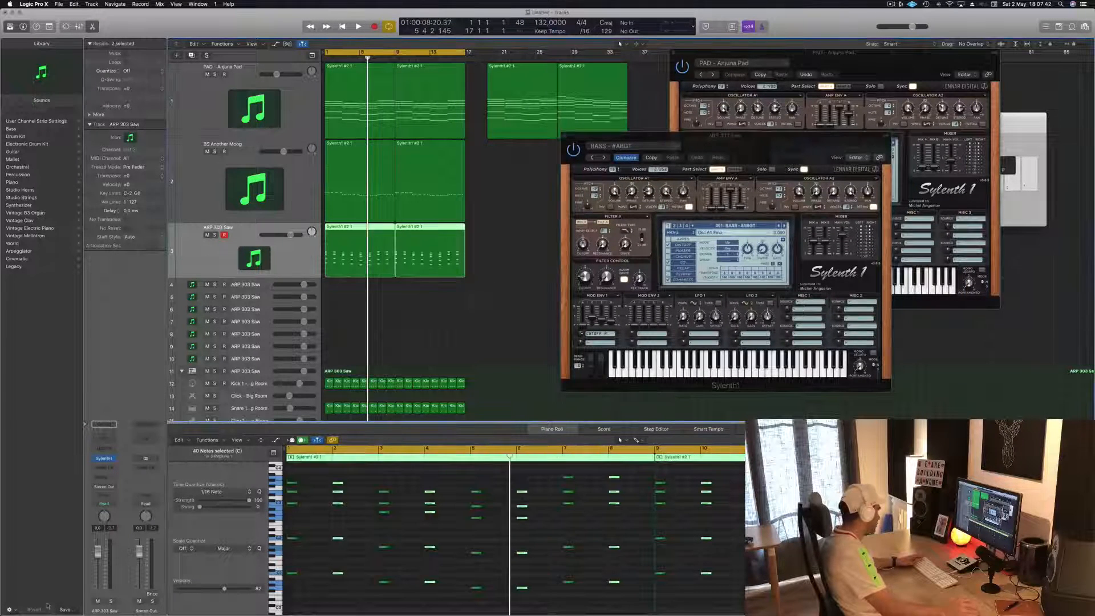
key(space)
drag(98, 571, 98, 577)
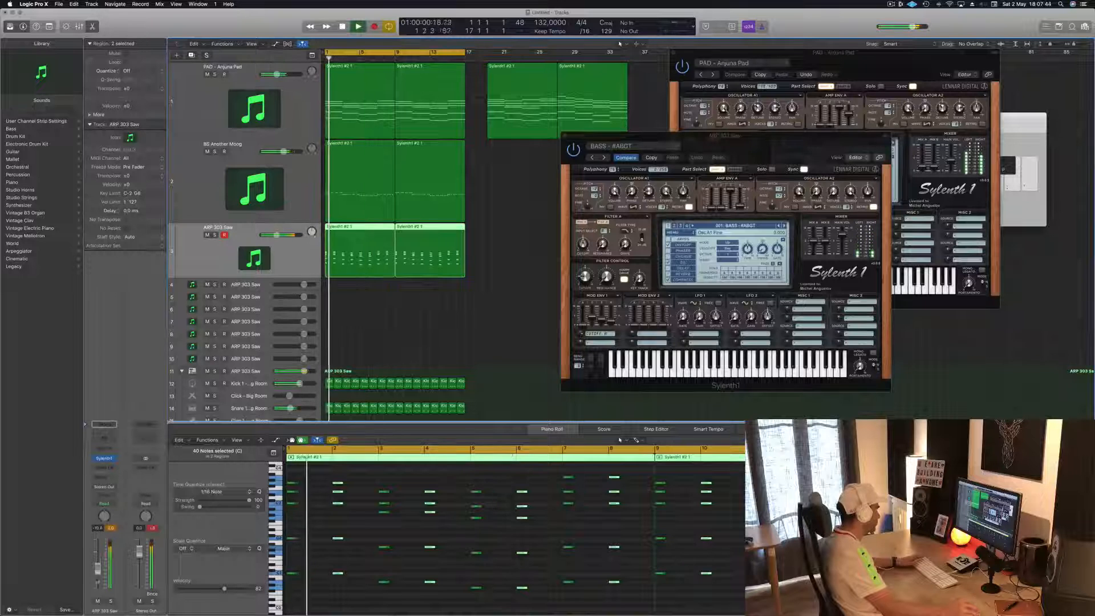
key(space)
key(space)
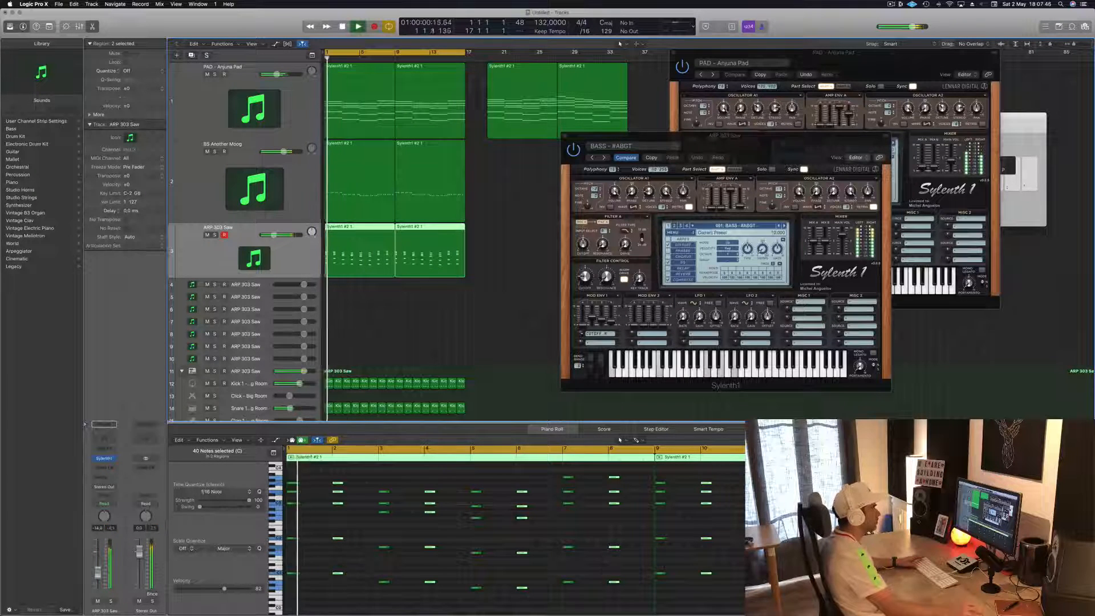
Load the LEAD - Aquamarine preset on track 3 and raise the track's volume while the loop plays.
click(760, 227)
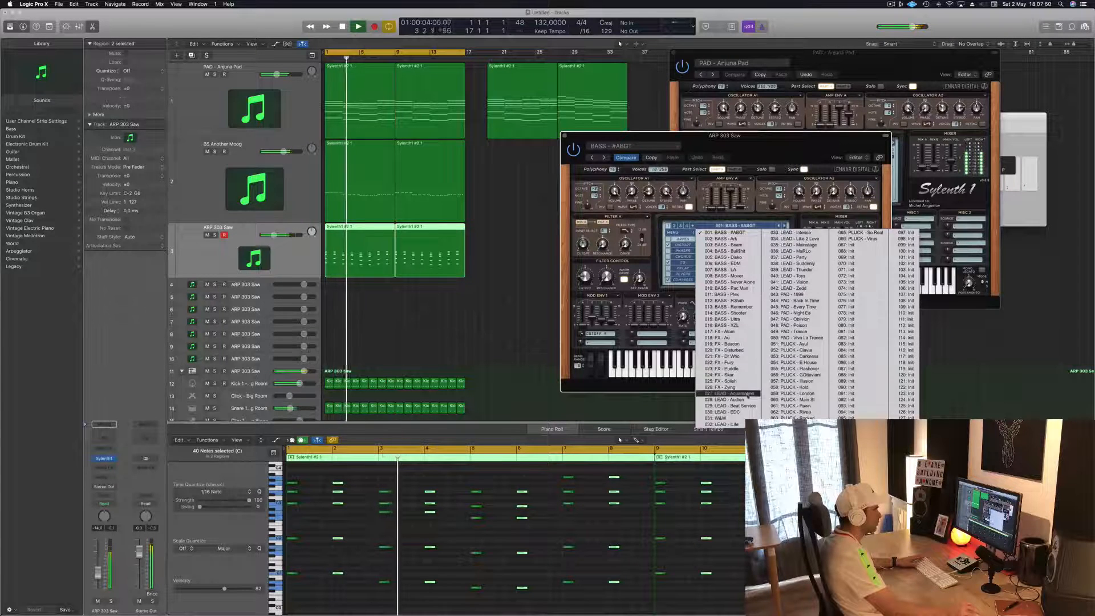
click(730, 393)
key(Return)
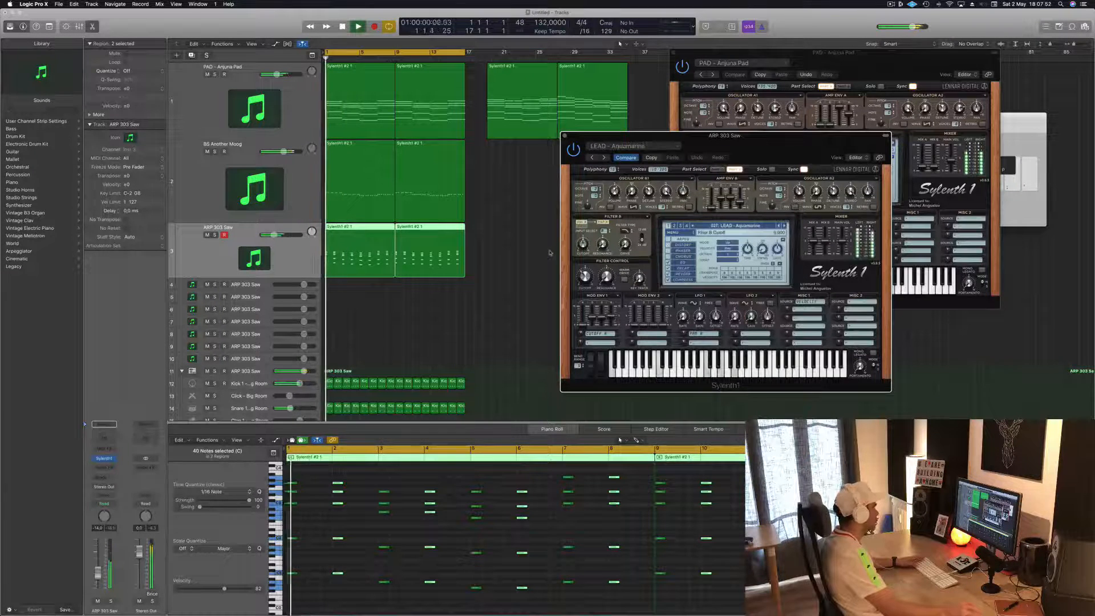
click(99, 570)
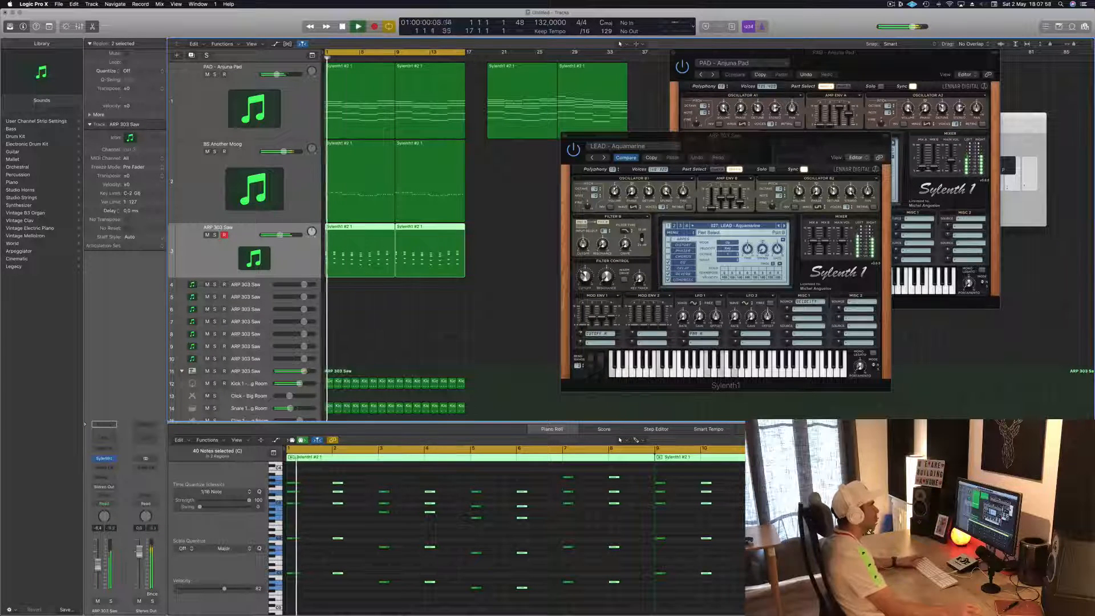
Audition the following Sylenth1 presets on track 3 from LEAD - Beat Service through to PAD - 1999, trimming the volume between sounds.
click(785, 227)
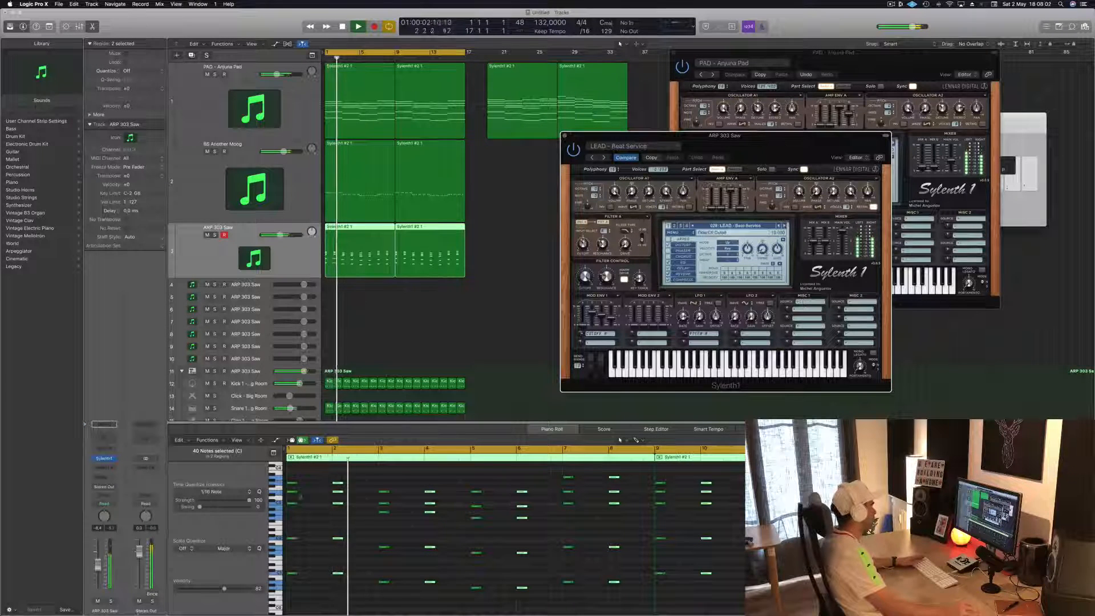
drag(98, 567, 99, 571)
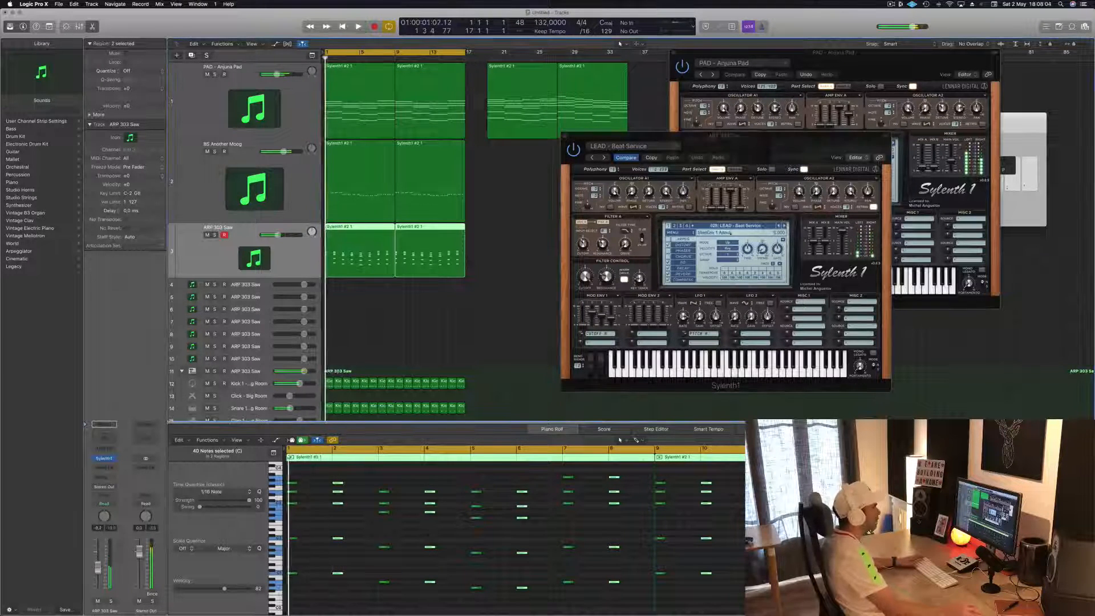
click(785, 227)
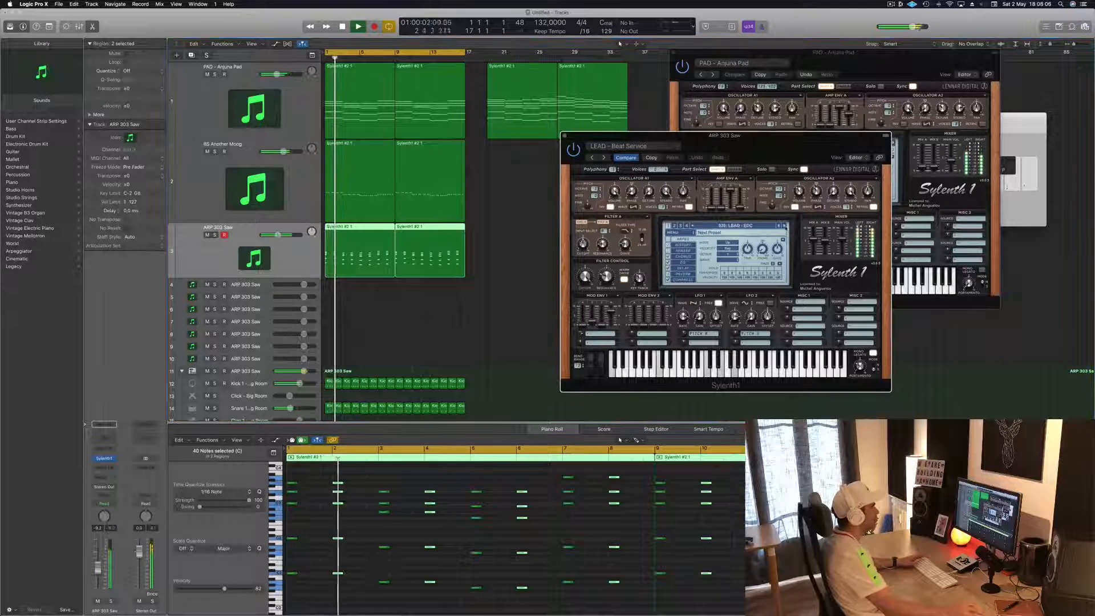
click(785, 227)
click(785, 227)
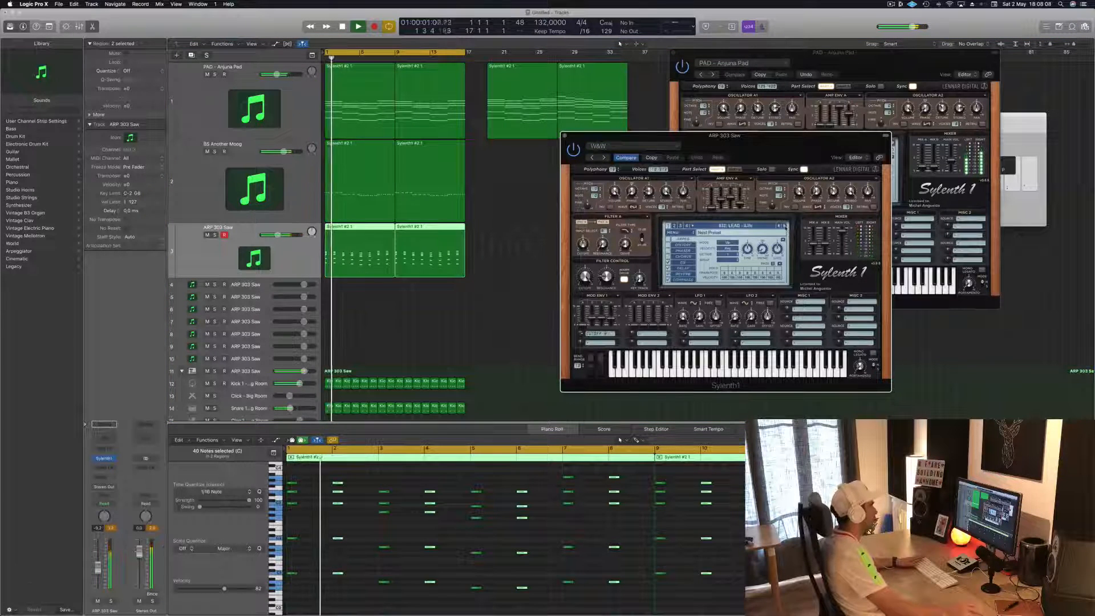
click(97, 570)
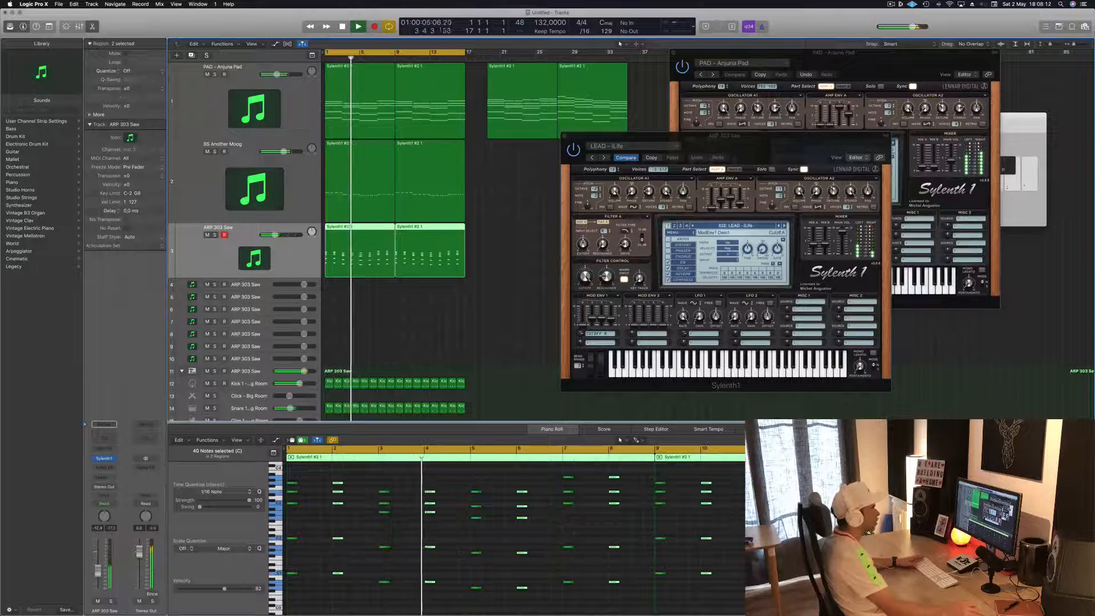
click(786, 226)
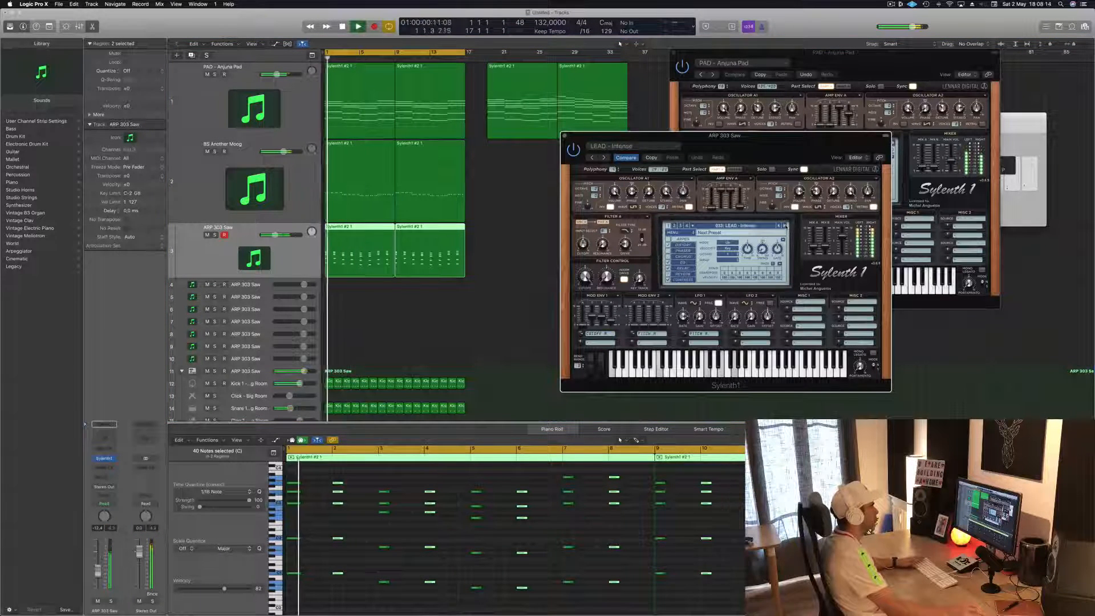
click(785, 226)
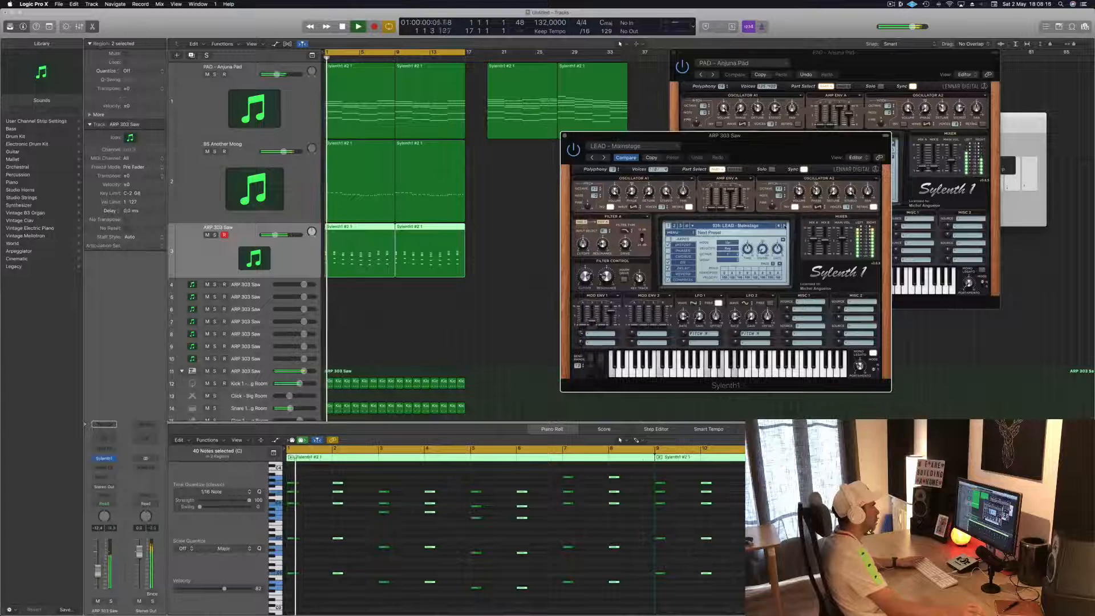
click(785, 226)
click(785, 226)
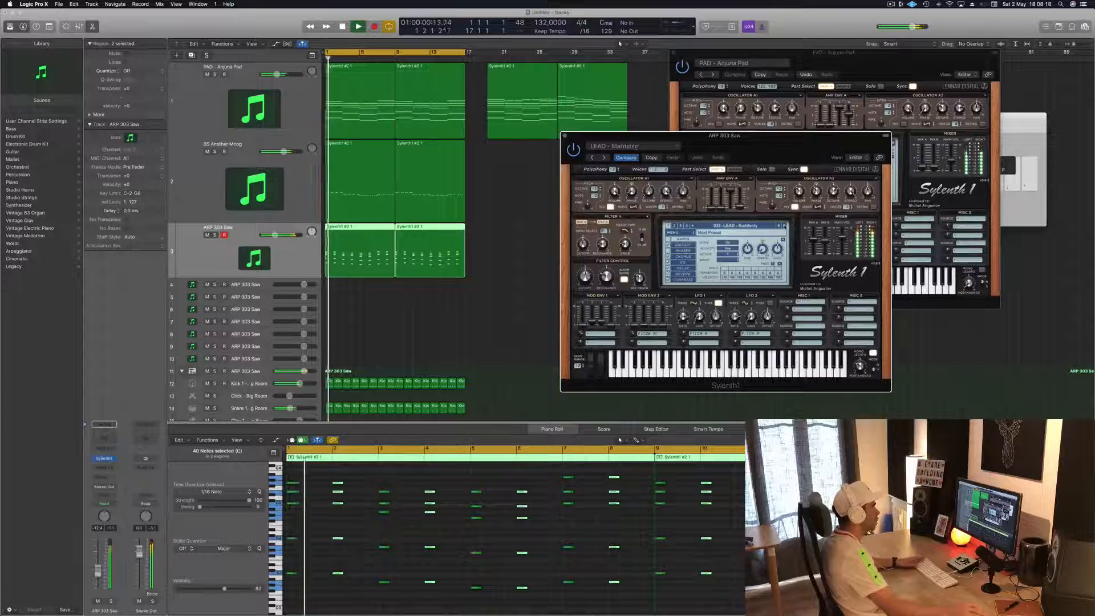
click(785, 226)
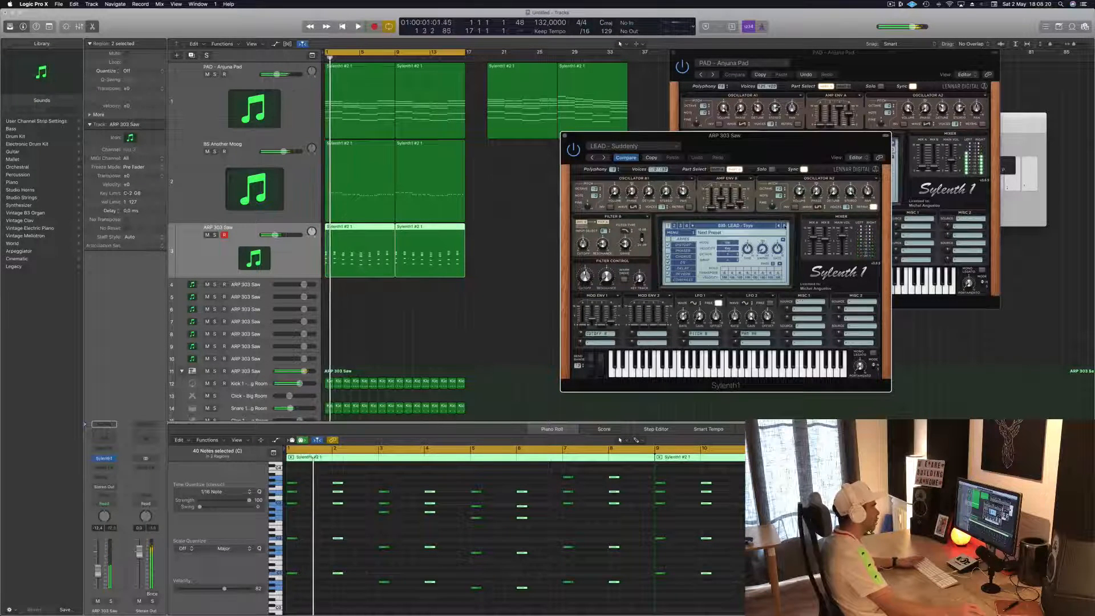
click(785, 226)
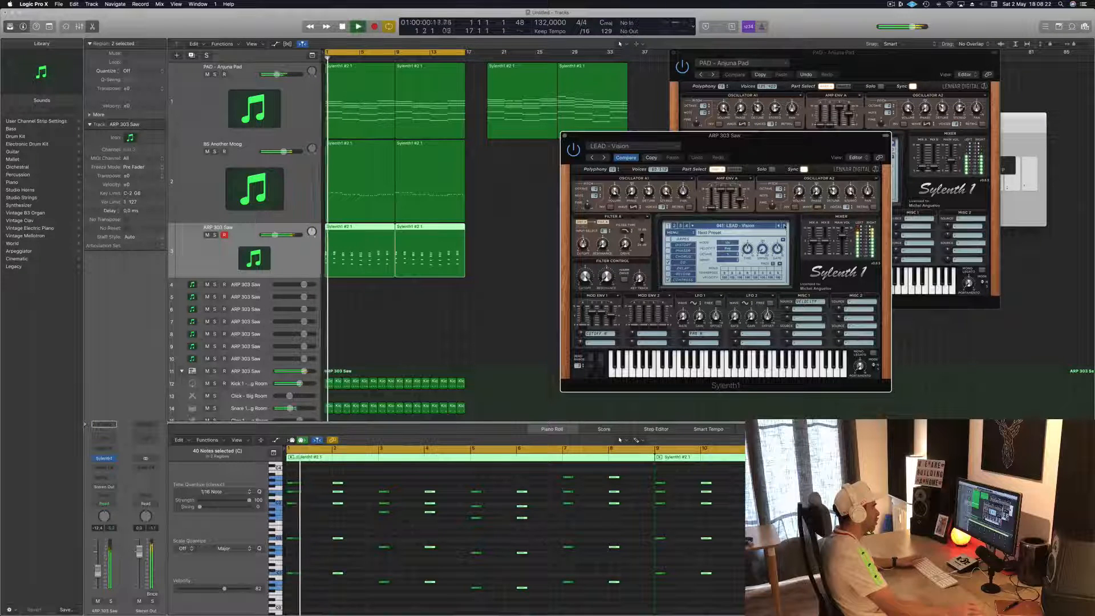
click(785, 226)
click(785, 226)
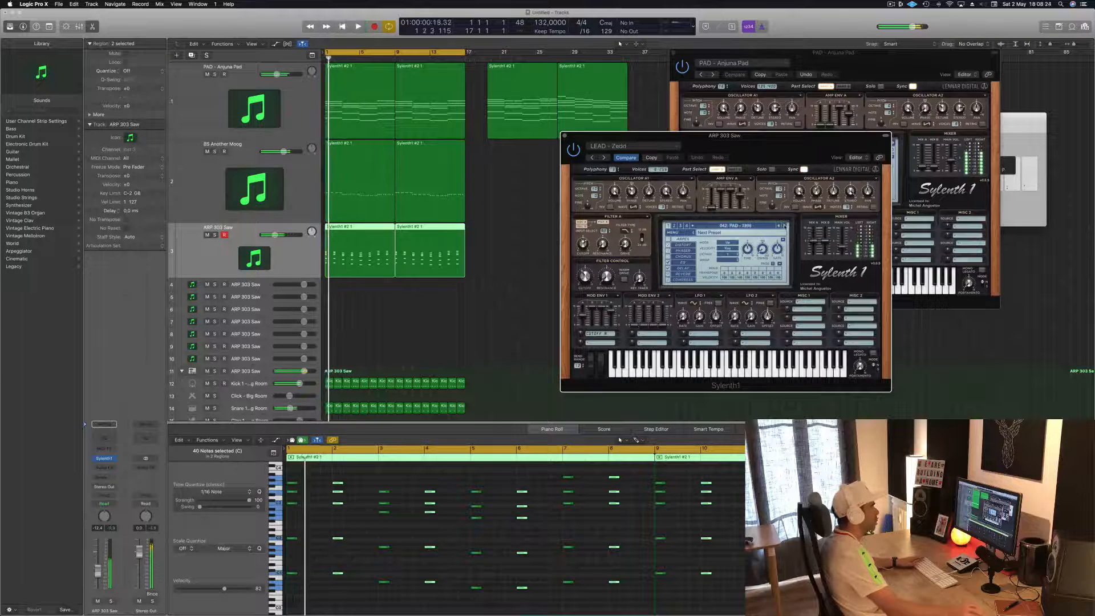
Load the LEAD - Aquamarine preset on track 3 again and raise the track's volume while restarting the loop.
click(750, 225)
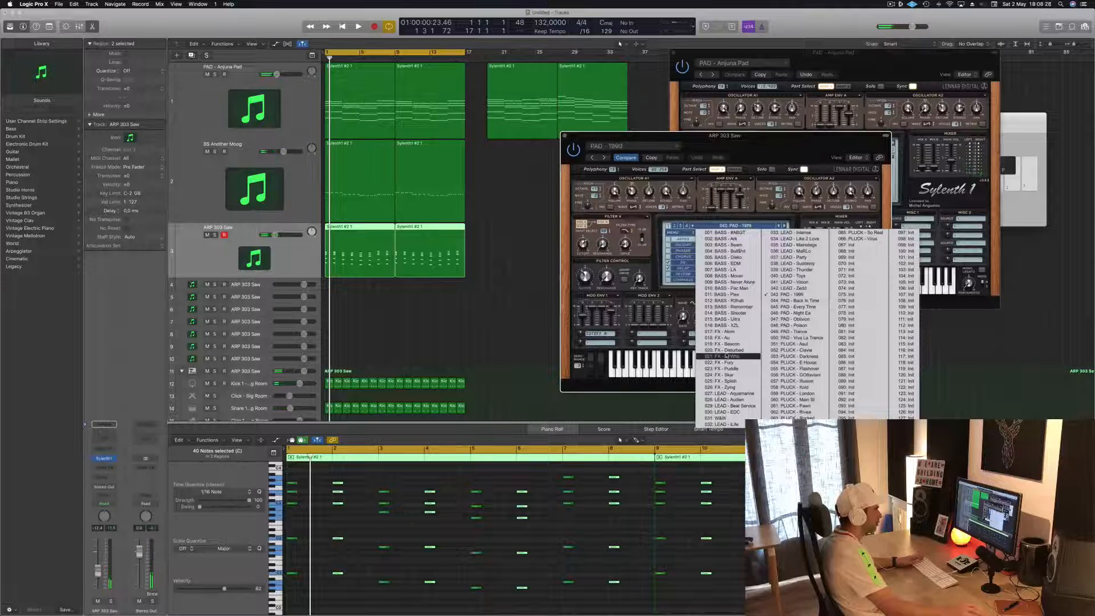
click(736, 393)
key(space)
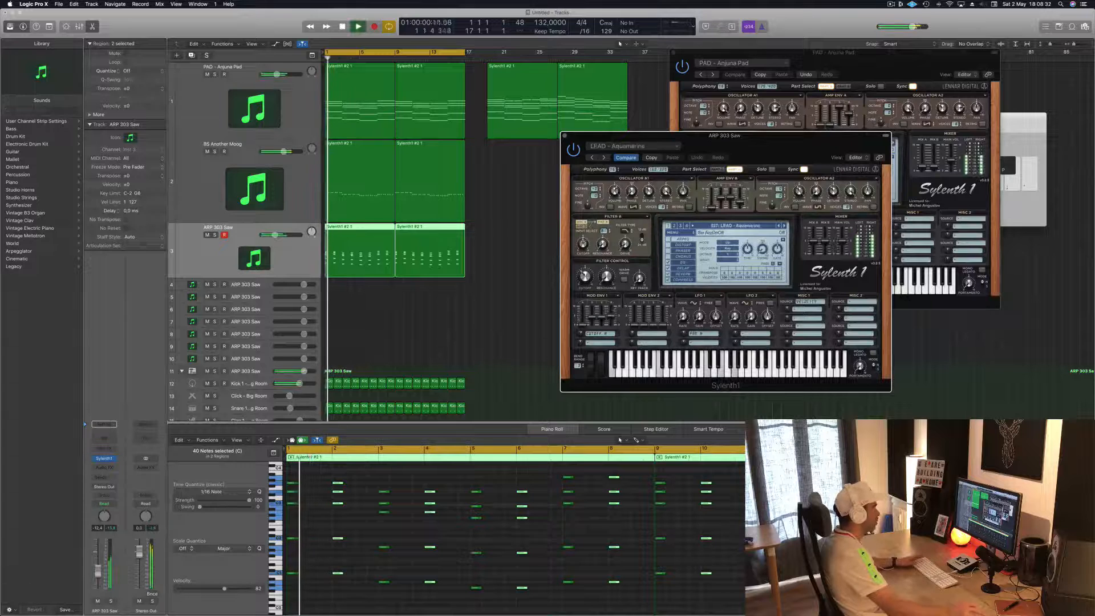
key(space)
key(space)
drag(98, 572, 98, 564)
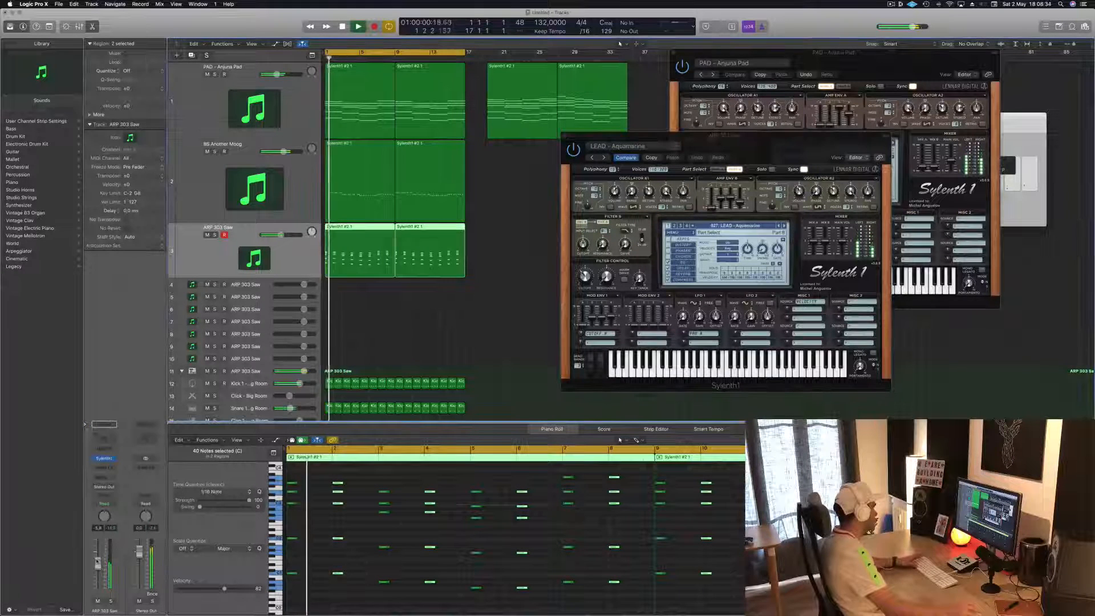
key(space)
key(space)
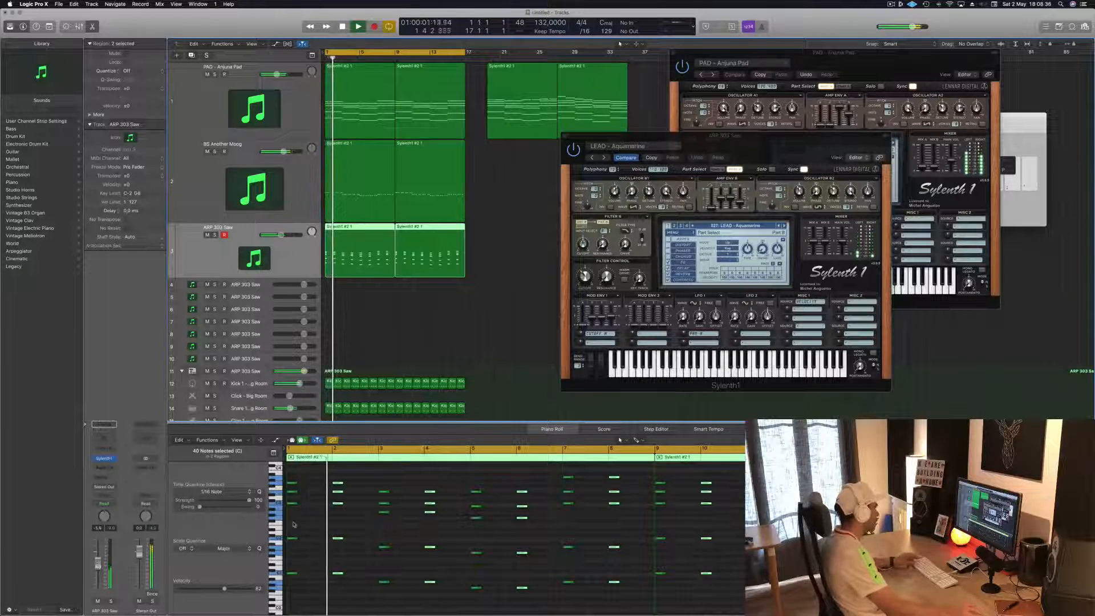
key(super+a)
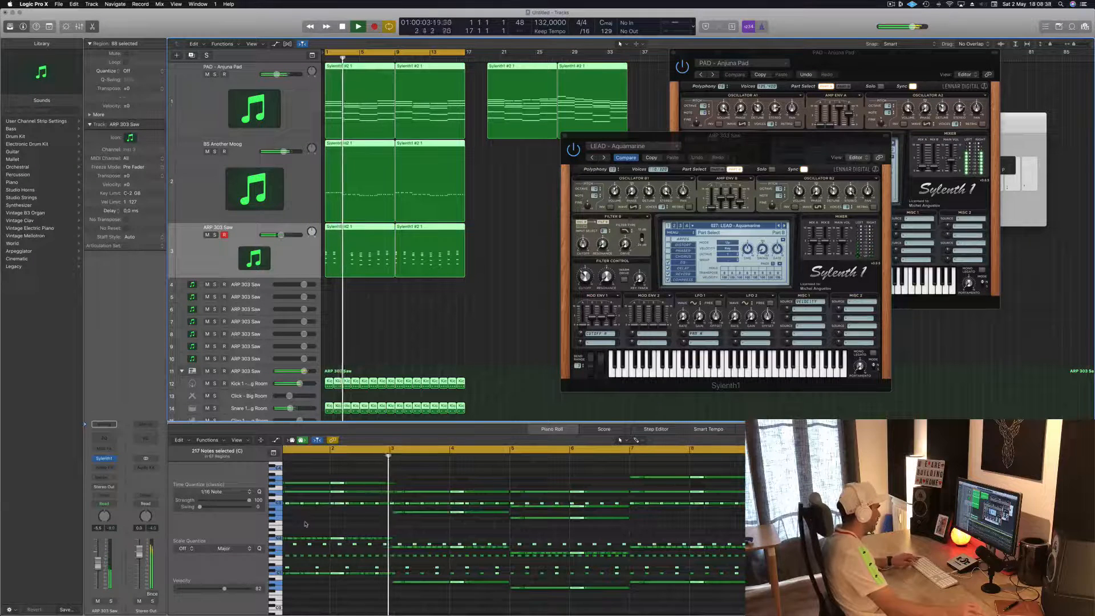
click(429, 251)
click(303, 269)
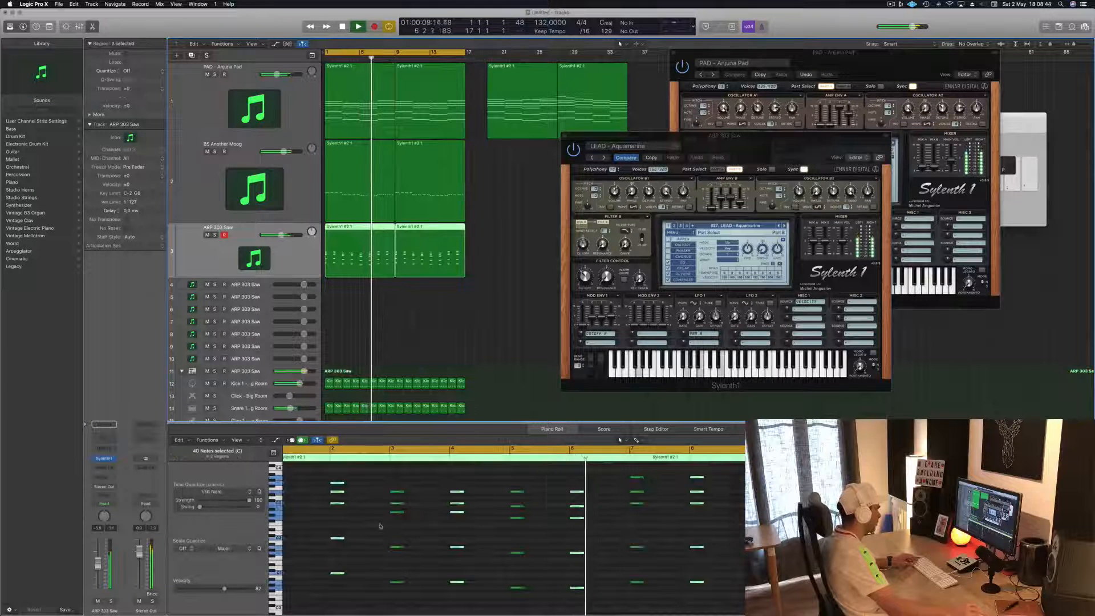
Duplicate all chord stabs in both track 3 regions, placing the copies slightly over one beat after the originals.
click(368, 497)
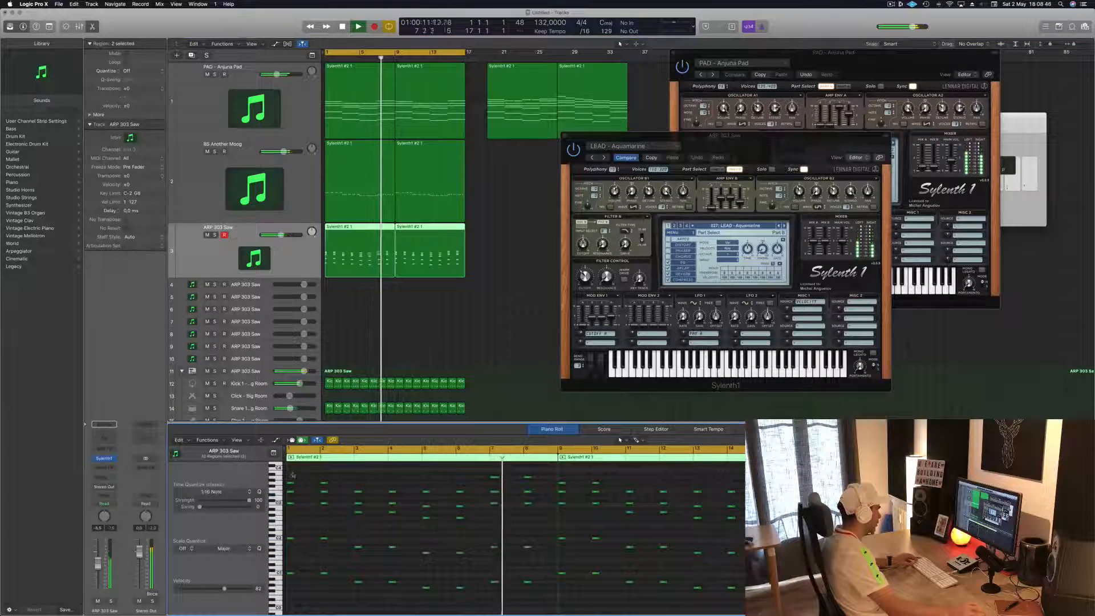
key(super+a)
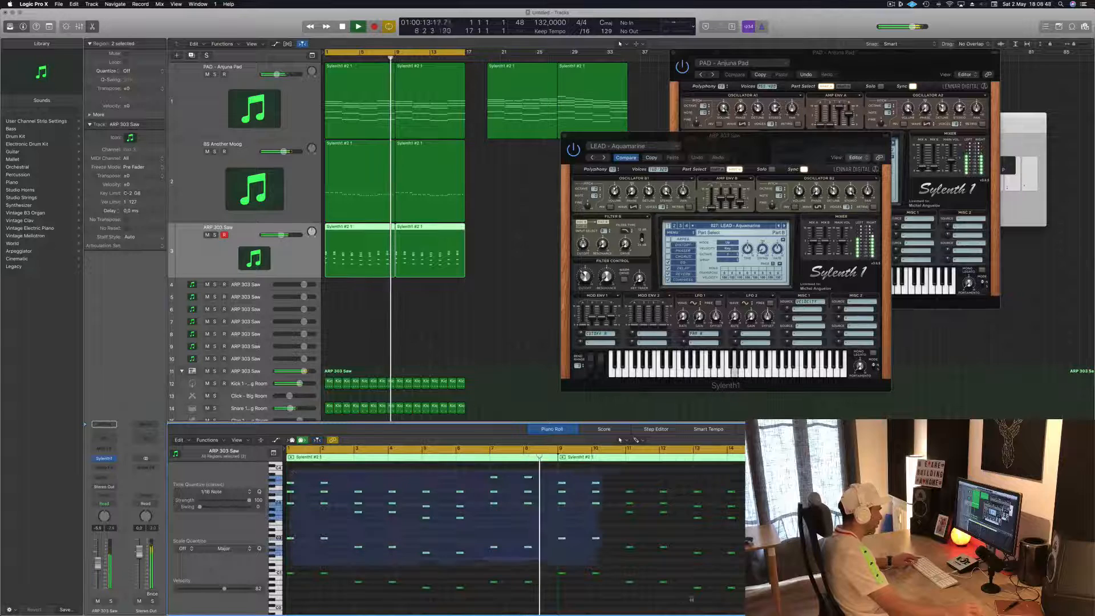
scroll(308, 502, up, 2)
scroll(319, 526, up, 3)
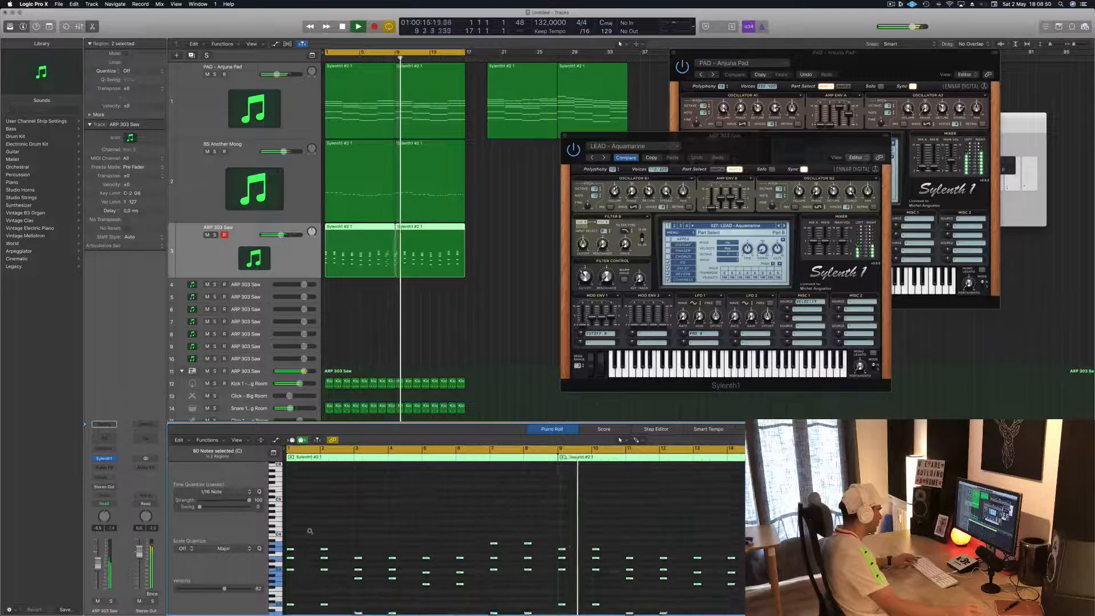
key(super+Right)
key(super+Right)
key(super+Right)
scroll(311, 545, right, 1)
scroll(300, 553, left, 1)
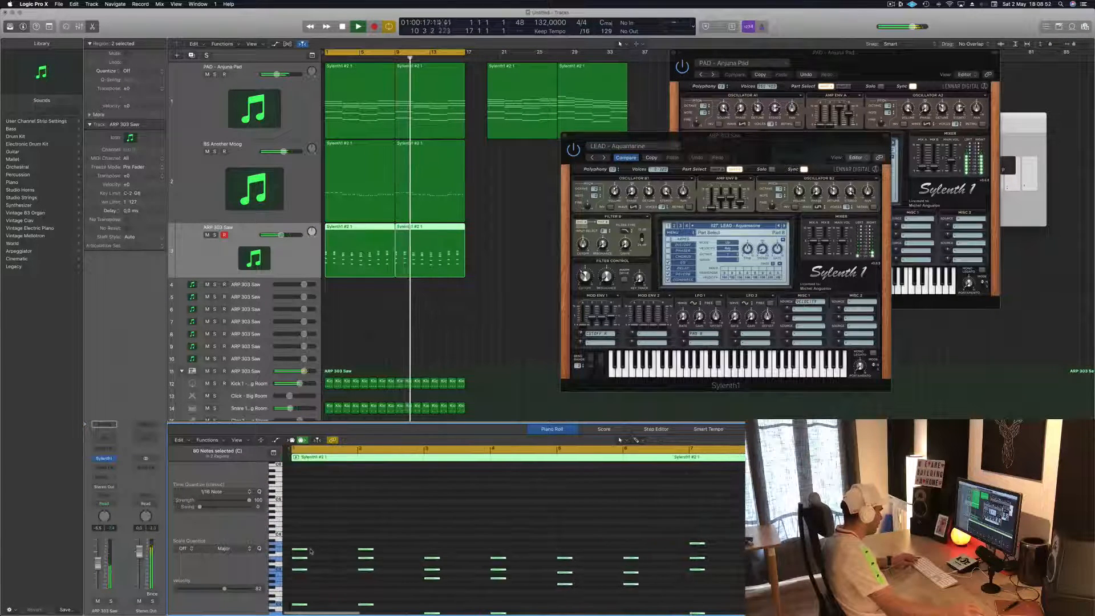
drag(301, 551, 318, 555)
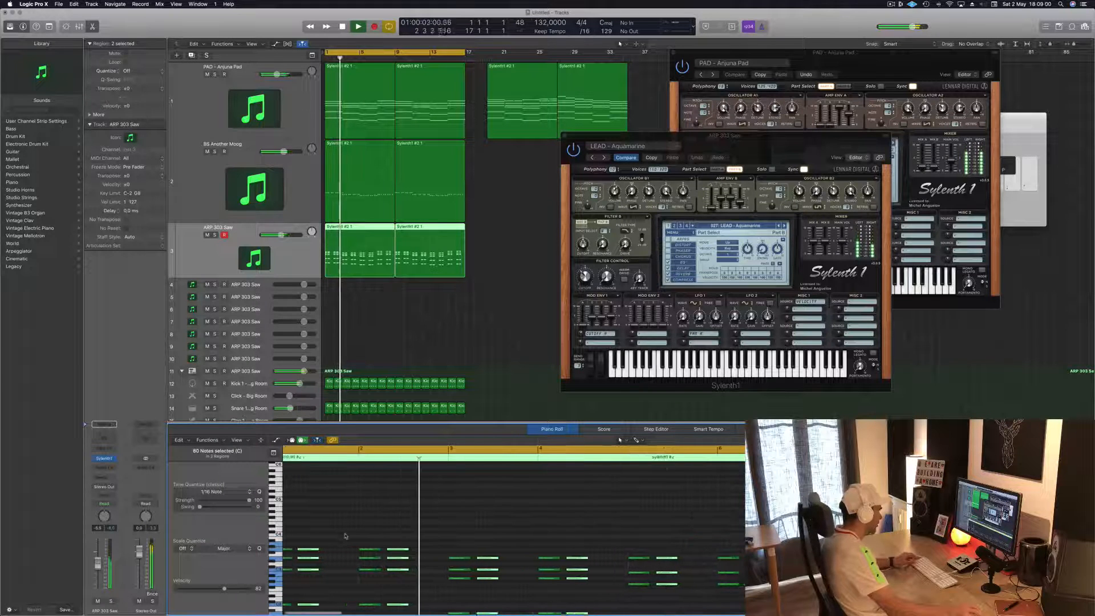
Shift the duplicated stabs to about three sixteenths after the originals, then copy all stabs again to make four evenly spaced stabs per bar.
key(space)
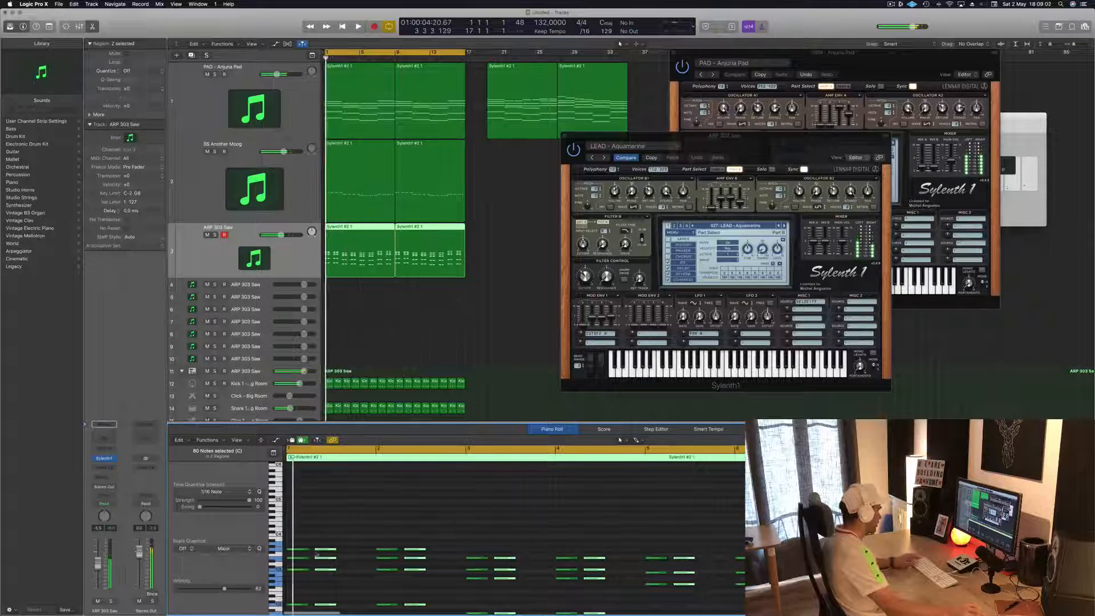
drag(322, 551, 325, 550)
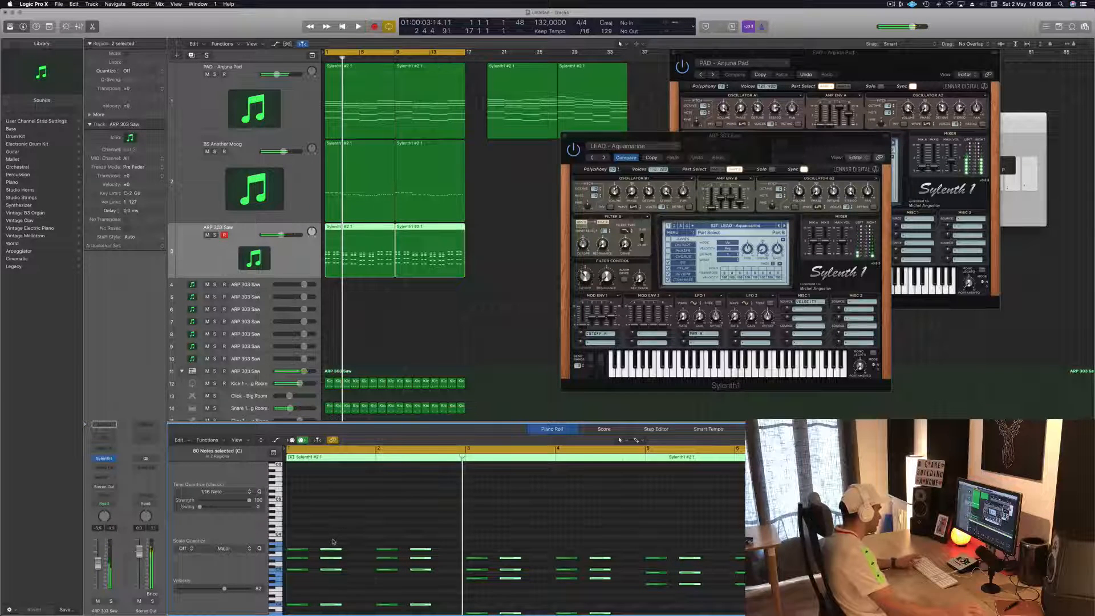
drag(329, 552, 312, 551)
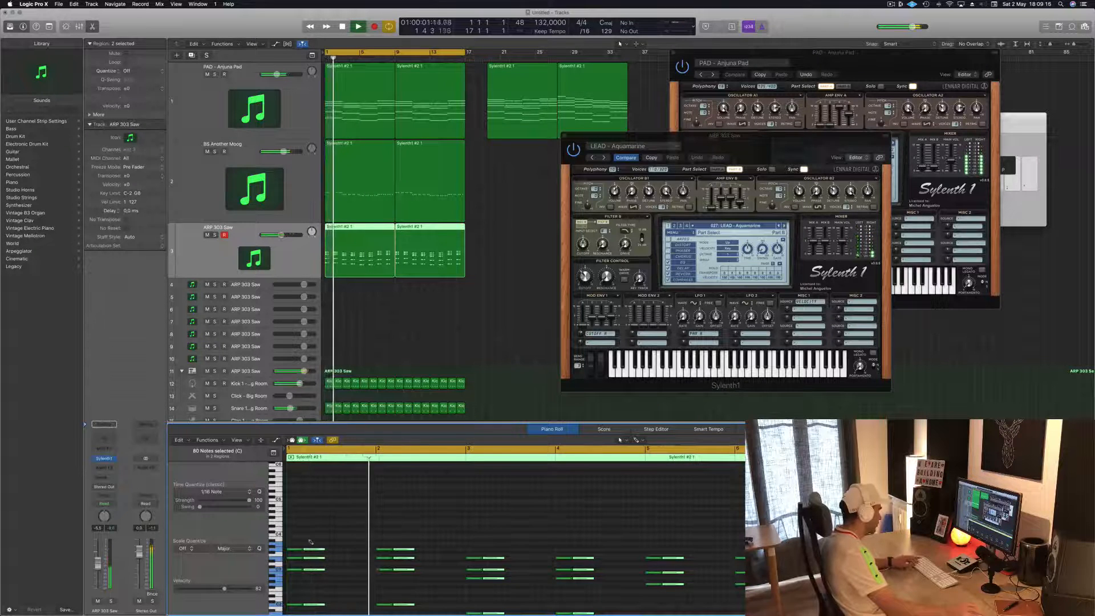
key(super+a)
mouse_move(323, 549)
mouse_down()
mouse_move(313, 552)
mouse_move(331, 551)
mouse_up()
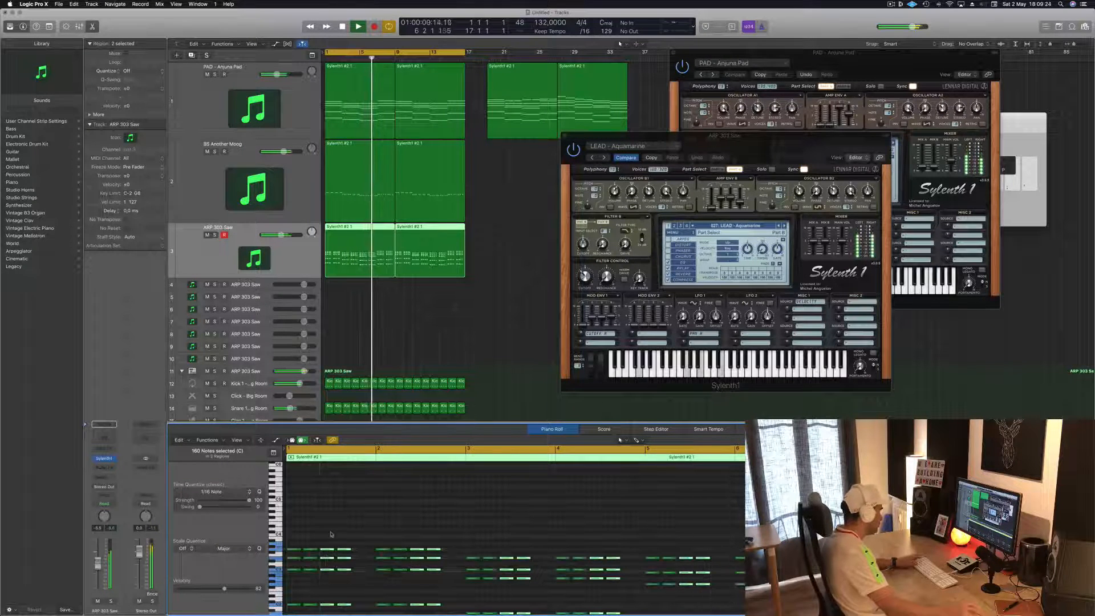
Replay the loop from the start, adjust the filter cutoff of the LEAD - Aquamarine sound and close its Sylenth1 window.
key(Return)
key(space)
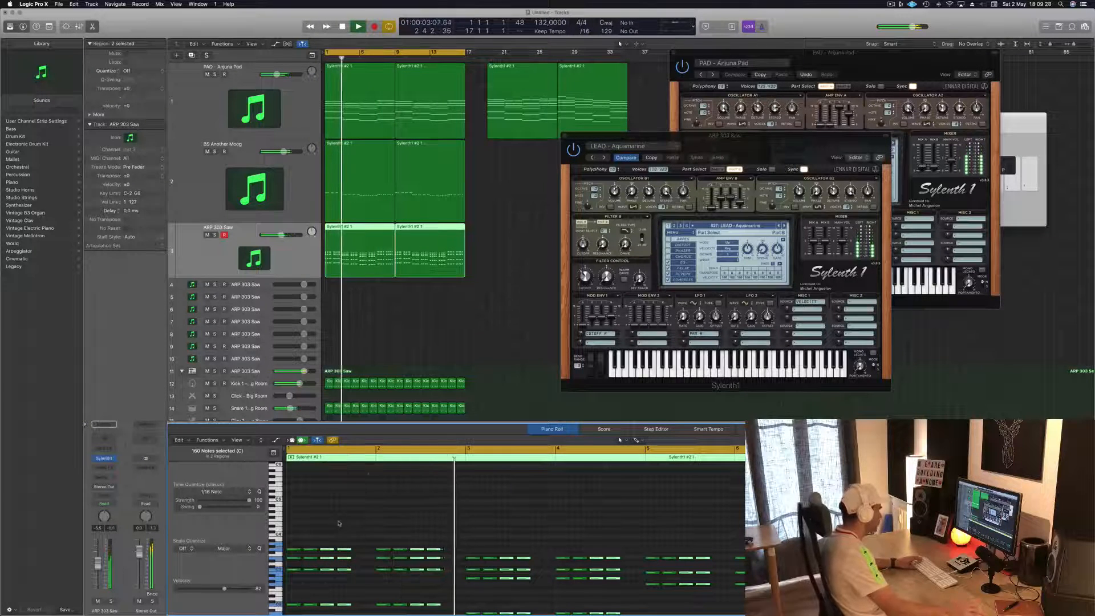
click(445, 352)
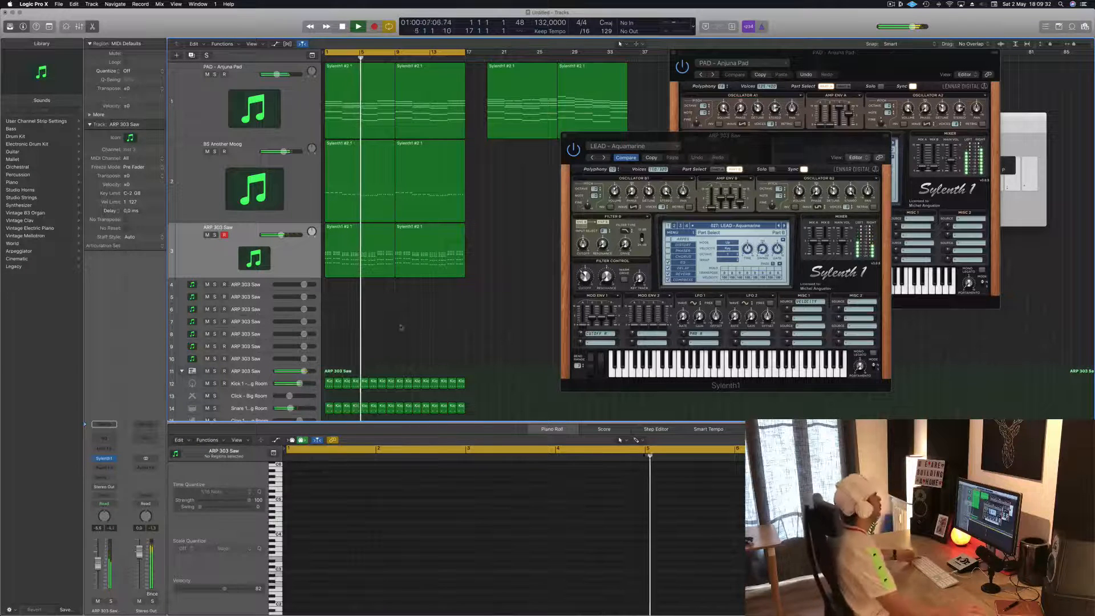
click(357, 251)
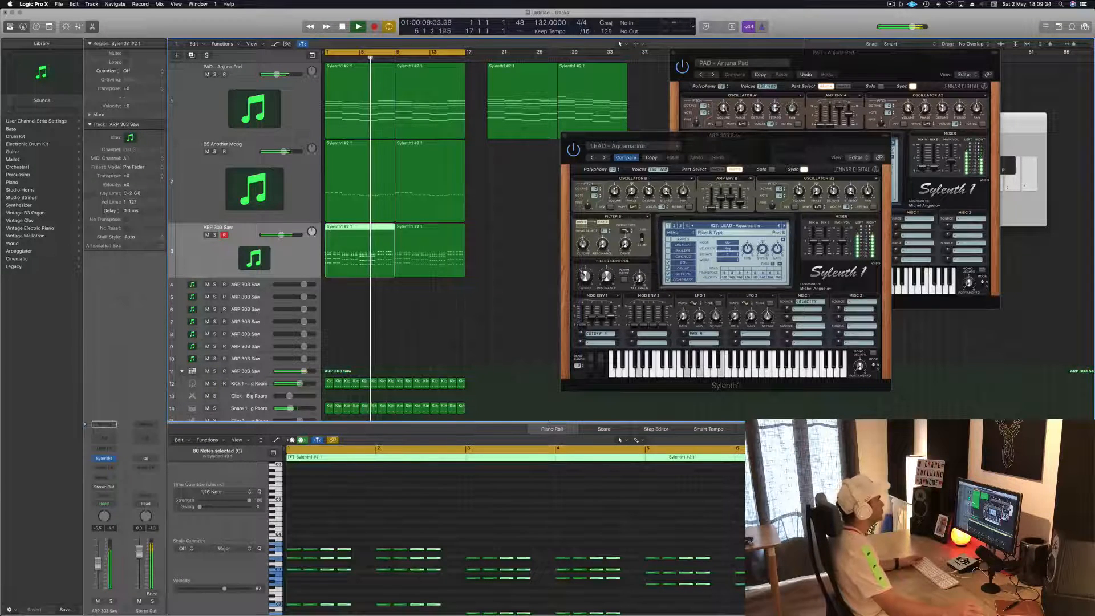
drag(585, 277, 585, 276)
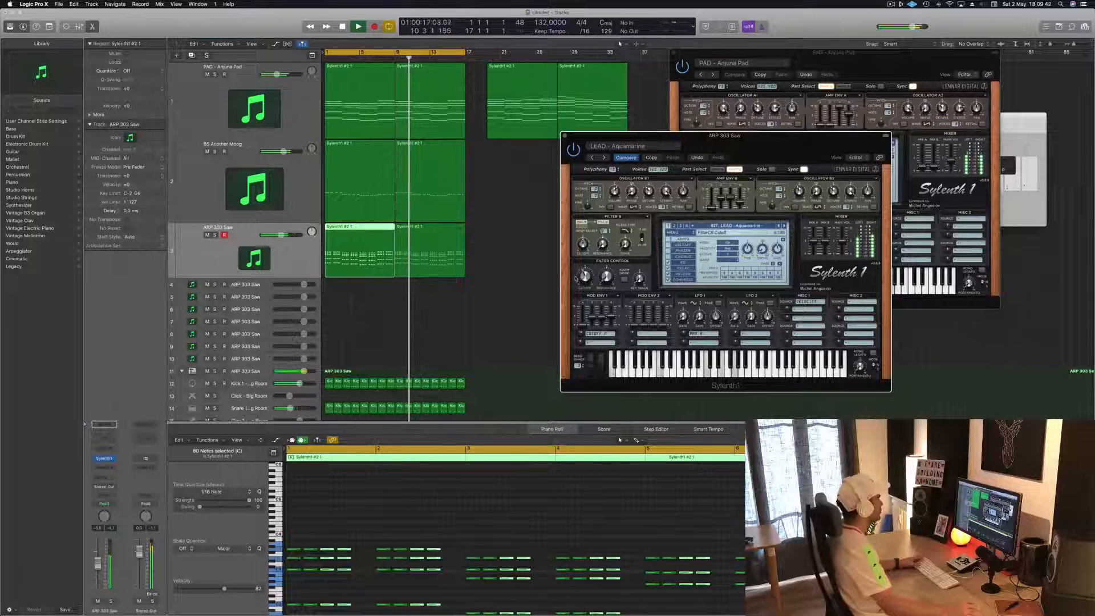
drag(740, 142, 814, 126)
click(638, 120)
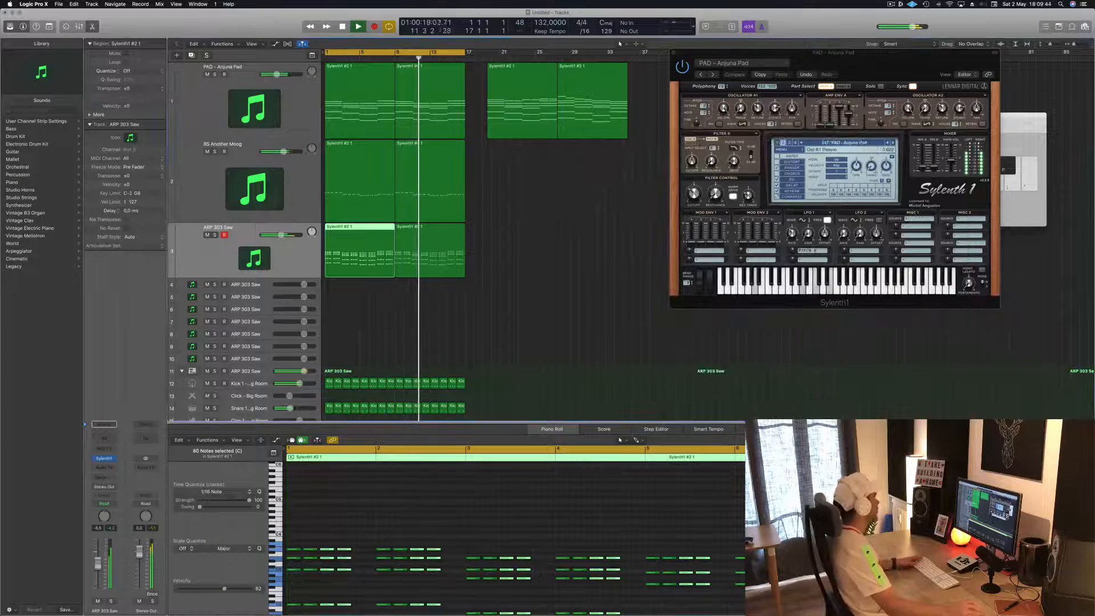
Duplicate the PAD - Anjuna Pad track with its settings and copy the two looped chord regions onto the new track.
click(186, 84)
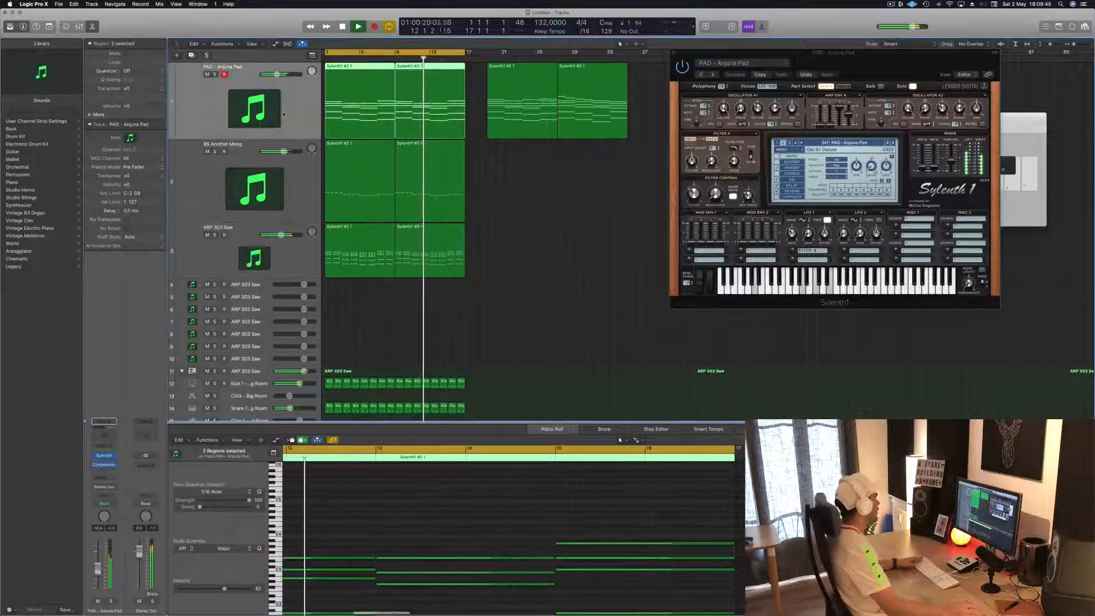
click(191, 55)
click(340, 89)
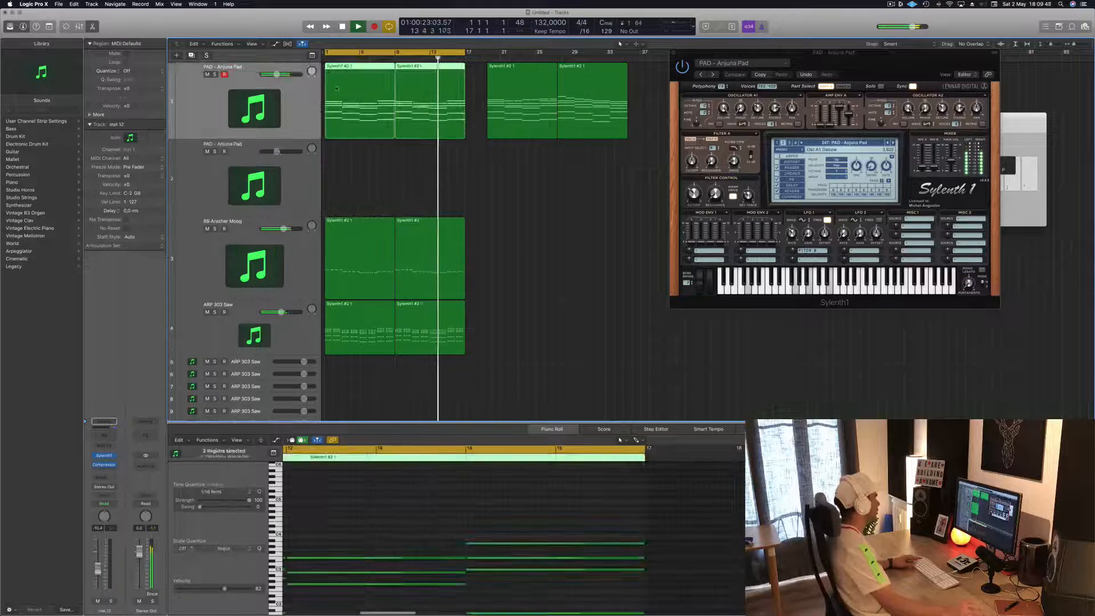
drag(340, 89, 305, 180)
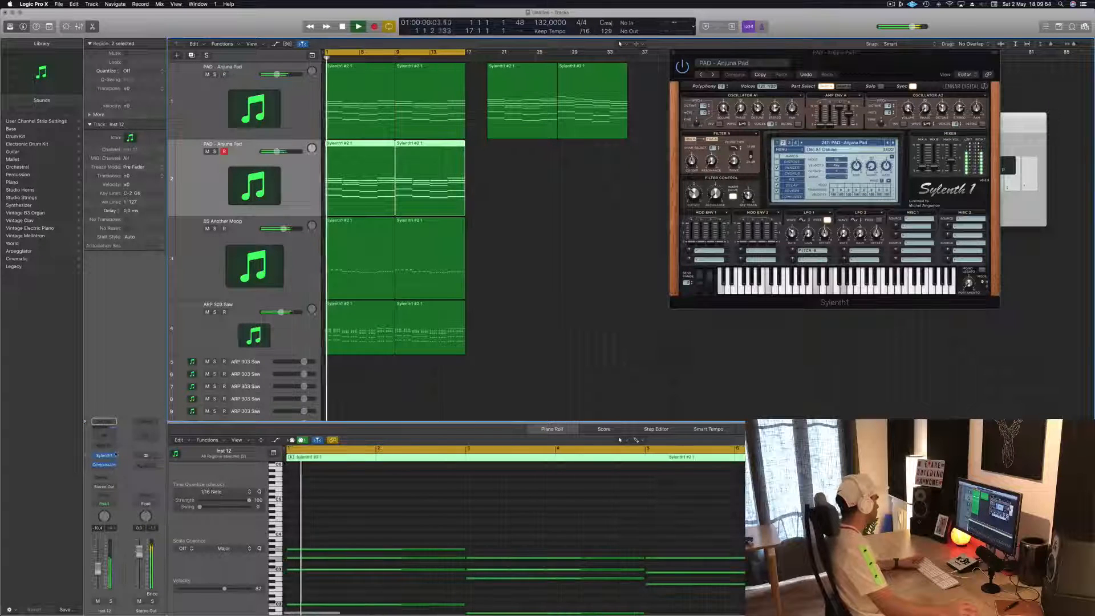
Insert an Arpeggiator MIDI effect on the duplicated Anjuna Pad track and open that track's Sylenth1.
click(113, 462)
click(109, 459)
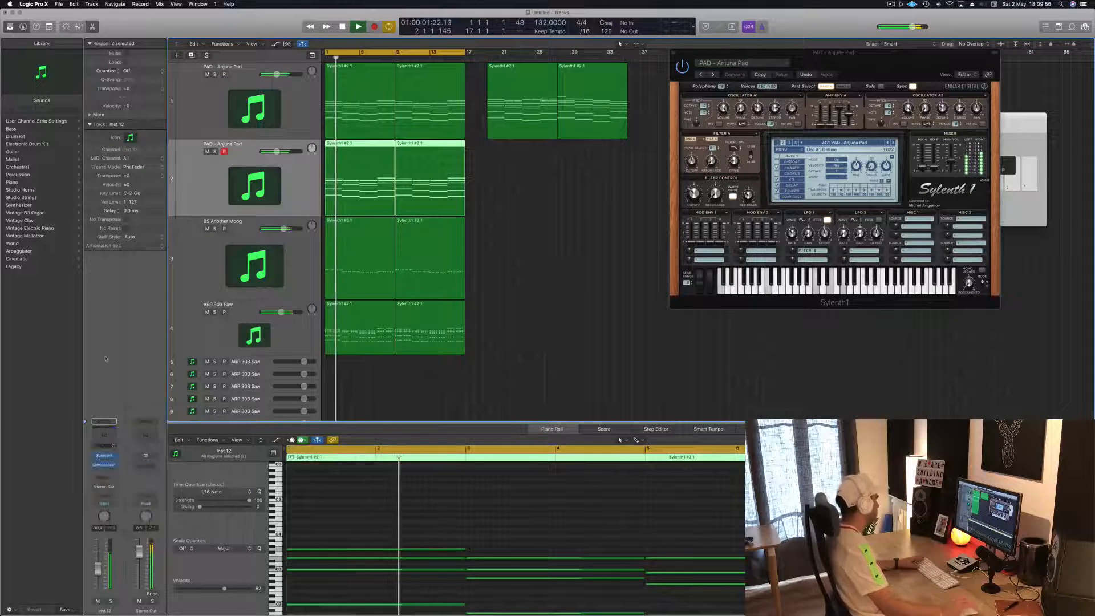
drag(210, 33, 1070, 135)
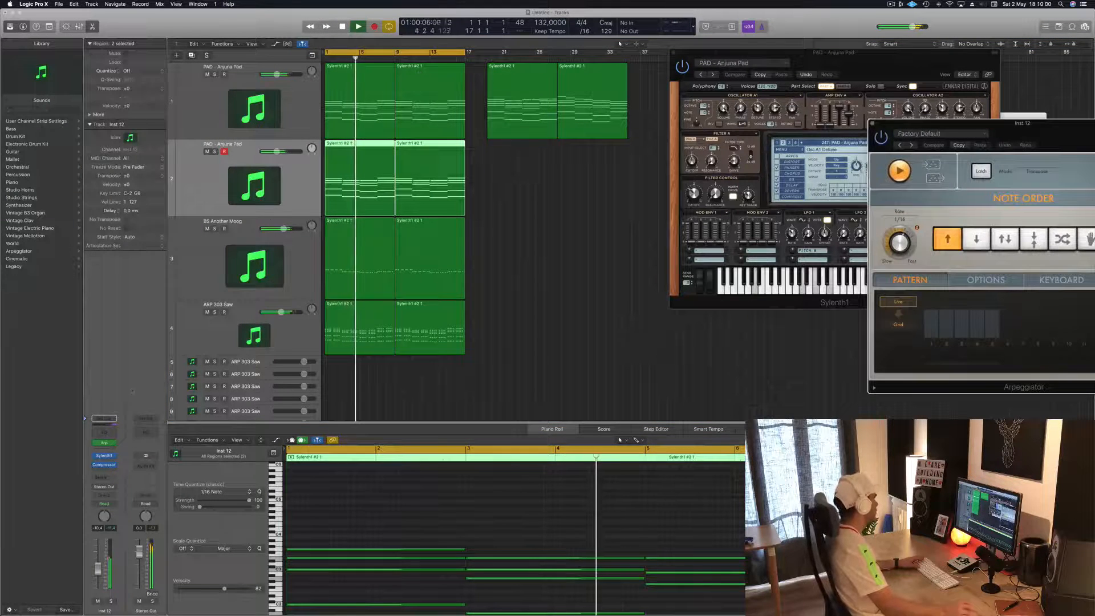
click(108, 457)
click(109, 457)
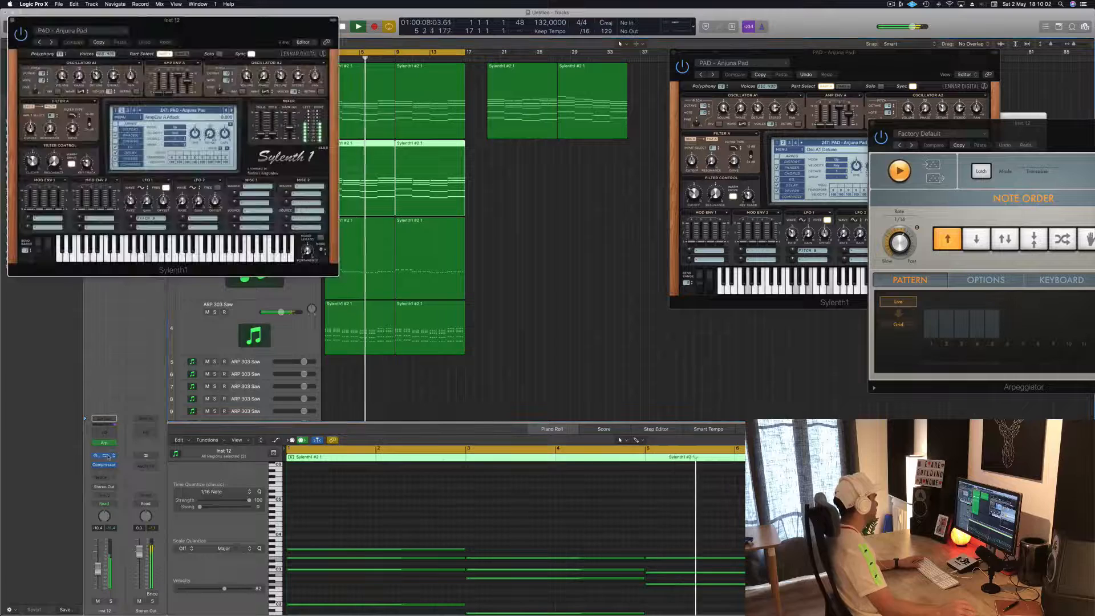
drag(171, 46, 653, 86)
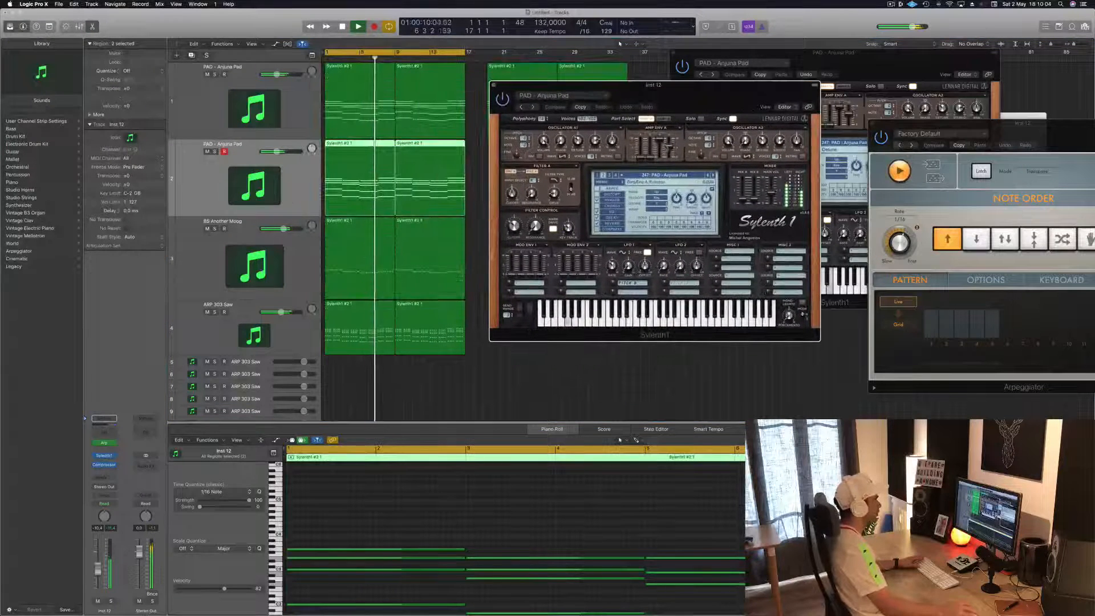
Adjust the amp envelope release in parts A and B and the filter cutoff of the arpeggiated pad, raising its volume to about -4.5 dB.
click(663, 118)
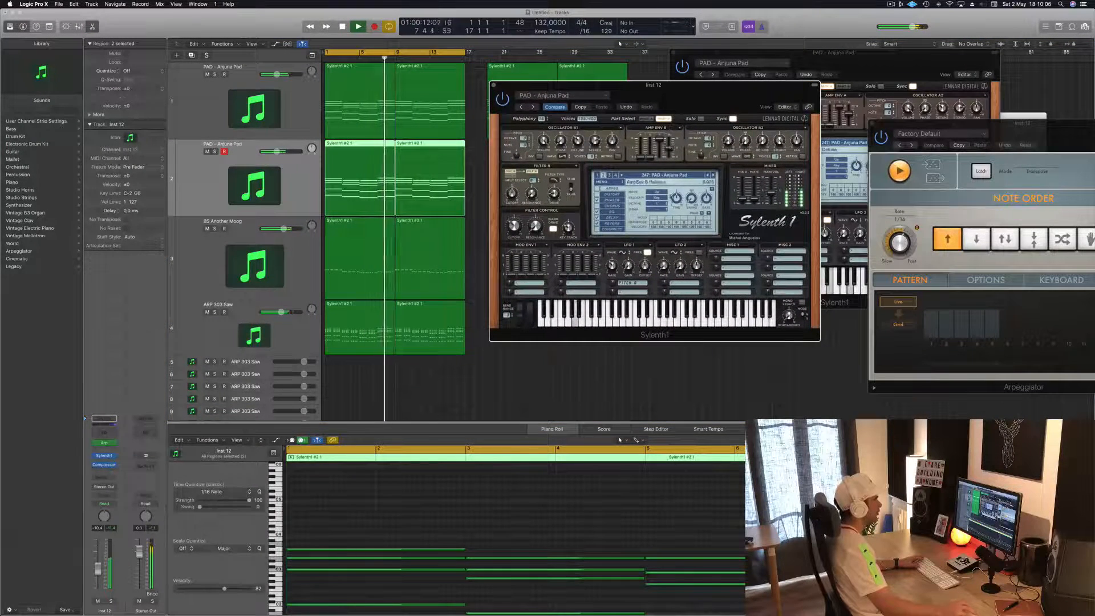
click(647, 118)
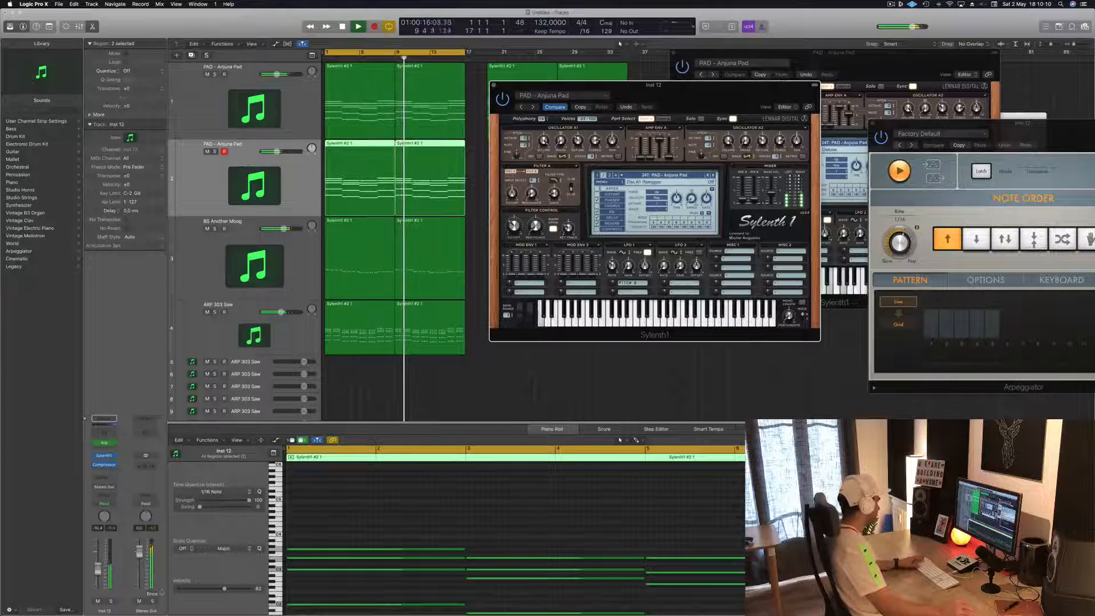
drag(99, 564, 100, 554)
drag(514, 226, 516, 228)
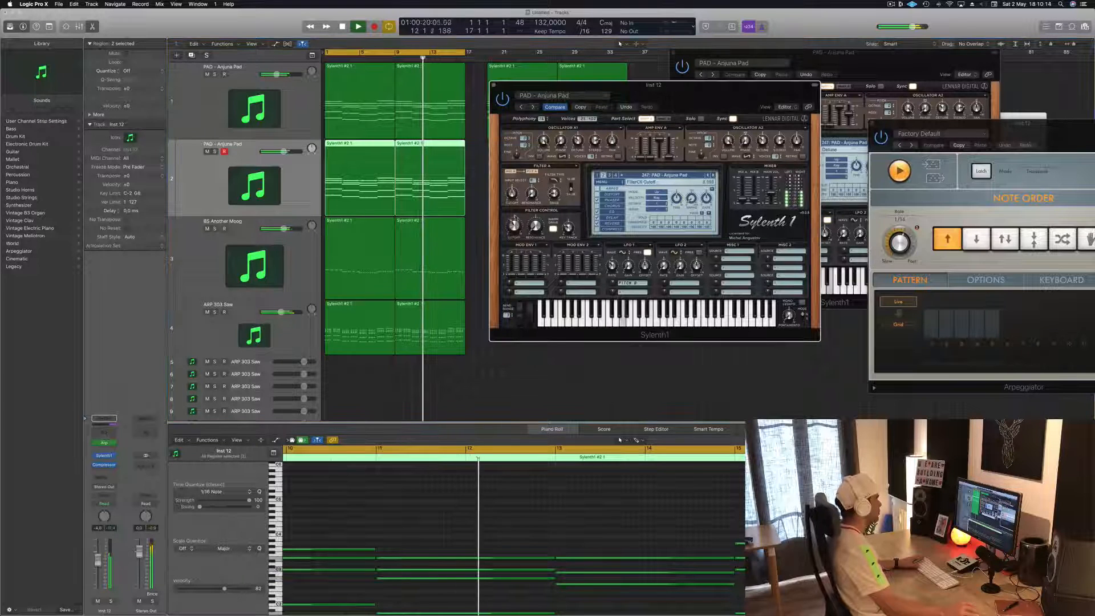
drag(696, 91, 706, 143)
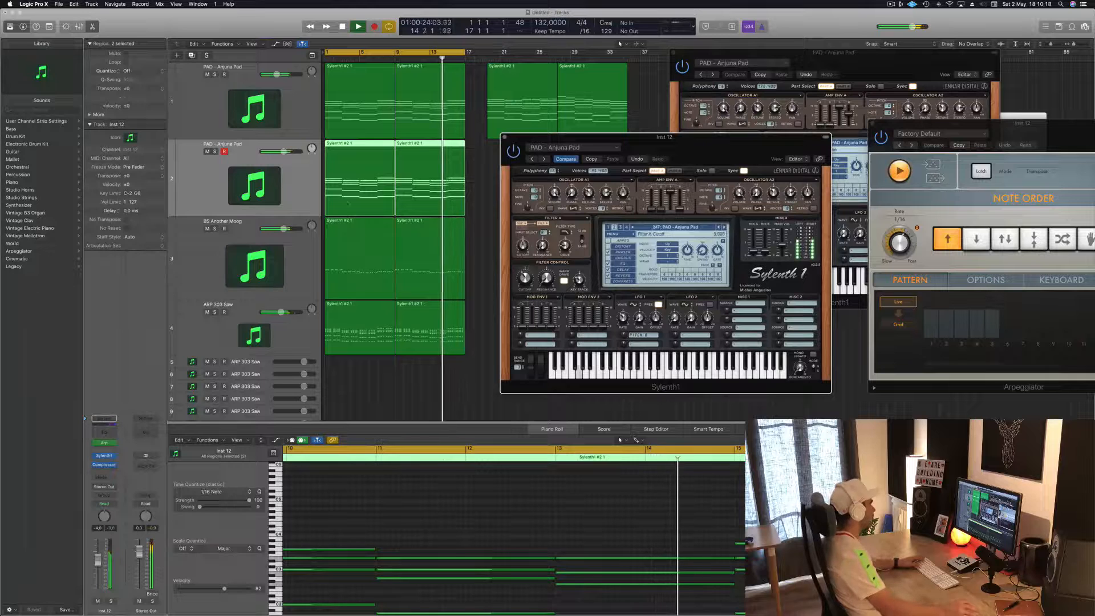
Delete the four lowest bass notes from each of the two regions on the arpeggiated pad track and restart playback.
key(space)
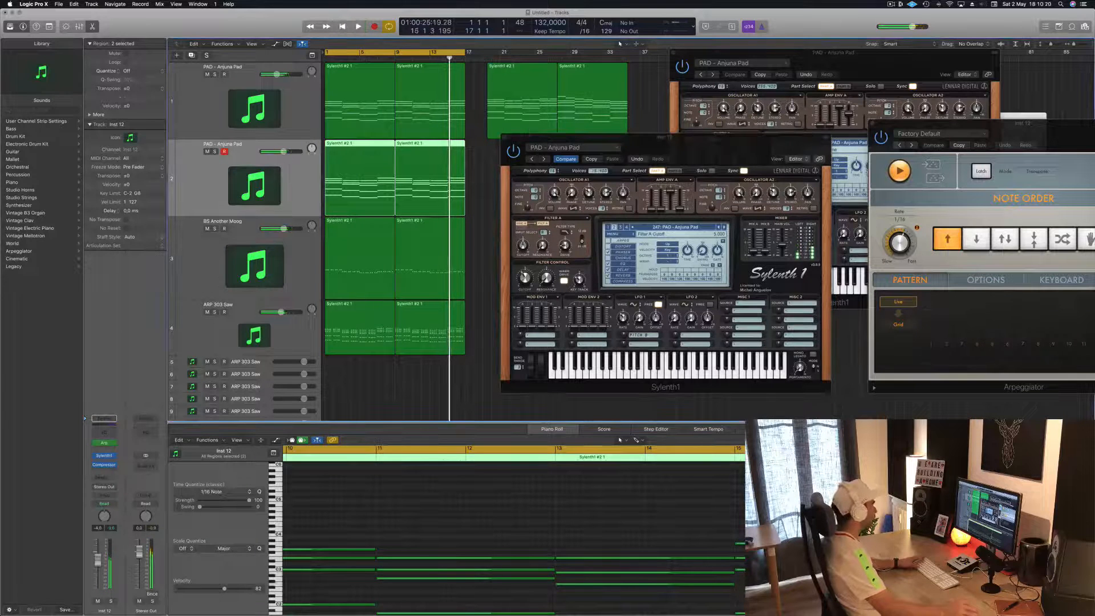
click(476, 159)
click(364, 165)
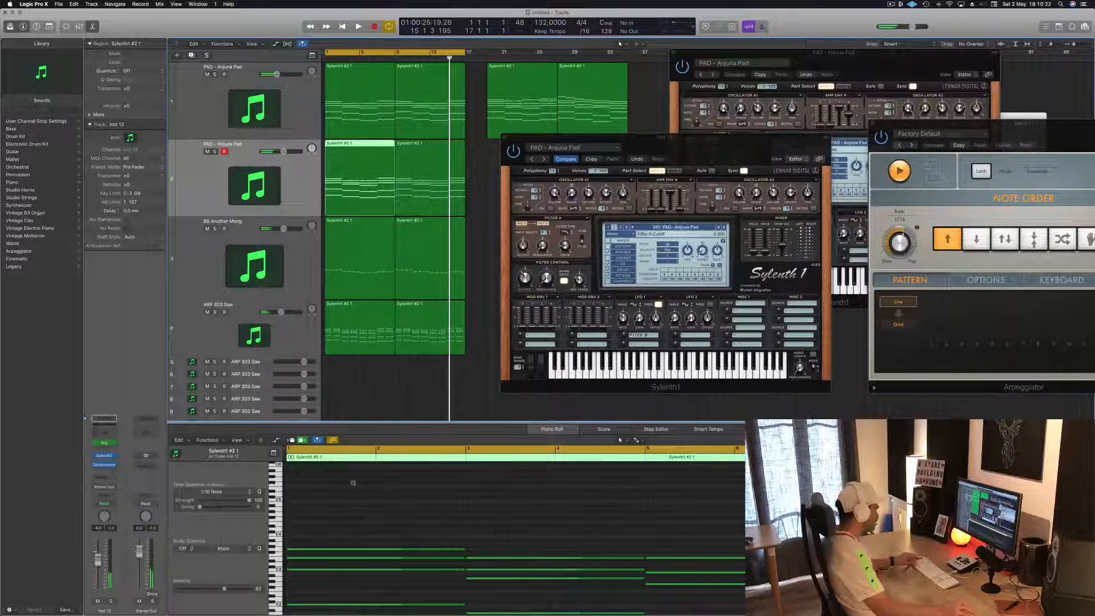
scroll(353, 483, down, 3)
click(376, 525)
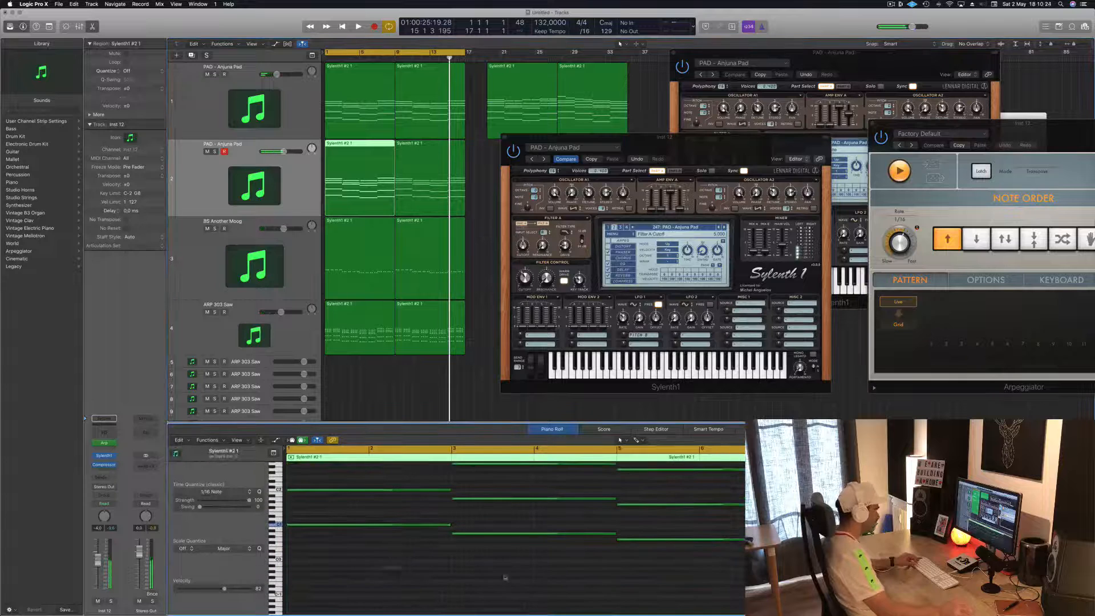
drag(380, 566, 764, 524)
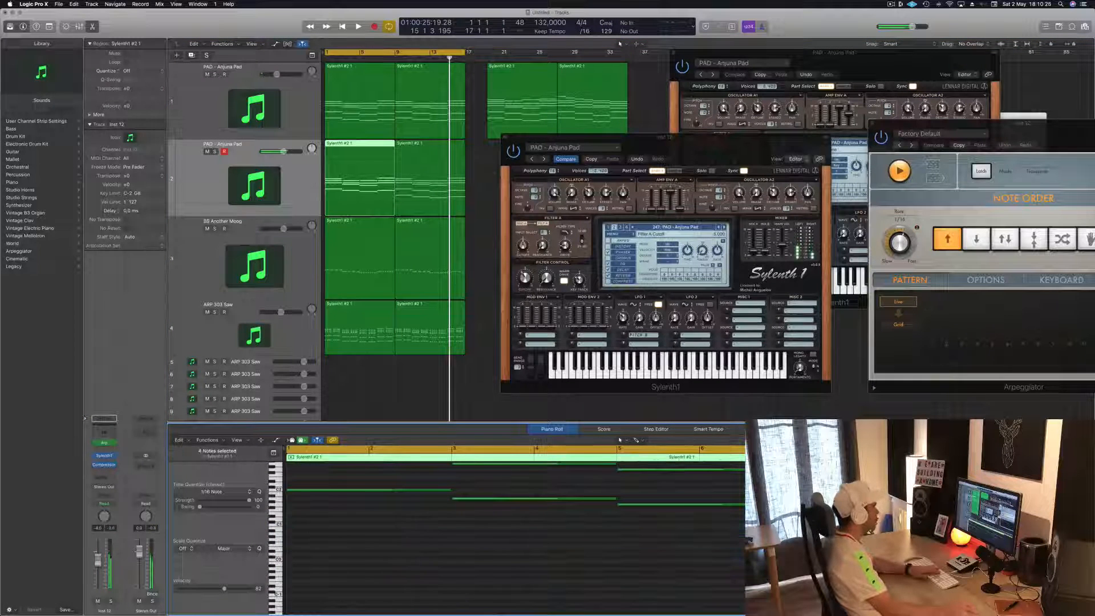
click(418, 171)
drag(420, 552, 762, 525)
key(space)
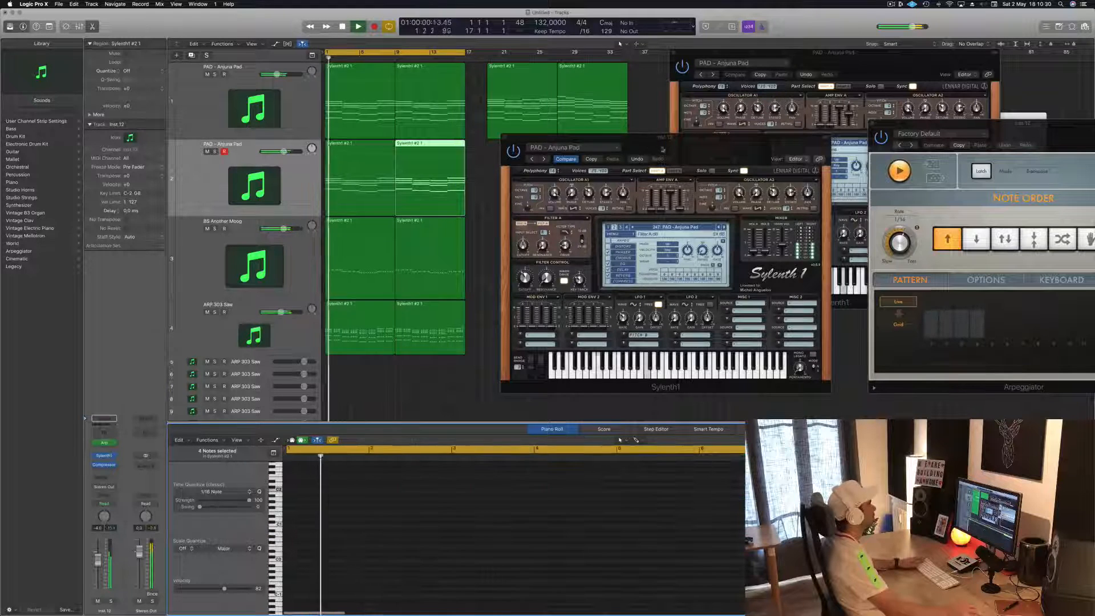
Replay the arpeggiated pad from the start, adjust its amp envelope A decay and reopen its Arpeggiator.
mouse_move(663, 148)
mouse_down()
mouse_move(725, 163)
mouse_move(732, 154)
mouse_move(670, 153)
mouse_up()
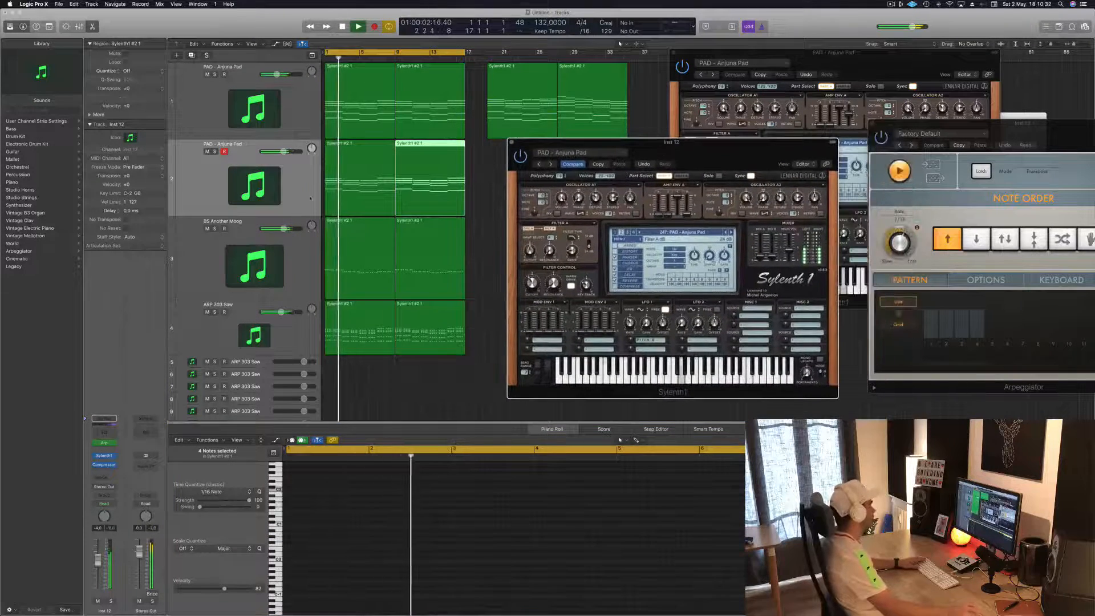
click(279, 198)
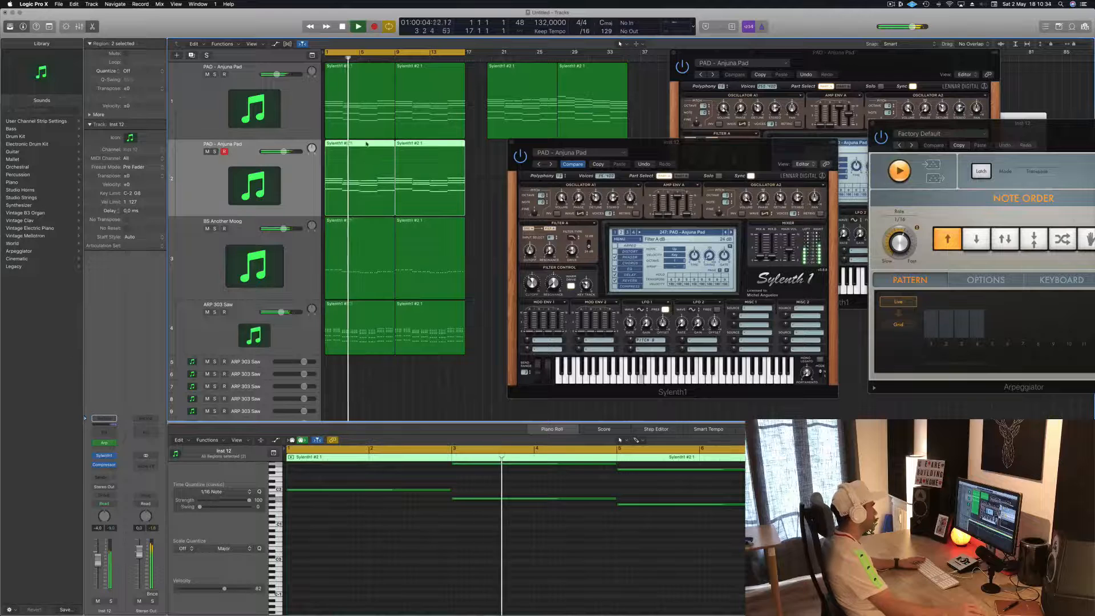
key(space)
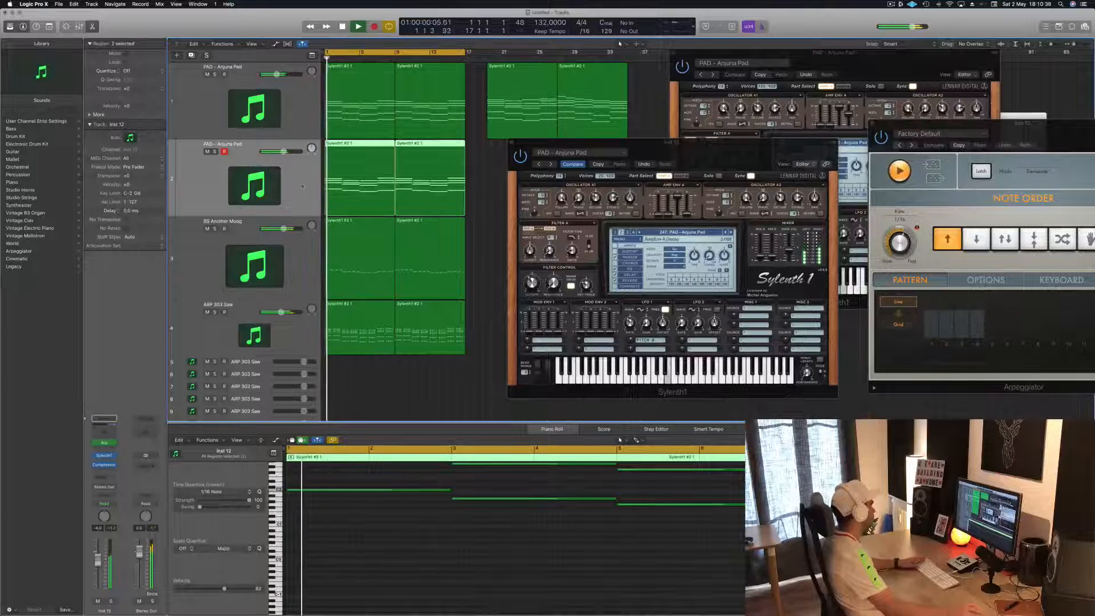
click(105, 444)
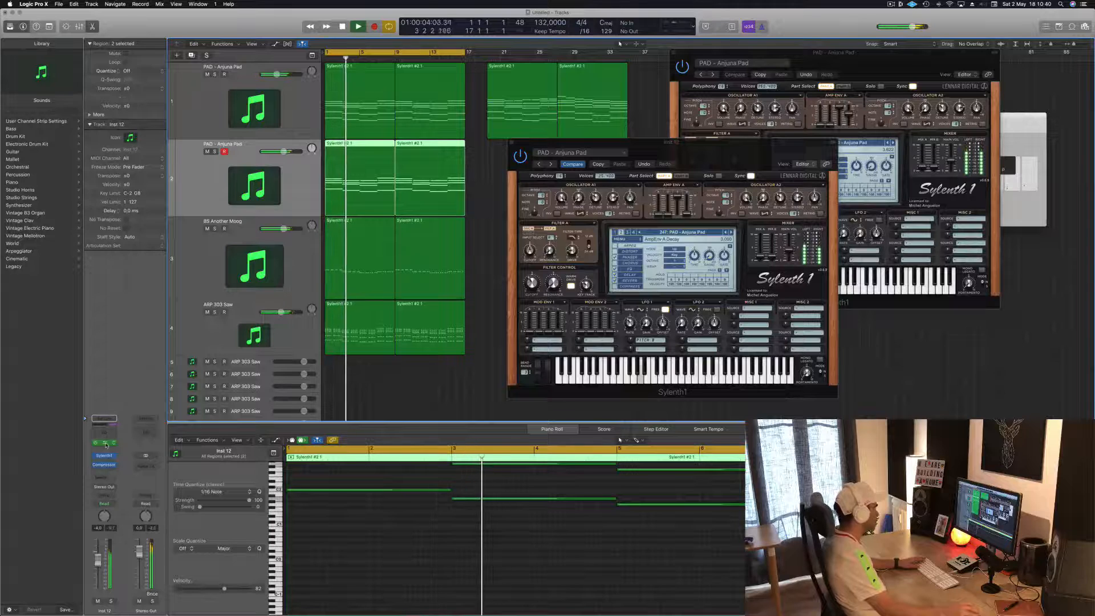
click(105, 444)
drag(1052, 124, 938, 202)
Load the Sylenth1 preset LEAD - 80's Cop on the arpeggiated track and lower its volume to about -12 dB during playback.
key(space)
key(space)
drag(707, 142, 647, 144)
key(space)
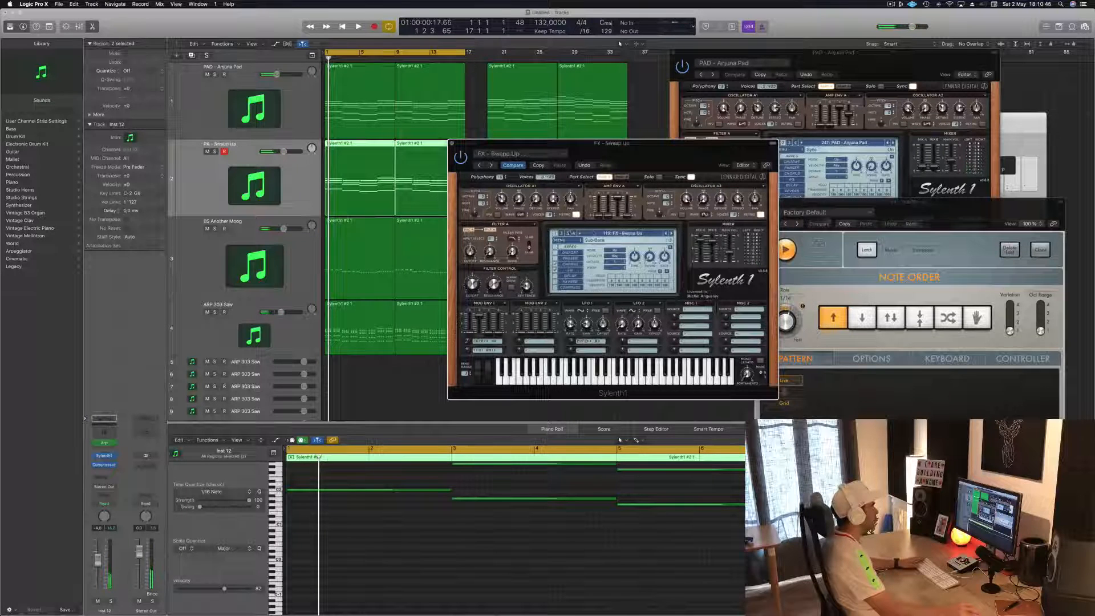
click(597, 234)
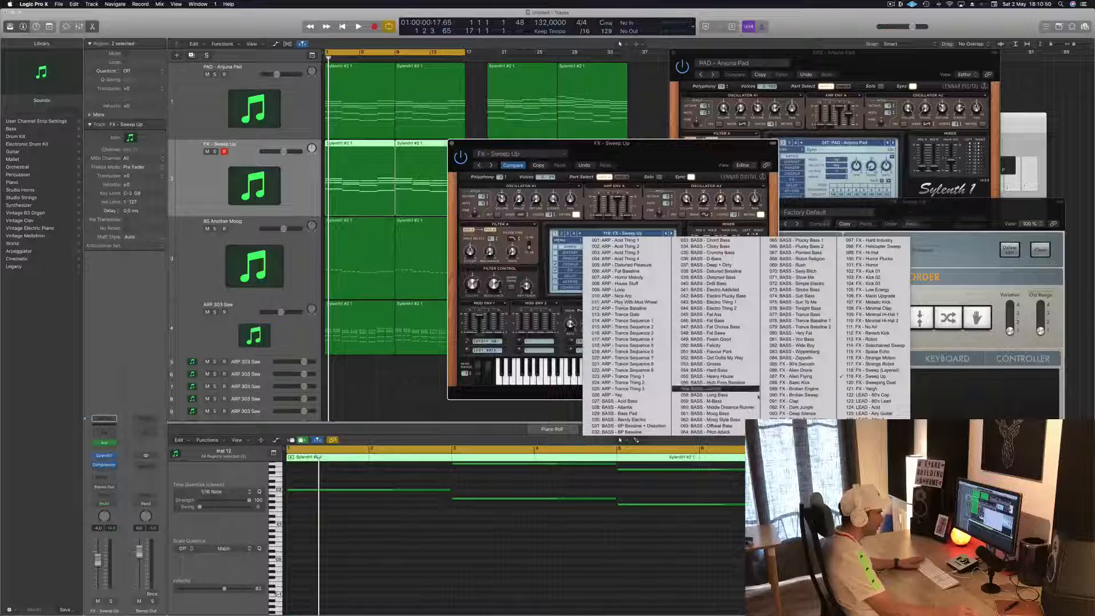
click(883, 396)
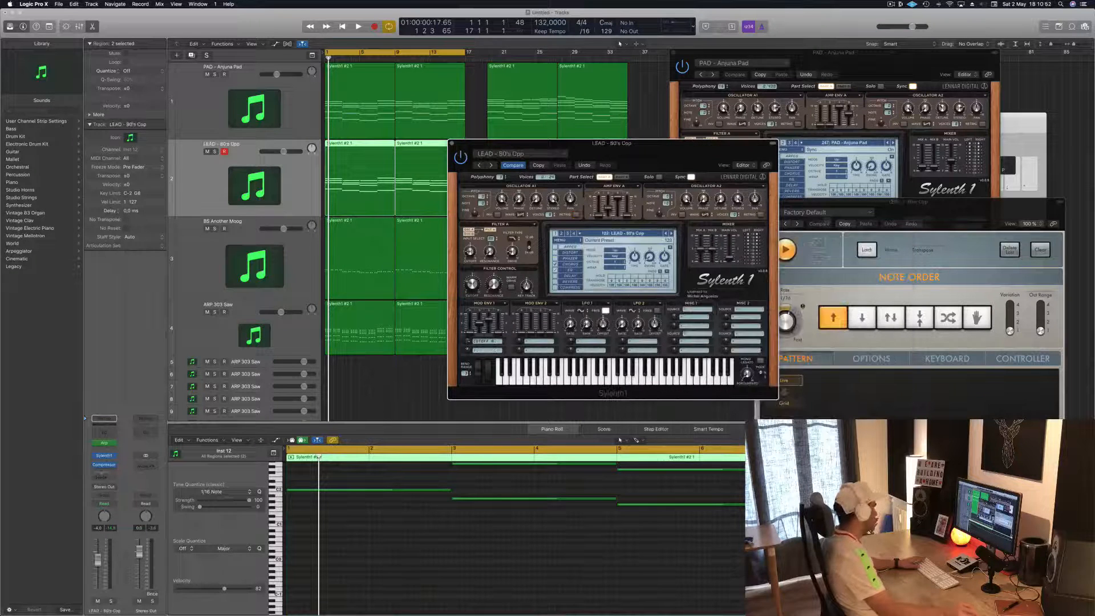
key(space)
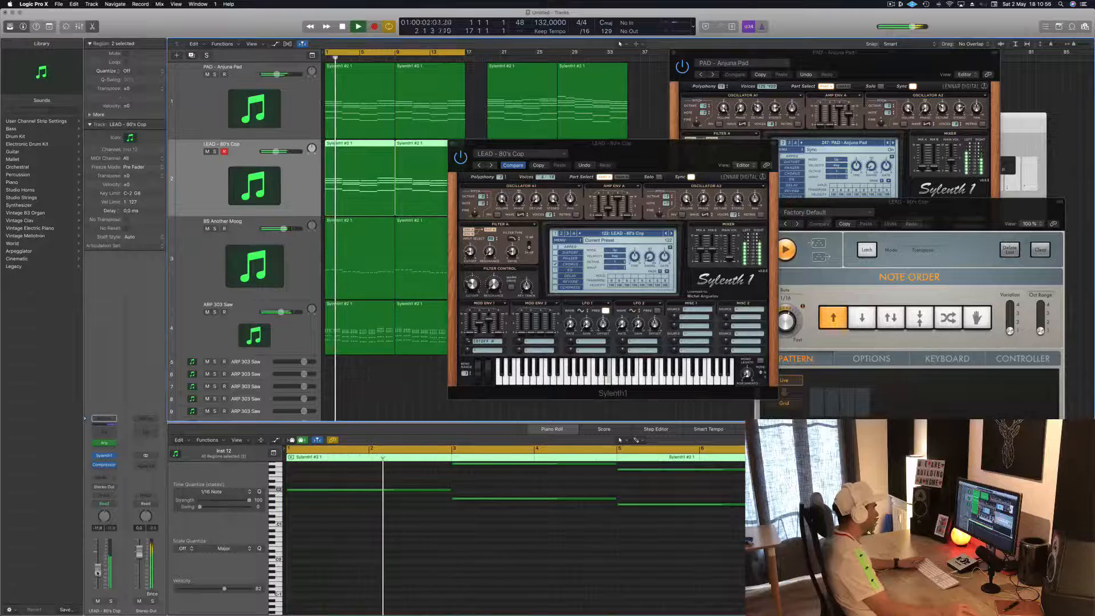
key(space)
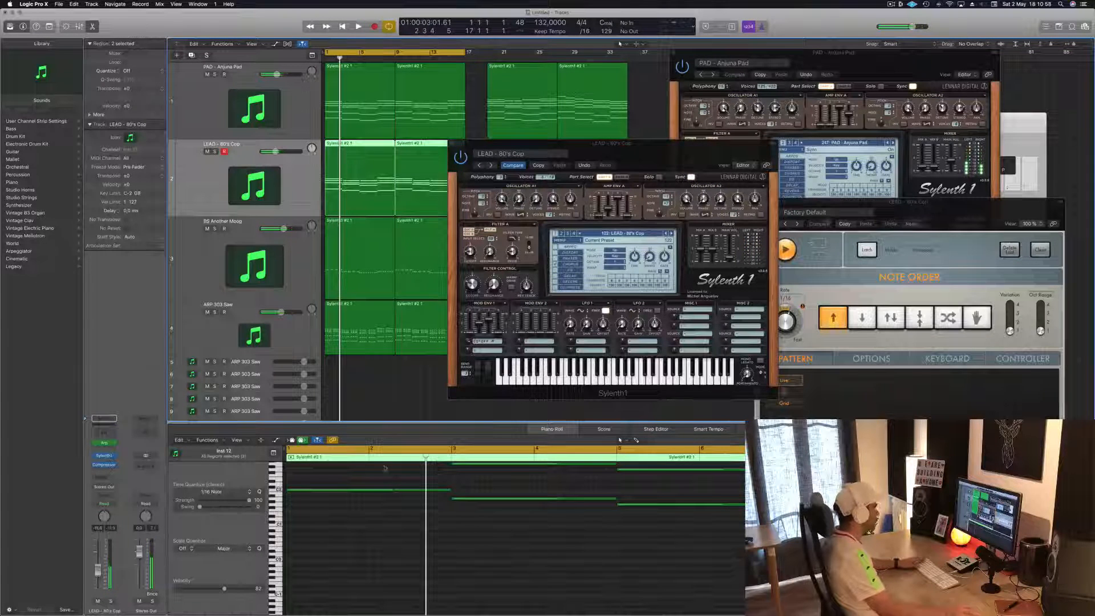
Transpose all notes in both regions of the LEAD - 80's Cop track up one octave.
click(382, 547)
scroll(391, 554, up, 5)
scroll(392, 553, left, 3)
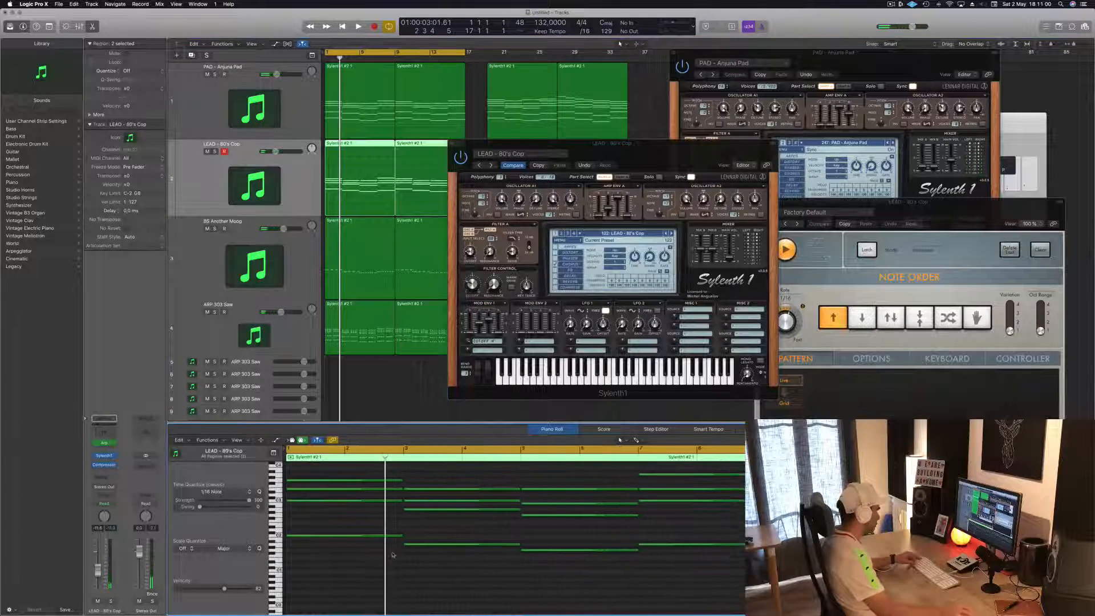
scroll(394, 551, up, 2)
key(super+a)
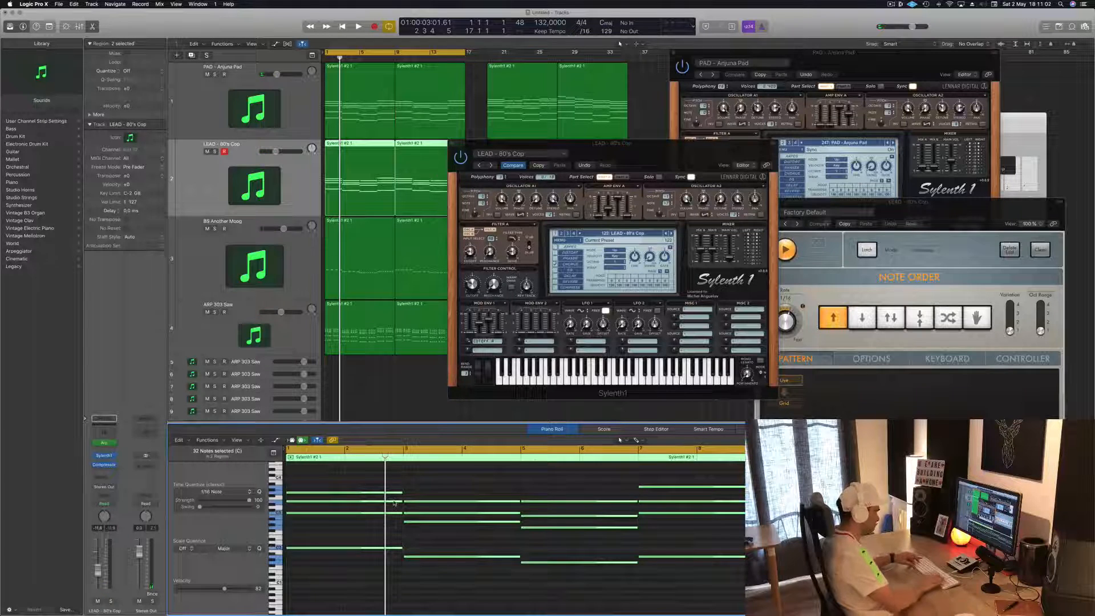
key(alt+shift+Up)
Restart the loop and lower the LEAD - 80's Cop track's volume to about -15 dB.
key(space)
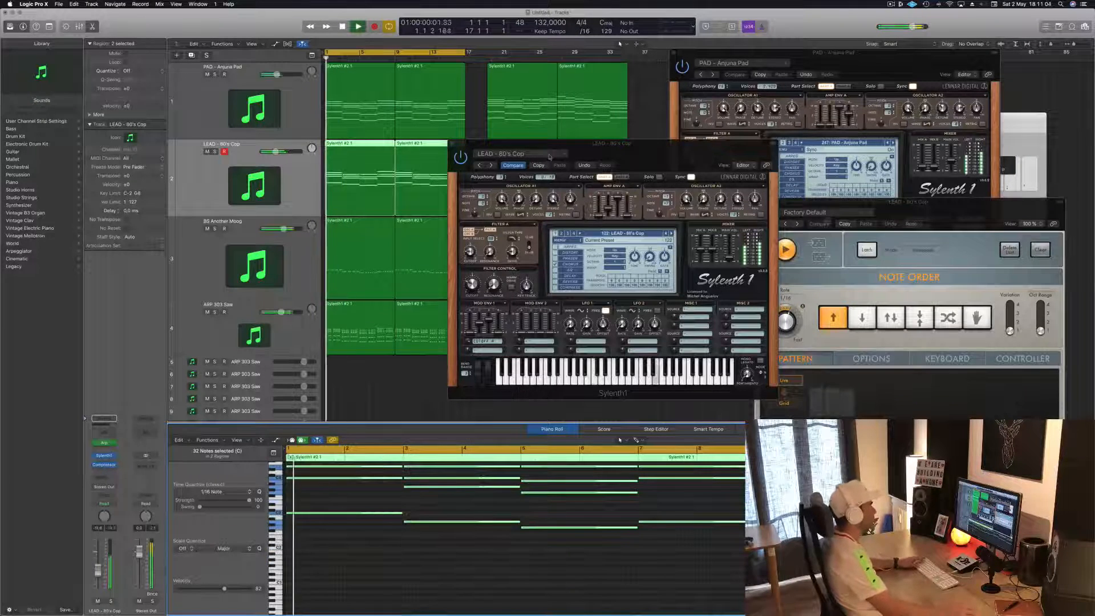
drag(616, 147, 725, 147)
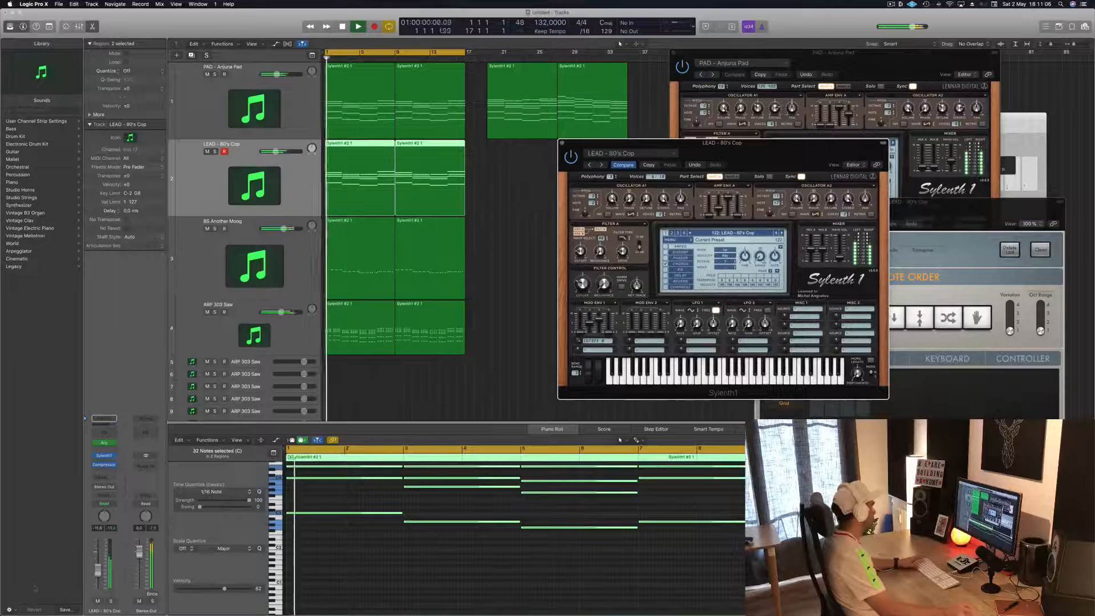
drag(100, 572, 98, 581)
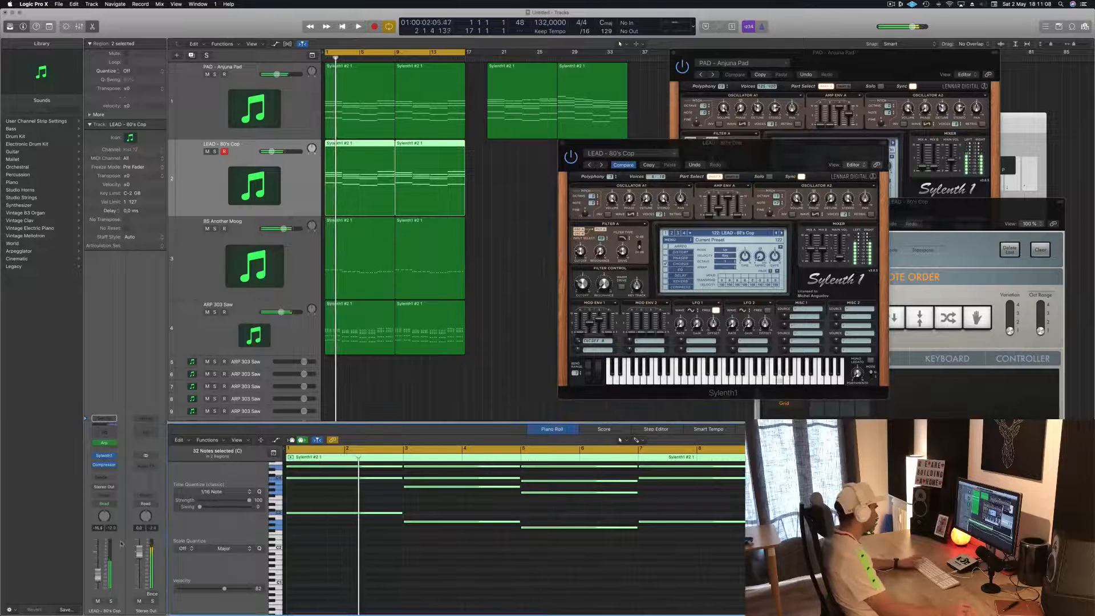
Restart the loop and advance the track's Sylenth1 preset from LEAD - 80's Cop to LEAD - Airy Guitar, lowering the track volume.
key(space)
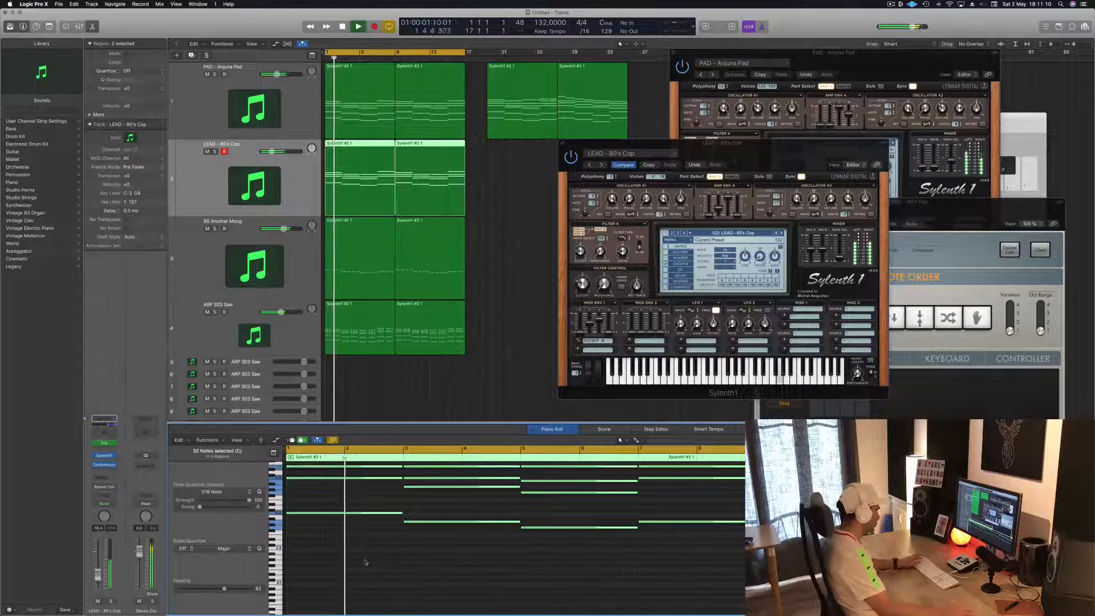
key(space)
key(space)
drag(736, 143, 640, 168)
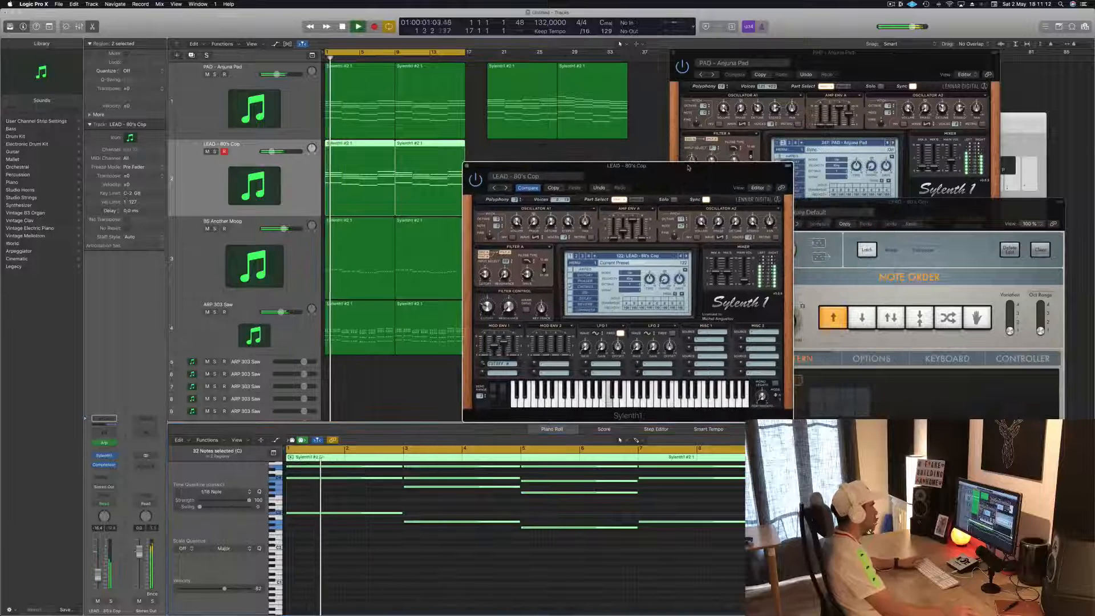
click(687, 256)
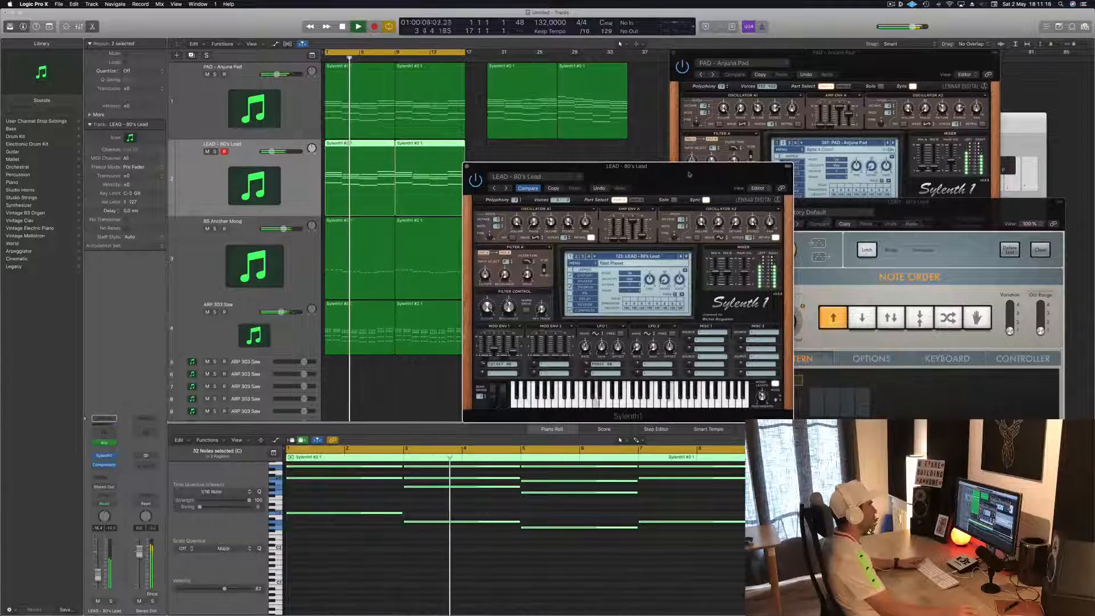
drag(690, 174, 840, 159)
click(835, 243)
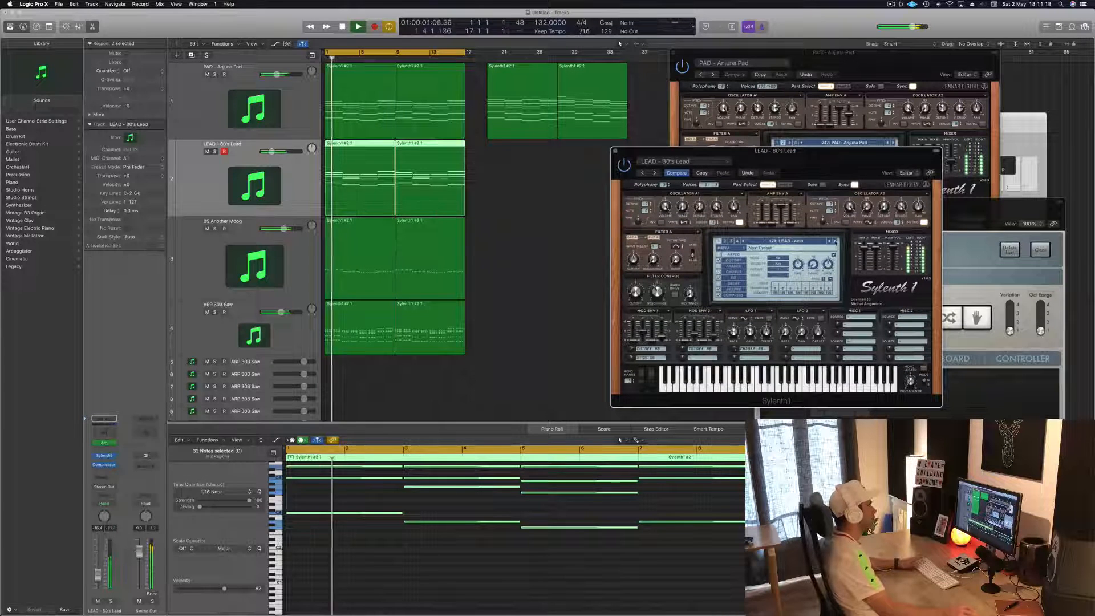
click(835, 242)
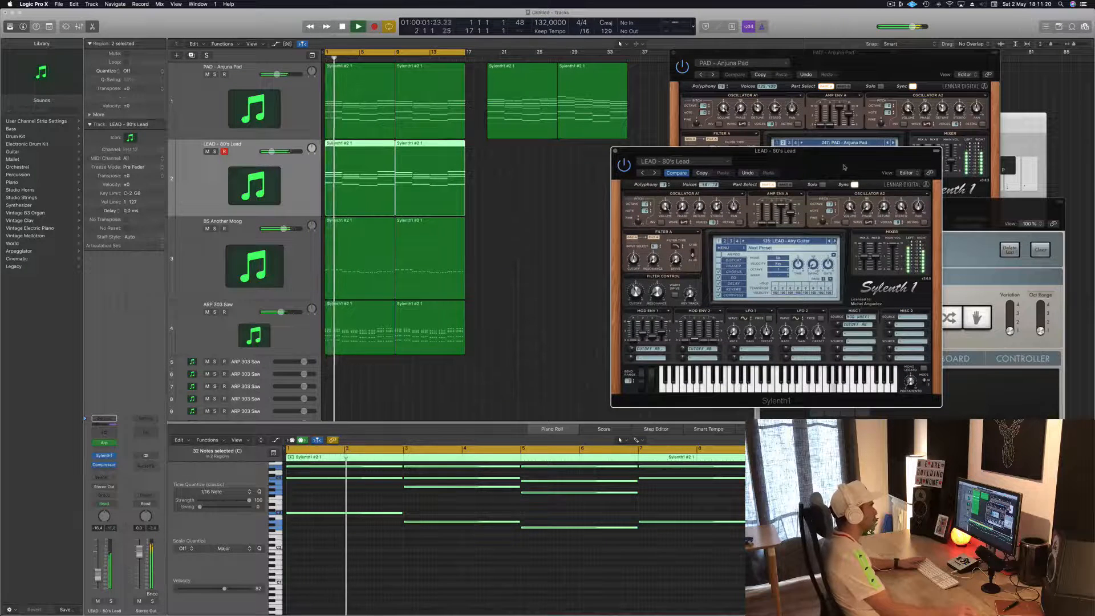
drag(844, 168, 818, 176)
key(space)
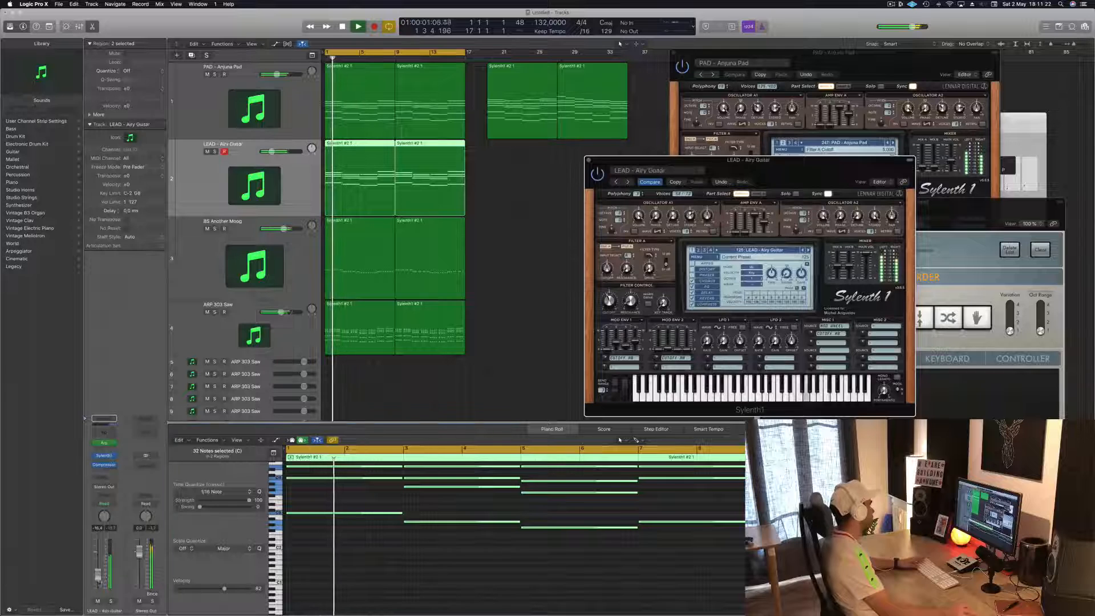
drag(98, 578, 98, 581)
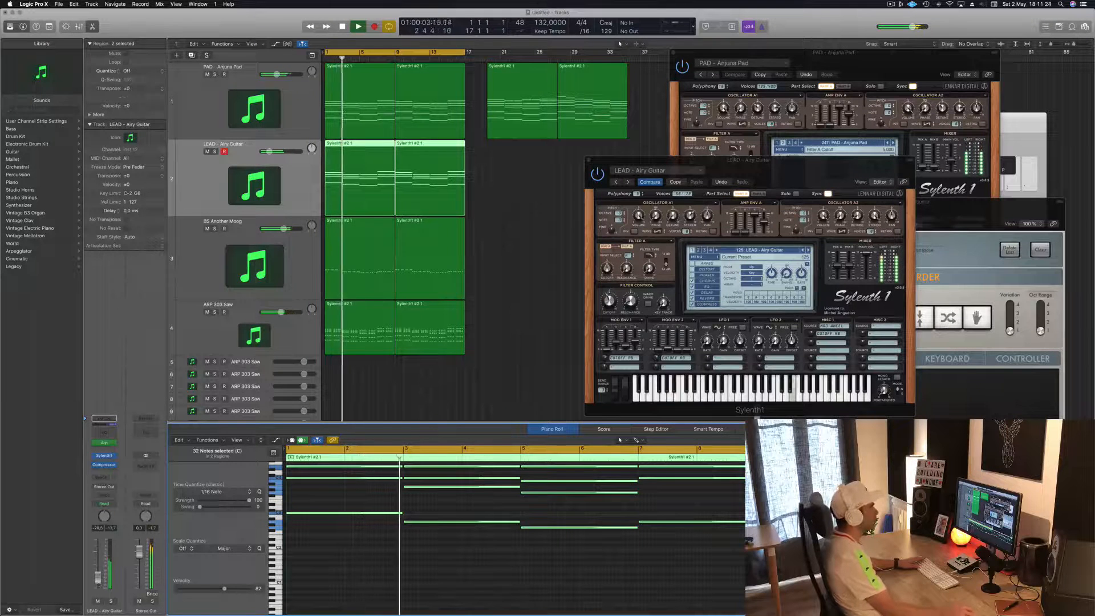
Audition the following lead presets, settle on LEAD - Brazil 1, and raise the track's volume to about -12 dB.
click(808, 250)
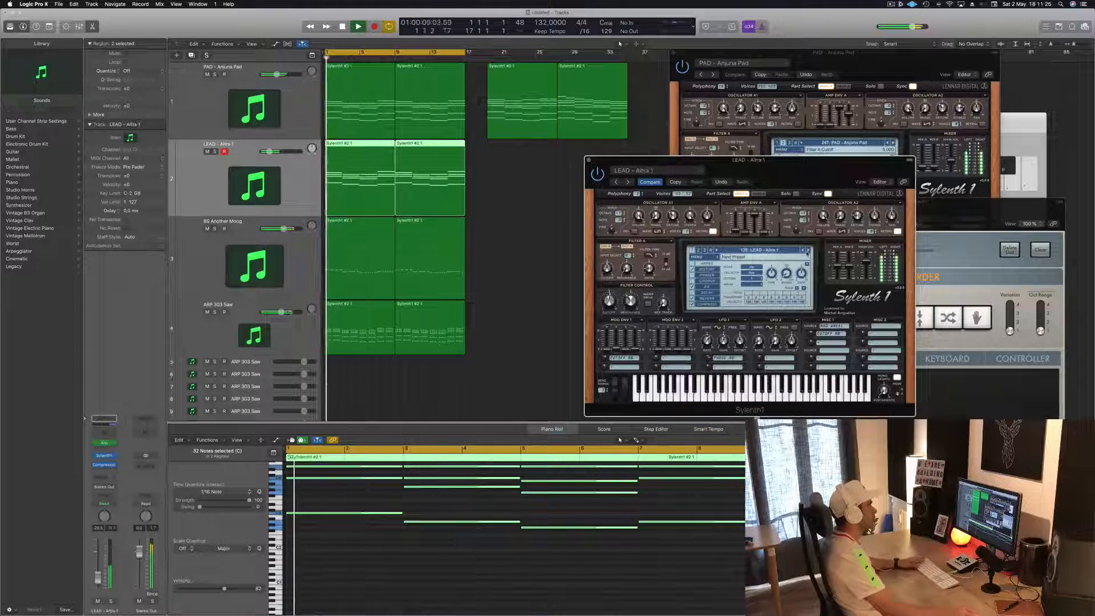
click(808, 250)
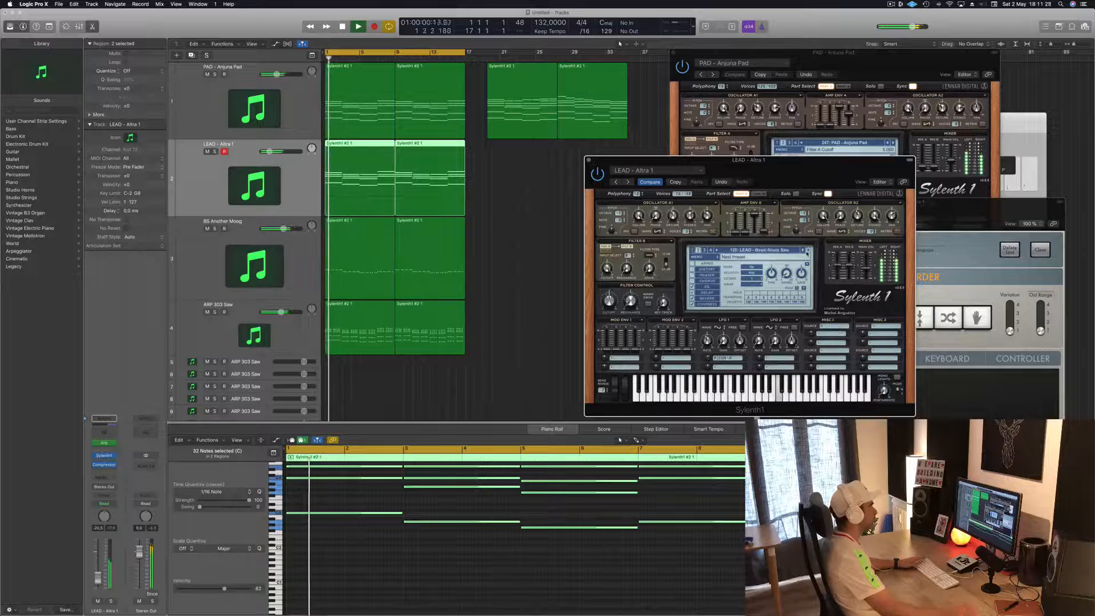
click(808, 249)
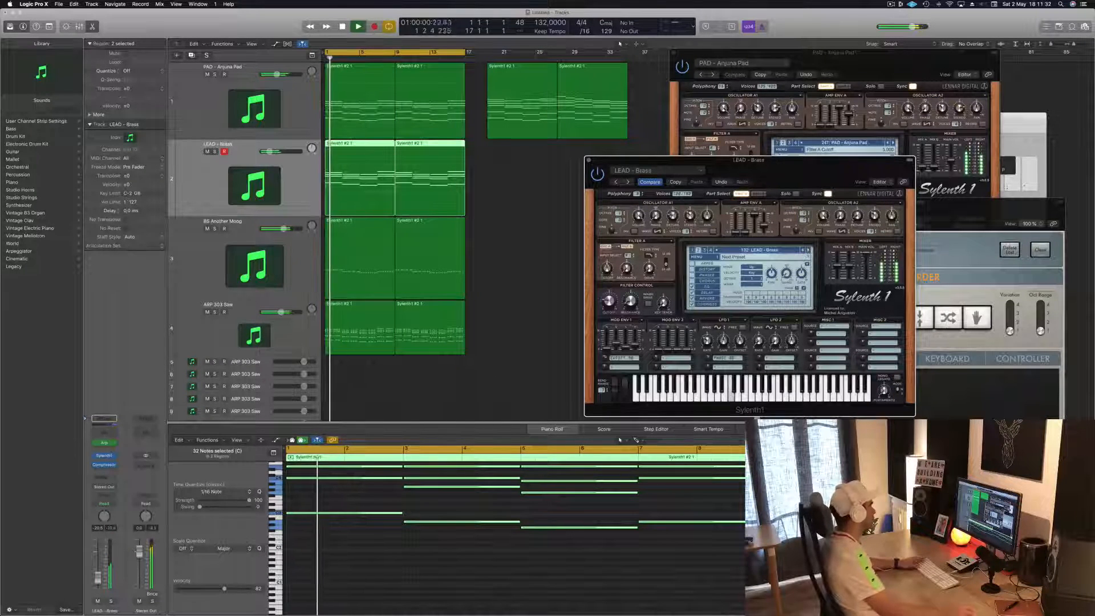
drag(98, 577, 101, 565)
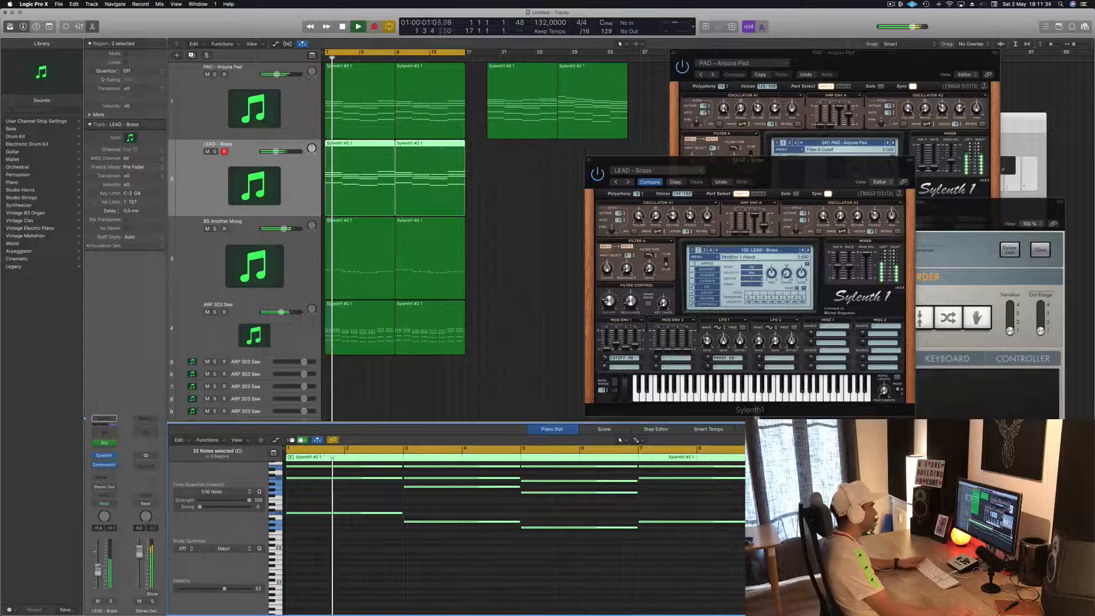
click(808, 249)
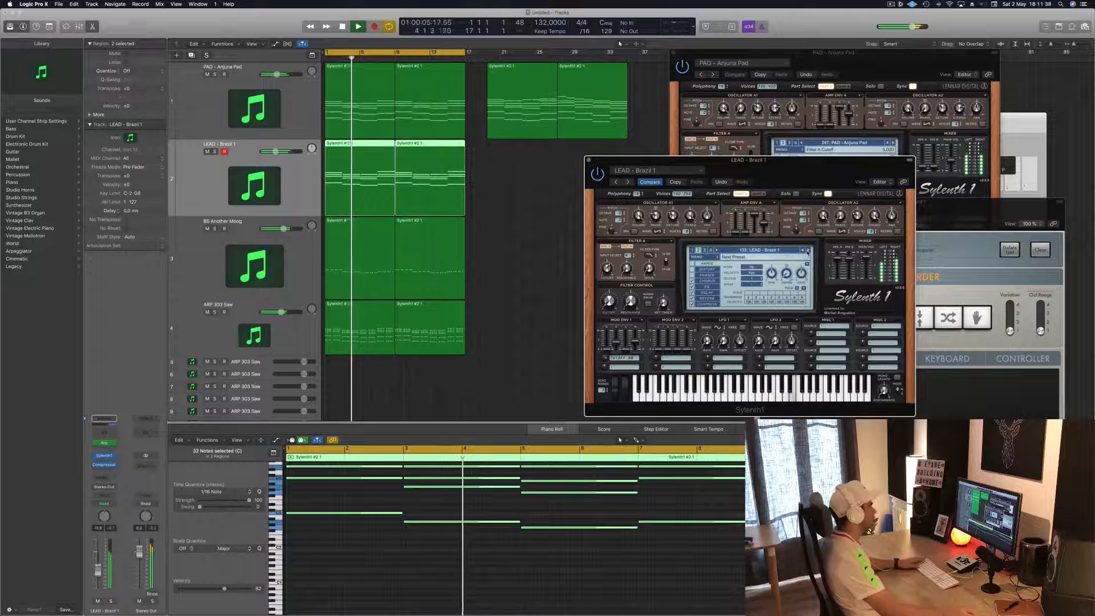
click(807, 249)
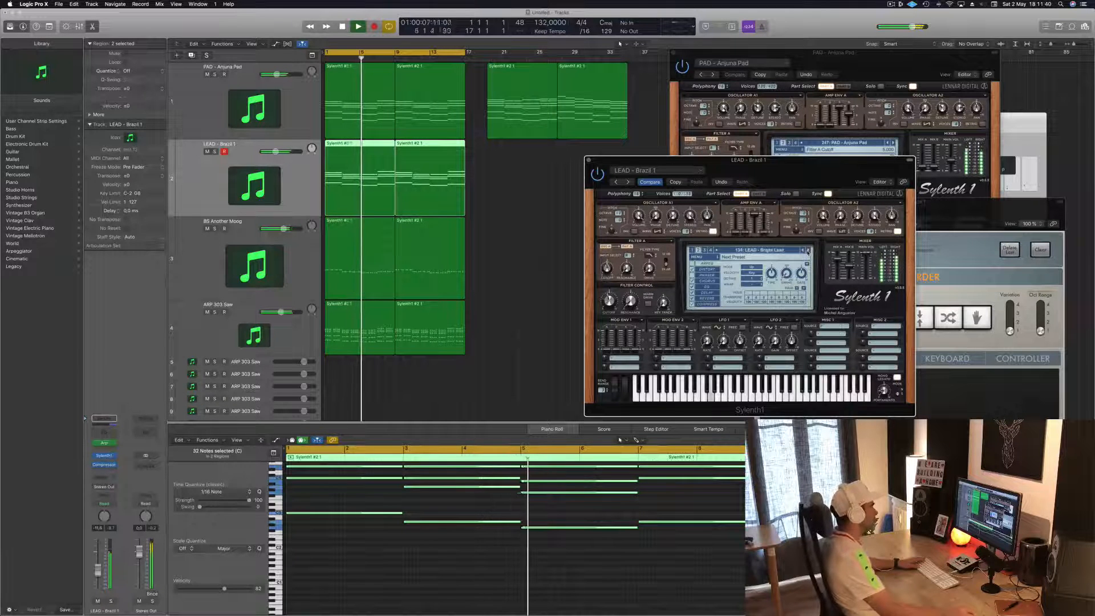
click(808, 250)
click(804, 250)
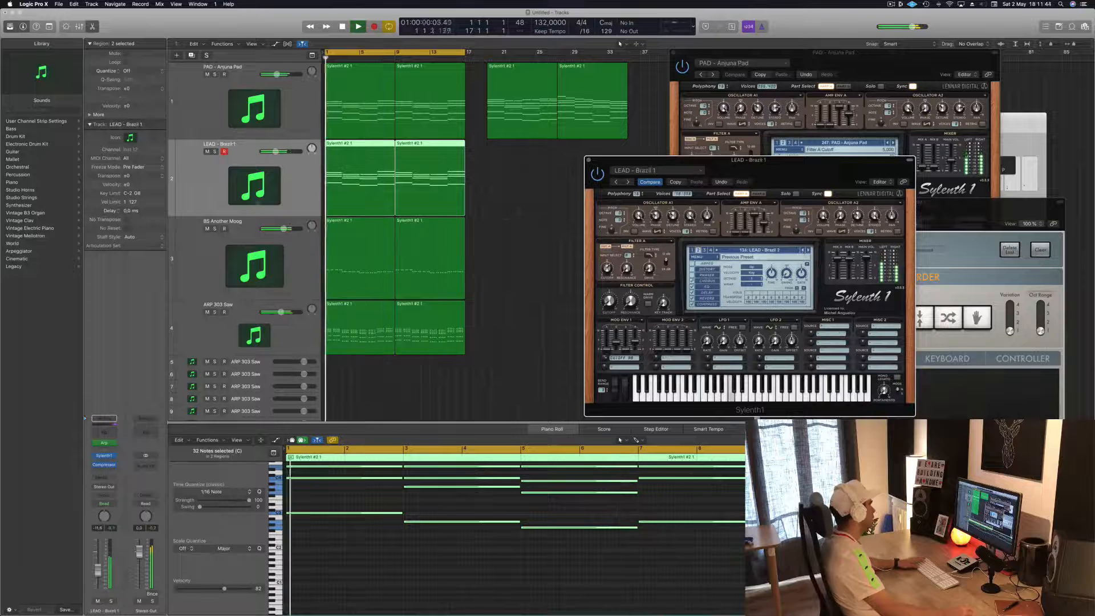
Adjust the filter cutoff of LEAD - Brazil 1 during playback and lower the track's volume to about -22 dB.
click(69, 571)
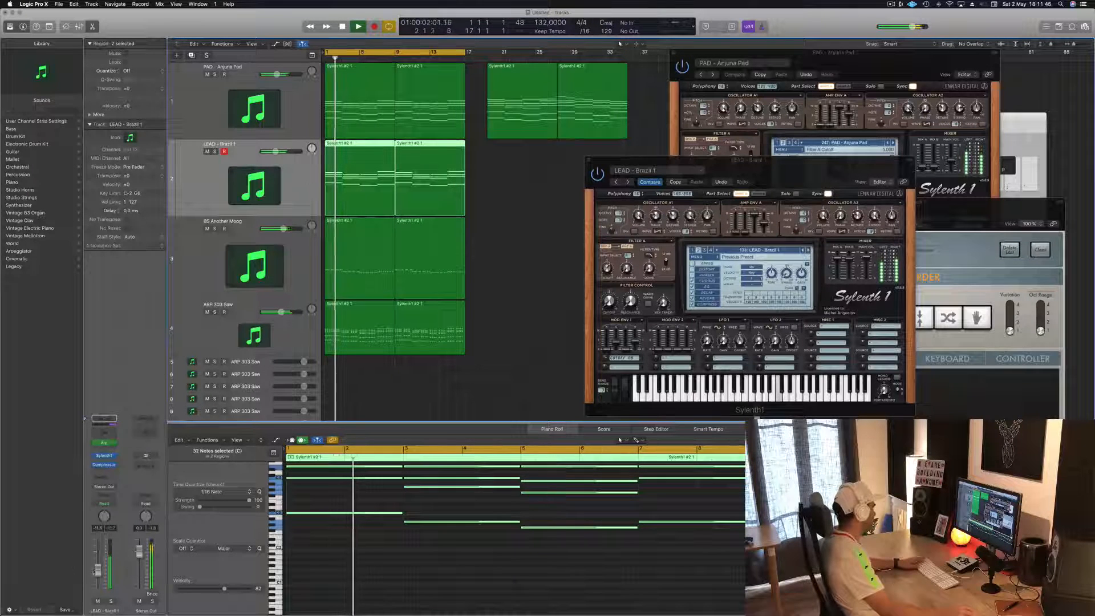
drag(97, 573, 98, 577)
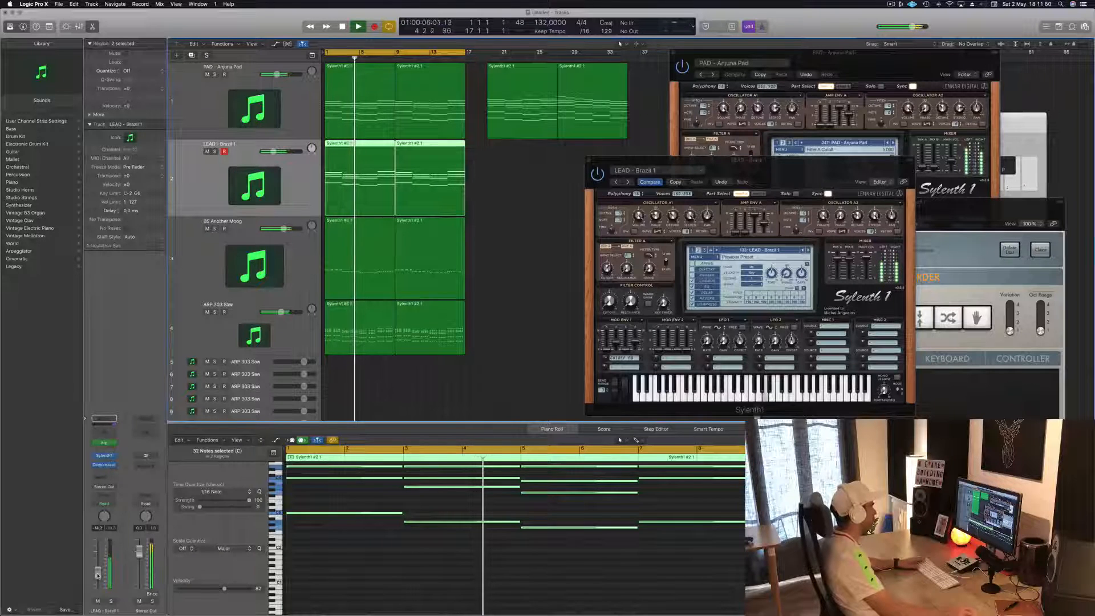
drag(784, 161, 725, 153)
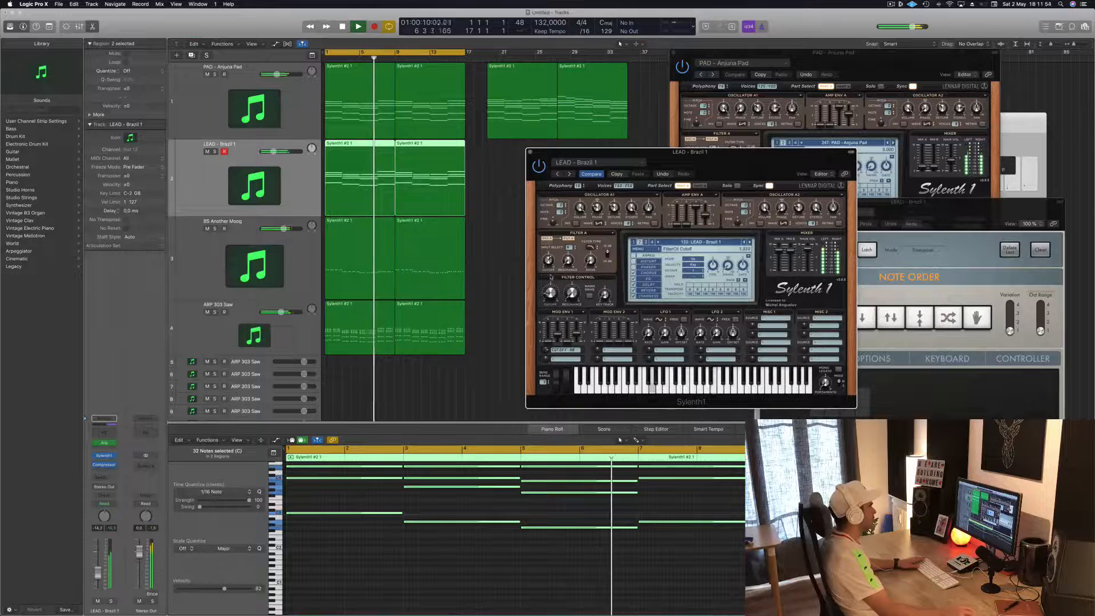
drag(552, 278, 550, 258)
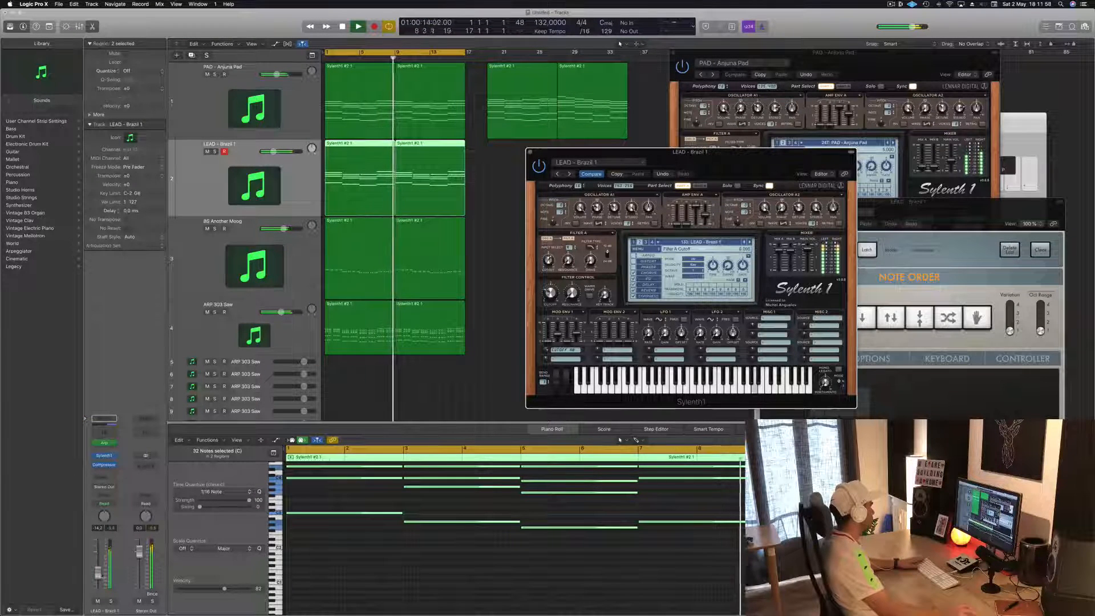
drag(99, 573, 98, 581)
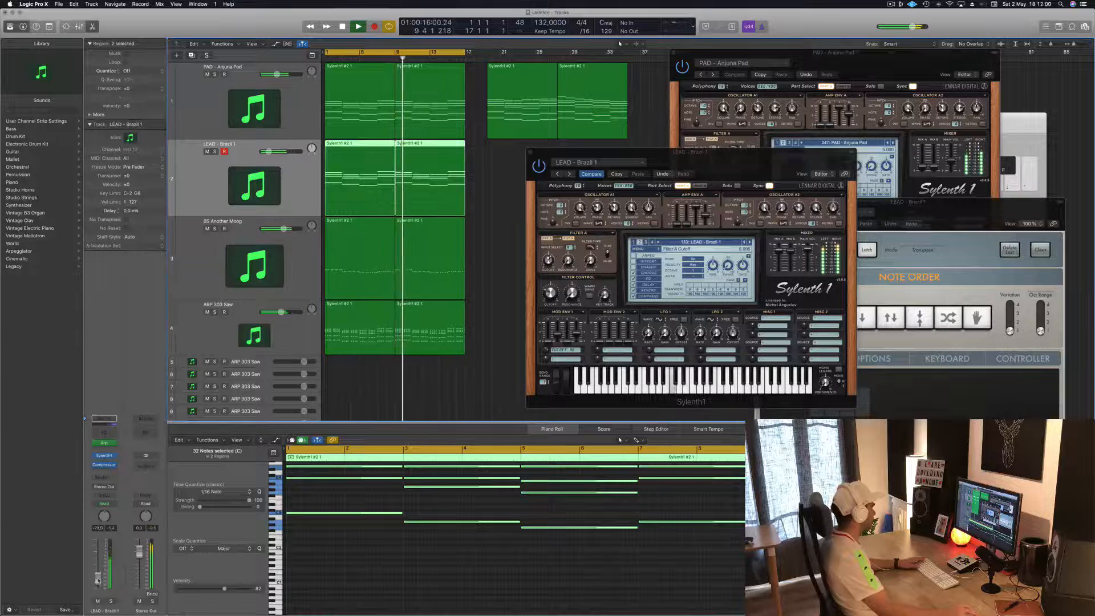
Turn off the LEAD - Brazil 1 compressor's auto gain, restart the loop and raise the track's volume to about -15 dB.
click(104, 465)
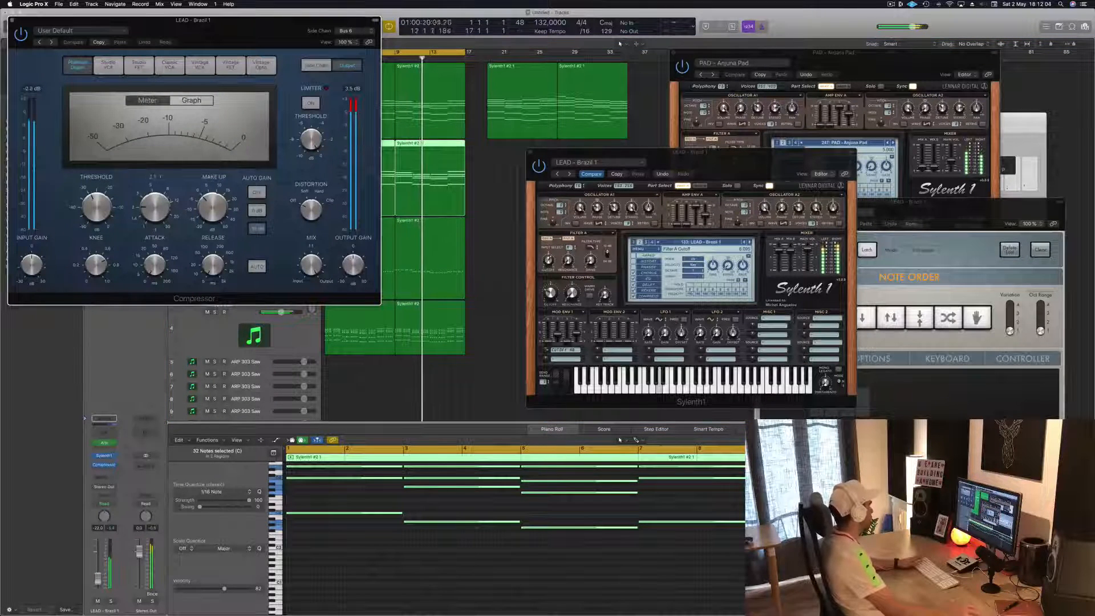
click(256, 192)
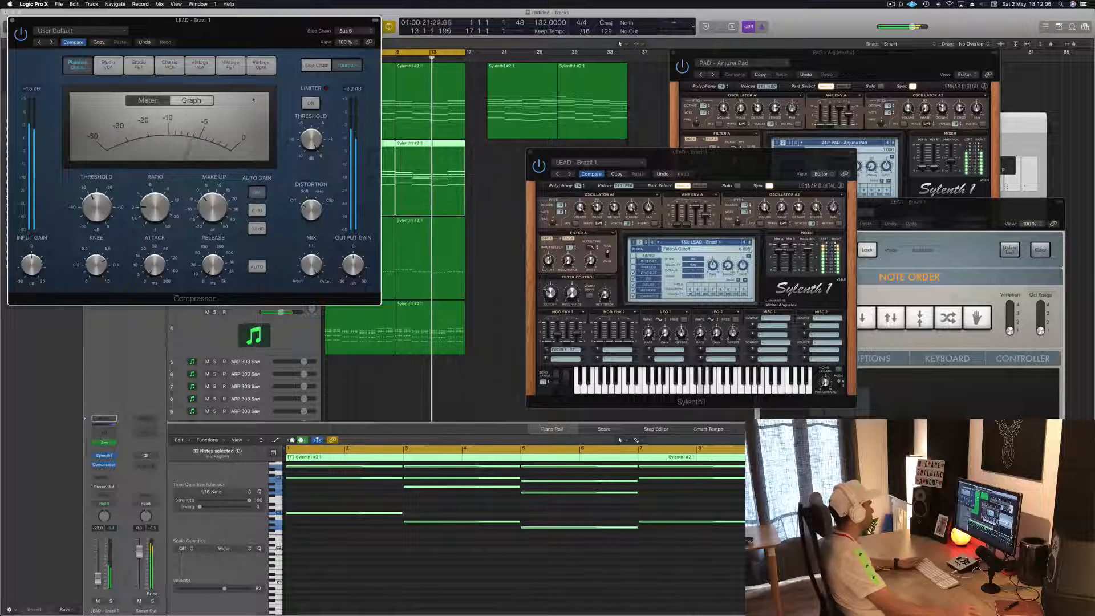
drag(273, 40, 1070, 196)
key(space)
key(space)
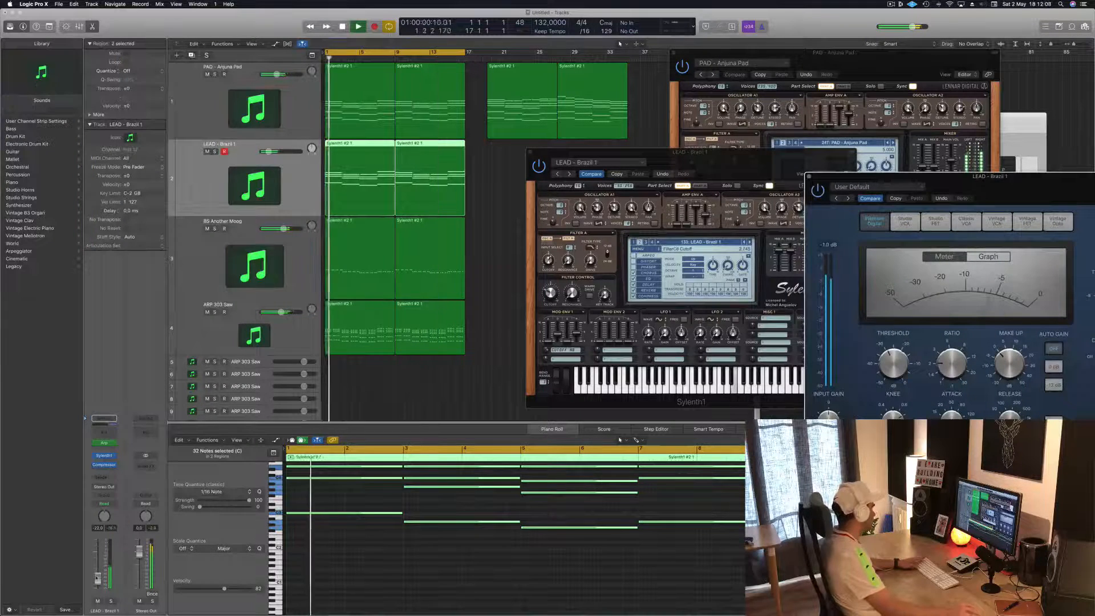
drag(98, 580, 98, 569)
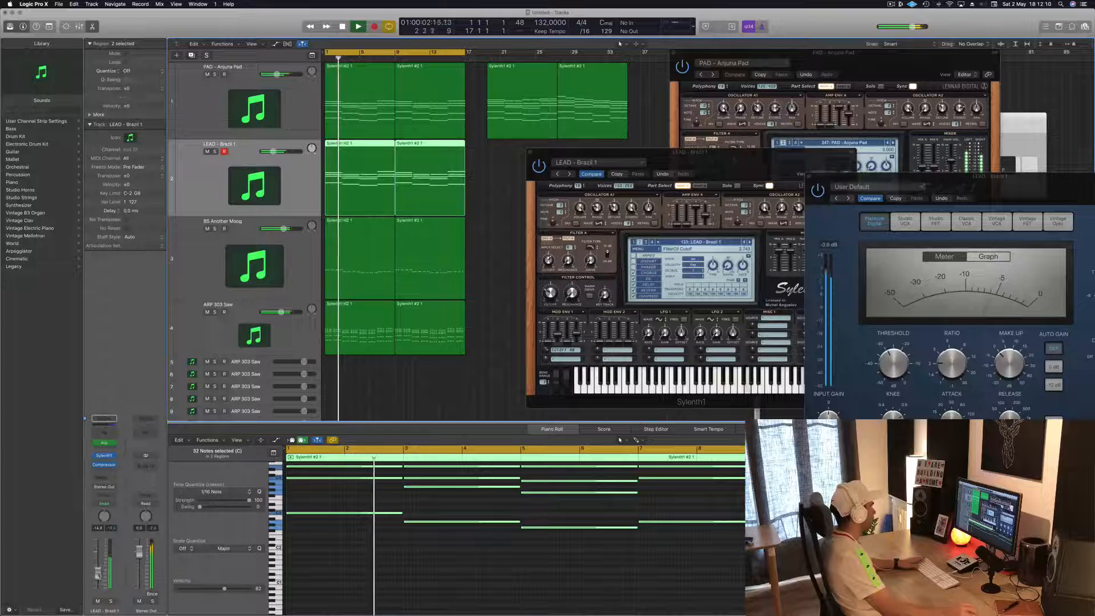
Adjust the LEAD - Brazil 1 compressor's threshold, set its ratio to about 4.4:1 and close the plug-in.
drag(980, 206, 739, 229)
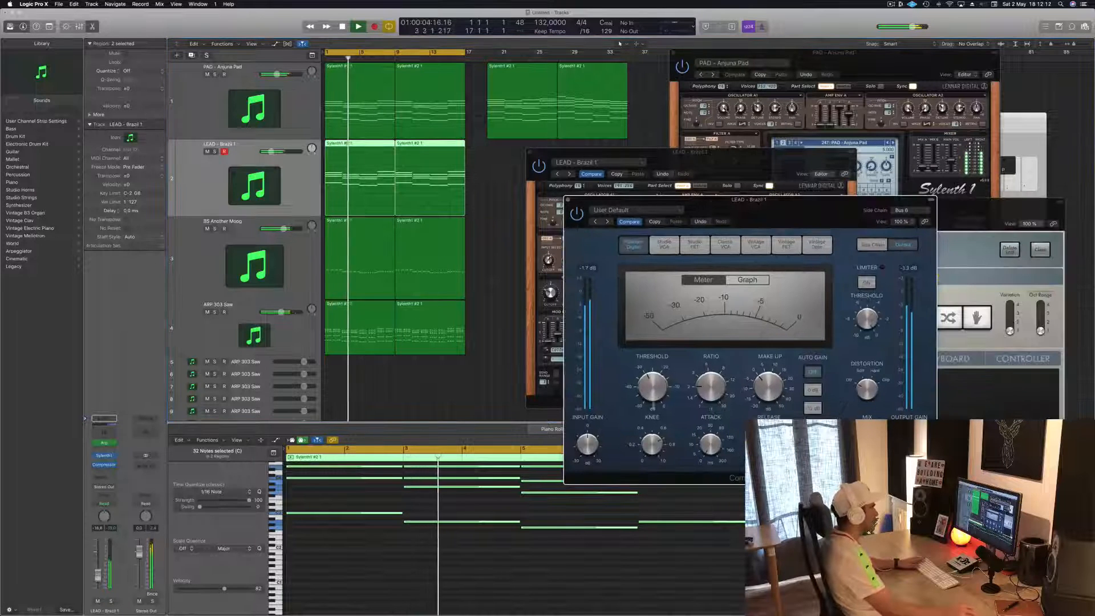
drag(654, 396, 654, 405)
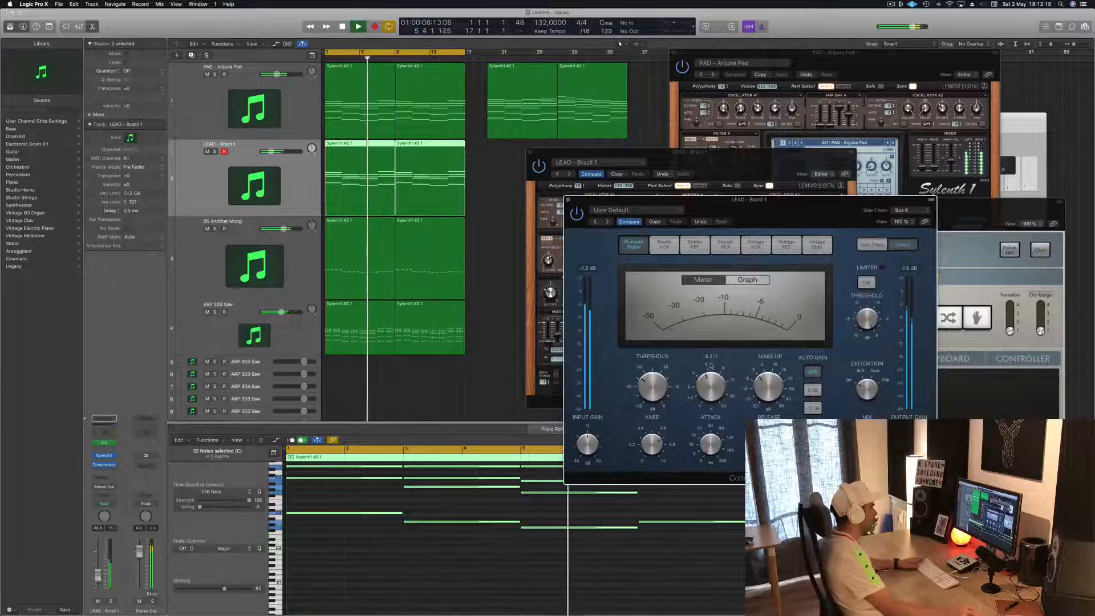
key(space)
click(568, 199)
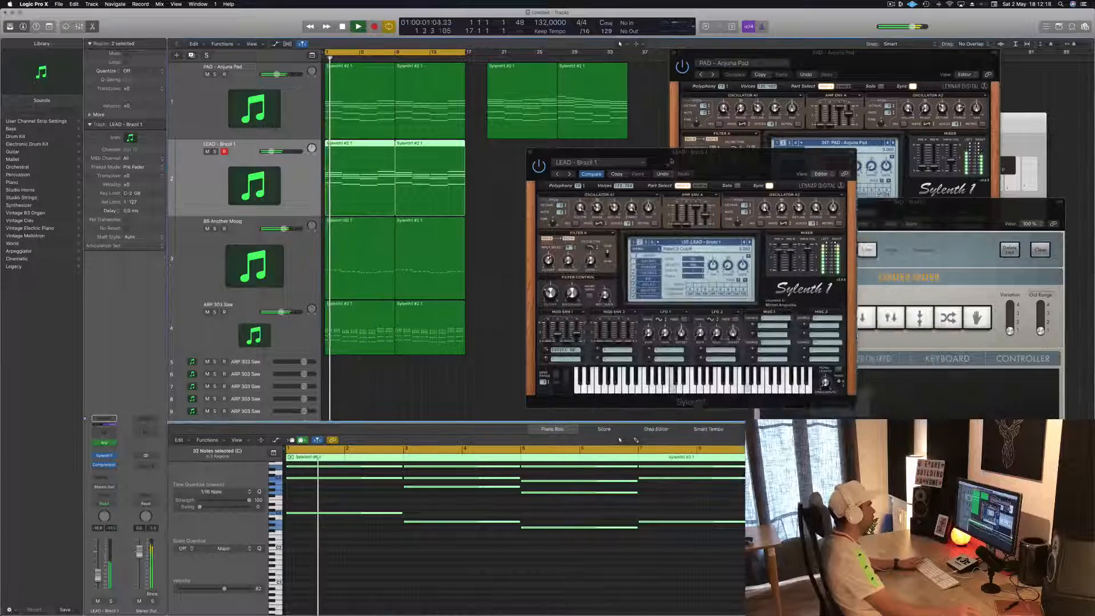
Replay the loop, set the LEAD - Brazil 1 track's volume to about -16 dB and close its Sylenth1 window.
drag(593, 152, 666, 121)
key(space)
key(space)
drag(98, 577, 98, 576)
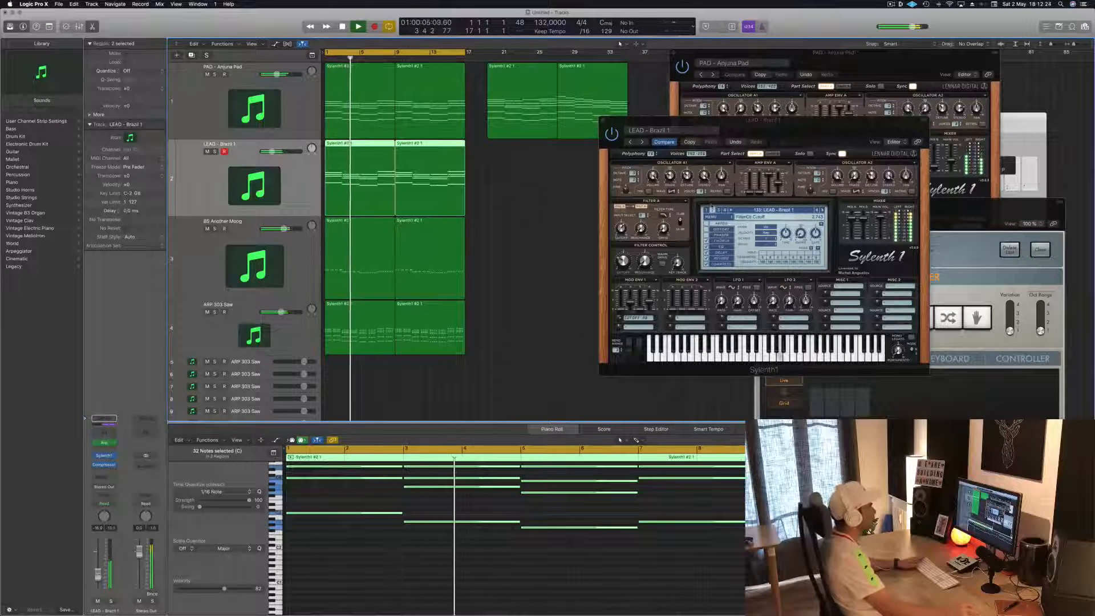
drag(821, 124, 762, 137)
key(space)
key(space)
click(545, 134)
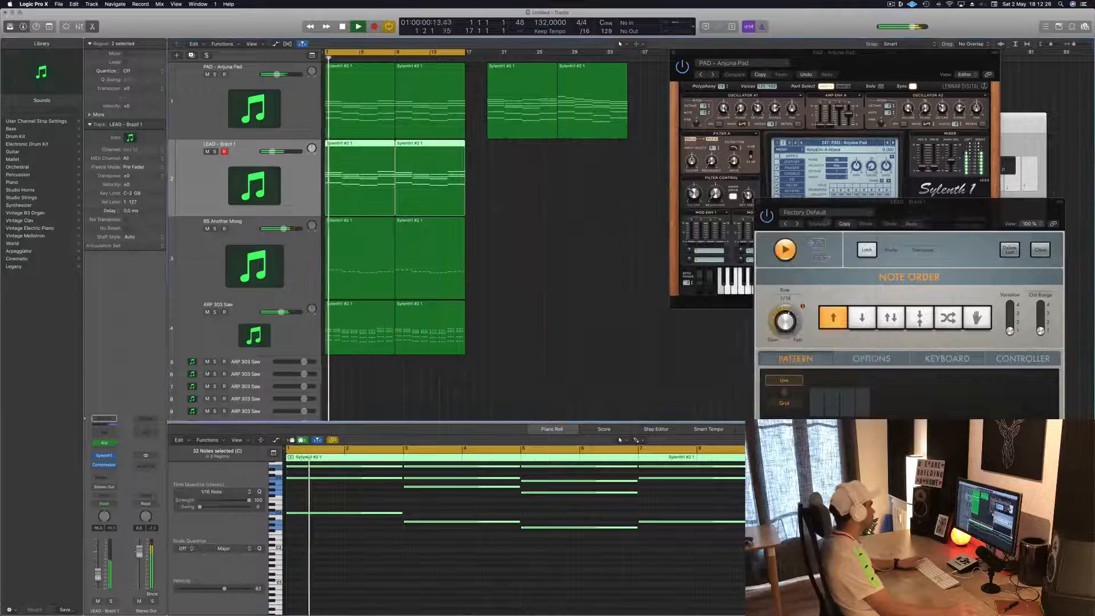
key(space)
key(space)
Add a Channel EQ to the ARP 303 Saw track with a low cut at 124 Hz, and close it.
click(294, 341)
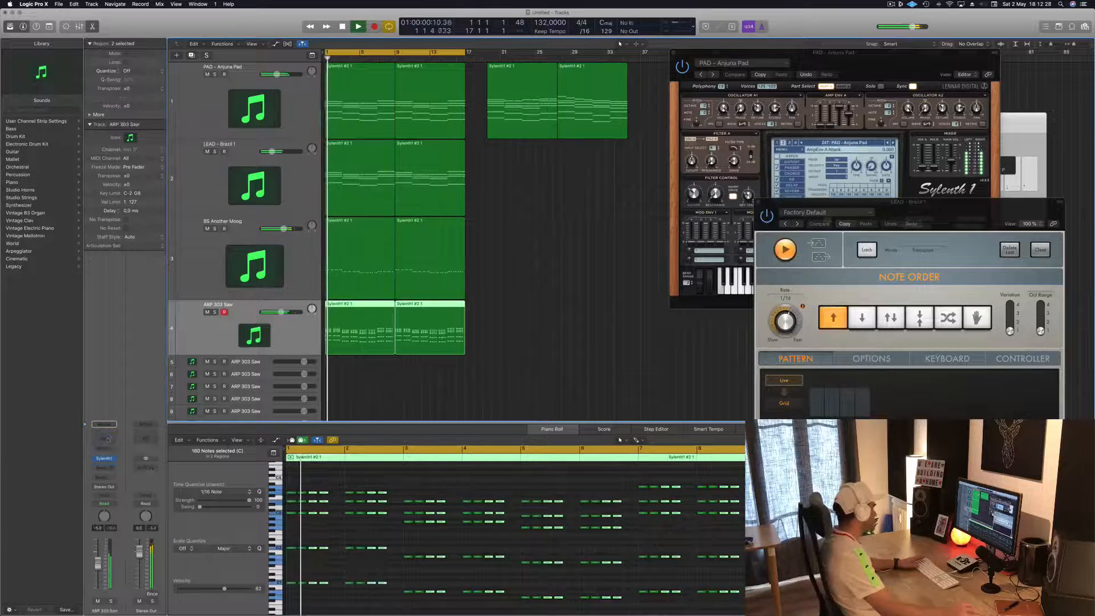
click(105, 437)
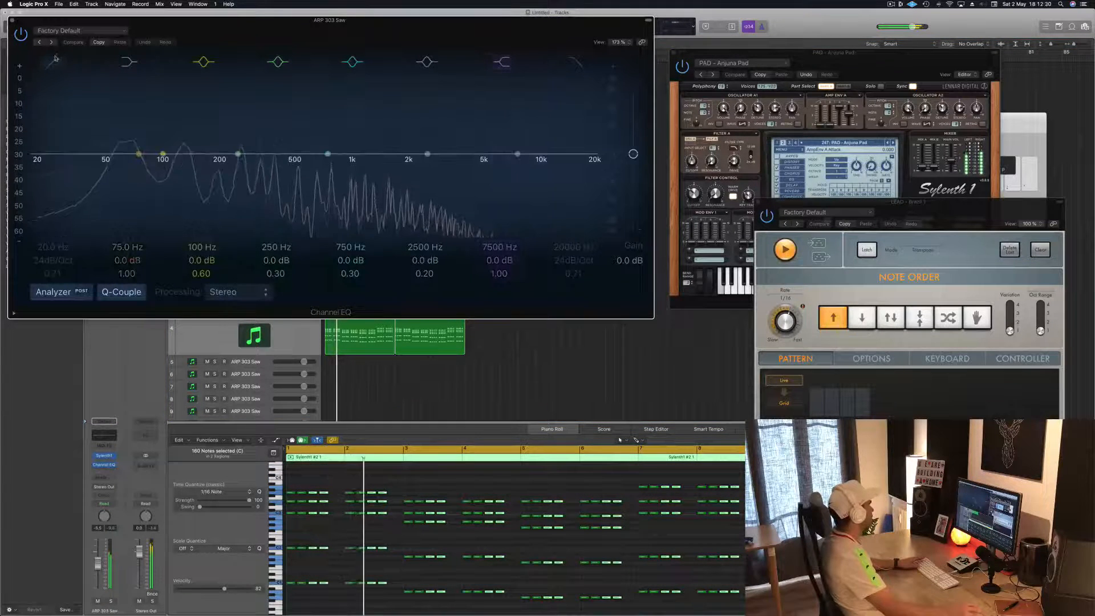
drag(38, 161, 201, 161)
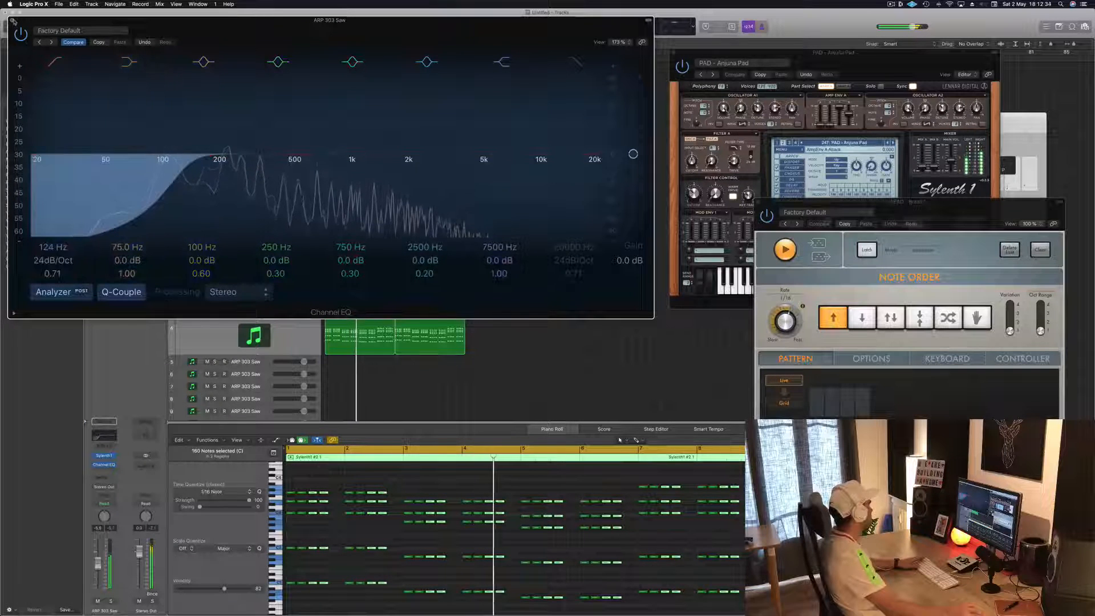
click(11, 20)
key(Return)
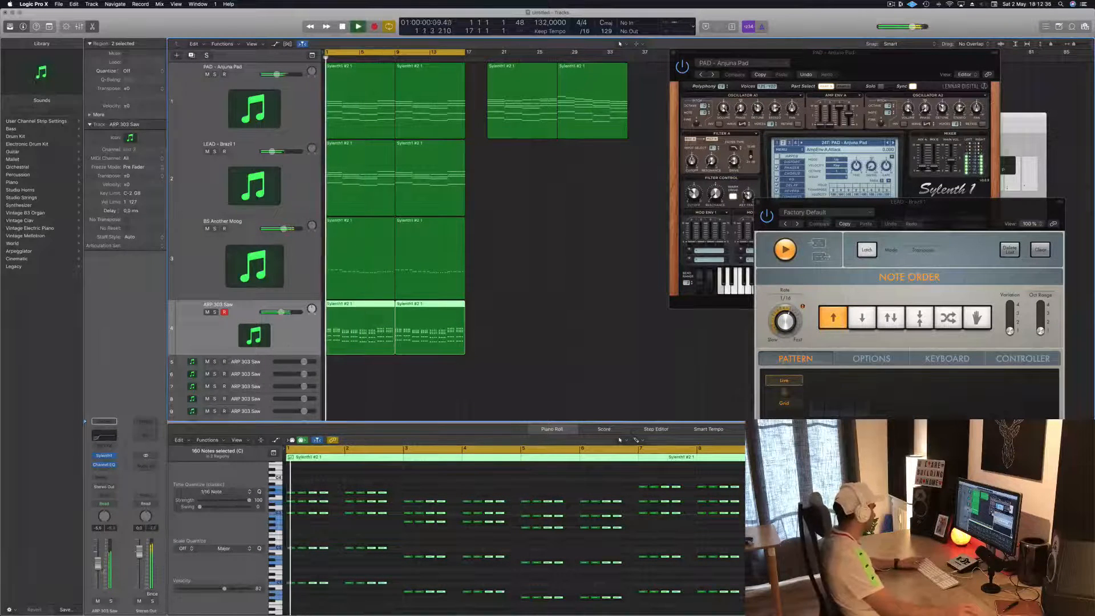
Restart the loop, adjust the ARP 303 Saw track's volume, close the ARP 303 Saw and Anjuna Pad Sylenth1 windows and deselect the regions.
key(Return)
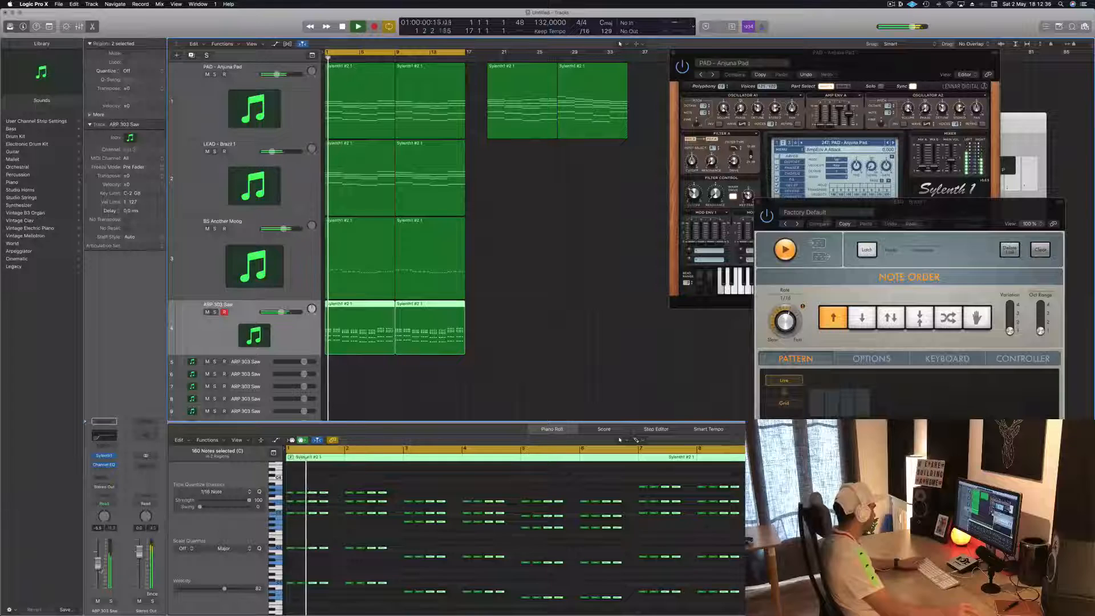
click(104, 456)
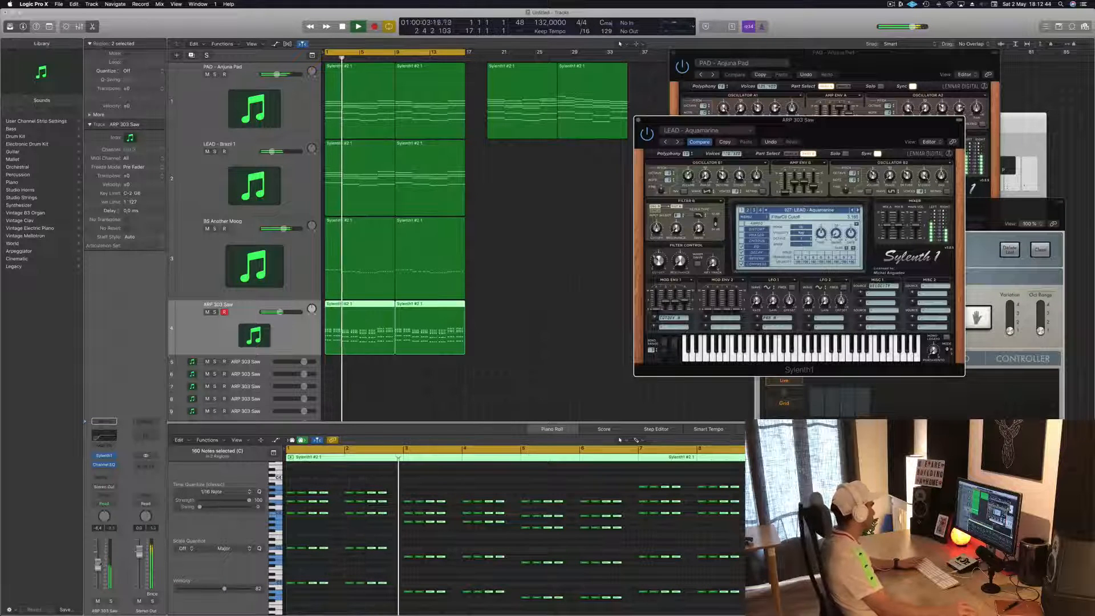
click(98, 565)
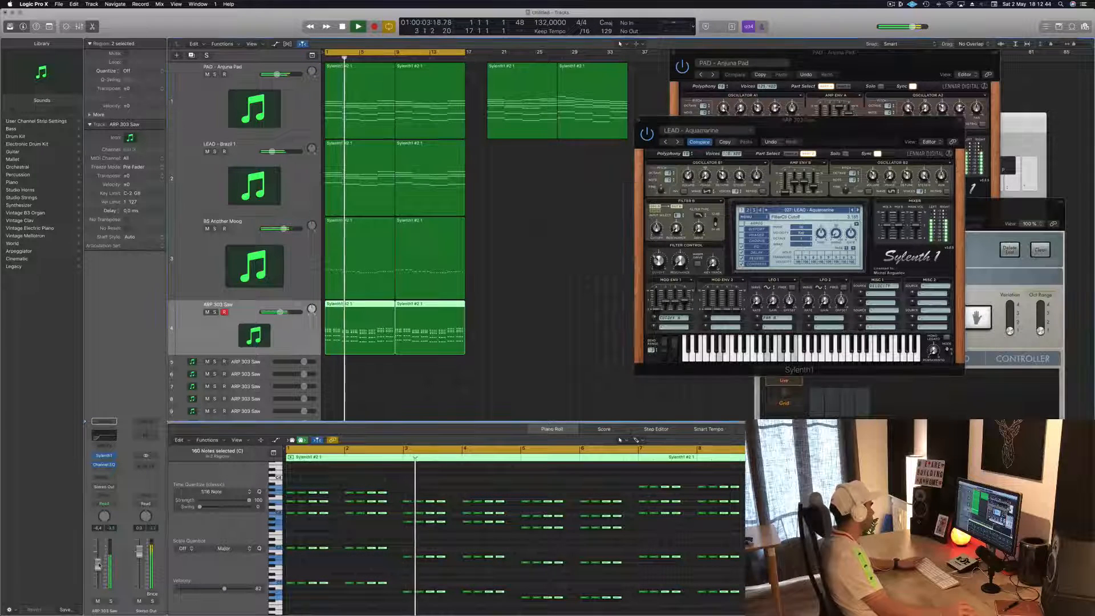
click(640, 118)
drag(677, 53, 707, 63)
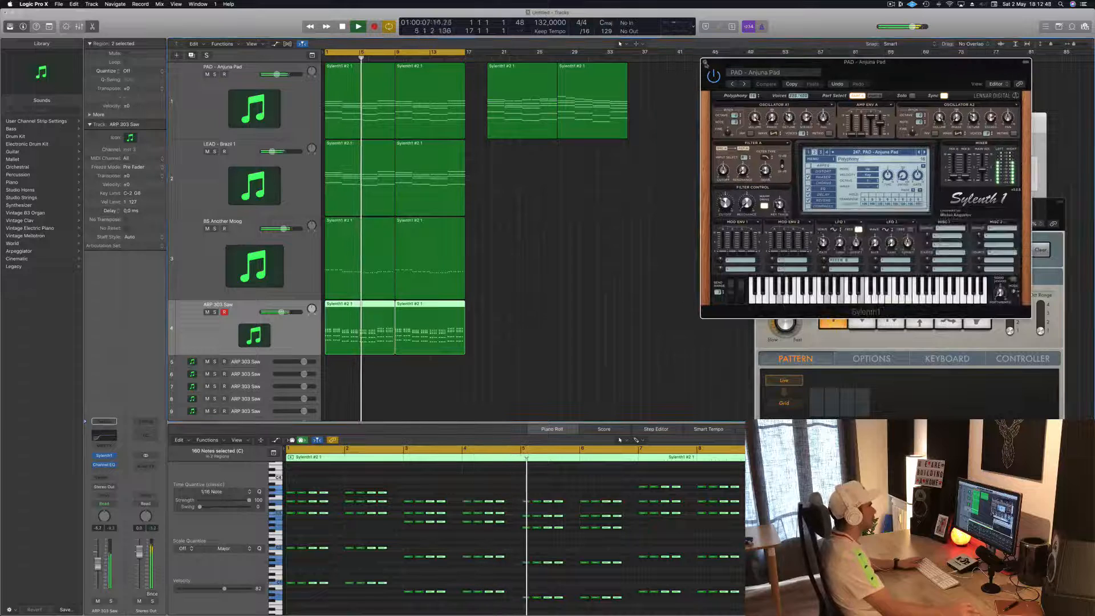
click(705, 62)
click(540, 257)
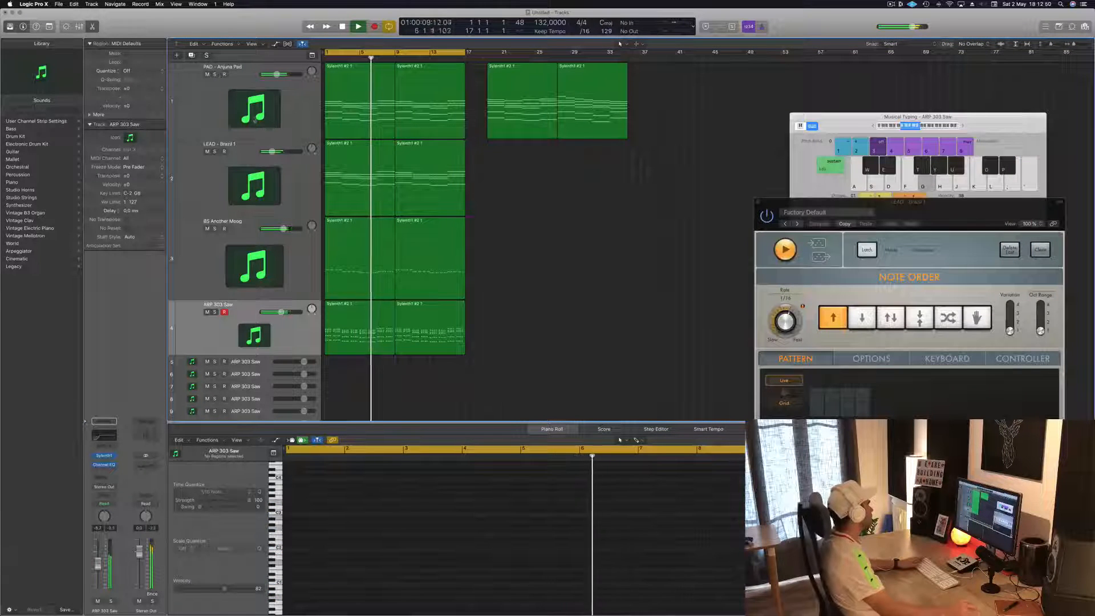
Listen to the PAD - Anjuna Pad track on its own, take it out of solo and restart the loop.
click(217, 86)
click(215, 75)
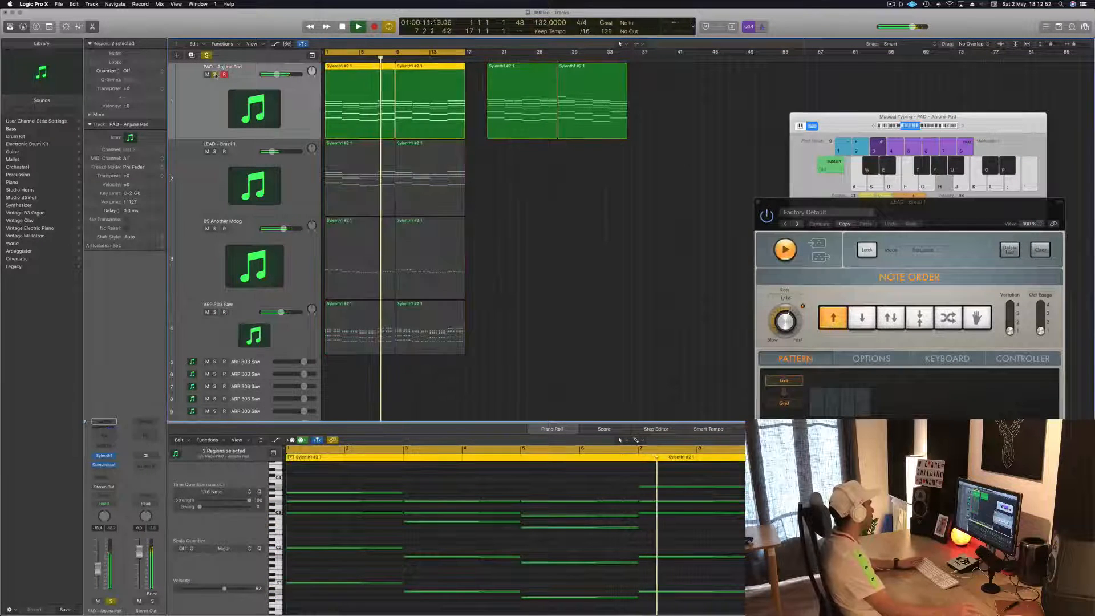
click(216, 75)
key(Return)
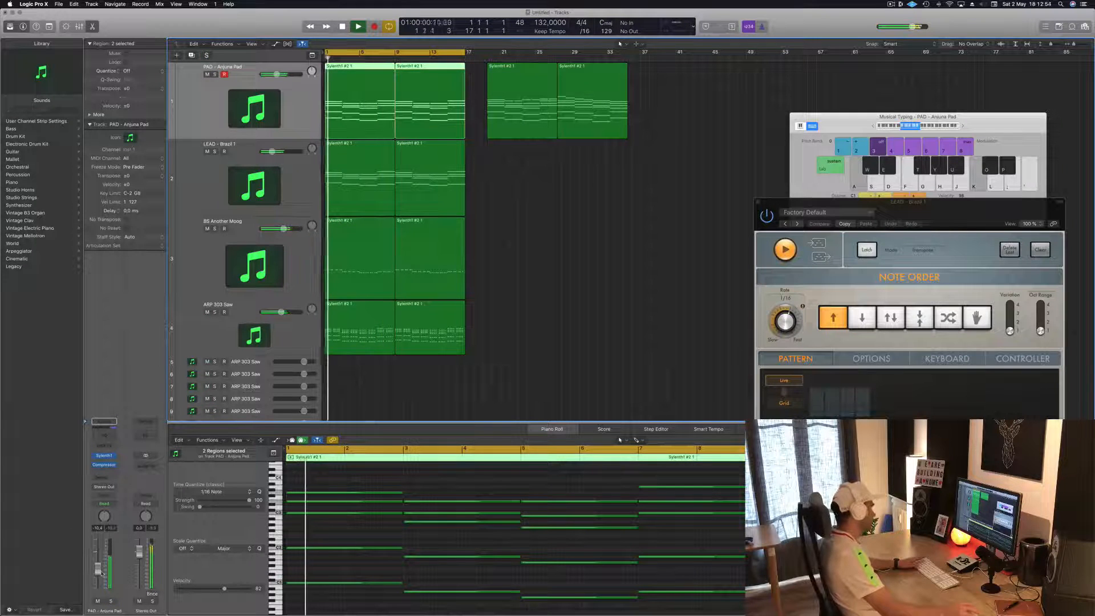
Add a Channel EQ to the PAD - Anjuna Pad track with a low cut between 100 and 200 Hz, close it and replay the loop.
click(106, 440)
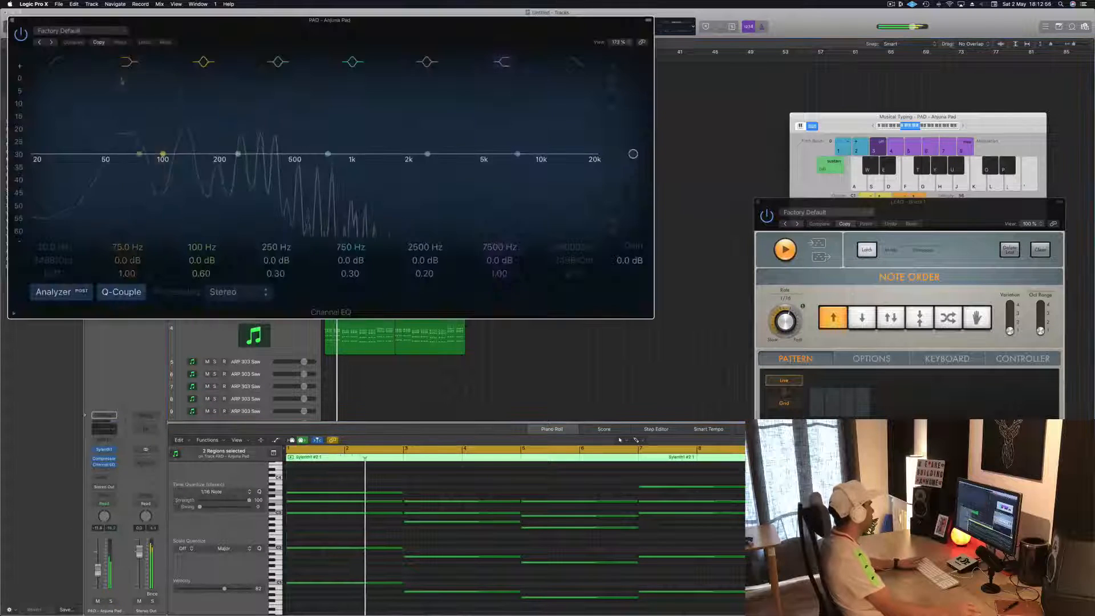
click(54, 62)
drag(65, 144, 223, 139)
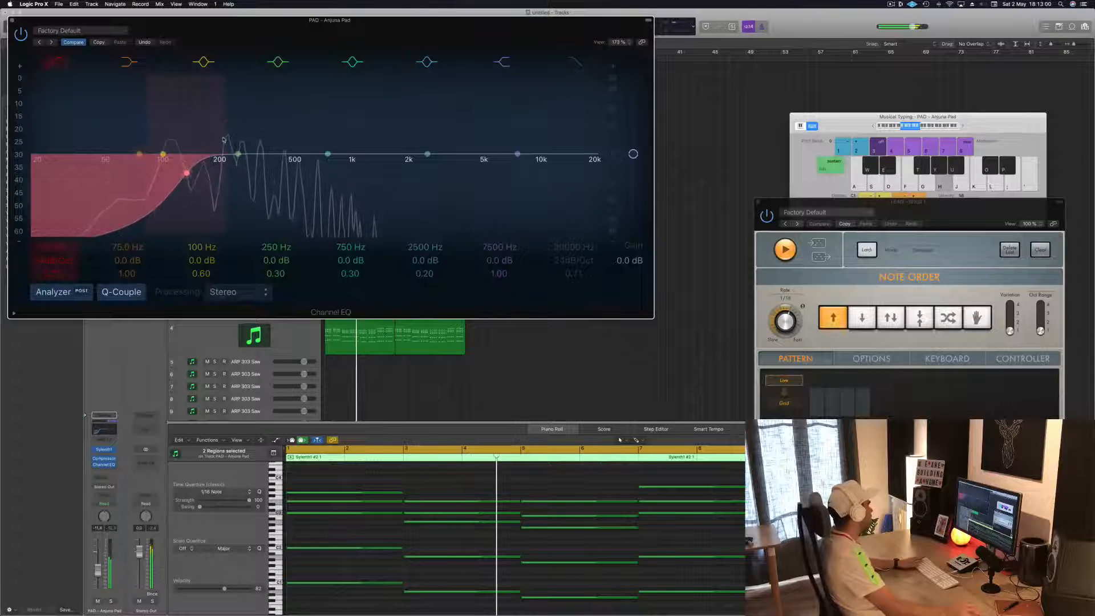
click(12, 20)
key(Return)
Move the BS Another Moog track below ARP 303 Saw and LEAD - Brazil 1 to the top, and shrink the track heights.
drag(297, 269, 263, 296)
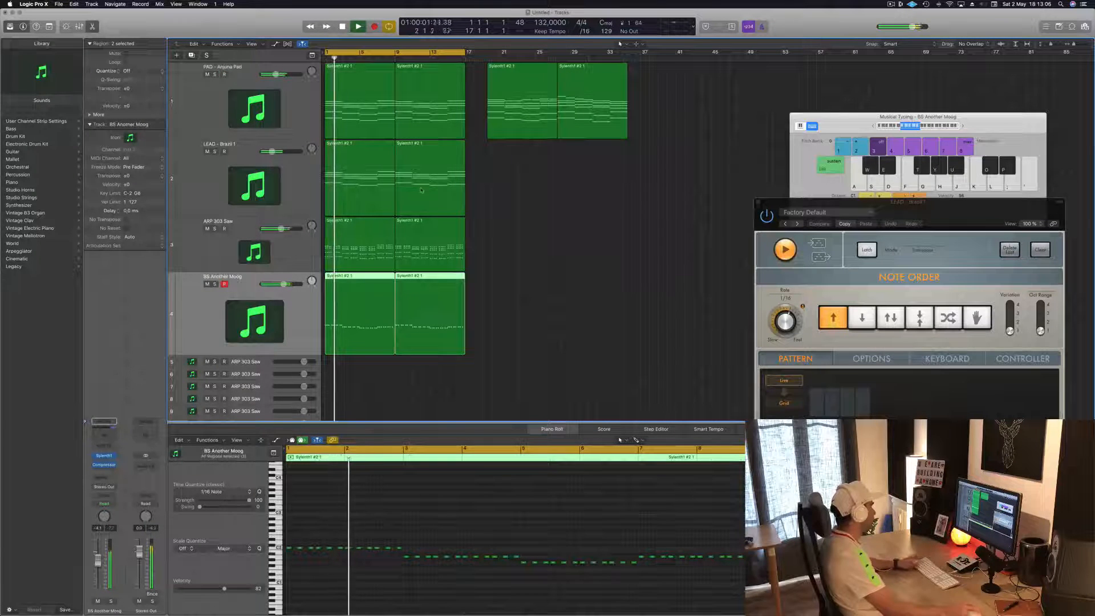
key(Return)
drag(298, 184, 305, 92)
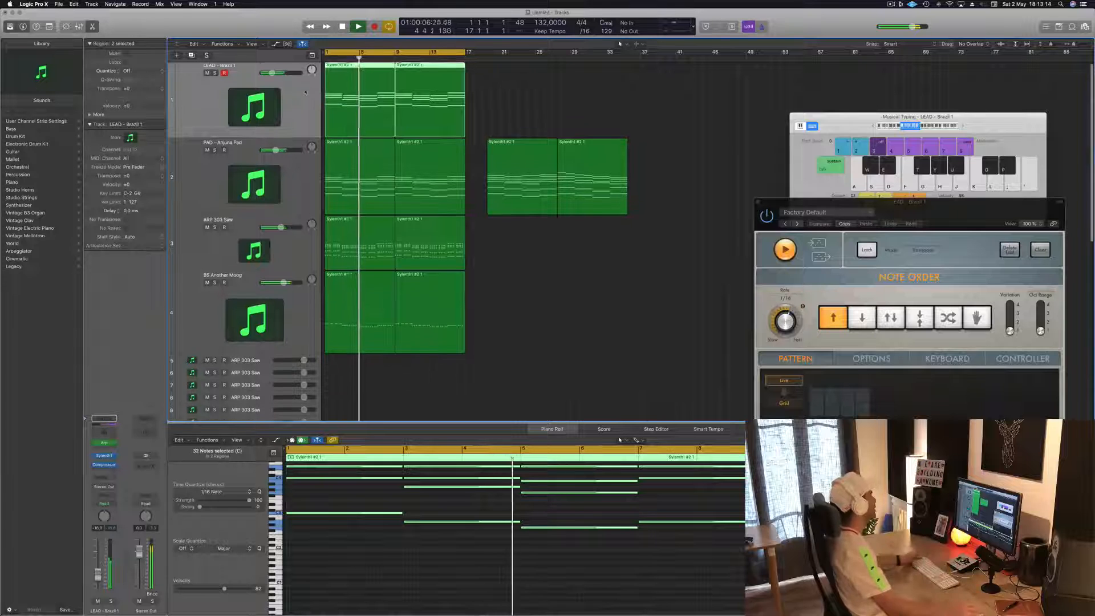
scroll(531, 287, down, 2)
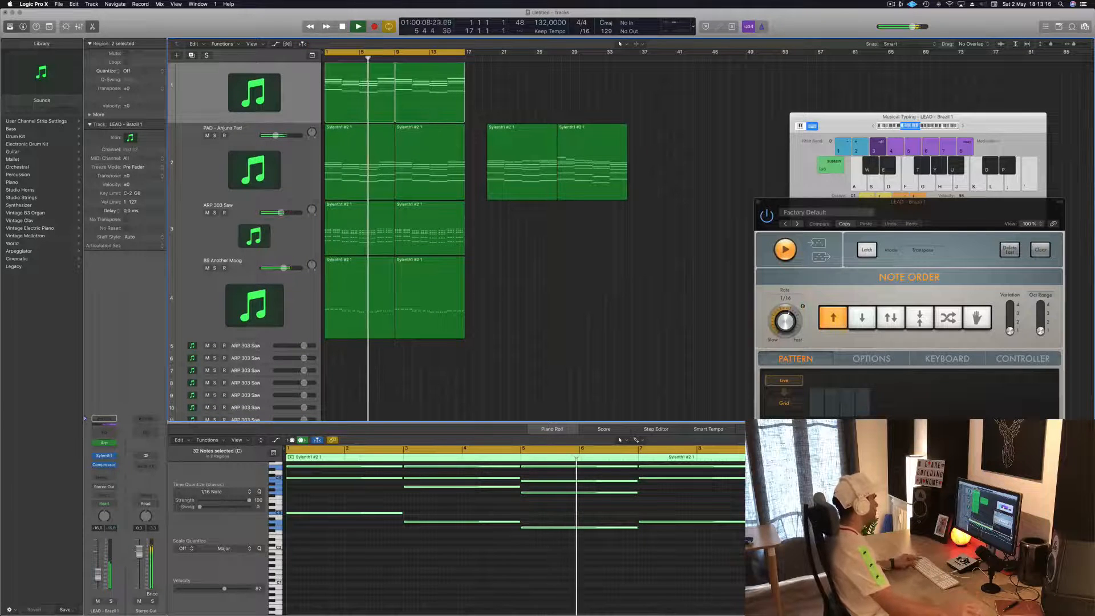
key(super+Up)
key(super+Up)
key(super+Up)
key(super+Up)
key(super+Up)
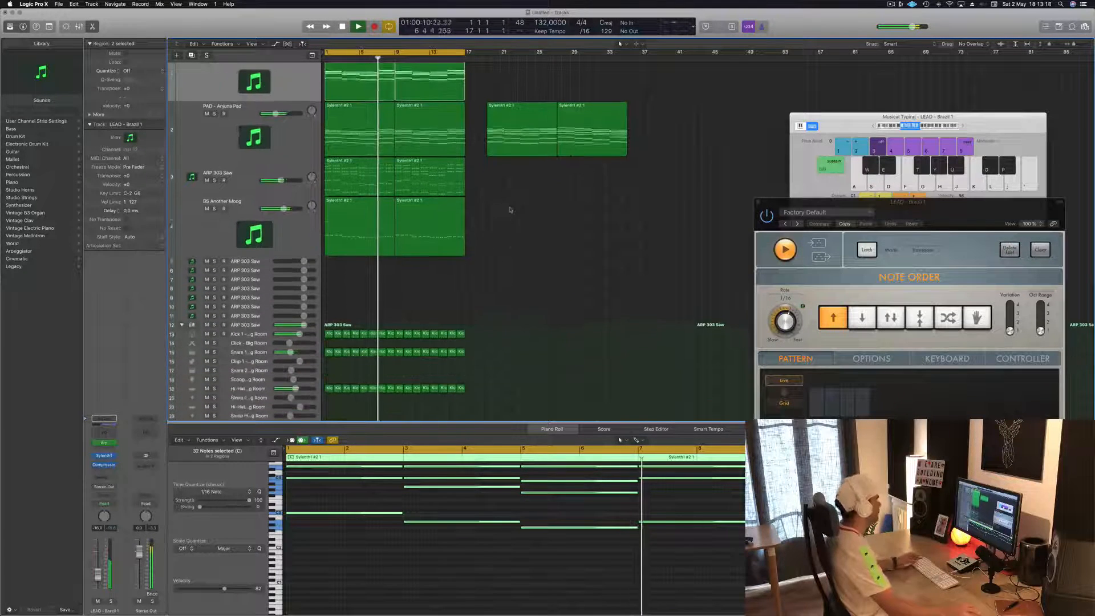
scroll(536, 247, up, 2)
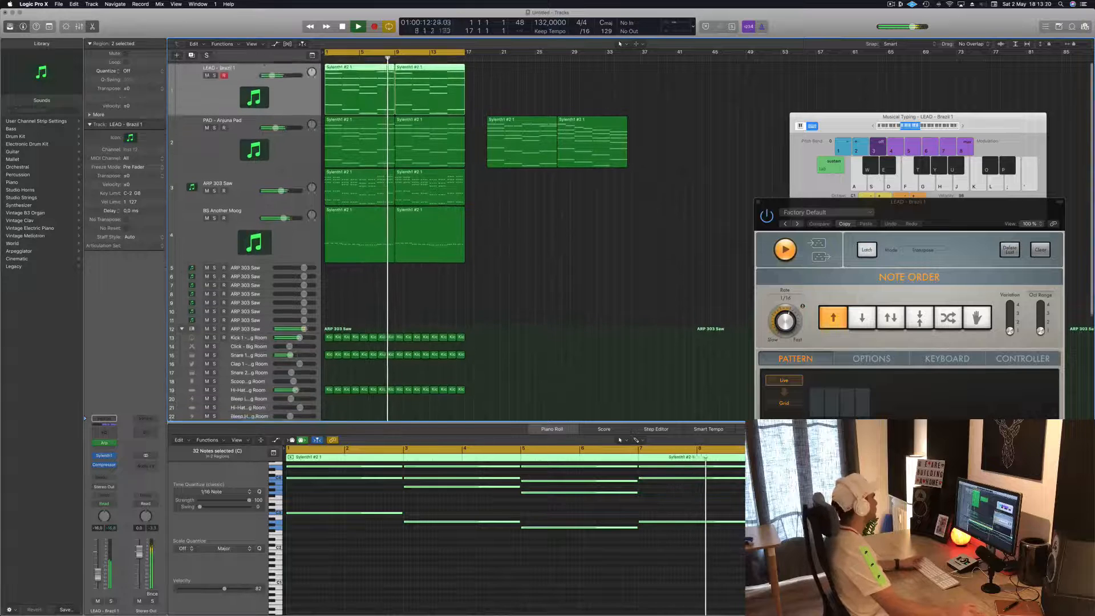
Check the LEAD - Brazil 1 track in solo and give it a send to Bus 5.
click(214, 74)
click(214, 74)
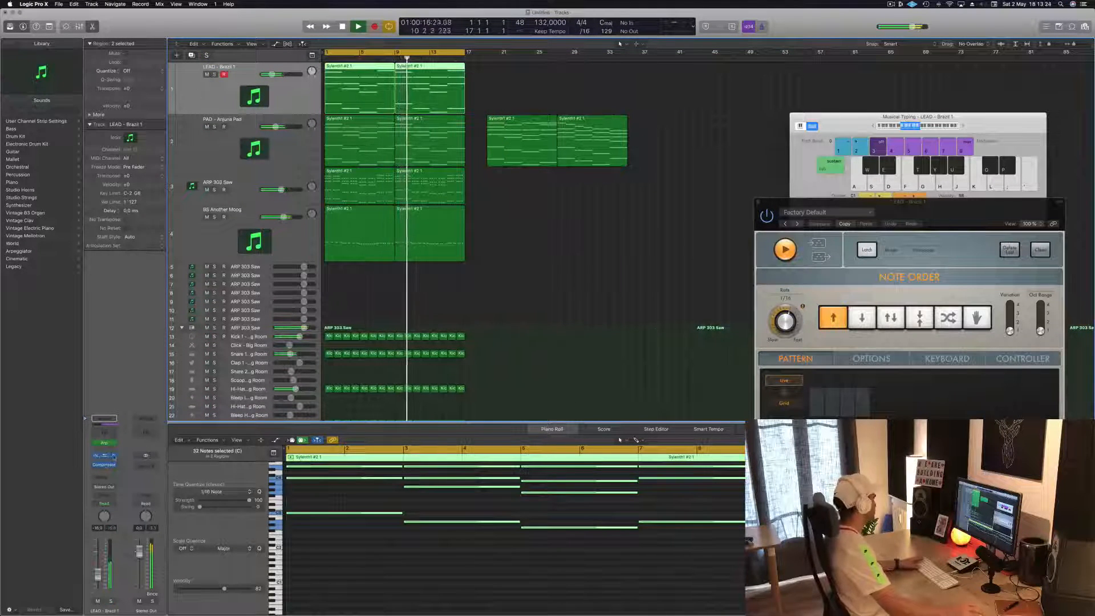
click(102, 478)
mouse_move(123, 490)
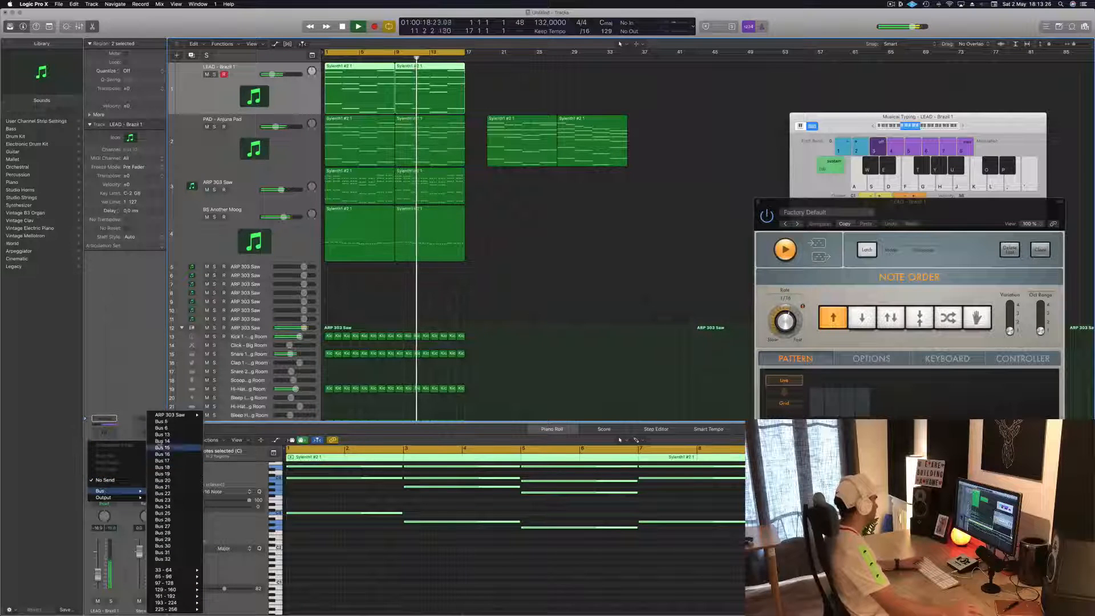
click(172, 423)
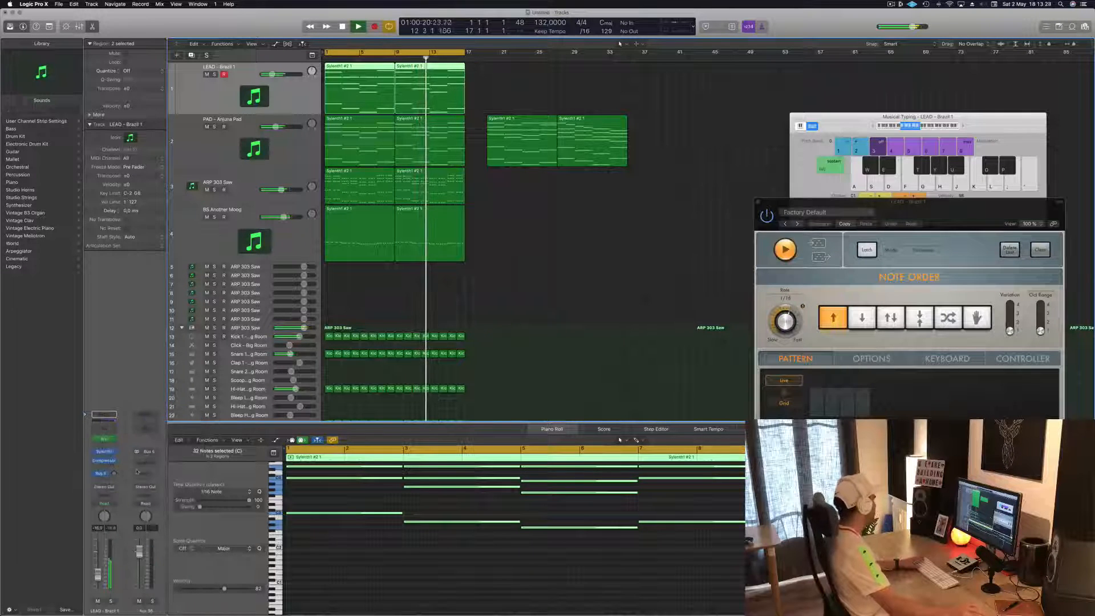
Add a stereo SilverVerb to the Bus 5 aux channel, load its grandiose preset and close the plug-in.
click(148, 465)
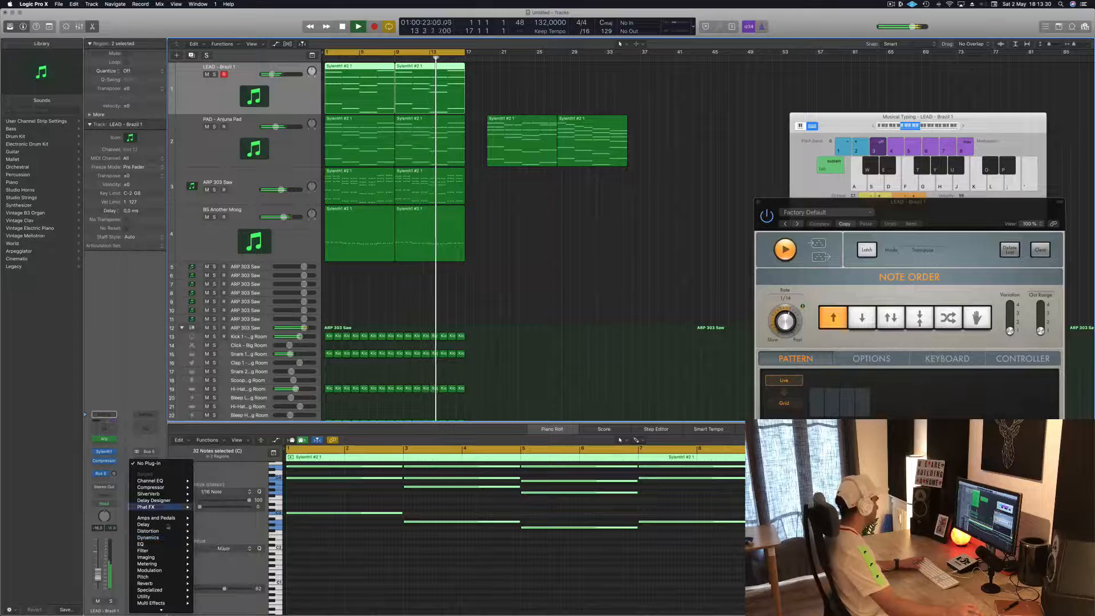
mouse_move(166, 494)
click(207, 495)
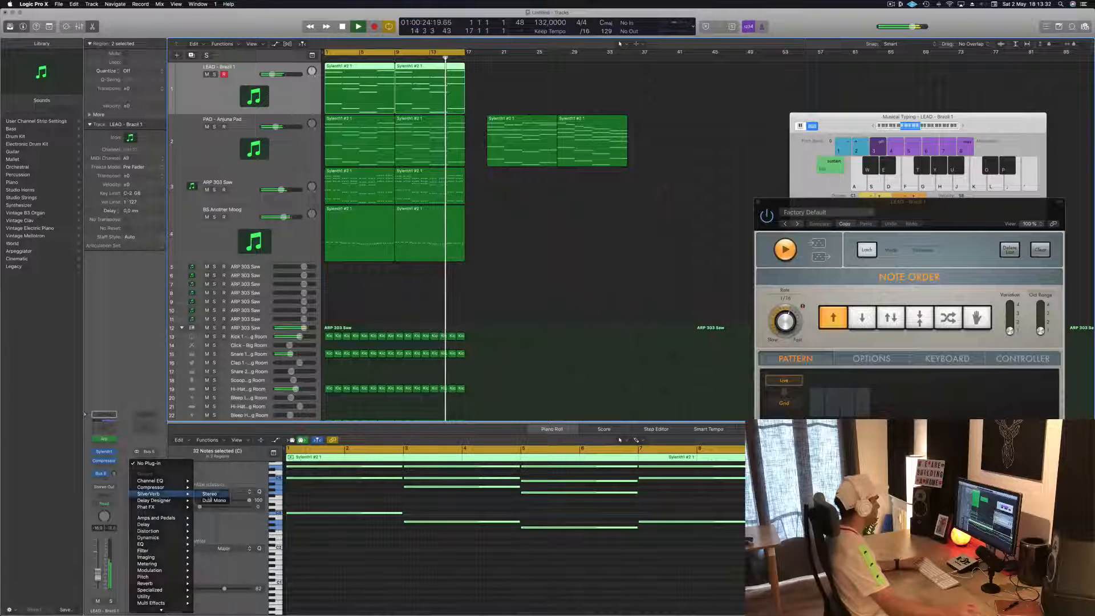
click(96, 33)
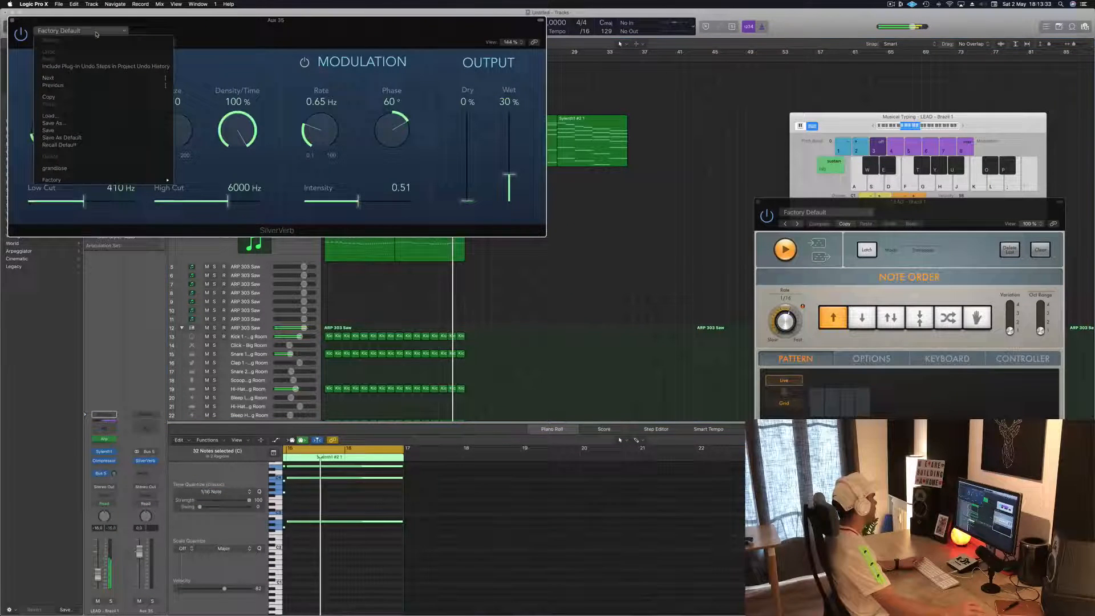
click(85, 168)
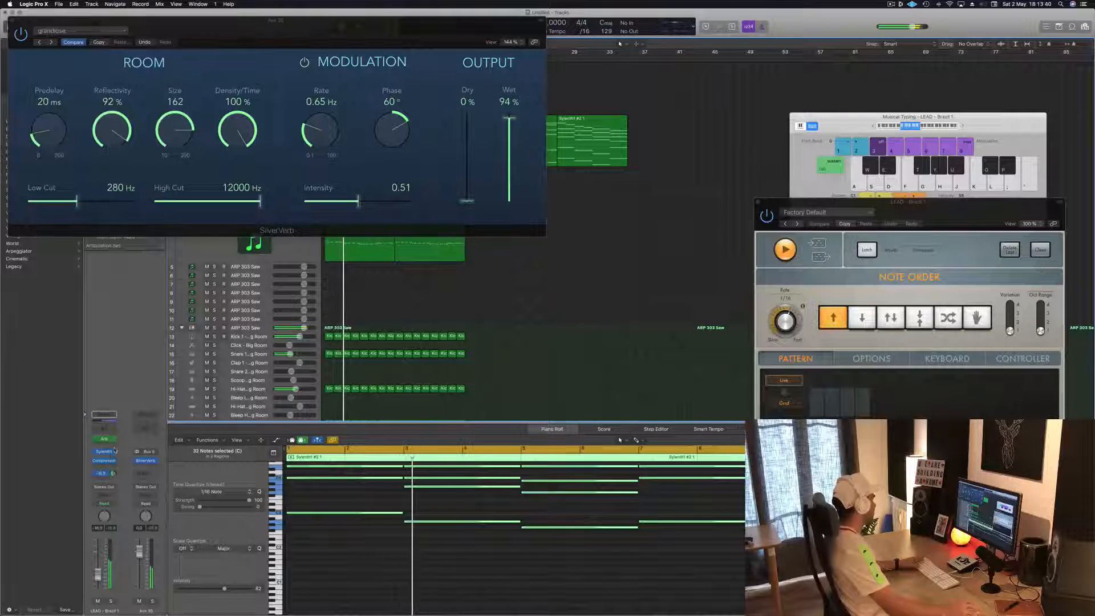
click(12, 22)
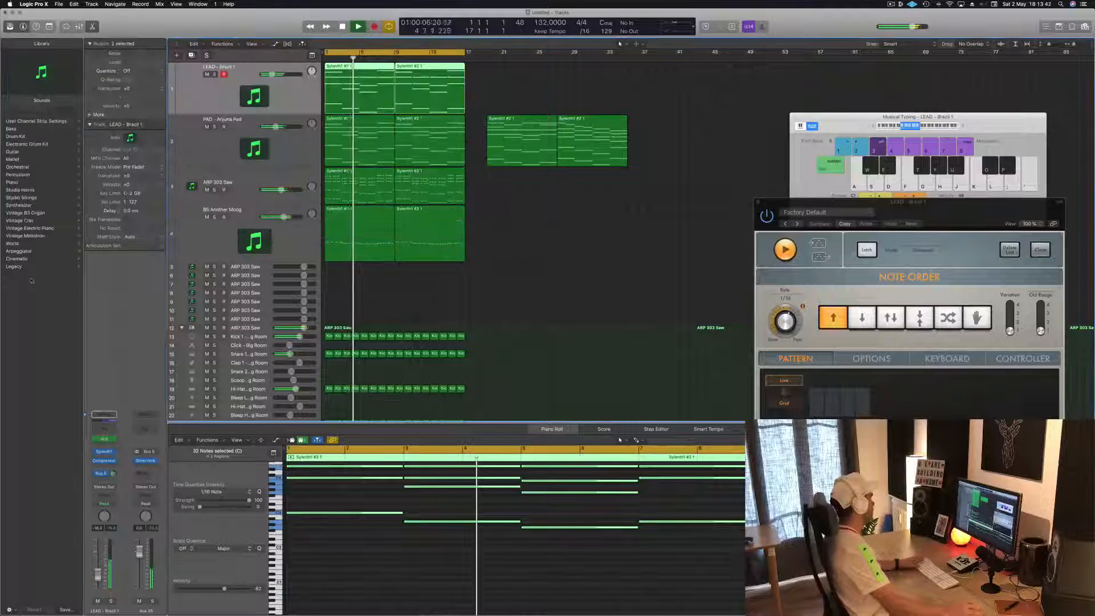
Add a stereo Compressor after the SilverVerb on the reverb aux and set its side chain to Bus 6, the Sidechain Trigger.
click(143, 462)
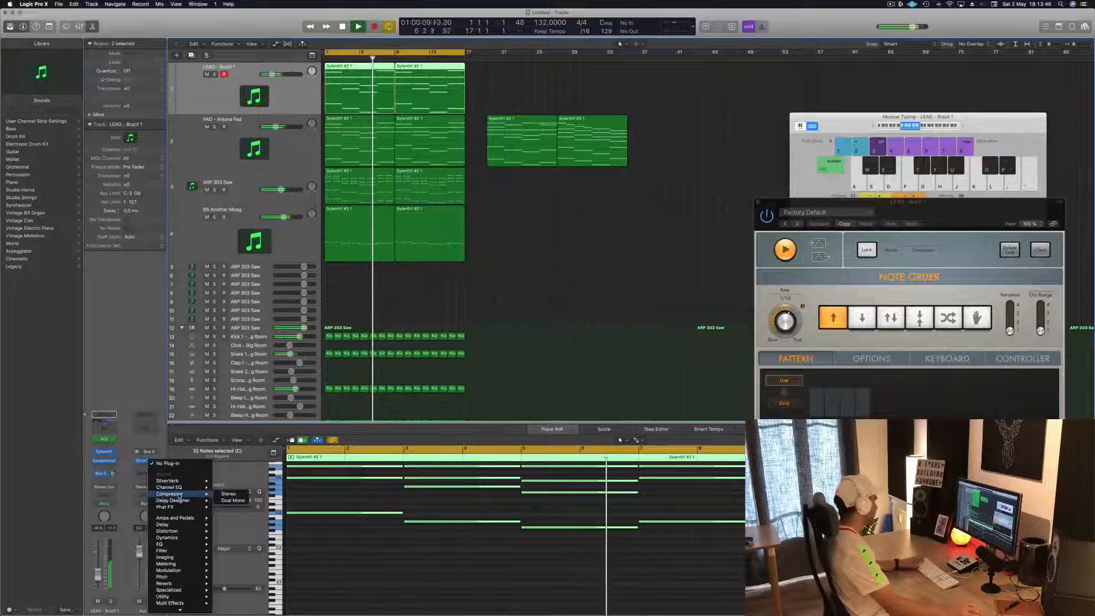
click(231, 494)
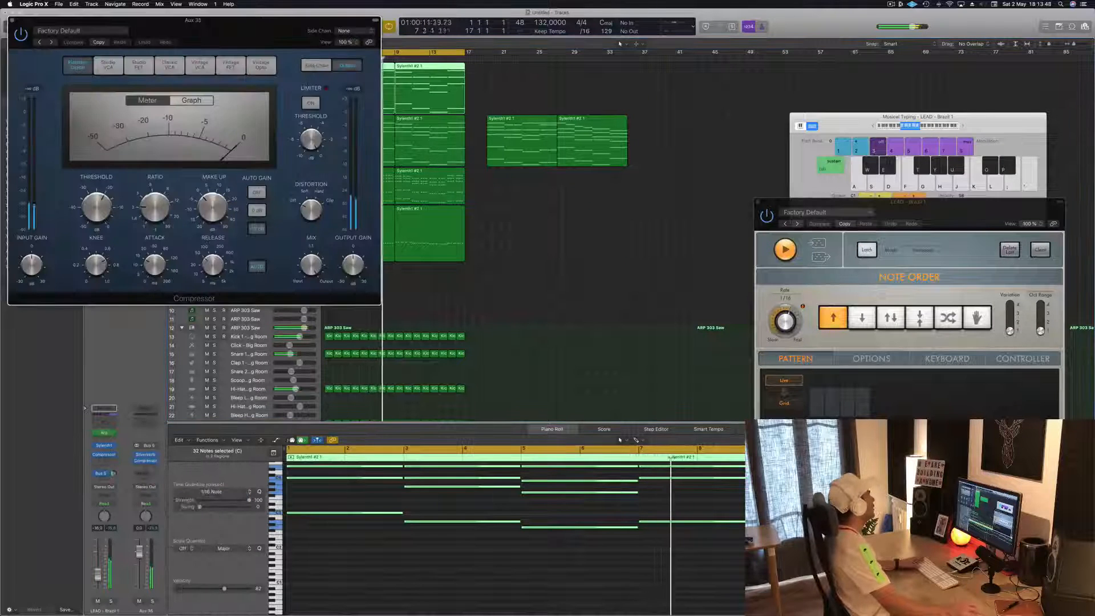
drag(178, 31, 499, 85)
click(676, 86)
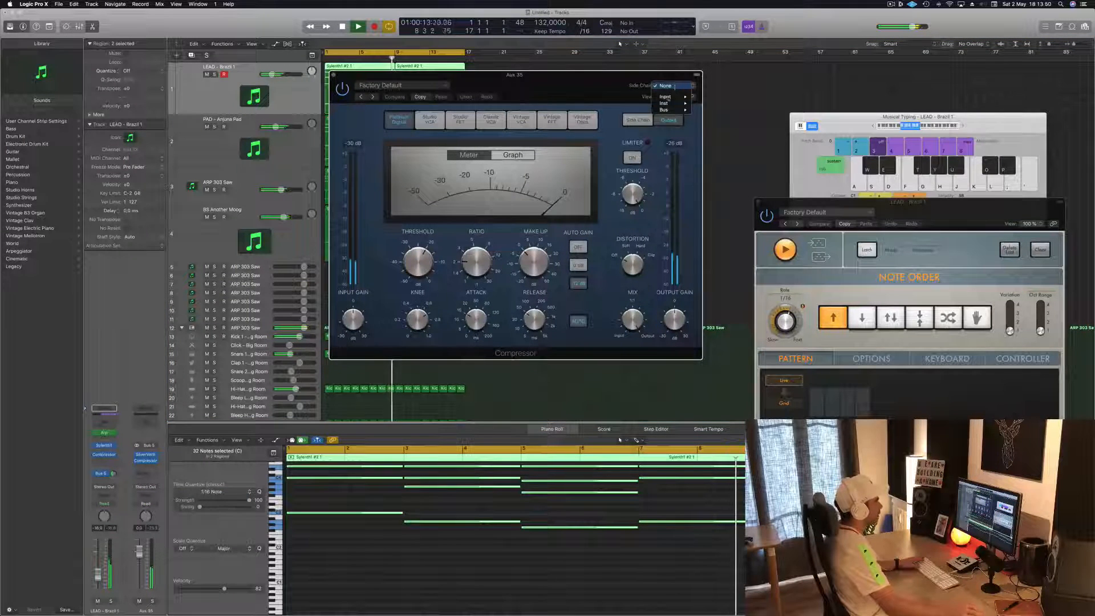
mouse_move(665, 110)
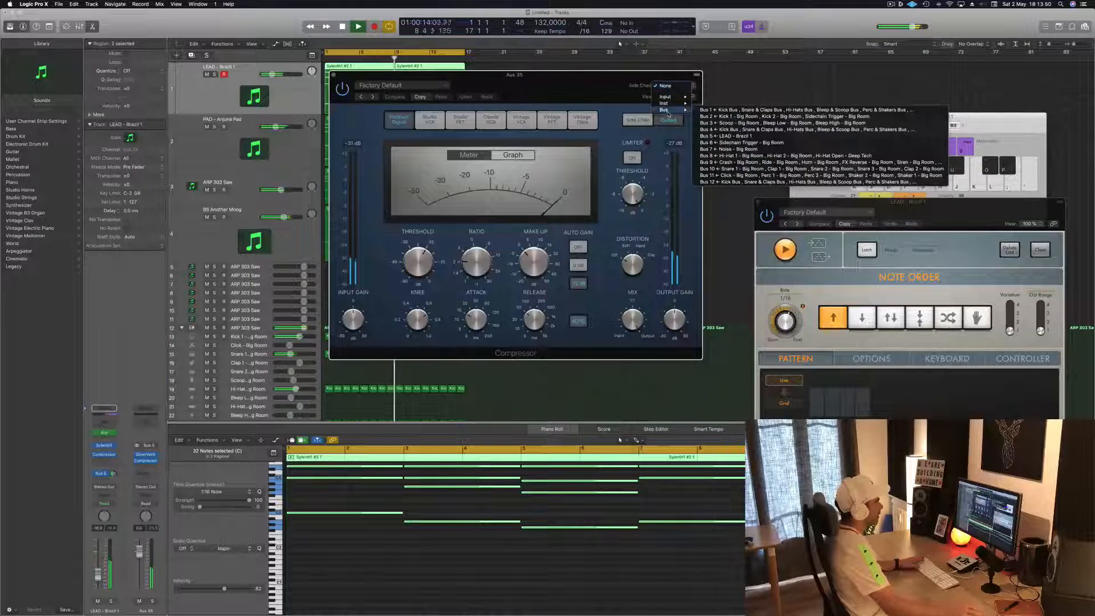
click(760, 142)
Set the reverb aux compressor's threshold to about -22.5 dB and close the plug-in.
drag(514, 75, 595, 60)
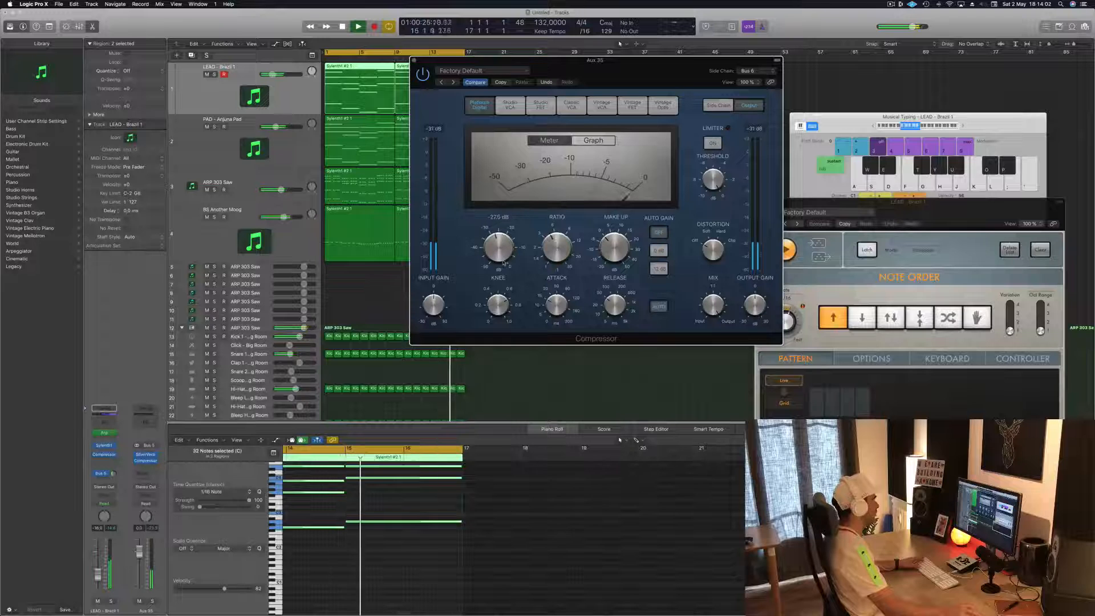
drag(503, 263, 503, 261)
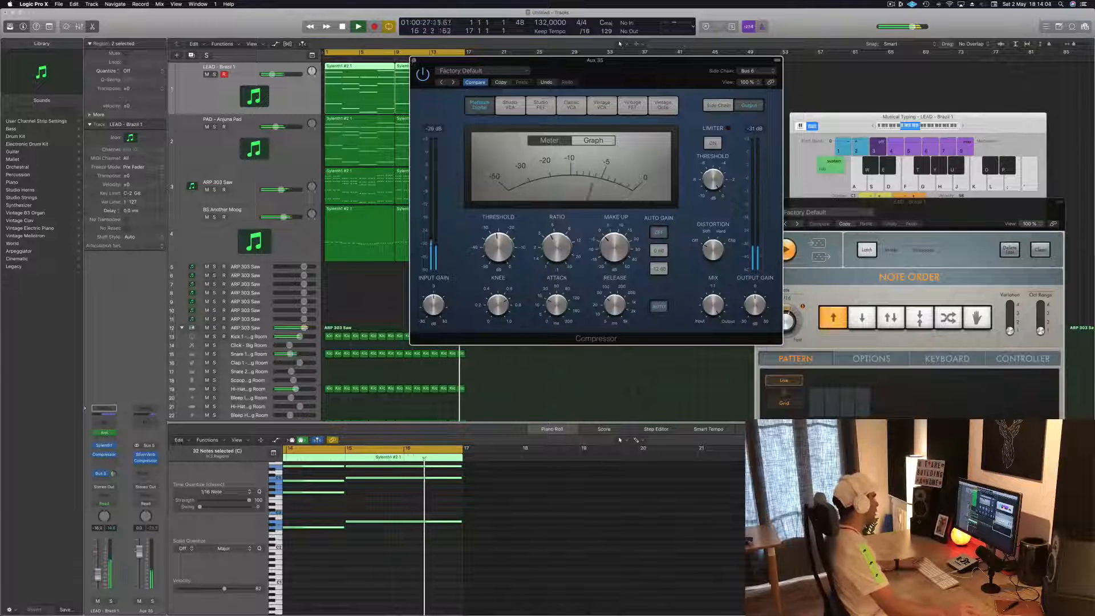
click(413, 61)
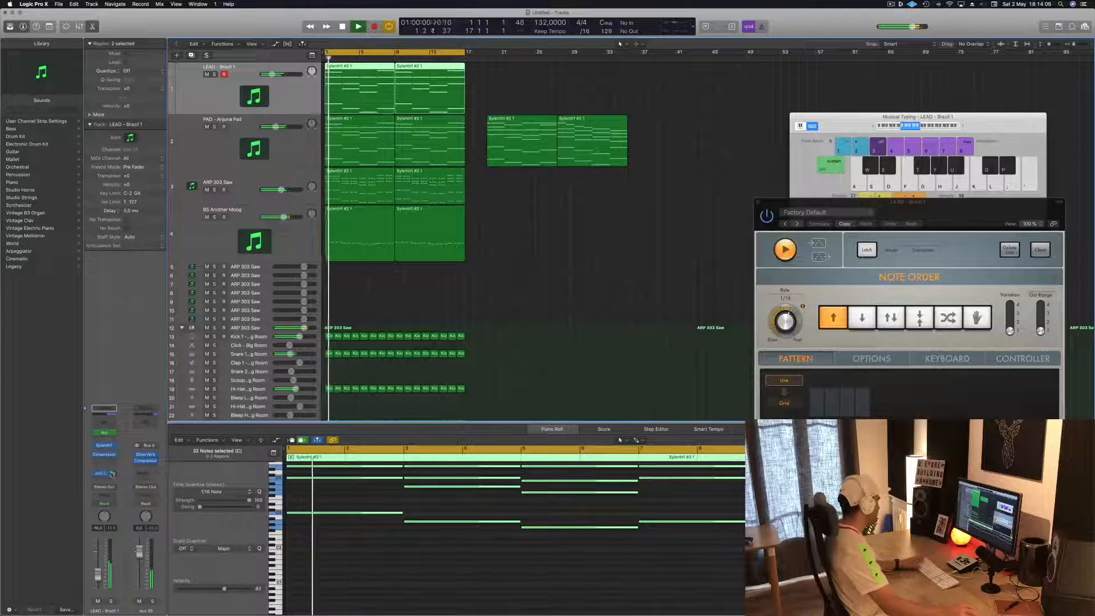
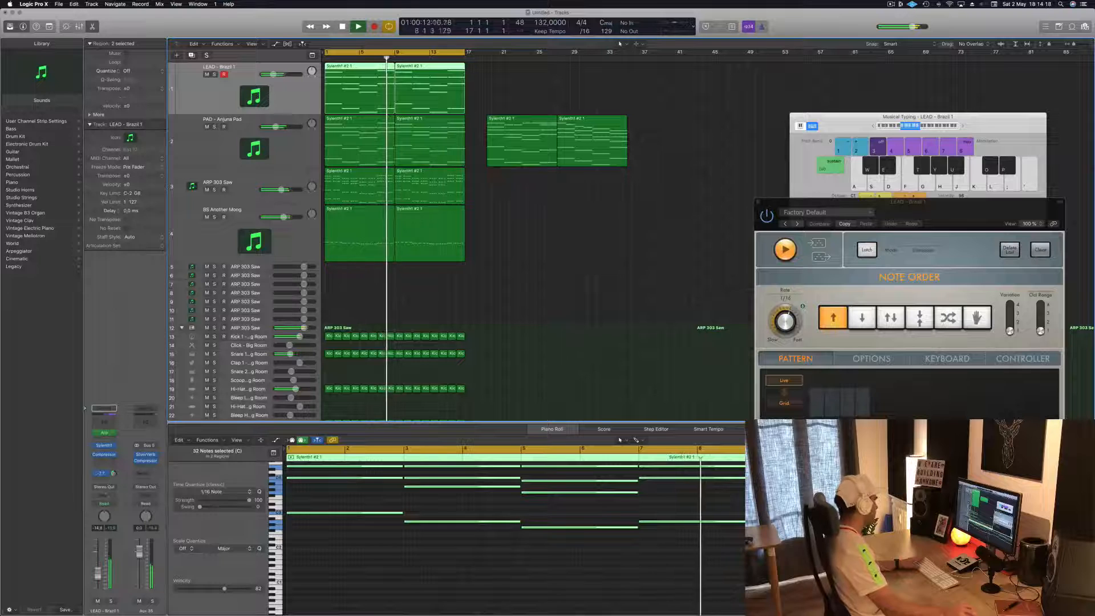
Replay the loop and add a send to Bus 6 on the reverb aux channel.
key(Return)
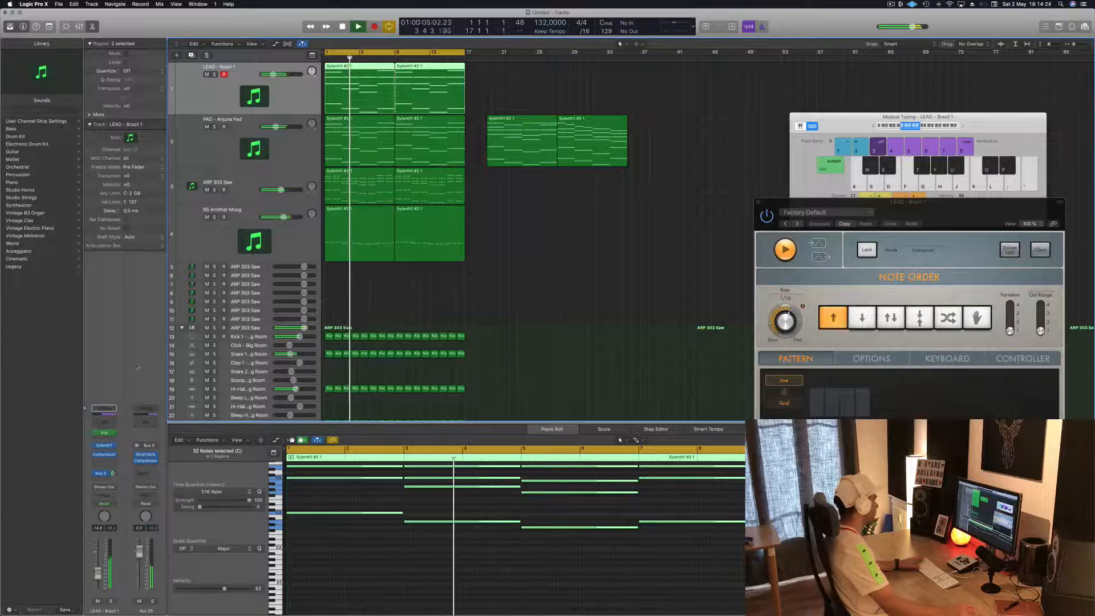
click(145, 474)
mouse_move(156, 488)
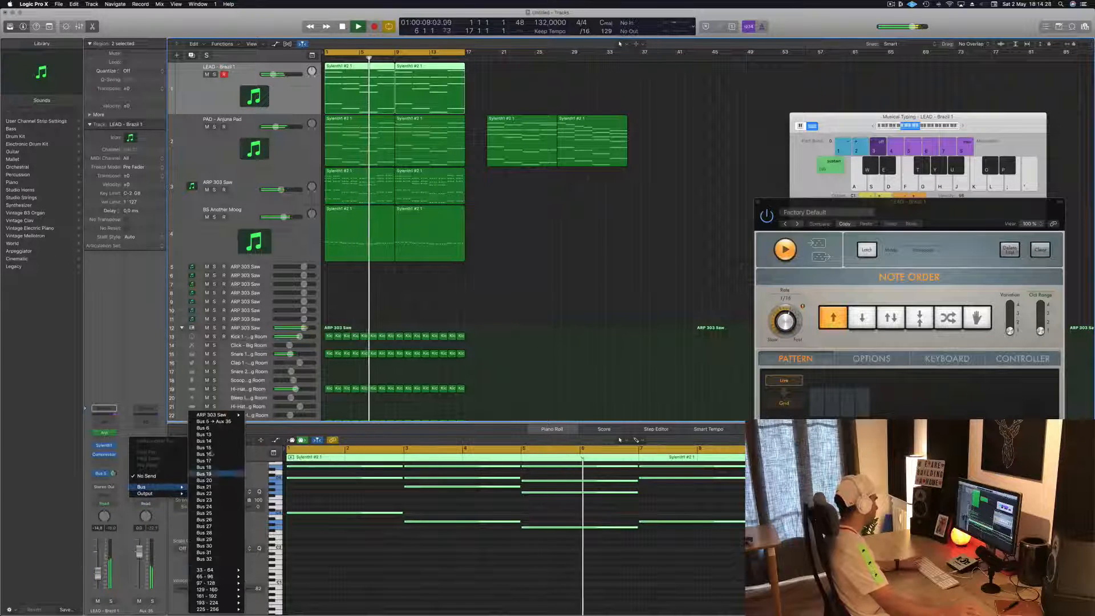
click(214, 429)
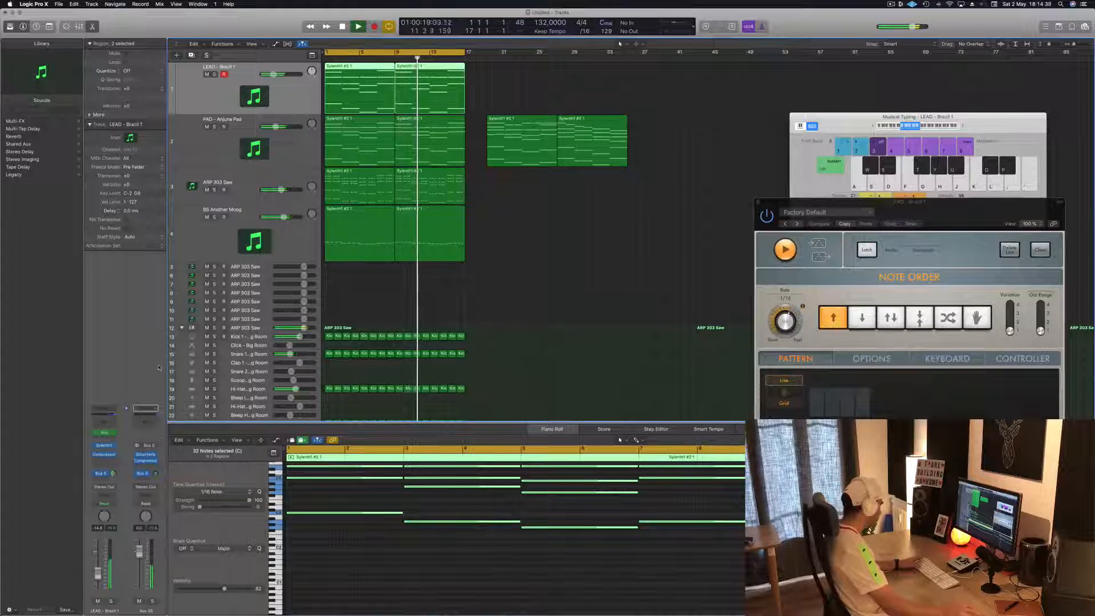
Close the Musical Typing keyboard and deselect the LEAD - Brazil 1 regions.
key(x)
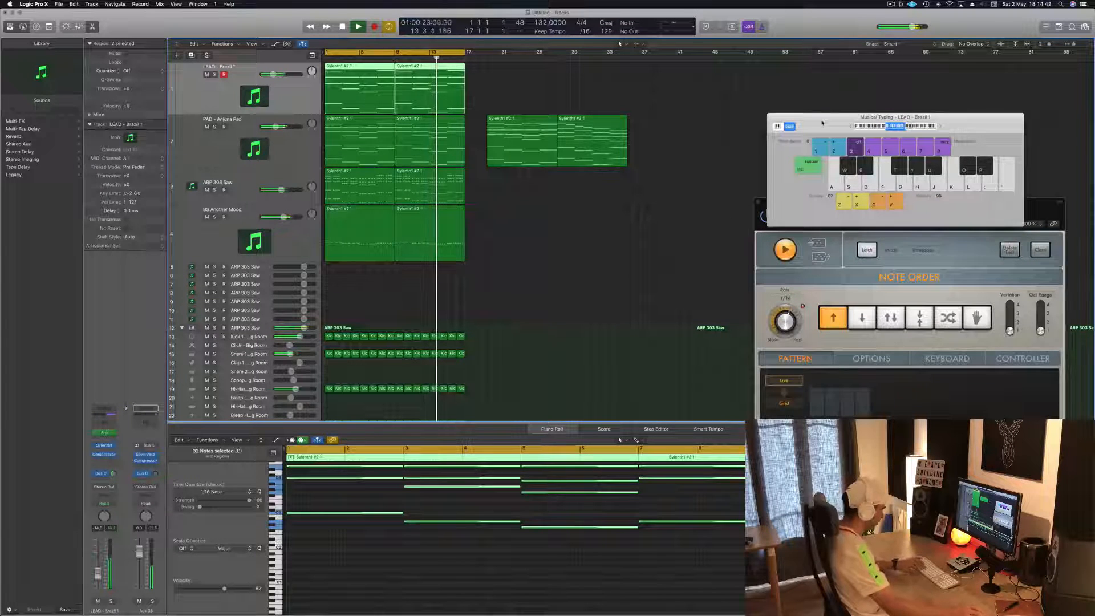
key(super+k)
click(709, 177)
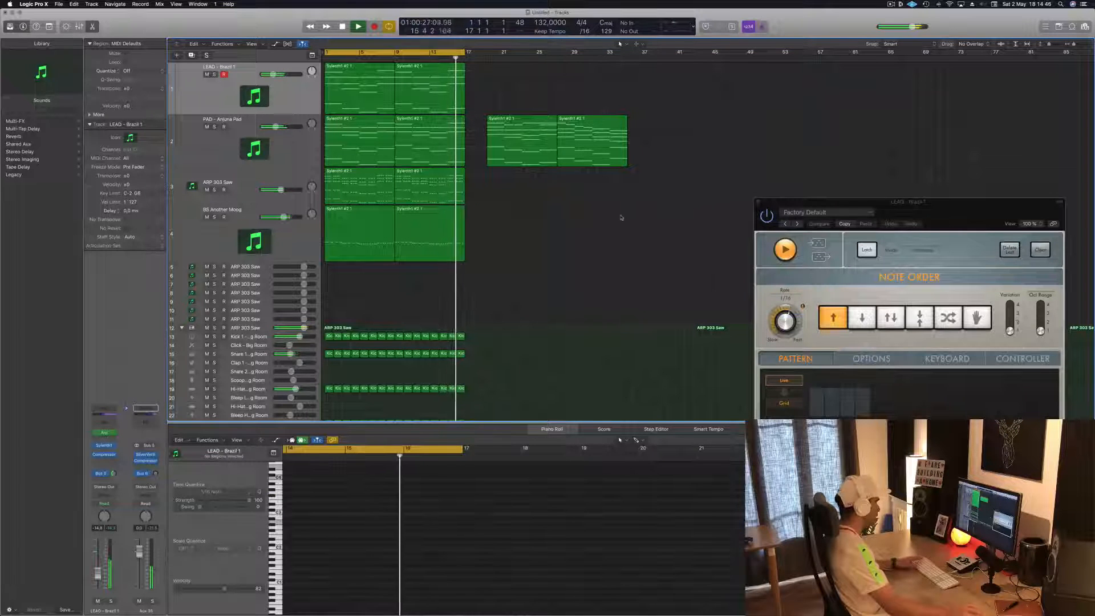
Stop playback and open the mixer at the aux channels, with the Arpeggiator window moved clear of it.
key(space)
key(x)
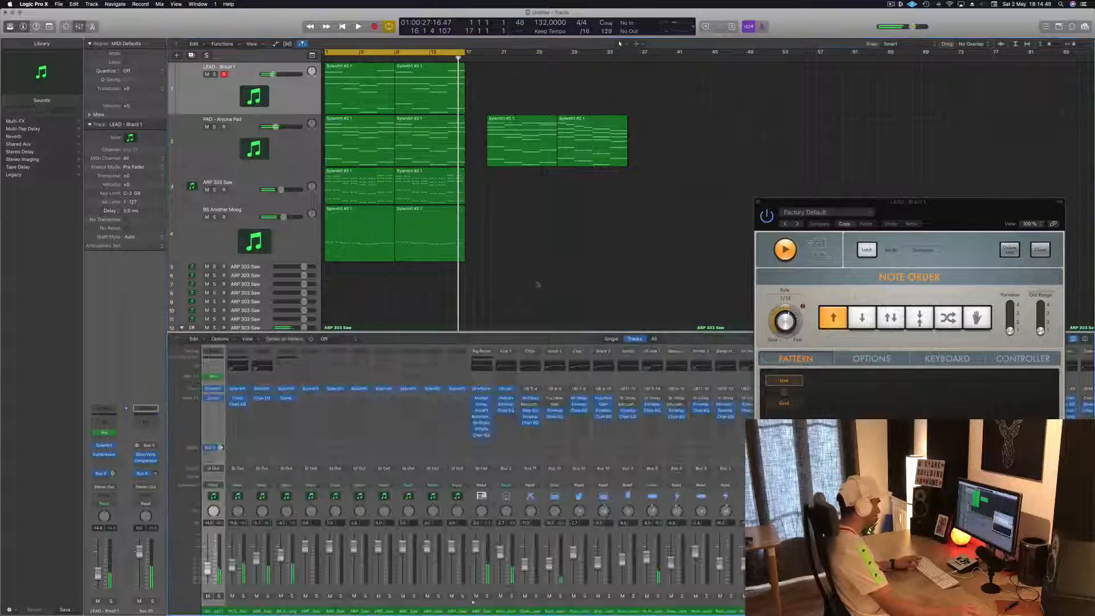
drag(889, 207, 746, 65)
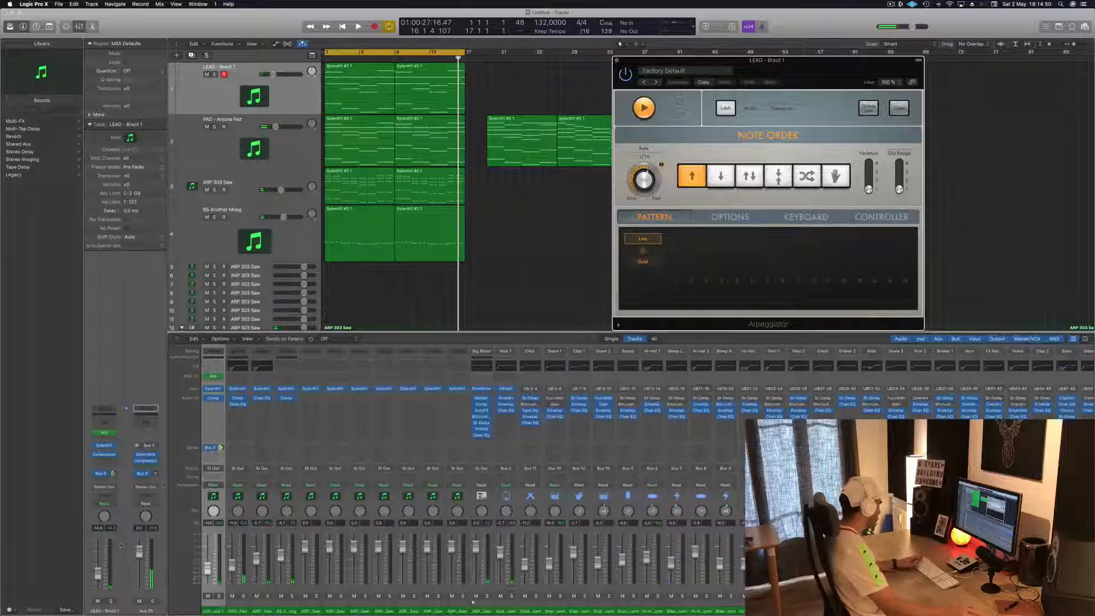
scroll(473, 479, right, 10)
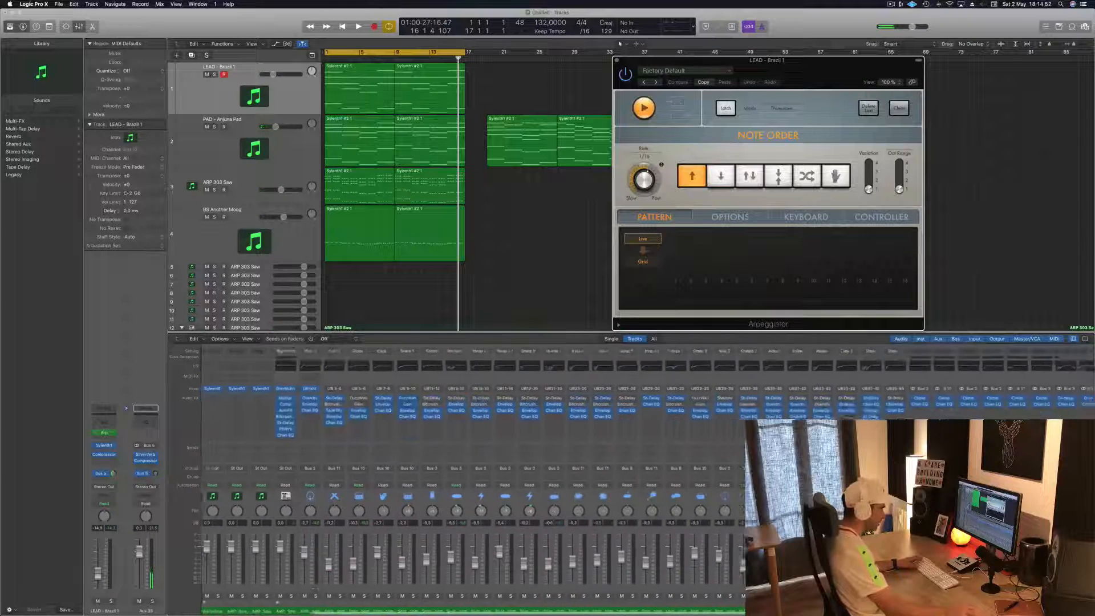
Replay the loop and insert a Ringshifter on Aux 36, the Bus 6 return, moving its window clear of the track list.
key(space)
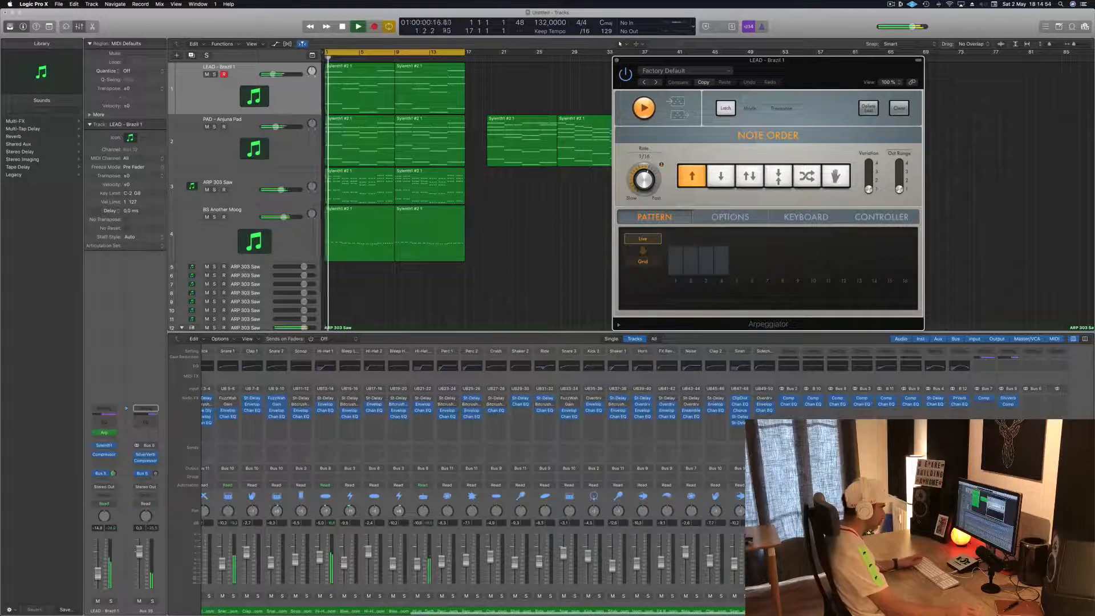
click(185, 439)
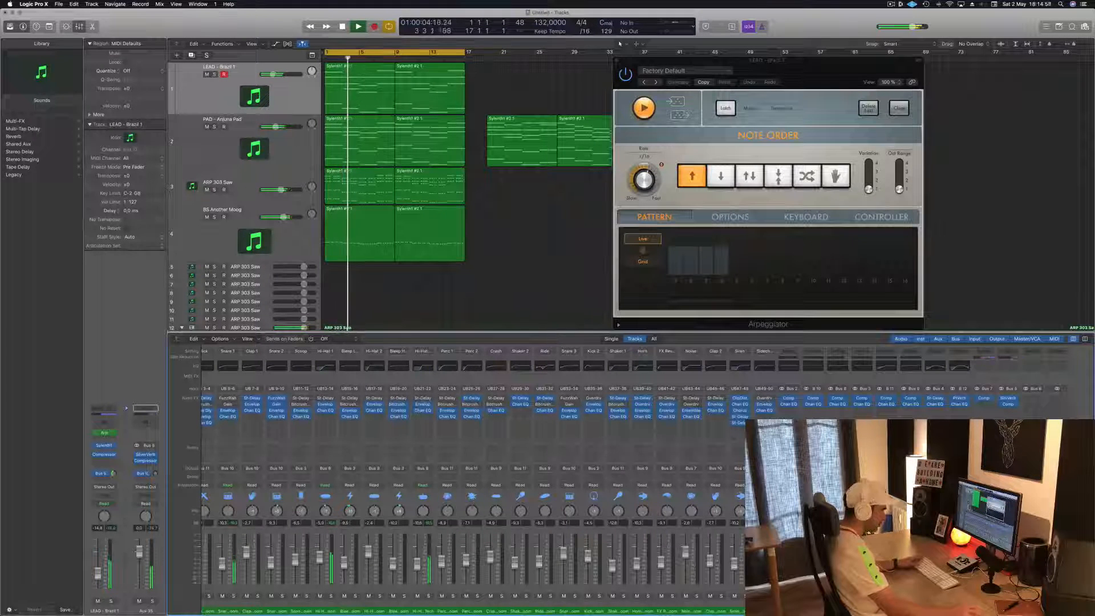
click(1033, 403)
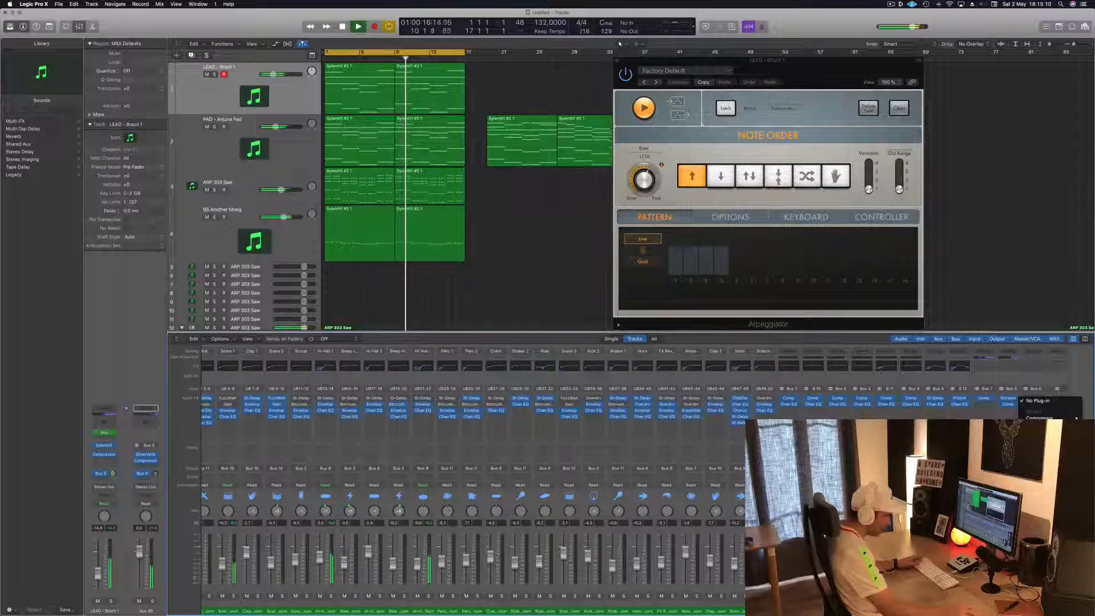
click(182, 425)
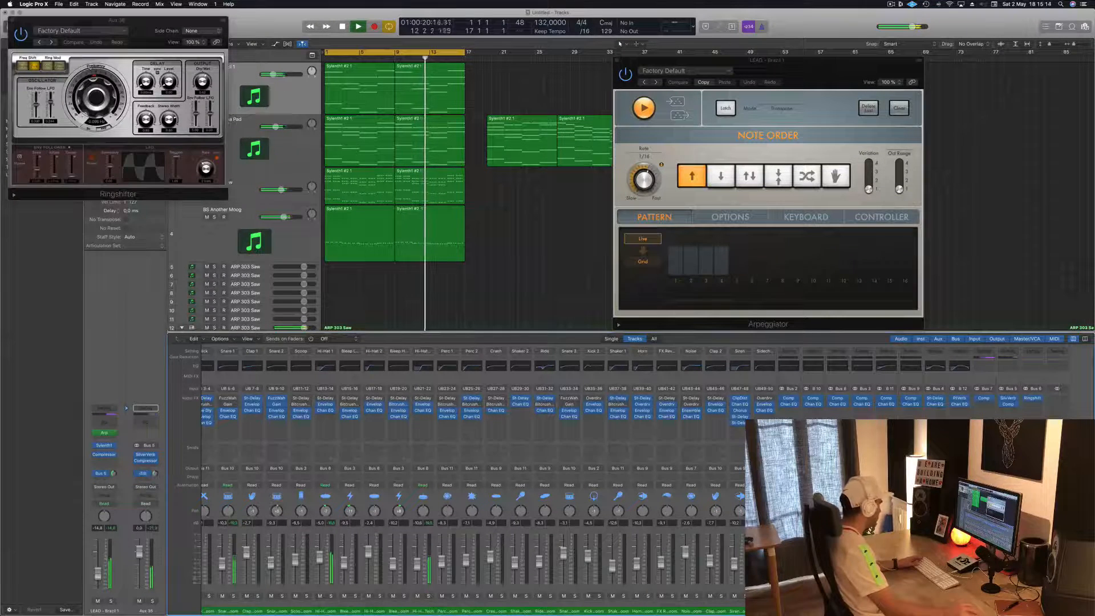
drag(159, 27, 896, 89)
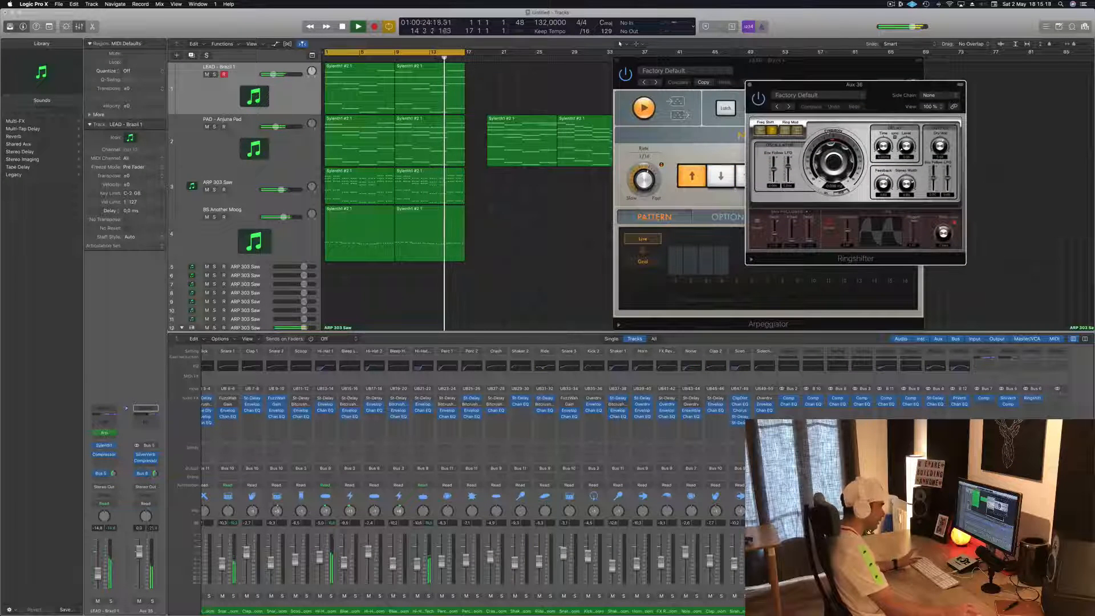
Solo the LEAD - Brazil 1 track and reroute the reverb aux's send to Bus 13.
key(s)
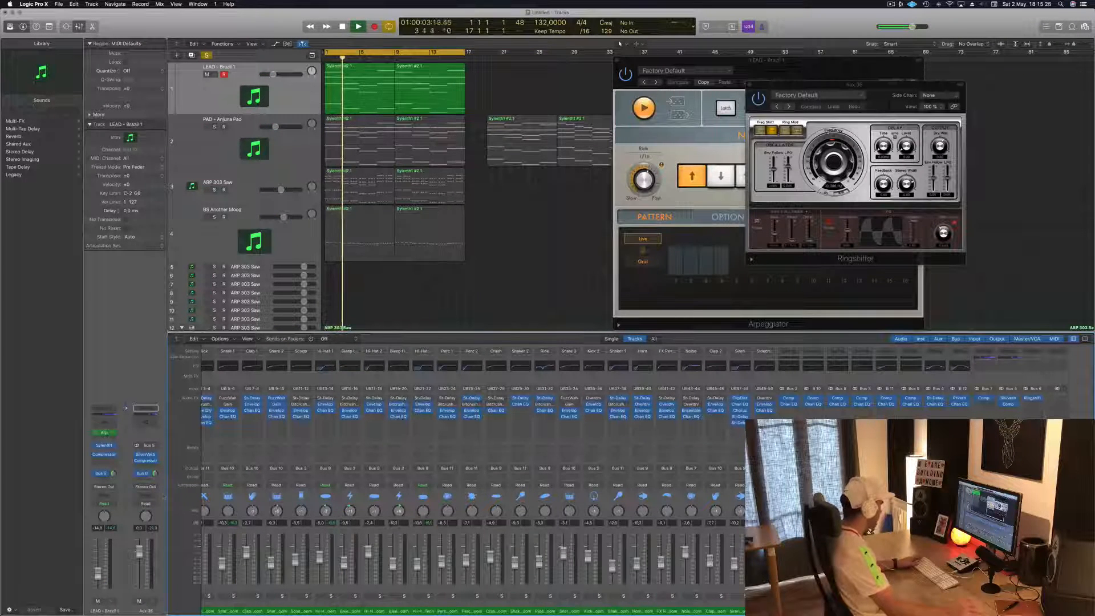
click(147, 474)
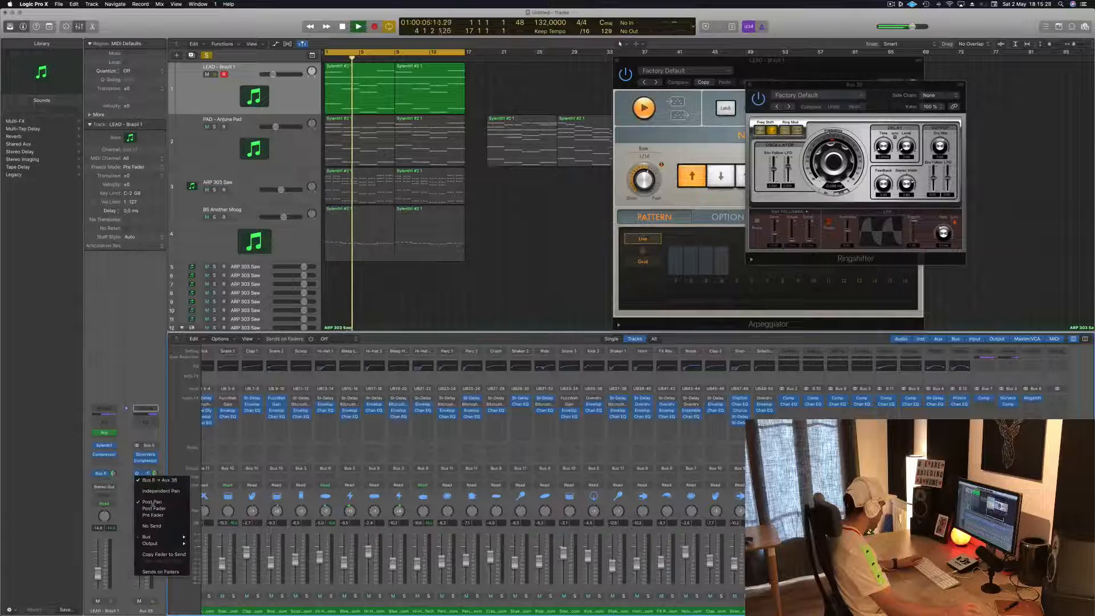
mouse_move(157, 540)
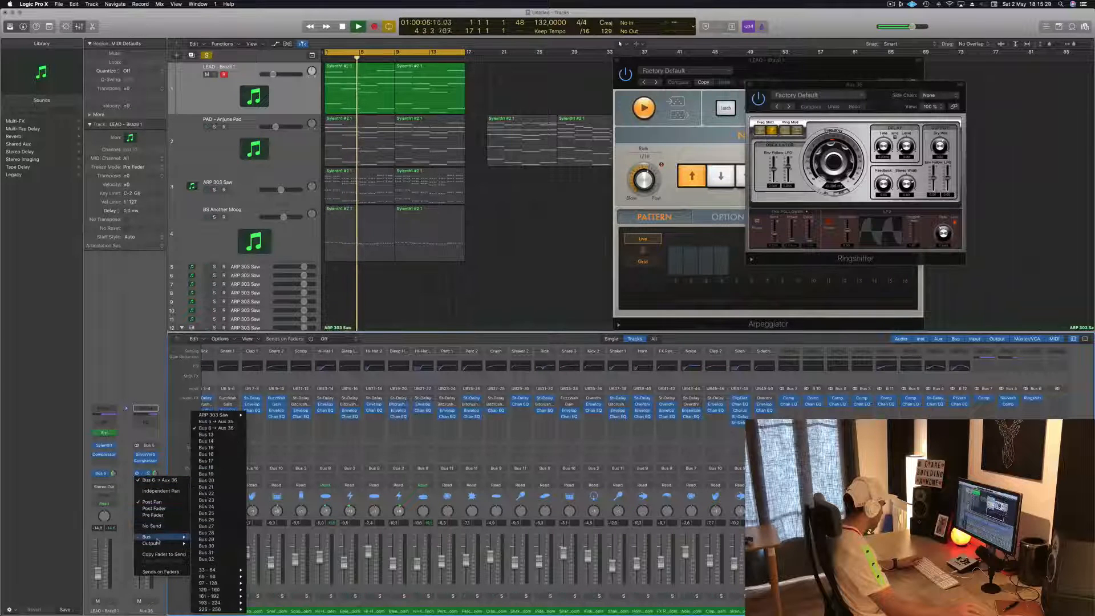
click(212, 435)
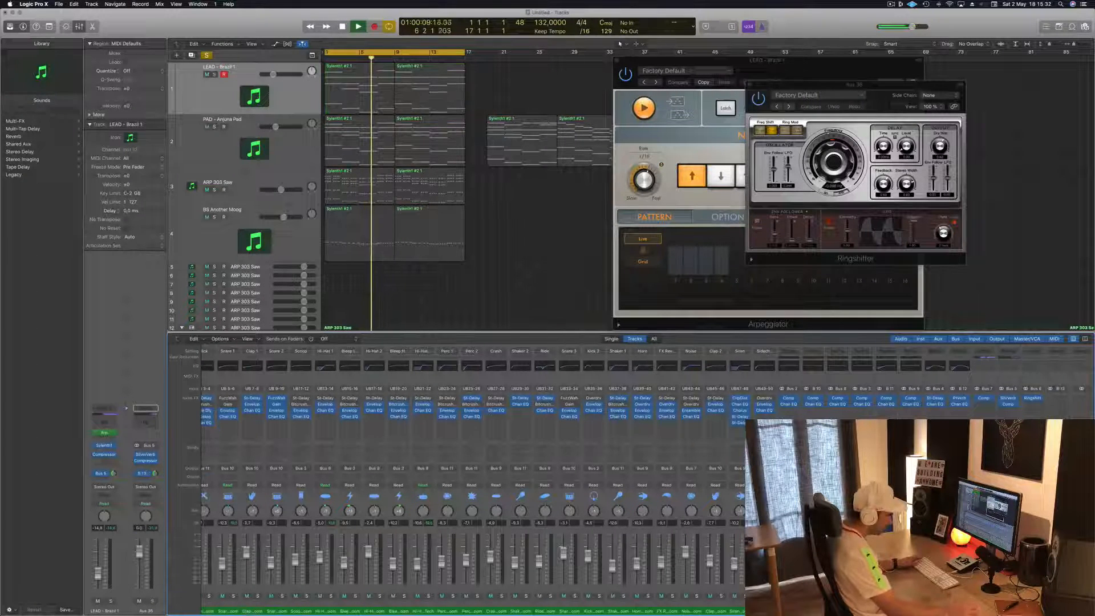
Move the Ringshifter insert to the neighbouring Aux 37 channel strip and solo that strip.
scroll(456, 485, right, 1)
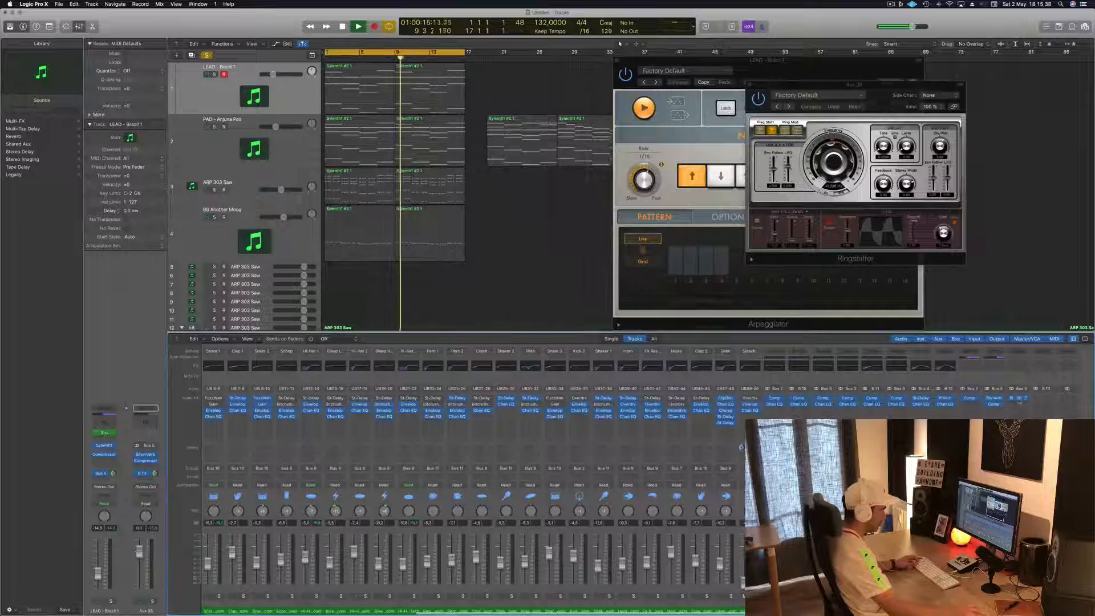
click(1032, 399)
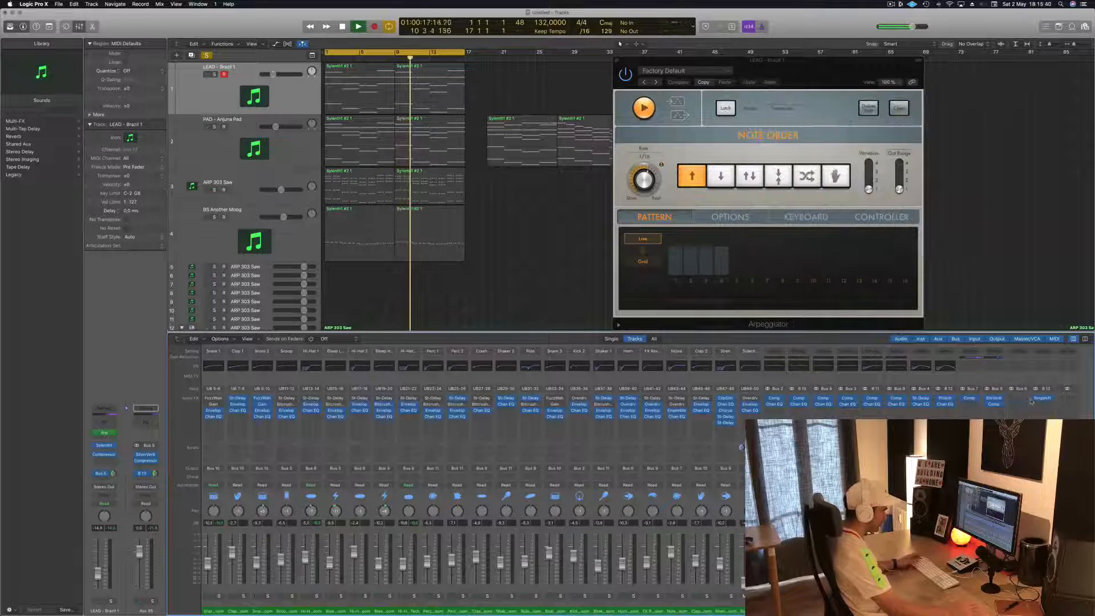
click(1048, 596)
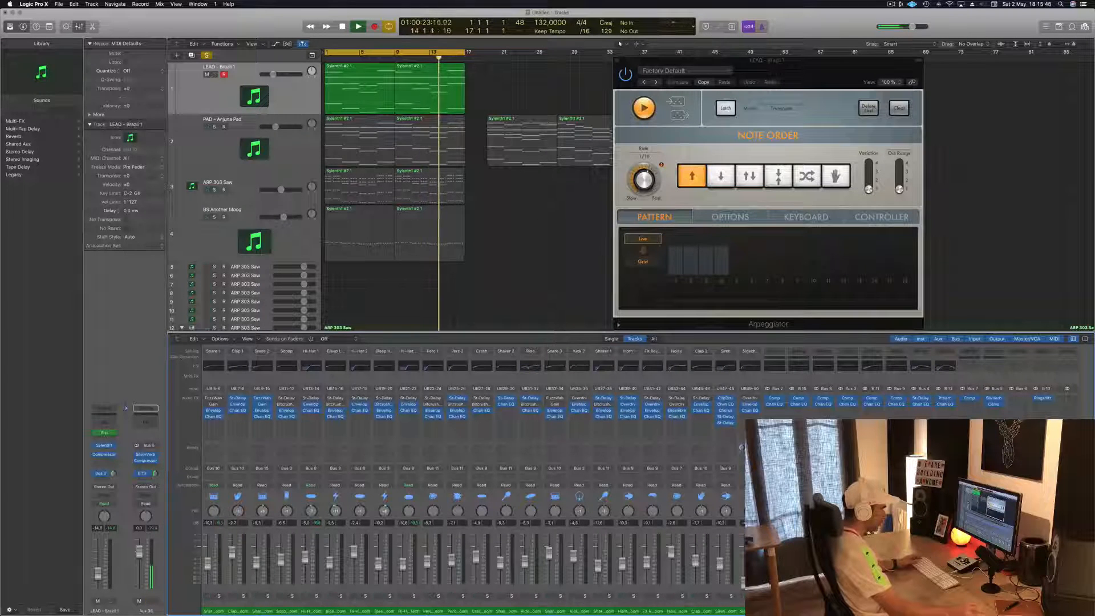
Open the Ringshifter on Aux 37 and audition its factory presets in order up to Groove Shadow 06.
click(1043, 399)
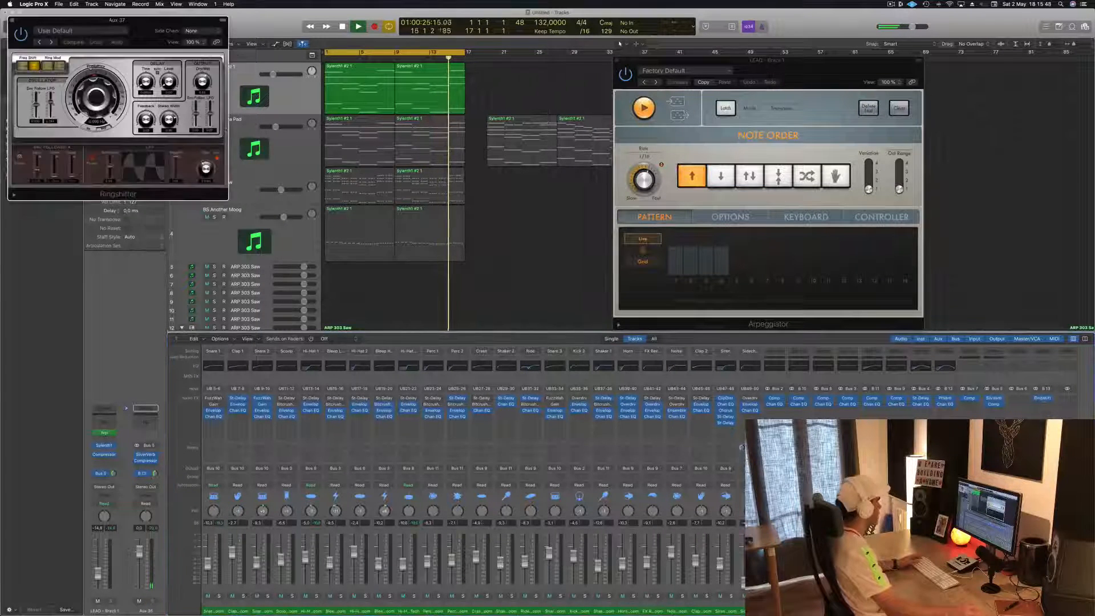
drag(148, 26, 712, 128)
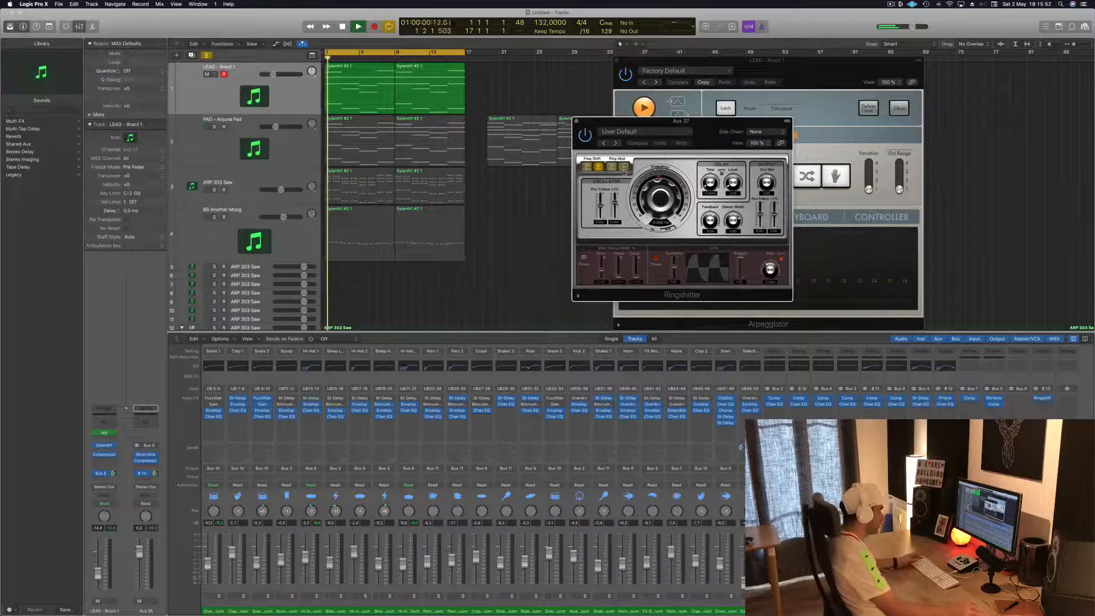
click(615, 144)
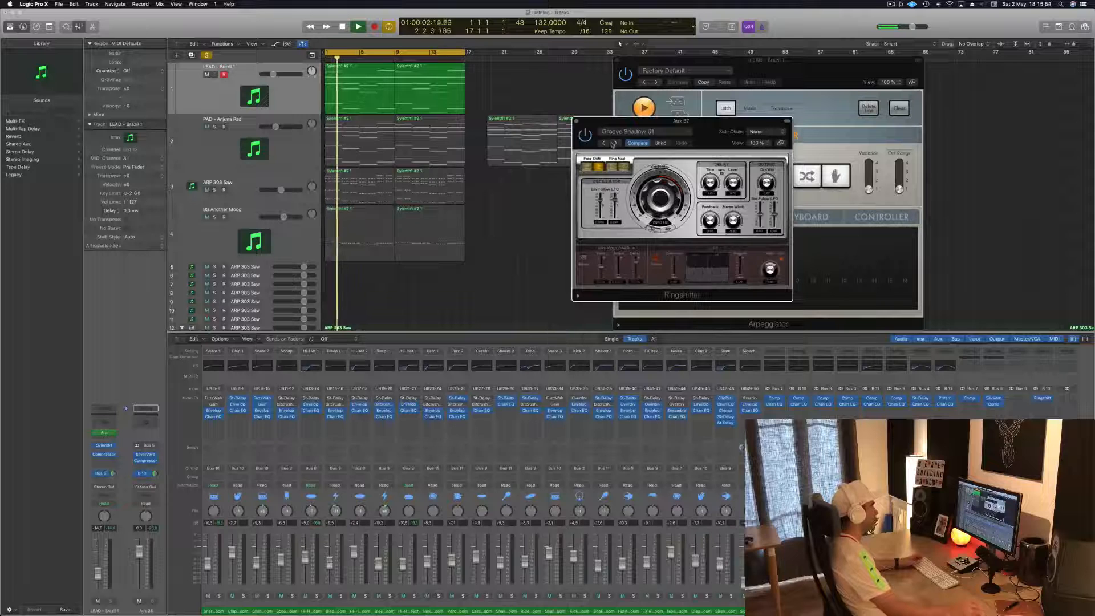
click(616, 143)
click(616, 143)
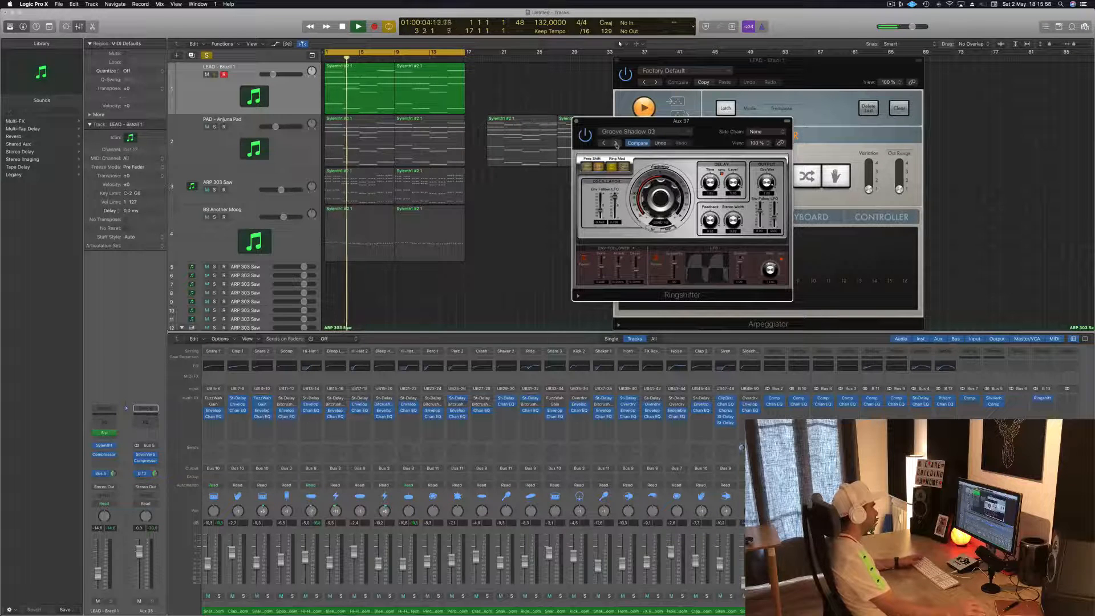
drag(660, 122, 612, 159)
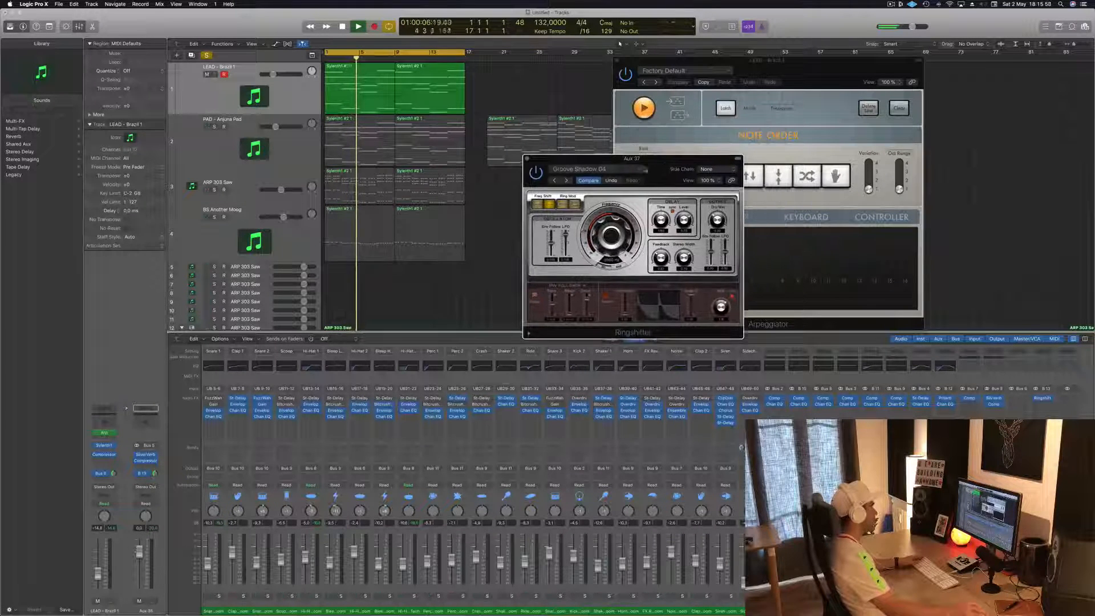
click(568, 180)
click(593, 169)
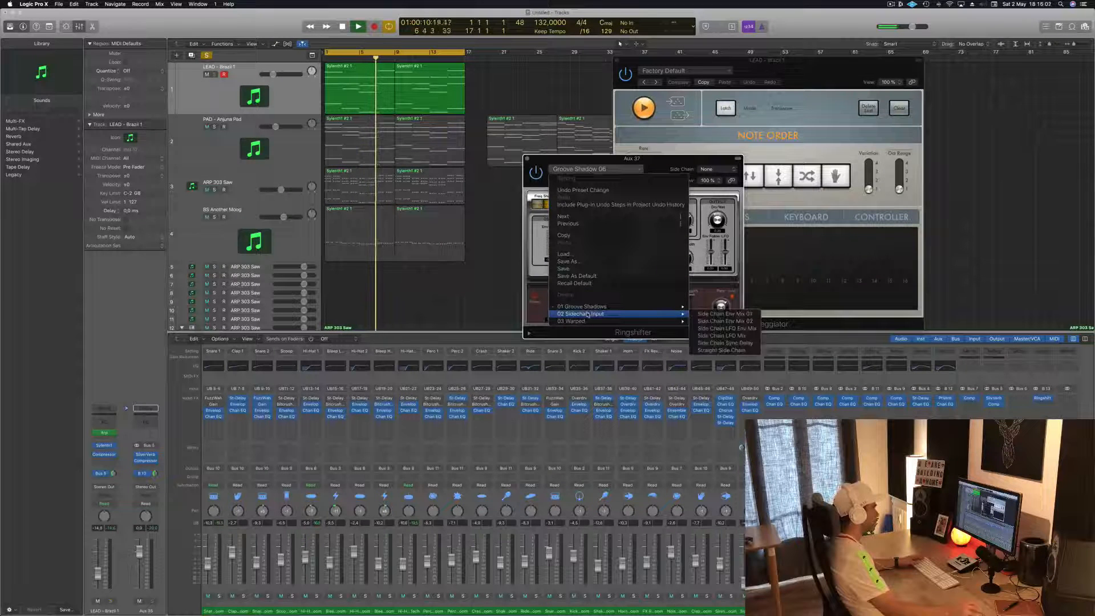
mouse_move(597, 308)
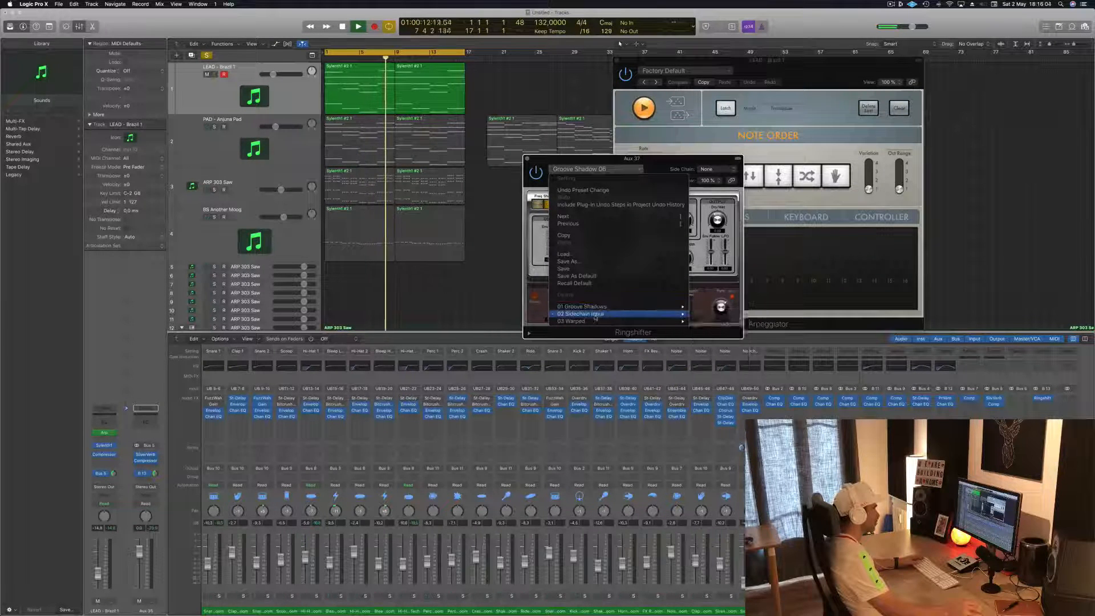
click(705, 343)
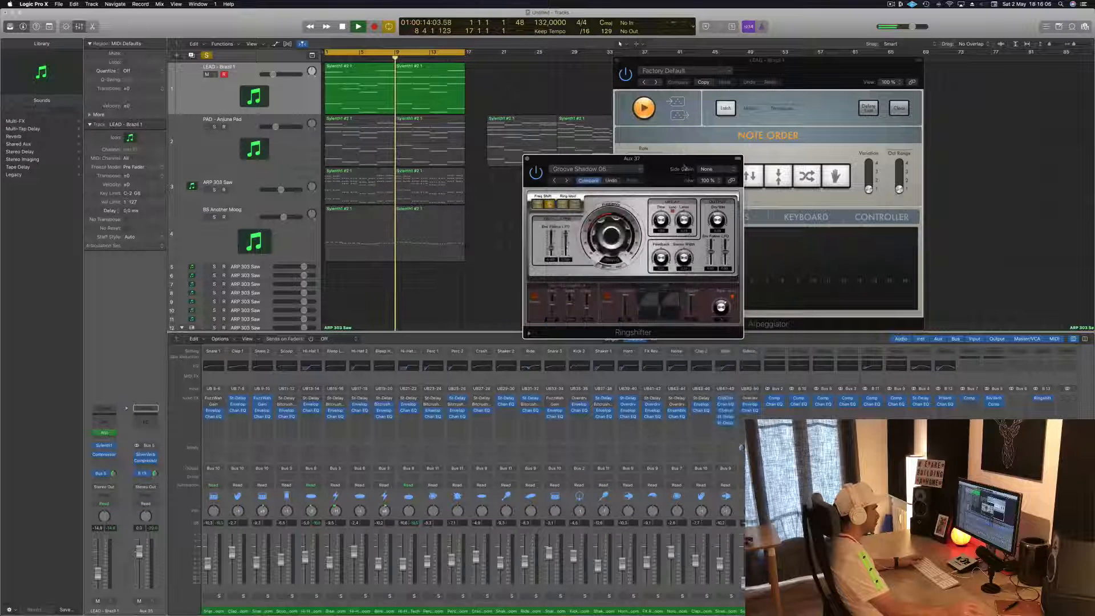
Audition the following Ringshifter presets, choose Phasing Vocals, and place the effect window over the Arpeggiator window.
drag(566, 182, 613, 166)
click(612, 164)
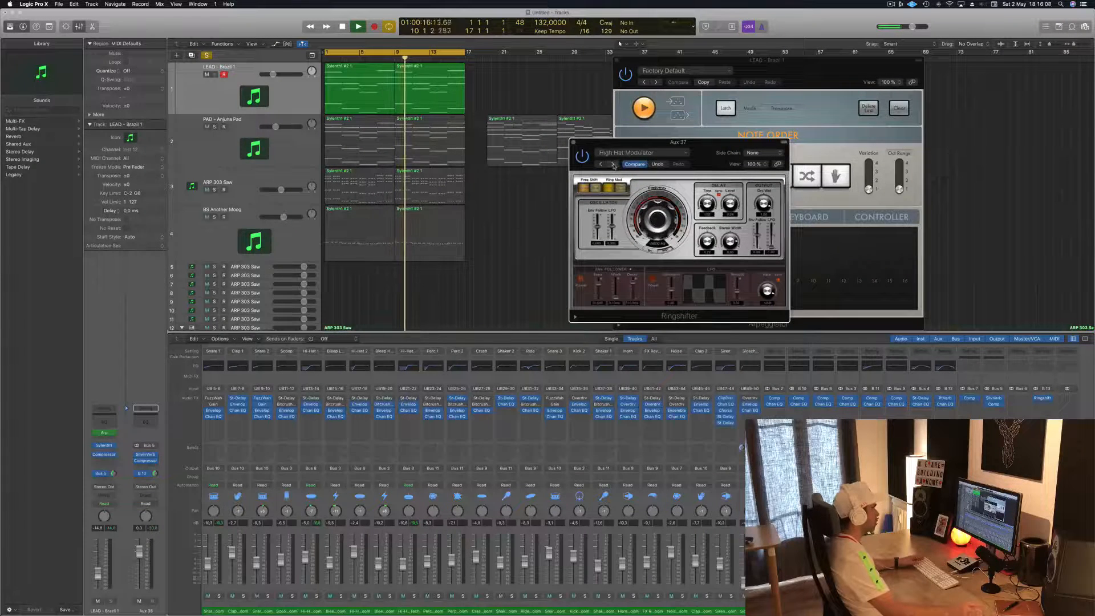
click(614, 165)
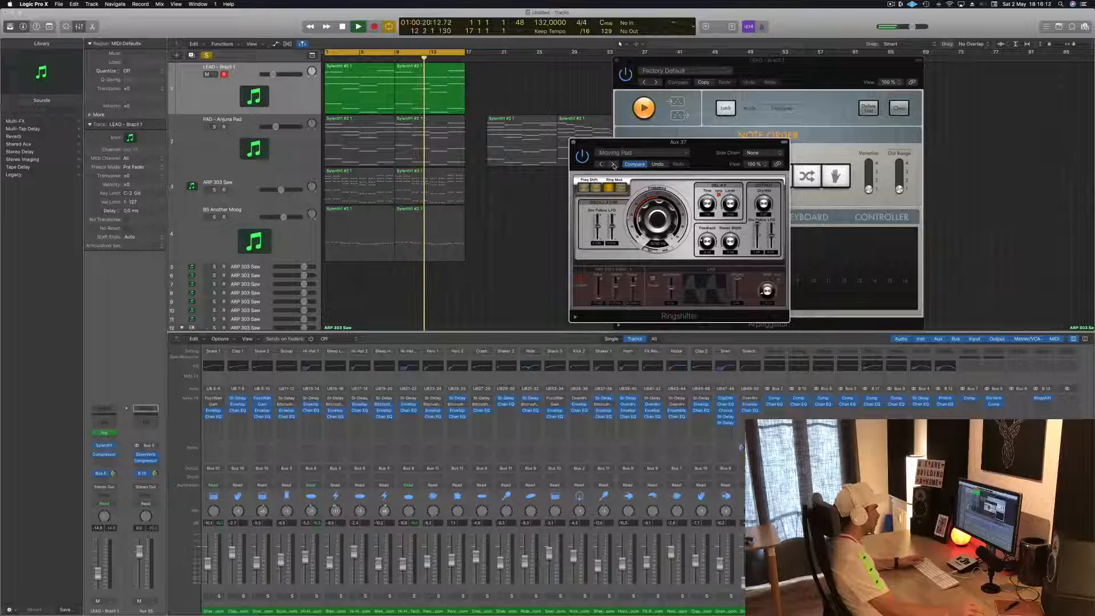
click(614, 165)
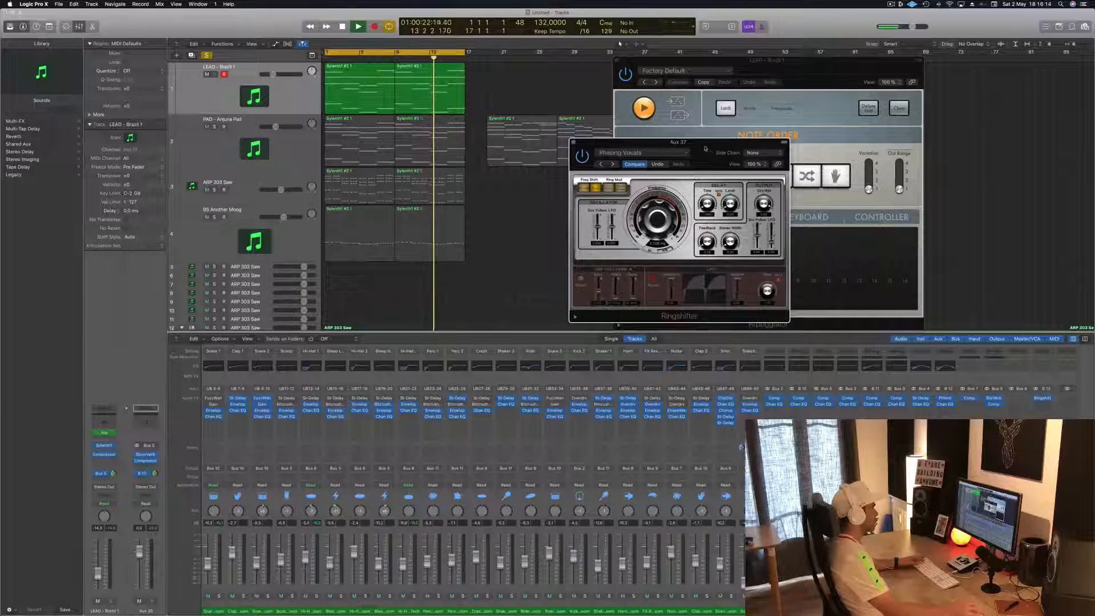
drag(706, 149, 887, 78)
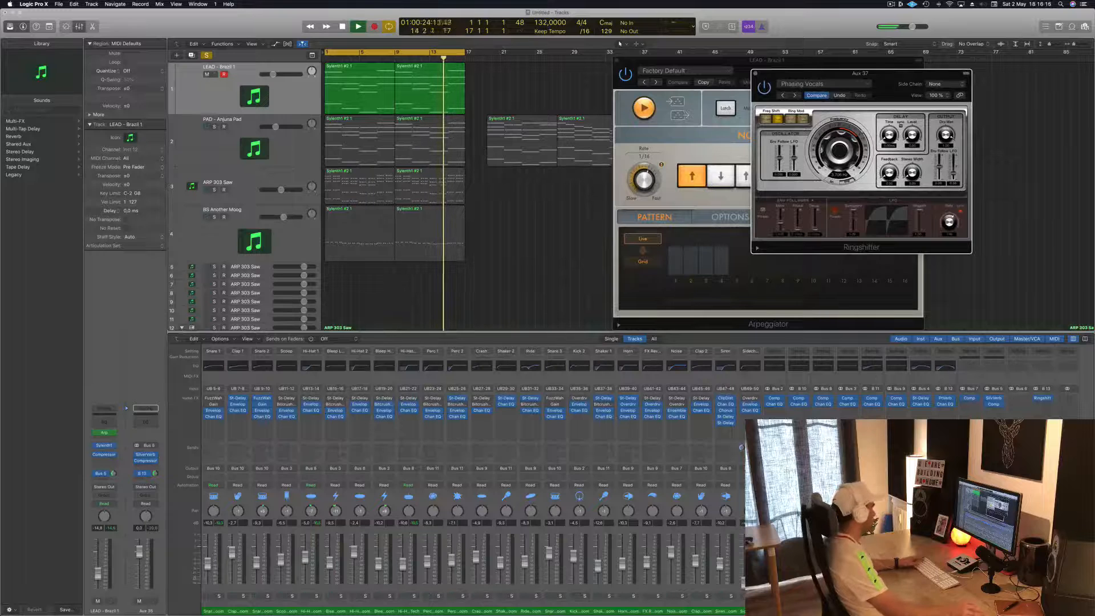
Turn off solo and copy the Compressor from the neighbouring aux strip onto Aux 37, below the Ringshifter.
click(463, 279)
key(s)
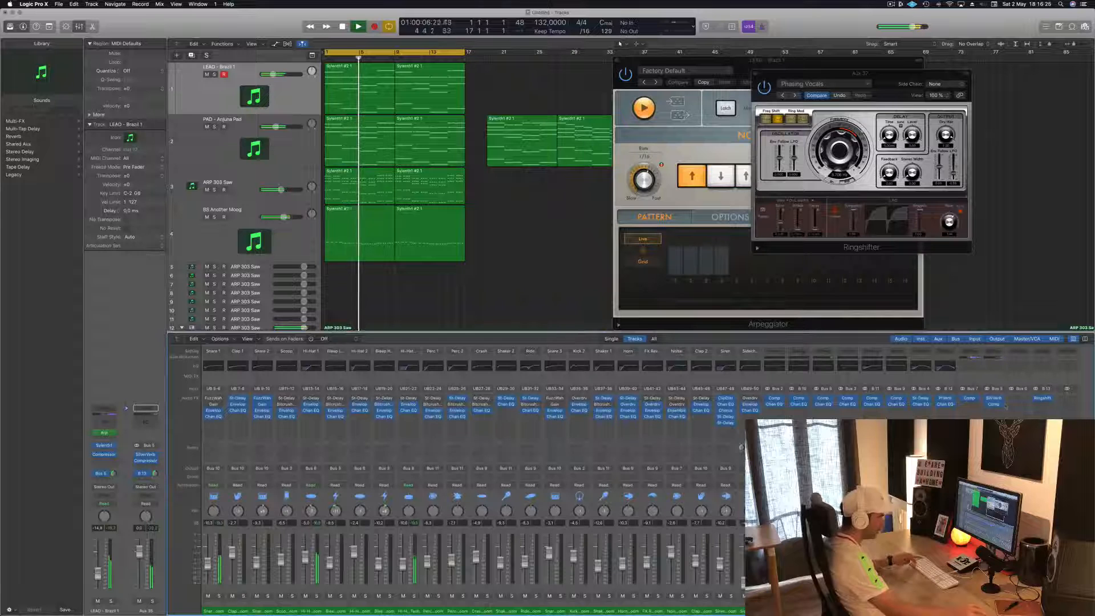
drag(995, 405, 1045, 407)
click(1044, 405)
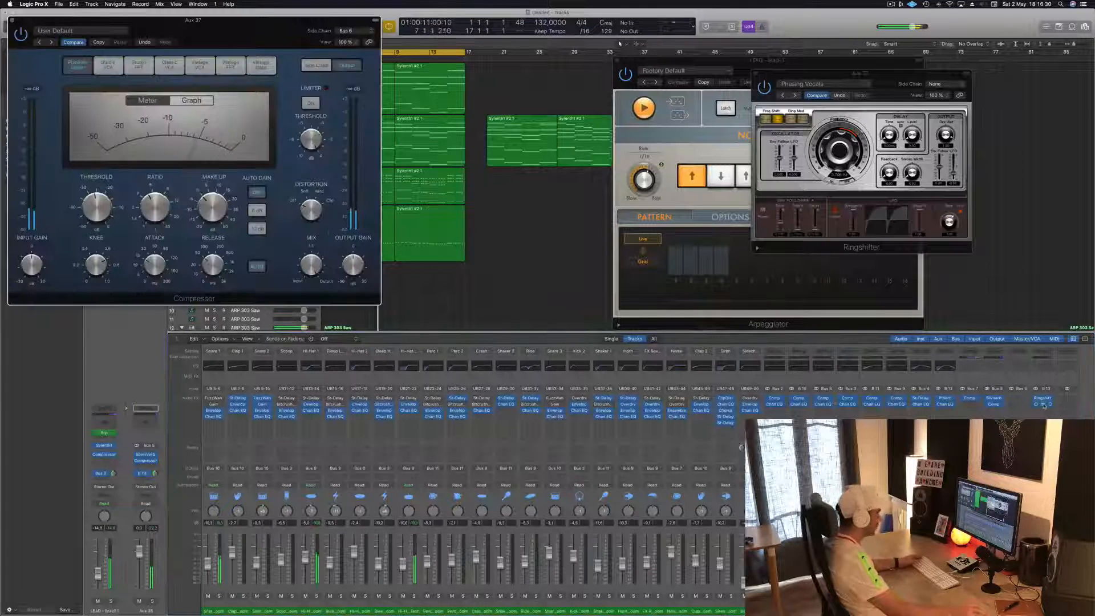
drag(290, 21, 442, 90)
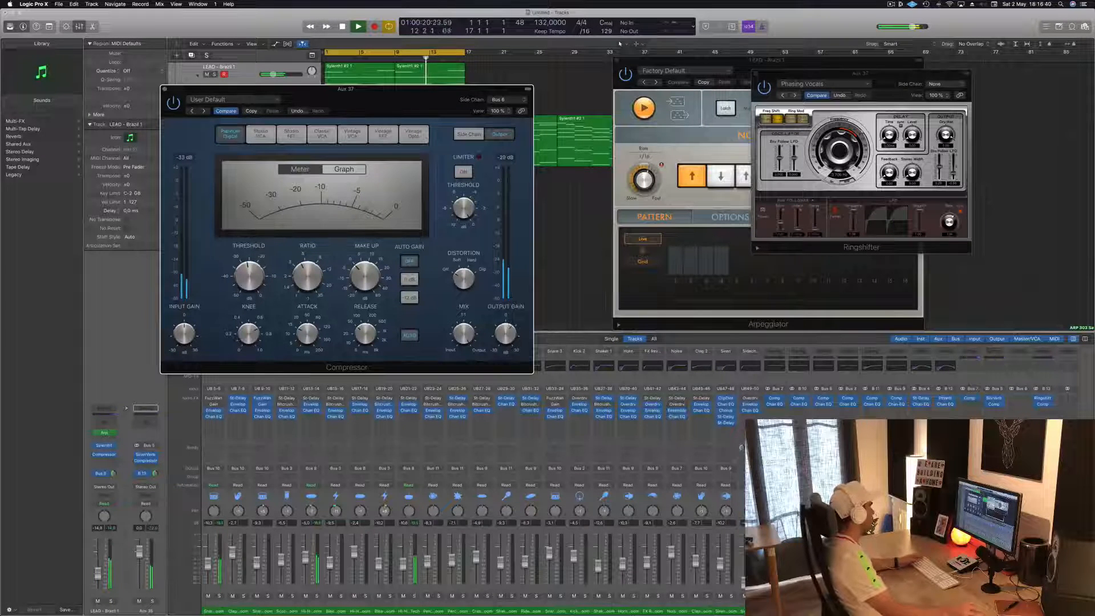
click(165, 90)
Play the loop from the start and check the Compressor on Aux 37 against the full mix.
key(space)
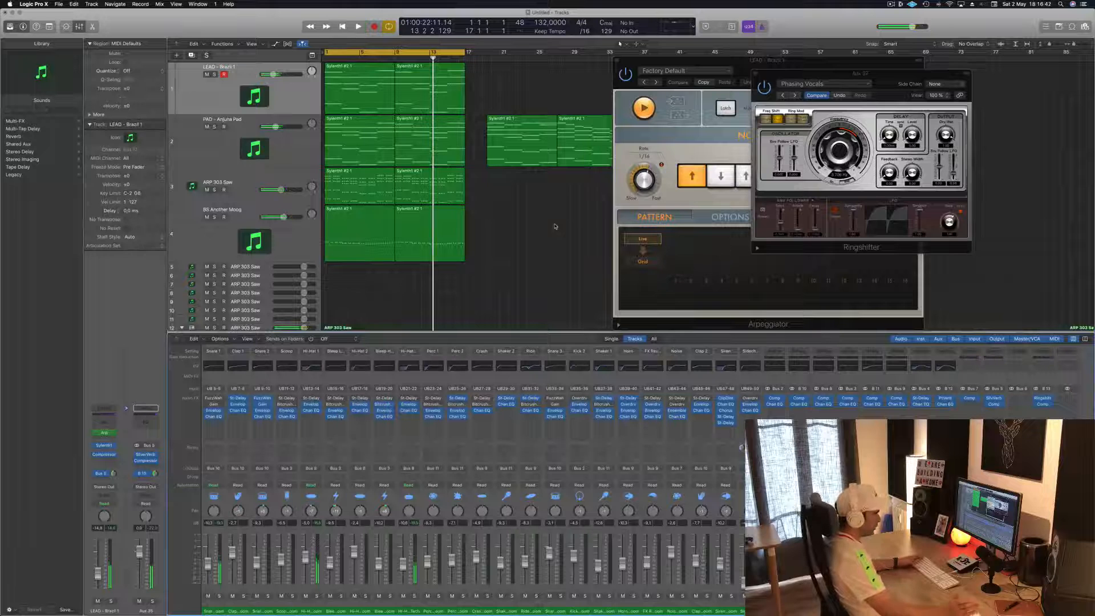
key(Return)
key(space)
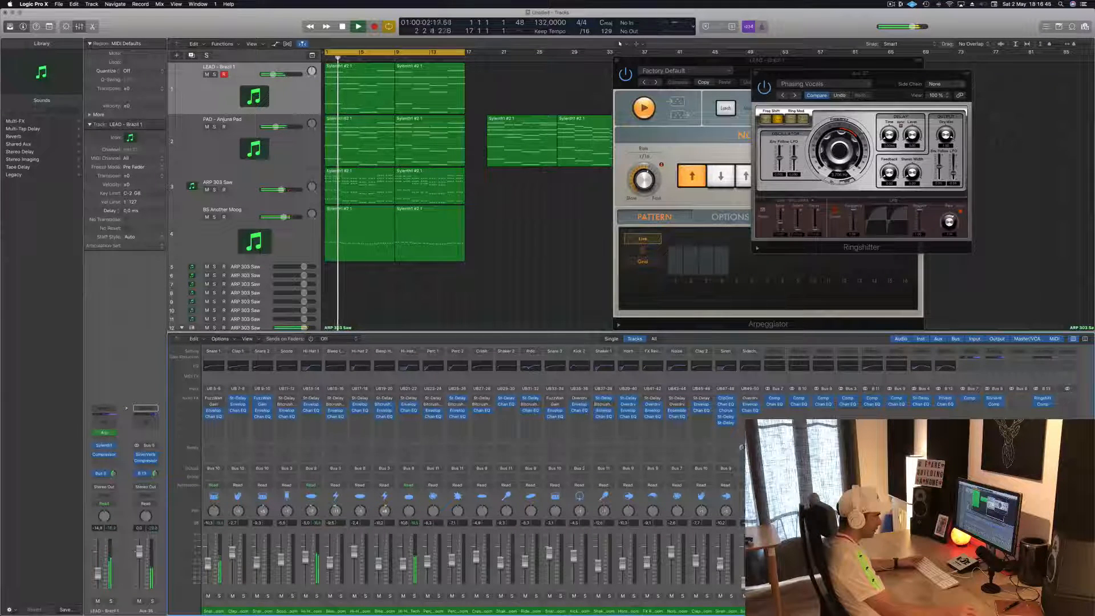
click(1043, 405)
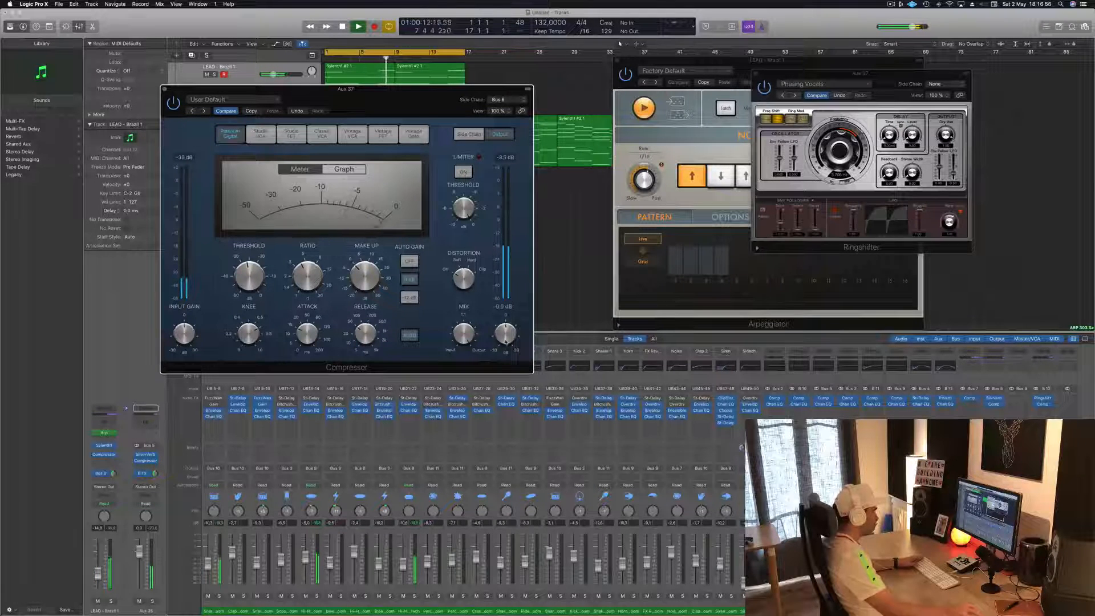
click(628, 442)
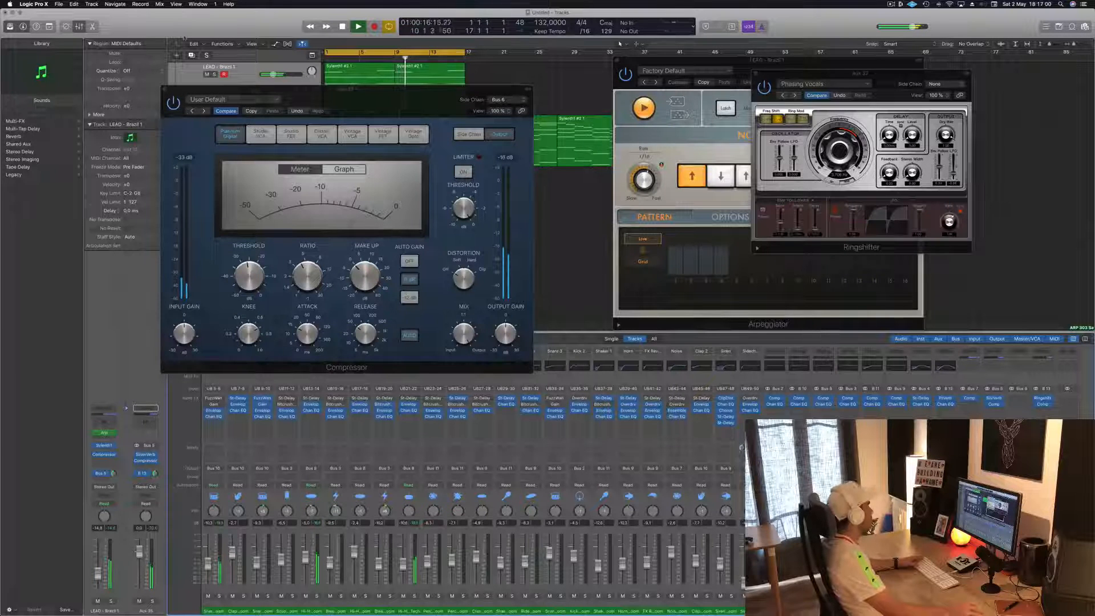
click(167, 88)
key(space)
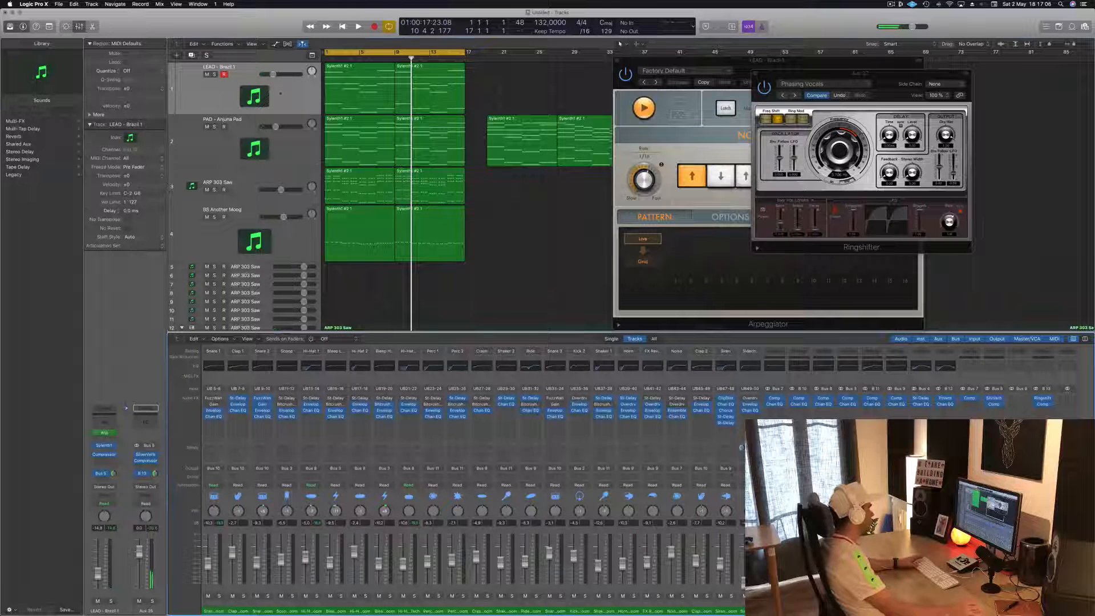
Listen to the LEAD - Brazil 1 track in solo with its aux effect, and return to the full mix.
click(287, 95)
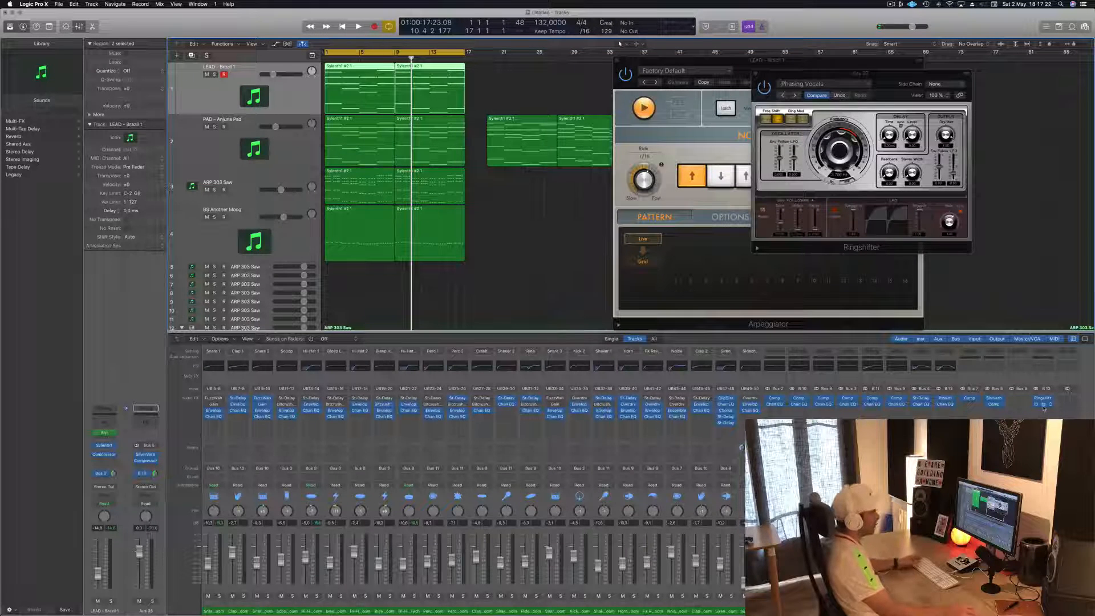
key(space)
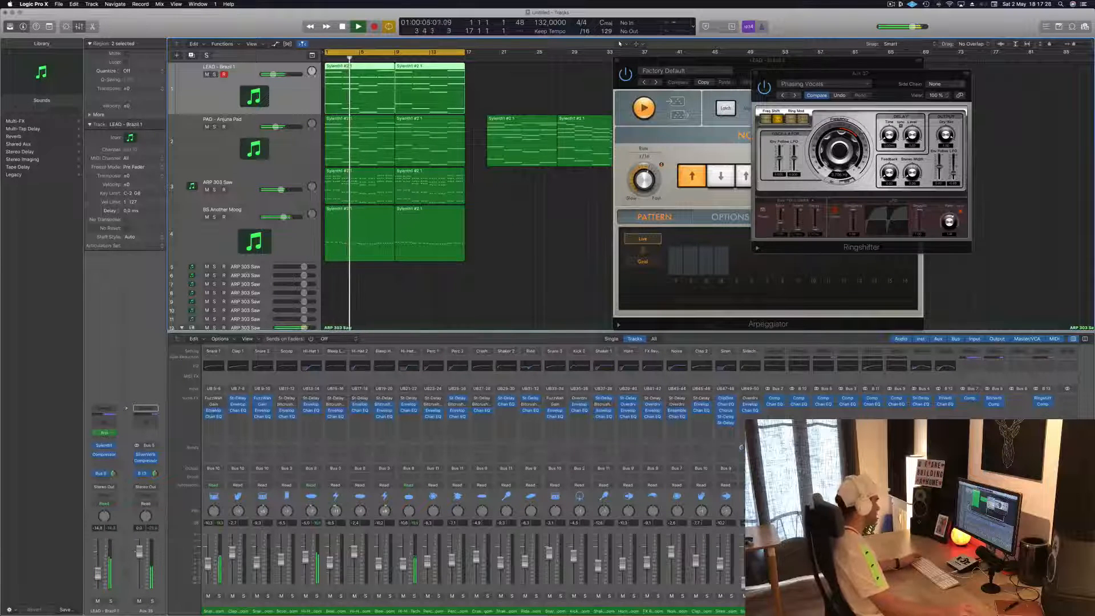
click(111, 600)
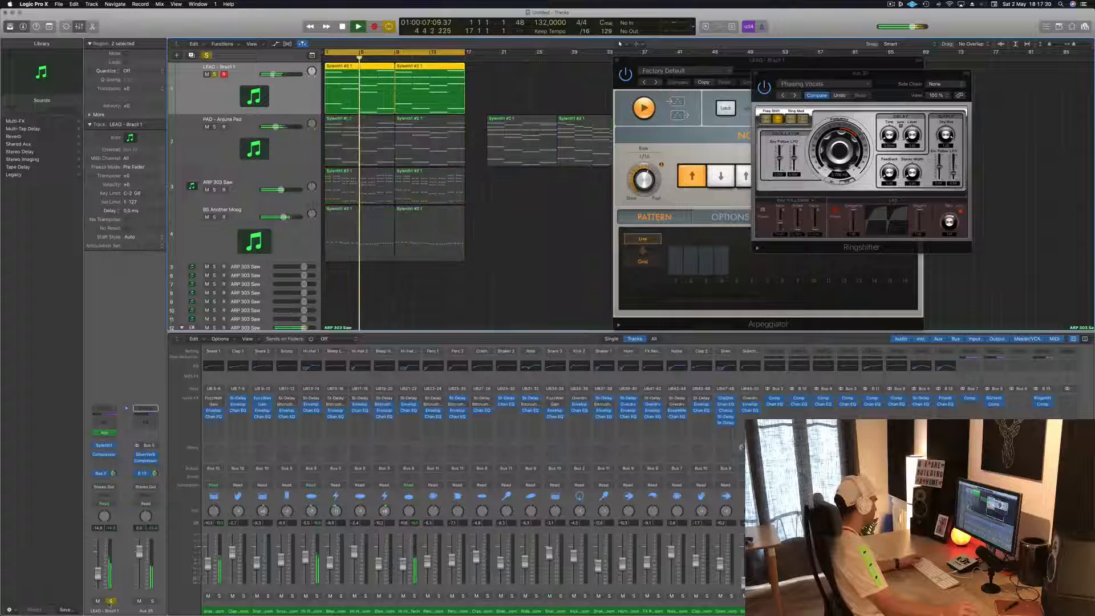
click(152, 601)
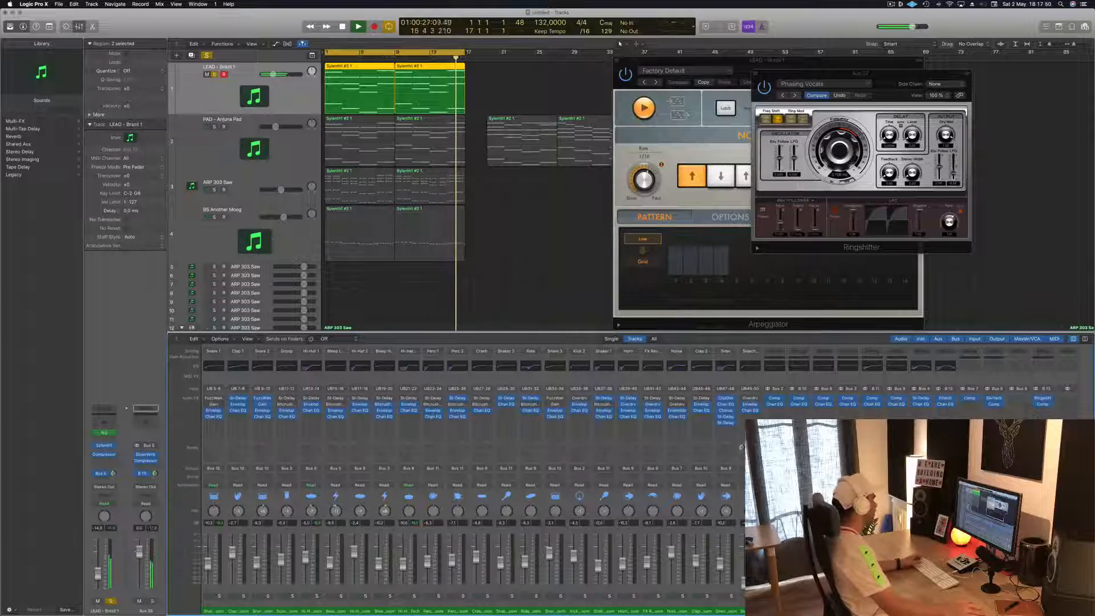
key(s)
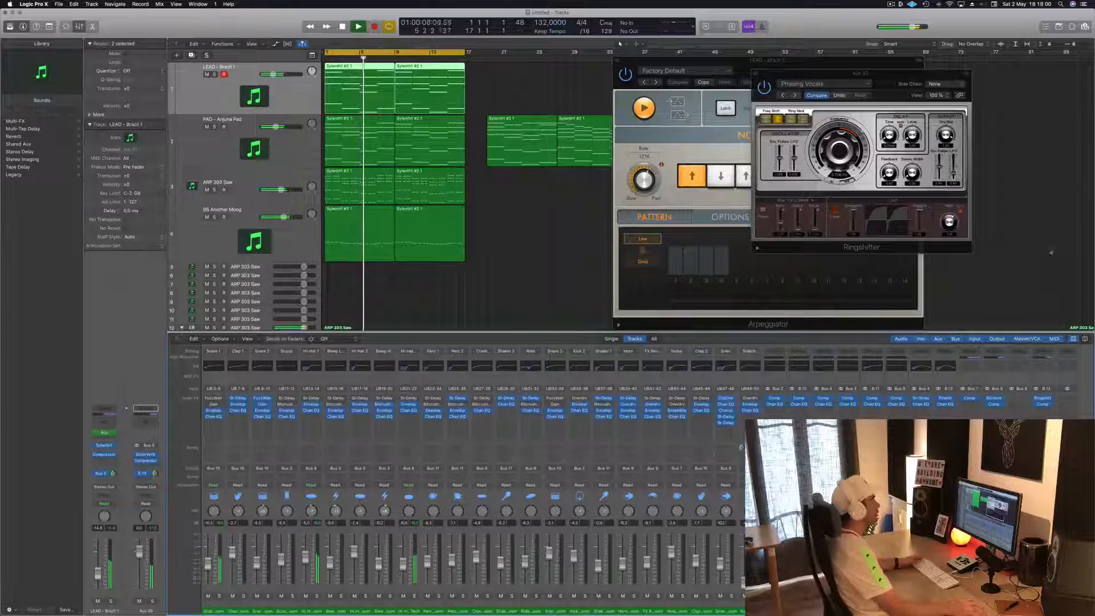
key(space)
Close the Ringshifter and Arpeggiator plug-in windows.
drag(761, 78, 726, 78)
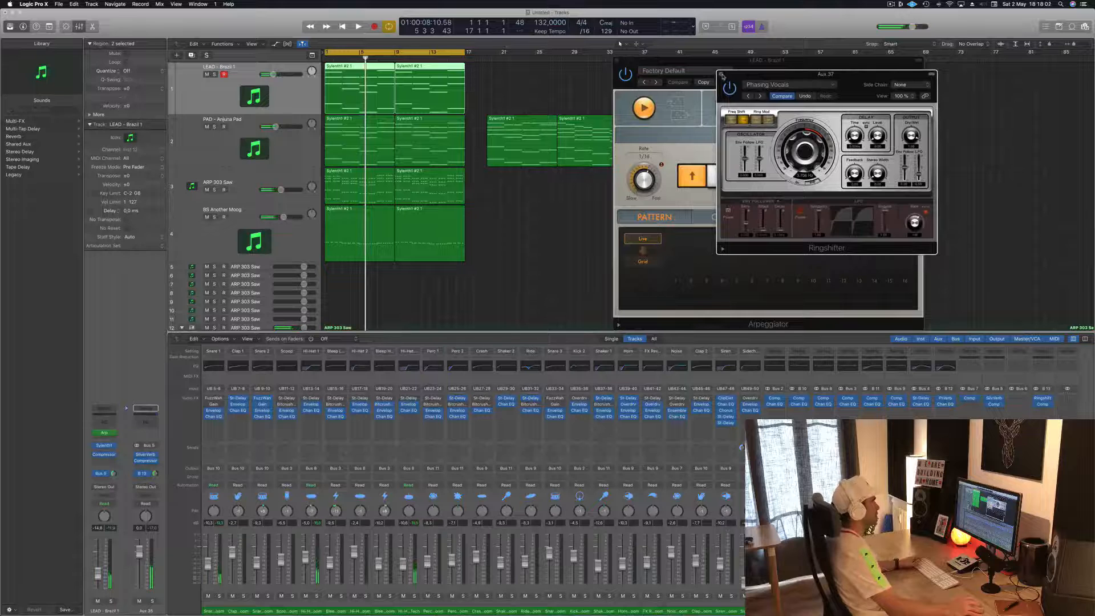
click(722, 75)
click(617, 61)
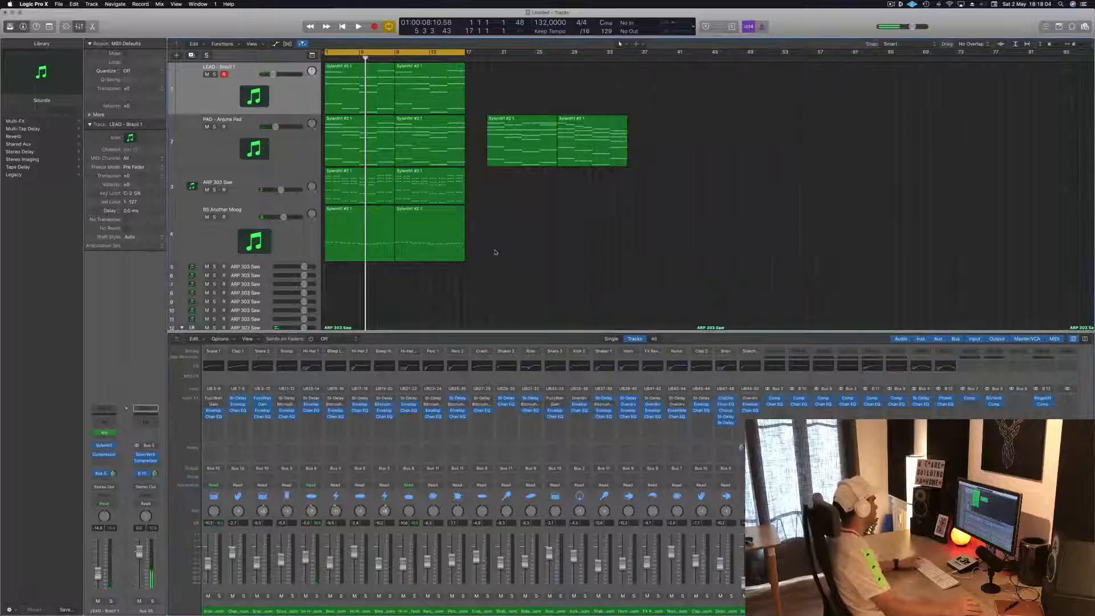
Play the loop from the start and select the PAD - Anjuna Pad track.
key(space)
scroll(512, 253, down, 4)
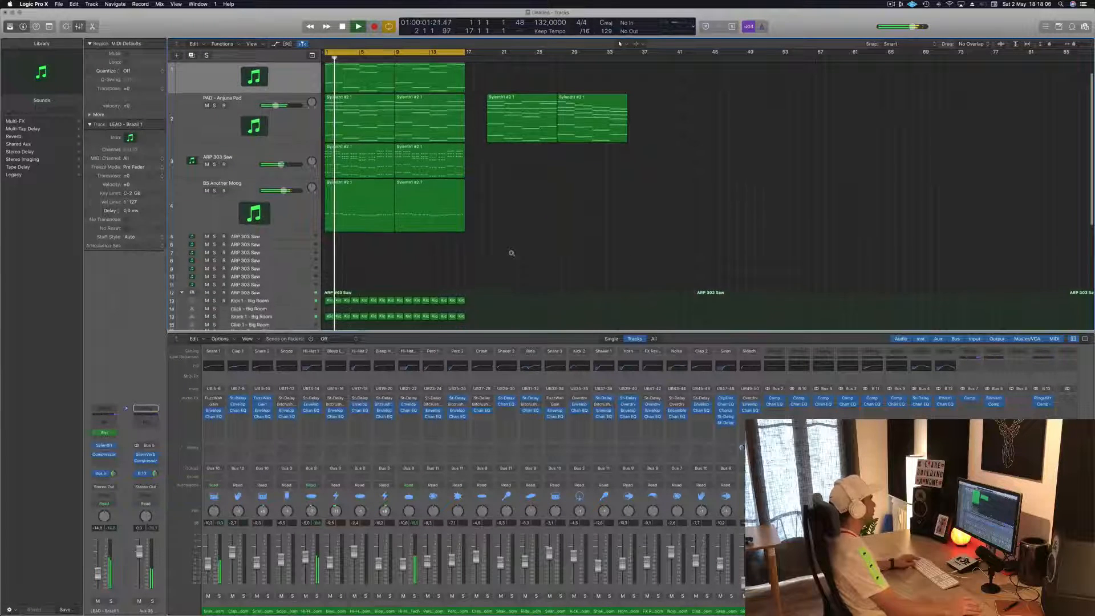
scroll(511, 253, down, 3)
scroll(533, 228, right, 5)
scroll(543, 213, left, 1)
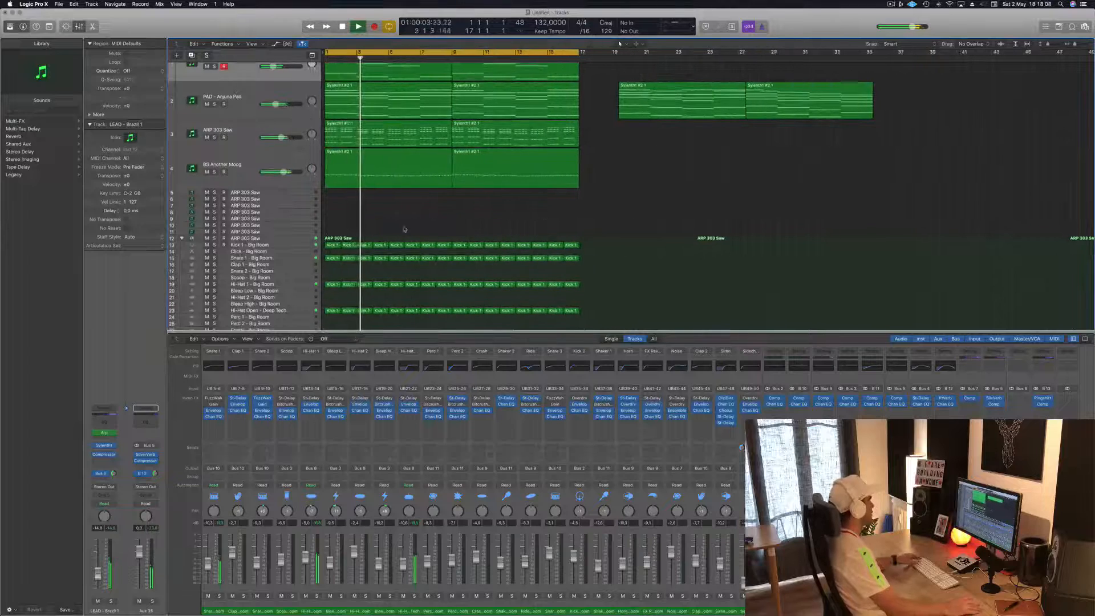
scroll(404, 229, up, 2)
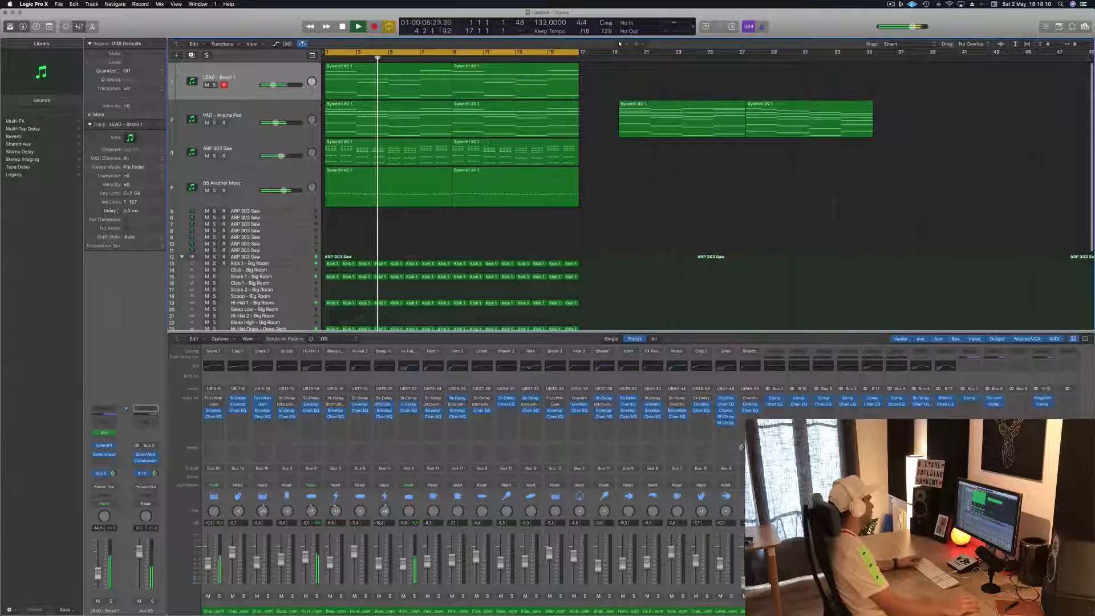
scroll(240, 183, right, 1)
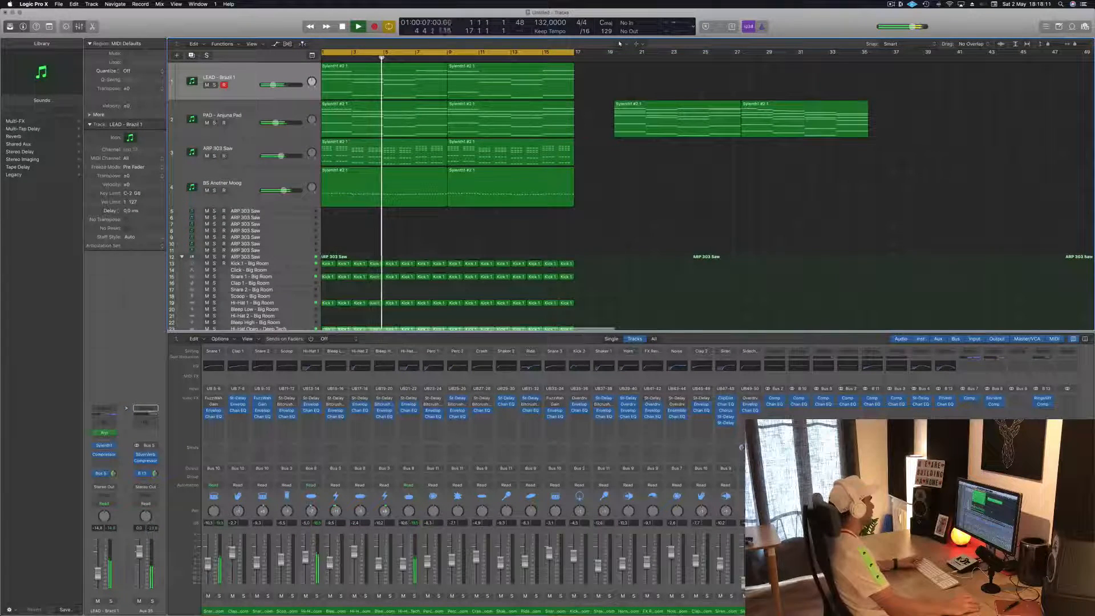
click(244, 122)
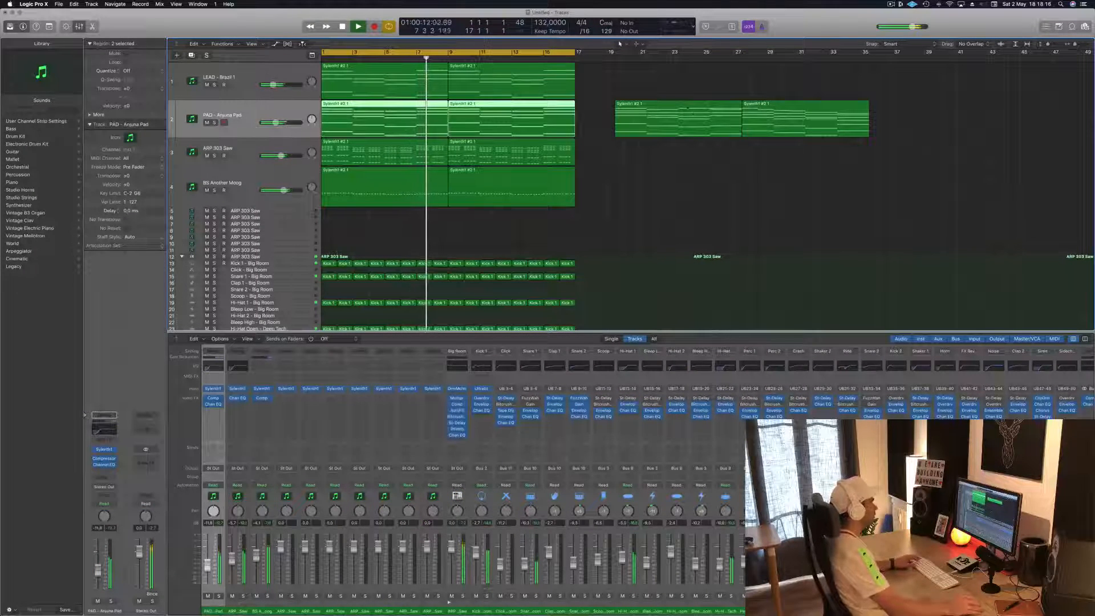
Move the two spare PAD - Anjuna Pad regions further along the timeline, to about bar 61.
key(super+Left)
key(super+Left)
drag(869, 111, 986, 114)
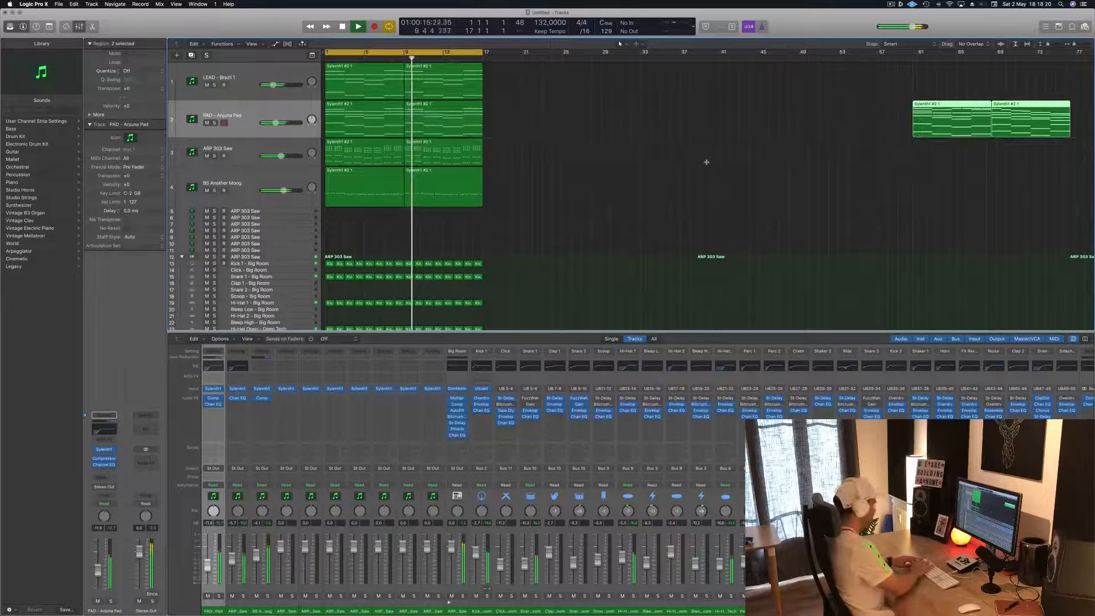
key(super+0)
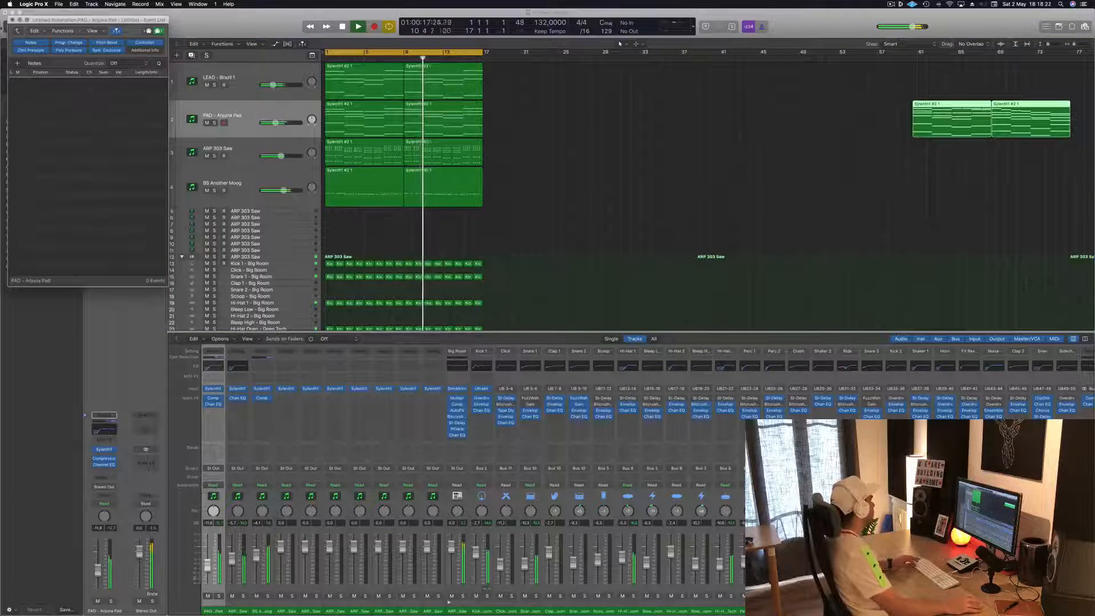
click(11, 20)
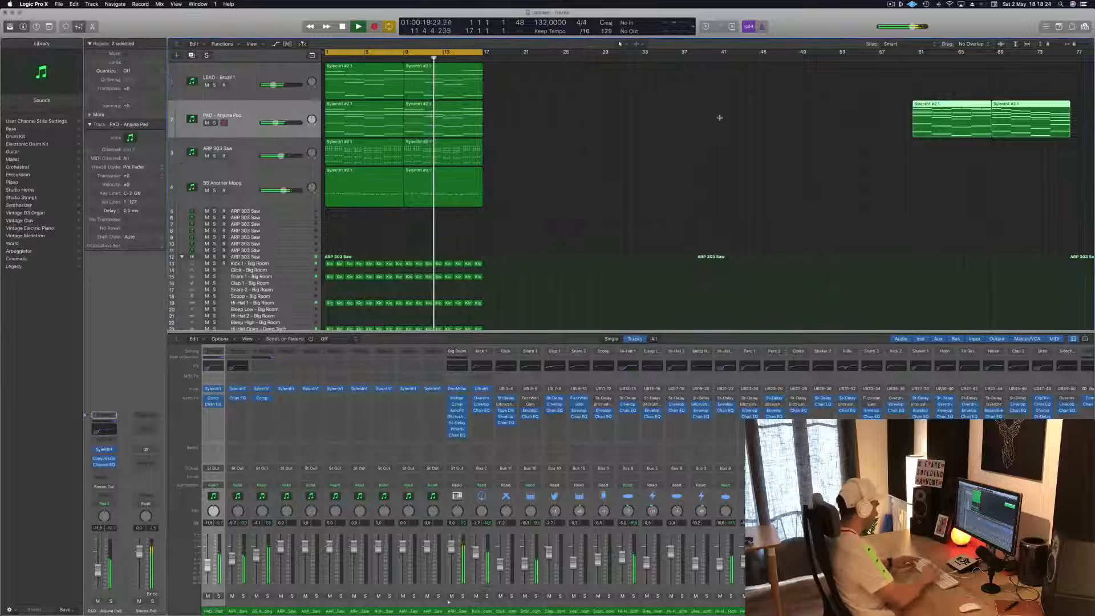
Repeat the 16-bar cycle section three times across all tracks so the song material runs to bar 65.
key(super+r)
key(super+r)
key(super+r)
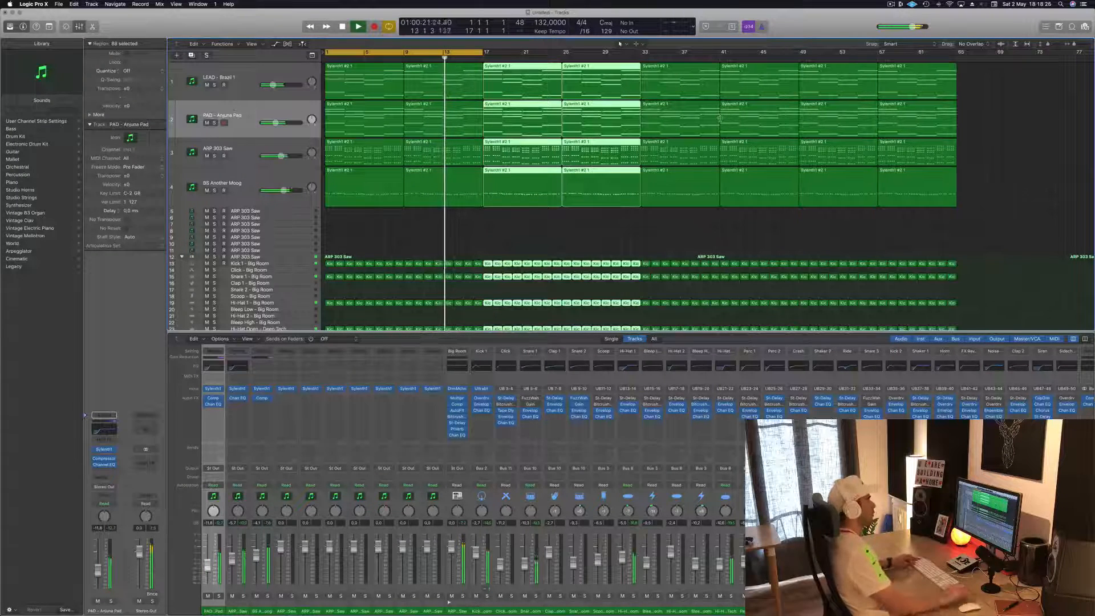
key(super+Left)
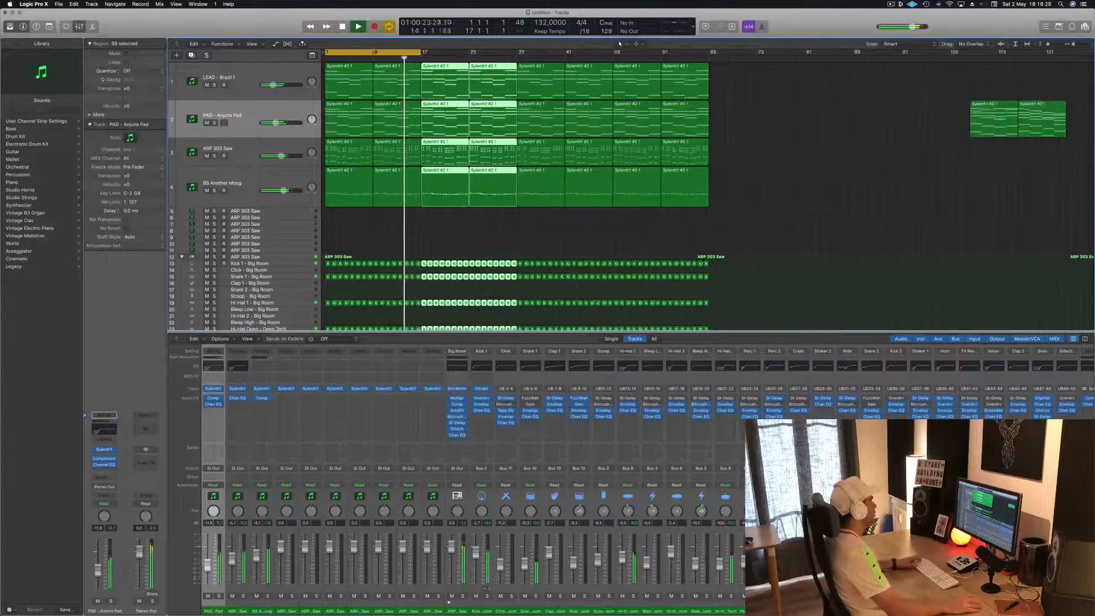
Show the secondary ruler in the Tracks area and extend the cycle range from bar 1 to bar 65.
click(251, 45)
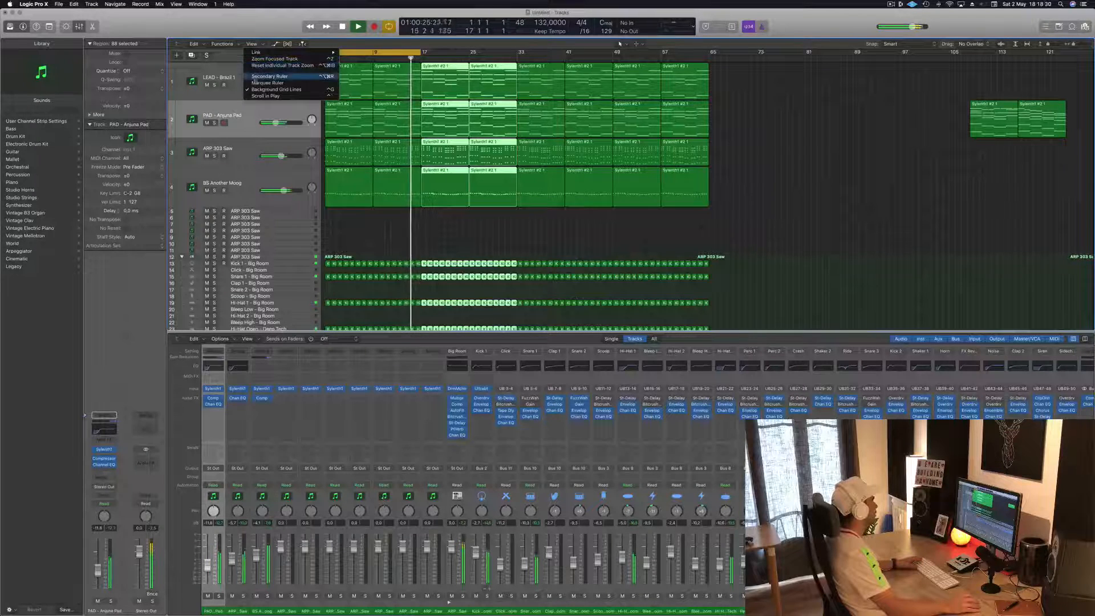
click(259, 76)
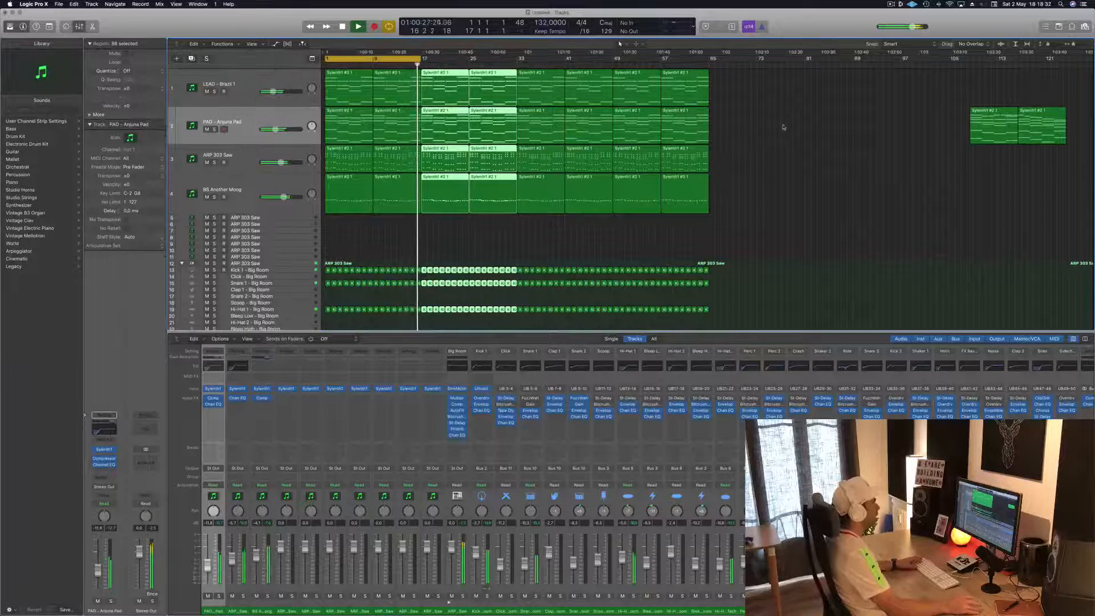
click(783, 90)
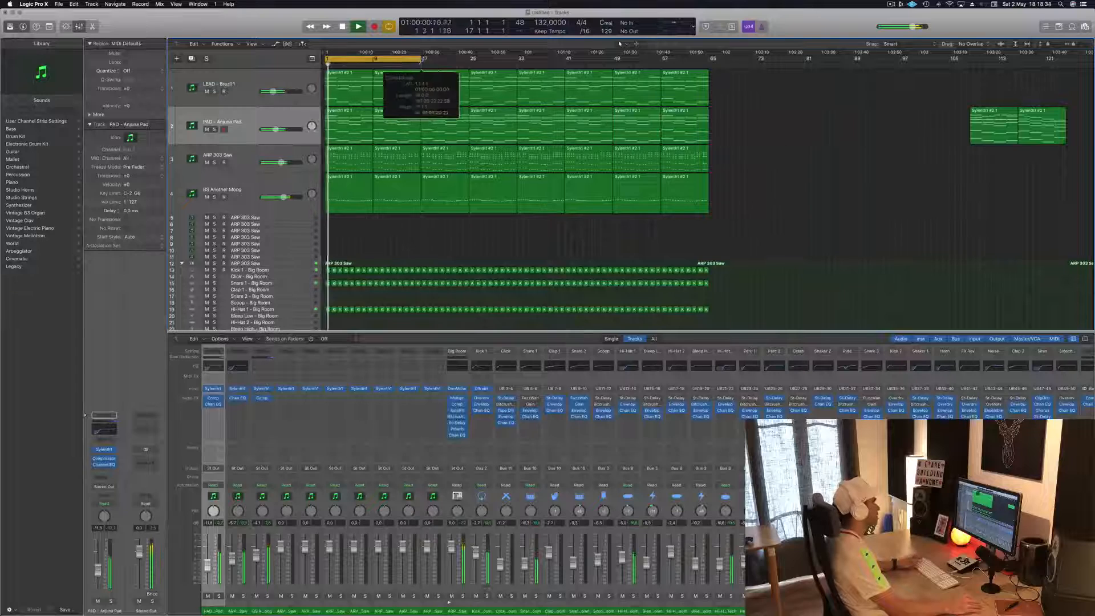
drag(422, 59, 709, 59)
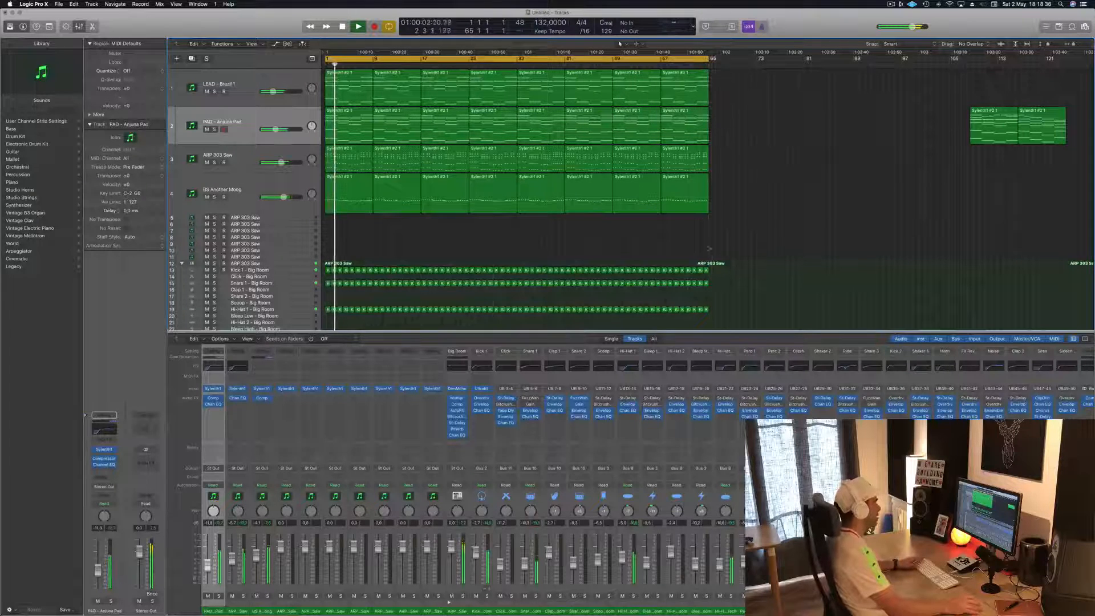
key(space)
scroll(379, 242, down, 2)
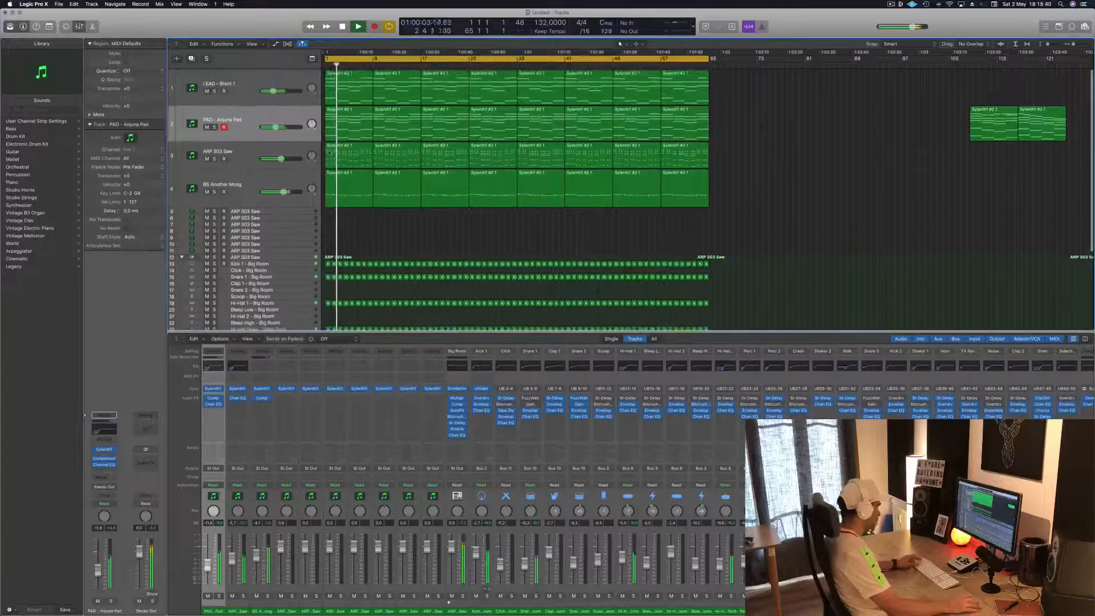
Load the 000-Mega Saw Riser With noise channel strip setting on the empty ARP 303 Saw track 5.
scroll(275, 113, up, 1)
click(275, 113)
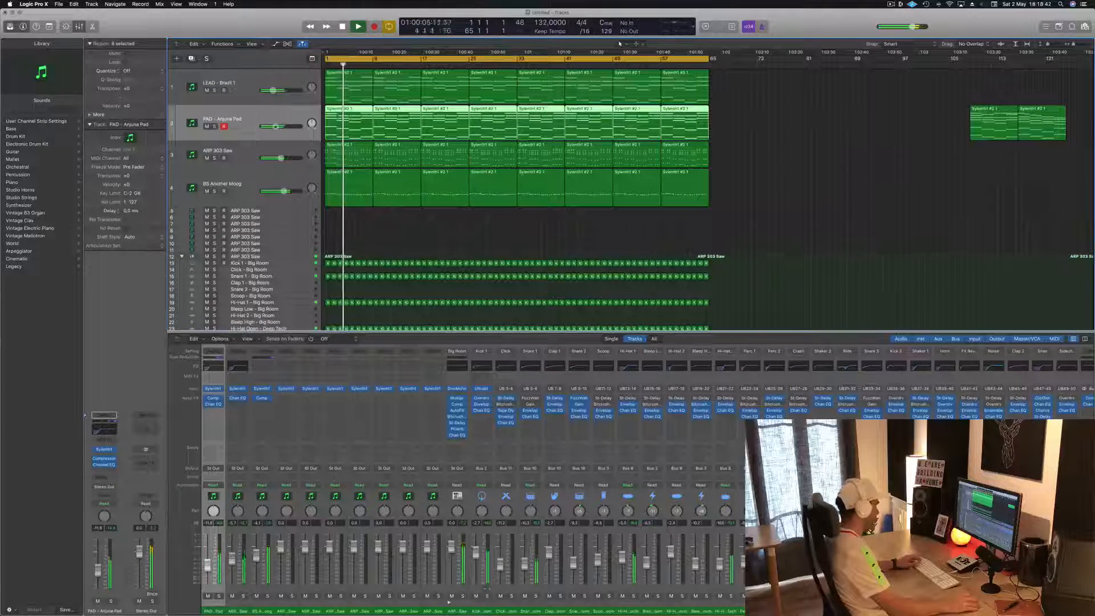
click(278, 210)
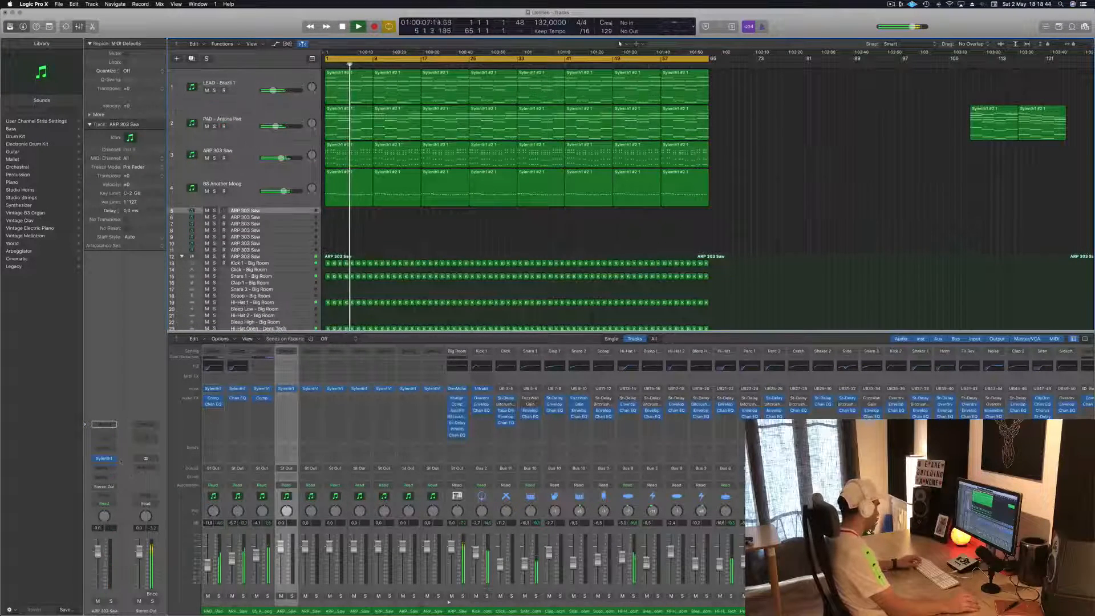
click(114, 425)
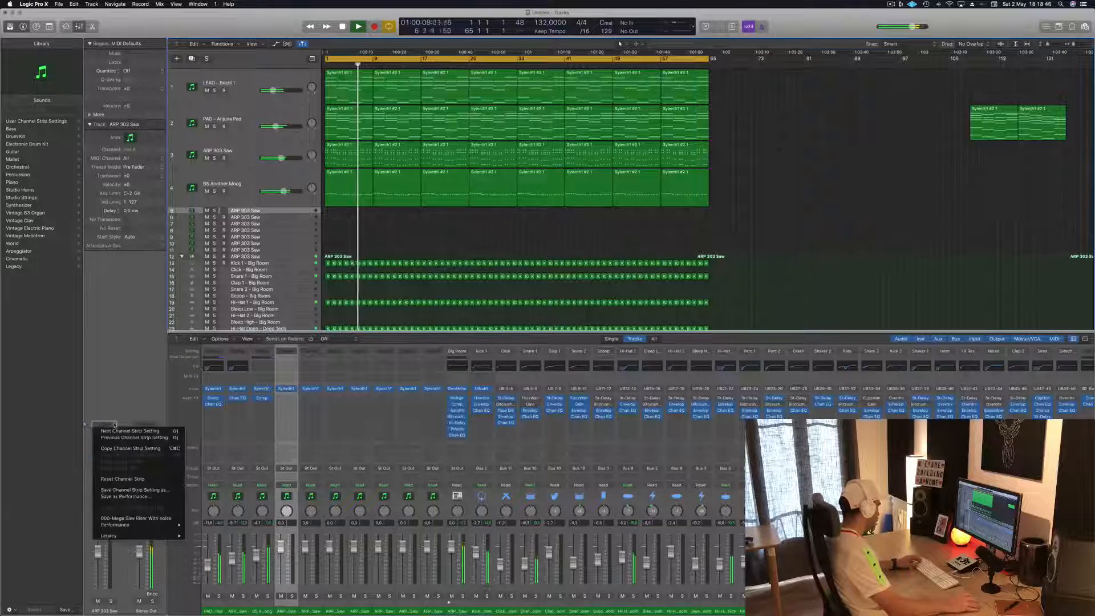
click(119, 520)
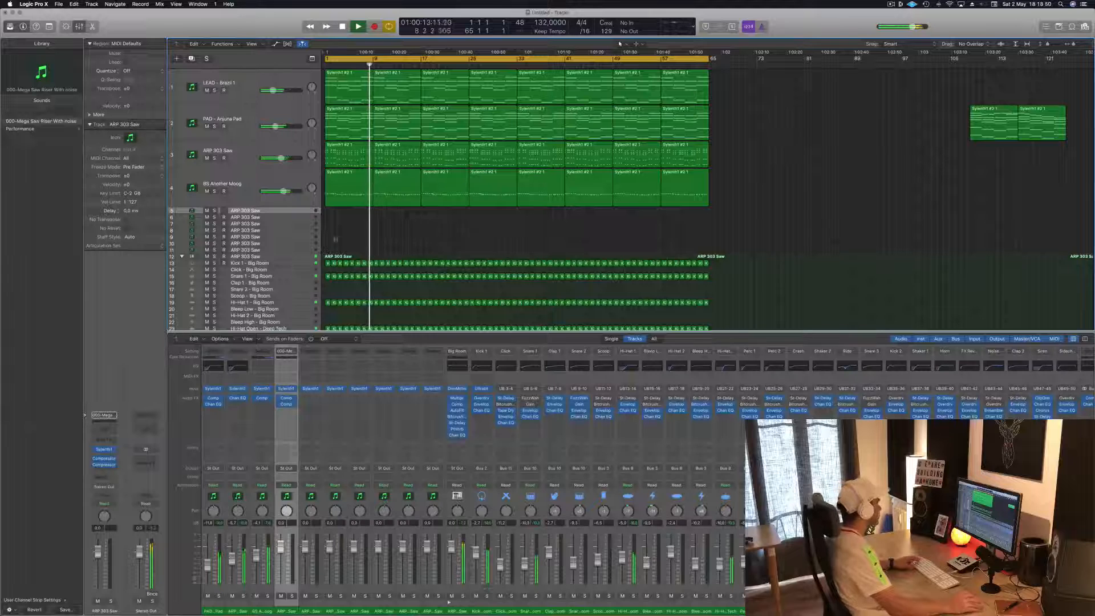
Copy the first PAD - Anjuna Pad region to track 5 and delete all its notes after the opening chord.
drag(348, 116, 346, 212)
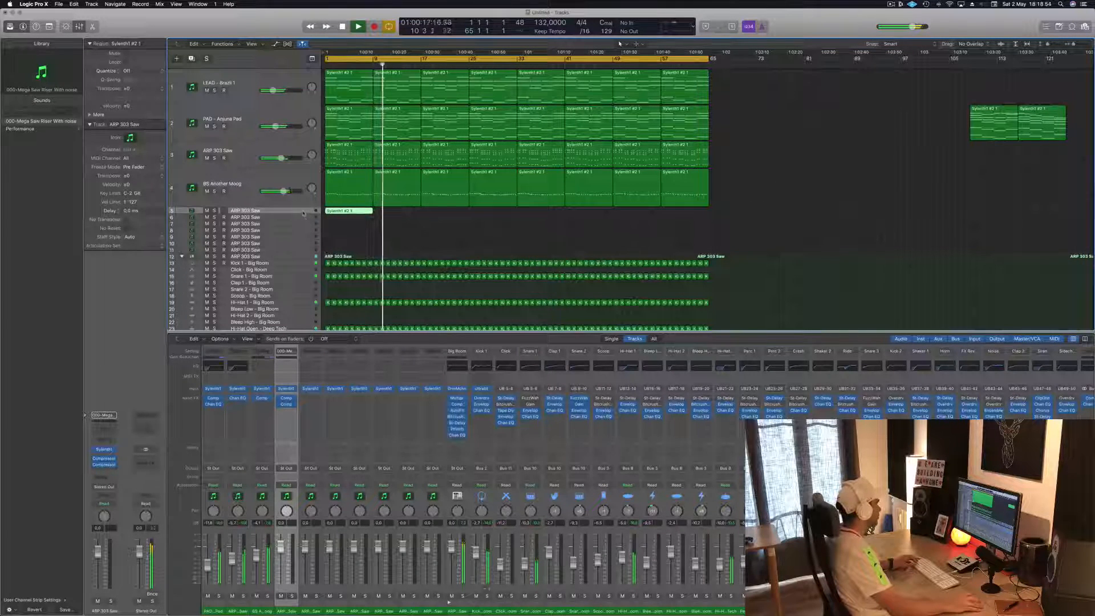
double_click(345, 212)
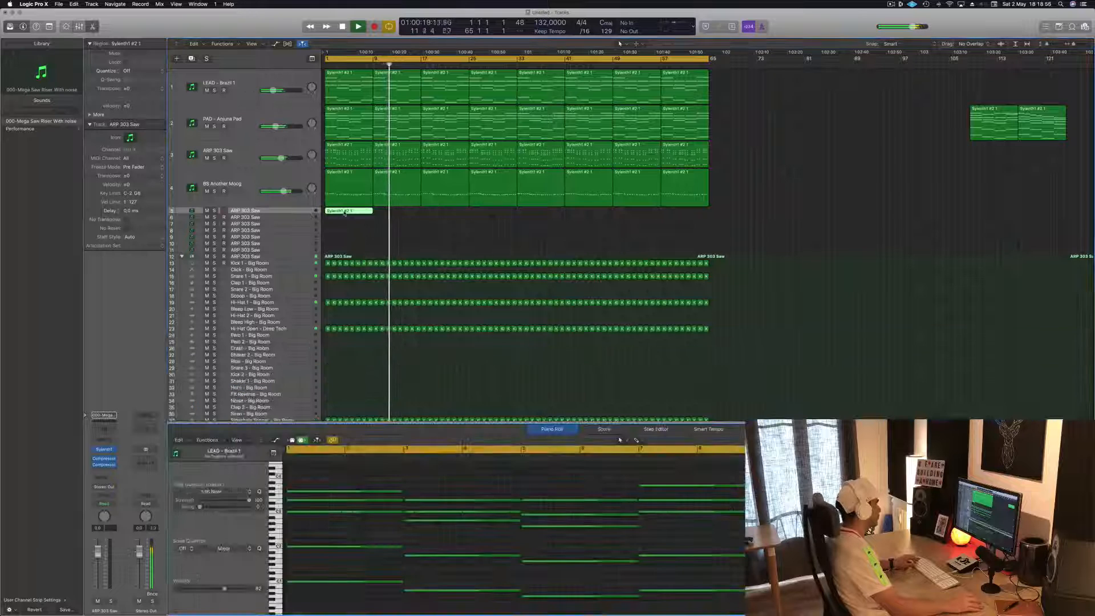
drag(422, 484, 616, 589)
key(Delete)
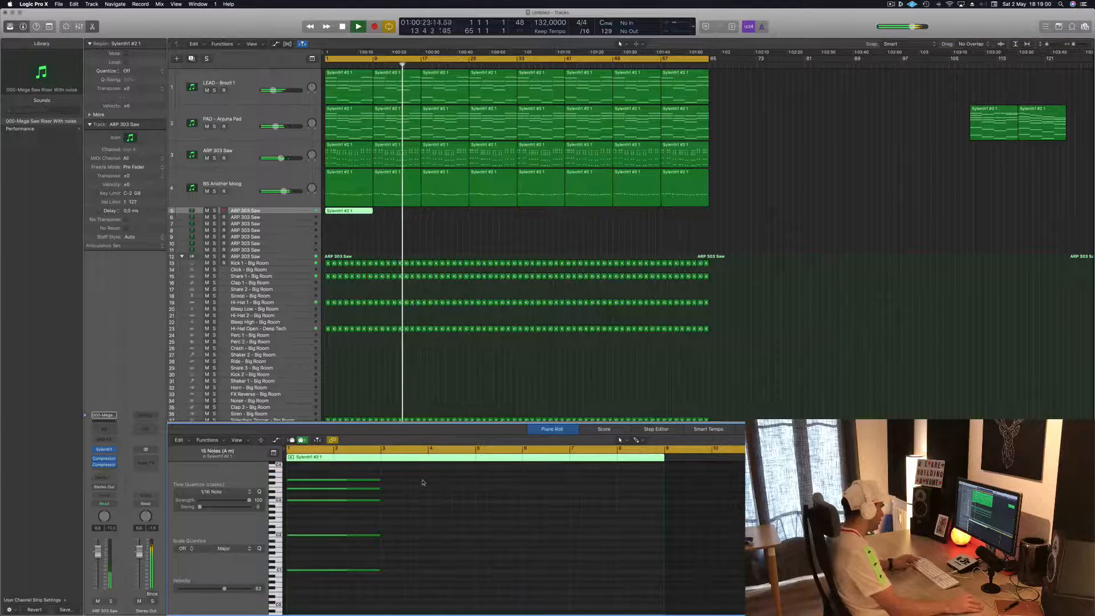
Stretch the opening chord to bar 9 and delete its notes until only the second-lowest one remains.
drag(421, 476, 285, 575)
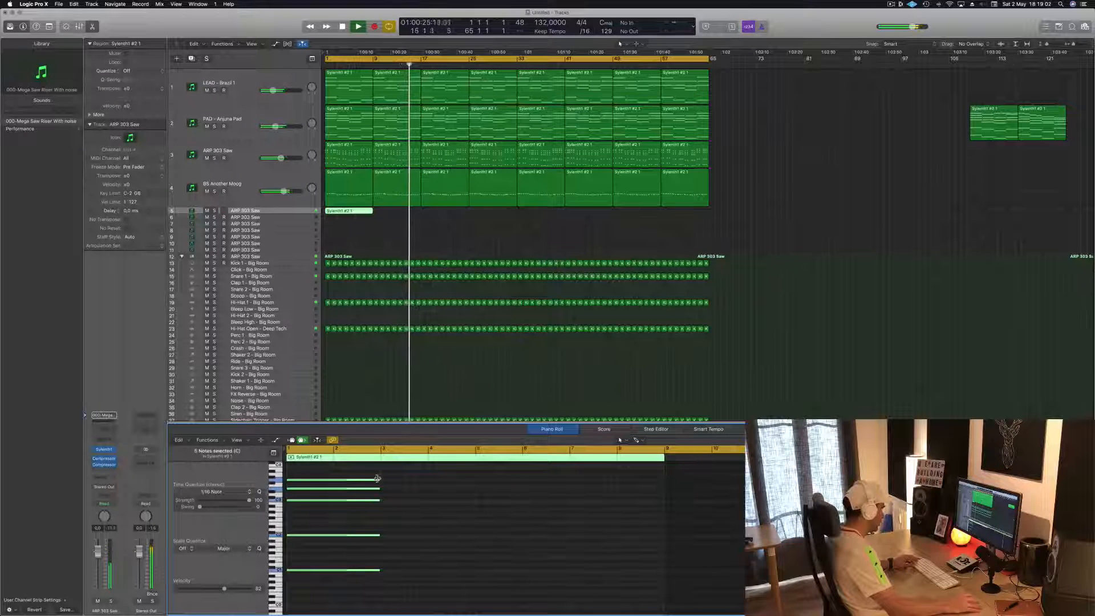
drag(380, 479, 664, 482)
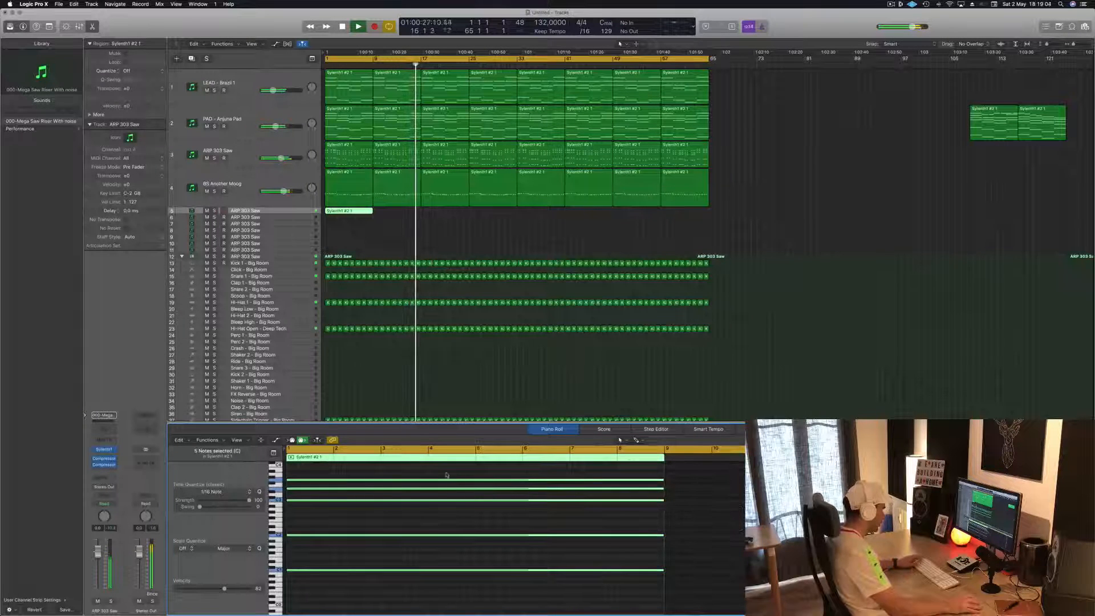
drag(423, 553, 423, 584)
key(Delete)
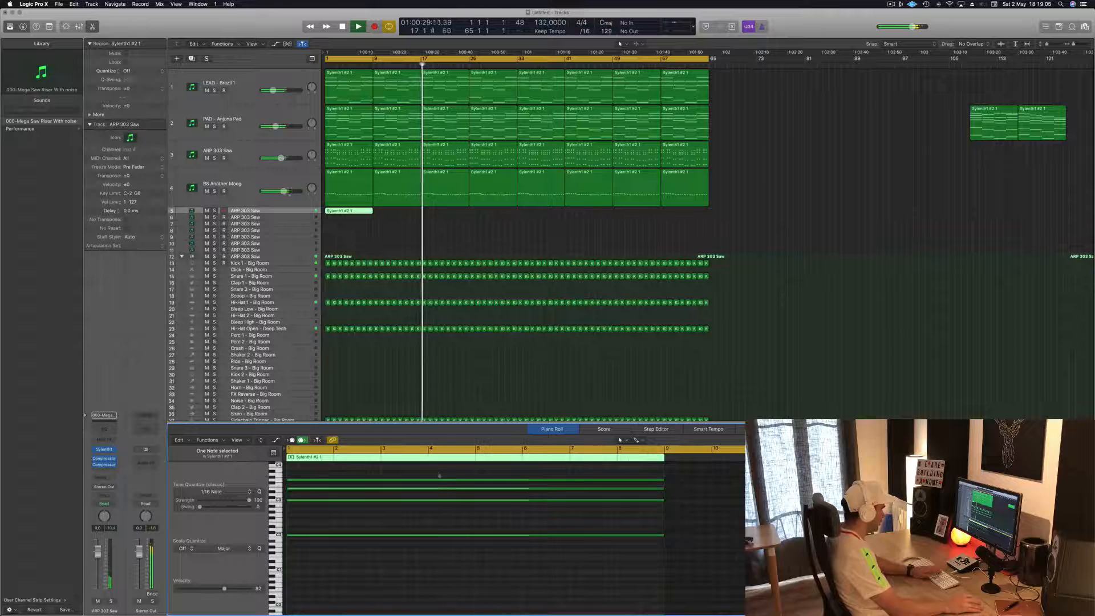
drag(440, 473, 453, 504)
key(Delete)
key(space)
key(space)
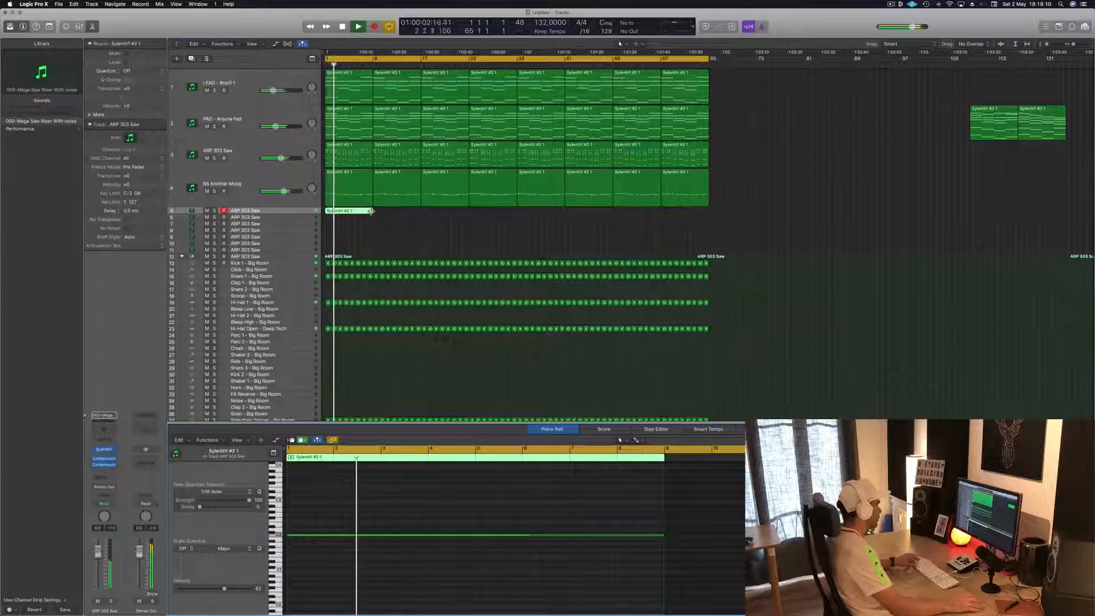
Extend the riser region on track 5 to bar 17 and lengthen its single note to match.
drag(368, 212, 418, 214)
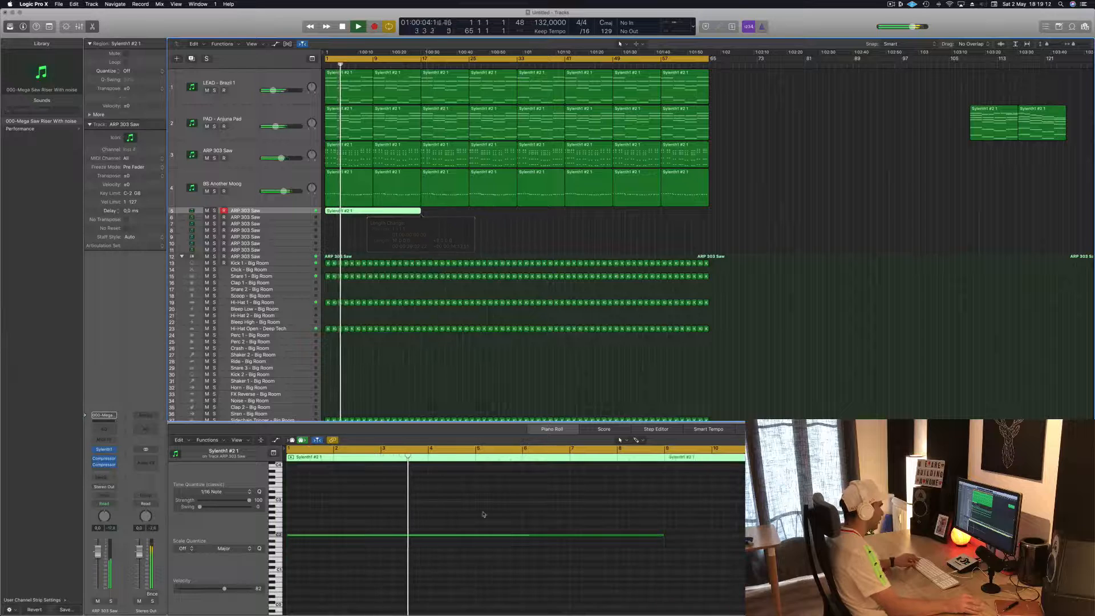
scroll(662, 538, down, 2)
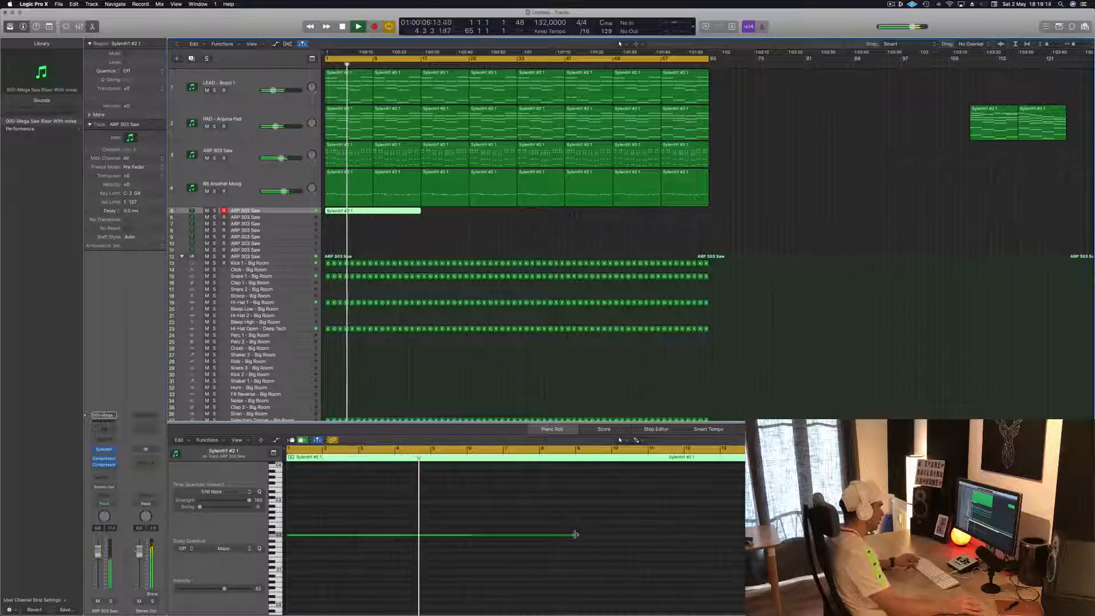
drag(575, 534, 745, 535)
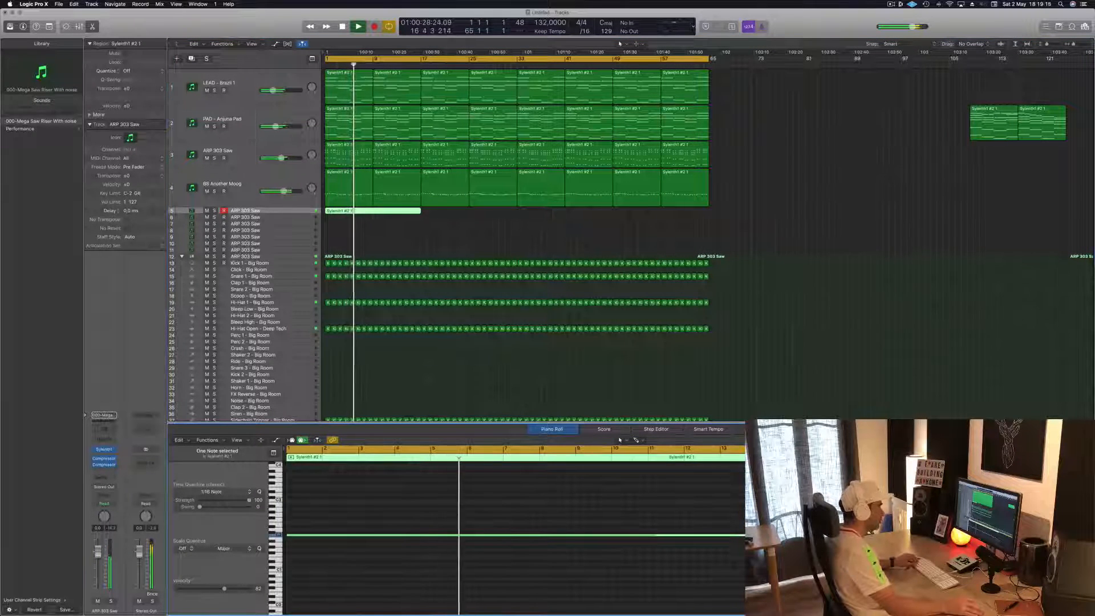
Play from the start, show the toolbar and enlarge the selected riser track with track zoom.
key(Return)
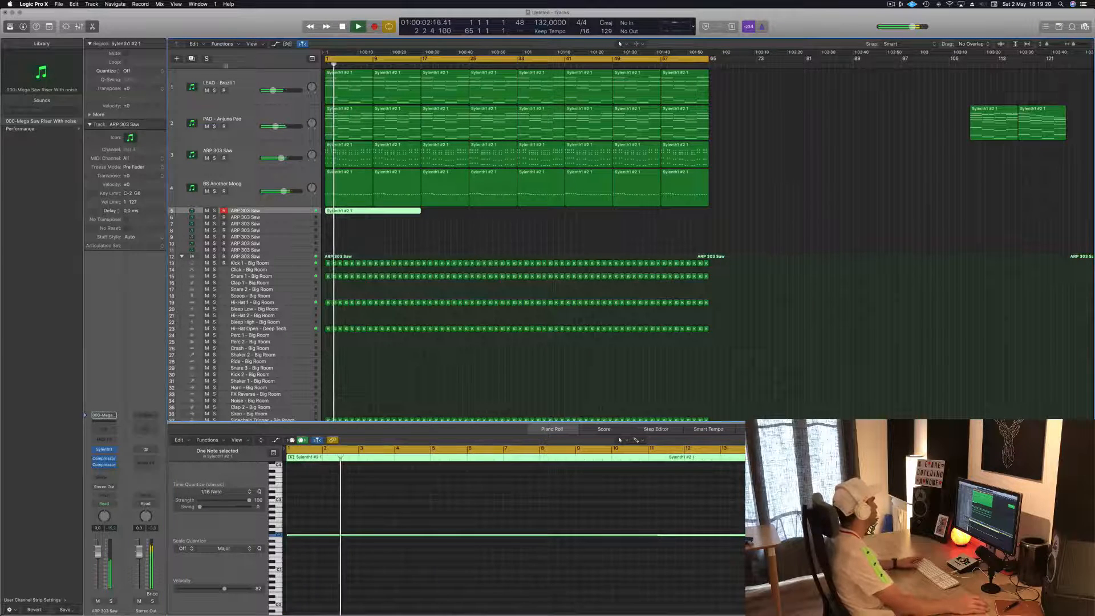
key(ctrl+alt+super+t)
key(ctrl+z)
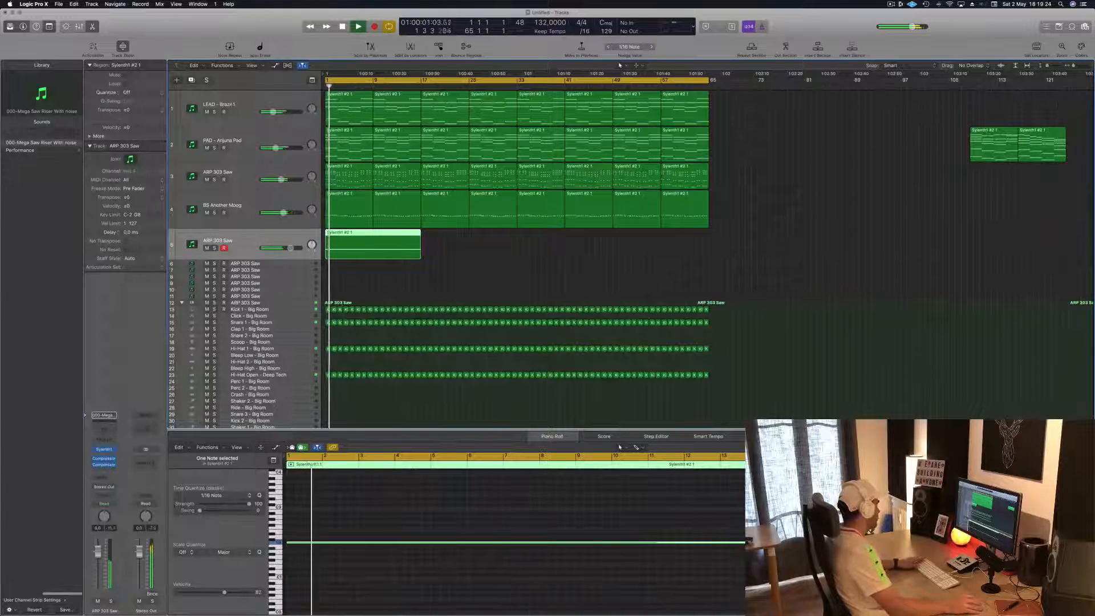
Listen to the riser track in solo, return to the full mix and lower its volume to about -3 dB.
click(111, 601)
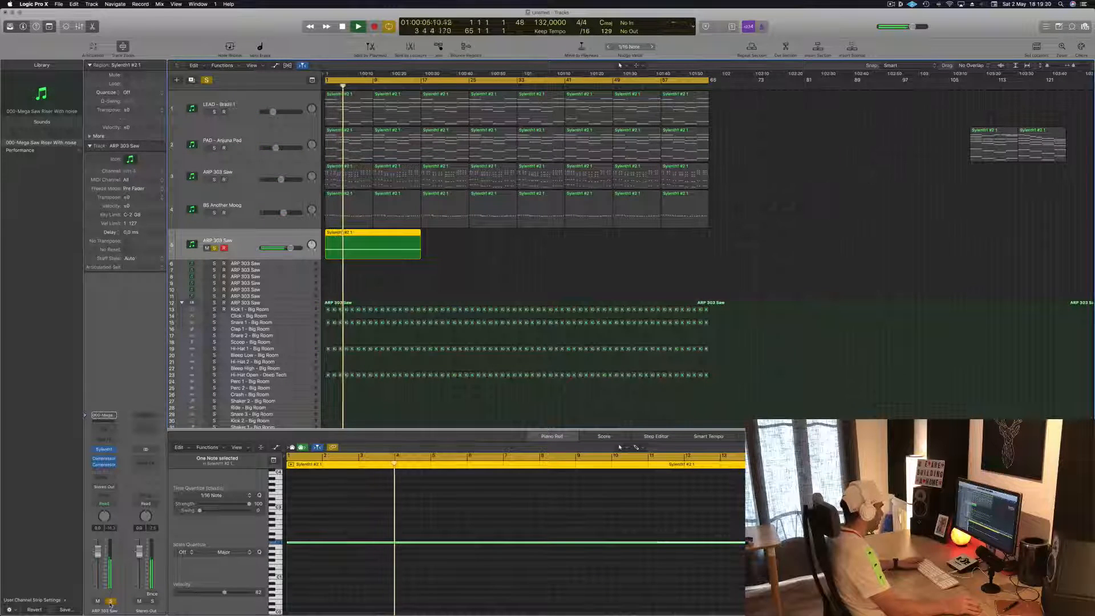
click(111, 602)
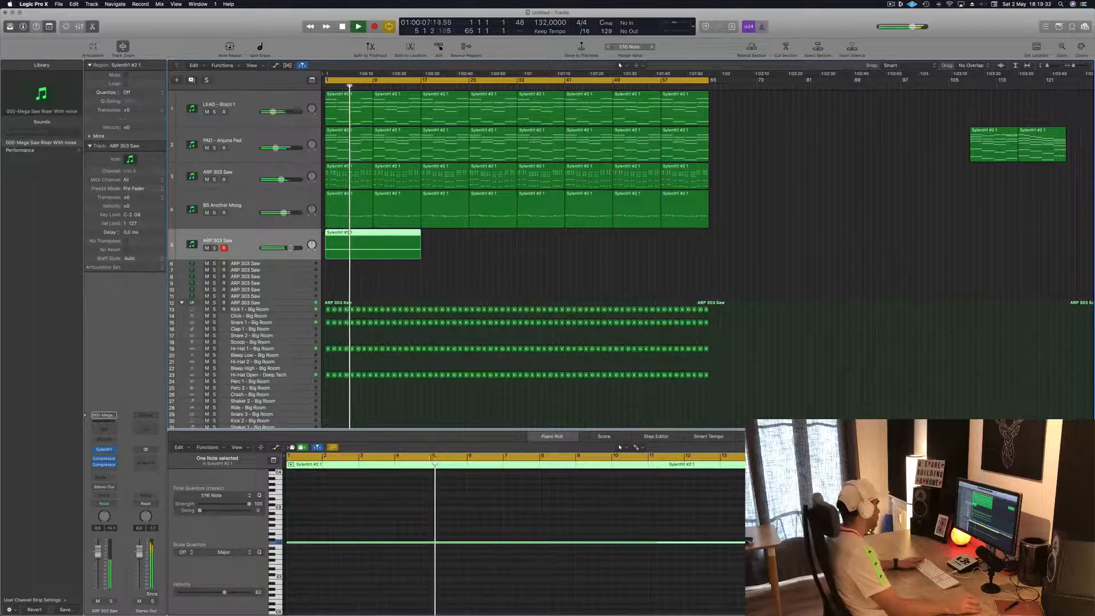
drag(99, 556, 98, 558)
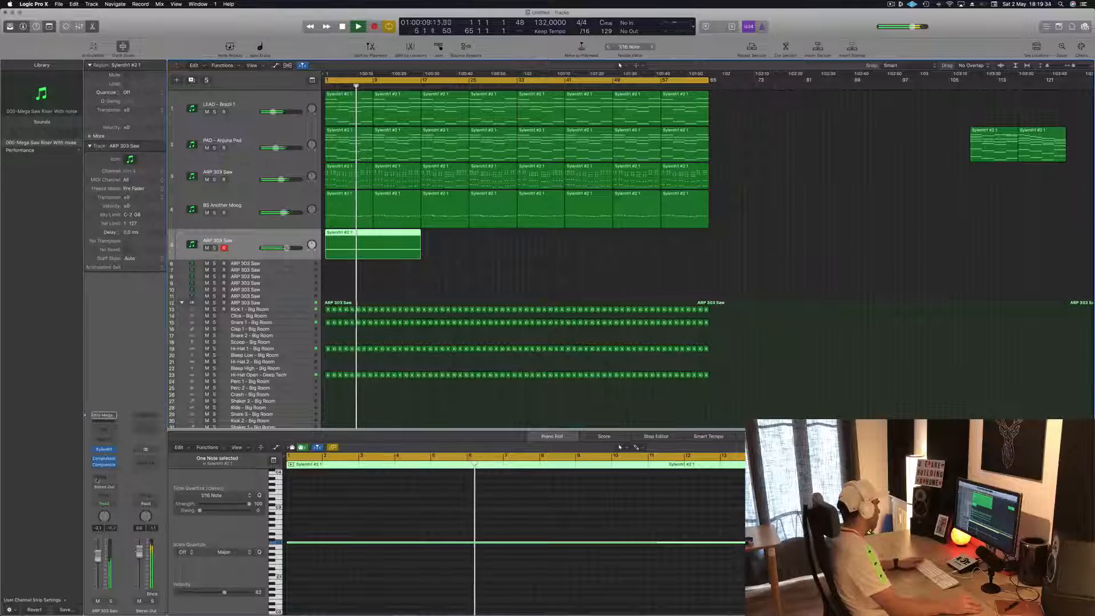
Set the side chain of the riser track's first Compressor to Bus 6 (Sidechain Trigger - Big Room) and reposition the plug-in window.
click(104, 459)
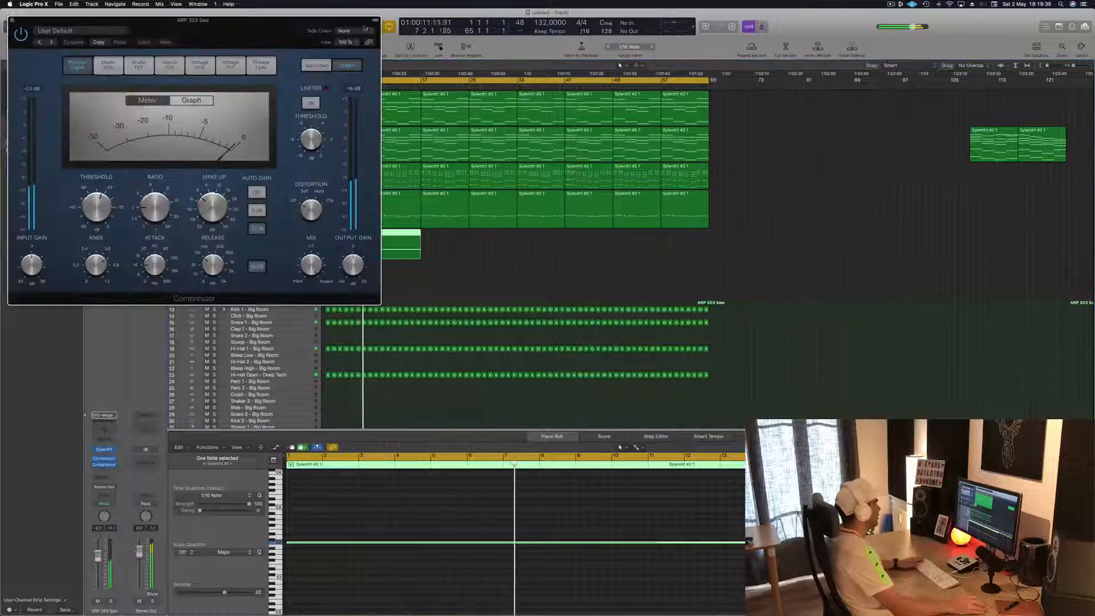
click(365, 31)
mouse_move(354, 54)
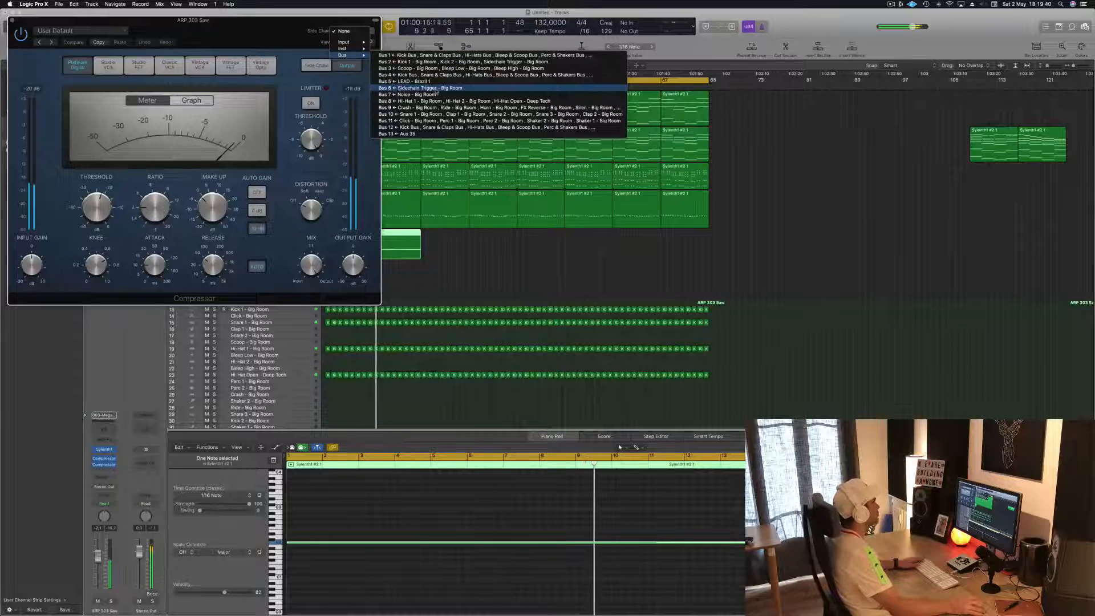
click(438, 88)
drag(194, 20, 612, 119)
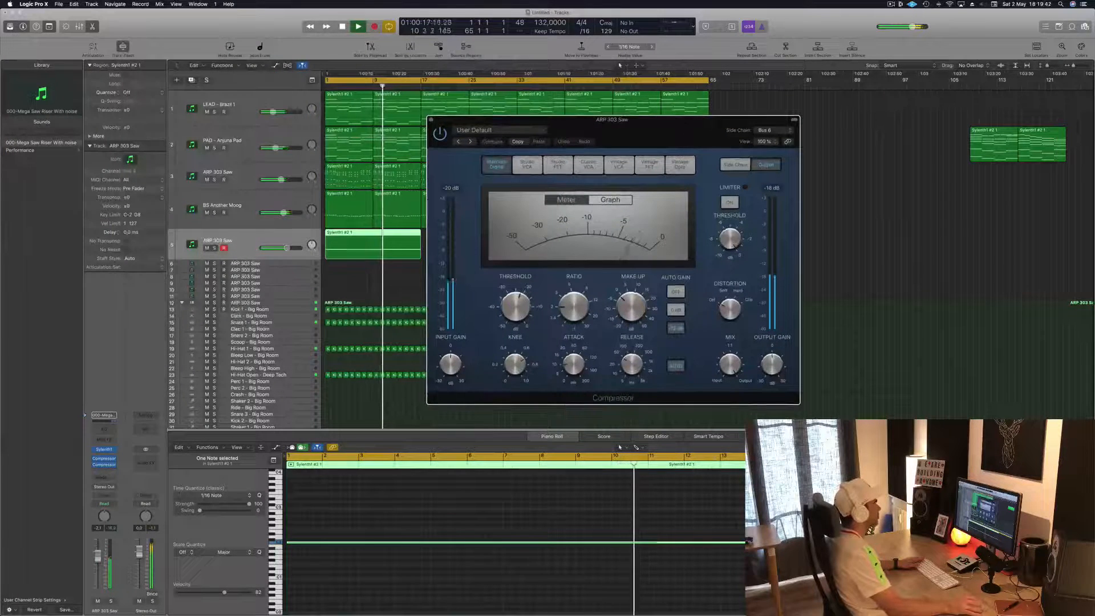
Lower the Compressor's threshold, replay from the start and fine-tune the riser track's volume to about -3 dB.
drag(516, 307, 515, 320)
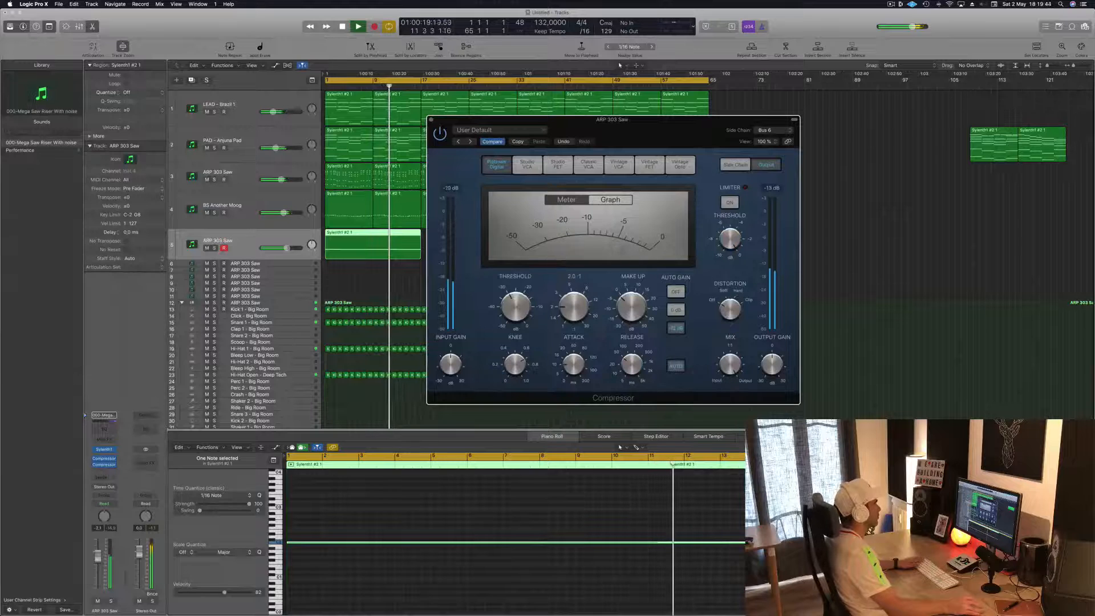
key(Return)
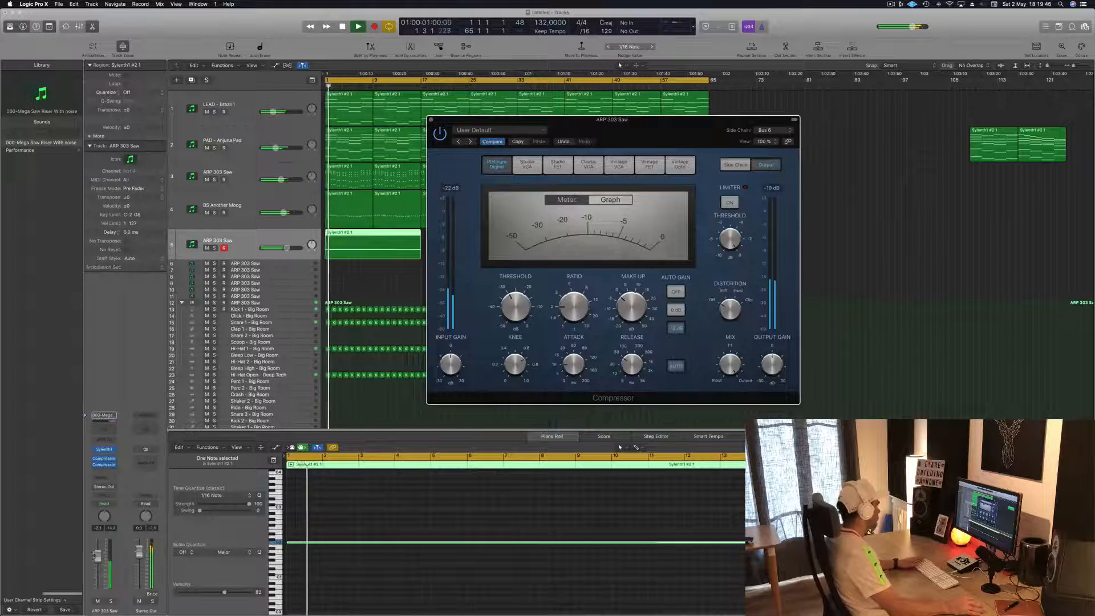
drag(97, 555, 98, 558)
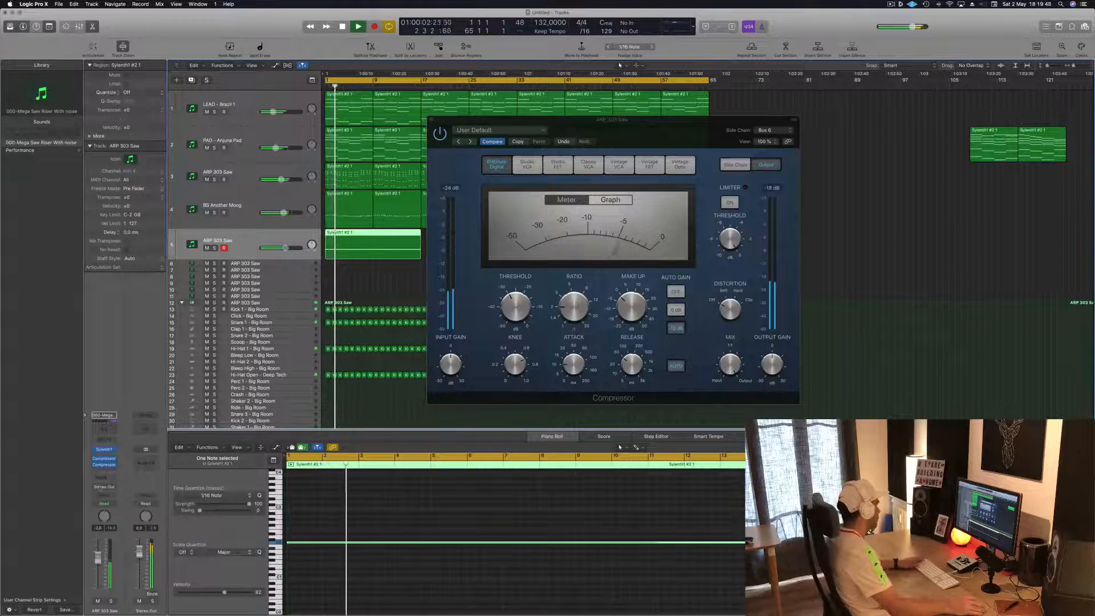
Add a send to Bus 5 on the riser track and raise its send level.
click(103, 477)
mouse_move(114, 491)
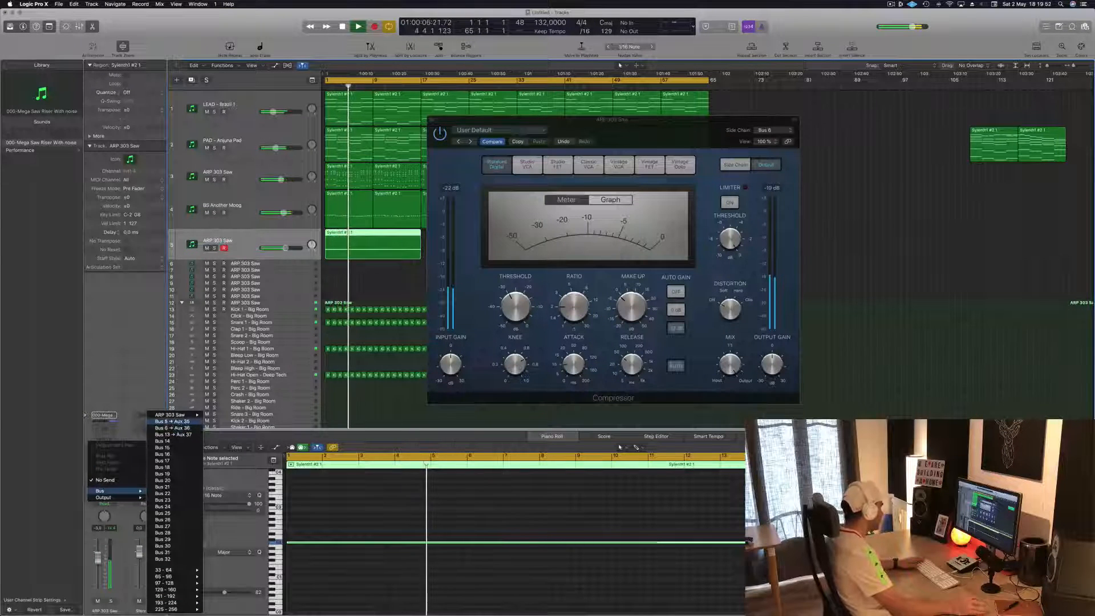
click(171, 421)
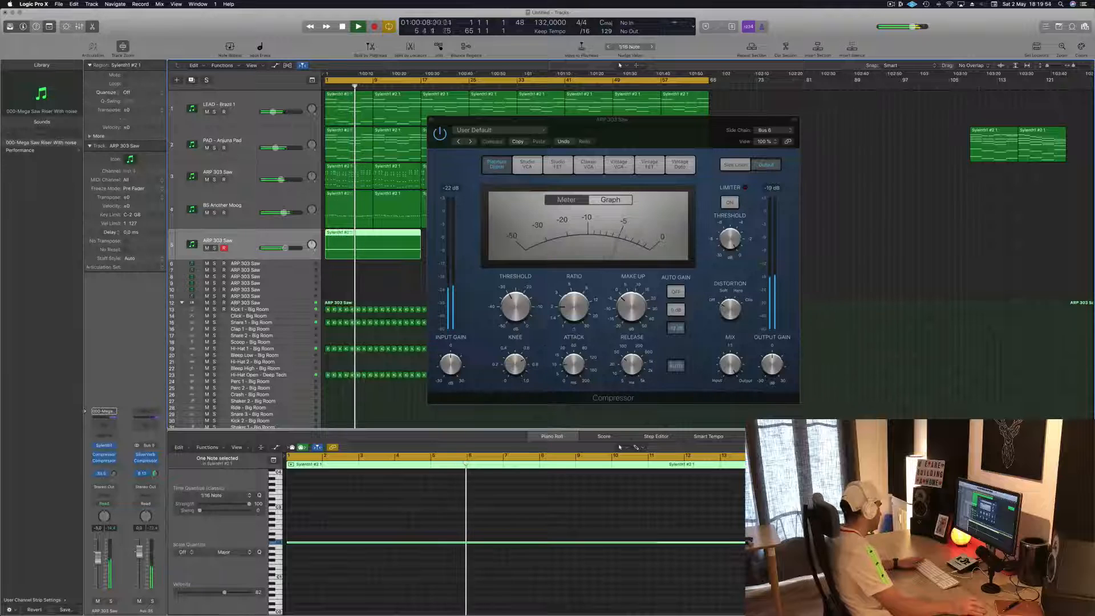
drag(114, 475, 115, 476)
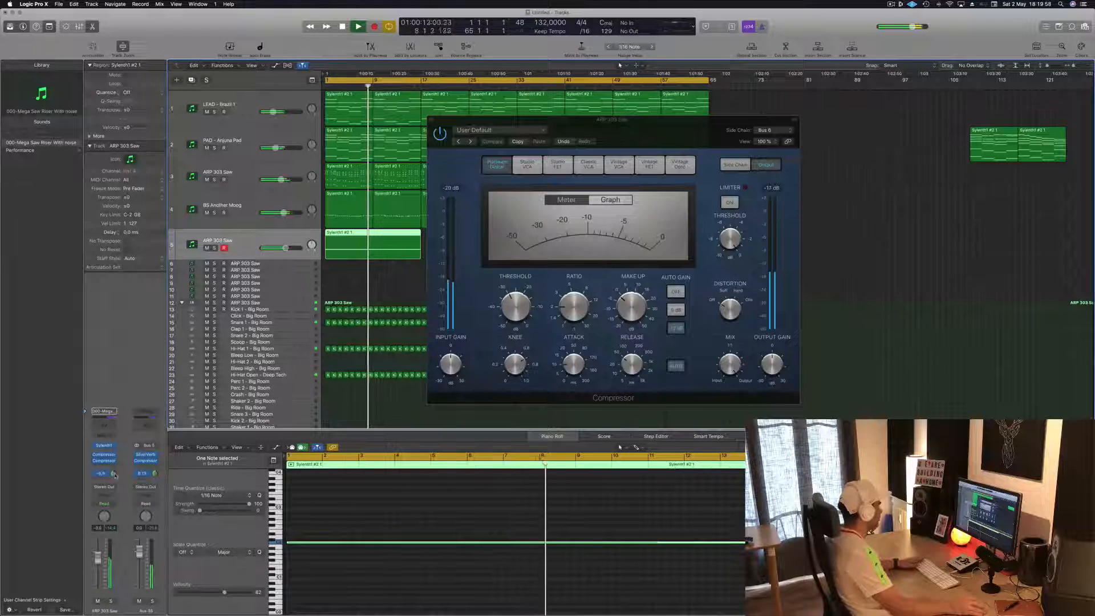
Move the Compressor window aside, close it, and lower the riser track's volume.
drag(630, 121, 693, 132)
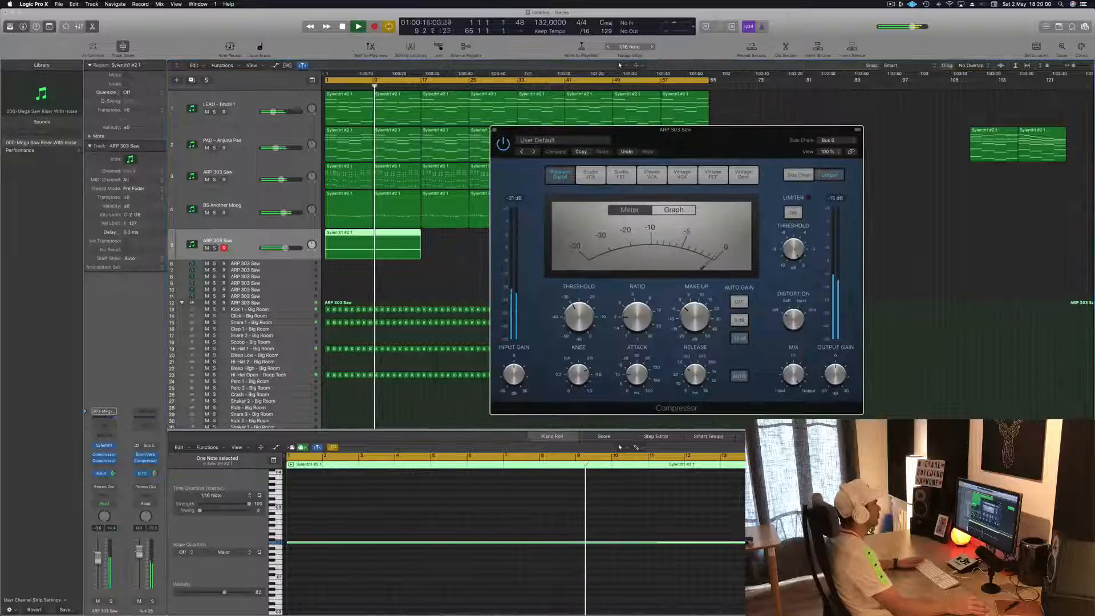
click(495, 130)
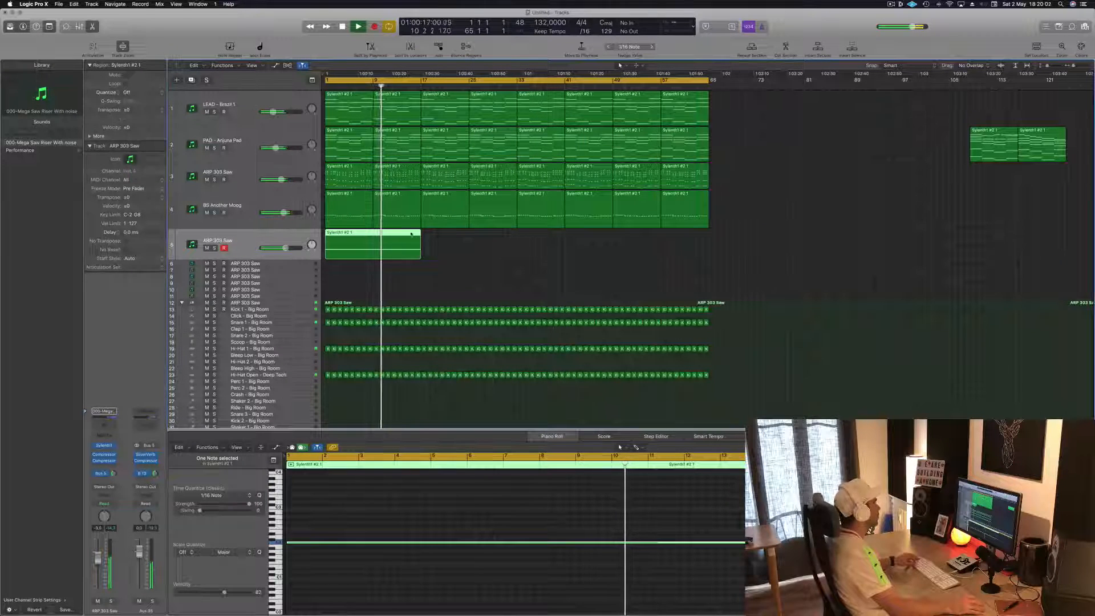
drag(98, 563, 98, 570)
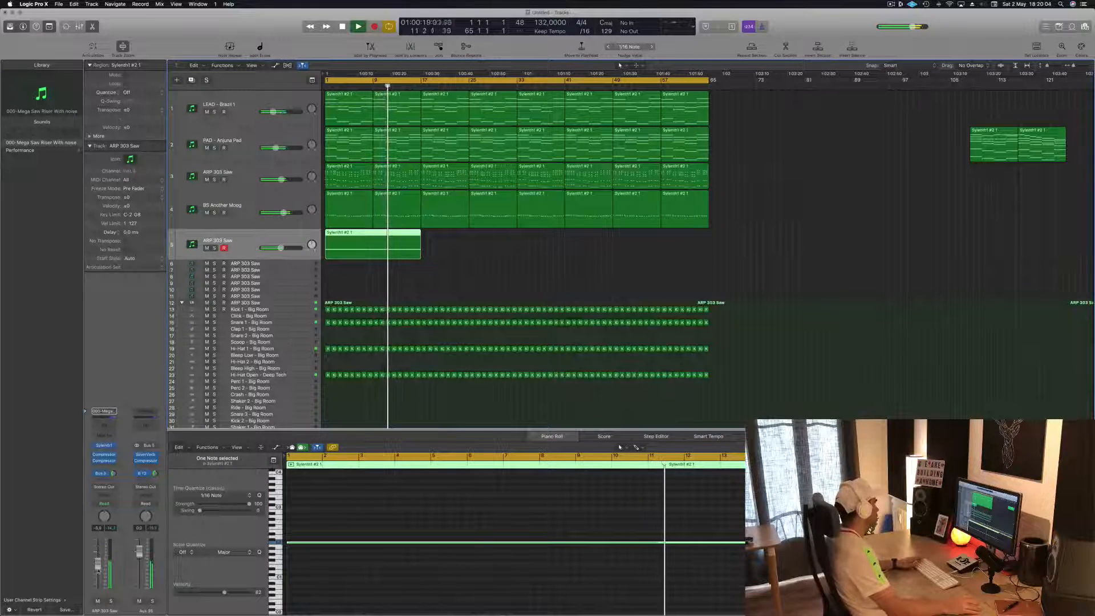
Add a Channel EQ to the riser track with a 24 dB/Oct low cut at 120 Hz and close it.
click(108, 424)
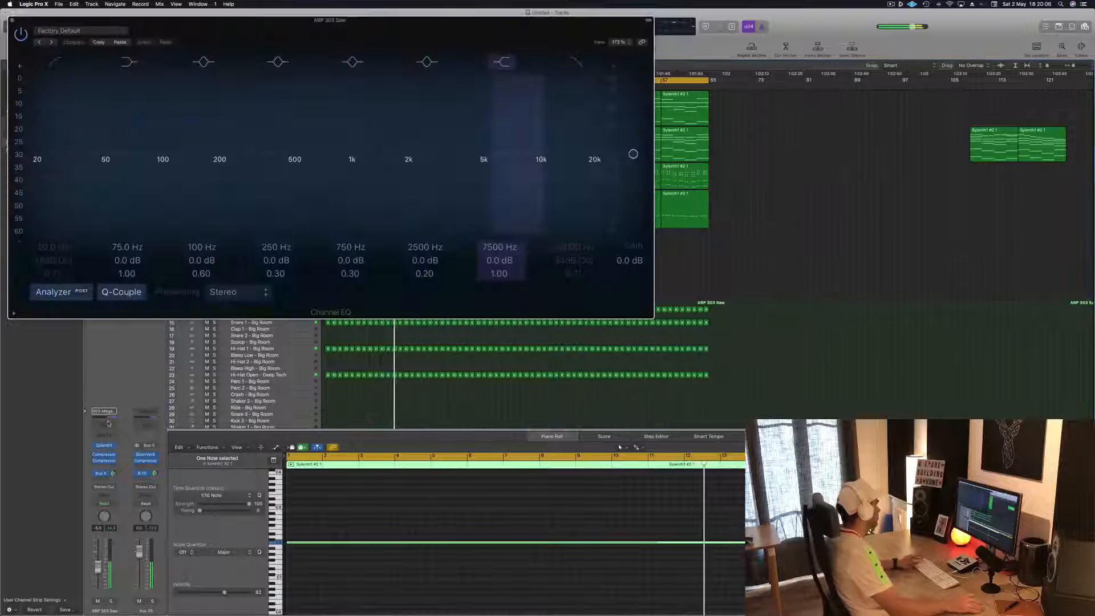
click(55, 63)
drag(71, 125, 212, 126)
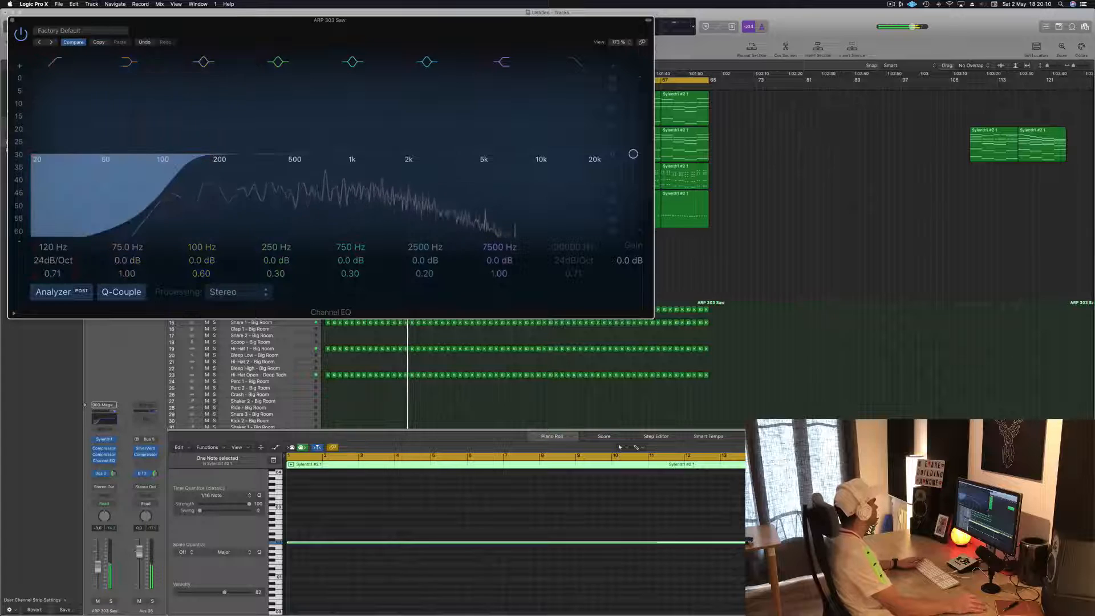
key(super+w)
click(475, 266)
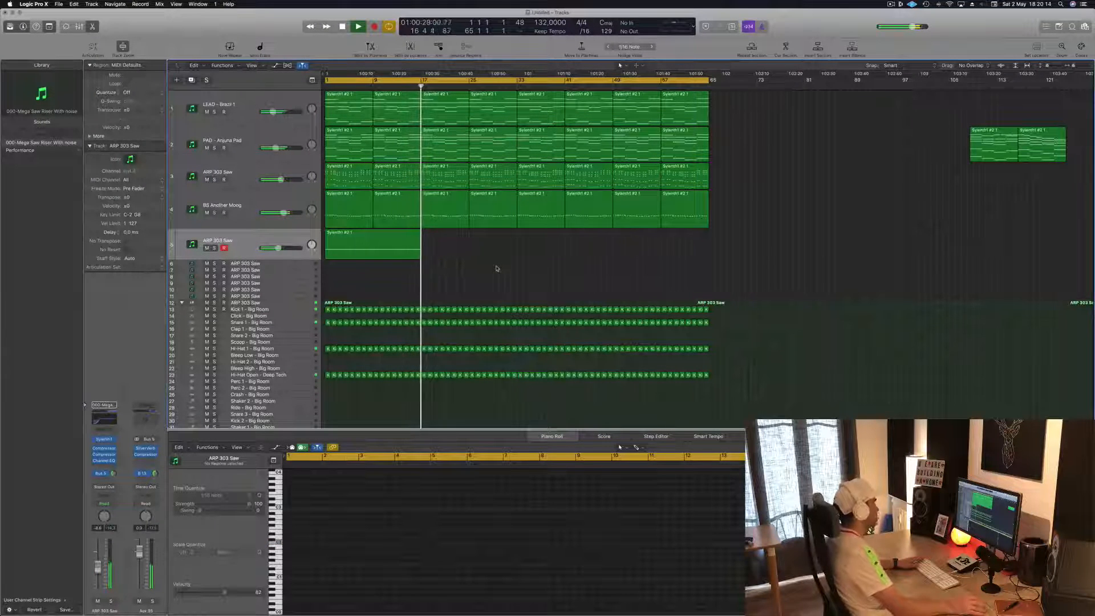
Copy a kick region to bar 17 of the Crash - Big Room track and delete its extra notes so one hit remains.
scroll(497, 268, down, 2)
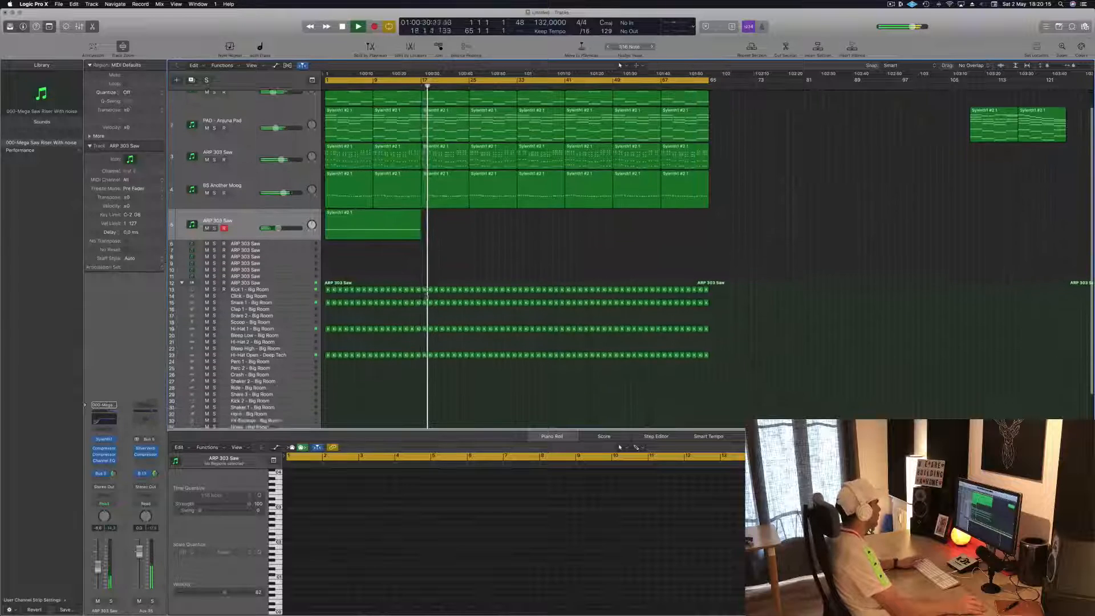
scroll(427, 294, down, 3)
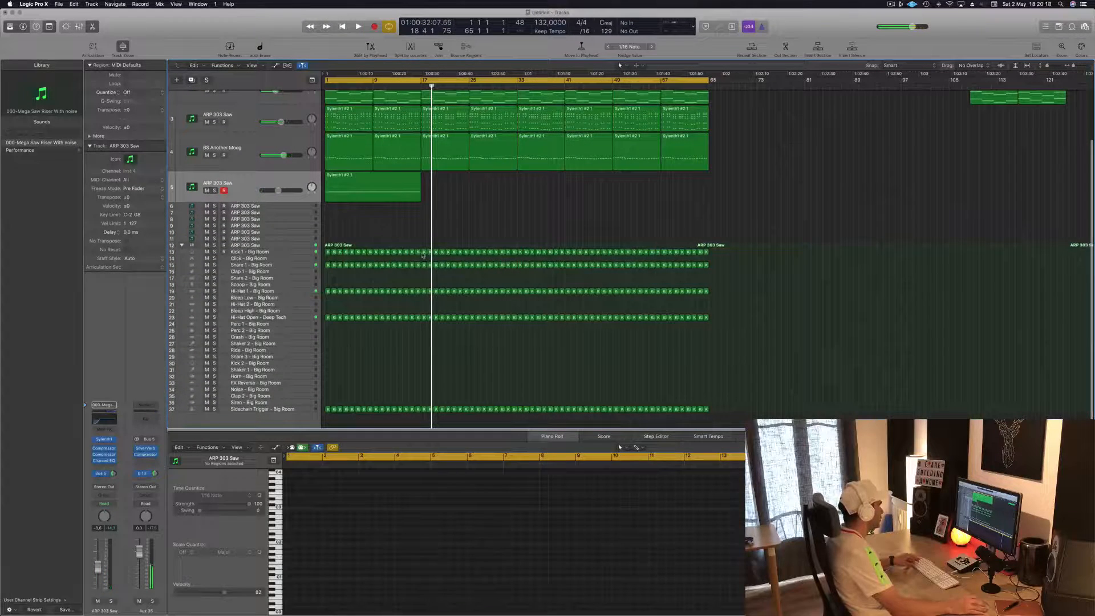
drag(424, 251, 424, 338)
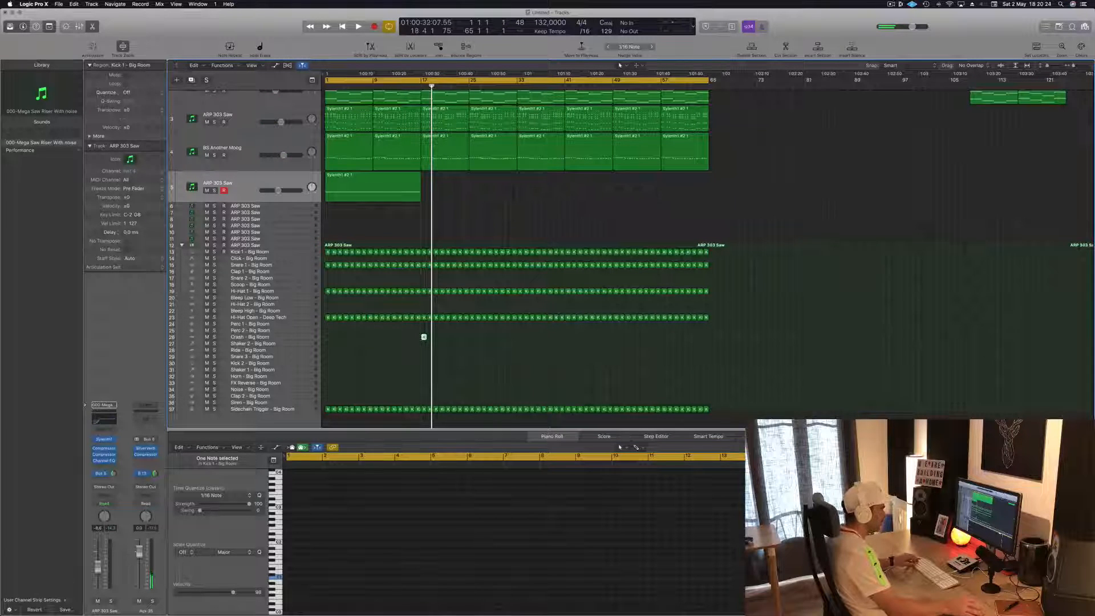
click(445, 508)
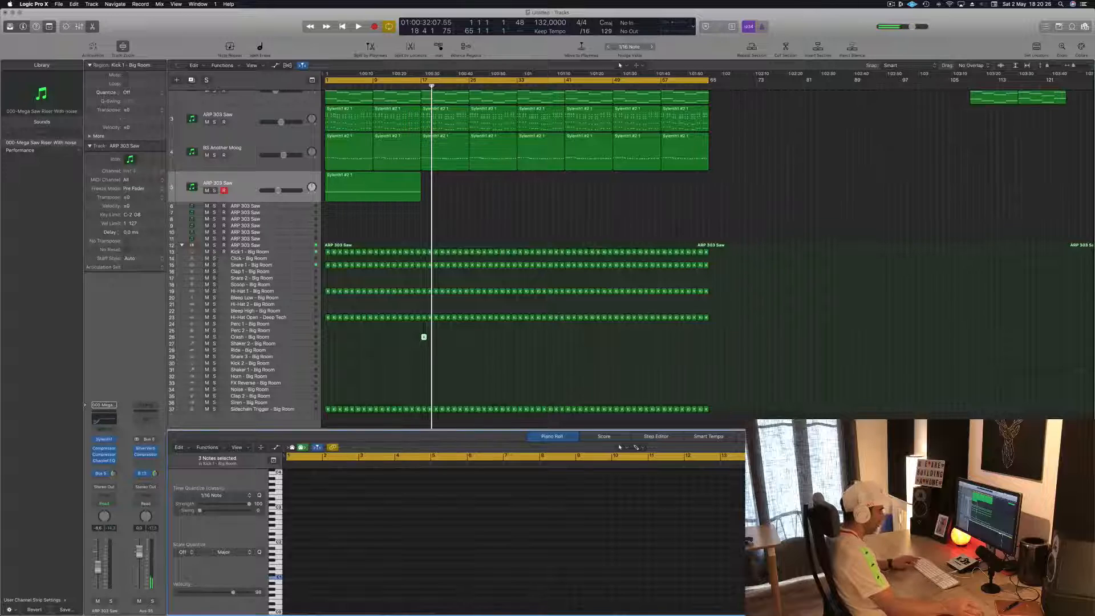
key(Delete)
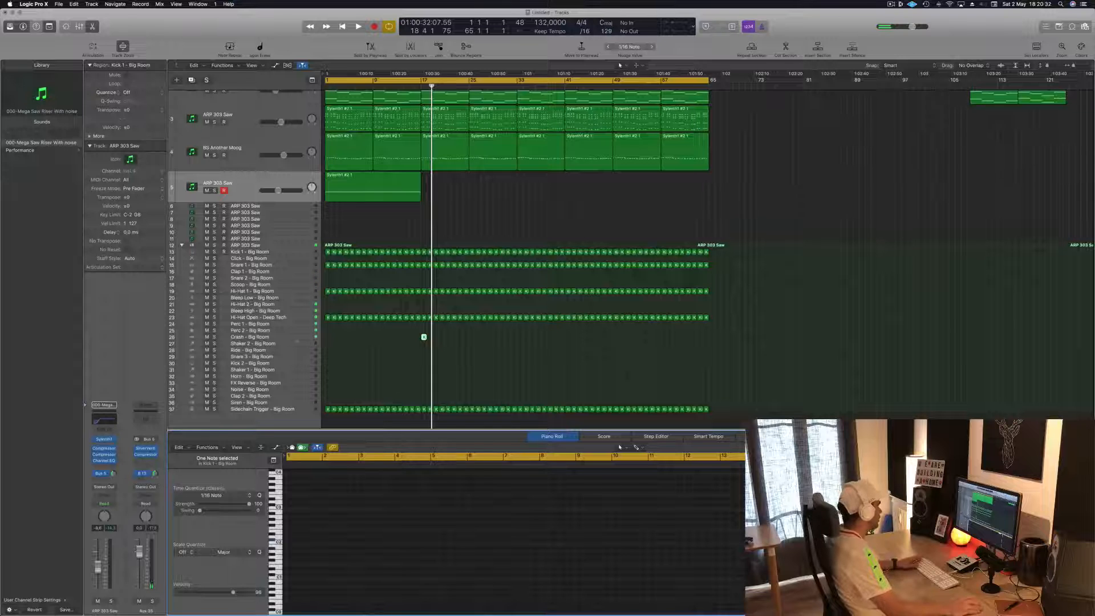
Select the Crash - Big Room track and listen to the crash hit from just before bar 17.
click(296, 338)
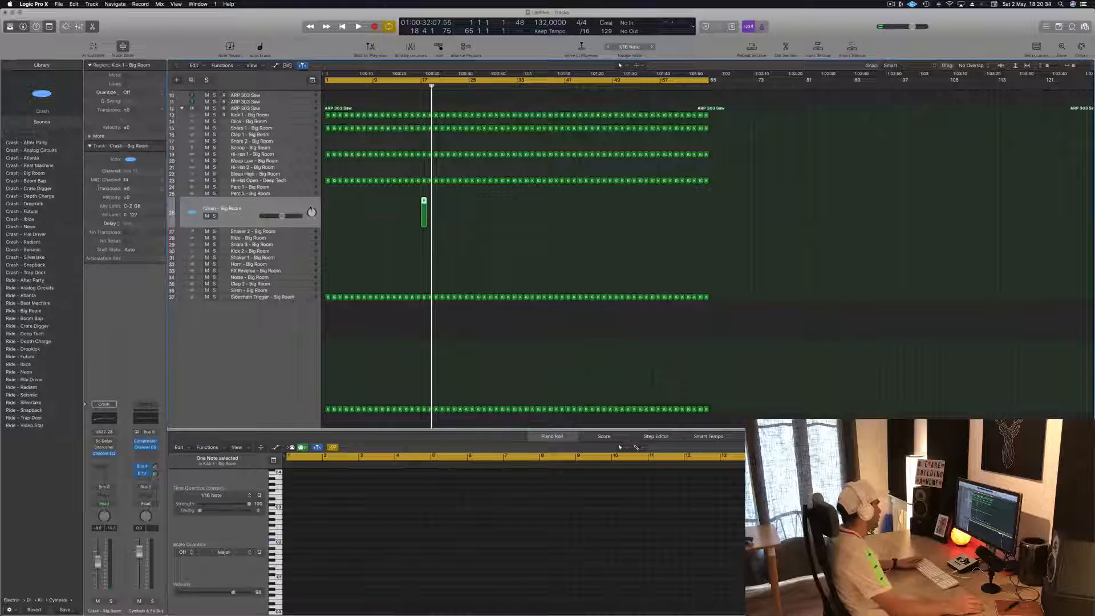
key(space)
click(416, 86)
scroll(423, 229, up, 5)
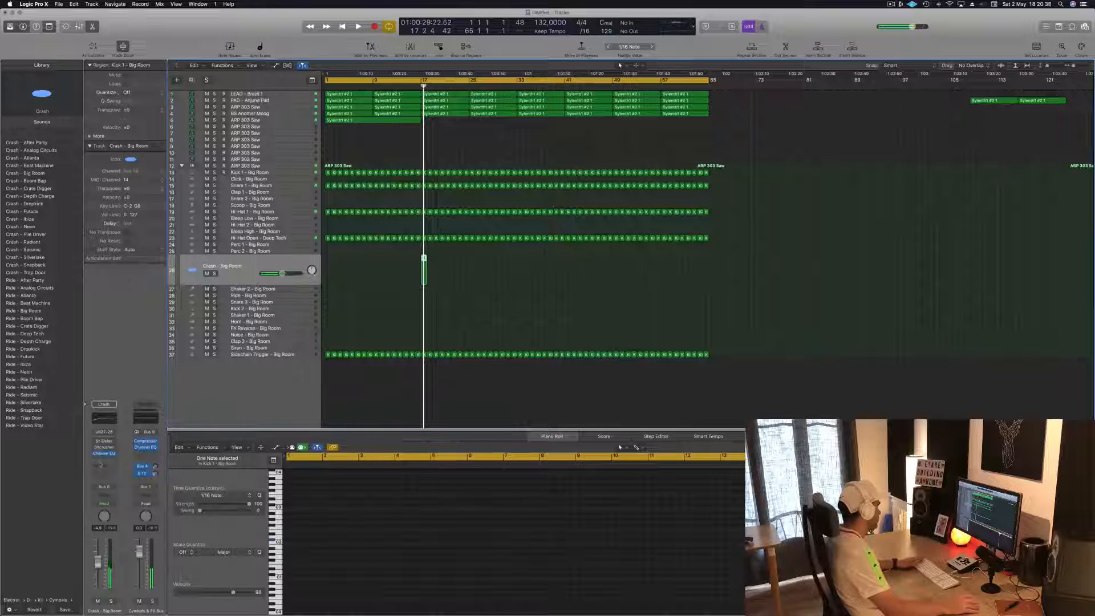
Add a Bus 5 send to the Crash - Big Room track and replay the song from the start.
click(100, 466)
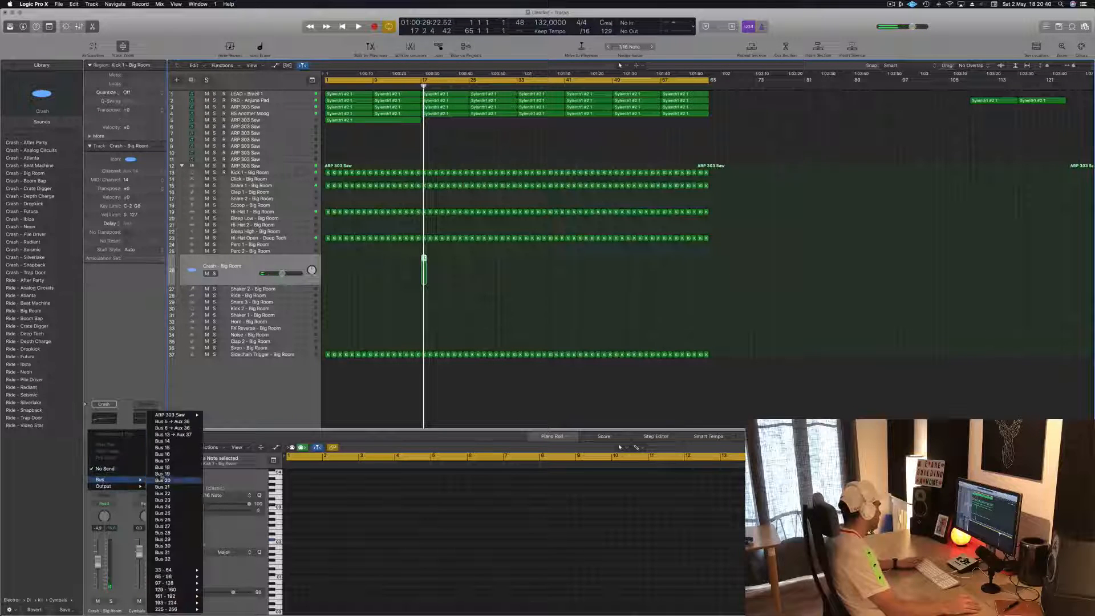
click(50, 402)
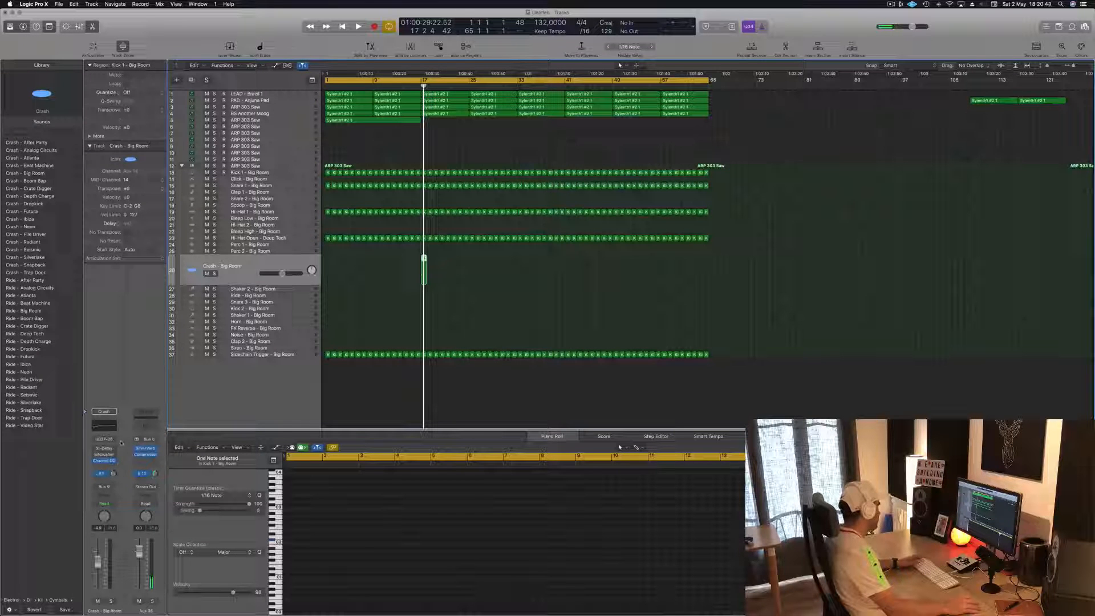
key(space)
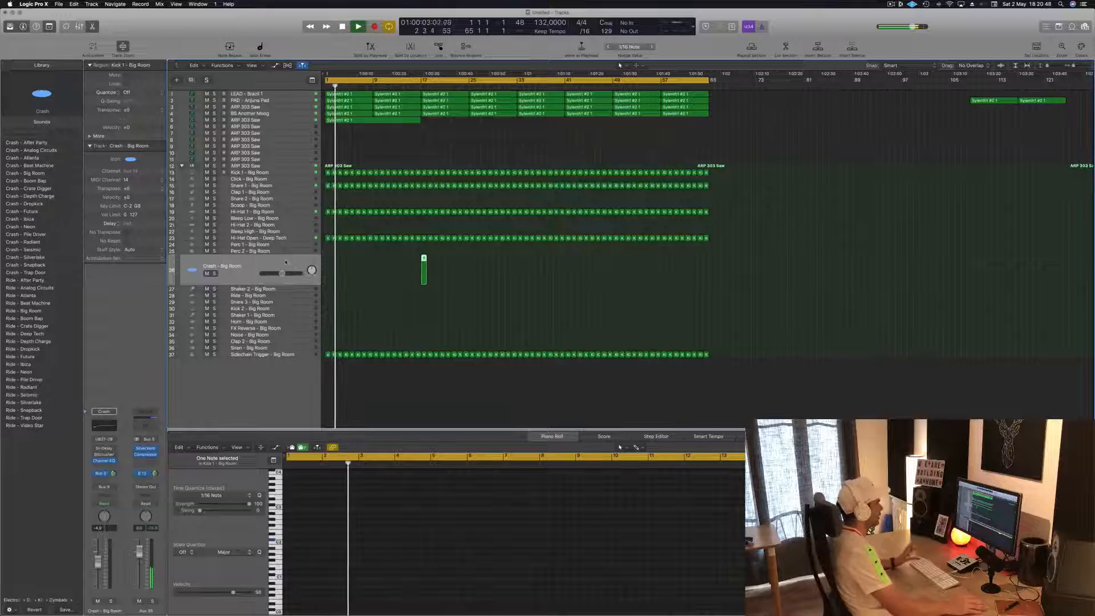
scroll(430, 263, up, 1)
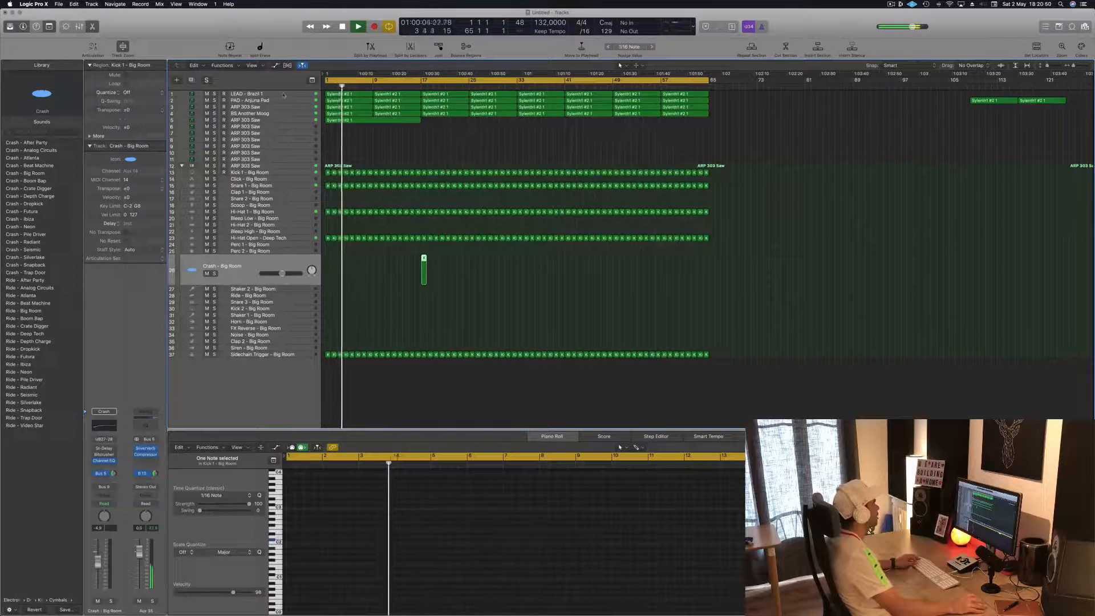
Zoom to the kick regions and adjust all notes of the bar 16 region on Kick 1 - Big Room in the Piano Roll.
click(288, 174)
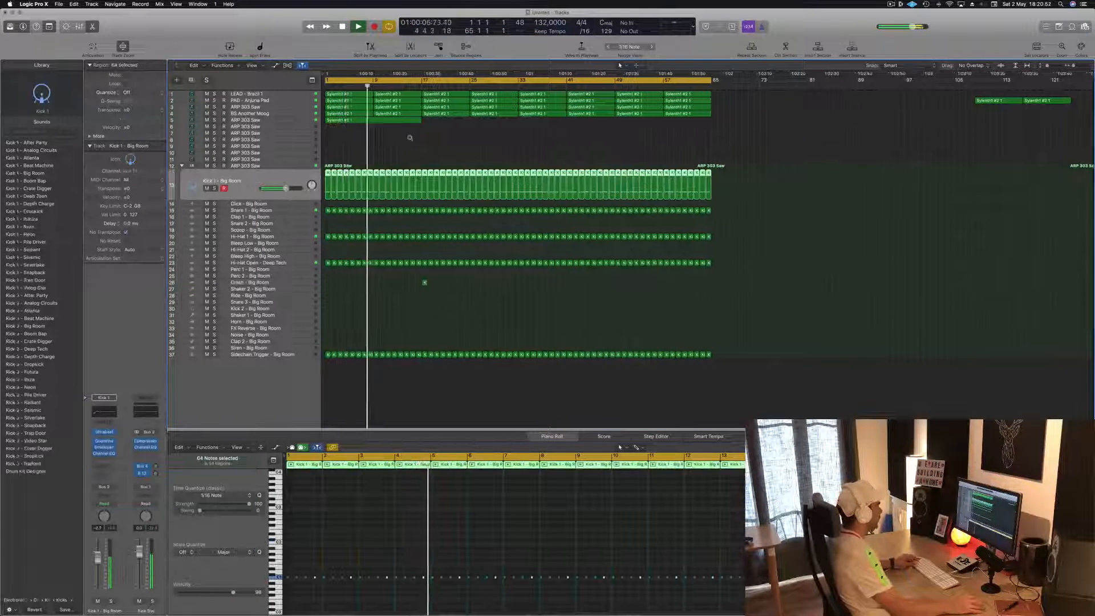
key(z)
click(507, 173)
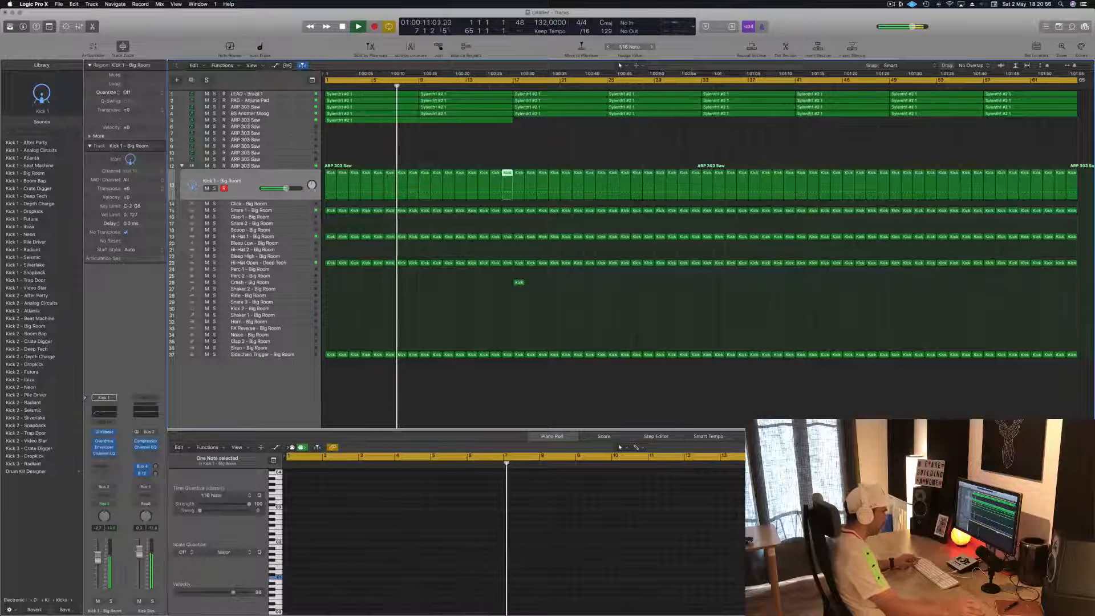
click(732, 577)
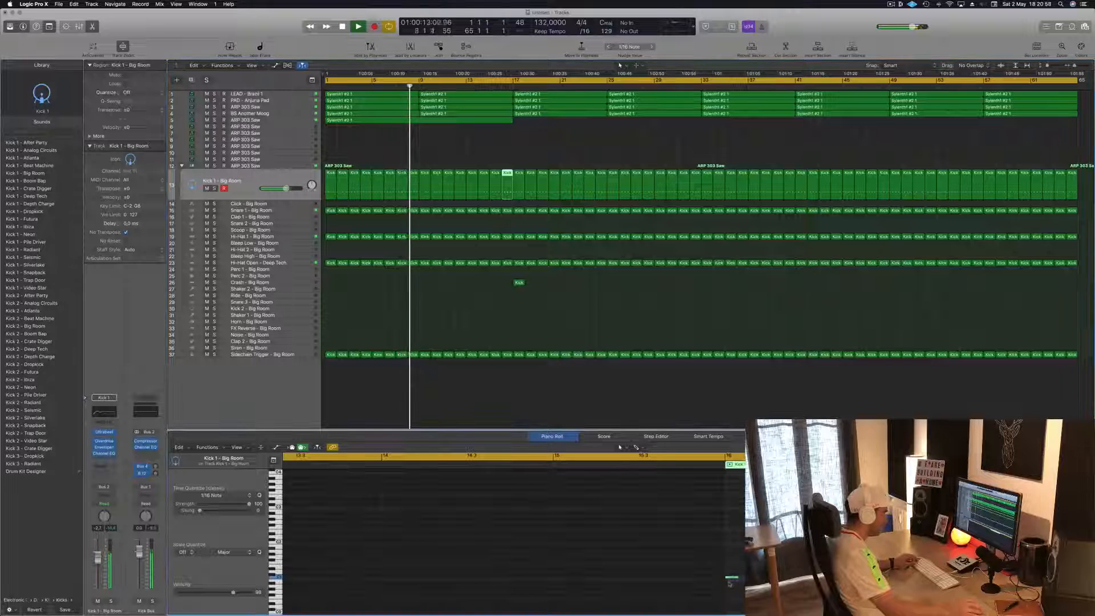
key(super+a)
drag(737, 578, 740, 578)
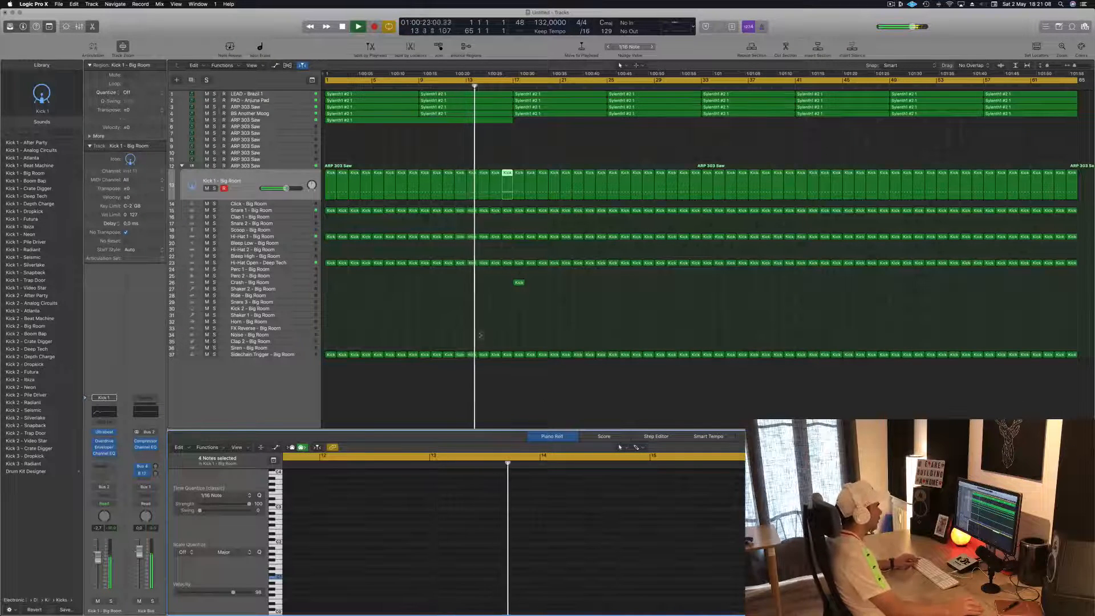
Listen to the transition into bar 17, examine the crash region there, and restart playback from the beginning.
click(480, 335)
scroll(479, 334, left, 5)
scroll(479, 333, up, 5)
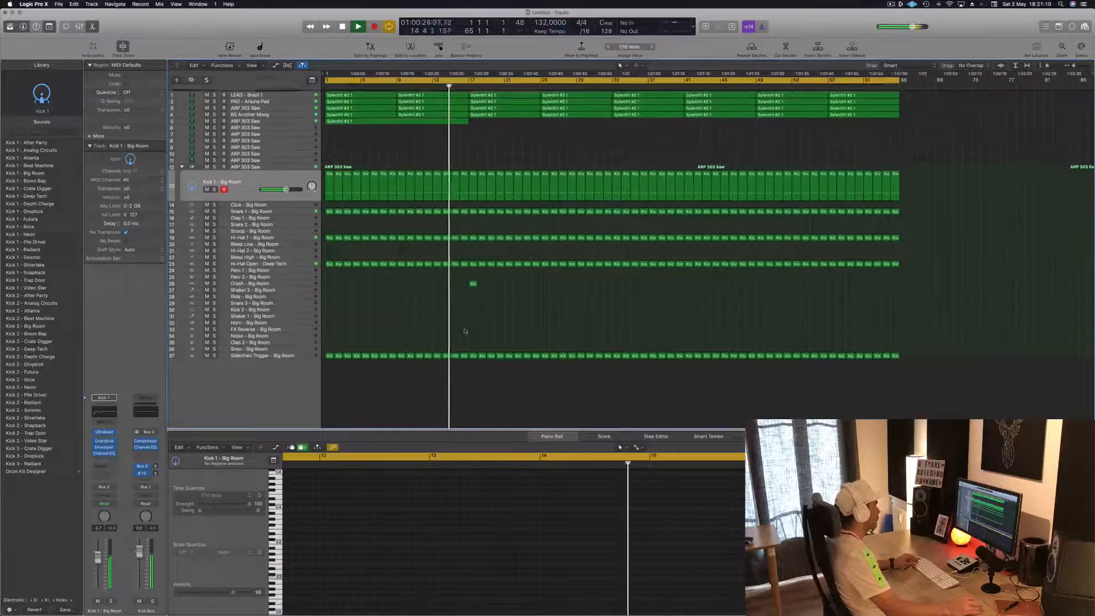
scroll(406, 319, up, 2)
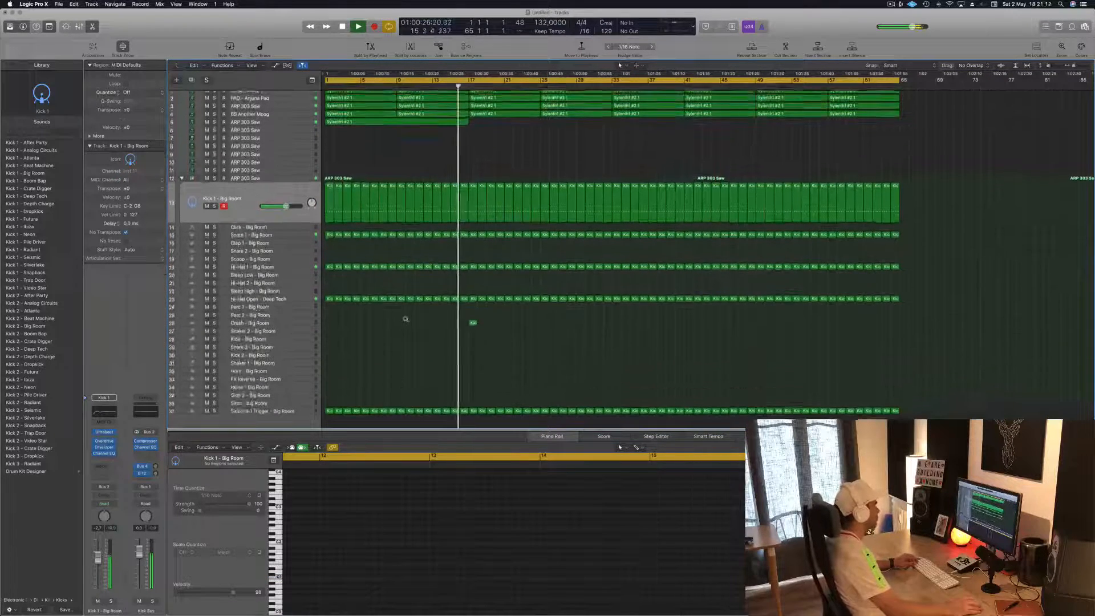
scroll(386, 368, right, 3)
scroll(387, 368, right, 2)
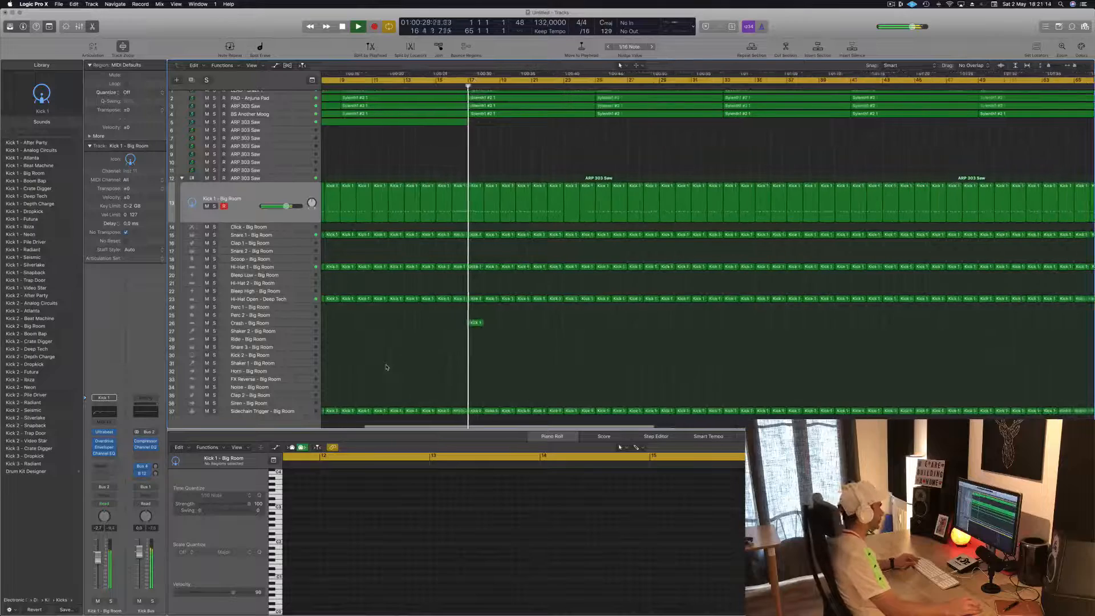
click(295, 322)
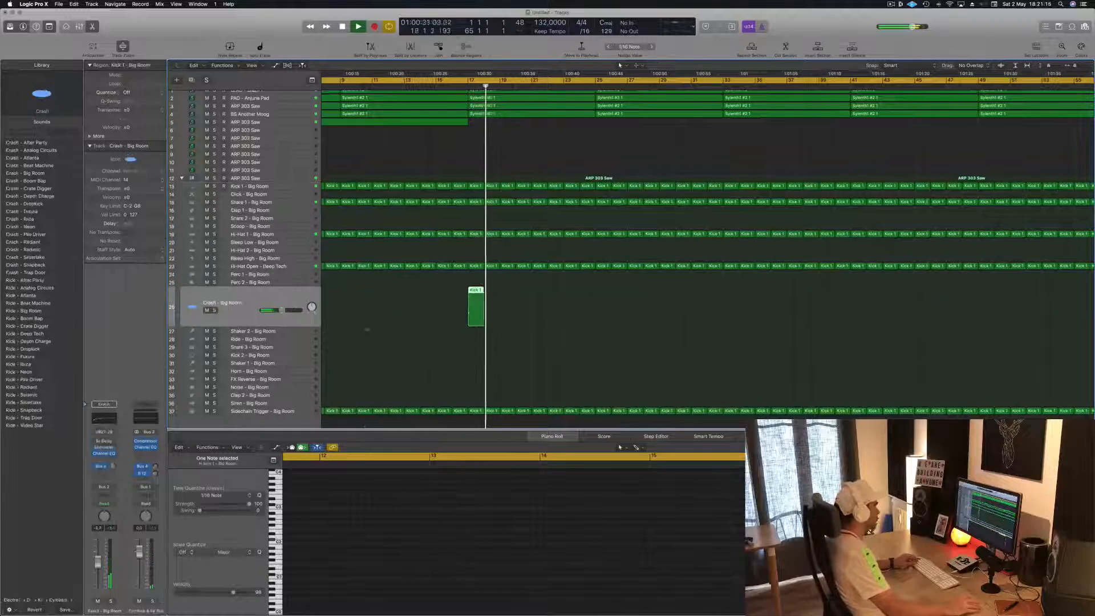
scroll(405, 330, left, 4)
scroll(406, 331, up, 1)
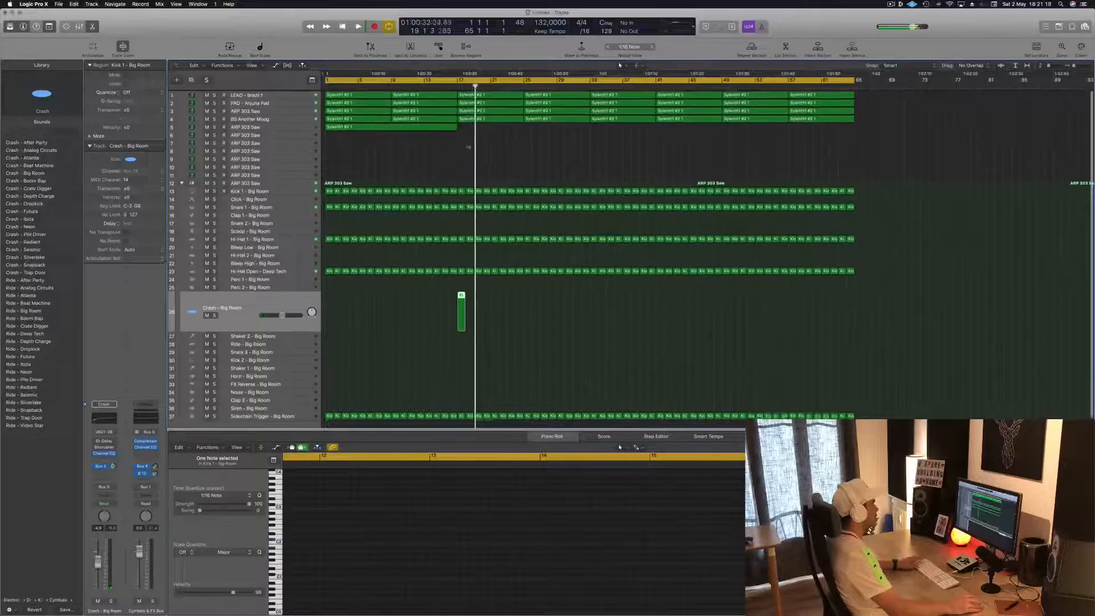
key(Return)
Delete the two LEAD - Brazil 1 regions between bars 17 and 33.
click(505, 119)
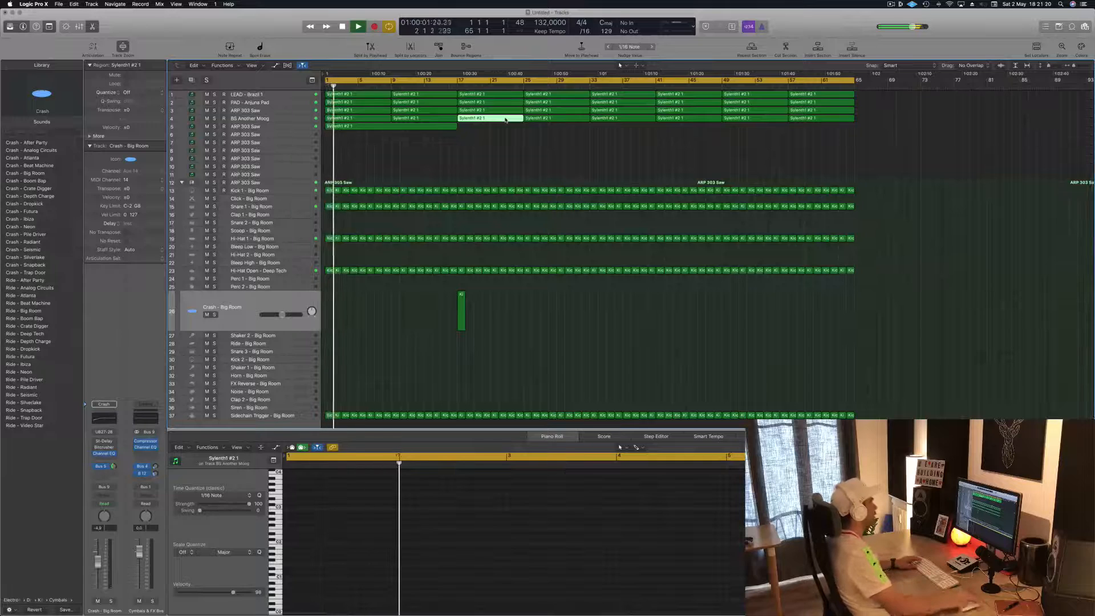
click(274, 95)
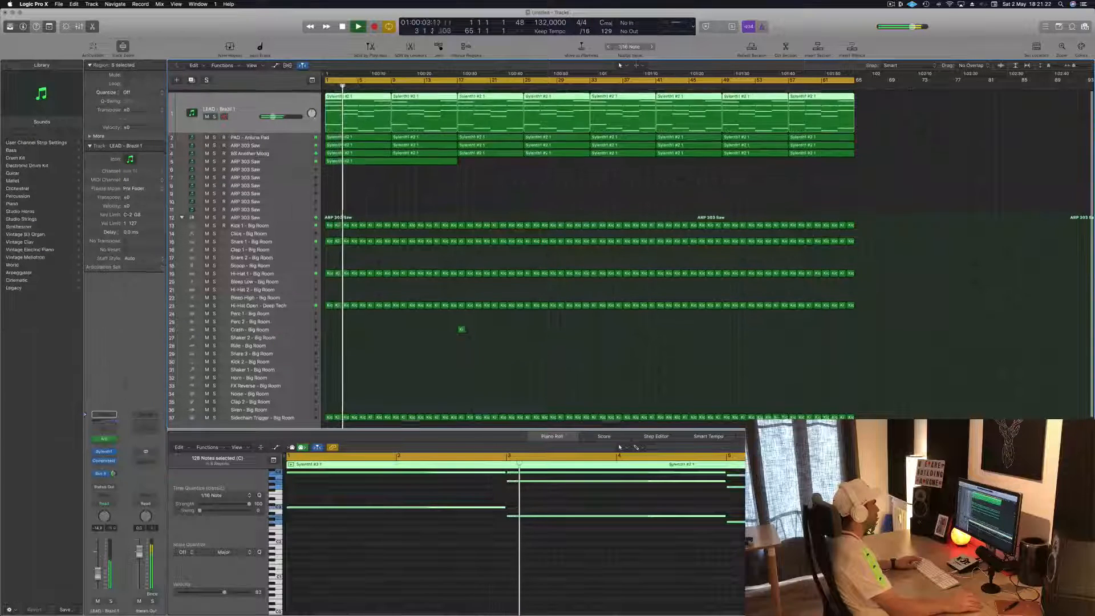
click(561, 189)
click(492, 97)
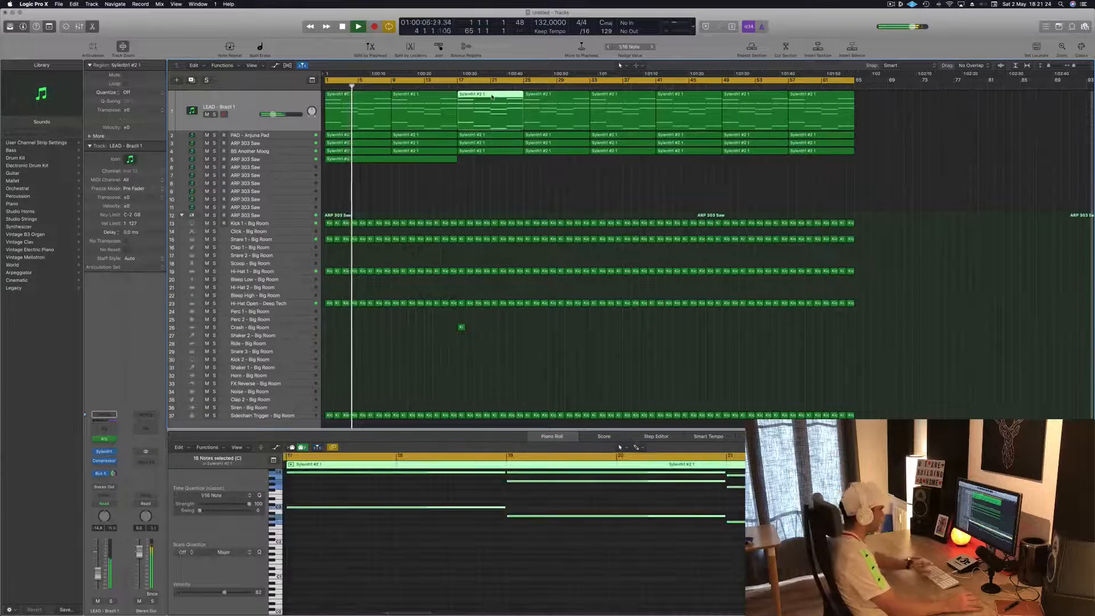
key(Delete)
click(535, 96)
key(Delete)
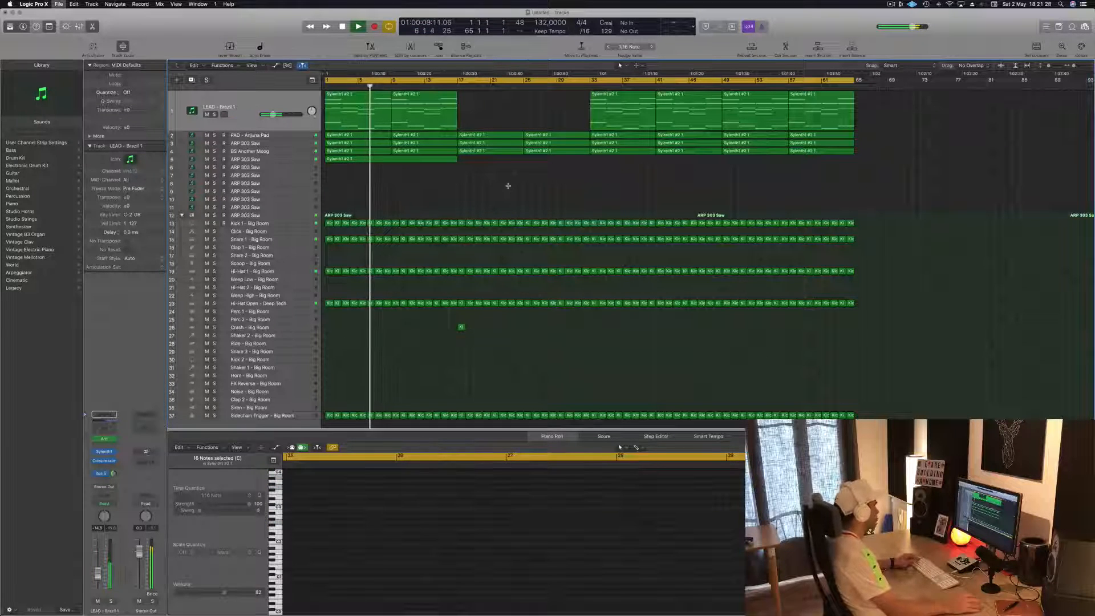
Save the project as a package in the Logic folder under an episode file name.
key(super+s)
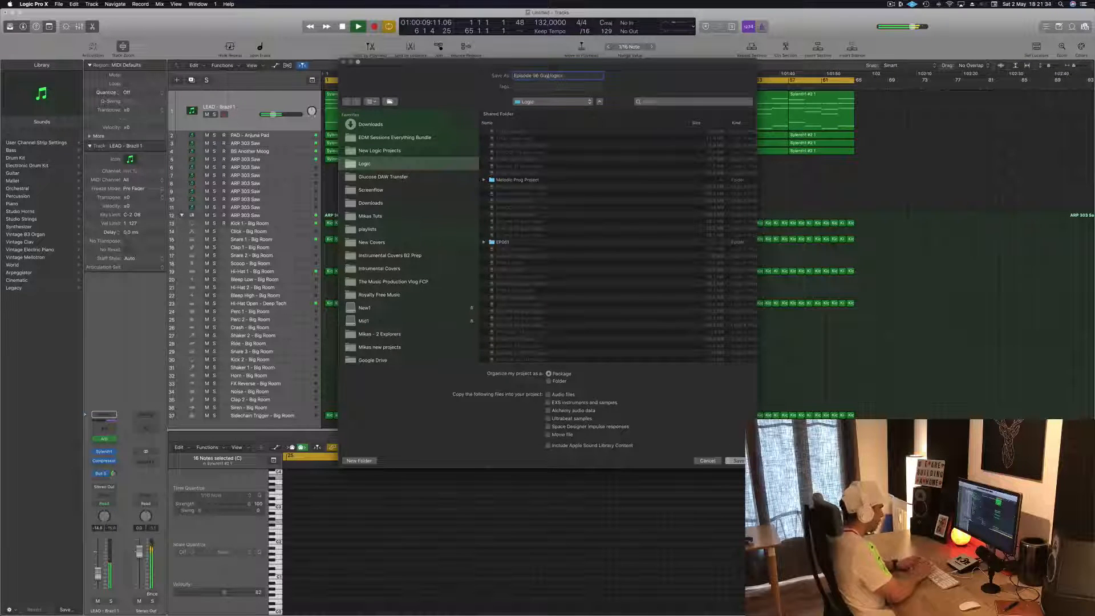
key(Return)
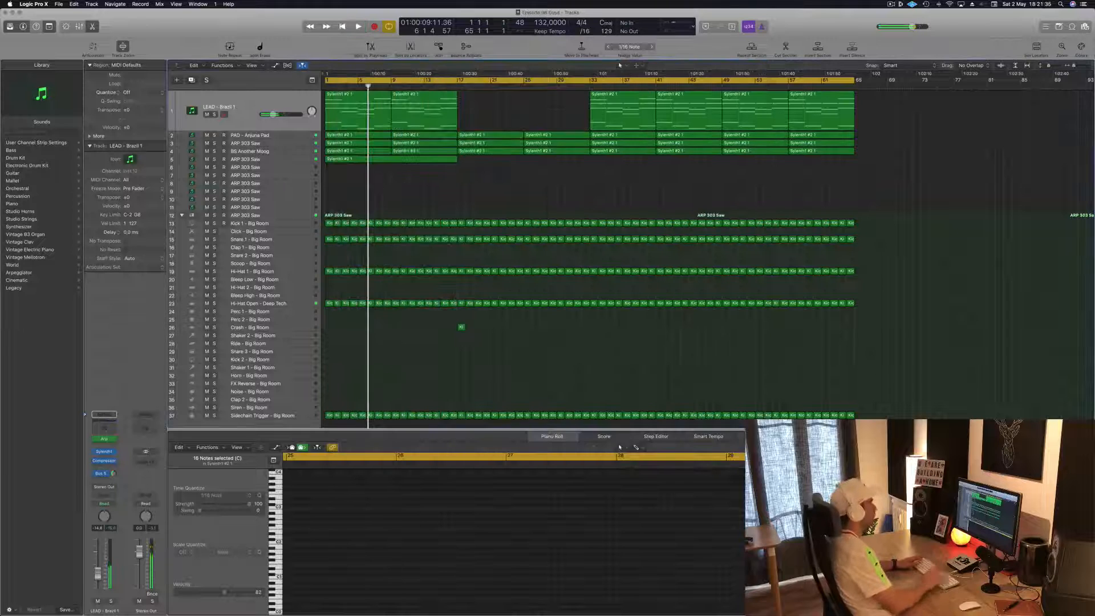
Play the song from the start and open the Sylenth1 instrument of the ARP 303 Saw track 6, placing its window over the arrangement.
key(space)
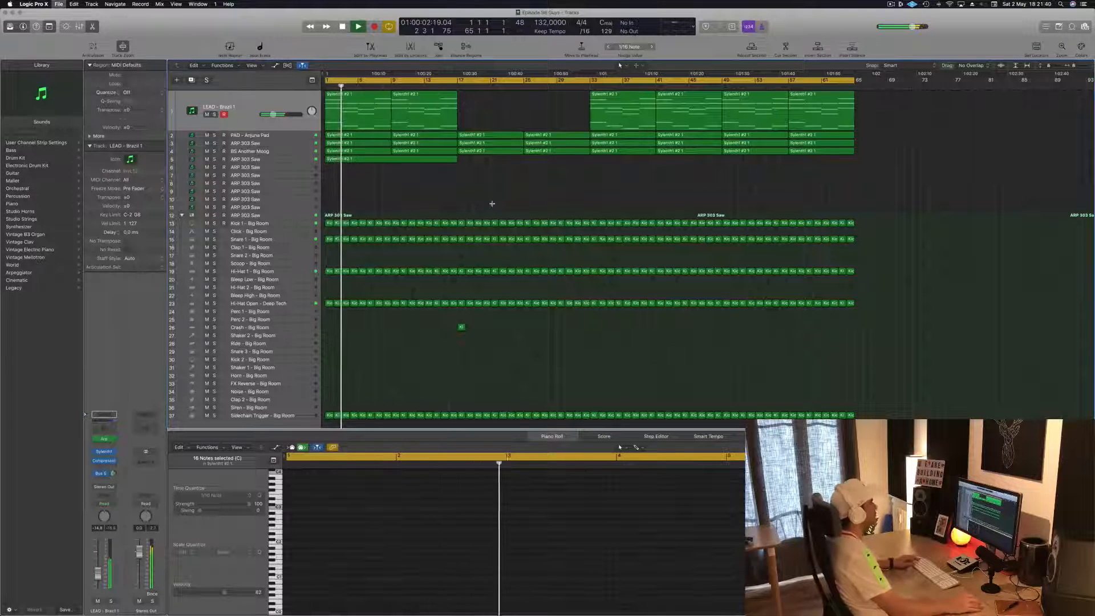
scroll(493, 205, up, 2)
scroll(493, 204, up, 3)
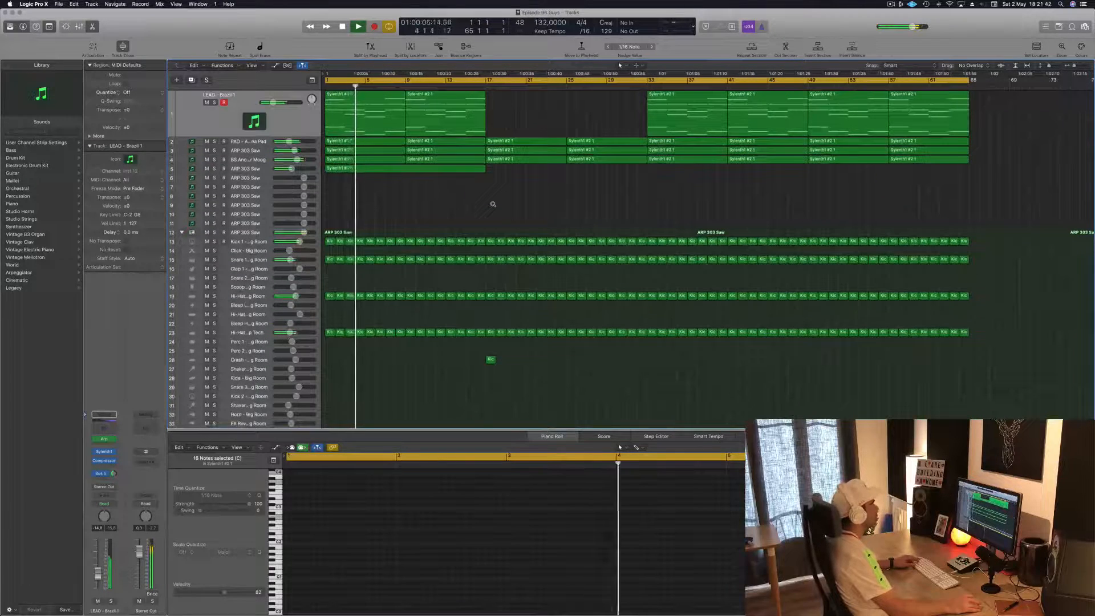
scroll(493, 204, down, 2)
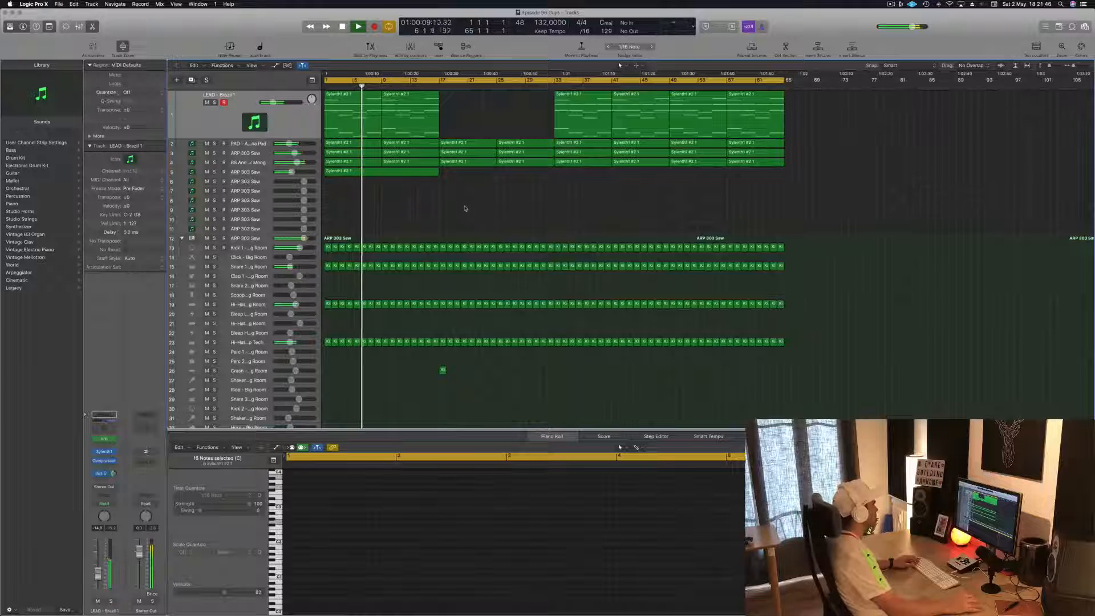
click(251, 181)
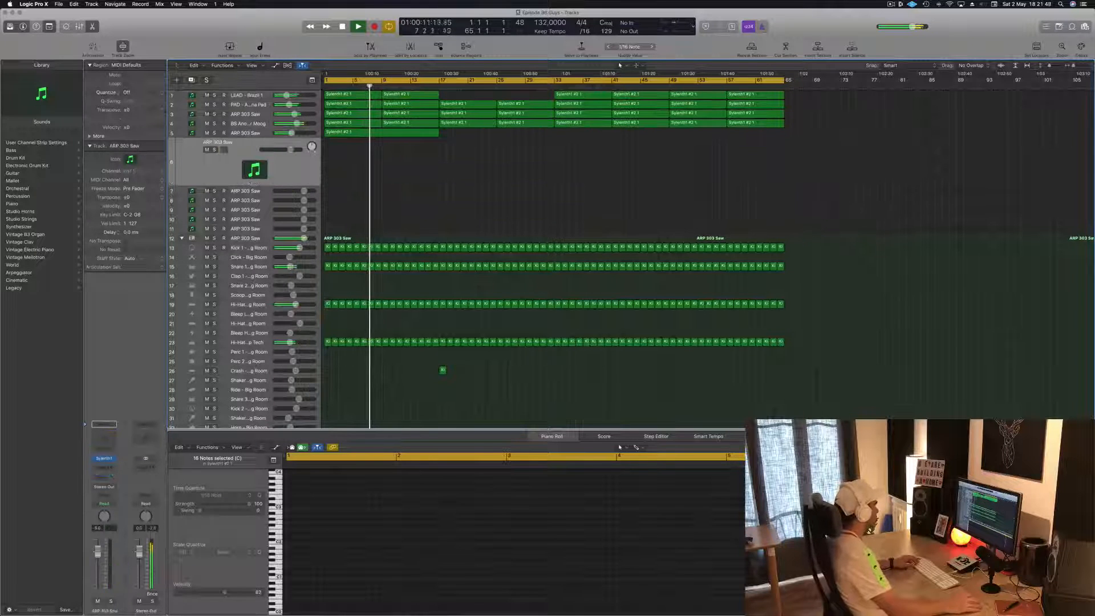
click(104, 459)
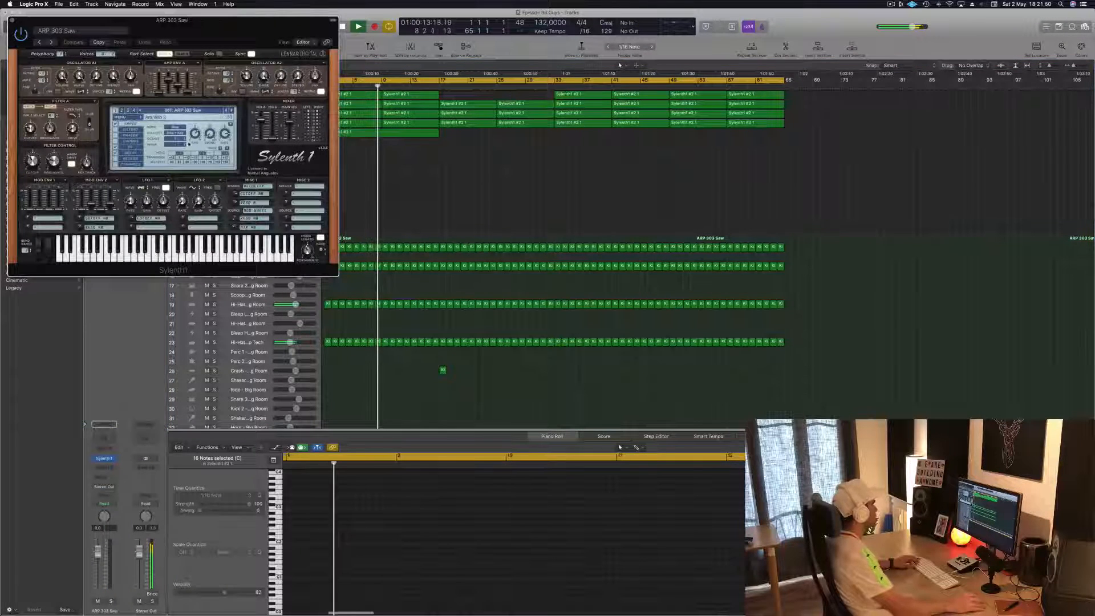
drag(171, 50, 446, 202)
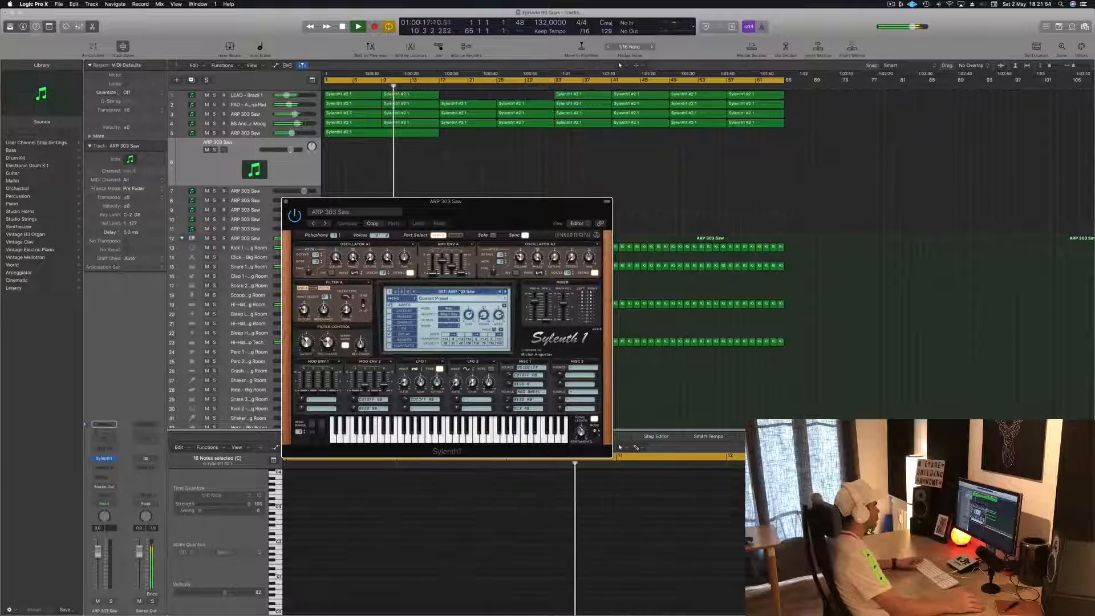
Load the custom Sylenth1 bank that starts with the BASS - #ABGT preset and move the instrument window clear of the tracks.
click(460, 292)
click(400, 299)
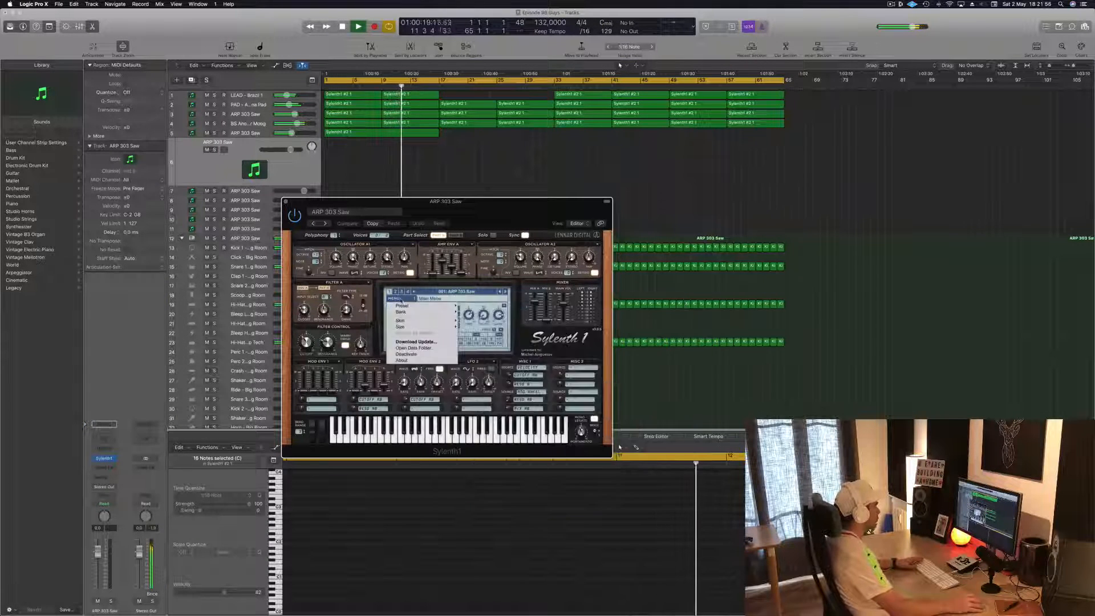
mouse_move(403, 314)
mouse_move(471, 317)
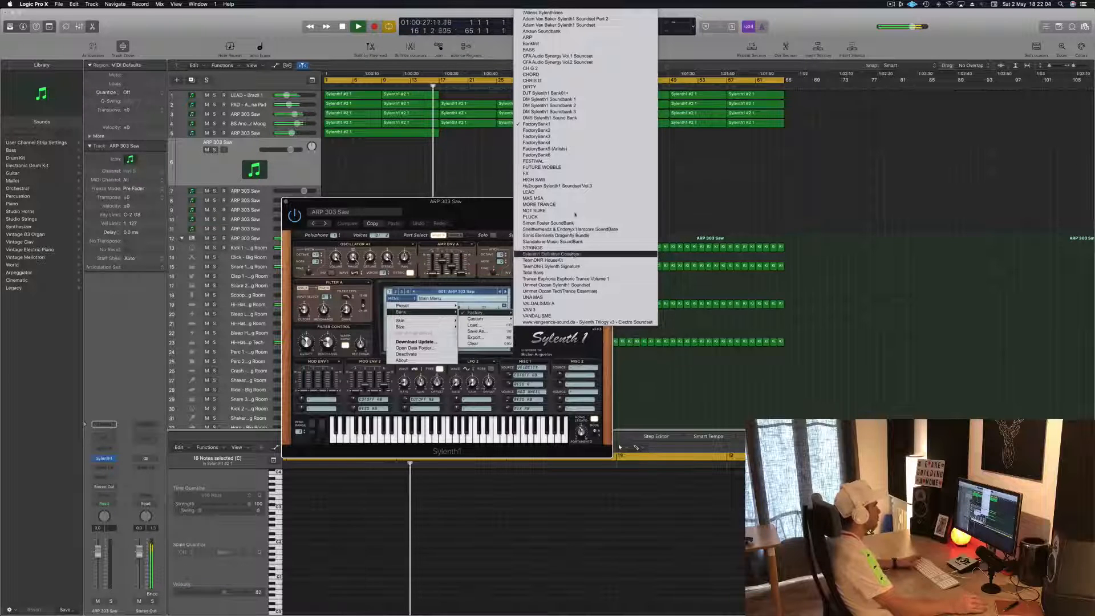
click(535, 81)
drag(486, 211, 690, 182)
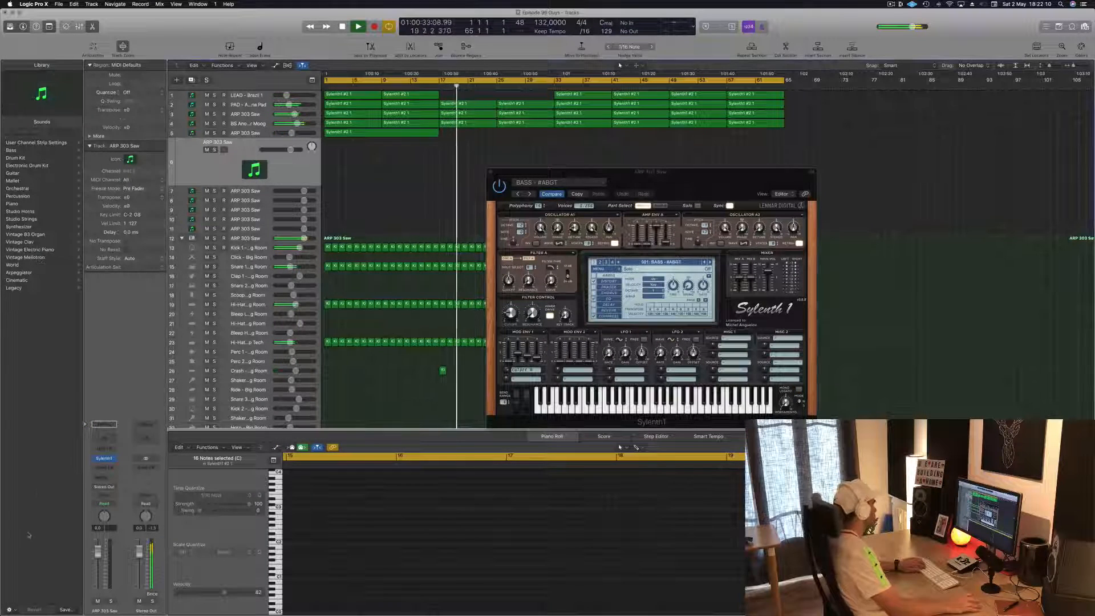
Bring up the Musical Typing keyboard and play notes on track 6 to audition the BASS - #ABGT preset.
key(h)
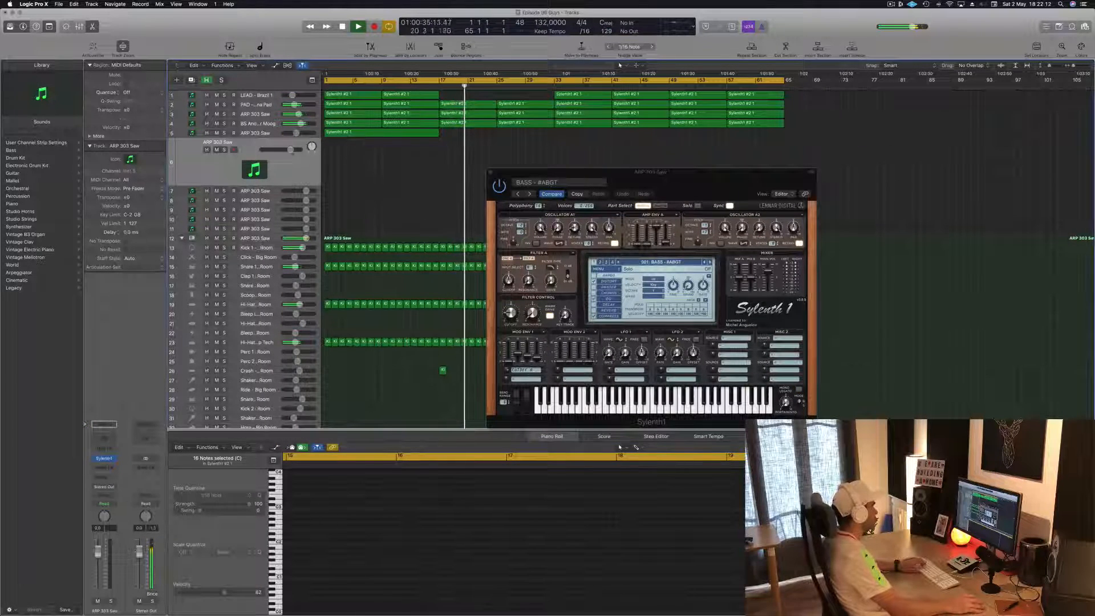
key(f)
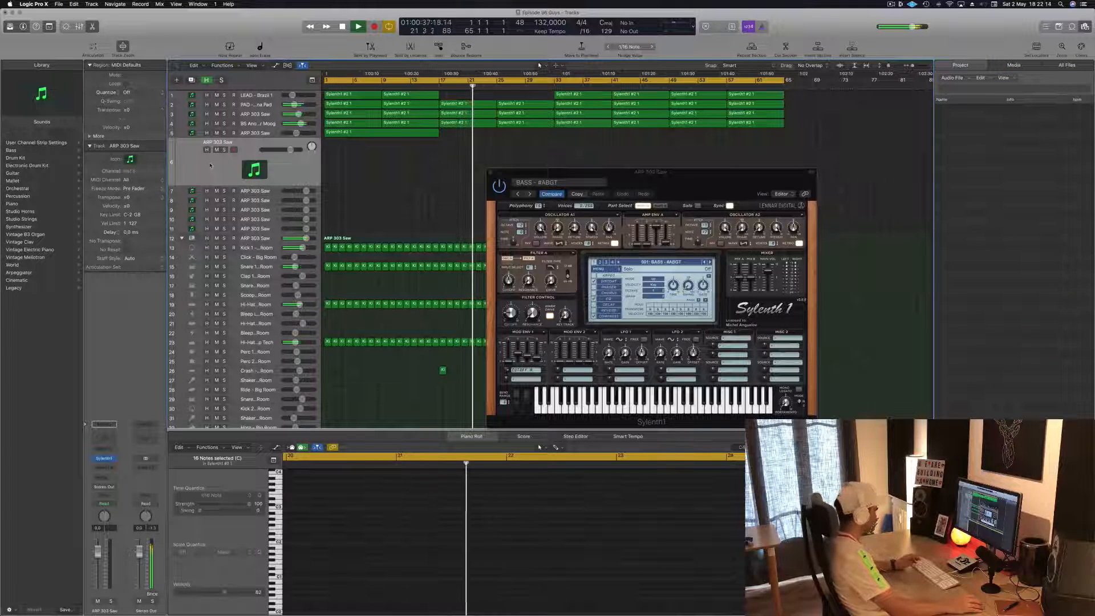
key(super+k)
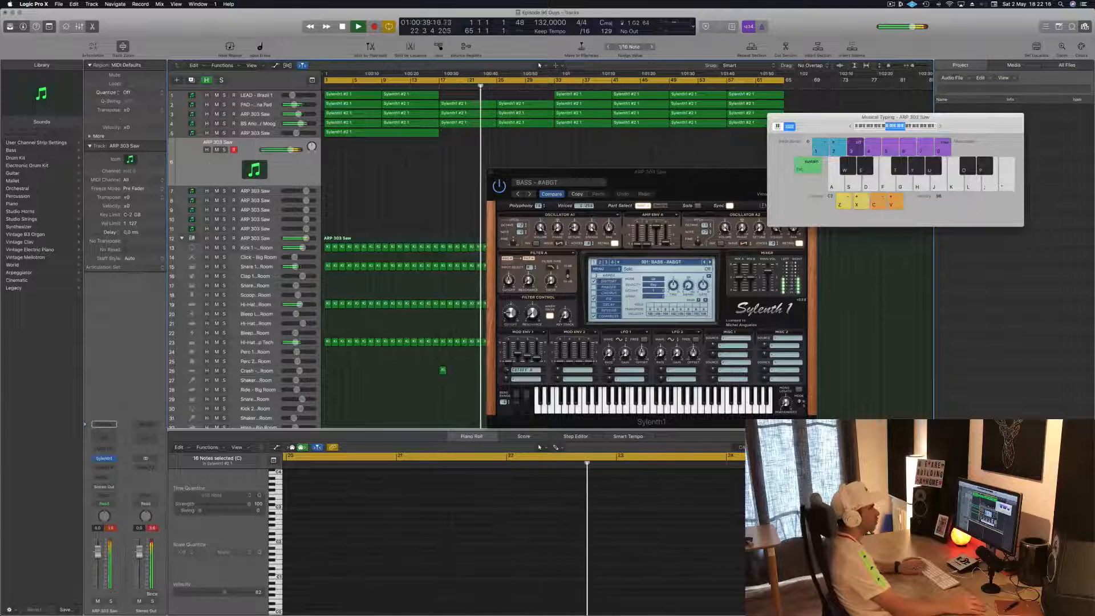
key(f)
drag(946, 123, 985, 133)
key(j)
key(g)
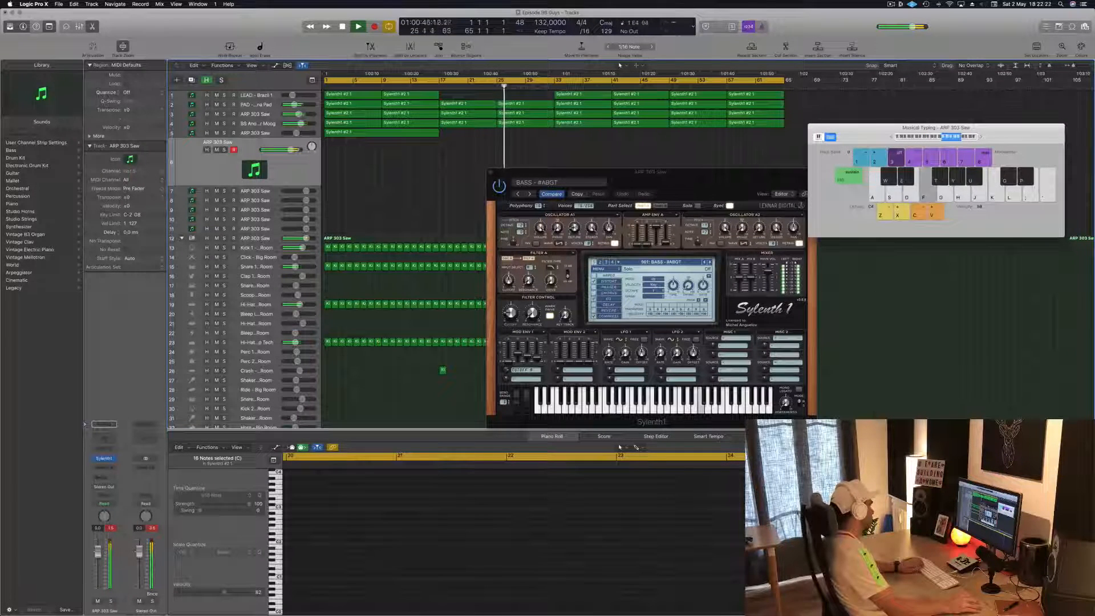
key(f)
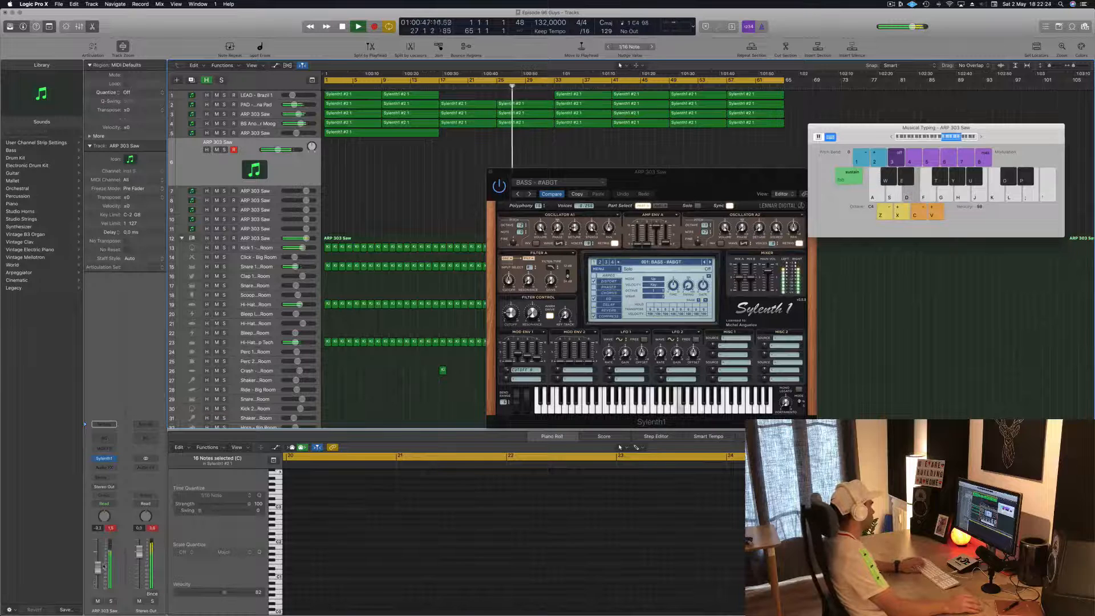
Add a send to Bus 5 on track 6, audition the sound, and move the Sylenth1 window below the upper tracks.
click(102, 478)
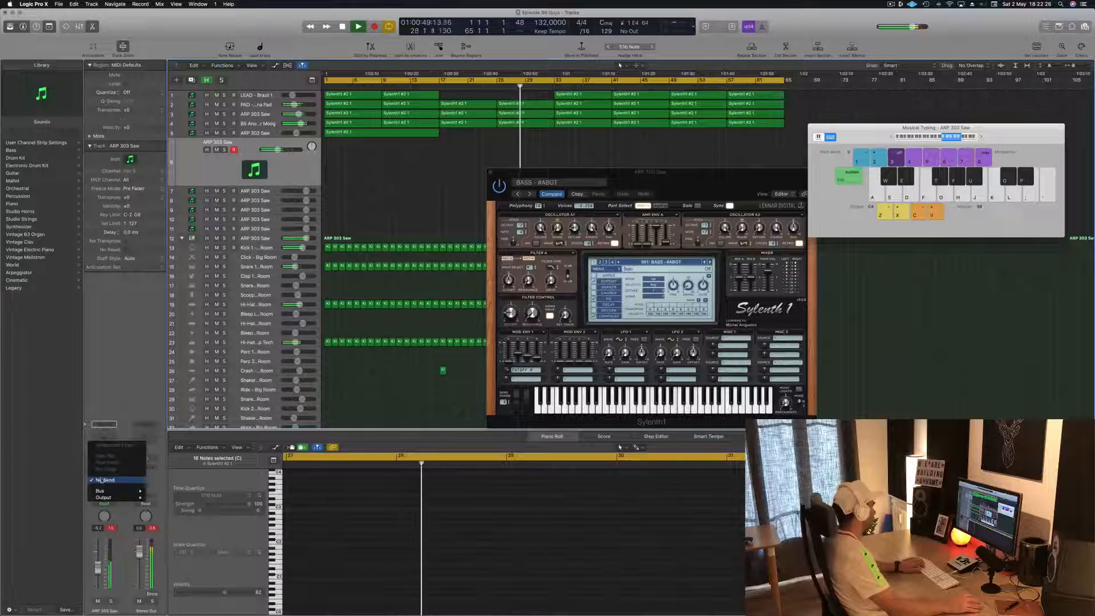
mouse_move(103, 492)
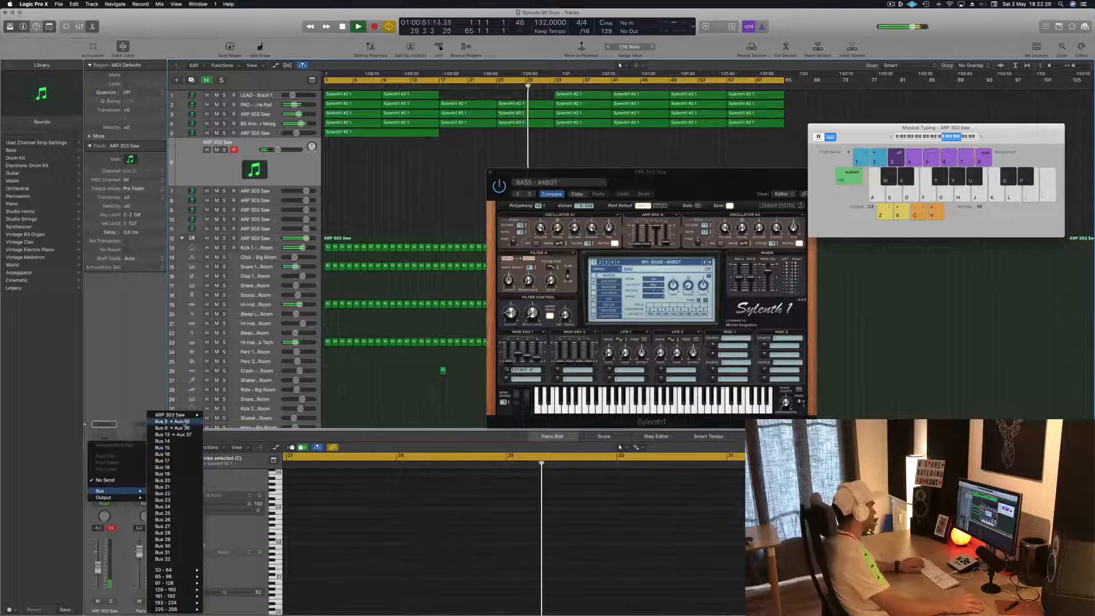
click(171, 422)
key(f)
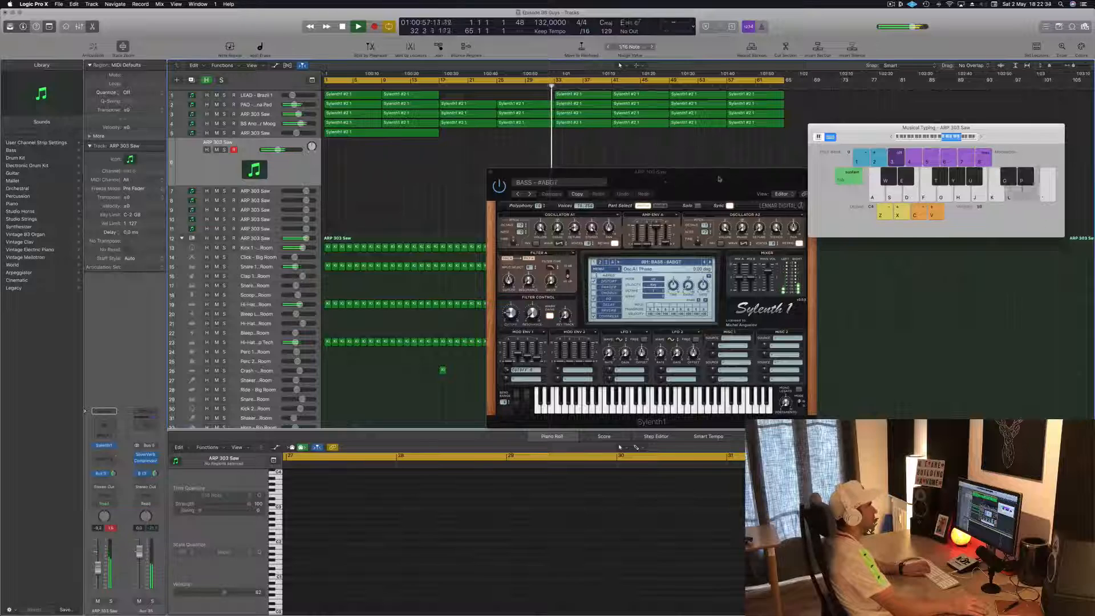
drag(627, 172, 470, 256)
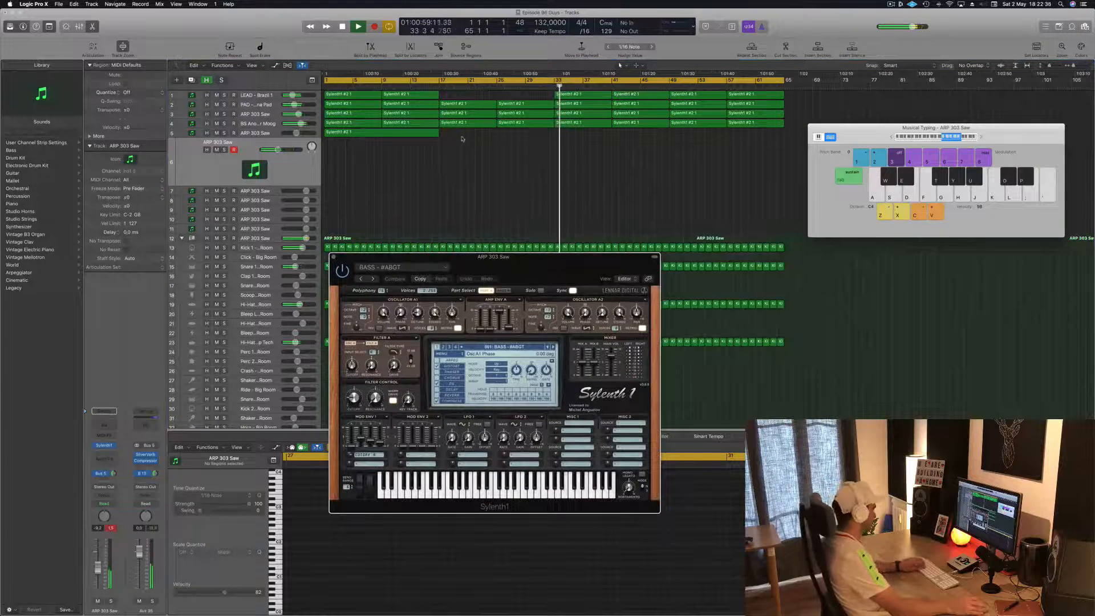
Move the cycle area's start to bar 17, restart playback from there, and reposition the Sylenth1 window.
key(Return)
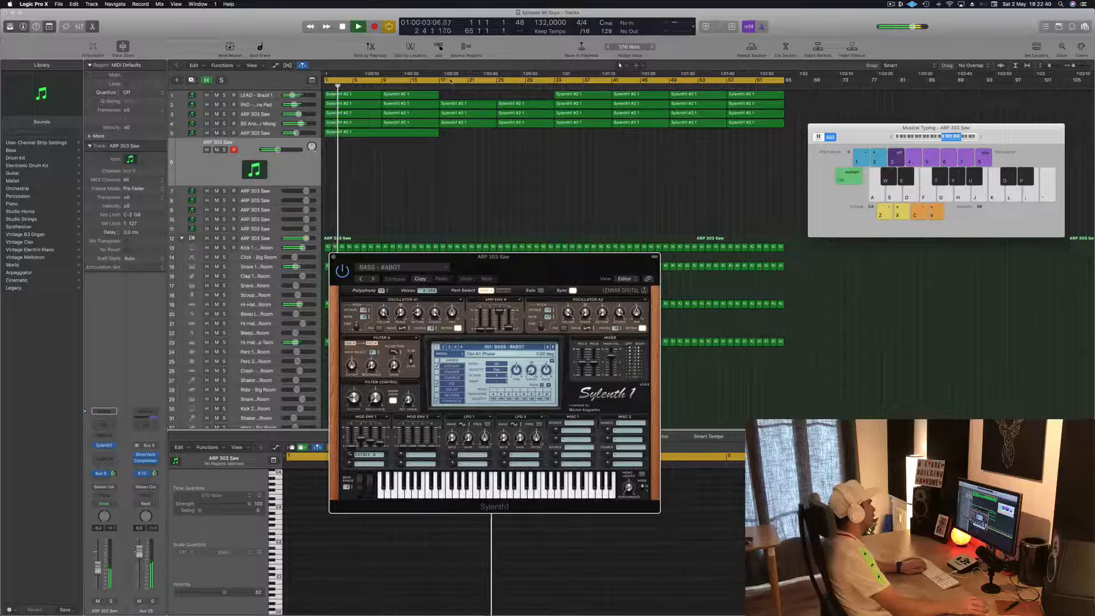
drag(327, 81, 443, 84)
key(space)
key(space)
drag(565, 270, 609, 240)
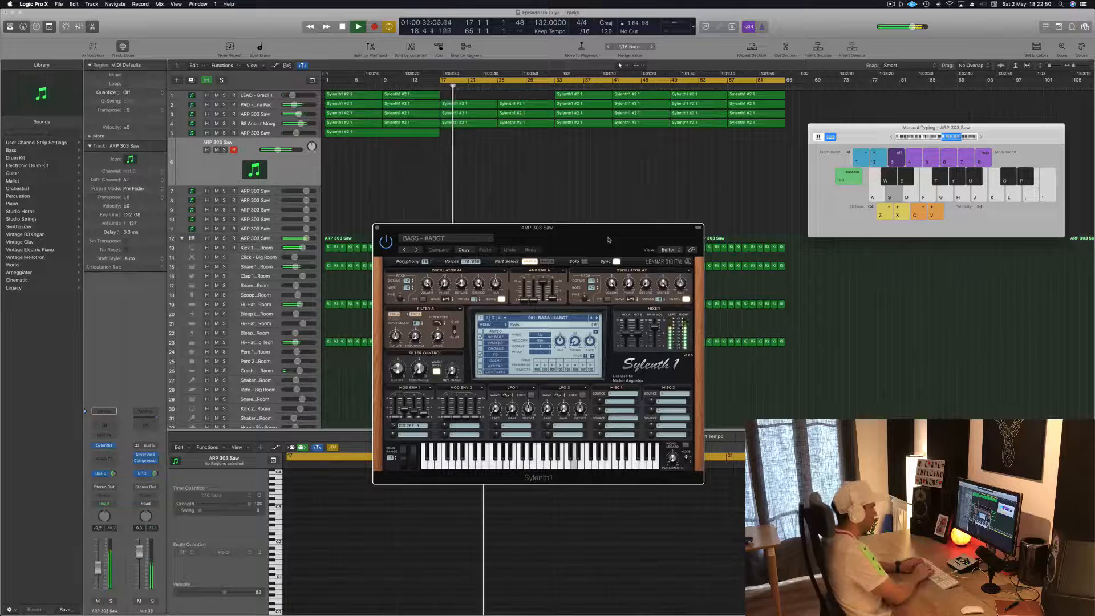
Play test notes over the section after bar 17 and lower track 6's volume to about -12.8 dB.
key(f)
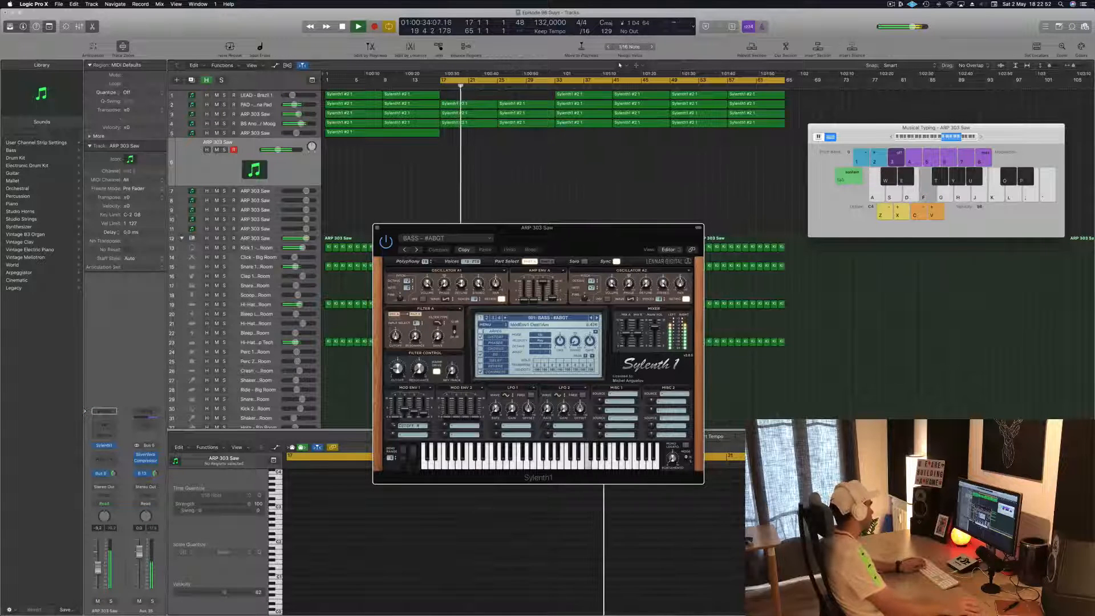
key(g)
click(99, 572)
key(f)
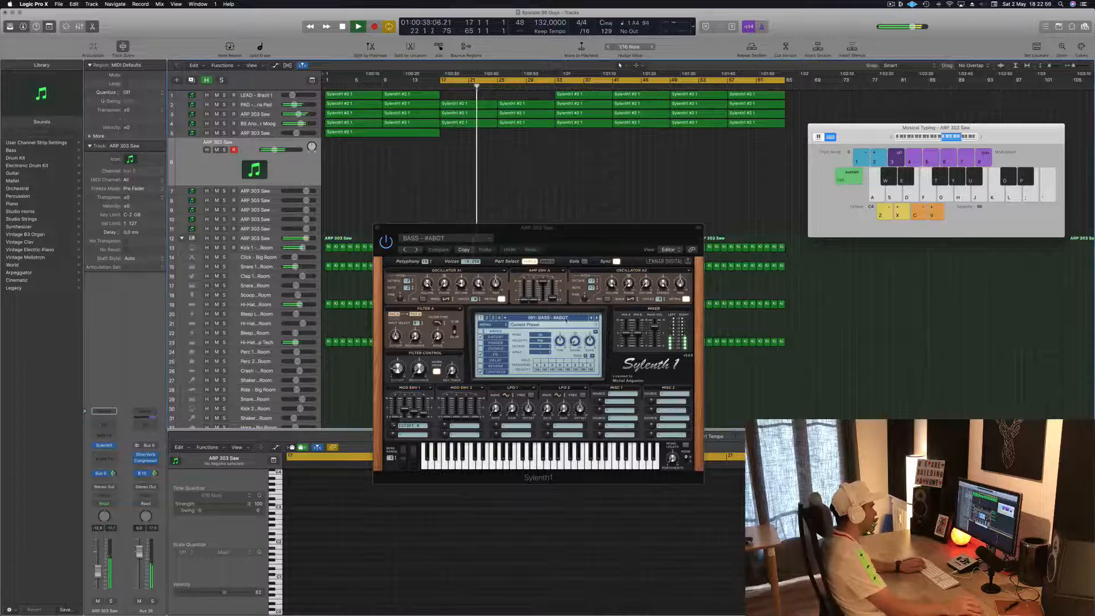
Step through the bank's bass presets in Sylenth1, trying BASS - Ark and settling on BASS - Beam.
click(567, 321)
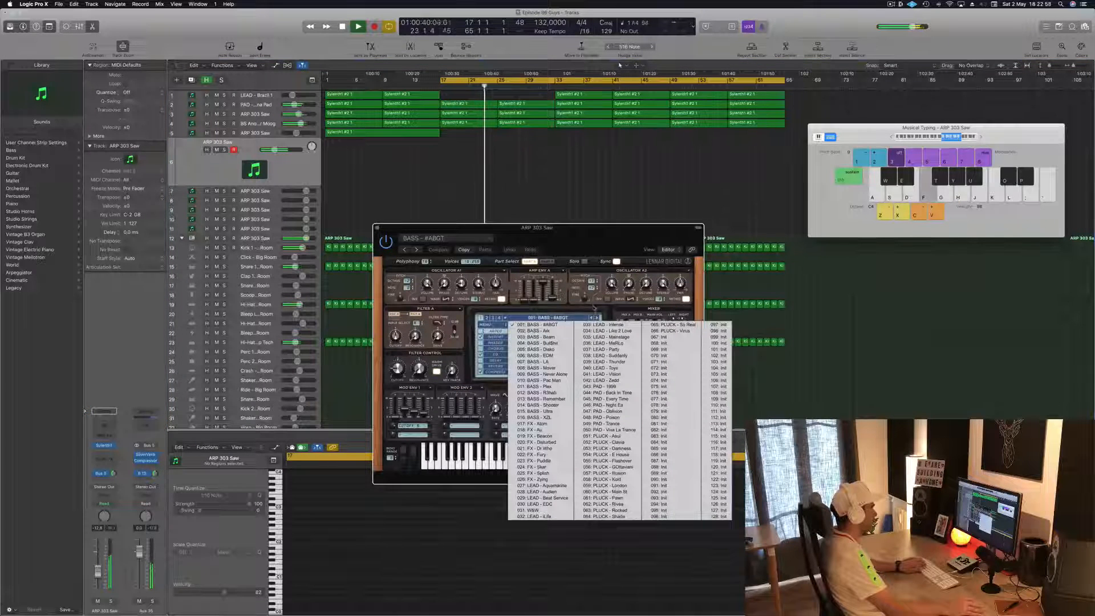
click(595, 318)
click(596, 319)
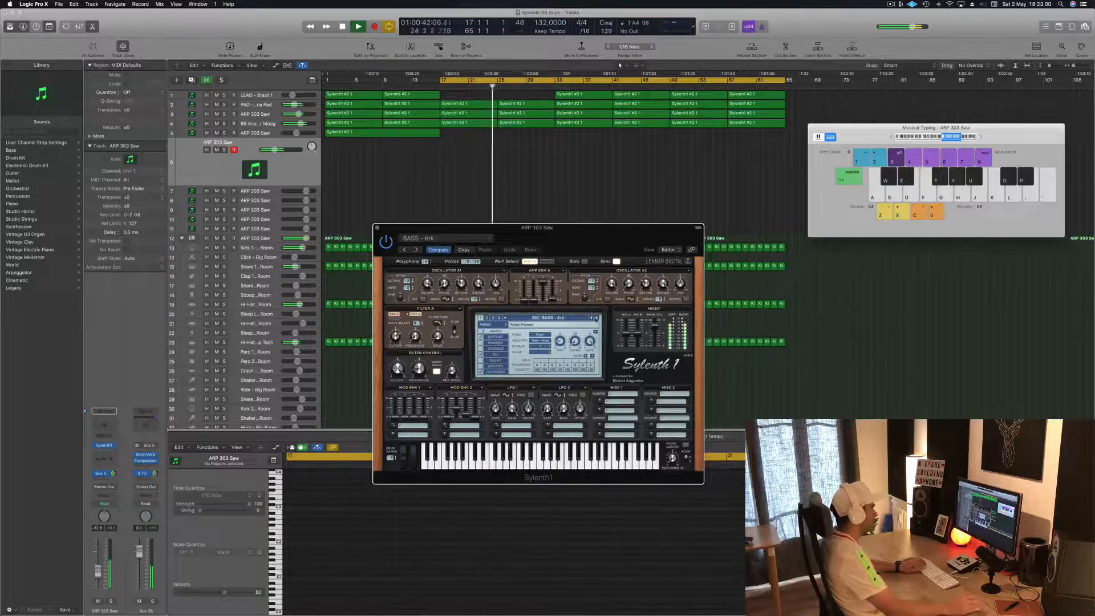
key(j)
click(597, 318)
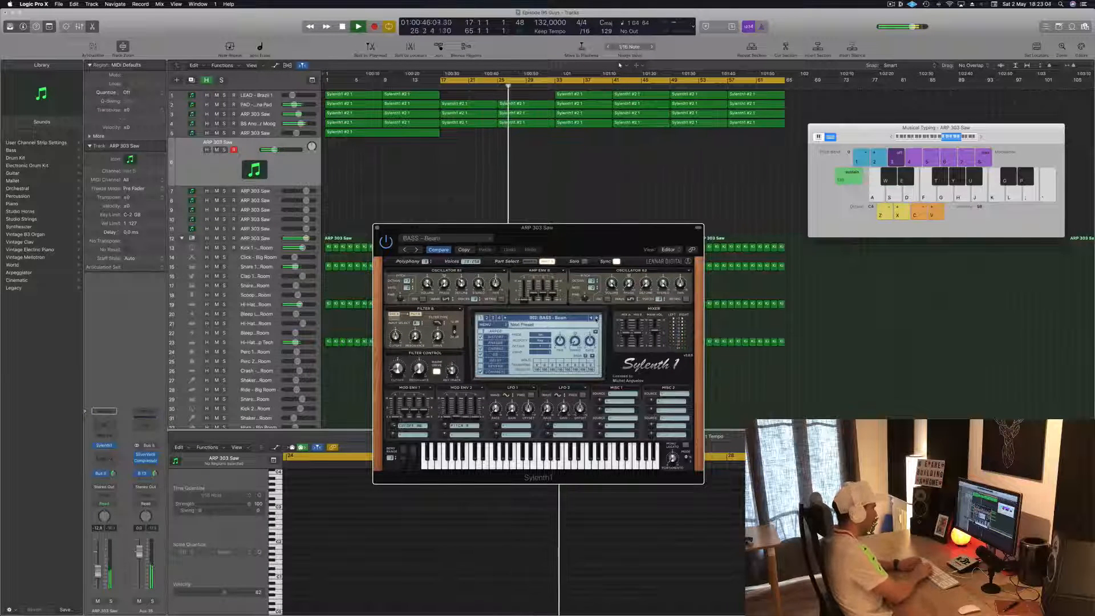
Rehearse a melody with the BASS - Beam preset over the playing section between bars 27 and 33.
key(k)
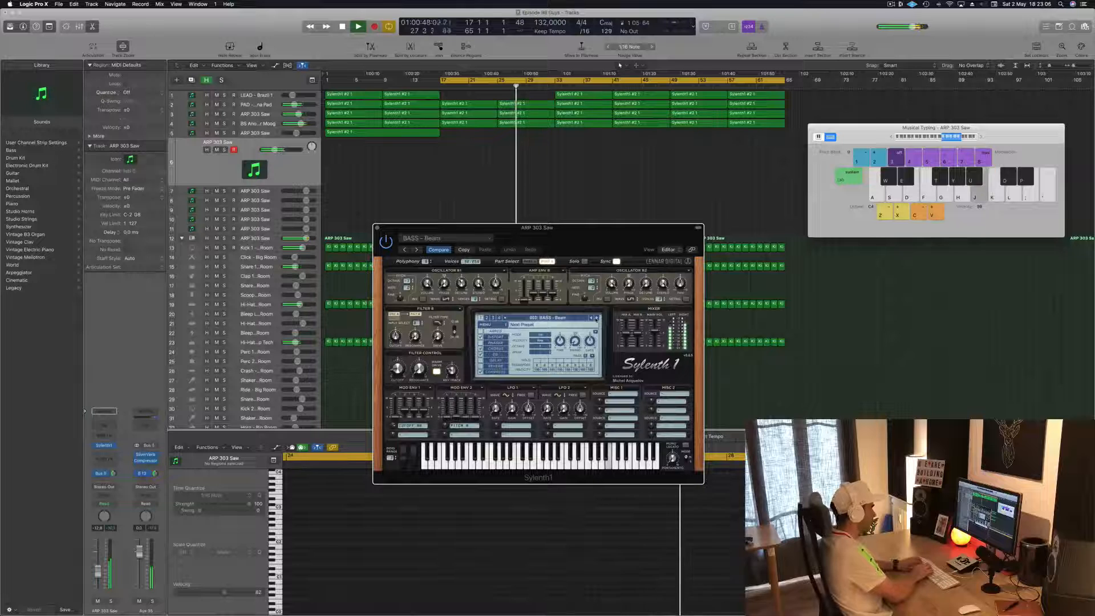
key(f)
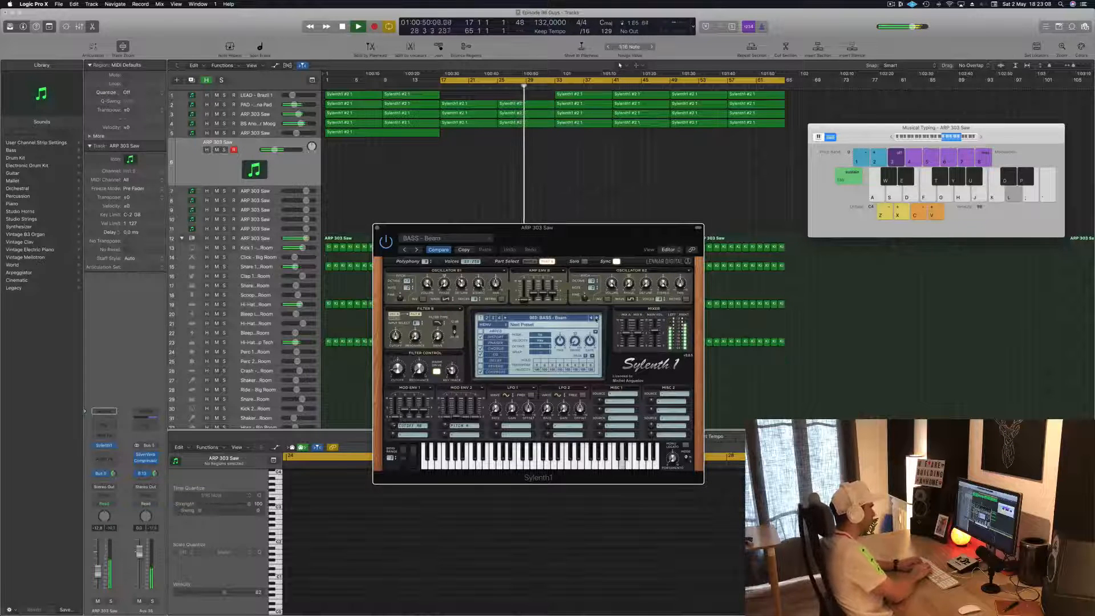
key(h)
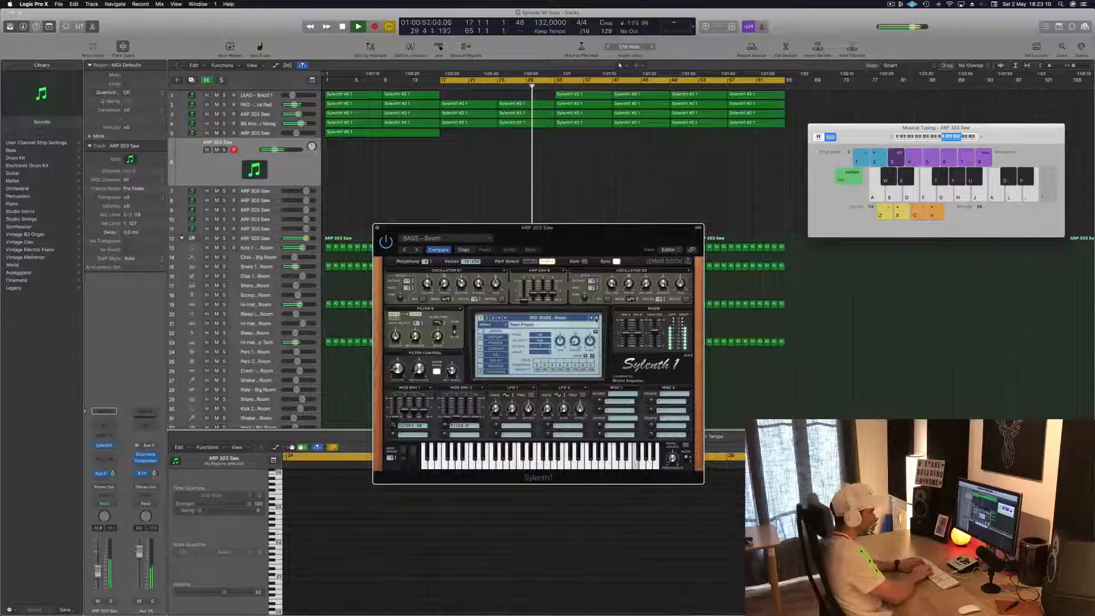
key(h)
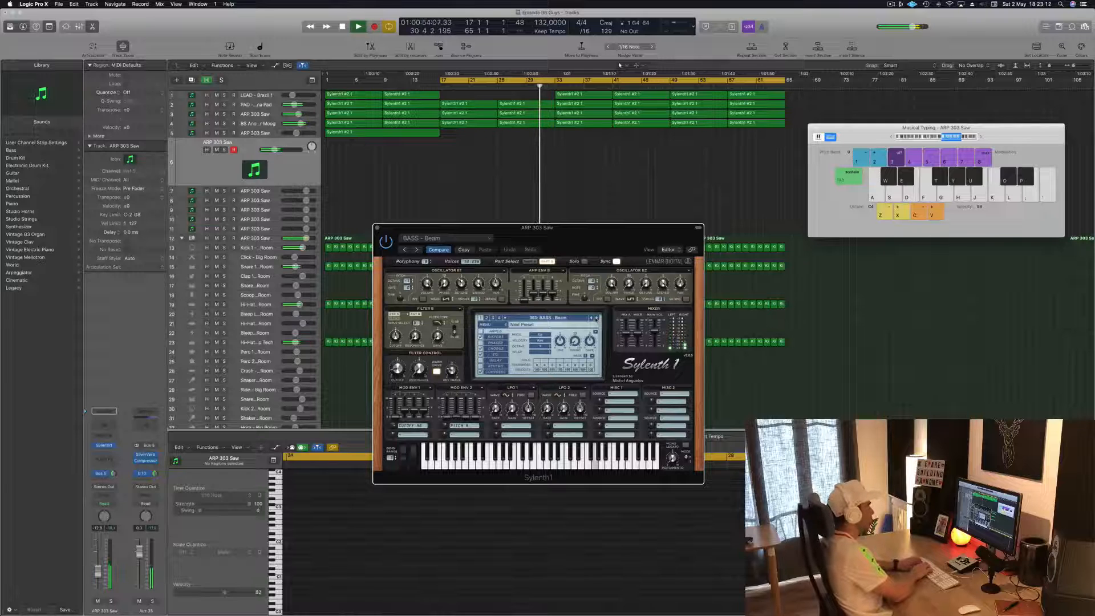
key(j)
key(k)
key(h)
key(h)
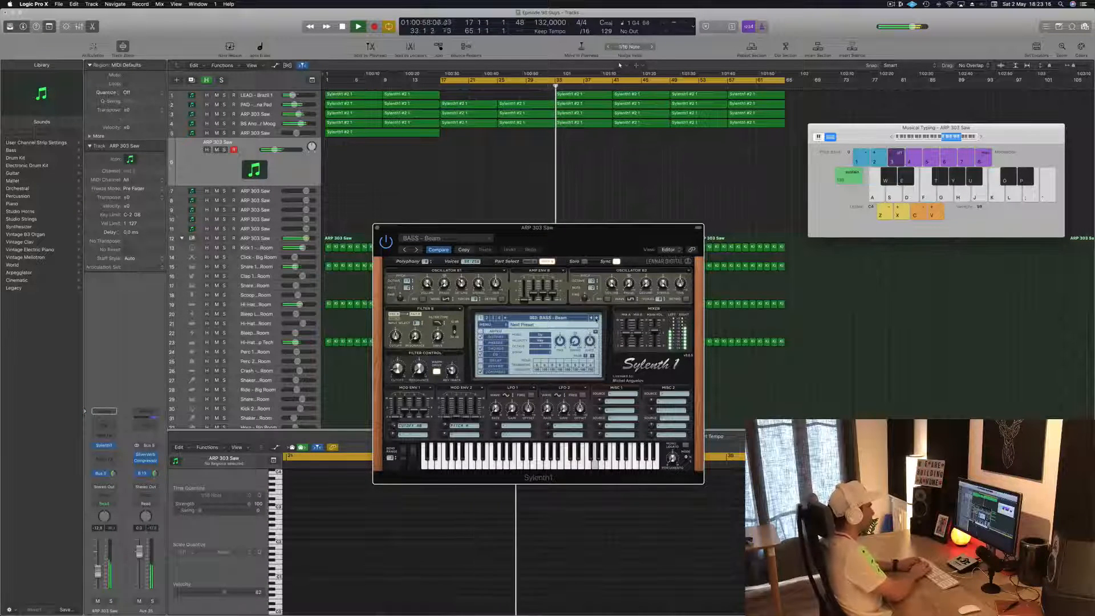
Restart playback at bar 17 and record the BASS - Beam melody on track 6 from about bar 20 to bar 32.
key(space)
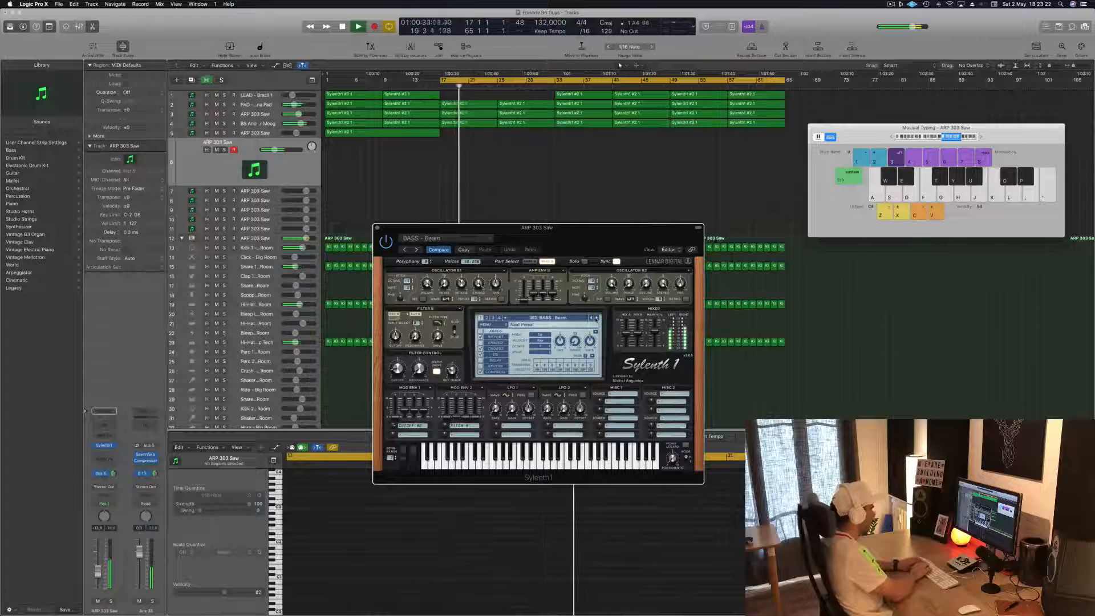
key(r)
key(d)
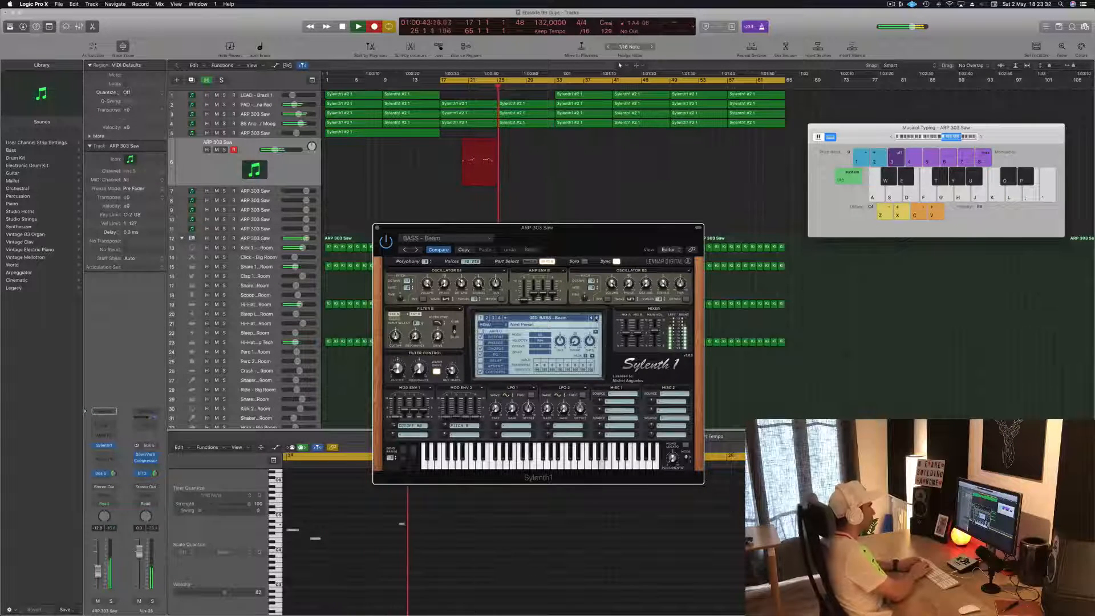
key(g)
key(j)
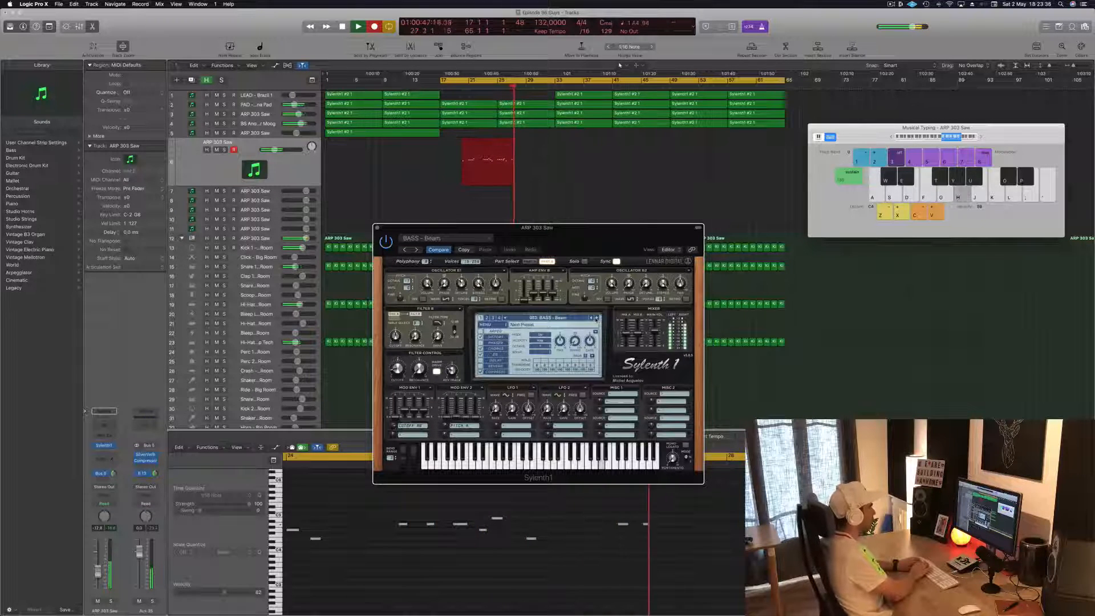
key(h)
key(j)
key(d)
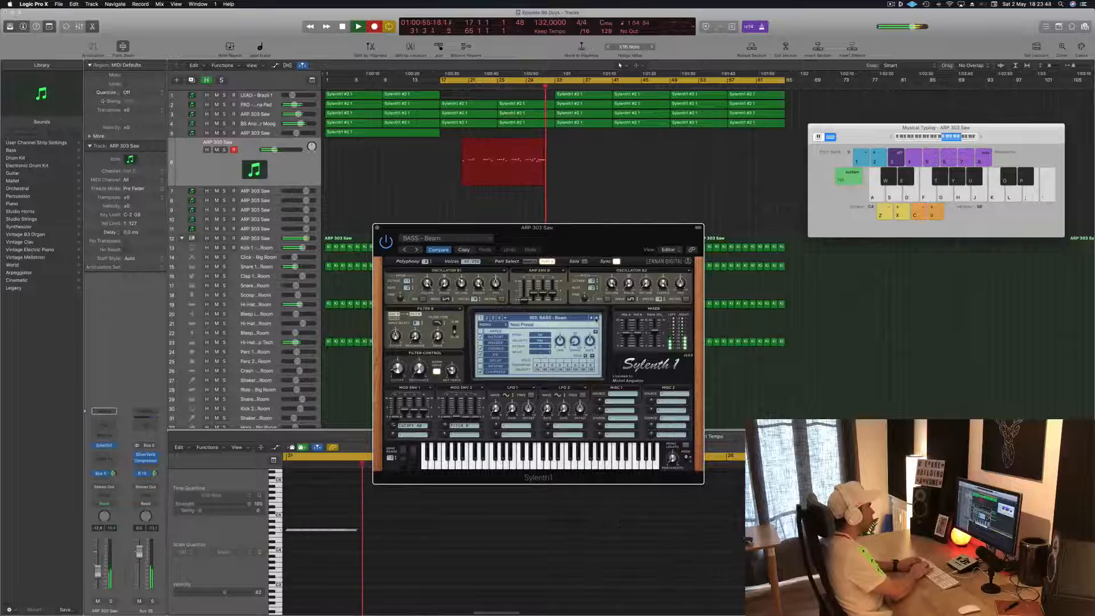
key(space)
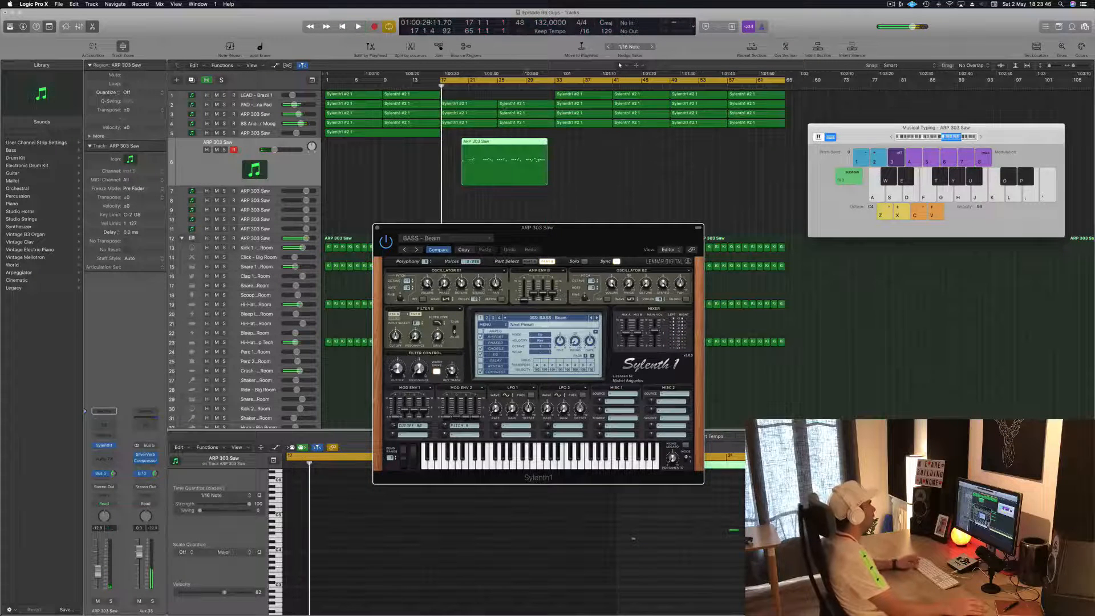
Split track 6's melody region at bar 27, discard the part before the split and move the remainder to bar 17.
super+click(513, 145)
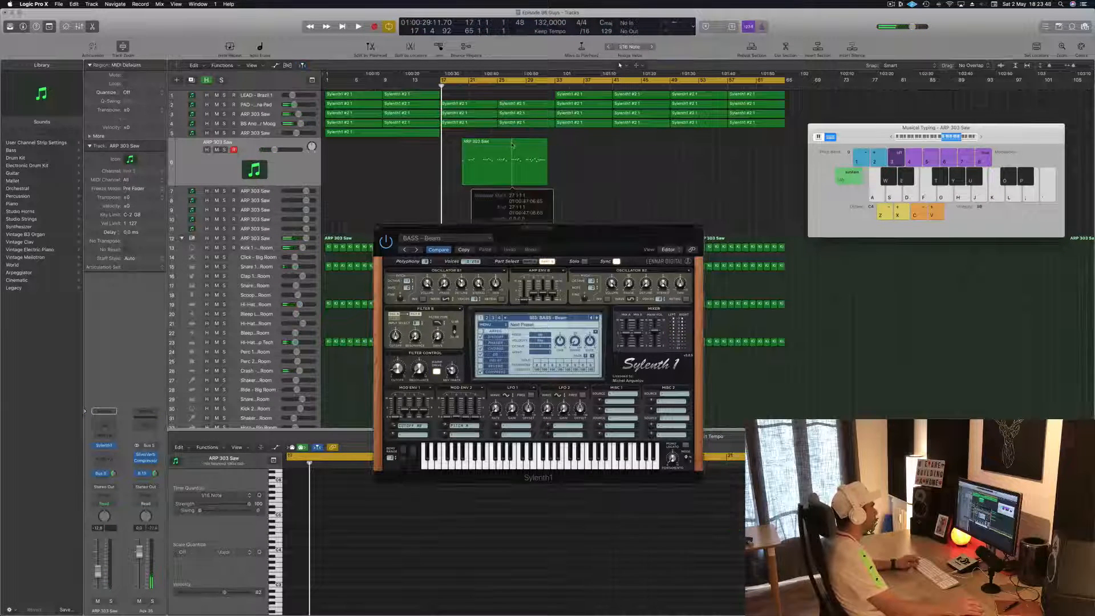
click(513, 145)
click(501, 145)
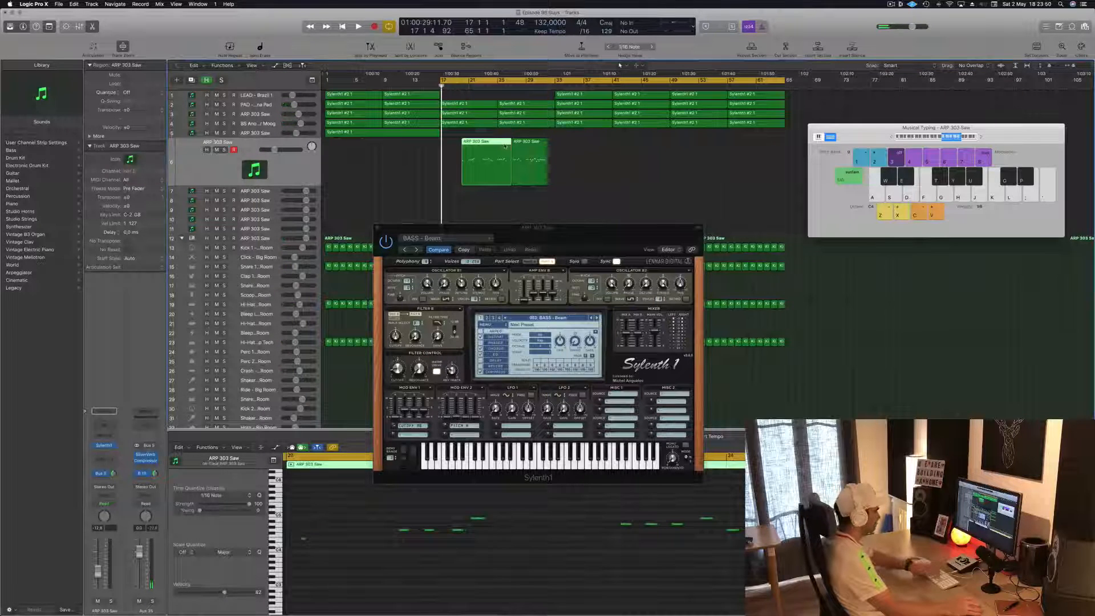
key(Delete)
drag(534, 149, 464, 150)
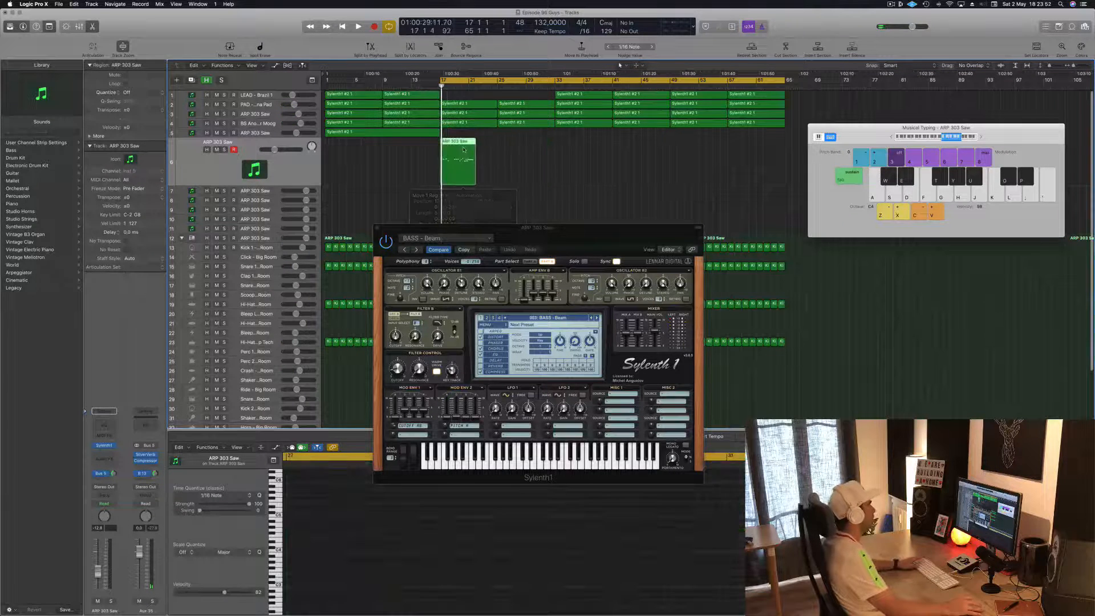
Play the moved melody from bar 17 and select all of its notes in the piano roll.
key(space)
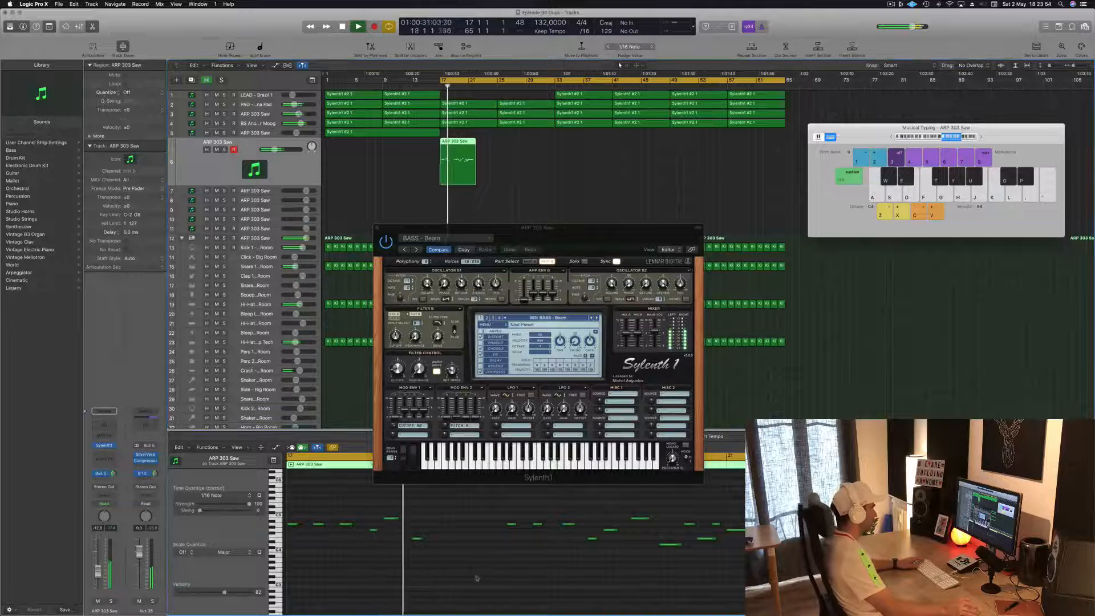
key(super+a)
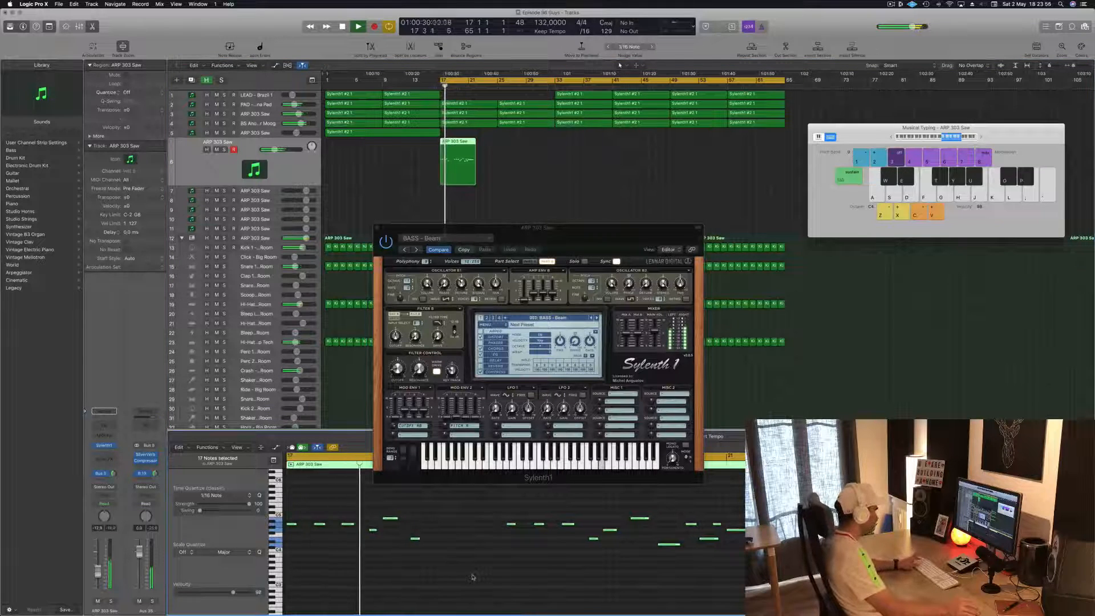
key(space)
key(space)
click(473, 576)
Move the Sylenth1 window clear of the piano roll and the melody region while the section plays.
drag(642, 228, 882, 110)
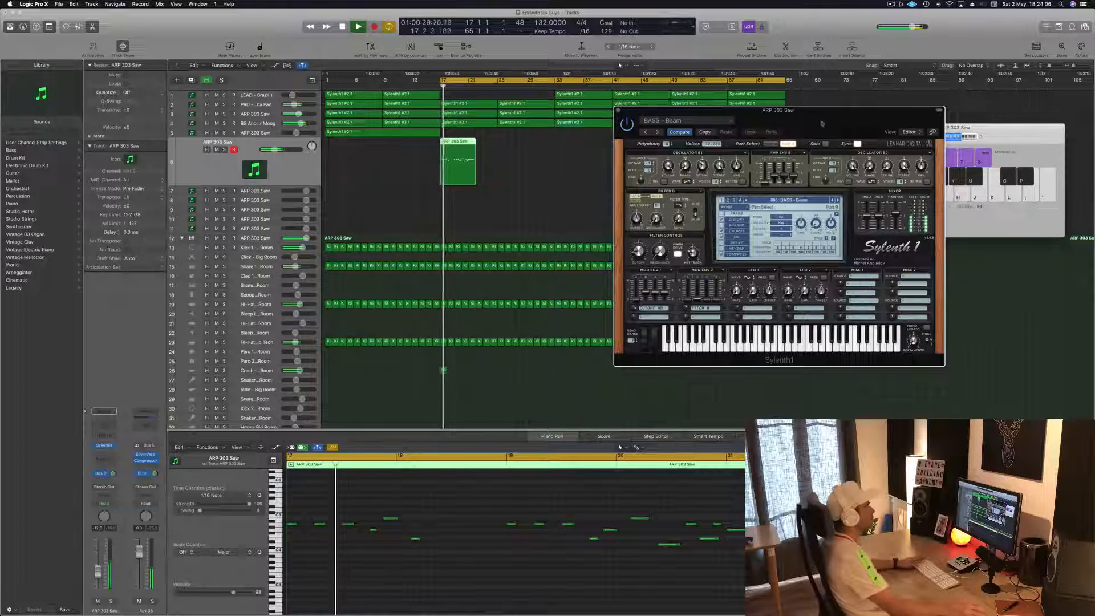
drag(830, 121, 773, 142)
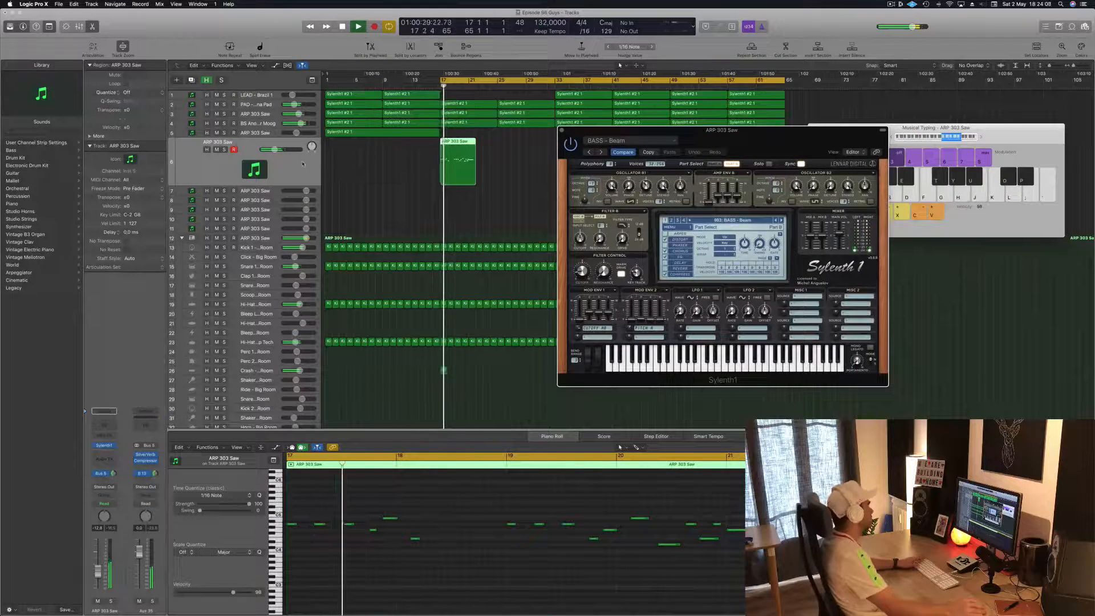
drag(754, 140, 781, 165)
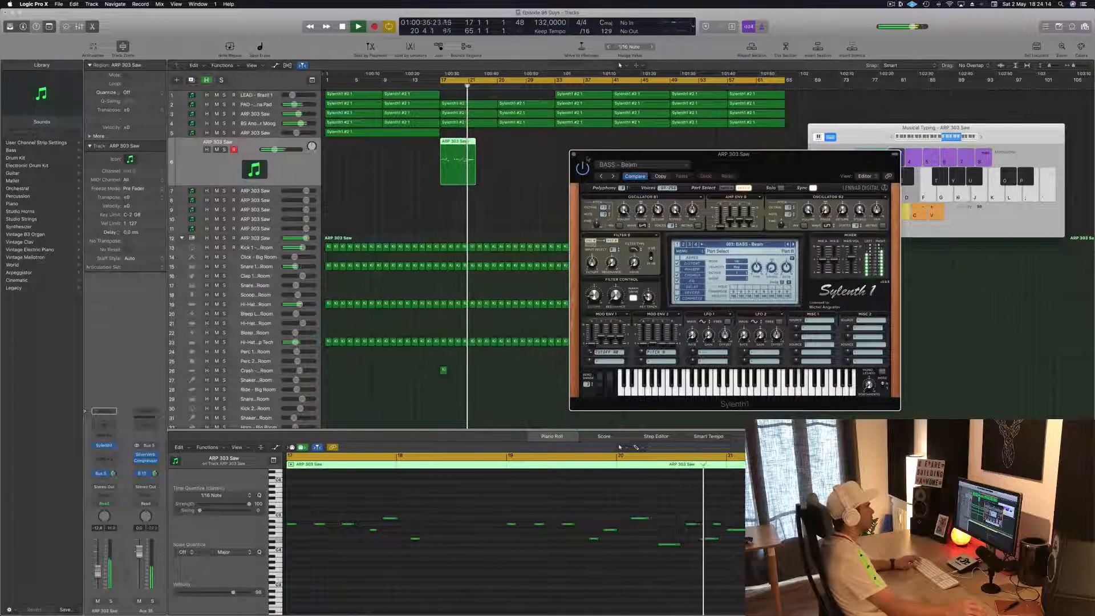
drag(588, 159, 640, 150)
Copy the melody region to bar 25 and shorten the cycle range to bars 17 to 33.
drag(456, 141, 514, 144)
key(space)
key(space)
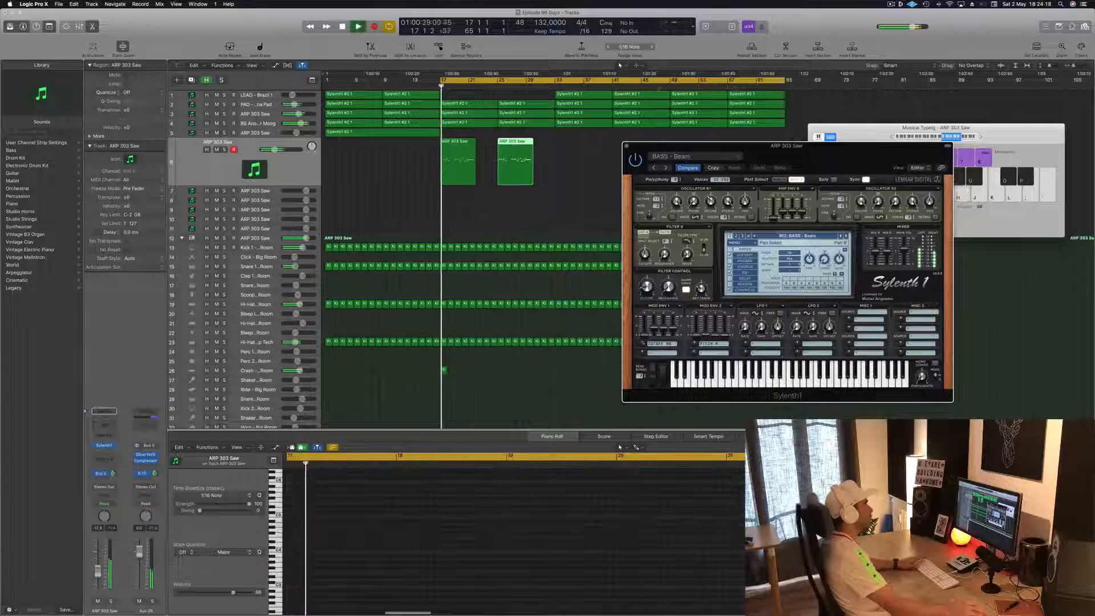
drag(788, 81, 553, 97)
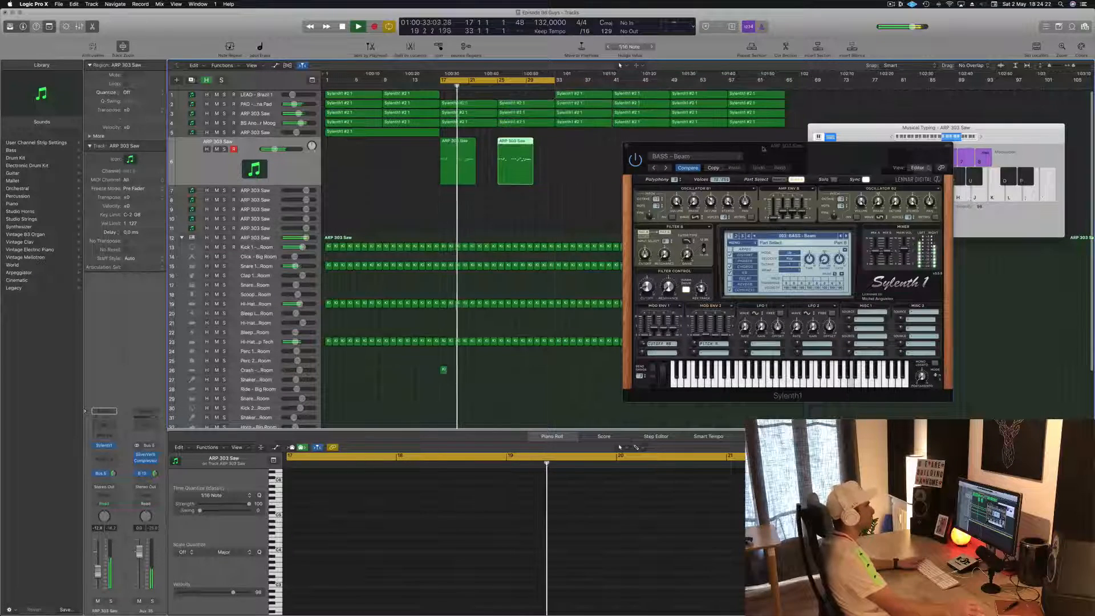
Extend the melody region at bar 17 so that it ends at bar 25.
drag(795, 154, 819, 140)
click(456, 140)
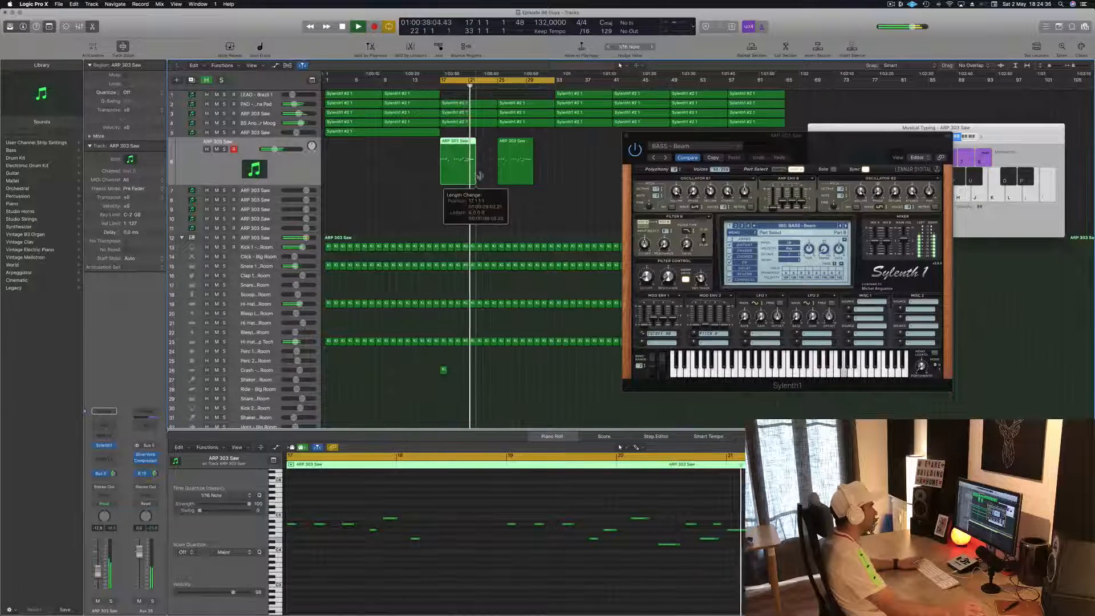
drag(478, 176, 496, 176)
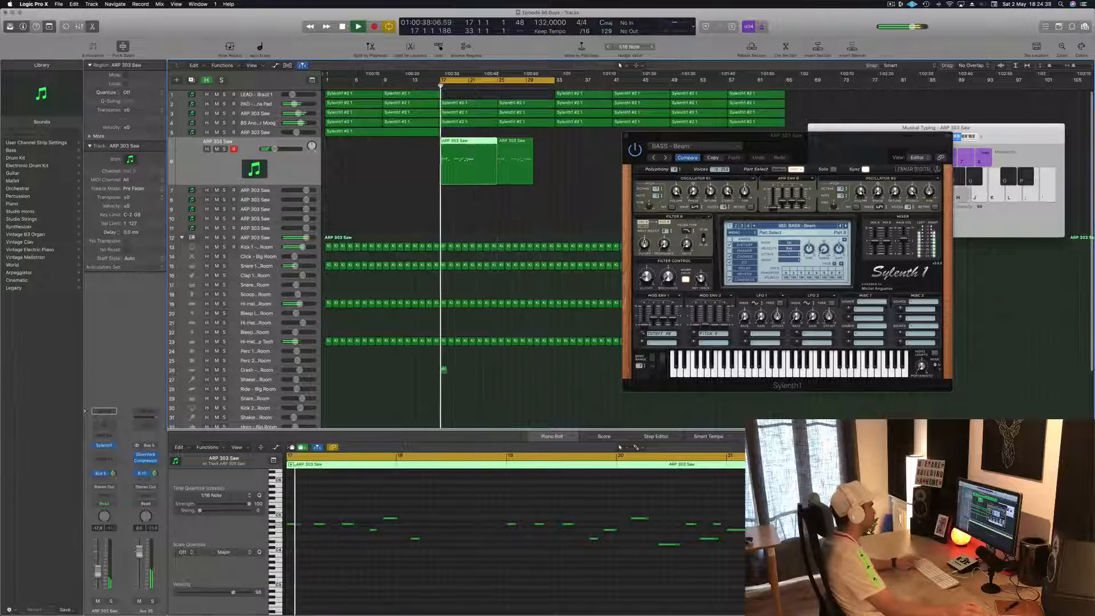
Shift the region's last eleven notes from bar 19 to bar 21 and copy the six-note opening phrase to bar 19.
scroll(438, 492, down, 5)
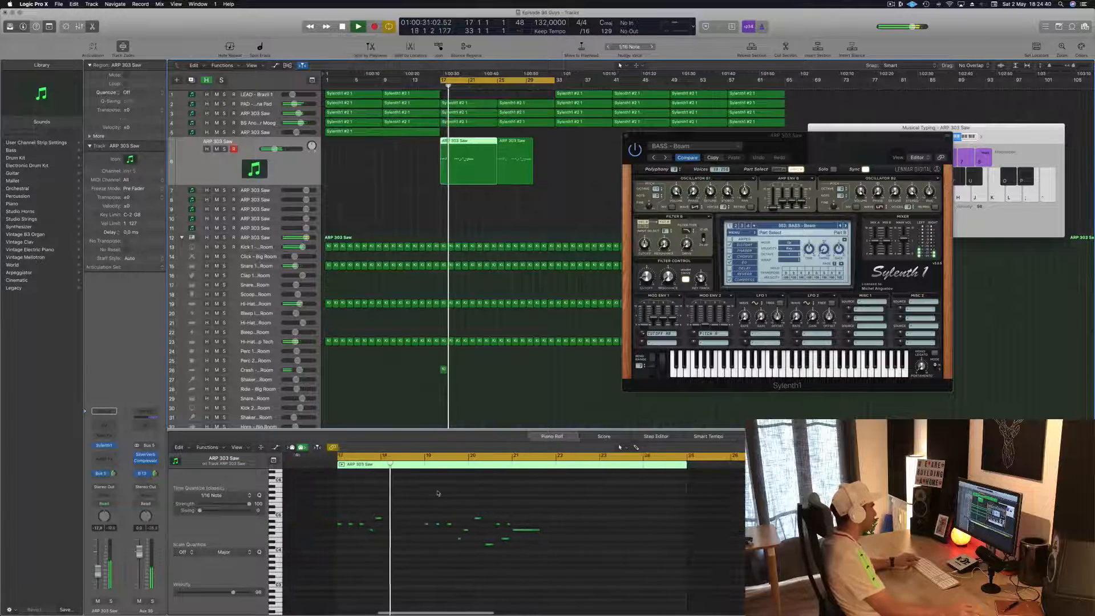
scroll(438, 493, up, 2)
scroll(438, 493, up, 1)
key(space)
drag(438, 493, 739, 576)
drag(455, 524, 593, 524)
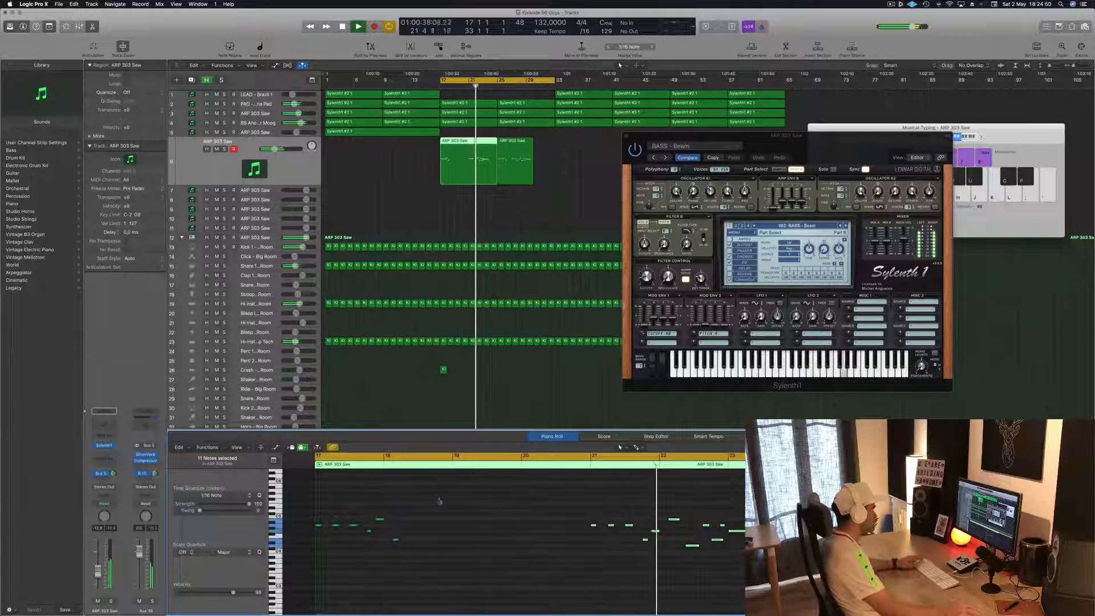
drag(439, 501, 456, 528)
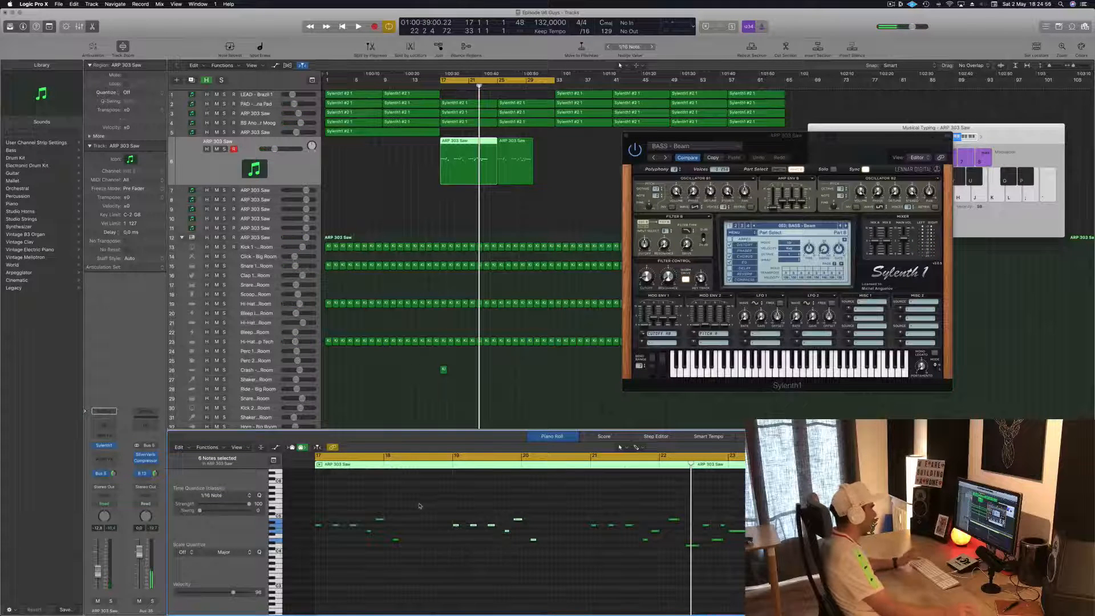
Replace the old melody copy at bar 25 with a copy of the edited eight-bar region.
key(space)
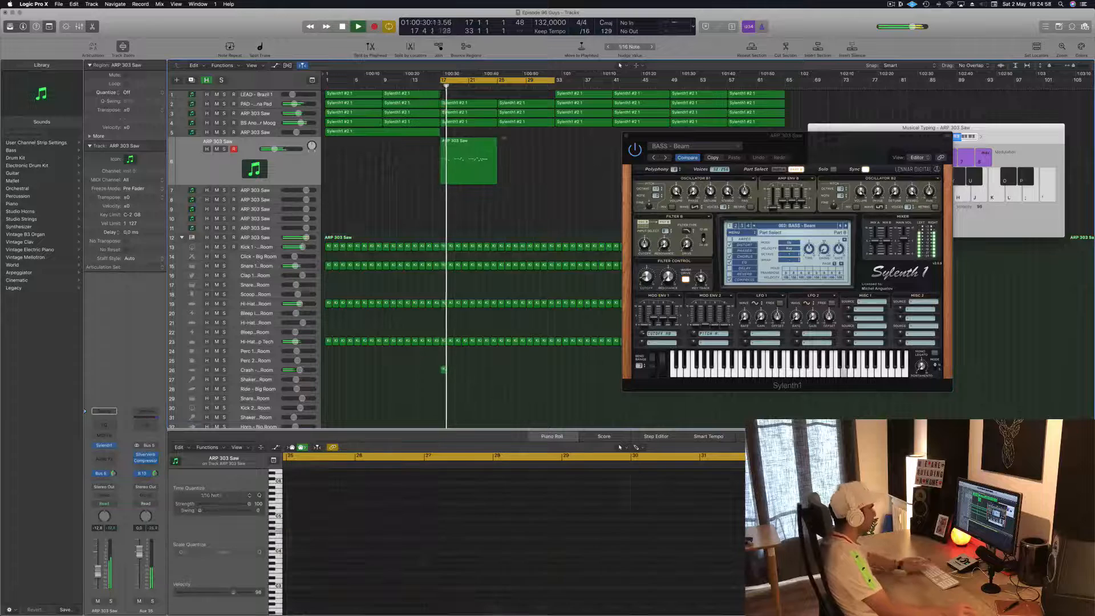
click(468, 165)
drag(468, 162, 525, 162)
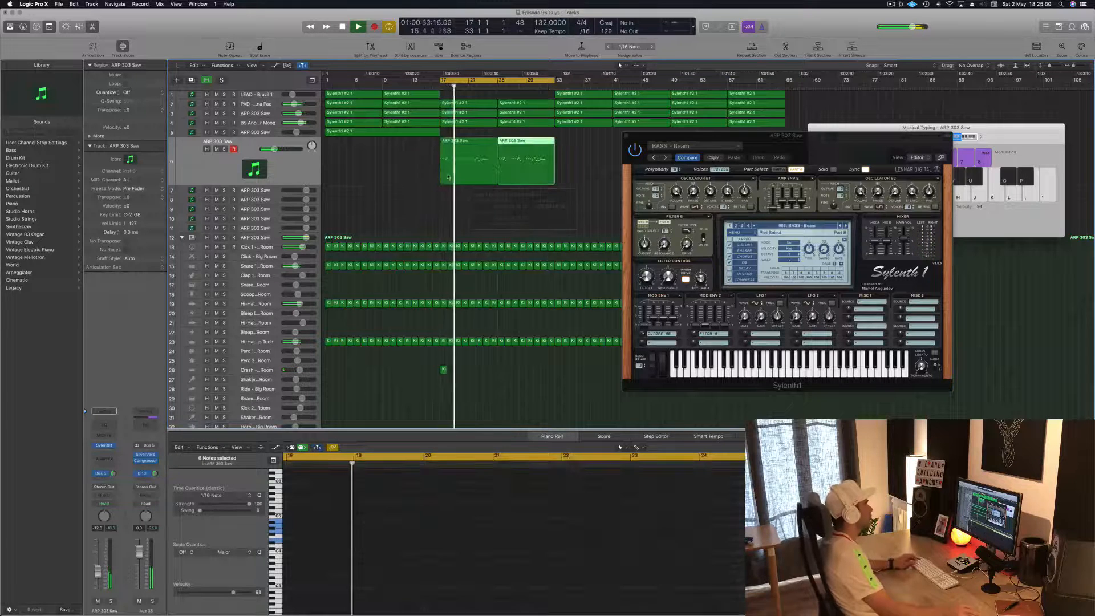
Listen to the edited melody from bar 17 and inspect the notes of its regions in the piano roll.
click(448, 177)
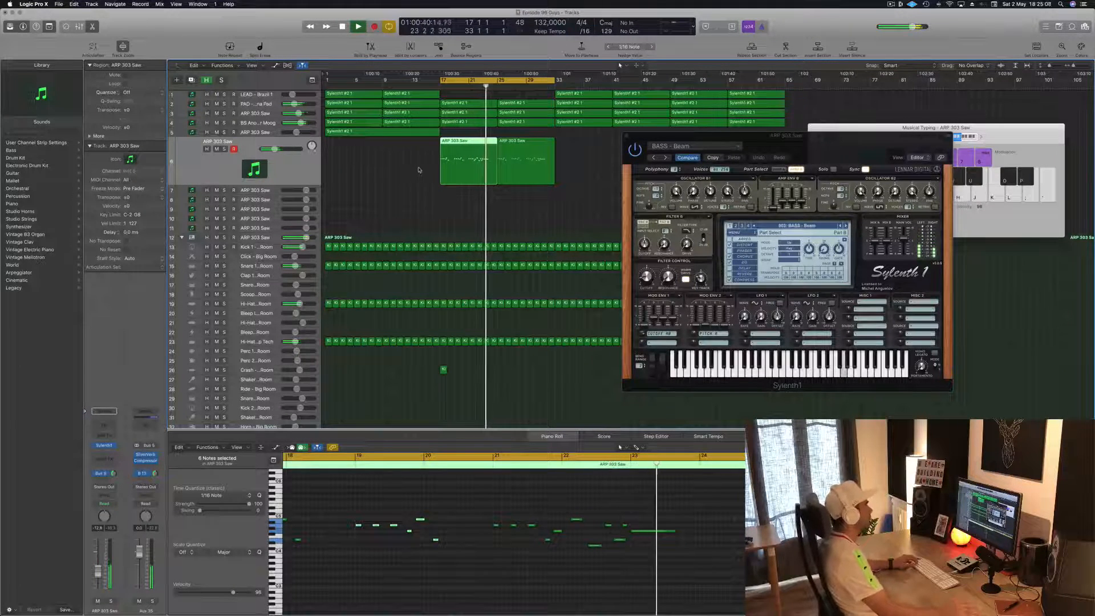
click(514, 160)
key(space)
key(space)
click(474, 156)
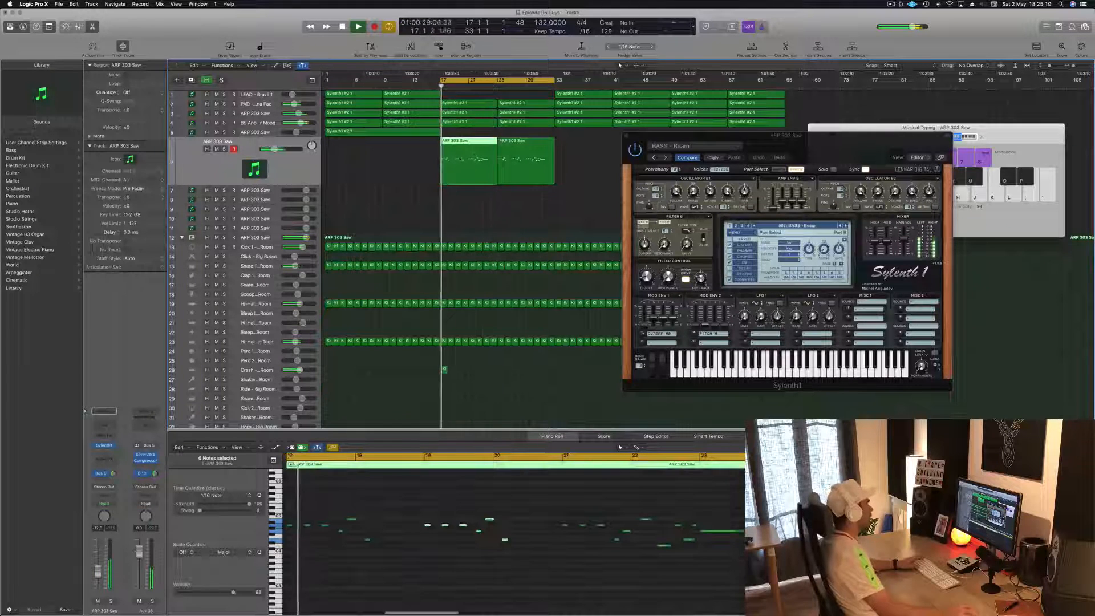
key(space)
Copy the bar 17 melody region down to track 7 and delete all its notes except the long one.
drag(477, 160, 477, 192)
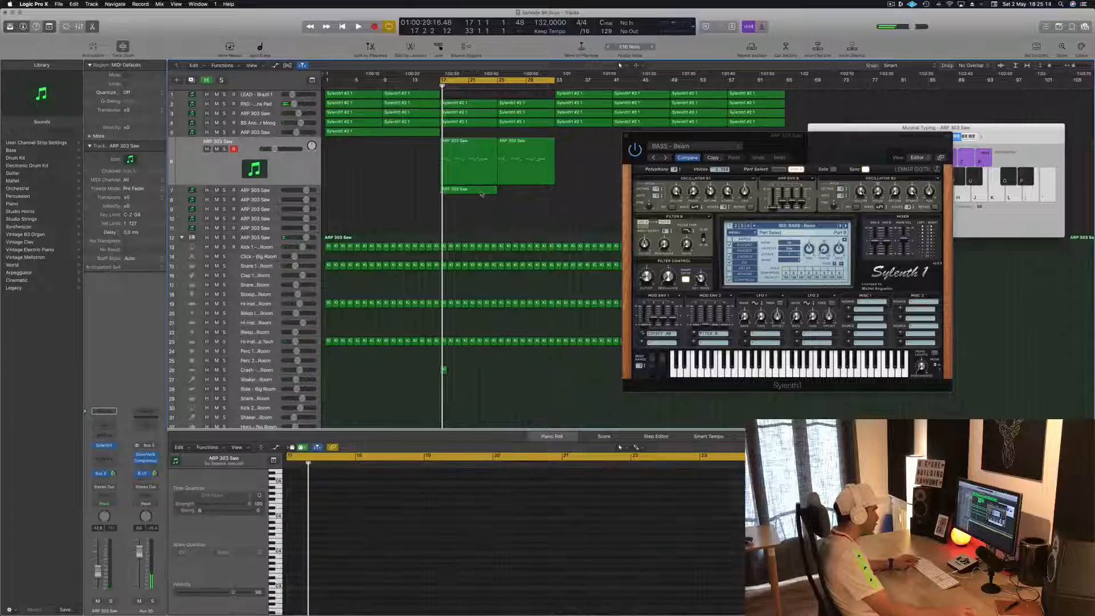
key(super+Left)
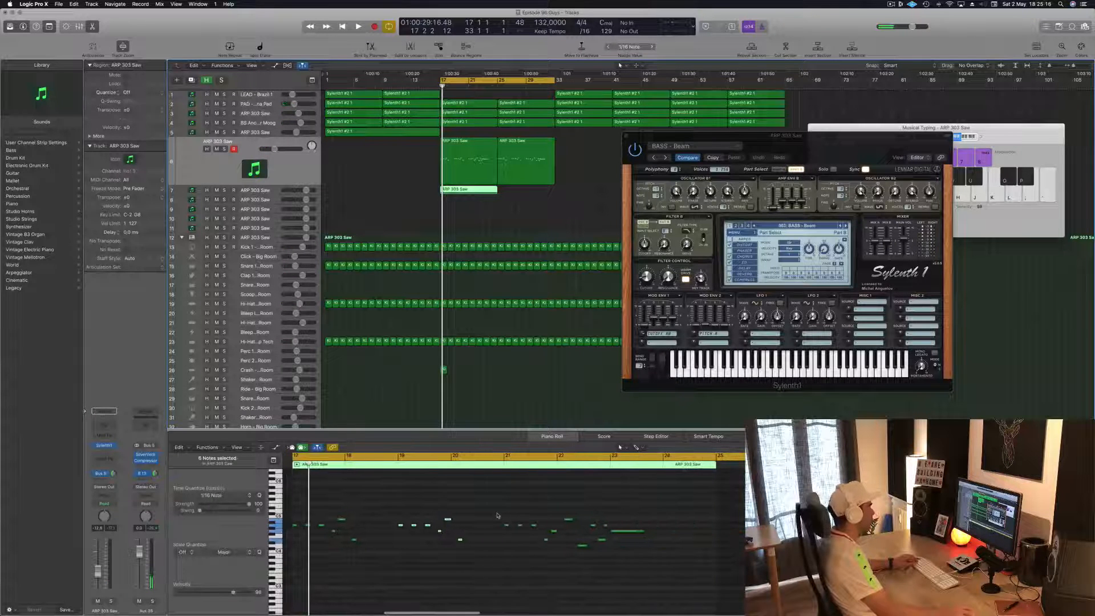
drag(606, 508, 283, 578)
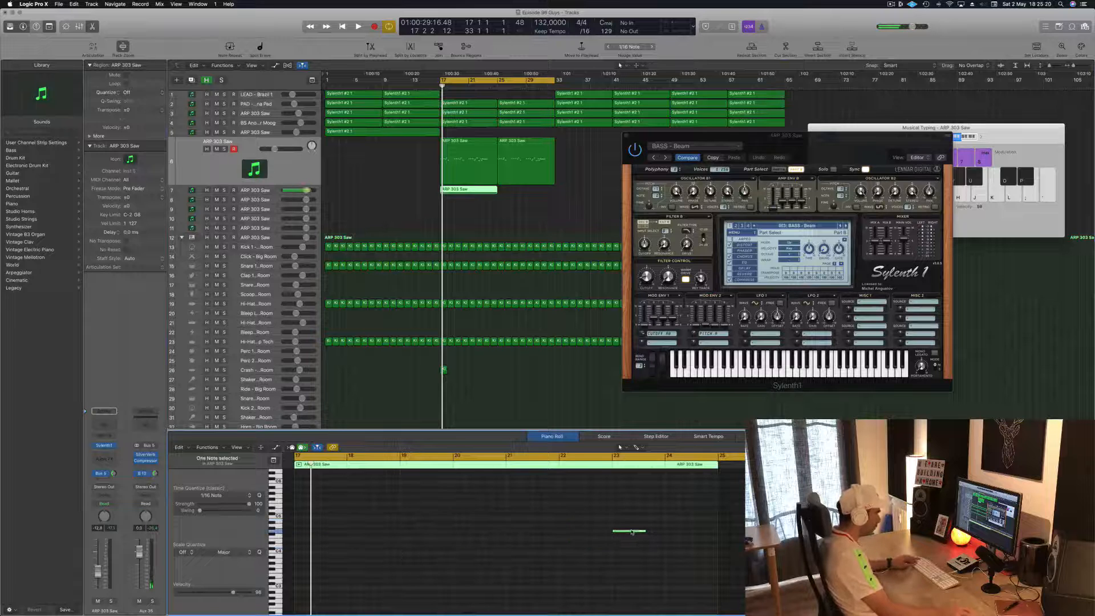
Move the remaining long note to bar 24 and copy the track 7 region to bar 25.
key(space)
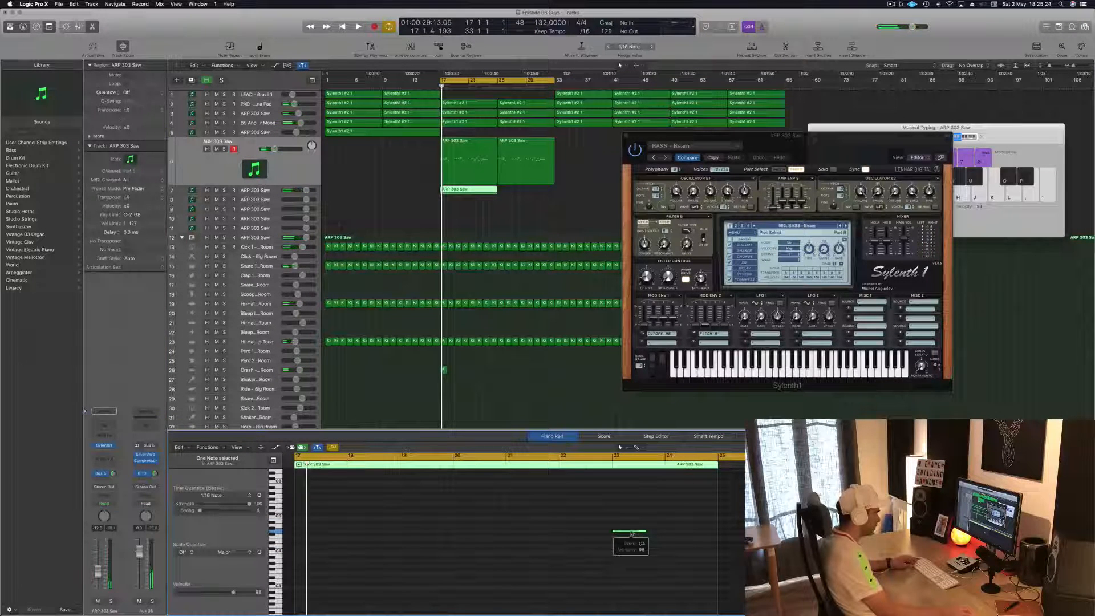
drag(632, 533, 683, 532)
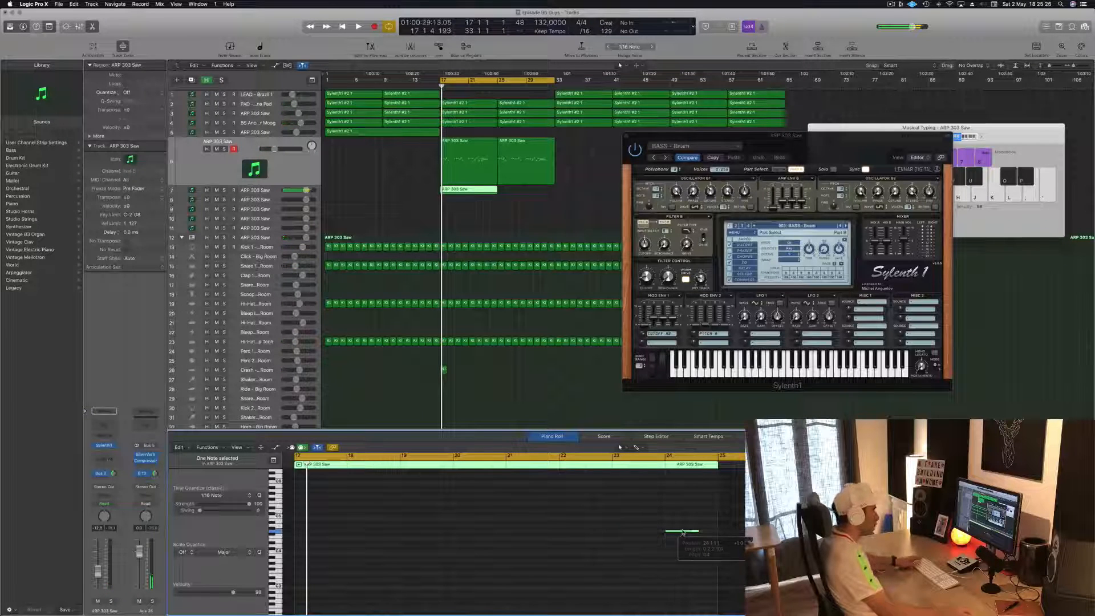
drag(465, 190, 527, 197)
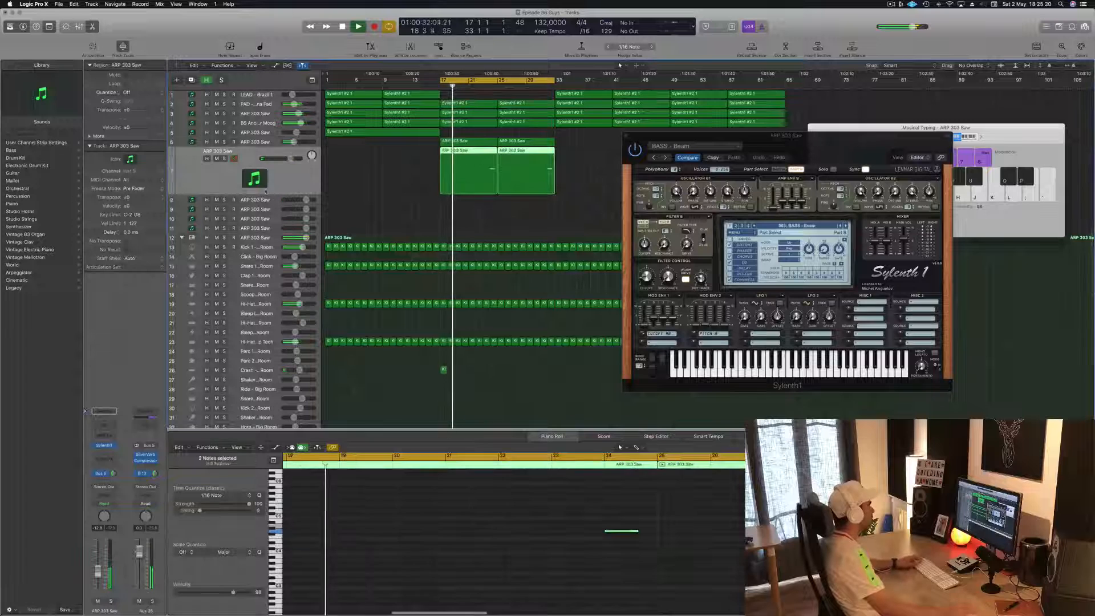
Duplicate track 6 with its settings as a new track for the long-note regions and open its Sylenth1 beside the other one.
key(Up)
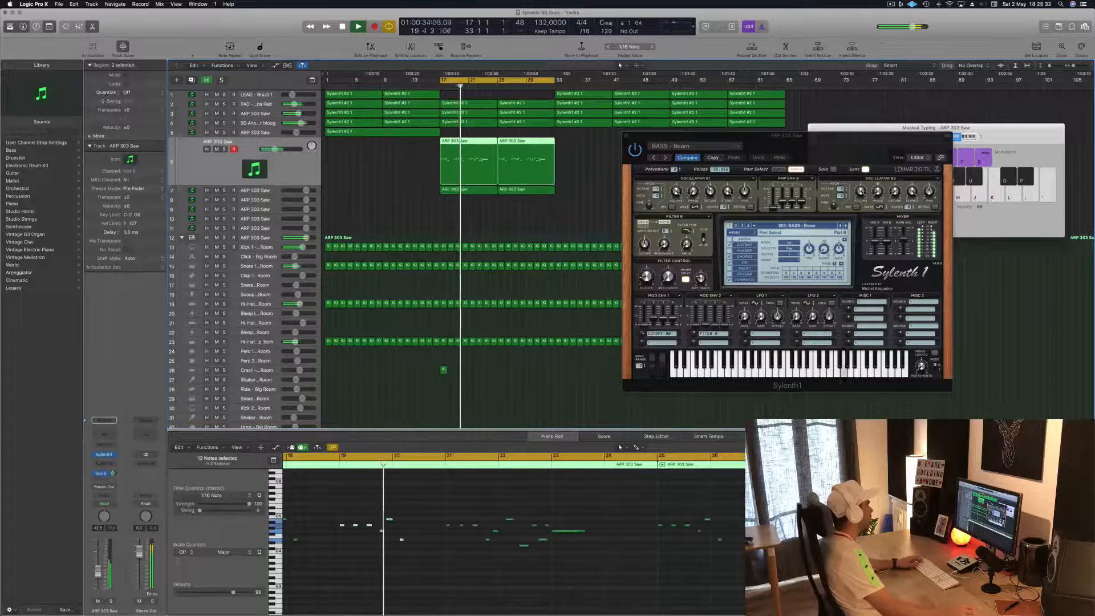
click(579, 190)
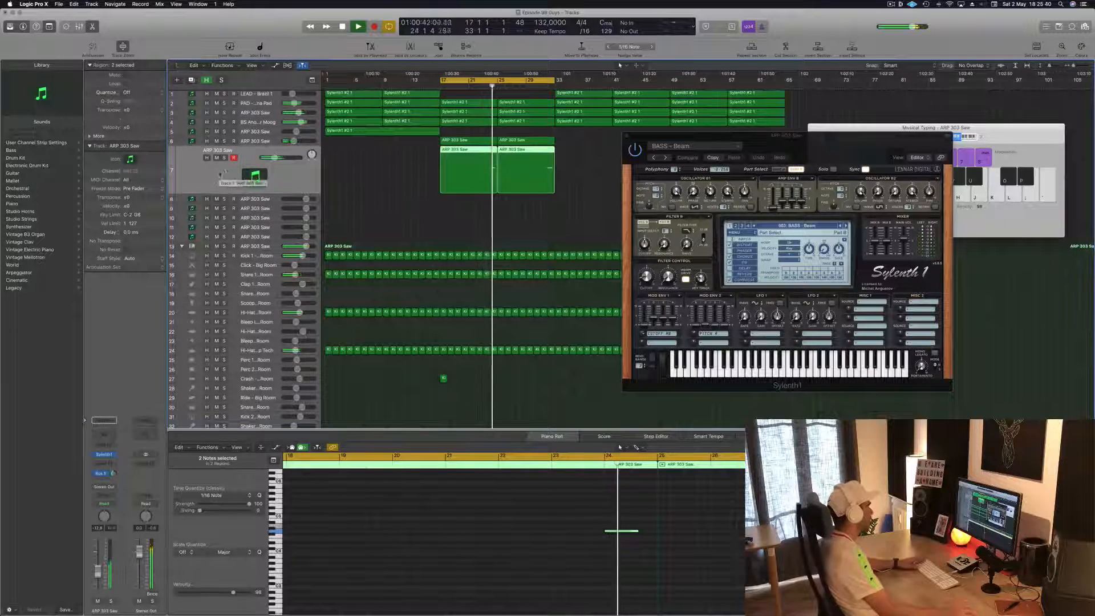
click(106, 457)
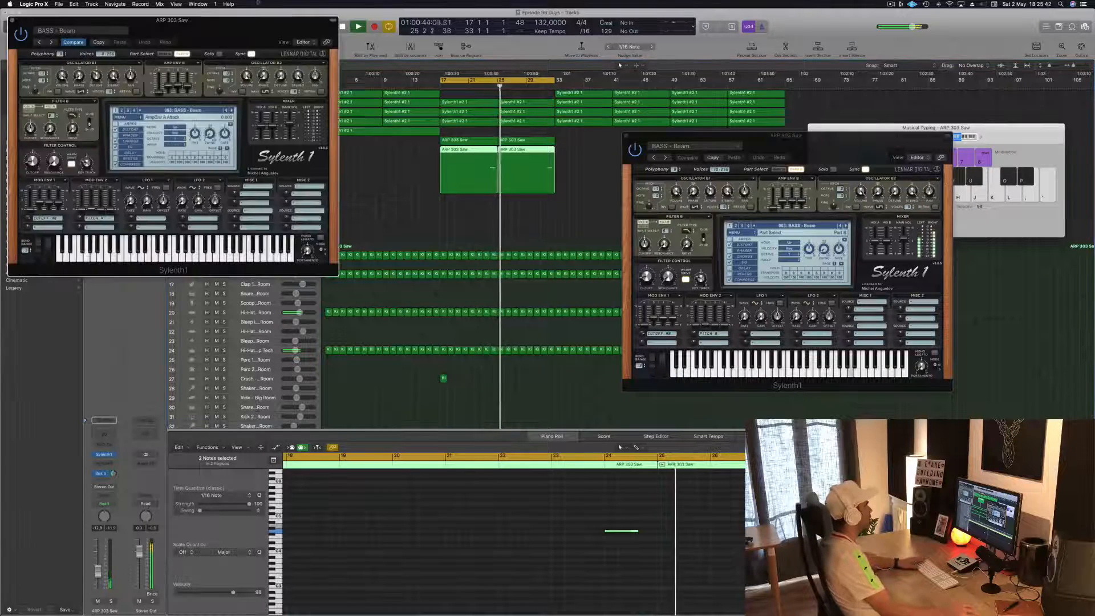
drag(171, 21, 904, 112)
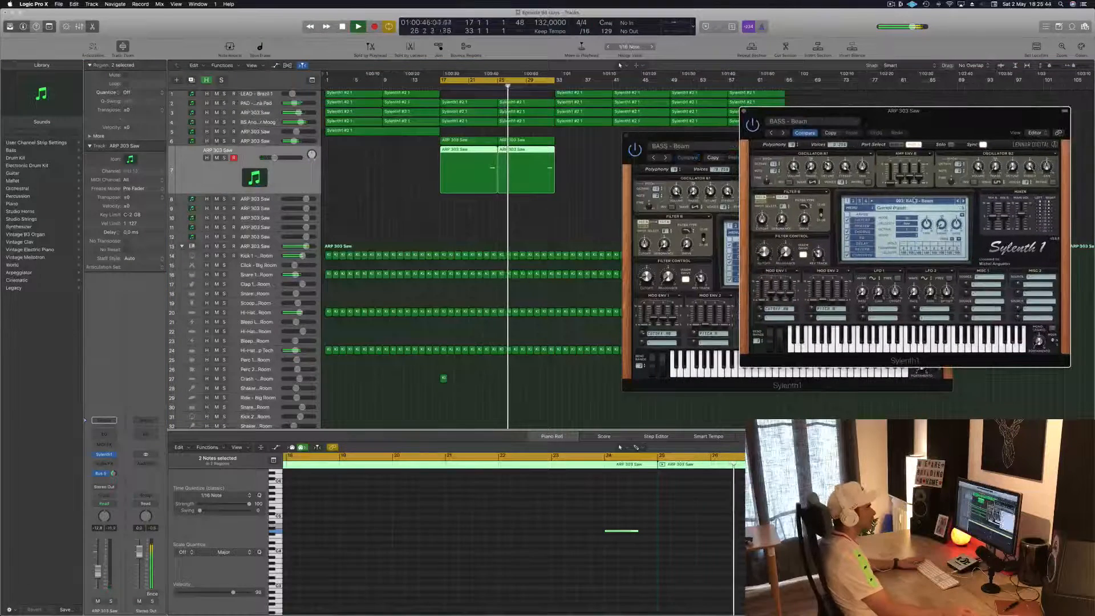
Load the PAD - Back in Time preset in the new track's Sylenth1 and restart playback from bar 17.
click(906, 201)
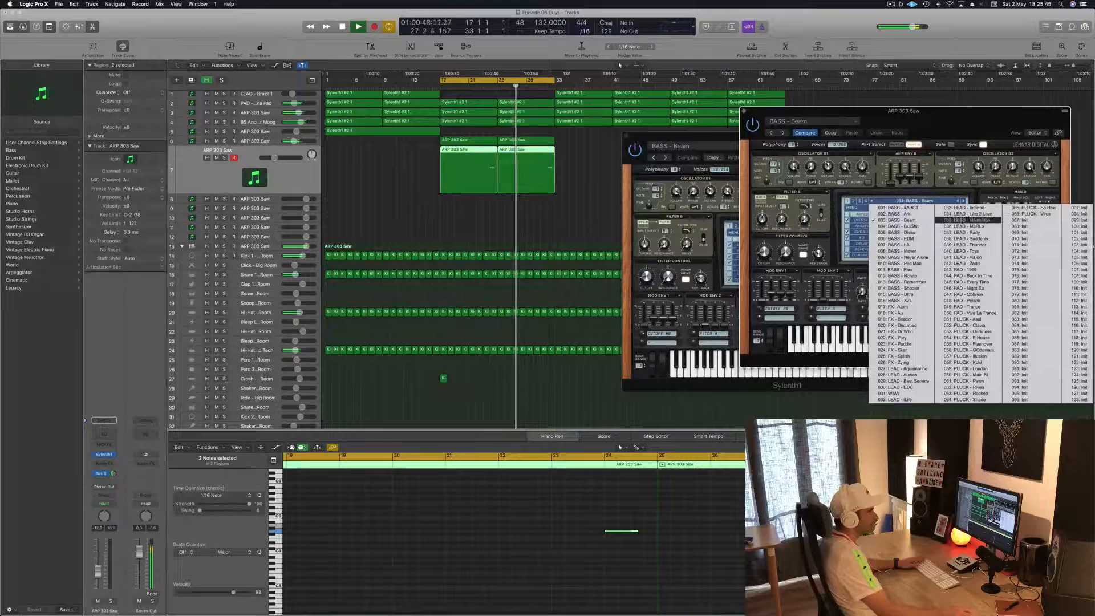
click(964, 276)
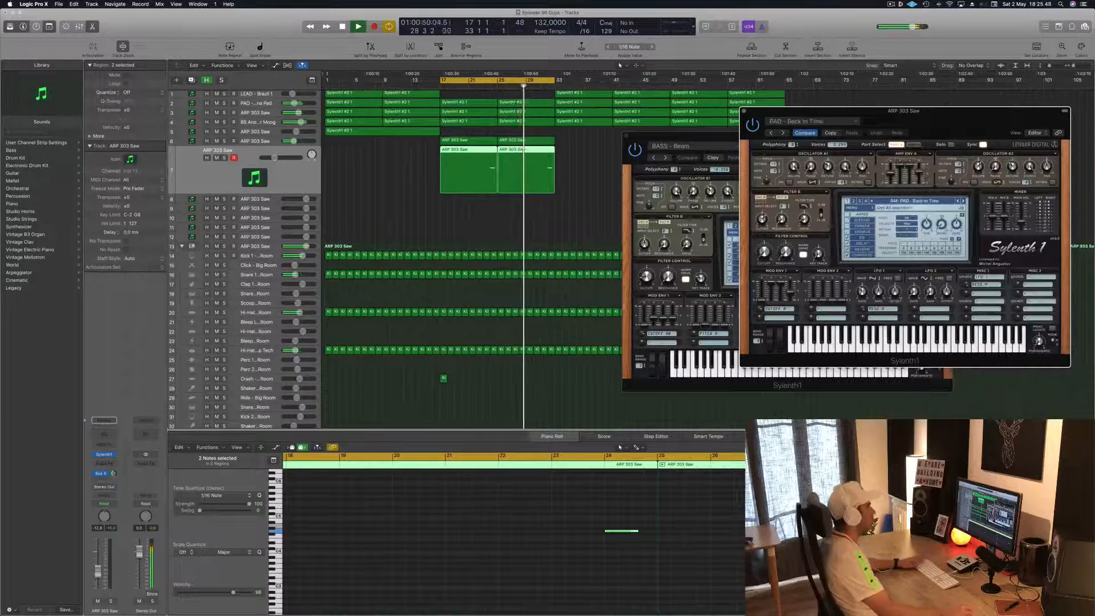
key(space)
key(space)
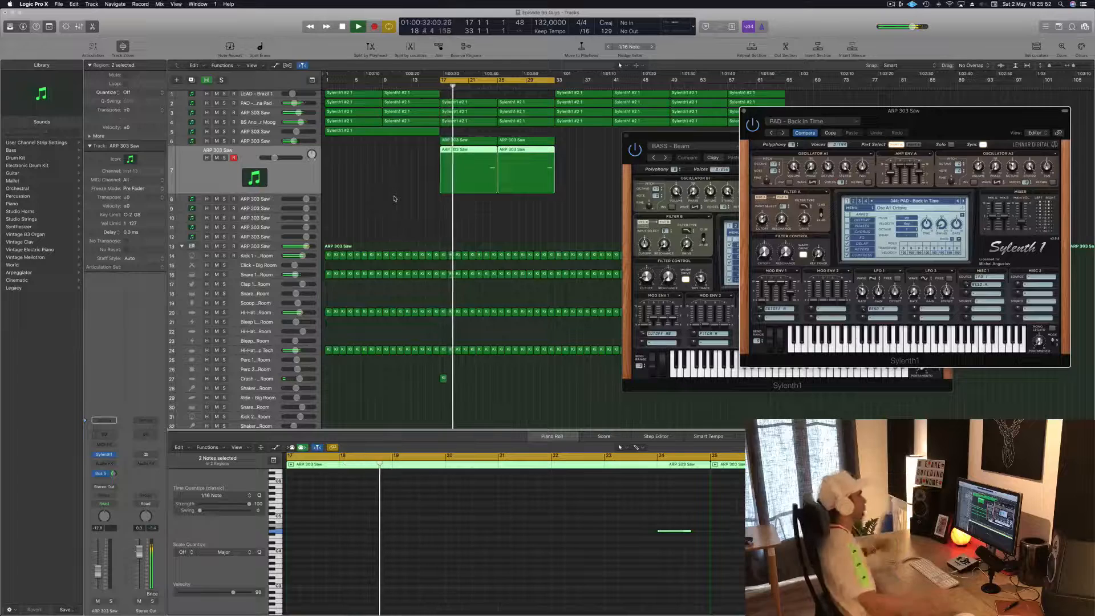
Raise the volume of the PAD - Back in Time track while the section plays.
drag(904, 110, 875, 148)
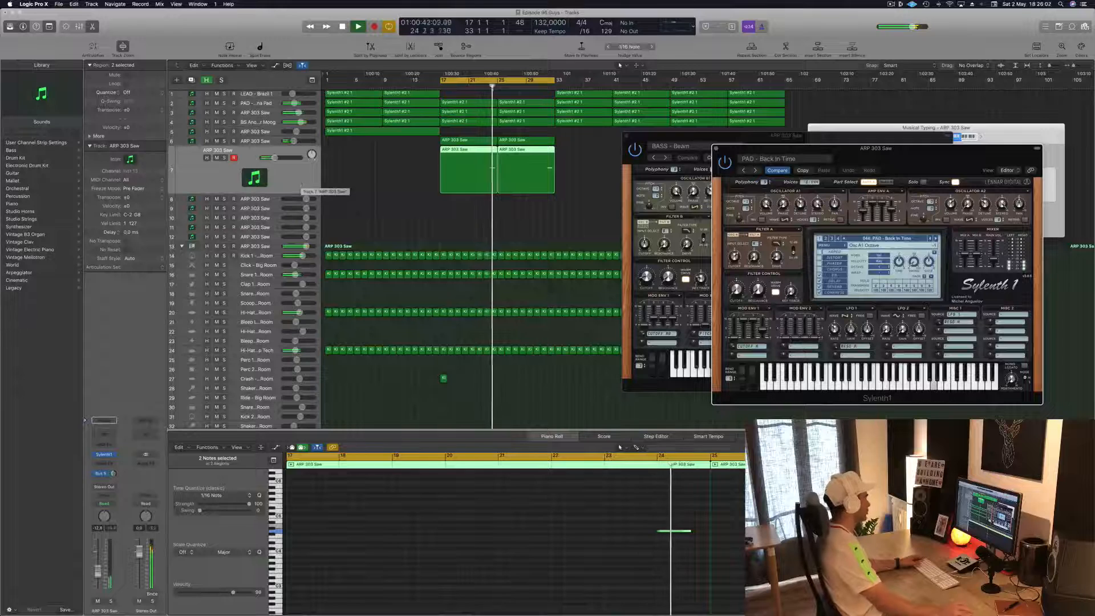
drag(99, 572, 99, 563)
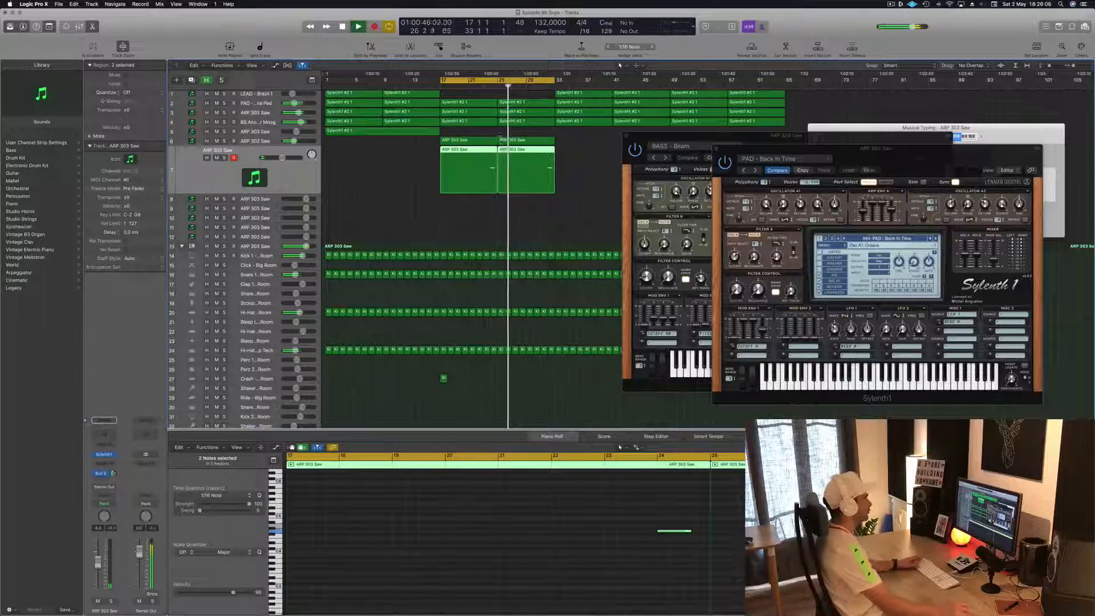
drag(894, 153, 844, 159)
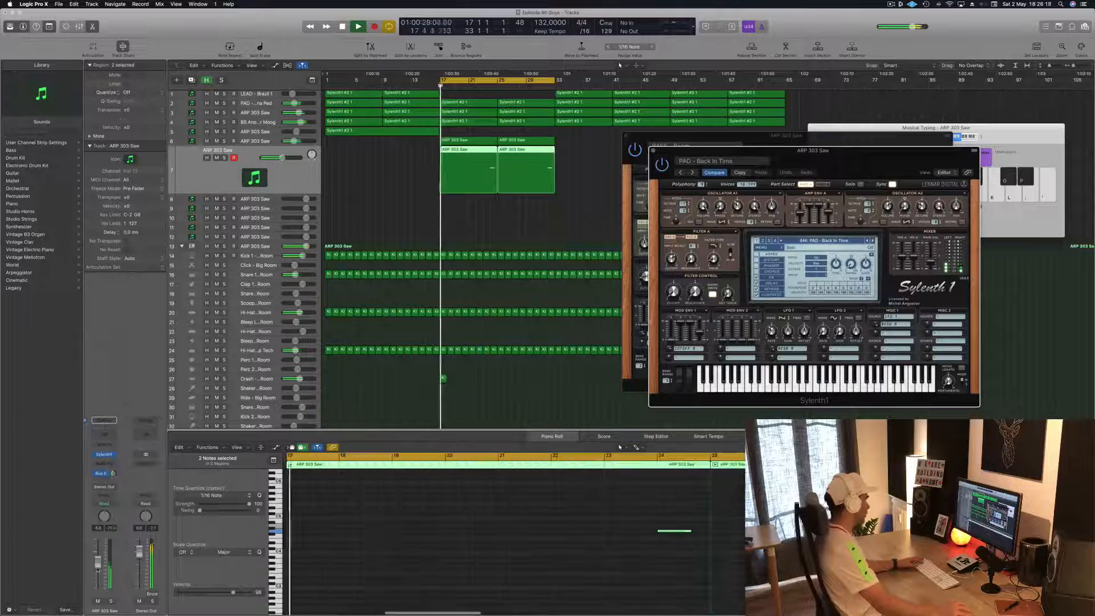
Transpose the long notes in both track 7 regions down one octave.
click(509, 526)
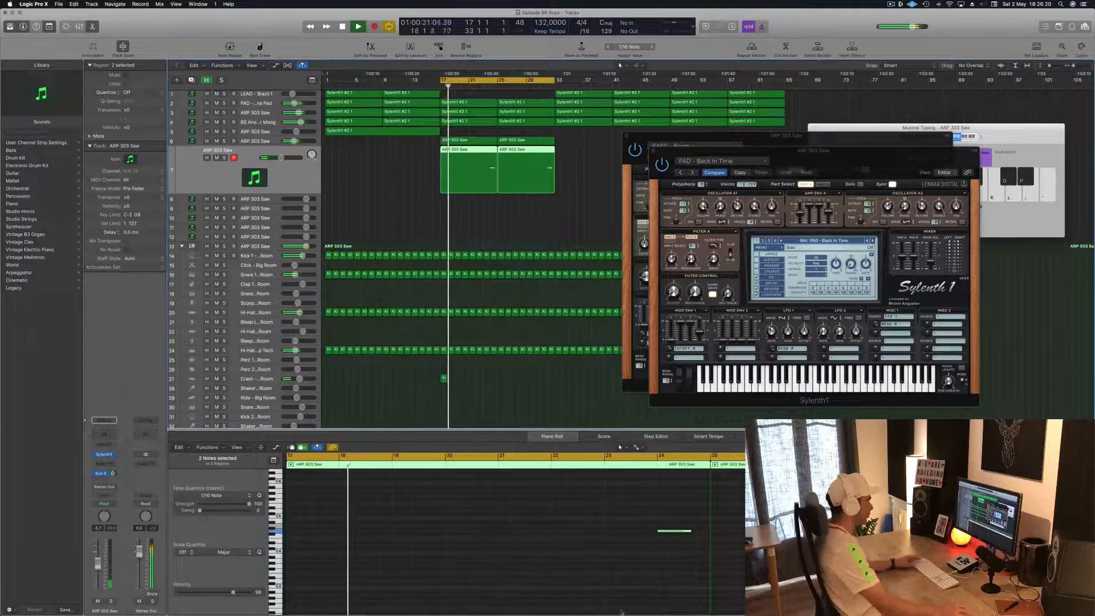
click(622, 613)
key(super+a)
key(alt+shift+Down)
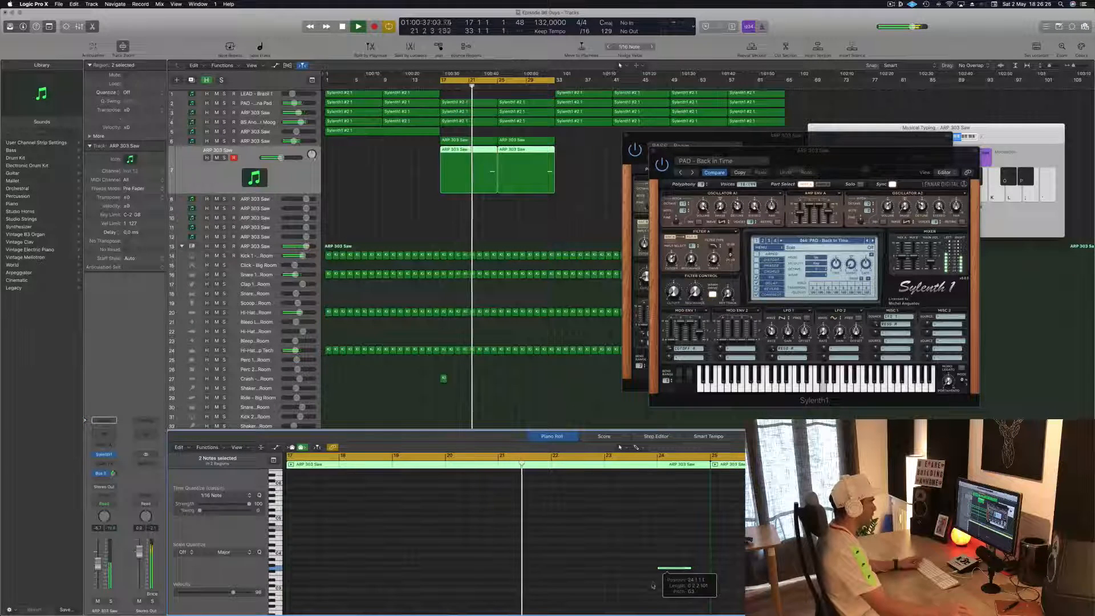
click(409, 233)
click(301, 180)
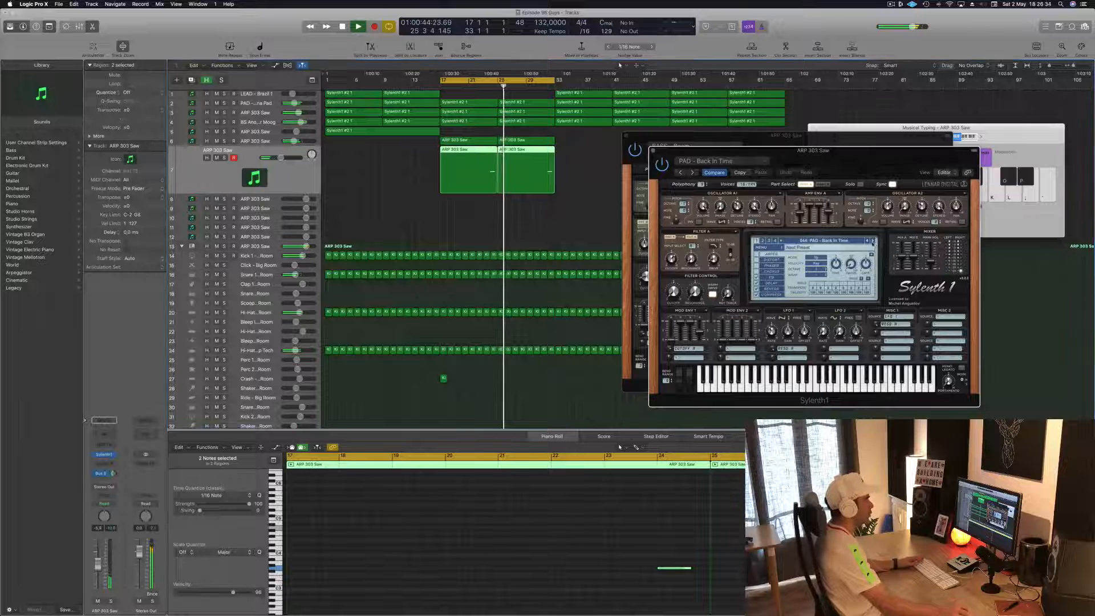
Audition successive Sylenth1 pad presets on track 7 over the long notes, advancing from PAD - Back in Time to PAD - Trance.
click(872, 241)
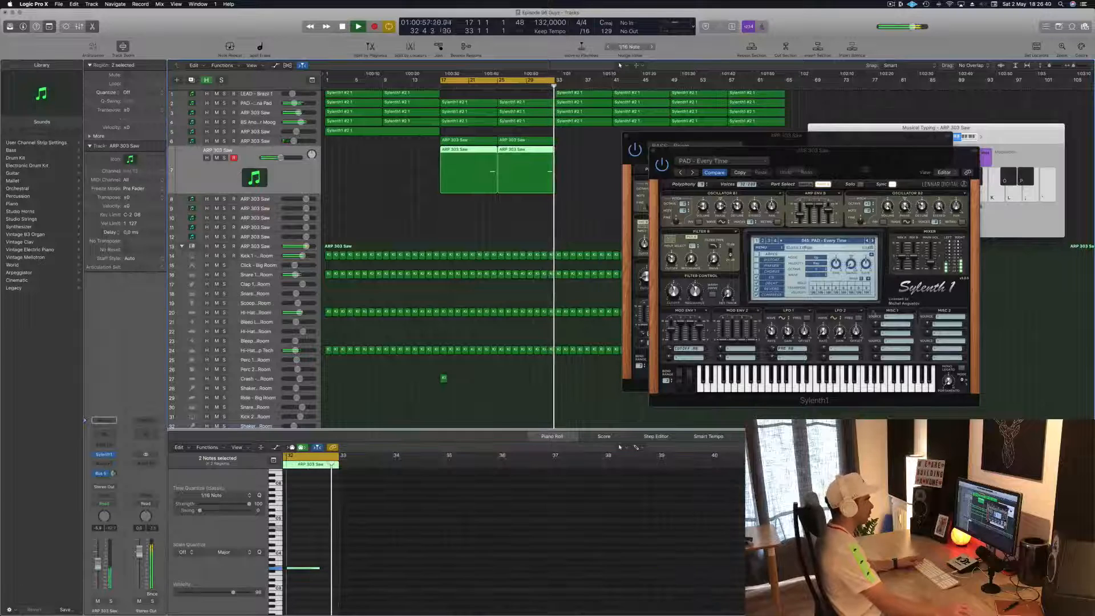
click(872, 241)
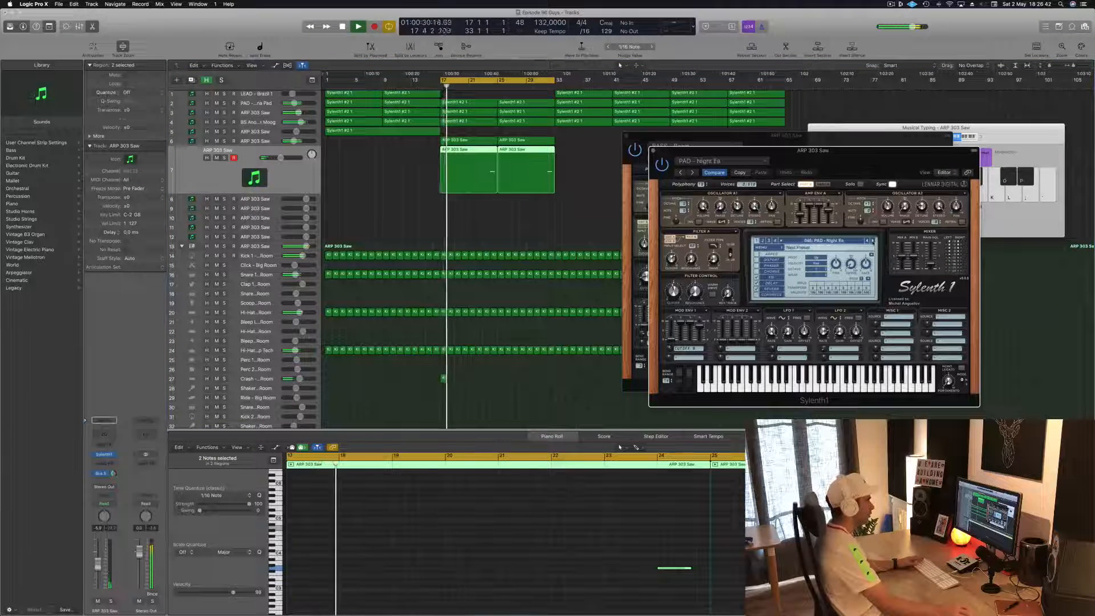
click(490, 86)
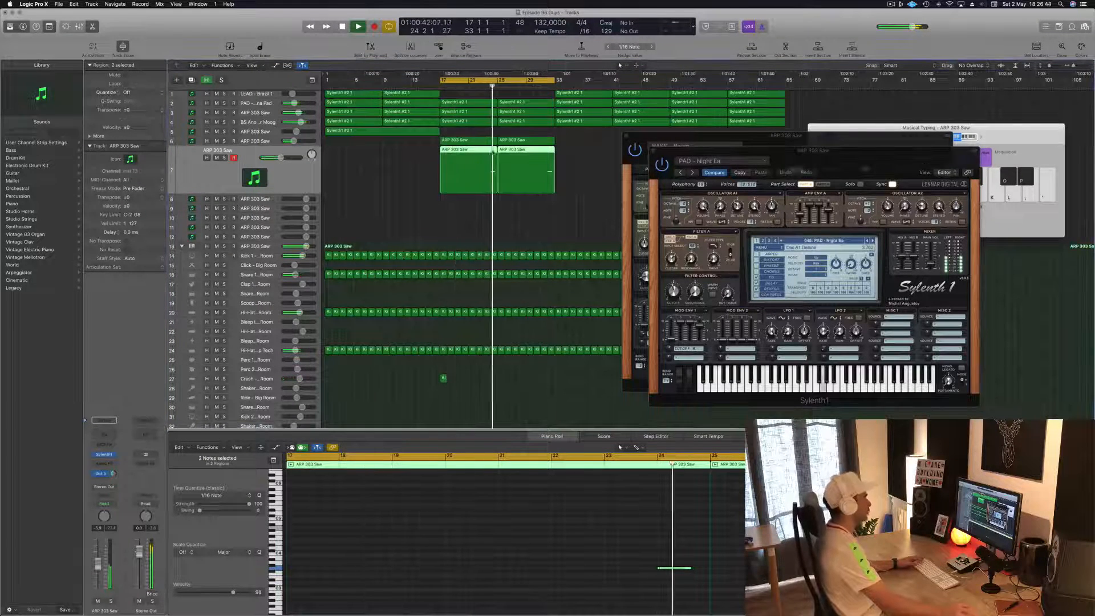
click(873, 241)
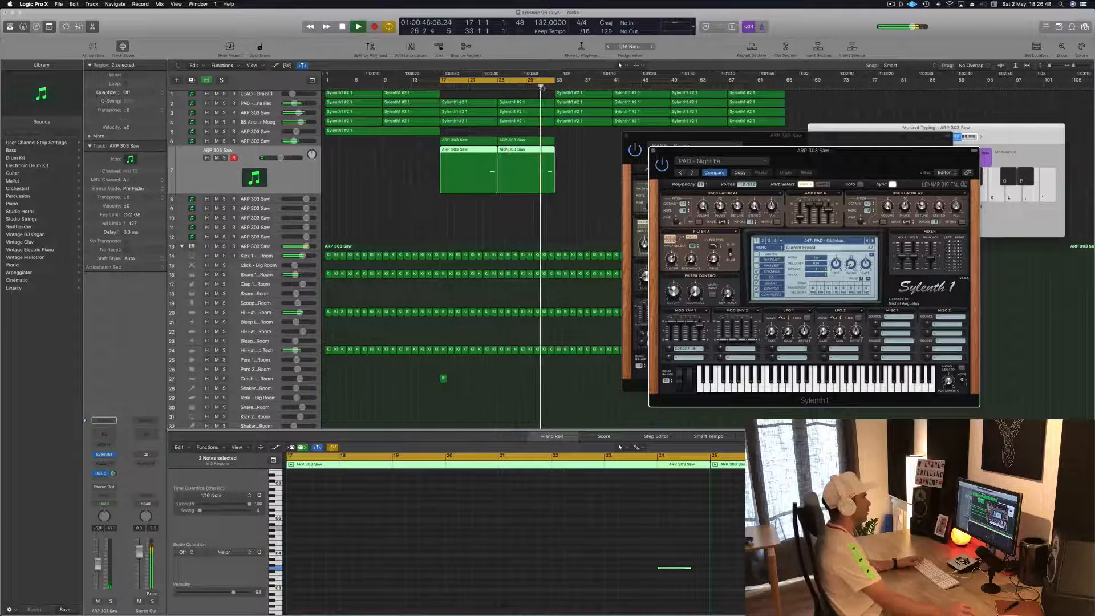
click(542, 86)
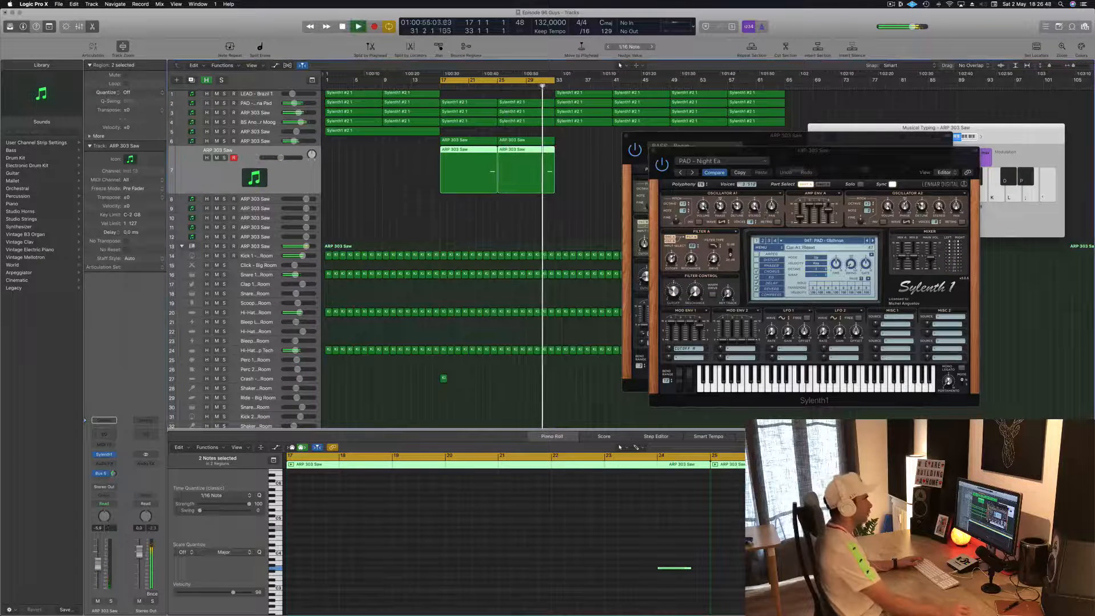
click(873, 242)
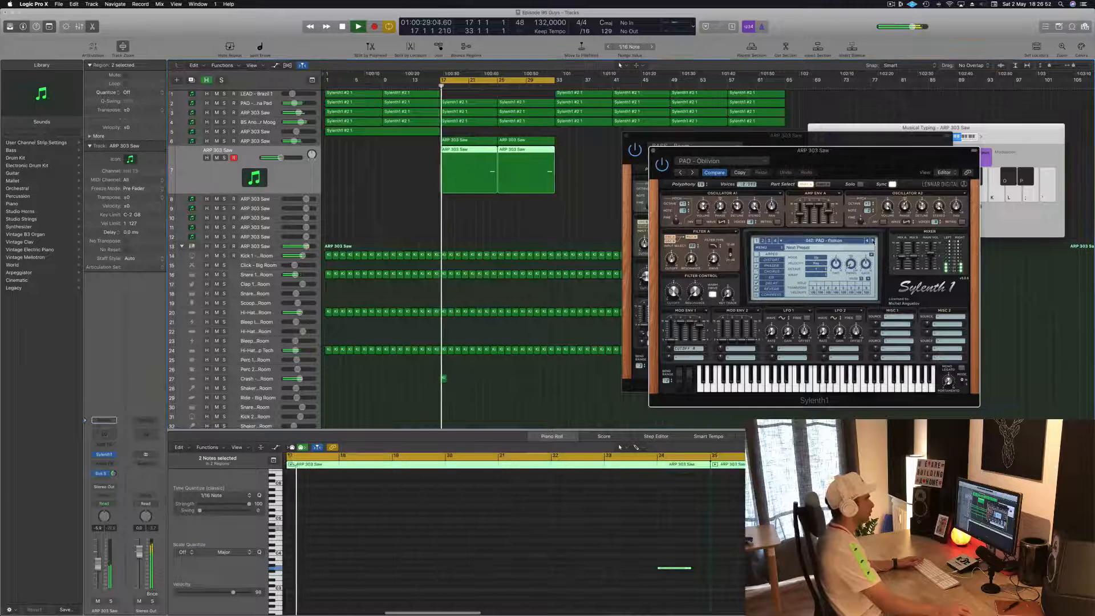
click(873, 241)
click(873, 241)
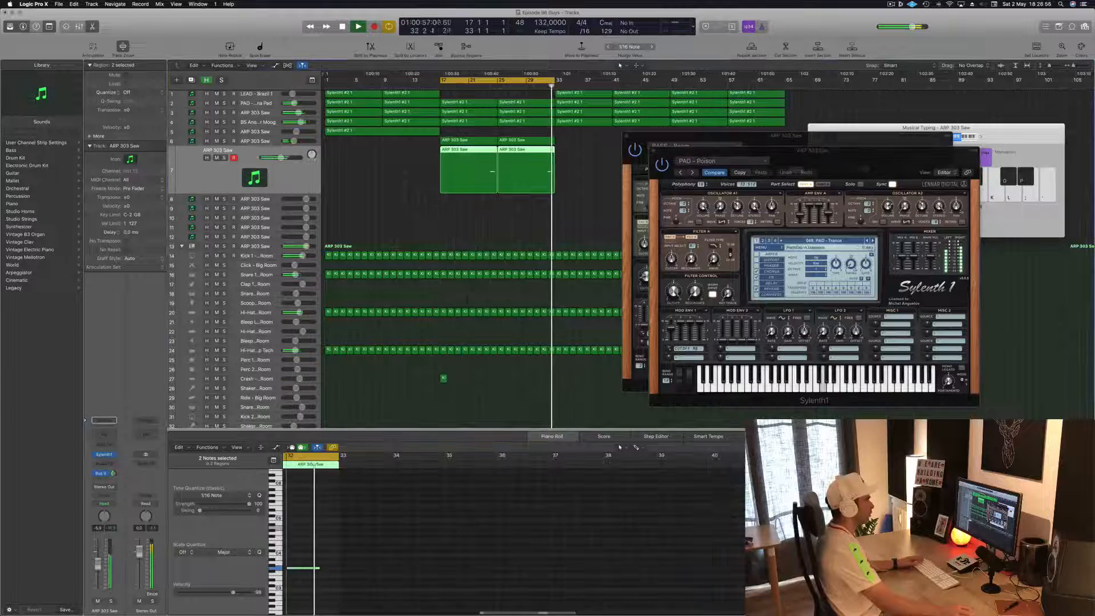
Adjust the filter cutoff of the PAD - Trance preset while auditioning the note at bar 24.
click(674, 292)
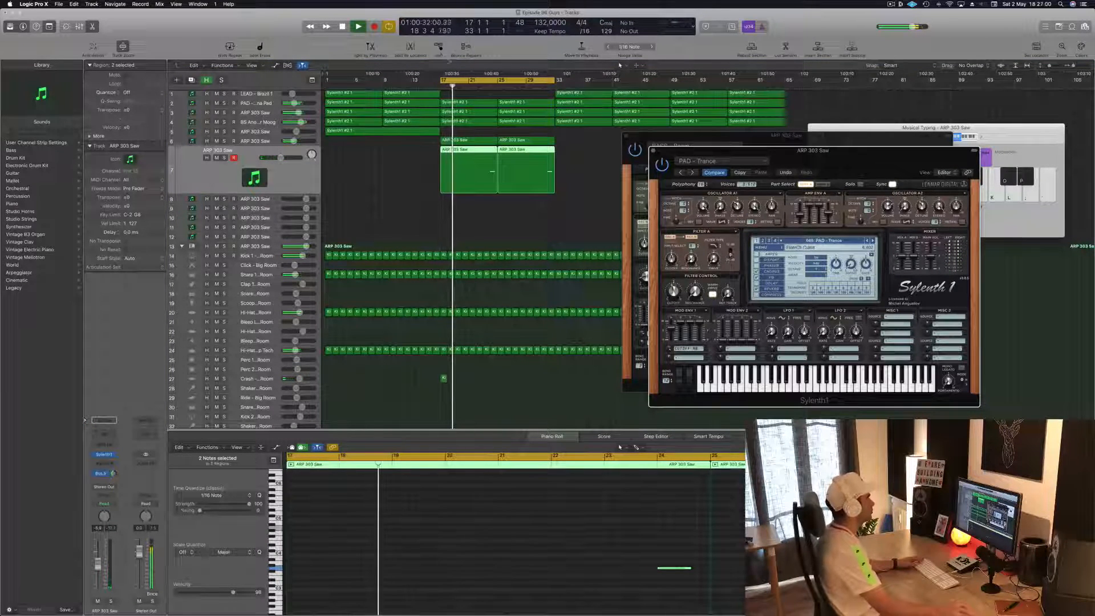
click(485, 87)
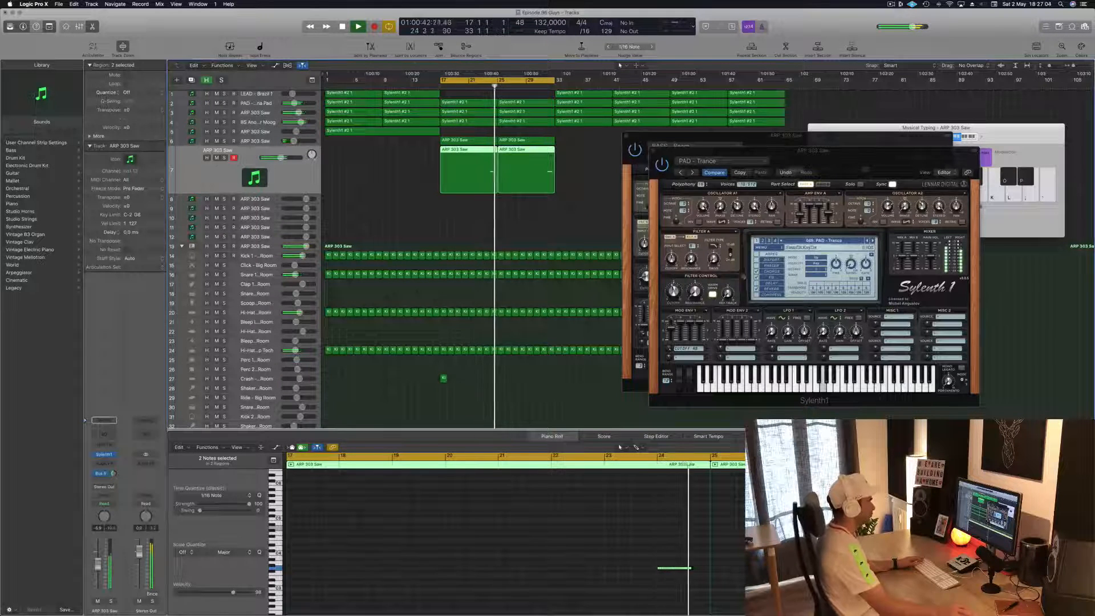
click(672, 290)
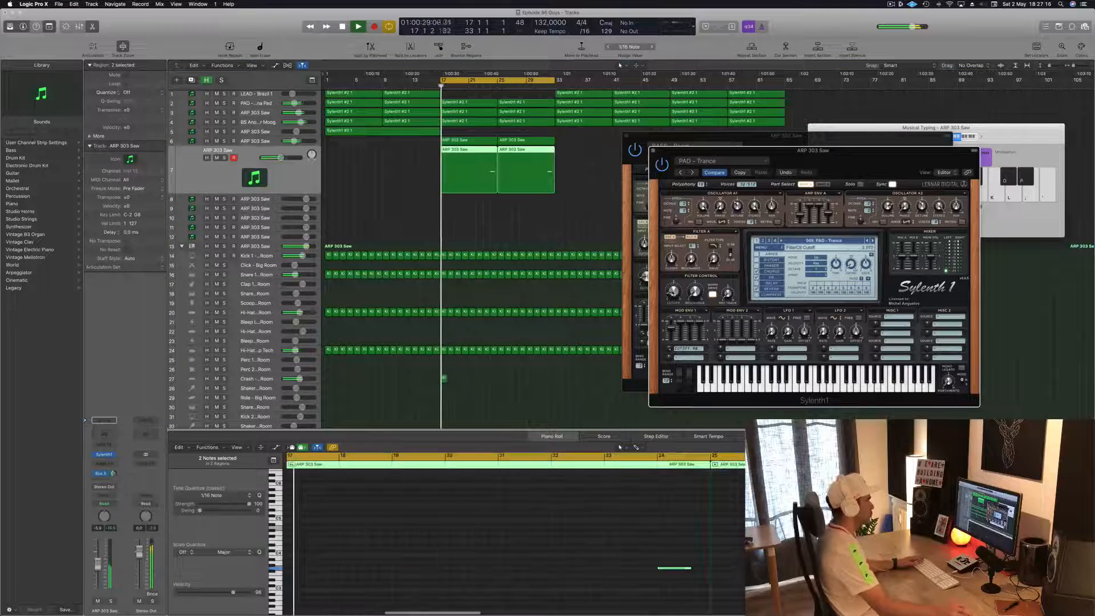
Continue through the following Sylenth1 presets to PLUCK - Clavia and audition it on the long note before bar 33.
click(874, 241)
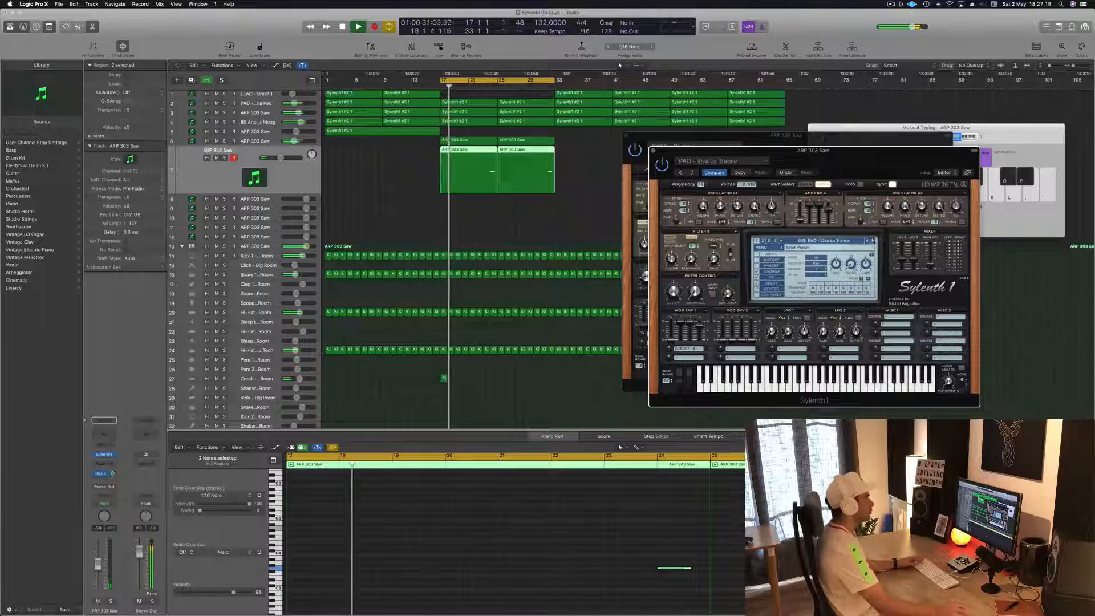
click(874, 241)
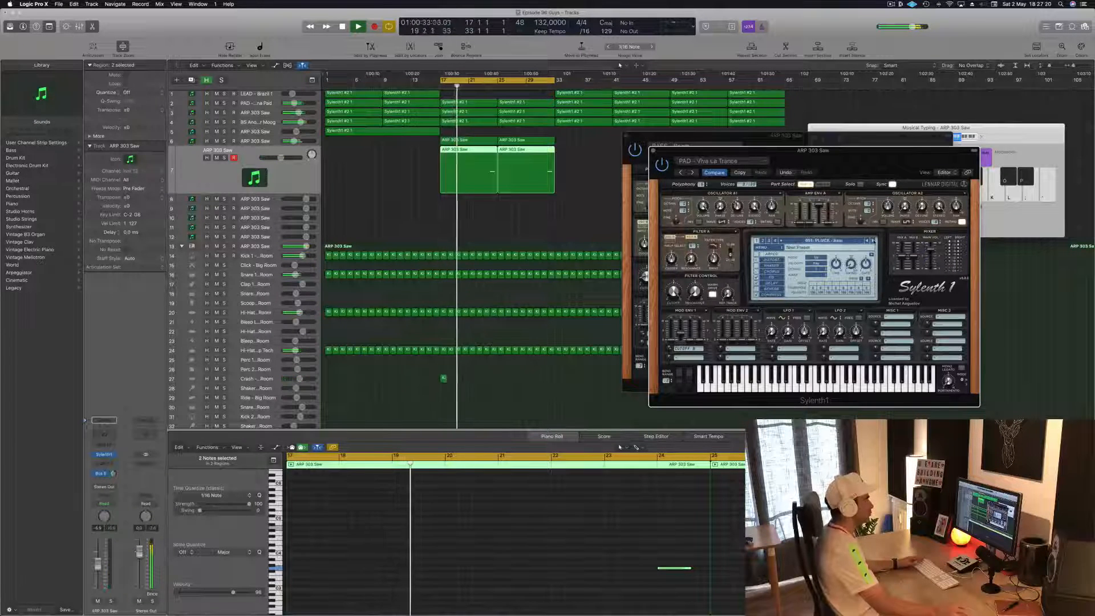
click(540, 87)
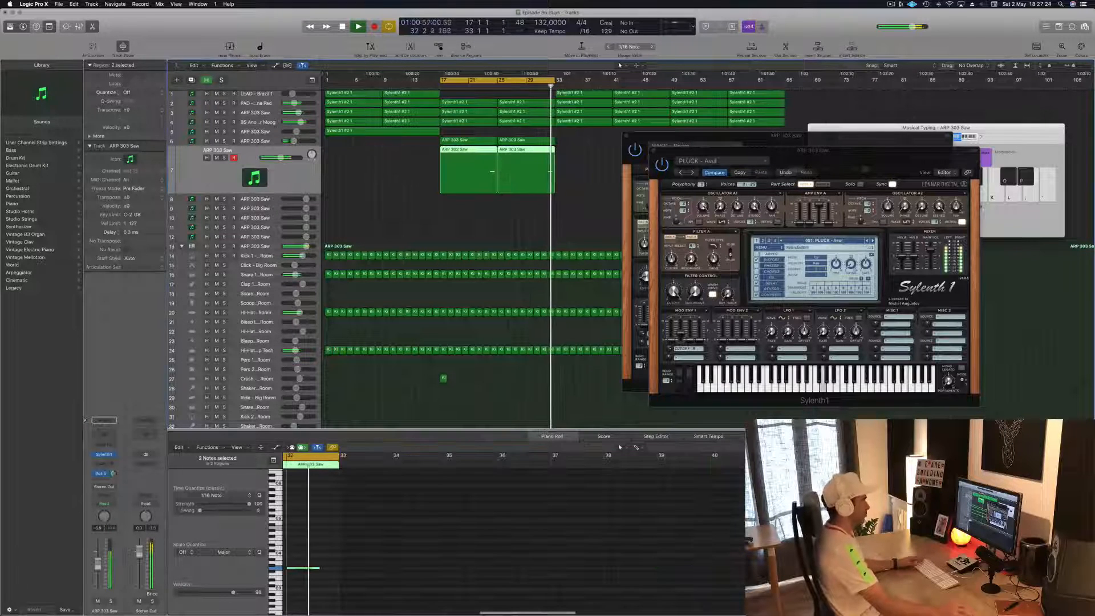
click(873, 241)
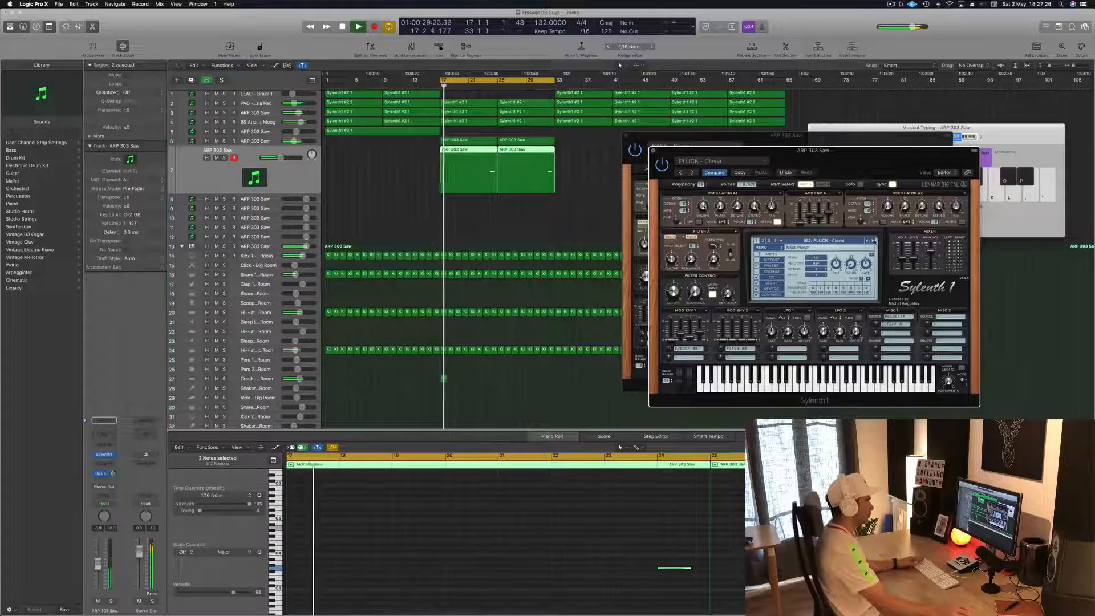
click(546, 86)
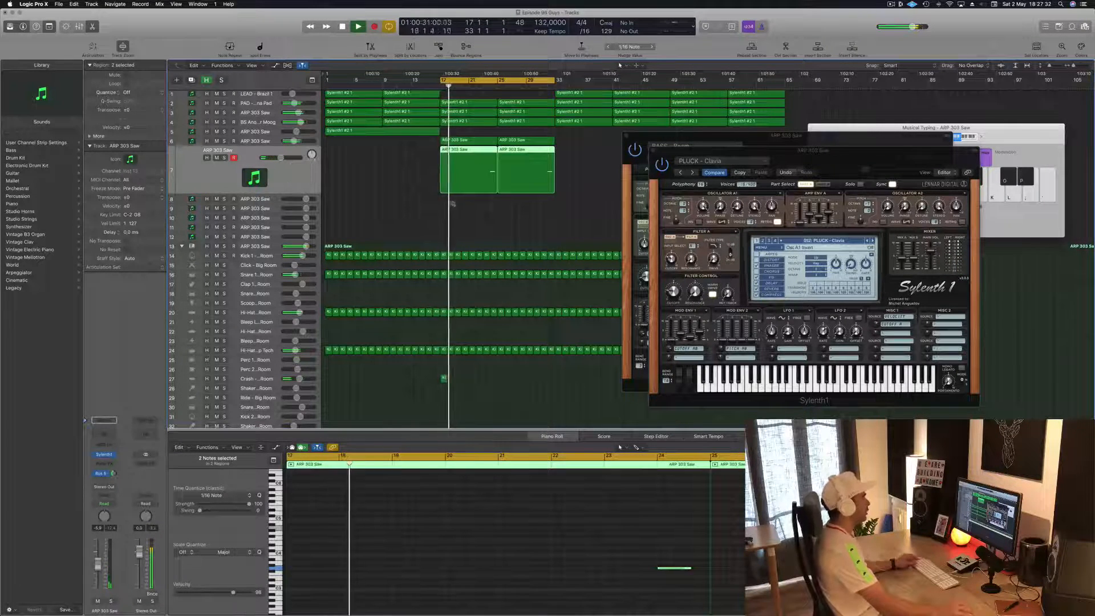
Close the PLUCK - Clavia Sylenth1 window and move the BASS - Beam window clear of the arrangement.
scroll(453, 204, down, 2)
drag(674, 151, 792, 149)
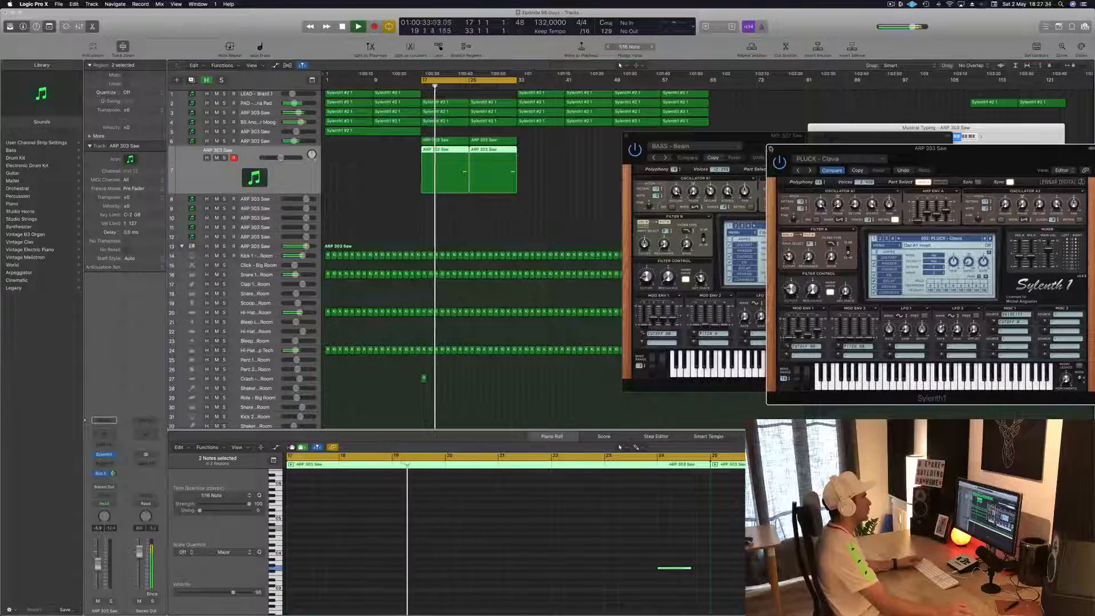
click(772, 150)
click(891, 5)
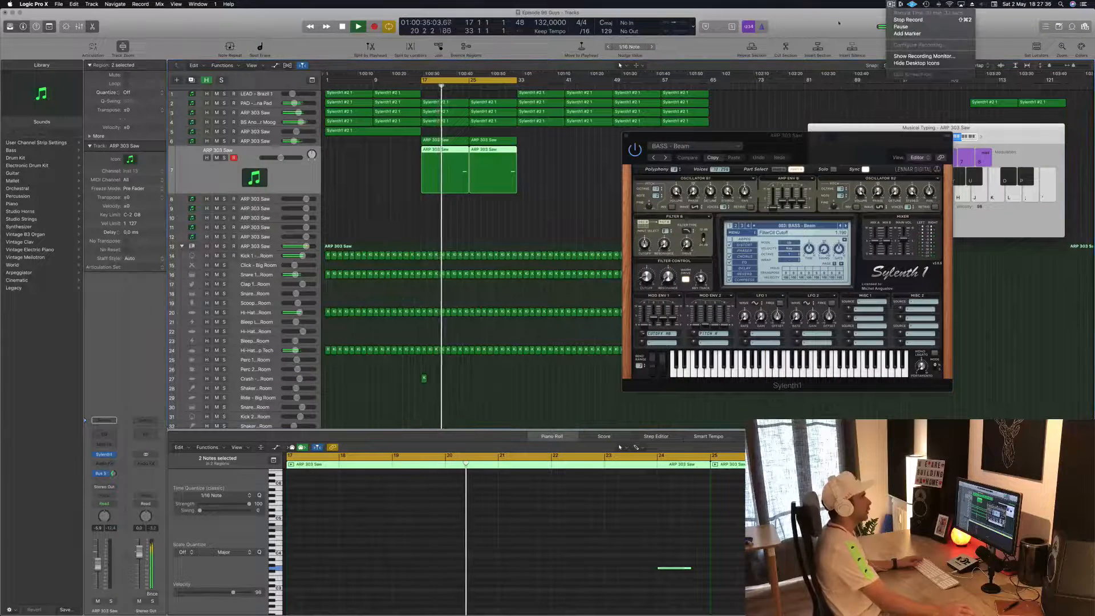
click(839, 22)
drag(787, 136, 863, 145)
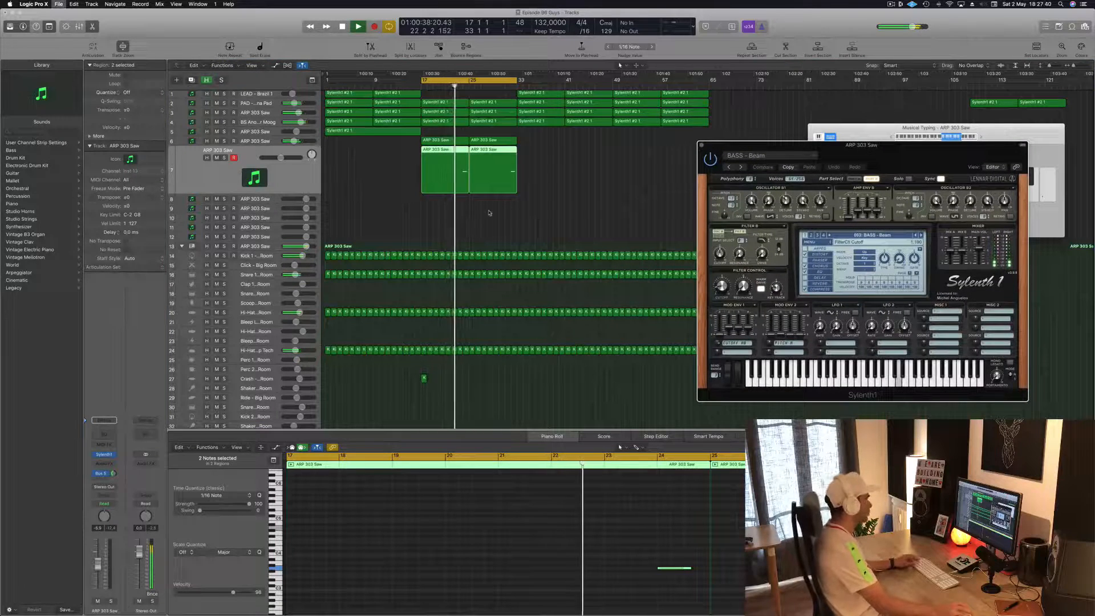
key(super+Up)
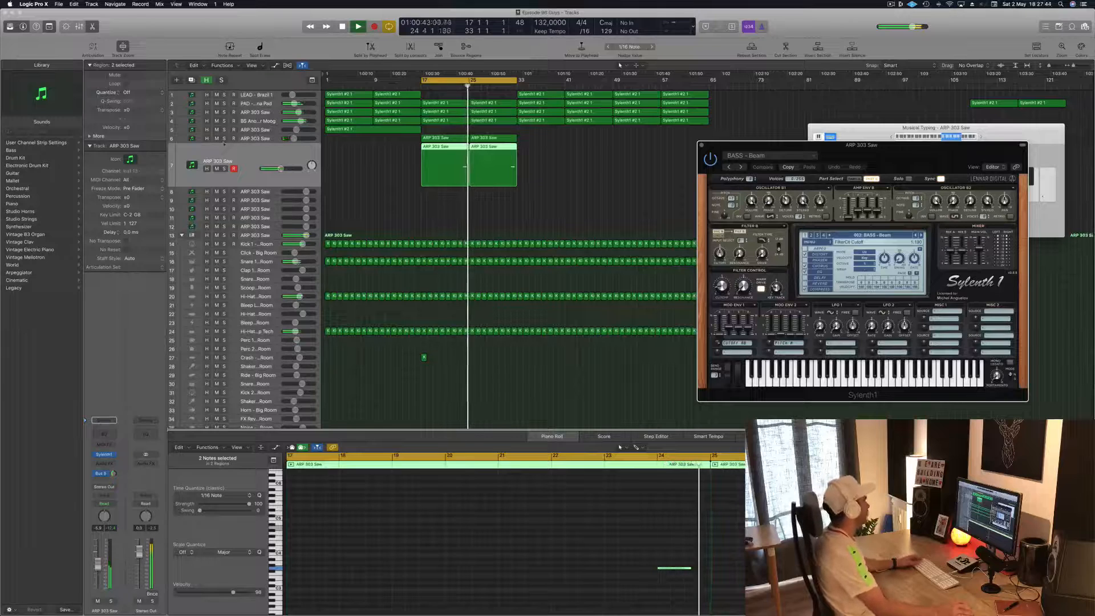
click(224, 153)
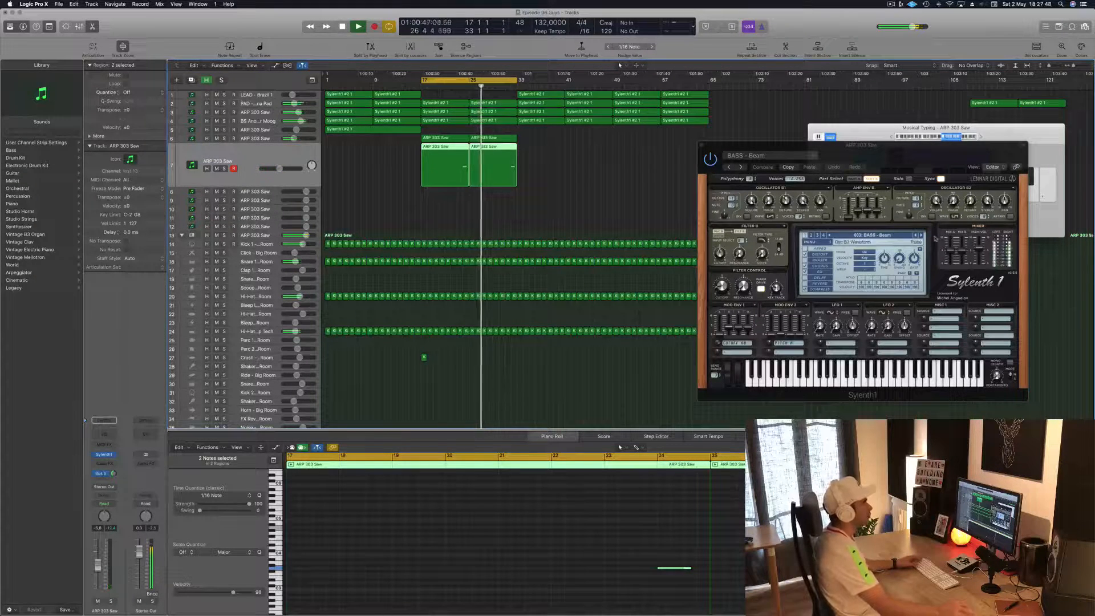
click(389, 168)
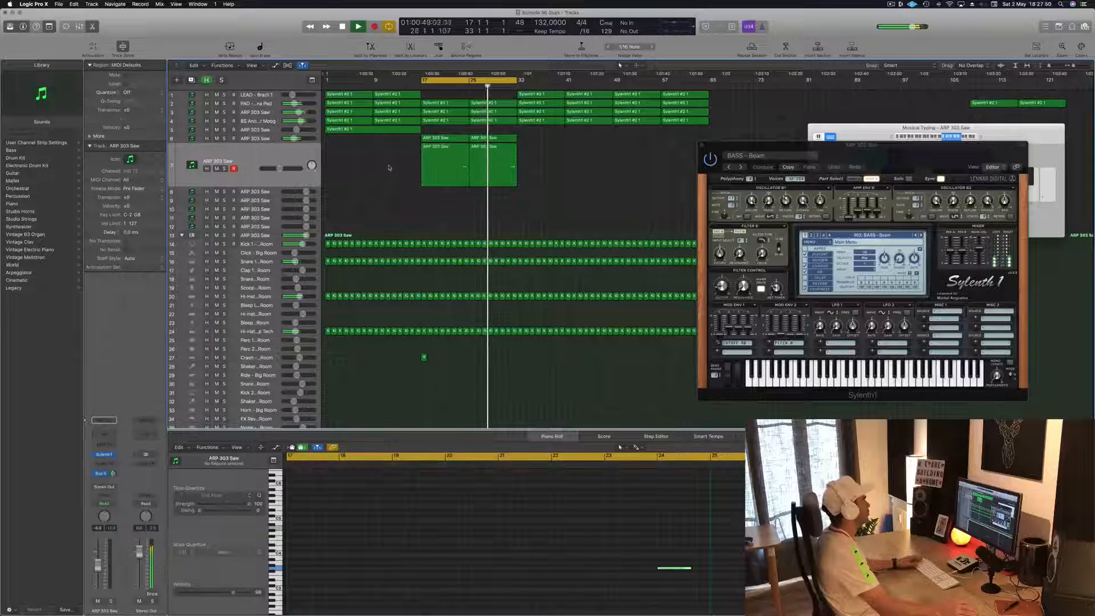
key(Up)
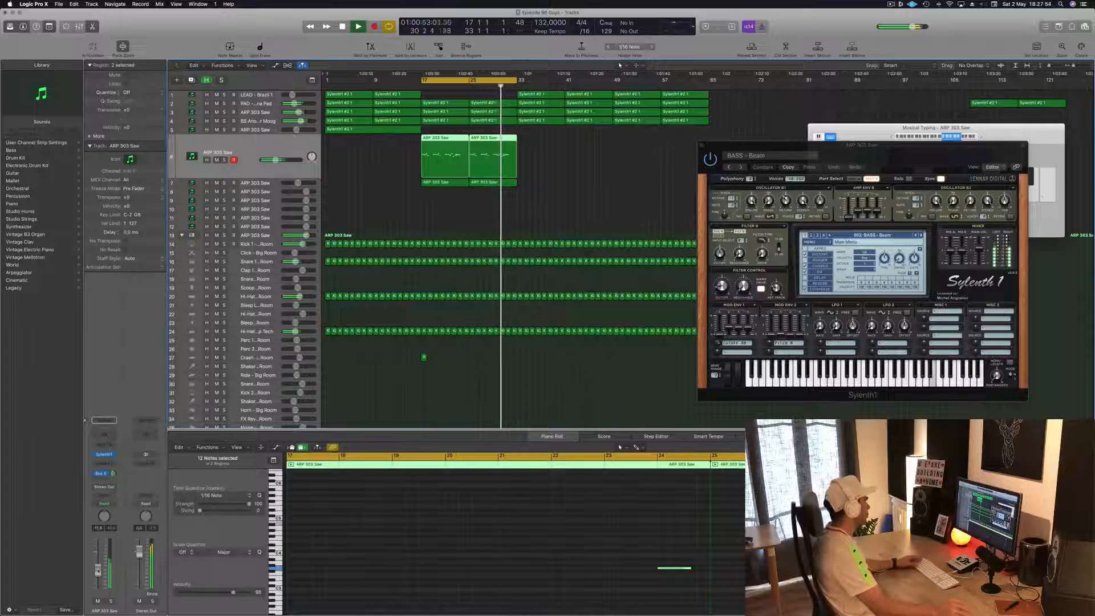
click(573, 189)
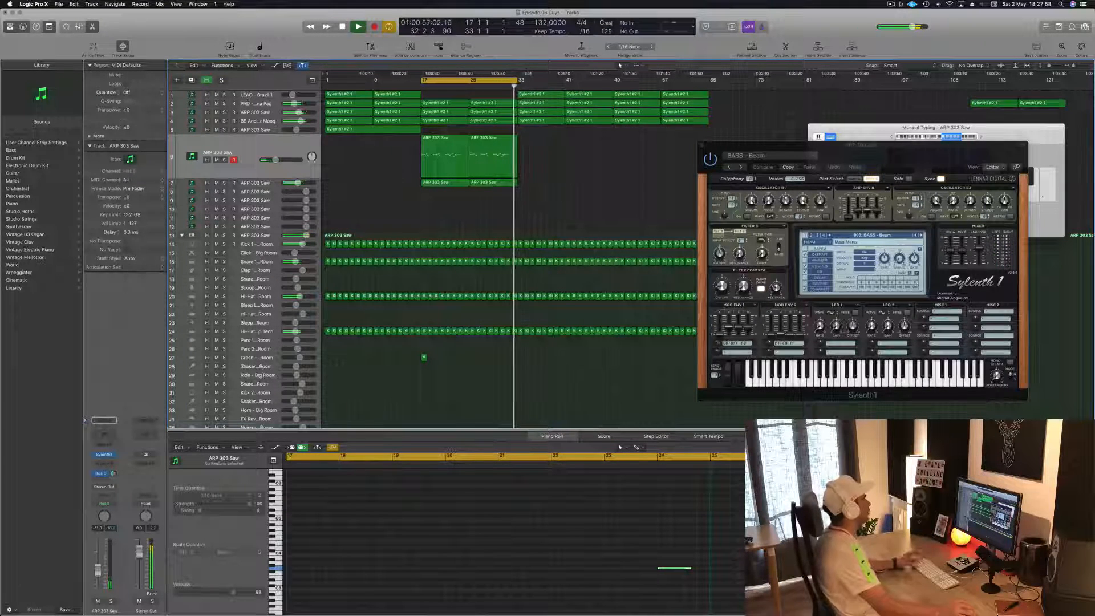
Stop playback, extend the cycle range to start at bar 1, and select the LEAD - Brazil 1 track with its opening regions.
click(248, 96)
key(space)
key(space)
key(space)
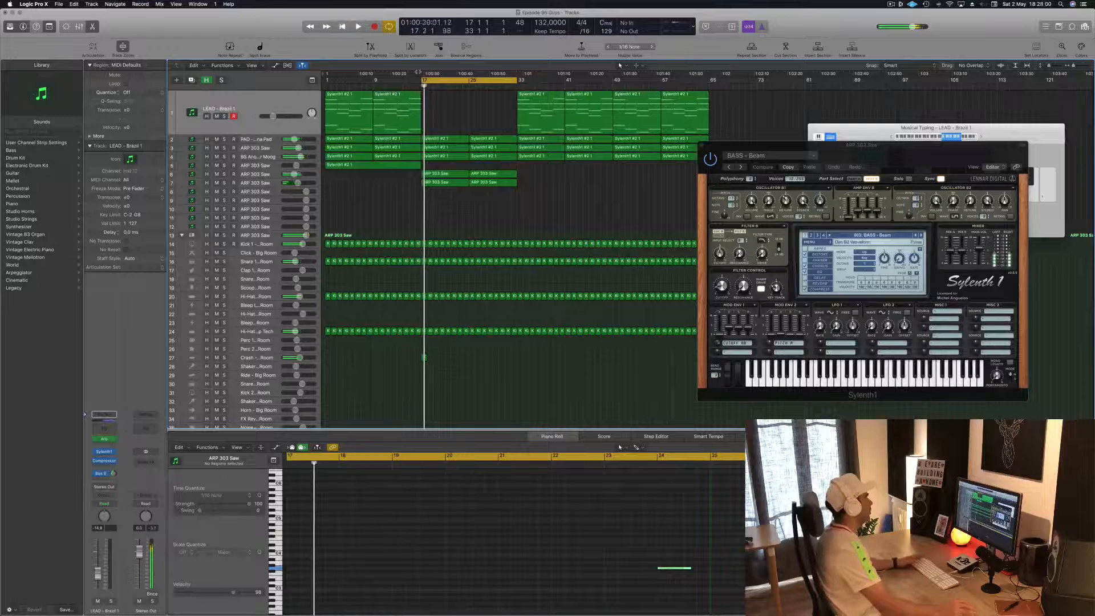
drag(421, 79, 324, 81)
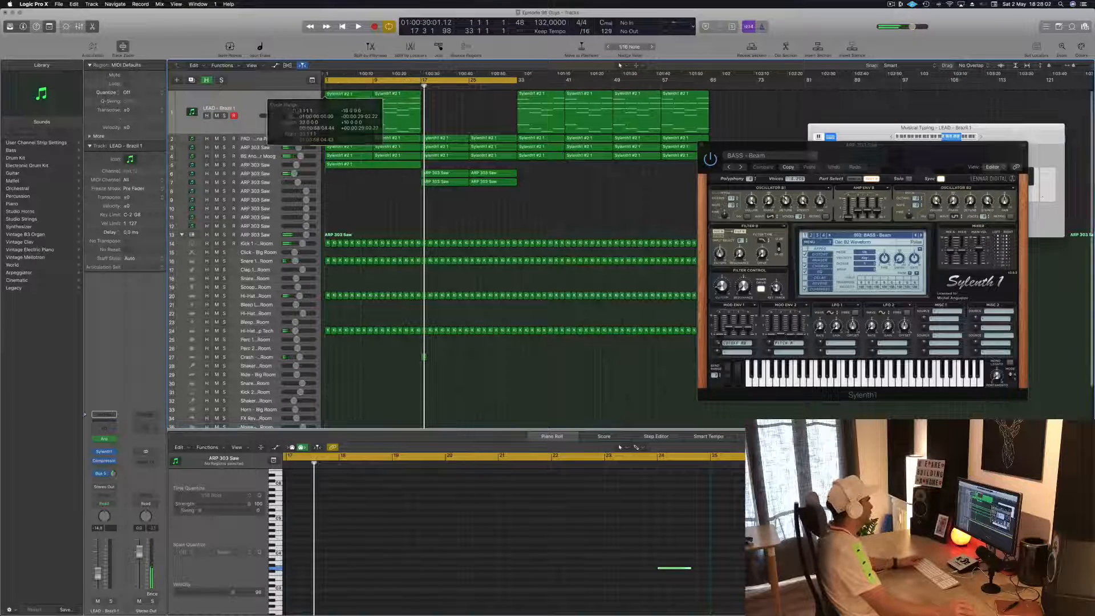
click(250, 99)
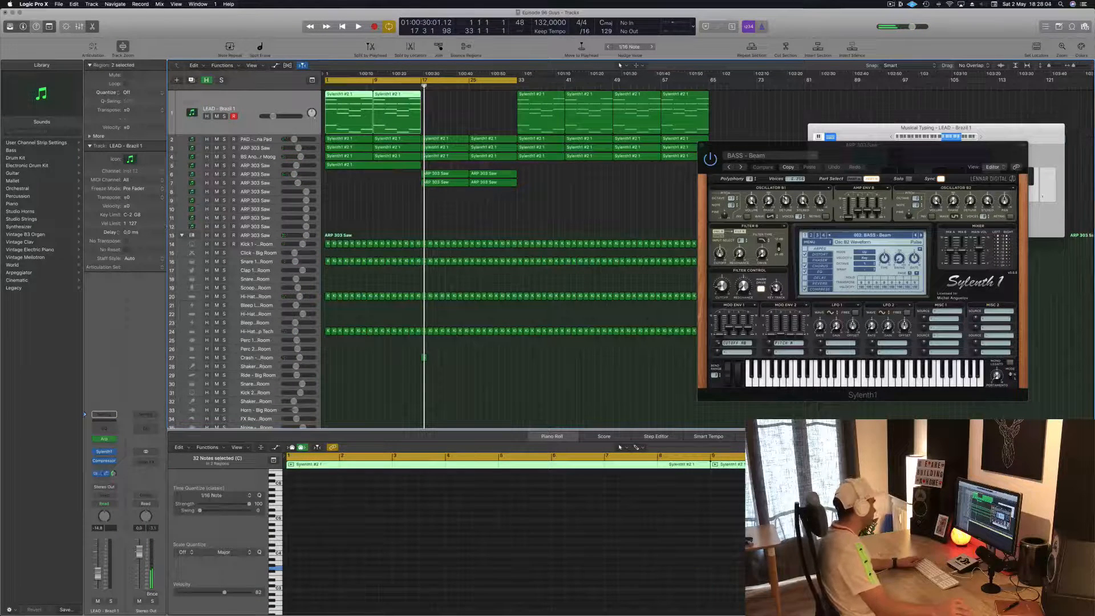
Open the LEAD - Brazil 1 track's Sylenth1, move it clear of the opening regions, and briefly play from bar 1.
click(105, 452)
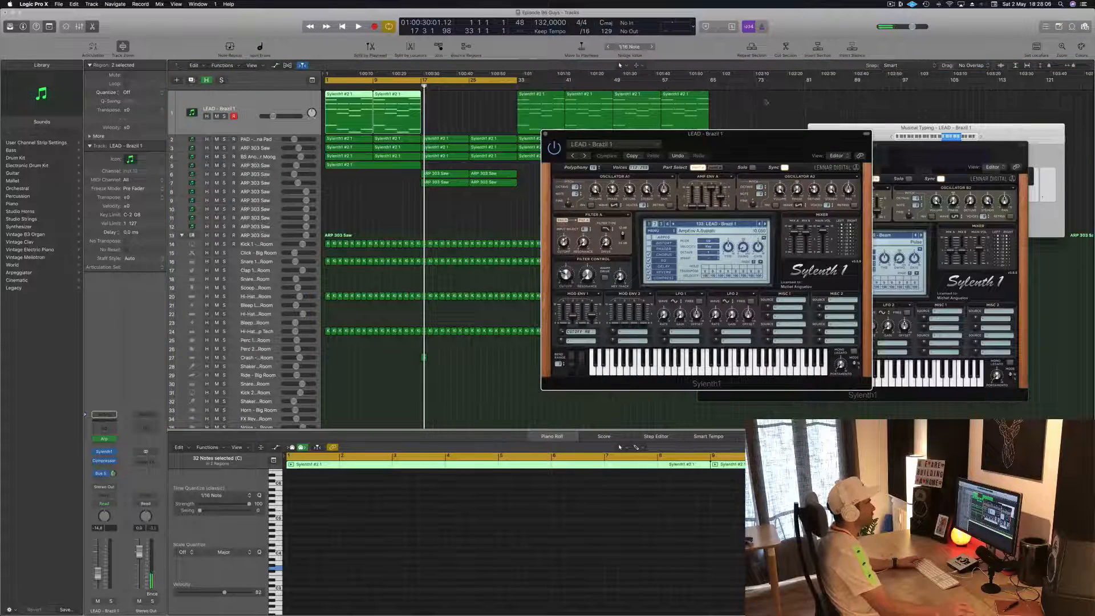
drag(764, 133, 873, 89)
key(space)
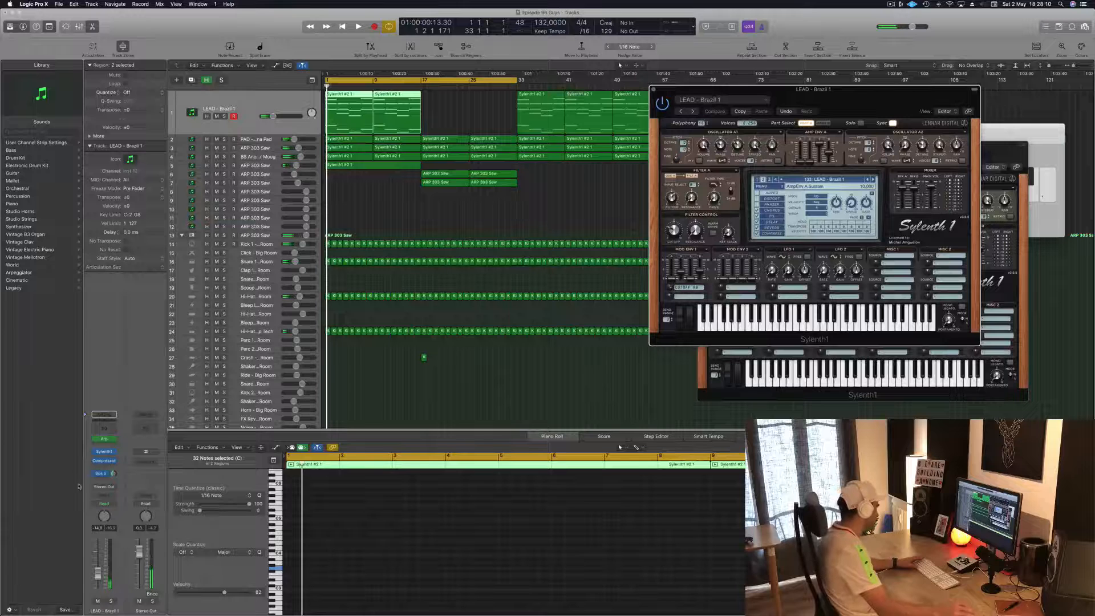
Set the LEAD - Brazil 1 track's automation mode to Touch and raise the Sylenth1 filter cutoff while playing from bar 1.
click(112, 506)
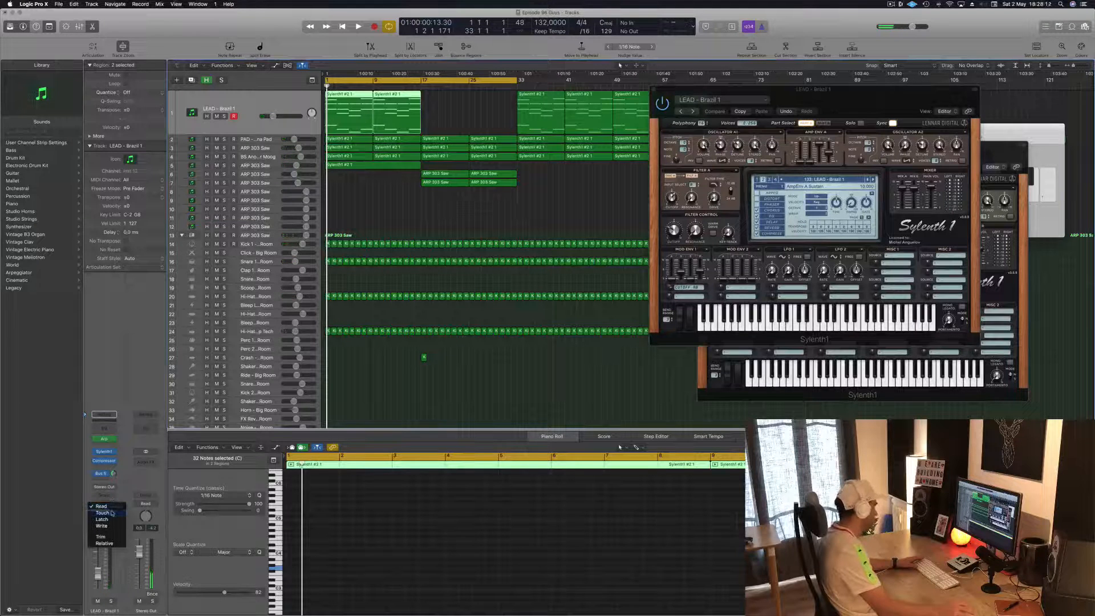
click(103, 513)
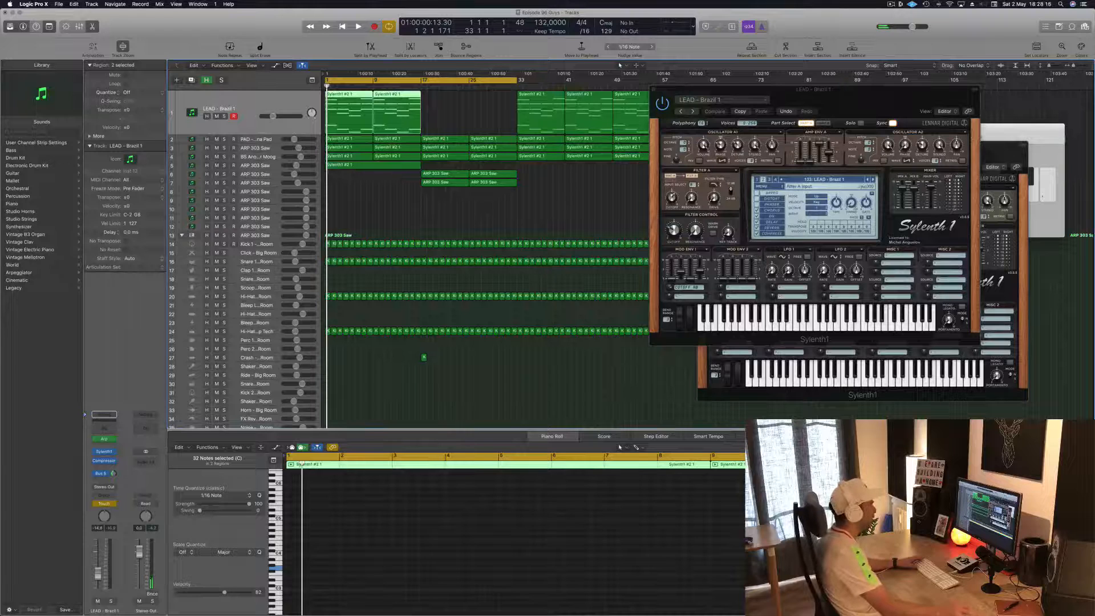
key(space)
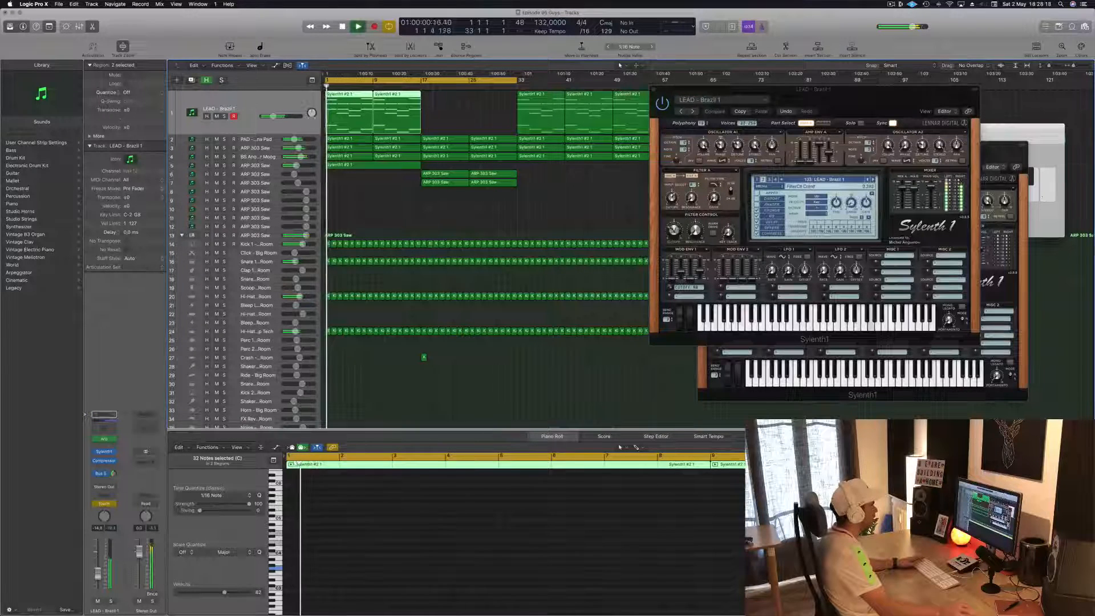
drag(673, 230, 674, 220)
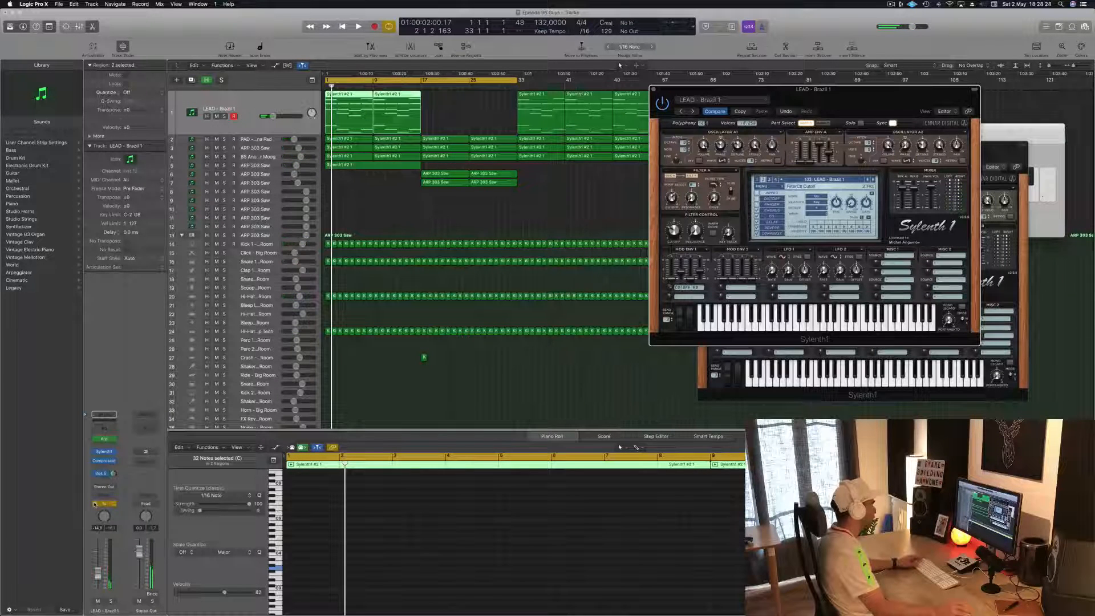
Stop playback, show track automation, and display the Sylenth1 filter cutoff lane on the LEAD - Brazil 1 track.
key(space)
key(space)
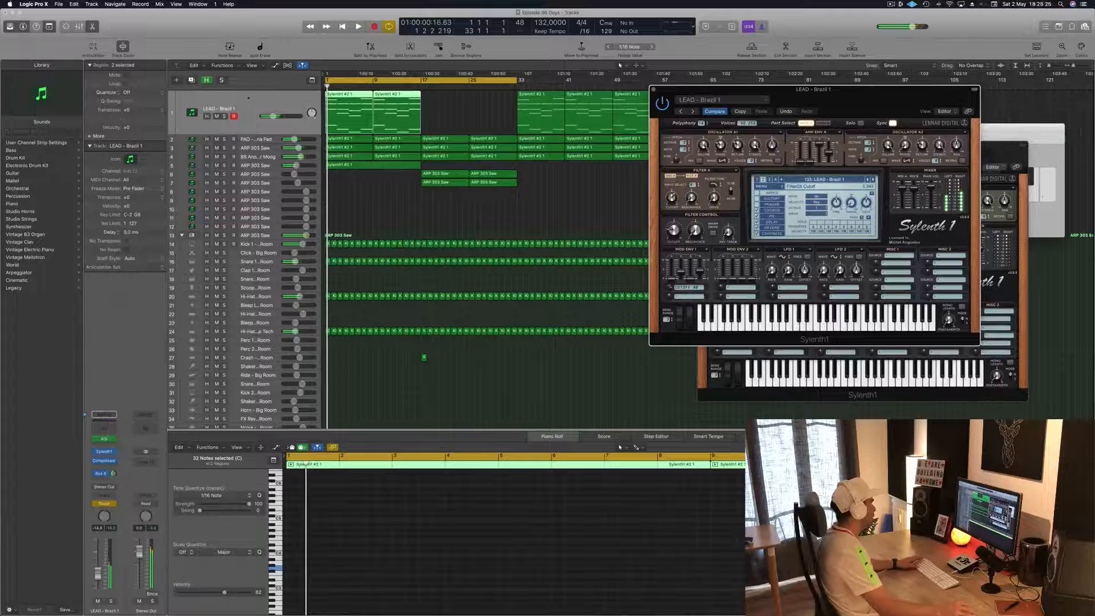
click(254, 108)
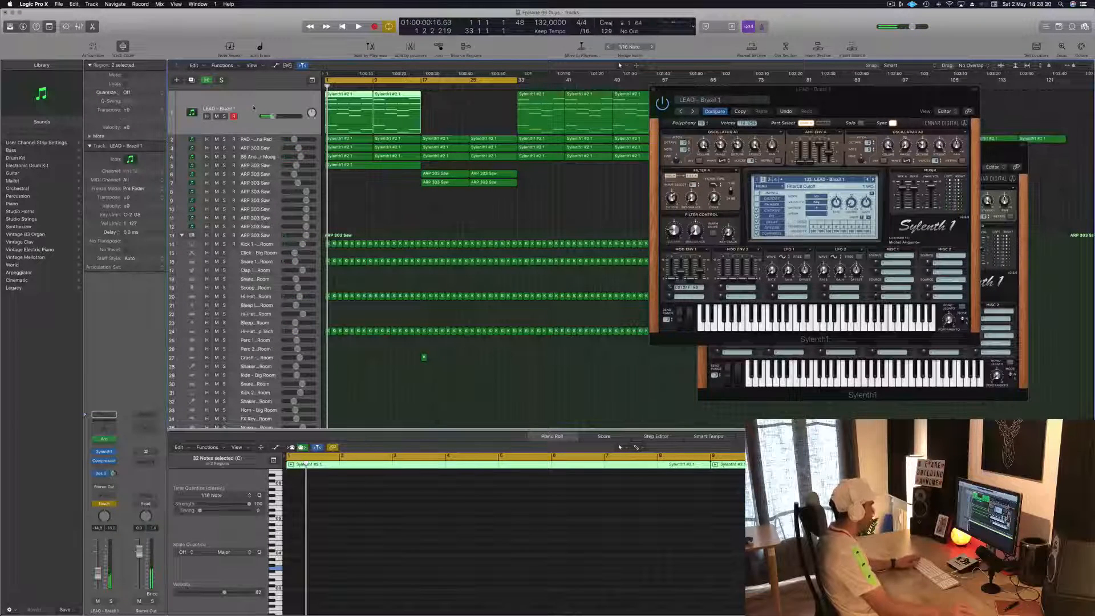
key(a)
click(245, 122)
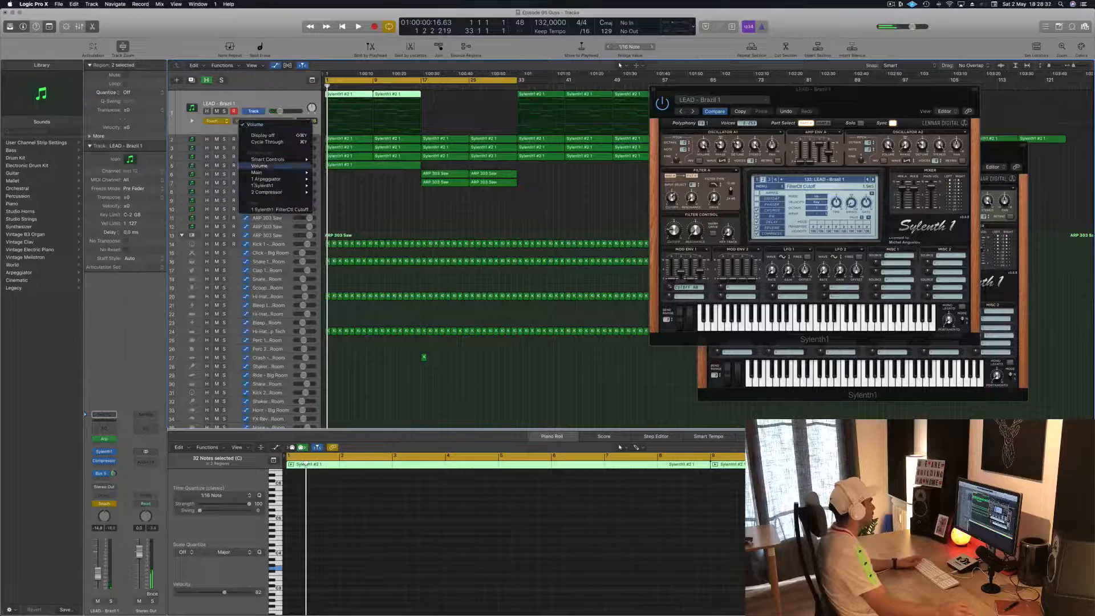
click(262, 210)
Lower the start of the lead's cutoff curve at bar 1, start playback, and set the track's automation mode to Read.
drag(331, 126, 325, 130)
key(space)
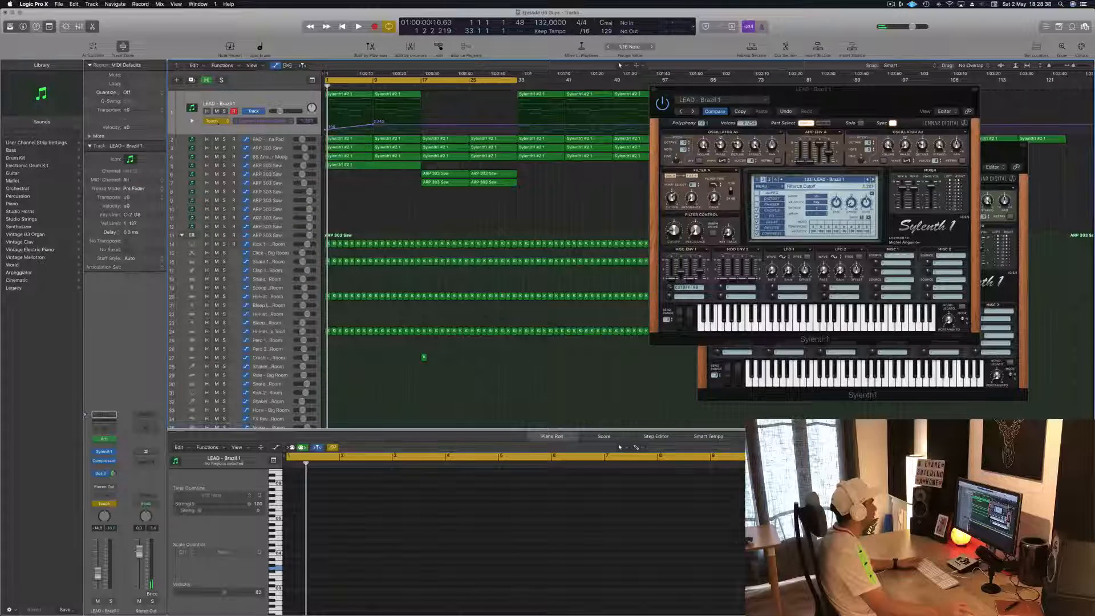
click(214, 121)
click(213, 115)
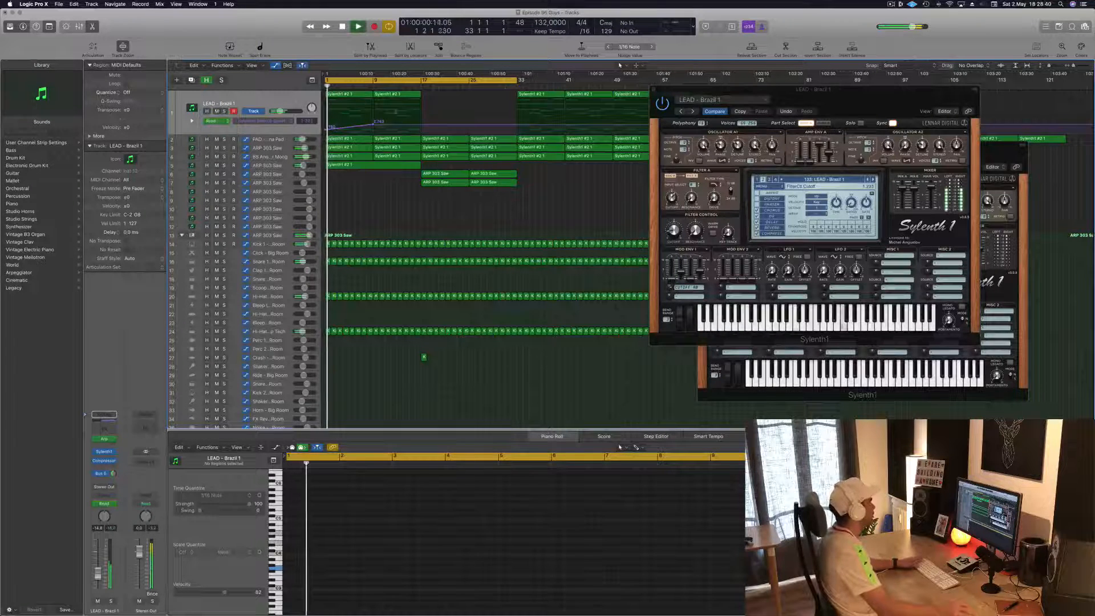
Shape the lead's cutoff automation points into a gradual rise from bar 1 through bar 9 to bar 17.
drag(328, 128, 373, 126)
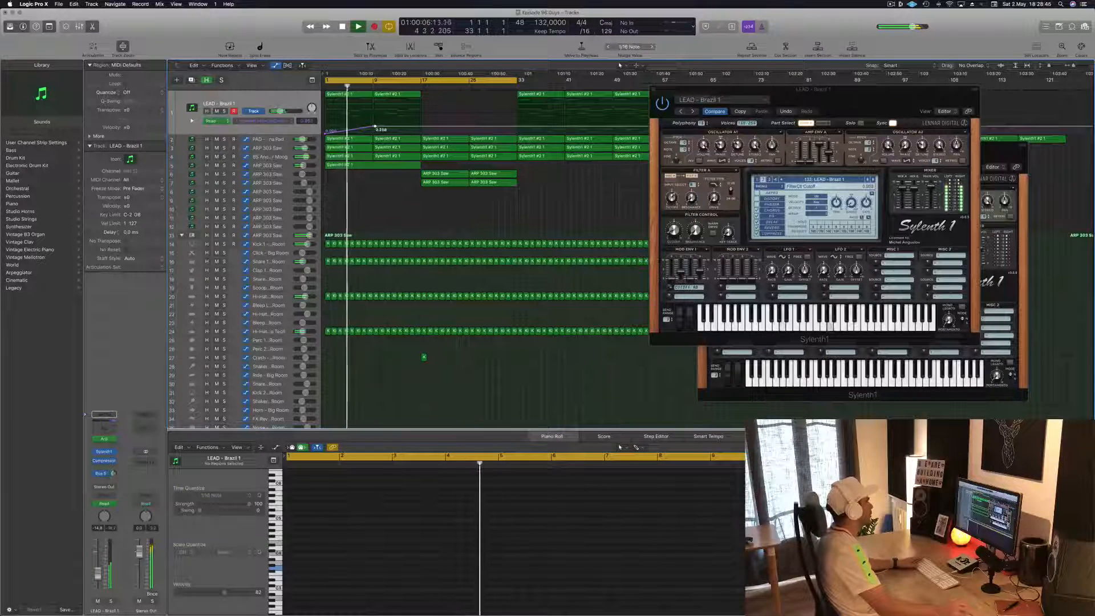
drag(376, 127, 375, 131)
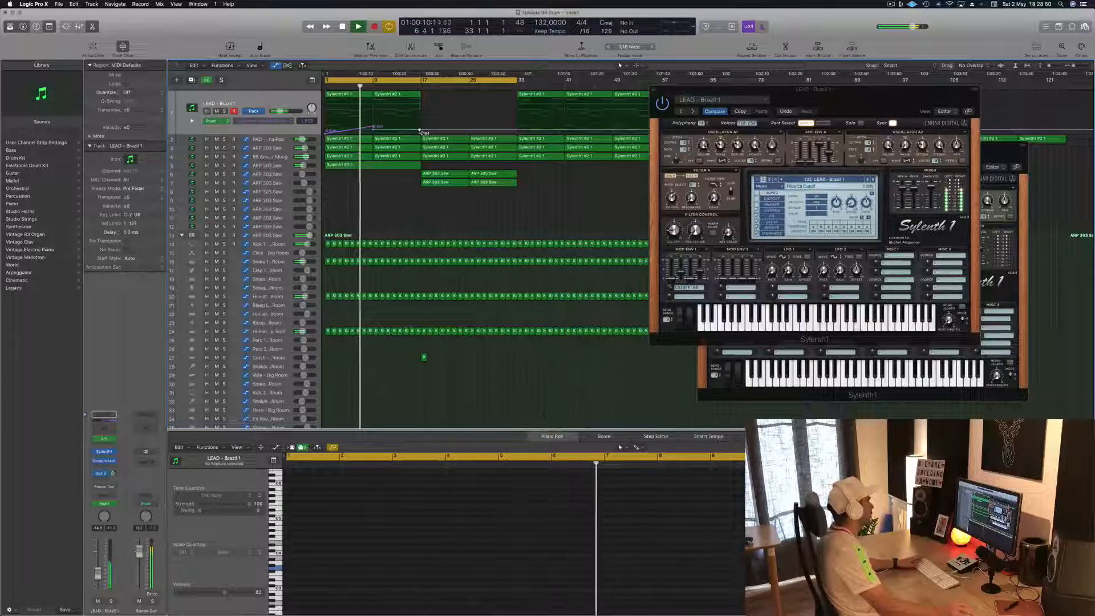
drag(423, 132, 420, 124)
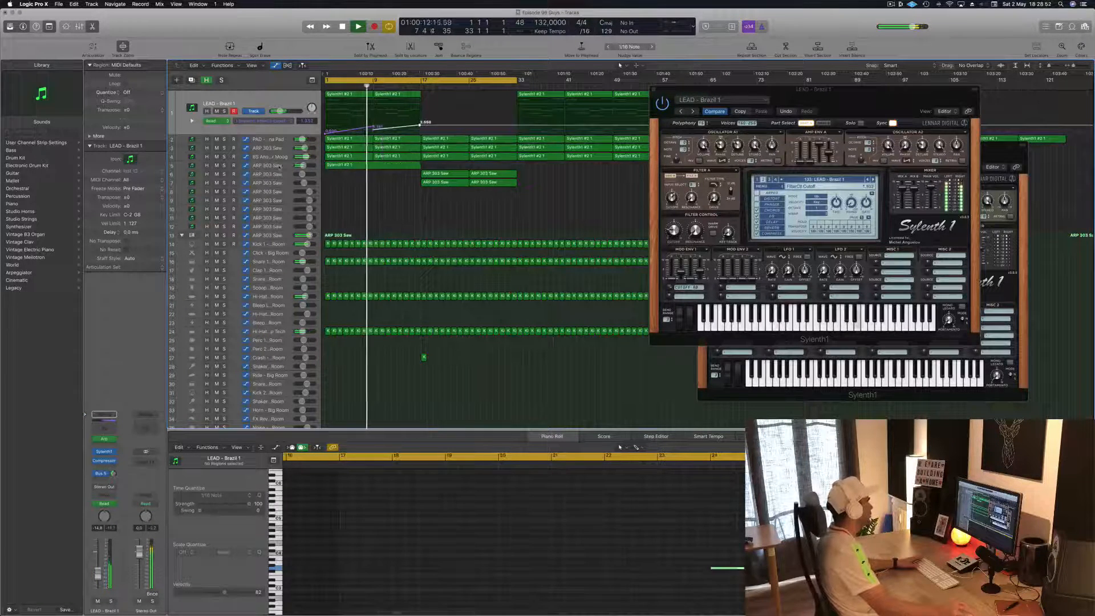
Select the Mega Saw Riser track, move the lead's Sylenth1 window off the arrangement, and lower the riser's volume to -12.8 dB.
click(399, 165)
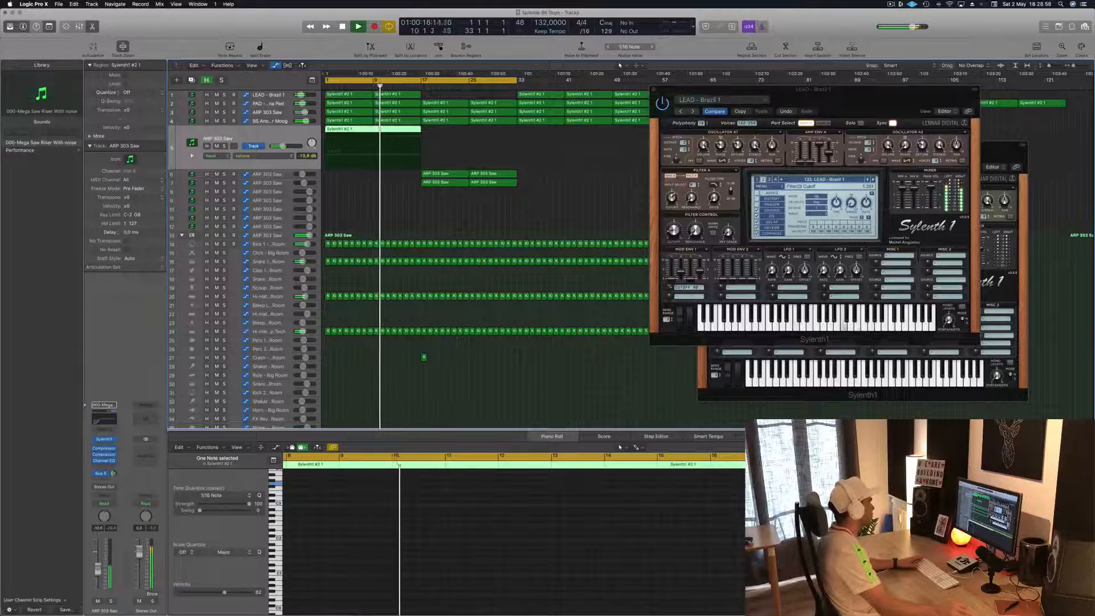
click(408, 223)
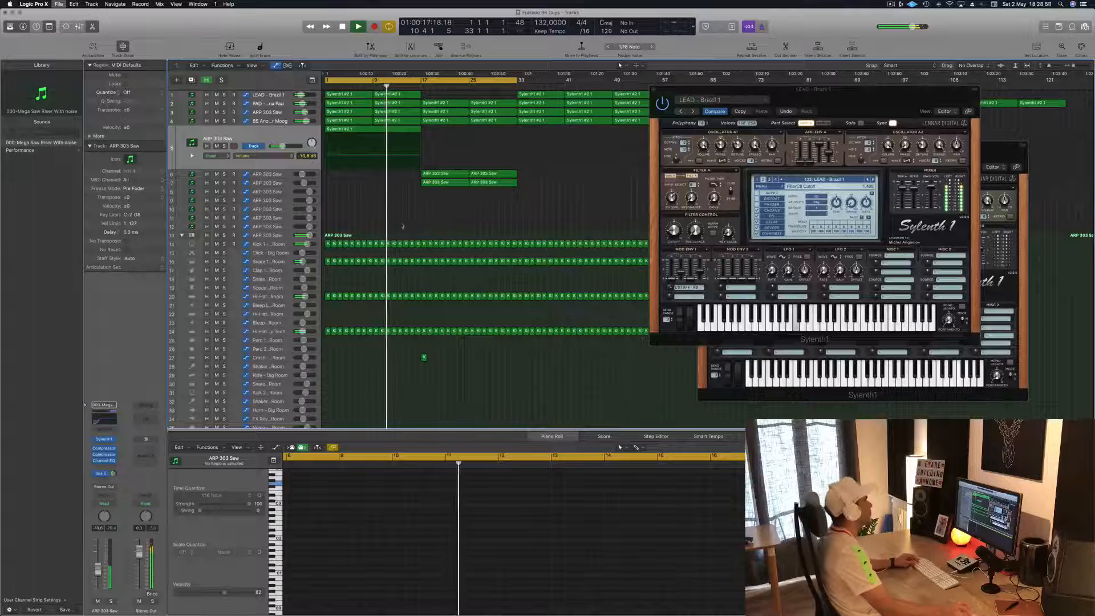
drag(859, 105, 944, 121)
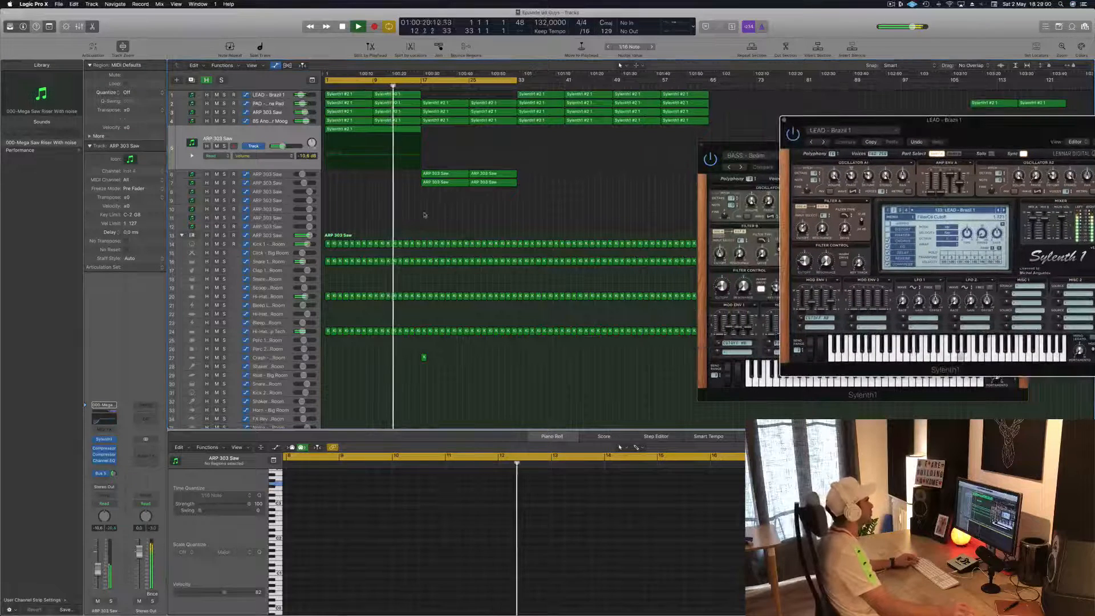
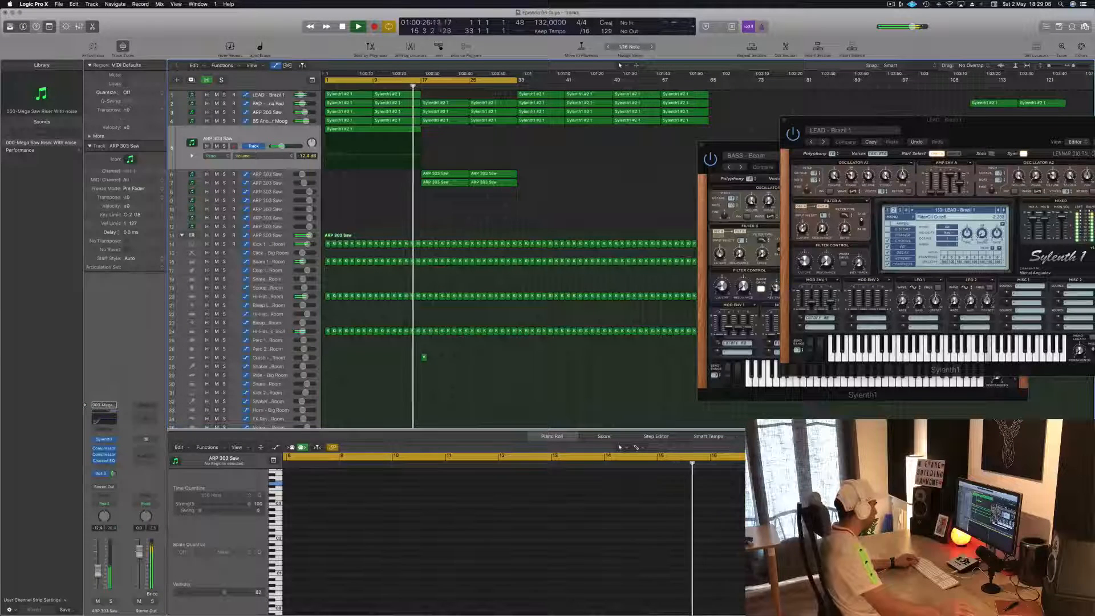
click(113, 473)
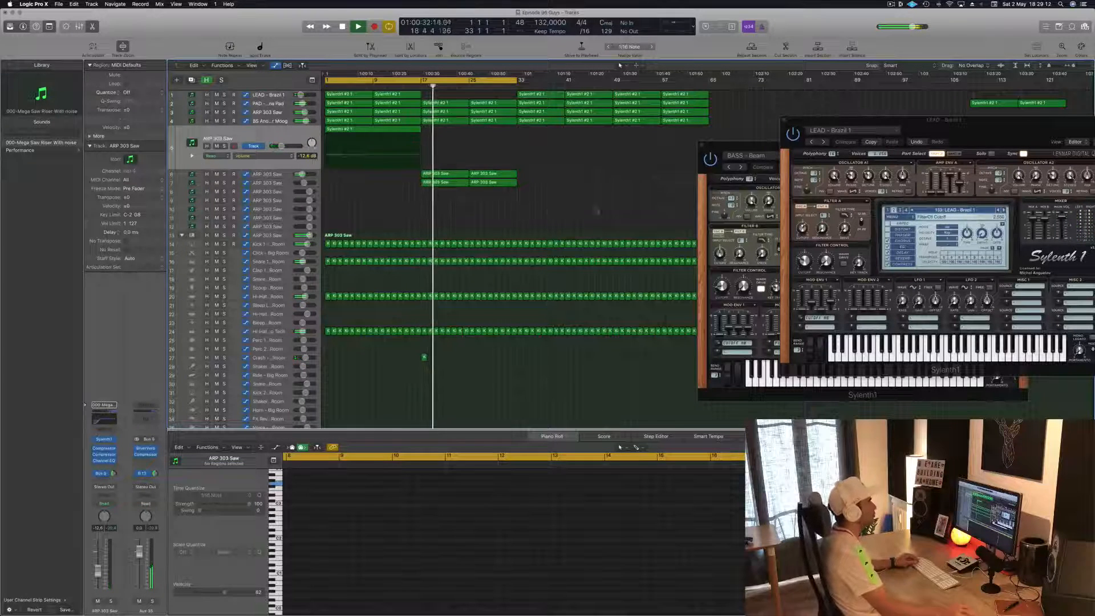
Close the LEAD - Brazil 1 and BASS - Beam Sylenth1 windows to clear the arrangement.
drag(928, 121, 456, 178)
click(589, 153)
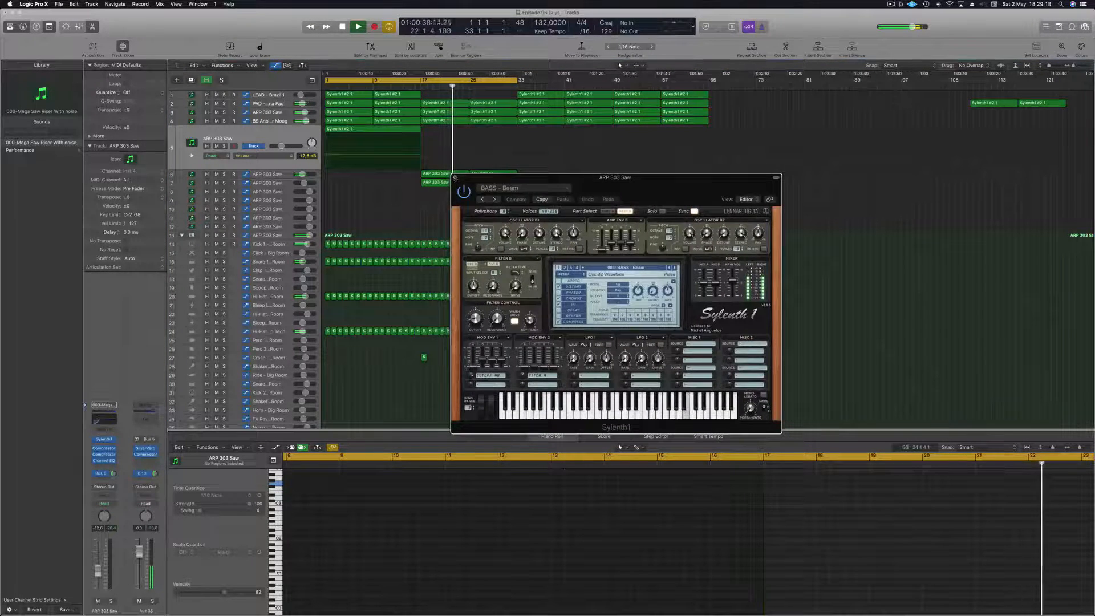
click(455, 177)
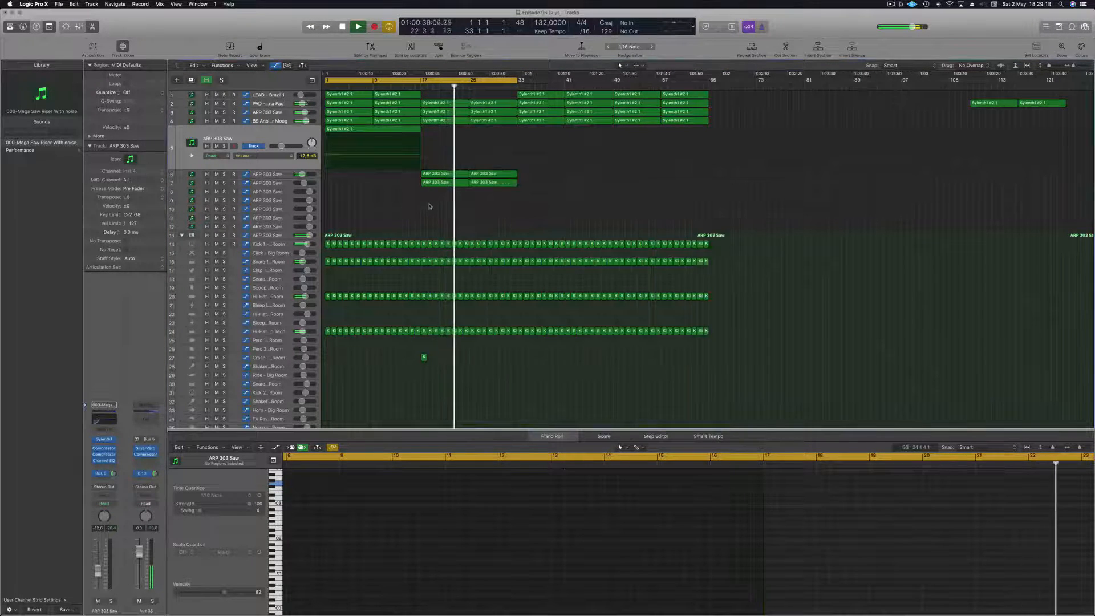
Set the PAD - Anjuna Pad track's automation mode to Touch, open its Sylenth1, and move the filter cutoff during playback.
click(267, 105)
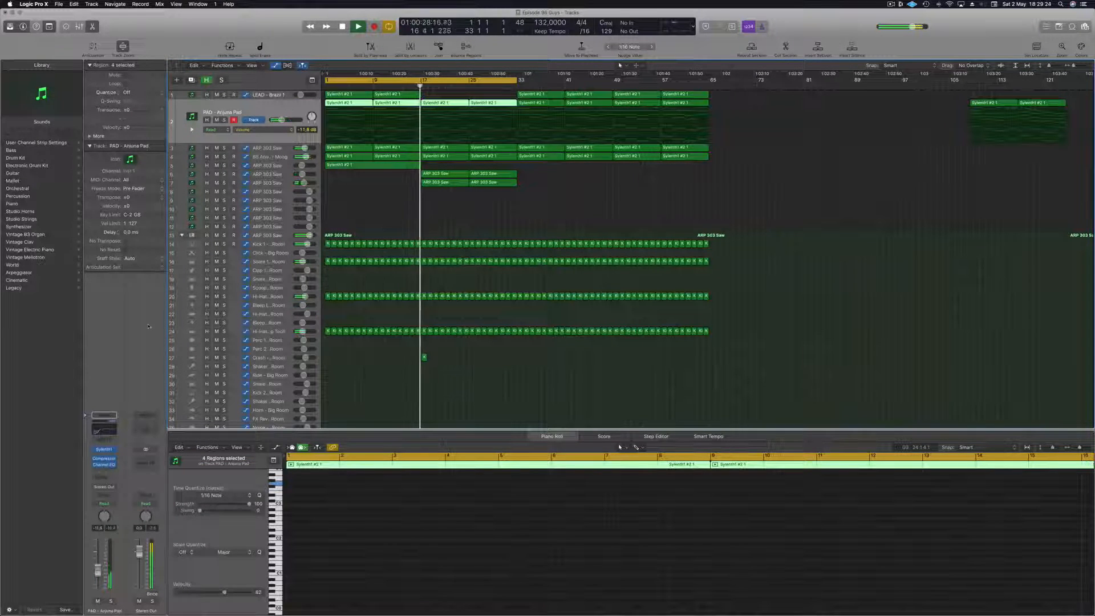
click(109, 504)
click(111, 513)
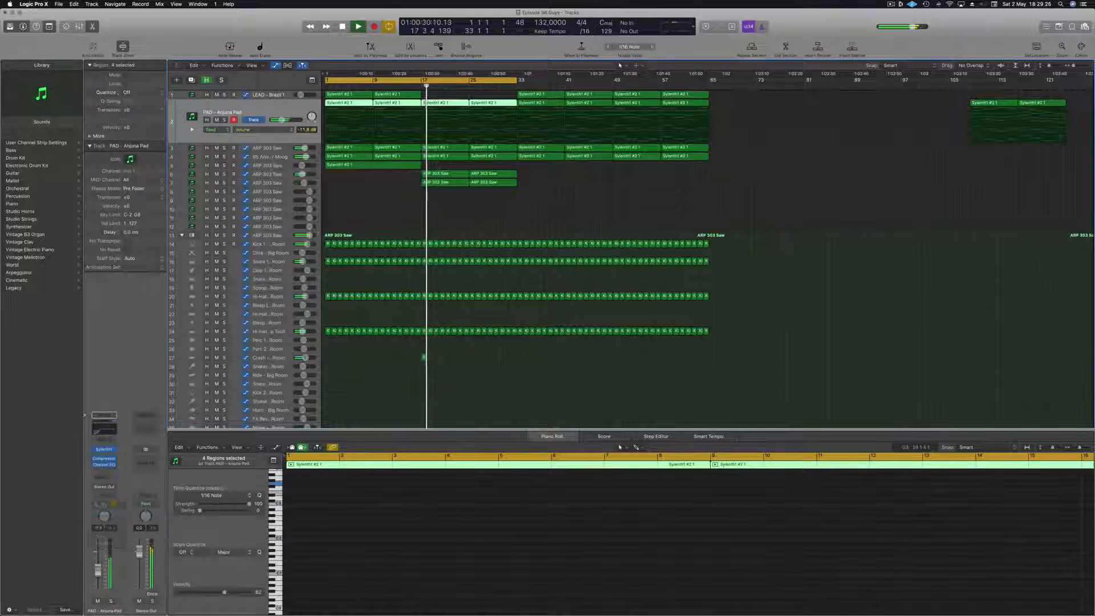
click(104, 450)
drag(723, 206, 723, 205)
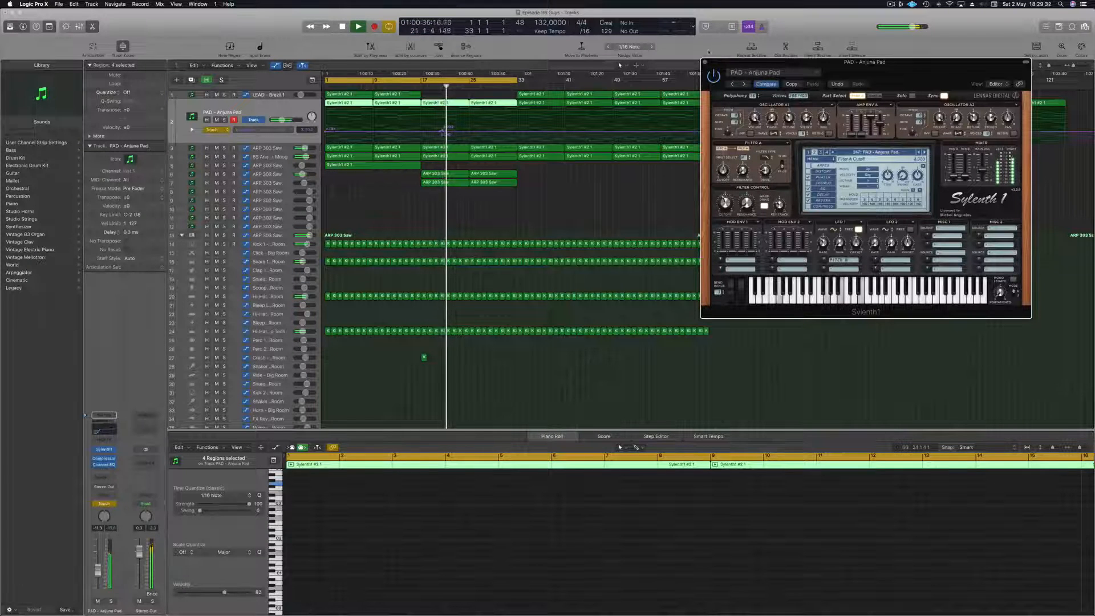
Close the pad's Sylenth1, restart playback from bar 1, and pull the recorded cutoff automation back to bar 17.
click(707, 62)
key(Return)
drag(441, 131, 426, 132)
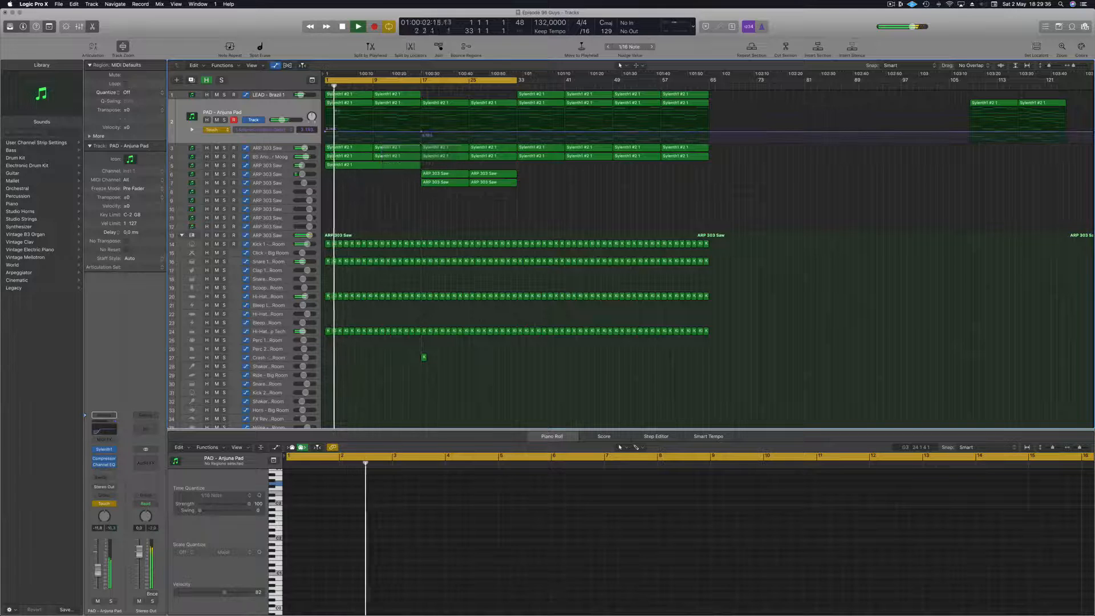
Fine-tune the LEAD - Brazil 1 cutoff automation point at bar 1 slightly downward and replay from the start.
click(270, 97)
key(Return)
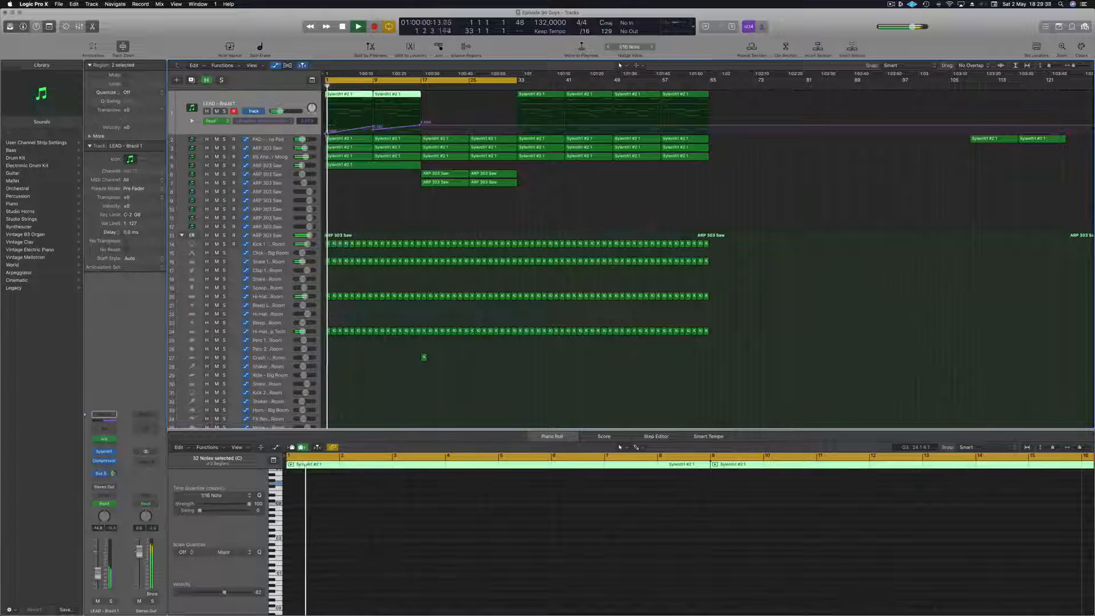
drag(325, 133, 325, 134)
key(Return)
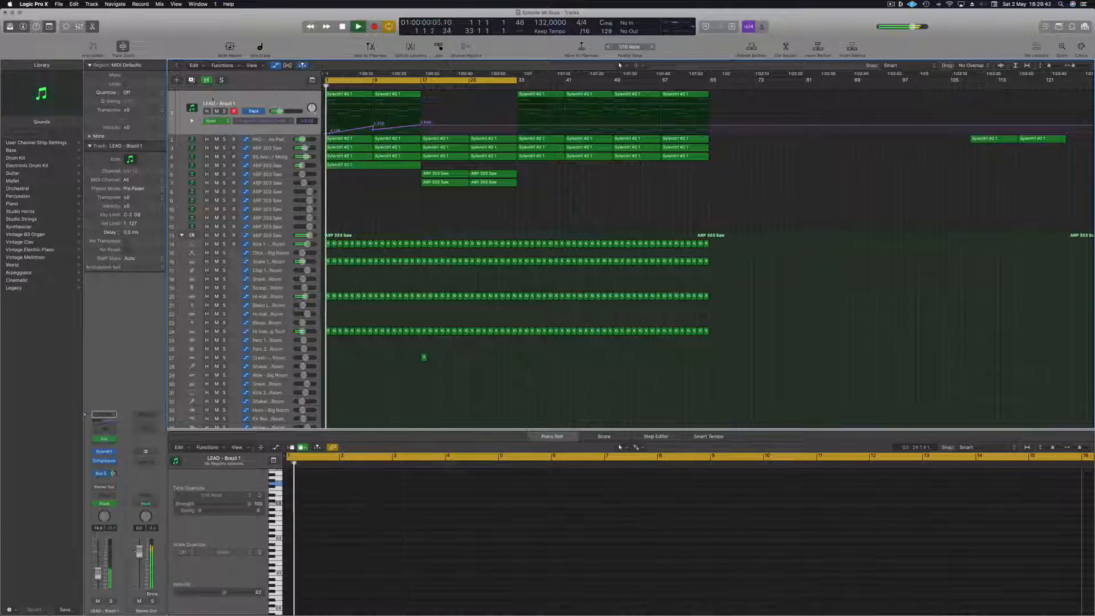
Select the PAD - Anjuna Pad track and set its automation mode to Read.
click(281, 98)
click(286, 138)
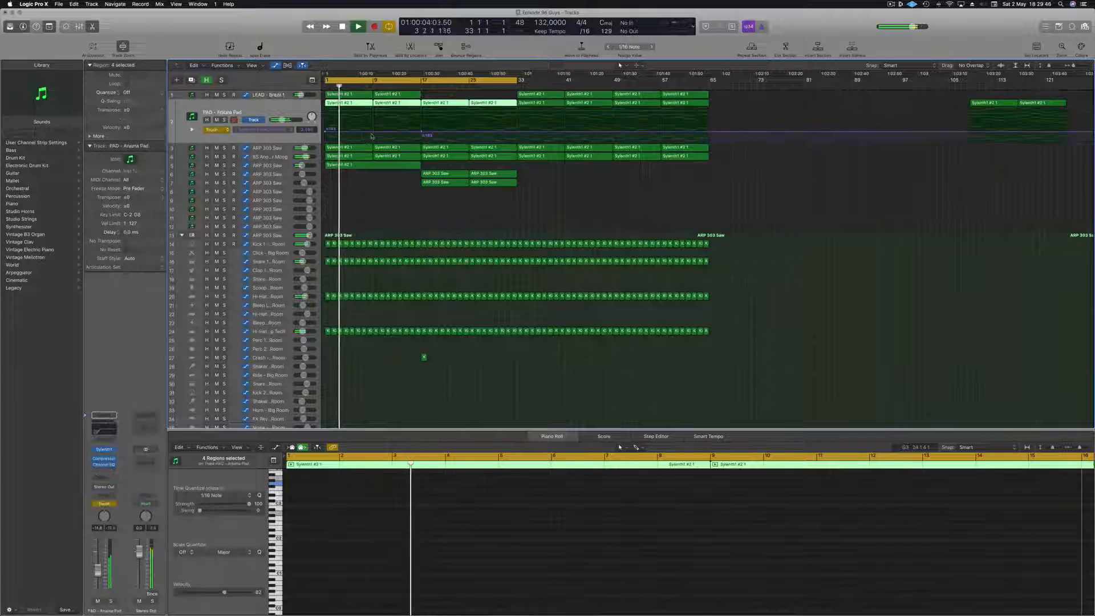
click(228, 130)
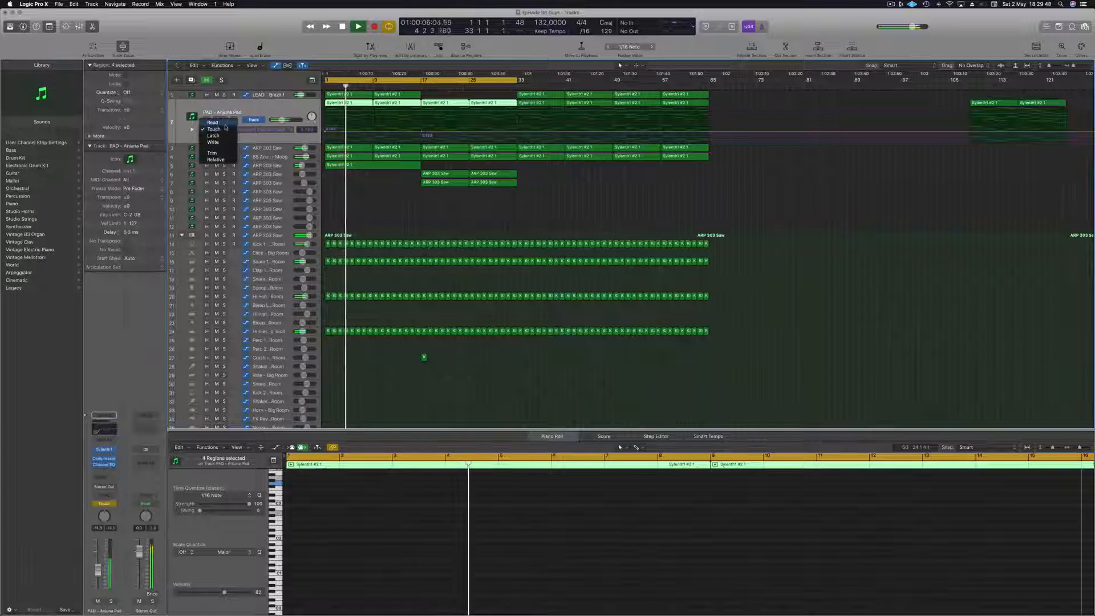
click(212, 122)
Add a short filter cutoff rise on the pad leading into bar 9 with an immediate drop, and lower the pad's volume.
click(361, 134)
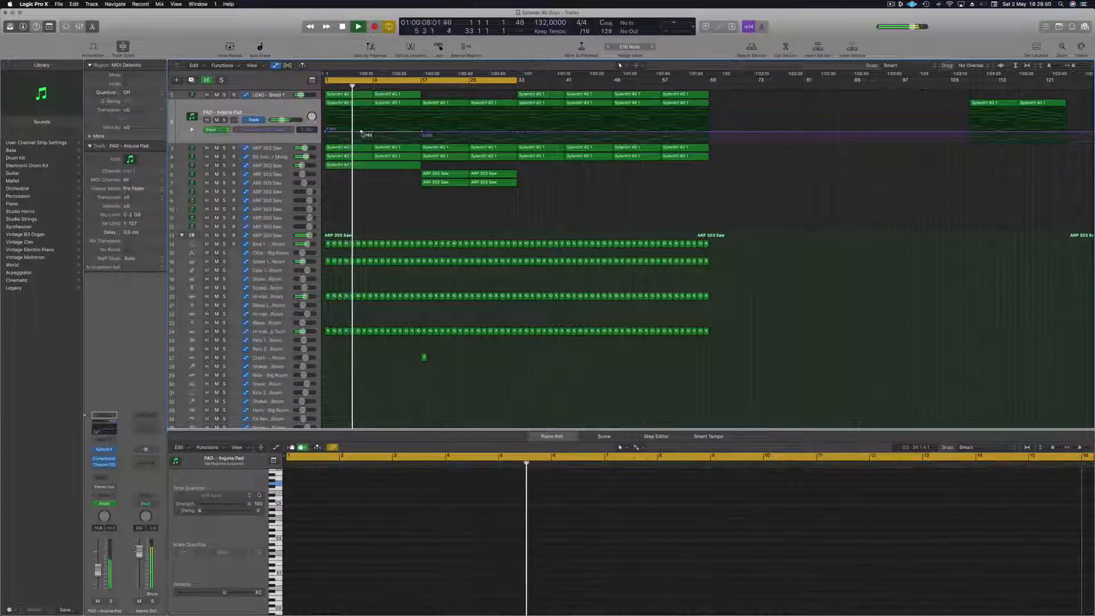
click(377, 133)
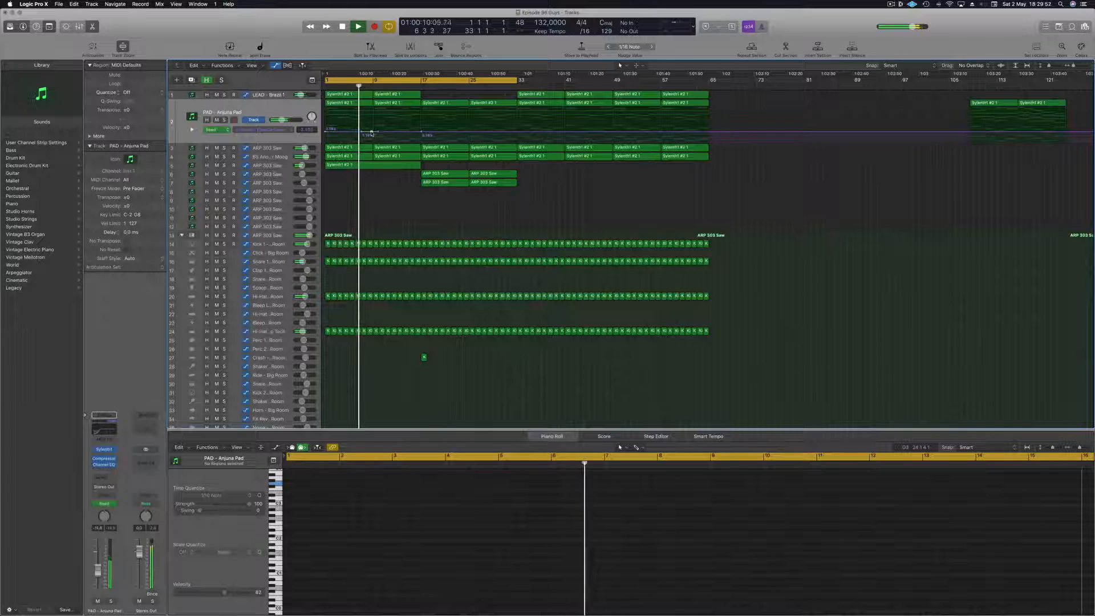
mouse_move(372, 133)
mouse_down()
mouse_move(372, 121)
mouse_move(372, 134)
mouse_up()
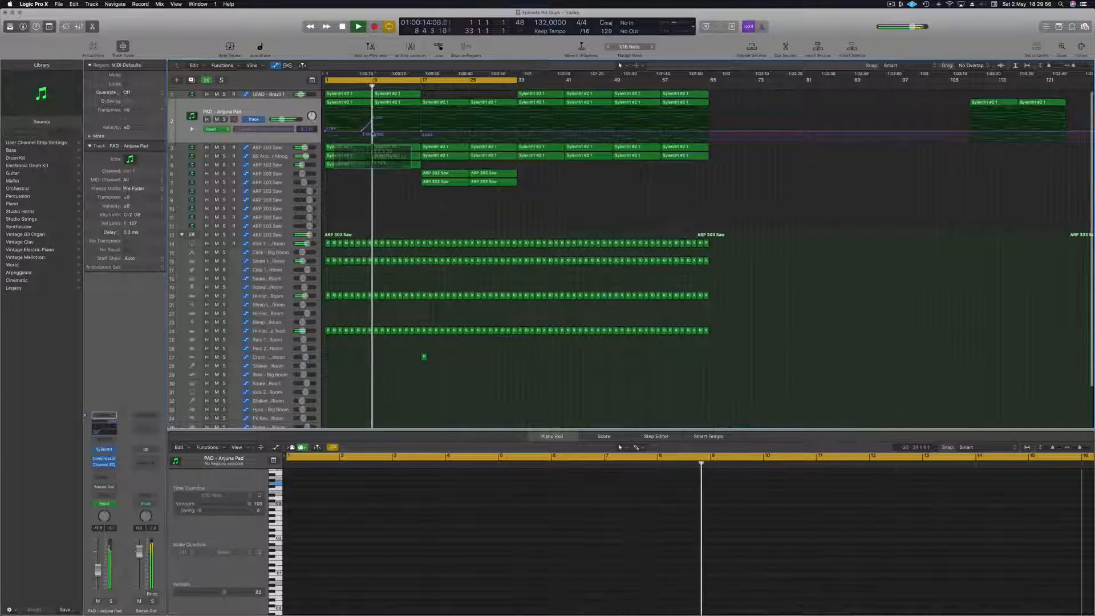
click(372, 120)
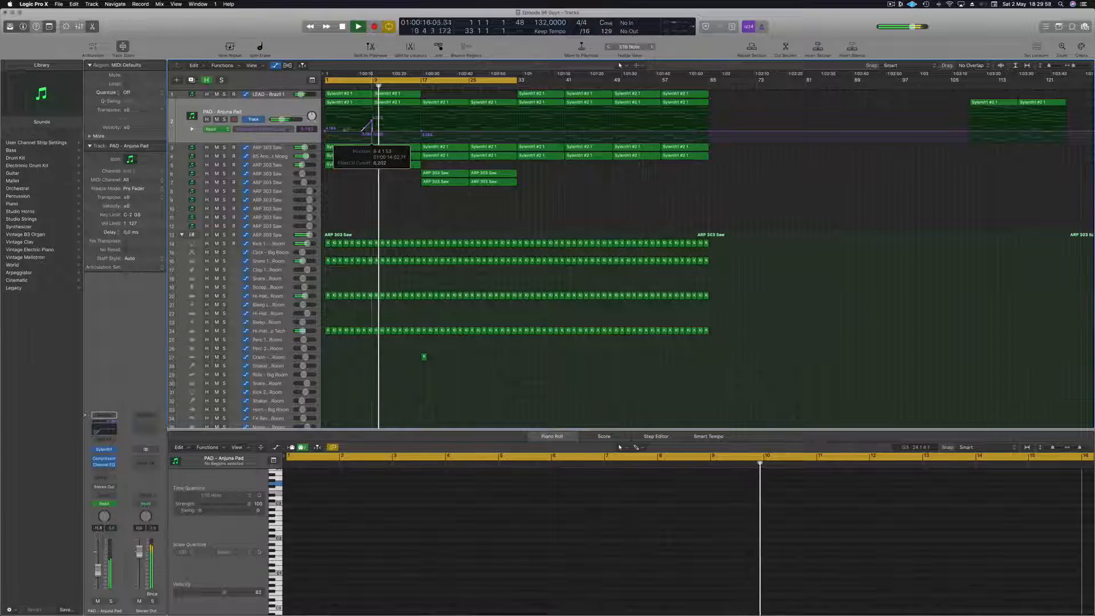
drag(99, 575, 100, 581)
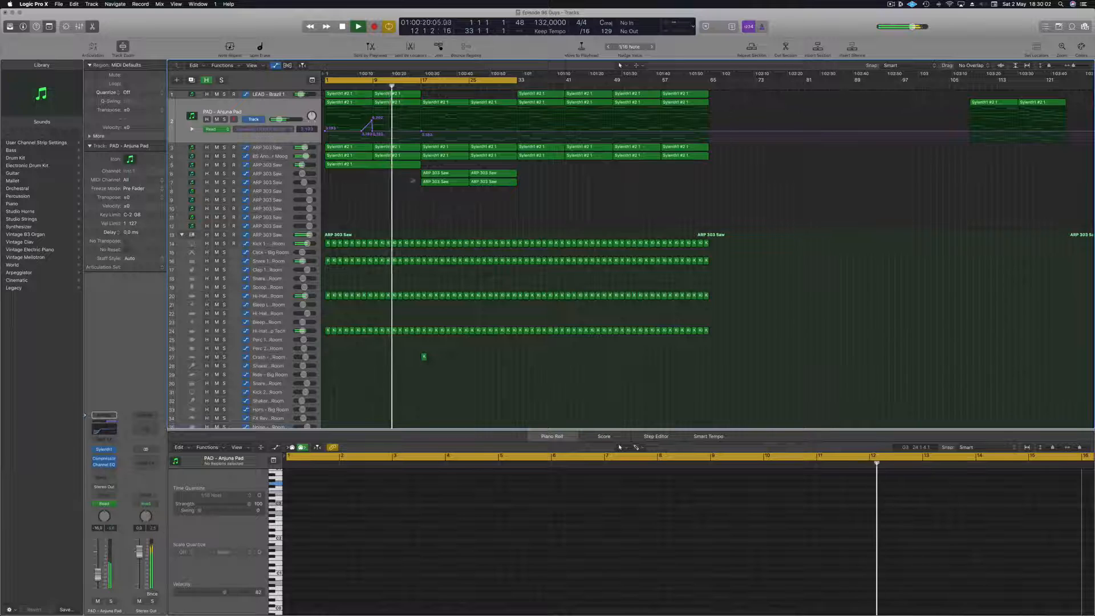
Add matching pad cutoff rises and drops around bars 17 and 25, and replay from bar 1.
click(412, 132)
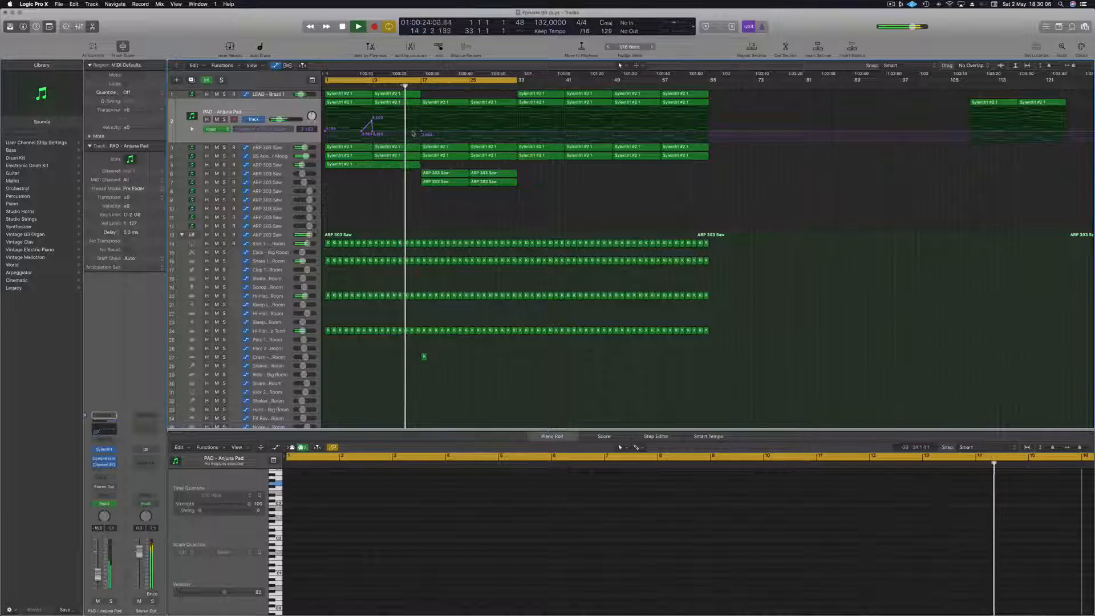
drag(421, 134, 469, 134)
click(424, 121)
key(Return)
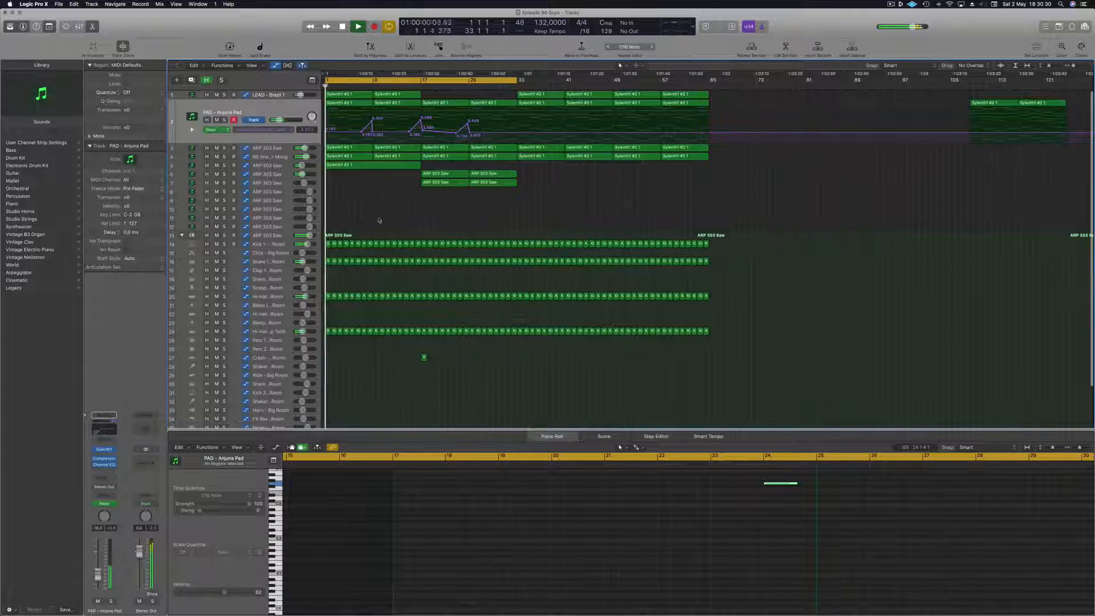
Play from just before bar 17, select the upper ARP 303 Saw track starting there, and open its Sylenth1.
click(415, 86)
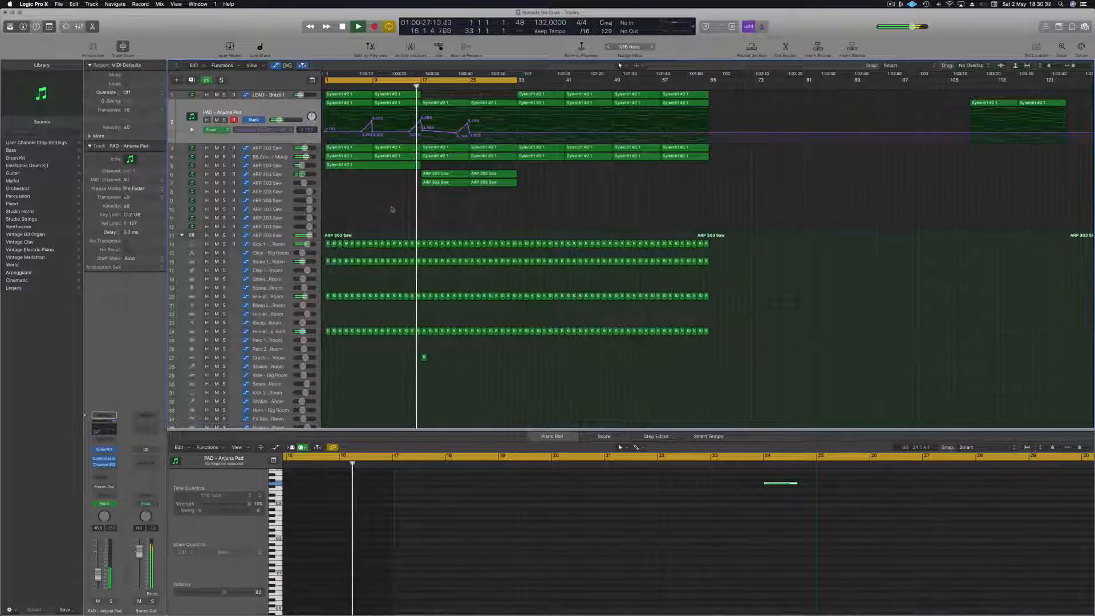
click(276, 174)
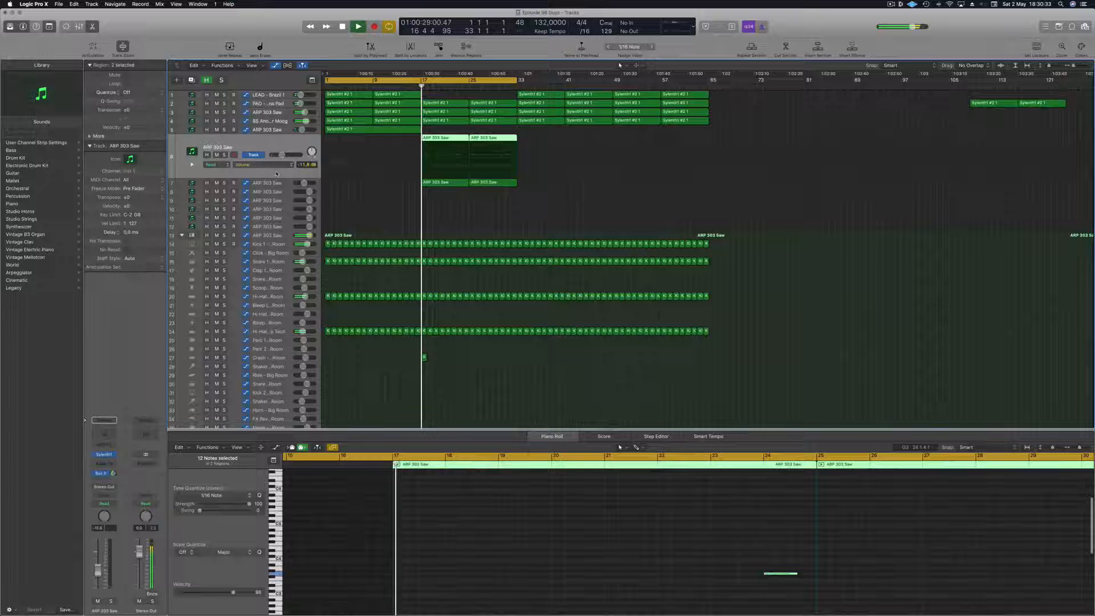
click(396, 202)
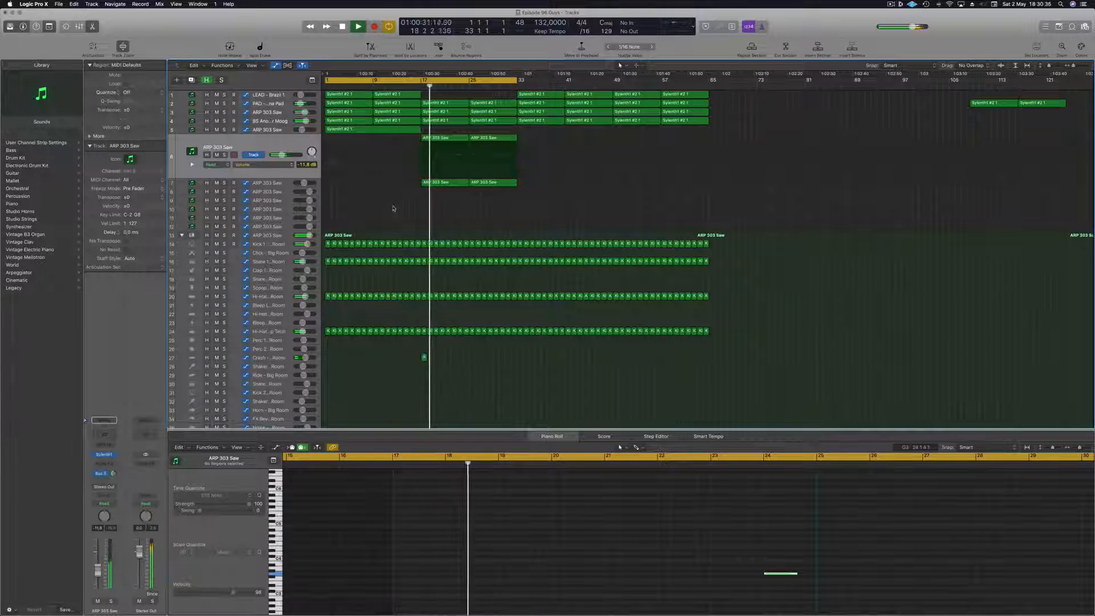
click(105, 457)
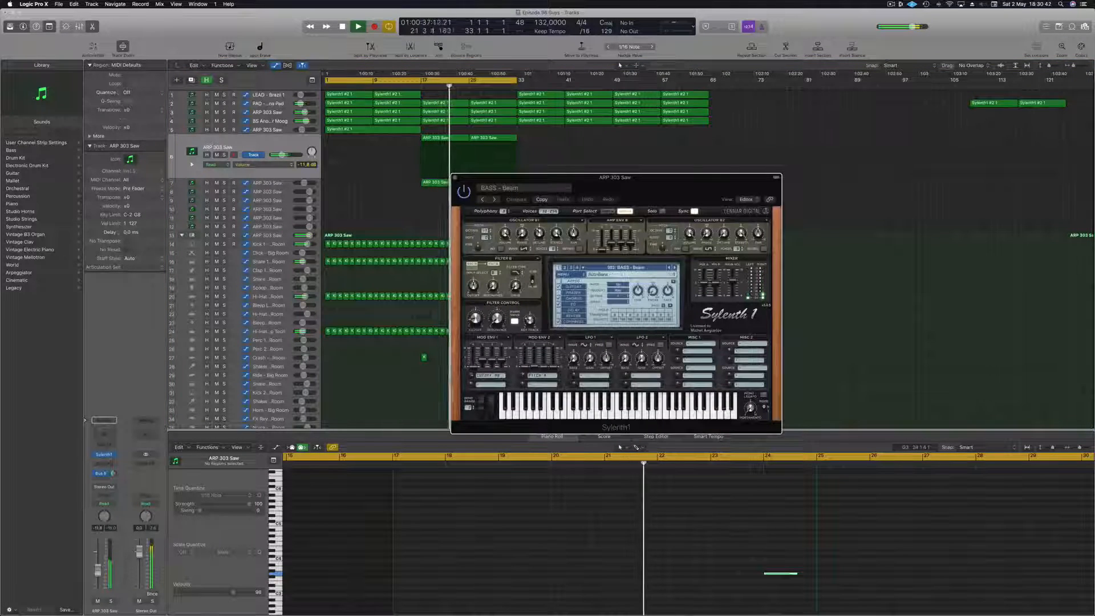
drag(672, 195, 678, 197)
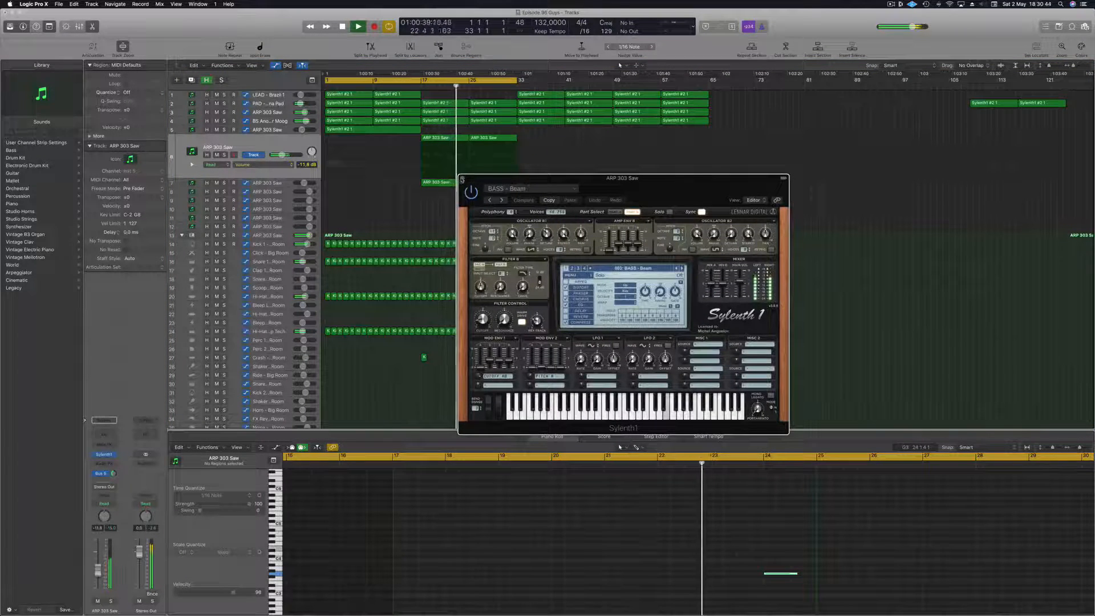
Close Sylenth1, select the lower ARP 303 Saw track starting at bar 17, and move its two regions' notes to a lower pitch.
key(super+w)
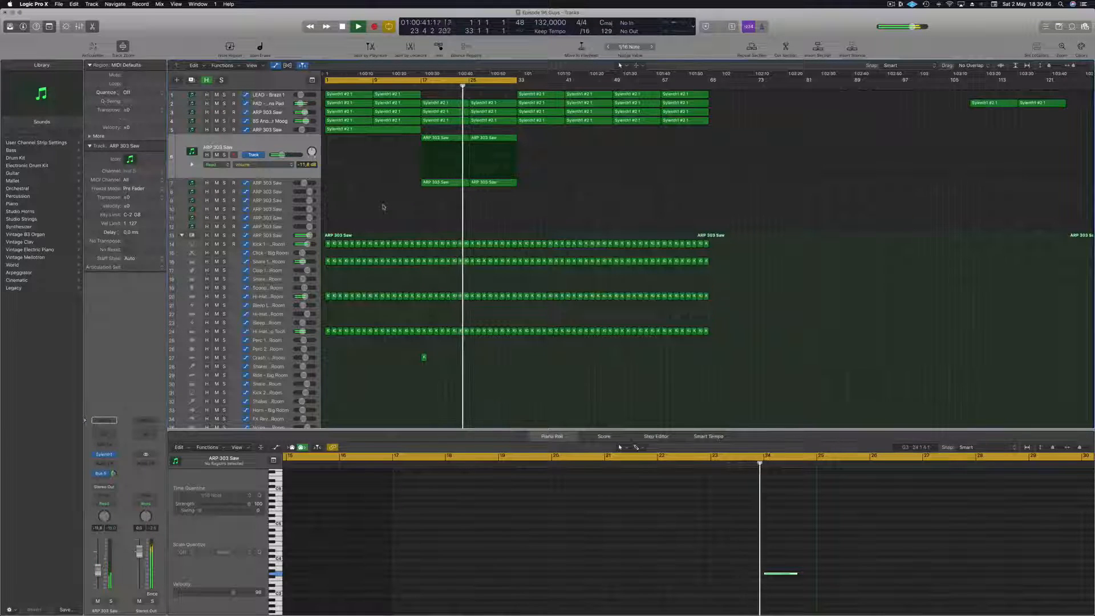
click(281, 186)
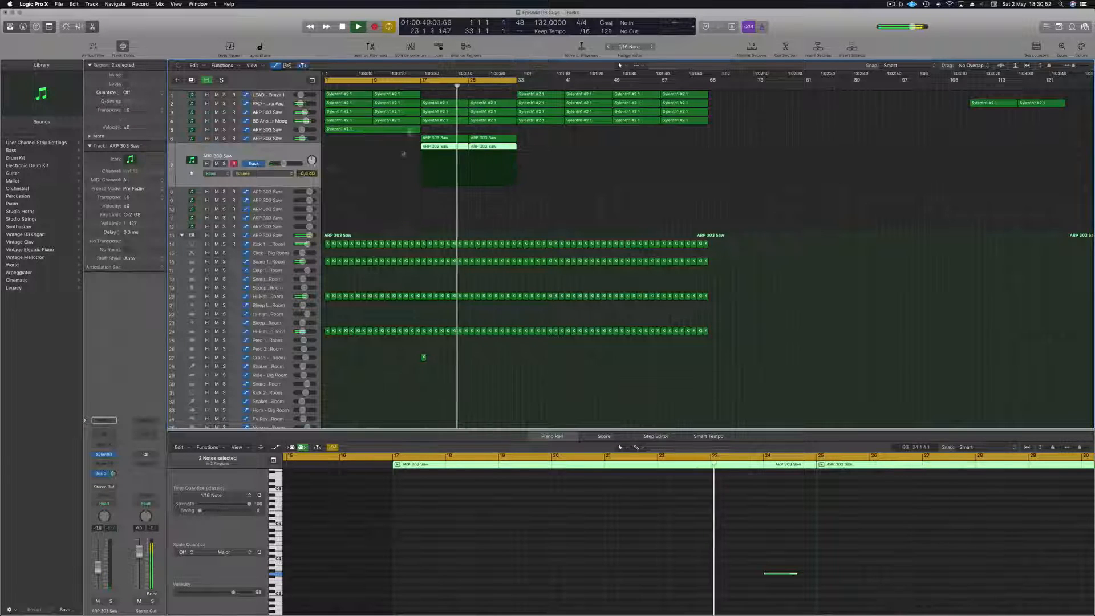
scroll(773, 554, down, 3)
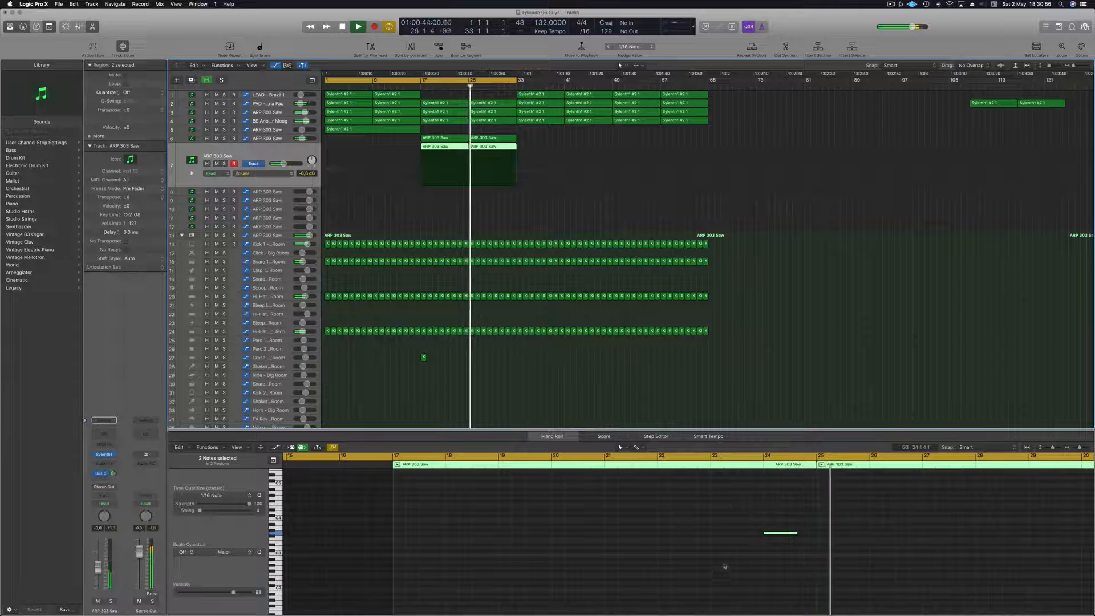
scroll(722, 564, right, 5)
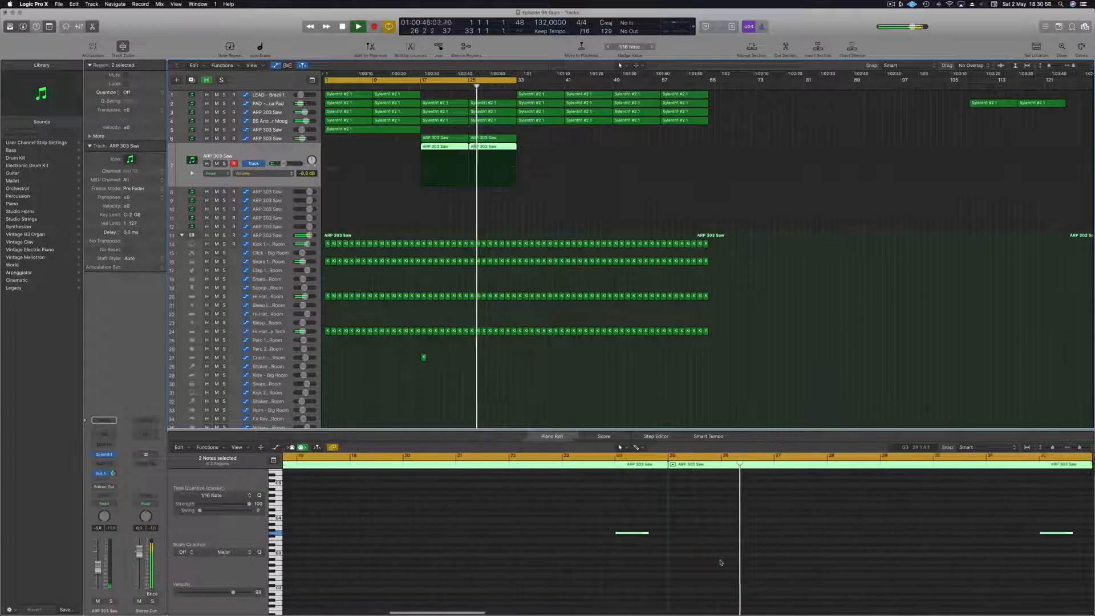
scroll(721, 562, left, 1)
drag(596, 485, 1080, 572)
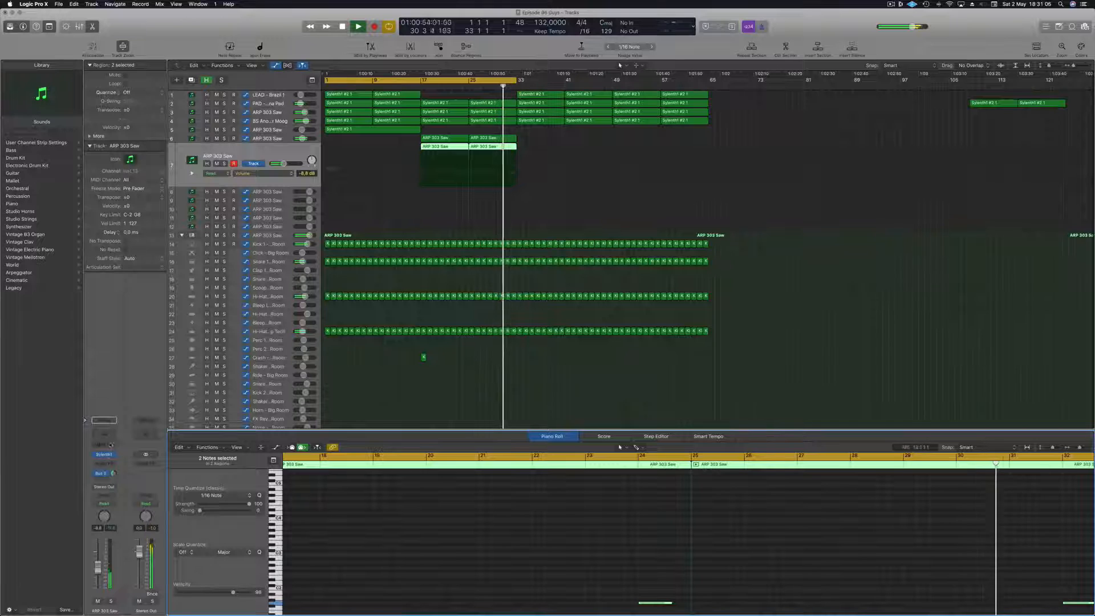
Open the lower ARP 303 Saw track's Sylenth1 and audition the BASS - #ABGT preset before stepping on to BASS - Ark.
key(v)
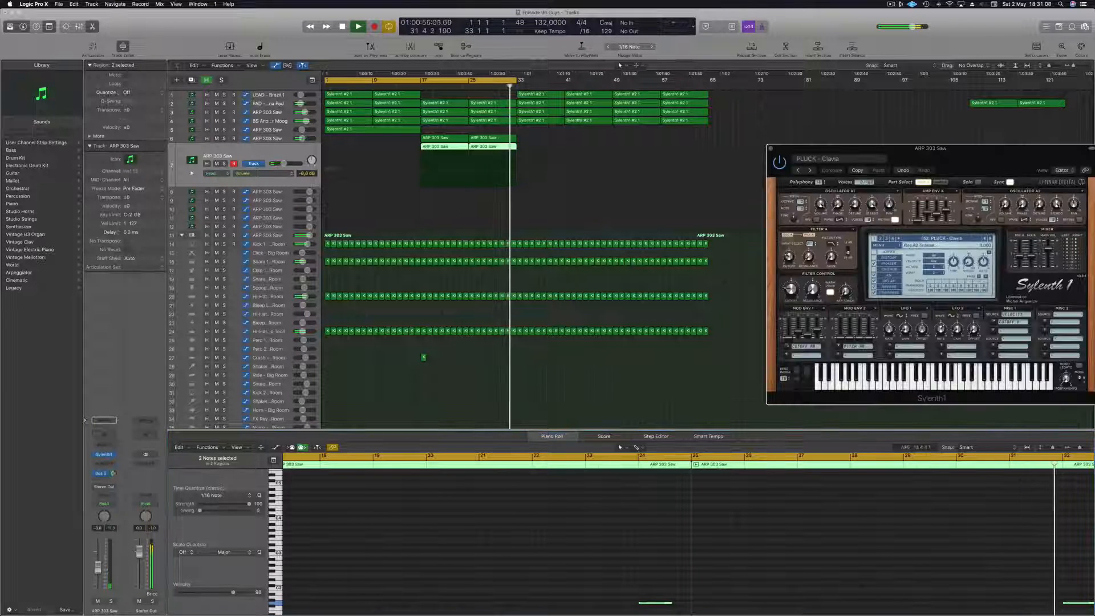
click(950, 240)
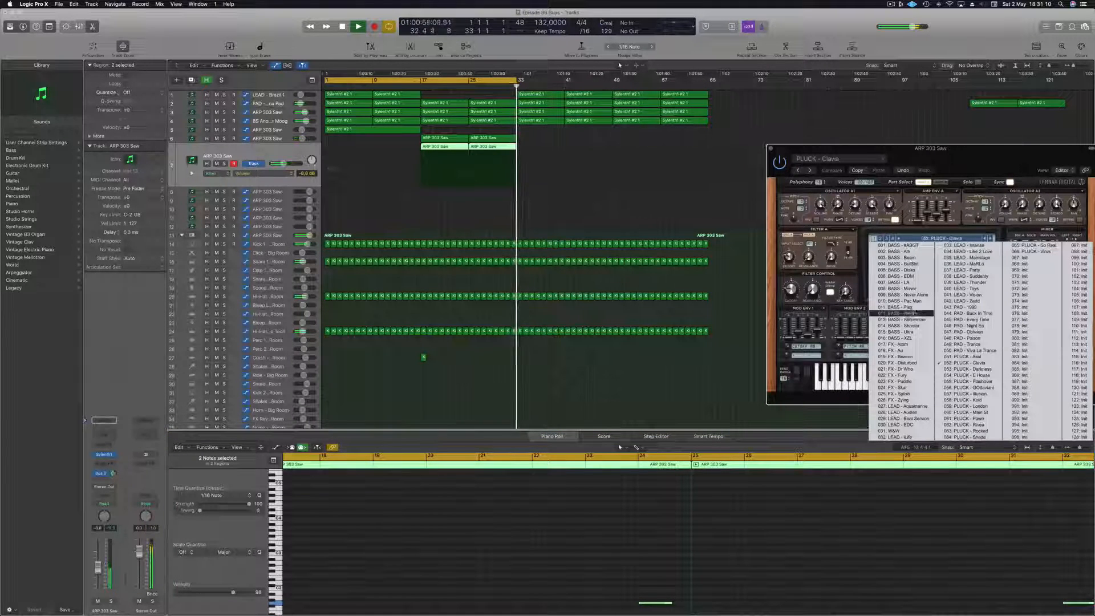
click(900, 245)
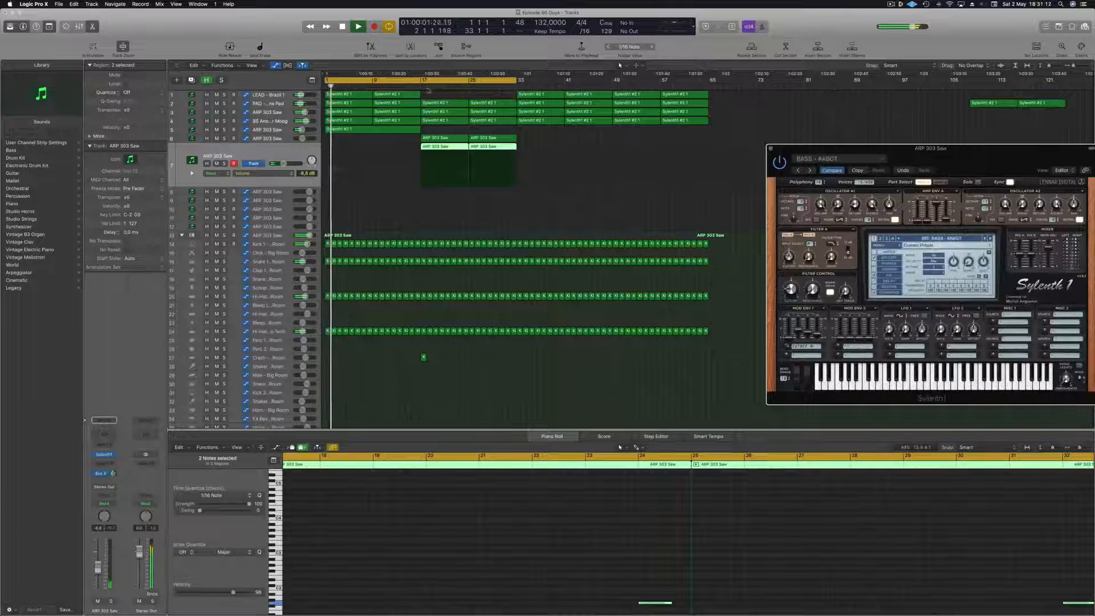
click(453, 89)
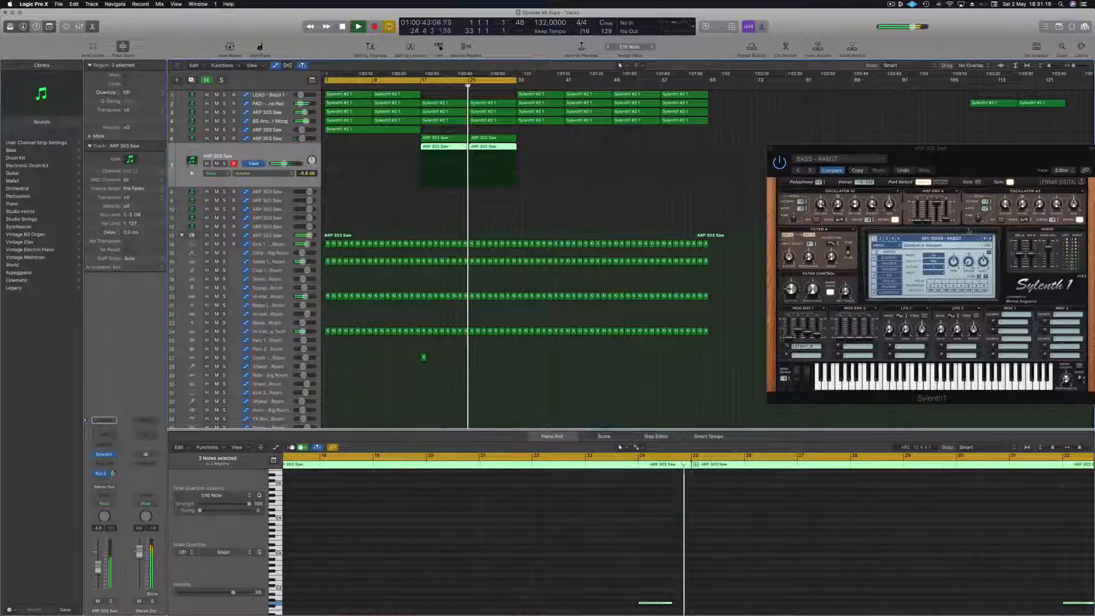
click(991, 239)
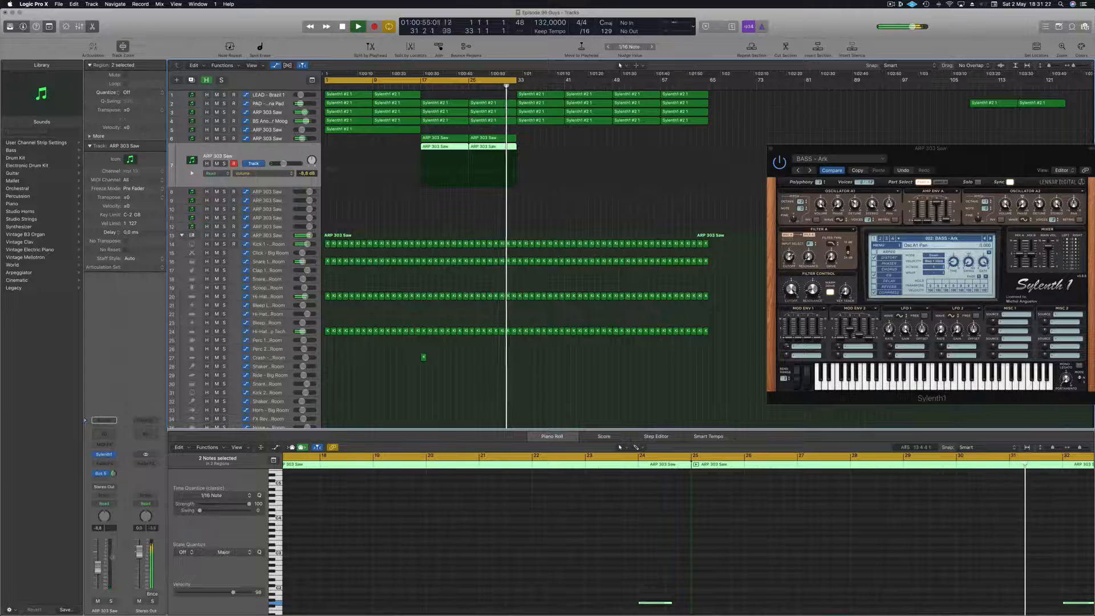
Raise the track's volume slightly, step through the presets to BASS - Bullshit, and lower its filter cutoff.
drag(97, 568, 99, 561)
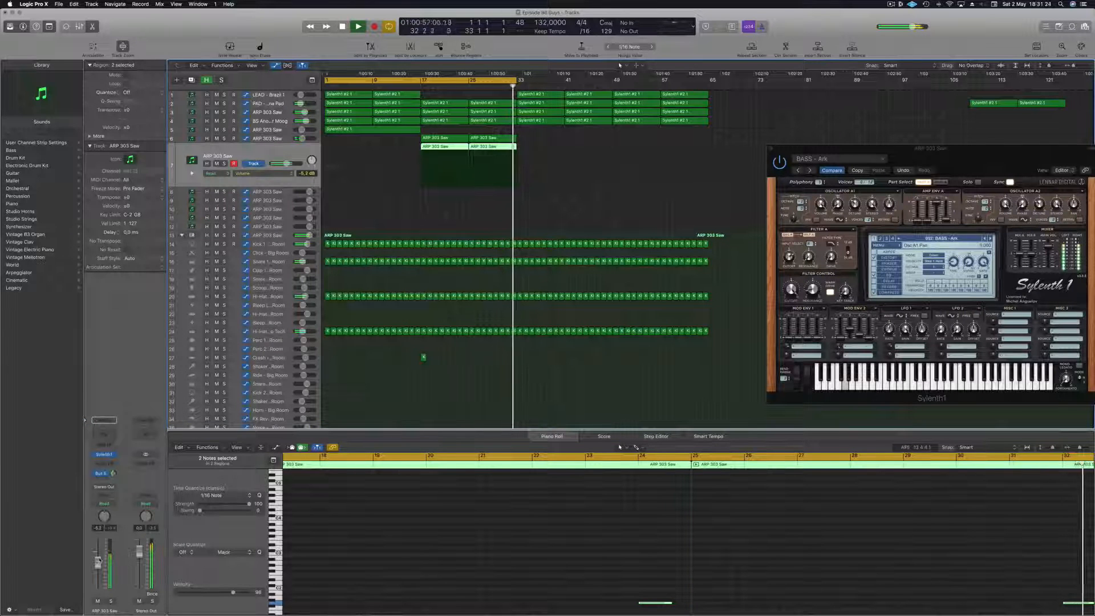
click(991, 239)
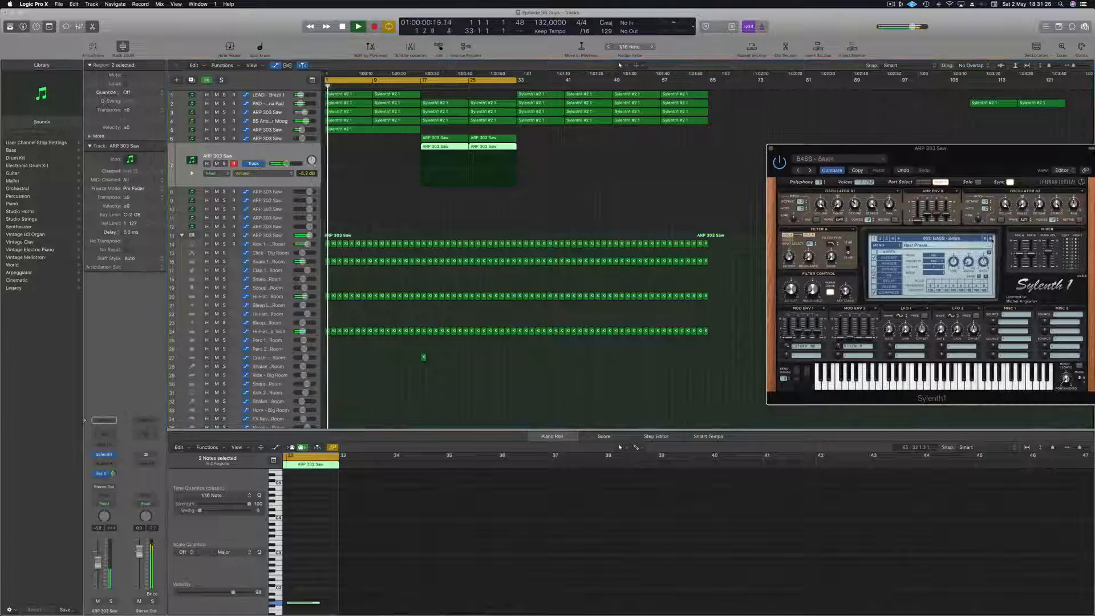
click(991, 239)
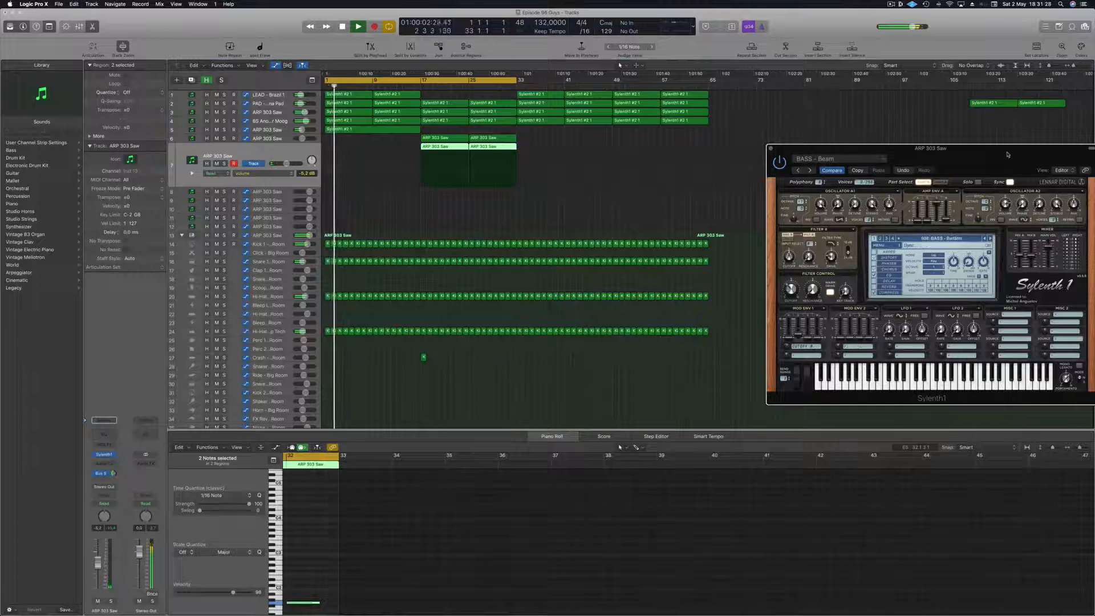
drag(1008, 154, 853, 138)
click(516, 252)
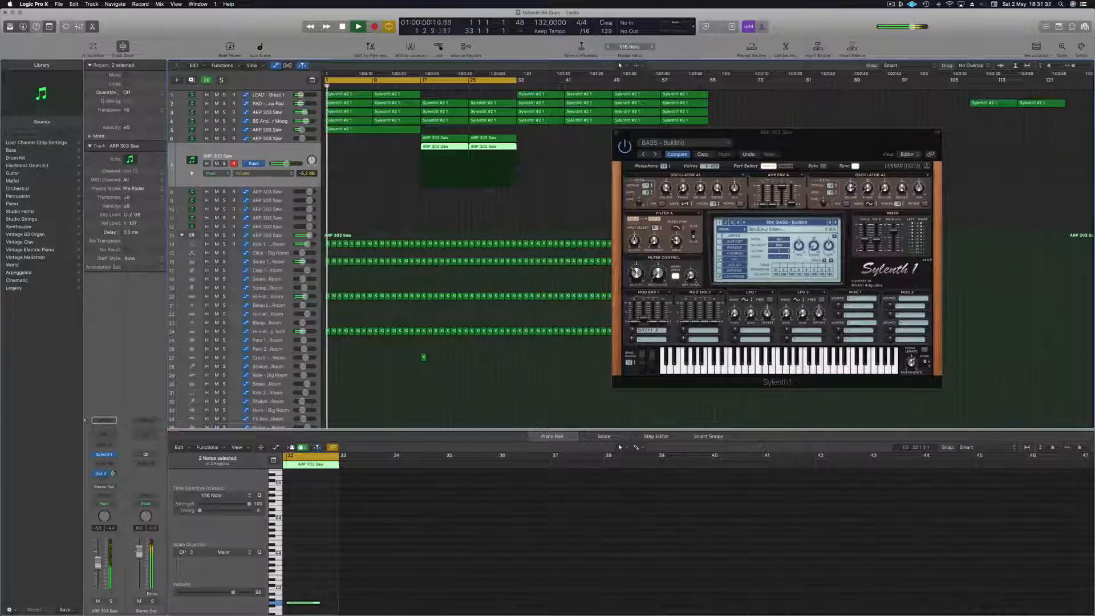
drag(638, 275, 638, 283)
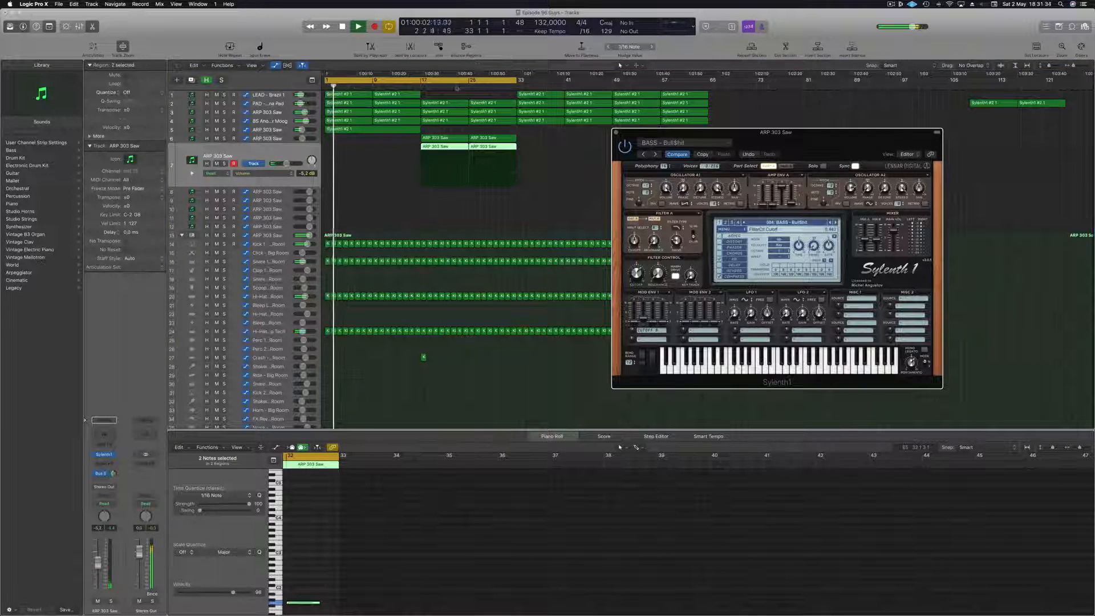
Audition the BASS - Disko and BASS - EDM presets against the notes around bars 24 and 32.
click(457, 88)
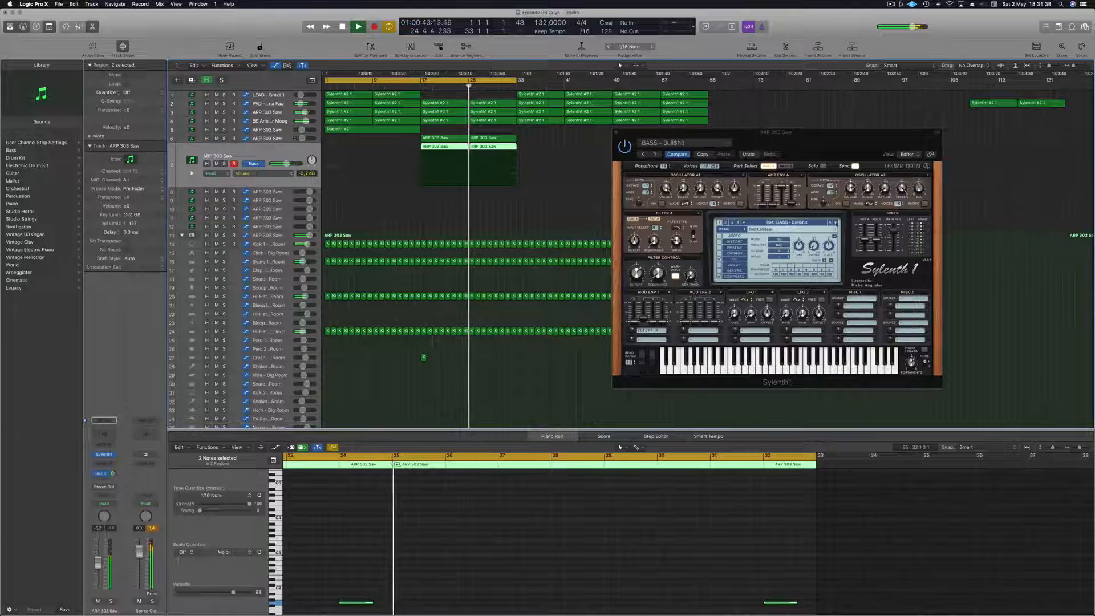
click(836, 223)
click(836, 223)
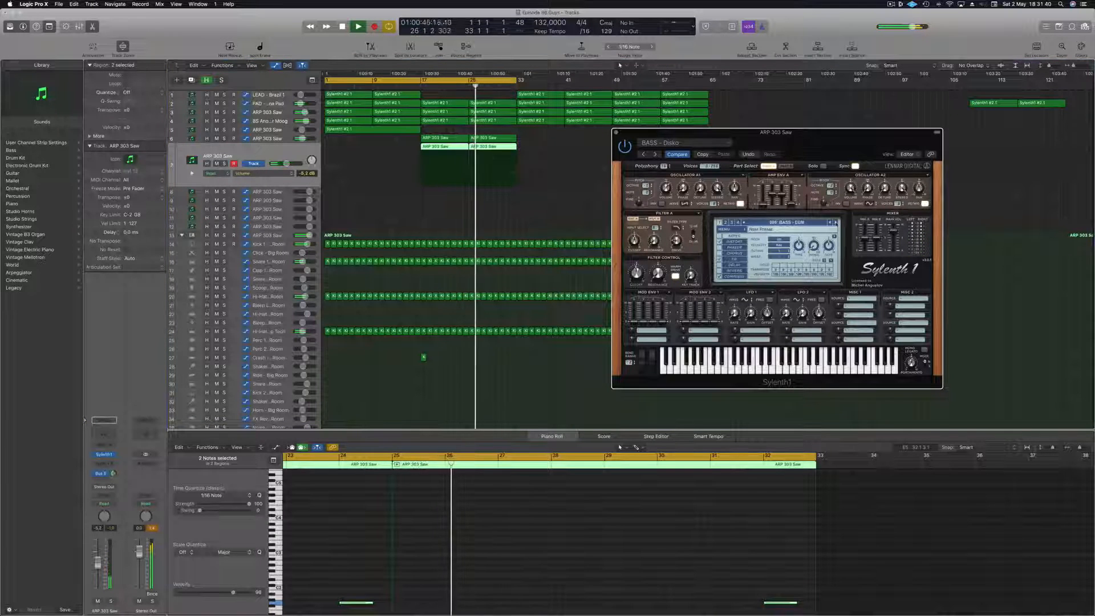
click(509, 88)
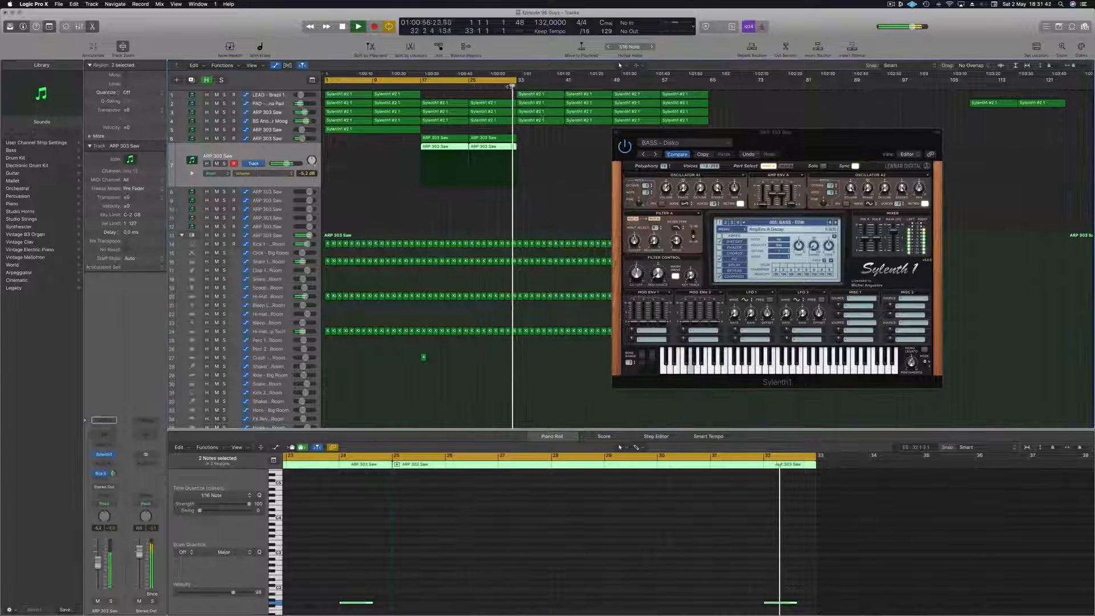
Raise the pitch of the two ARP 303 Saw notes, replay from bar 24, and step back to the BASS - Bullshit preset.
click(518, 537)
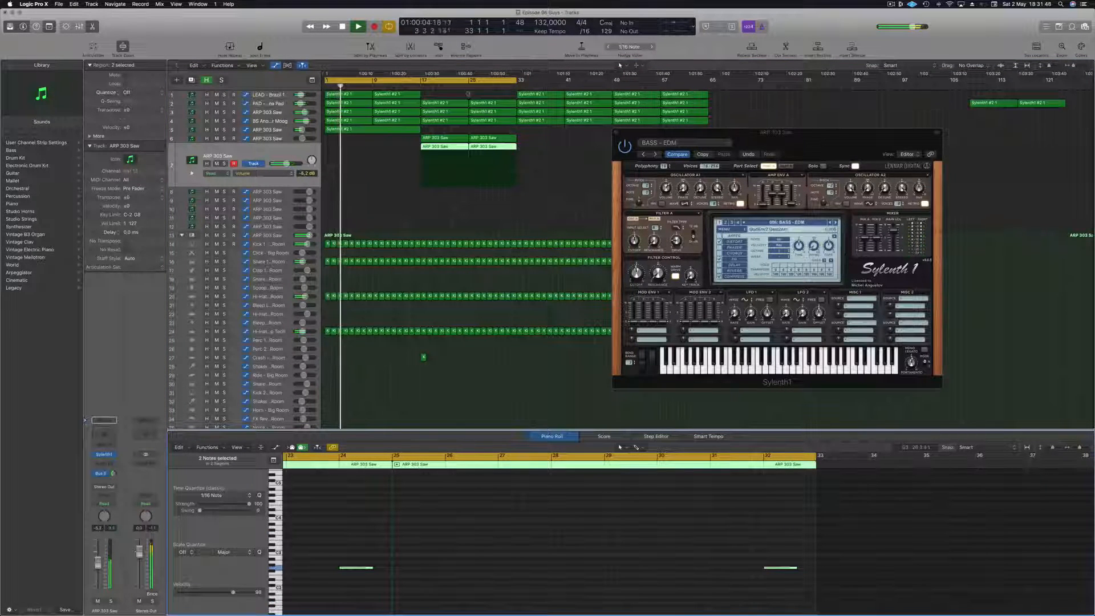
click(457, 87)
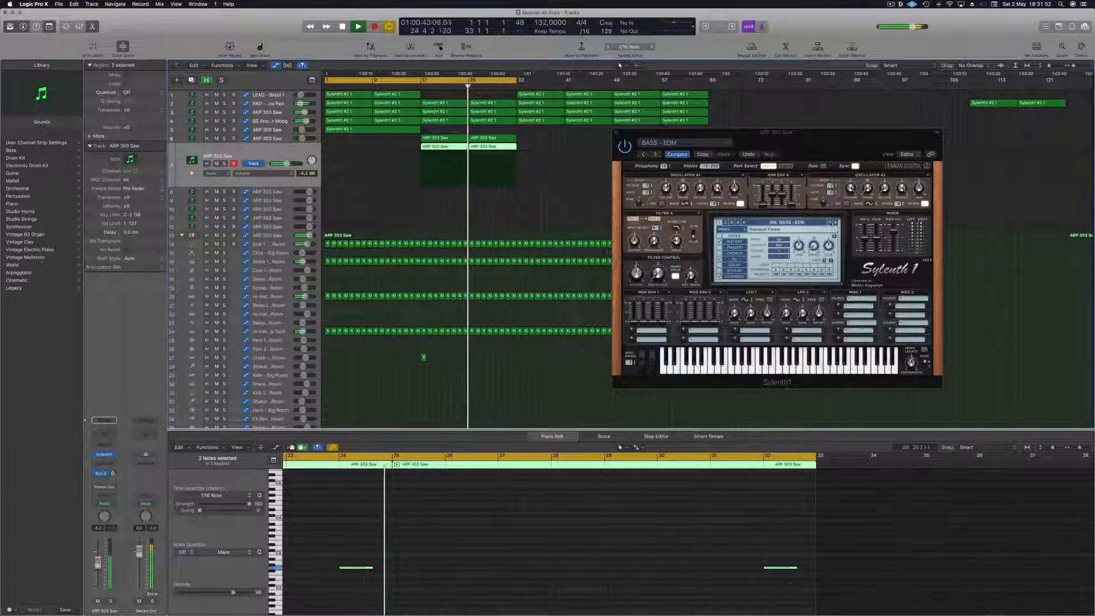
click(832, 222)
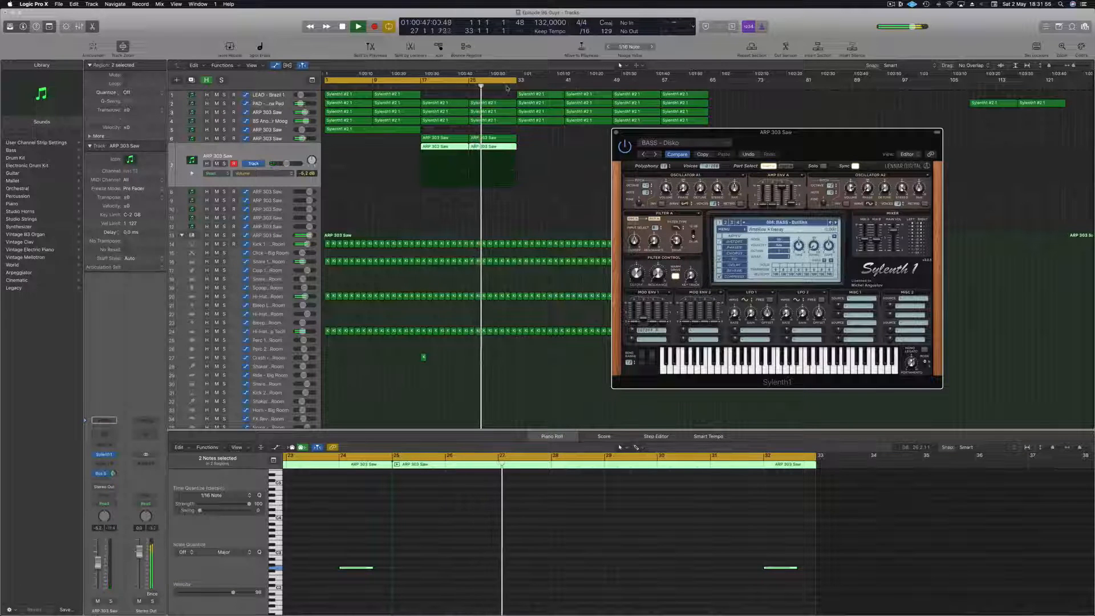
click(831, 222)
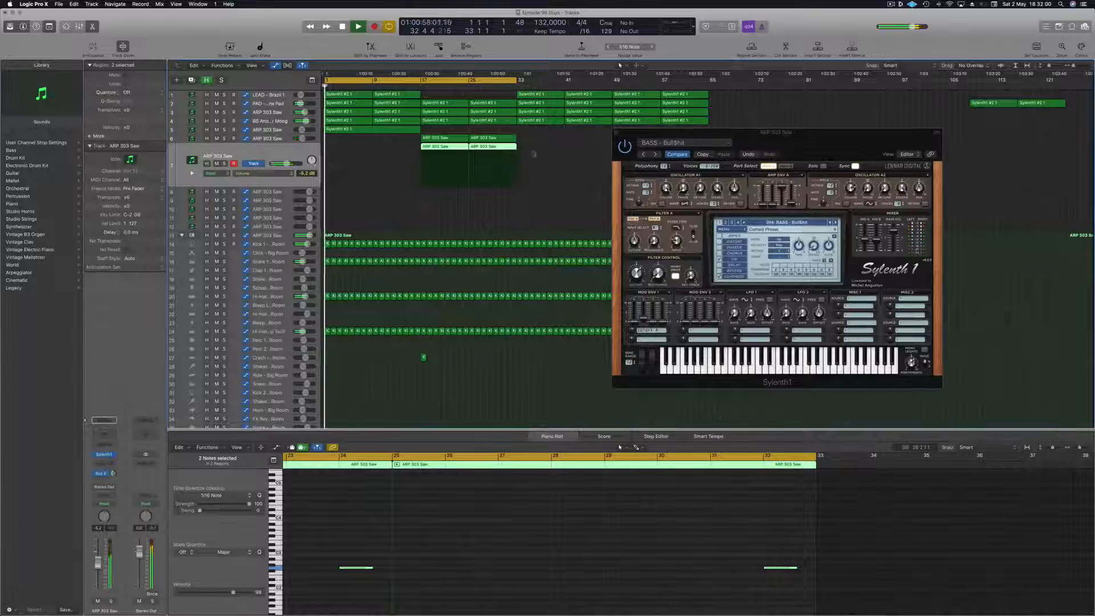
Play from bar 23, fine-tune the BASS - Bullshit filter cutoff, and restart playback from around bar 16.
click(458, 86)
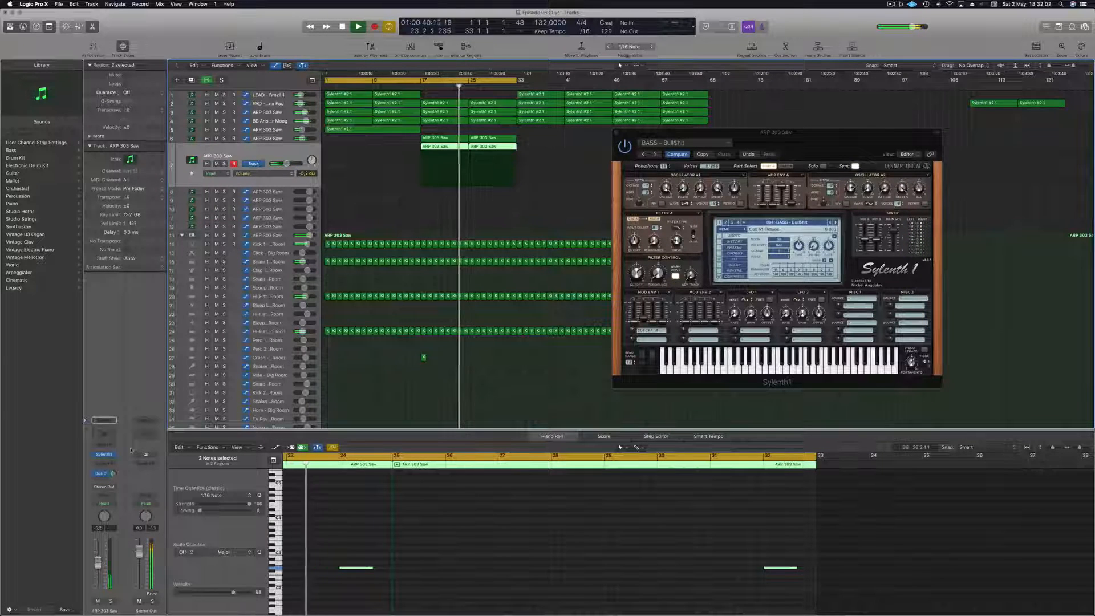
click(638, 286)
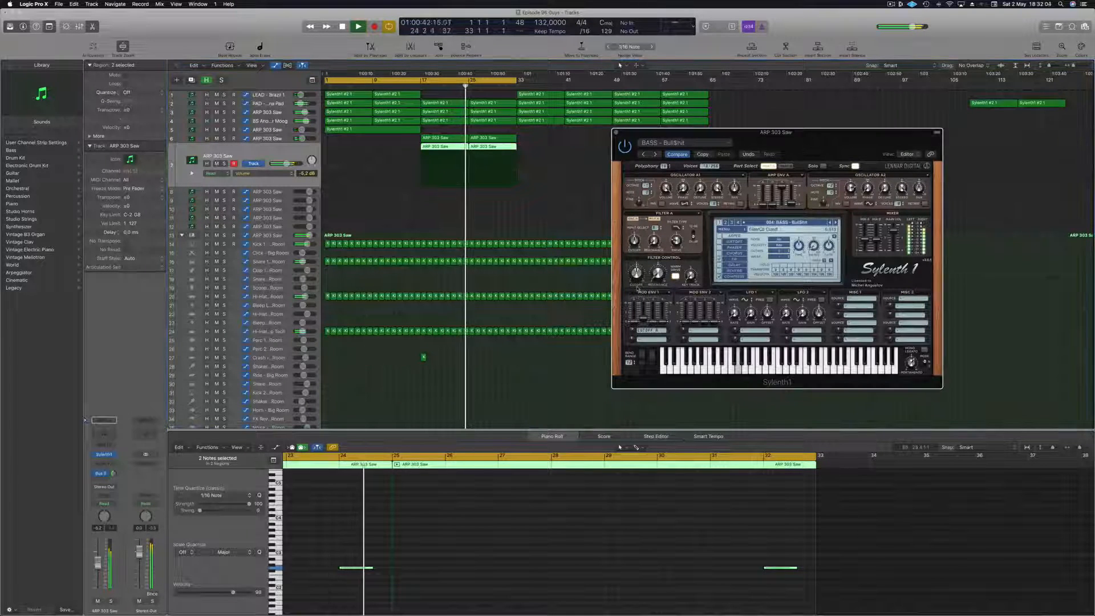
click(415, 86)
Copy the PAD - Anjuna Pad cutoff rise at bar 25 so another leads into bar 33, and move the Sylenth1 window aside.
click(280, 105)
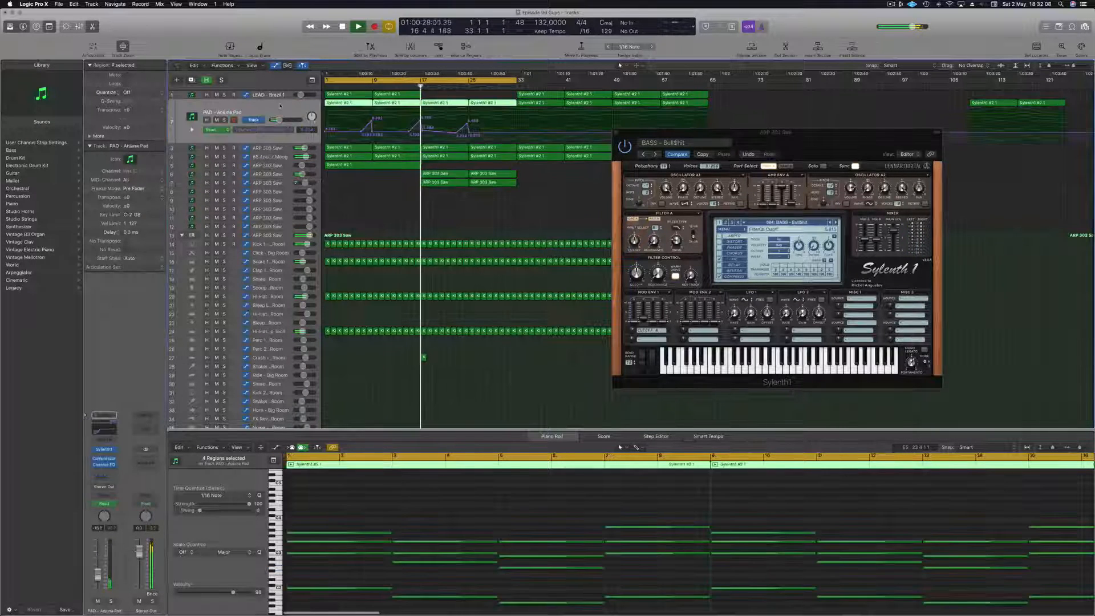
click(483, 119)
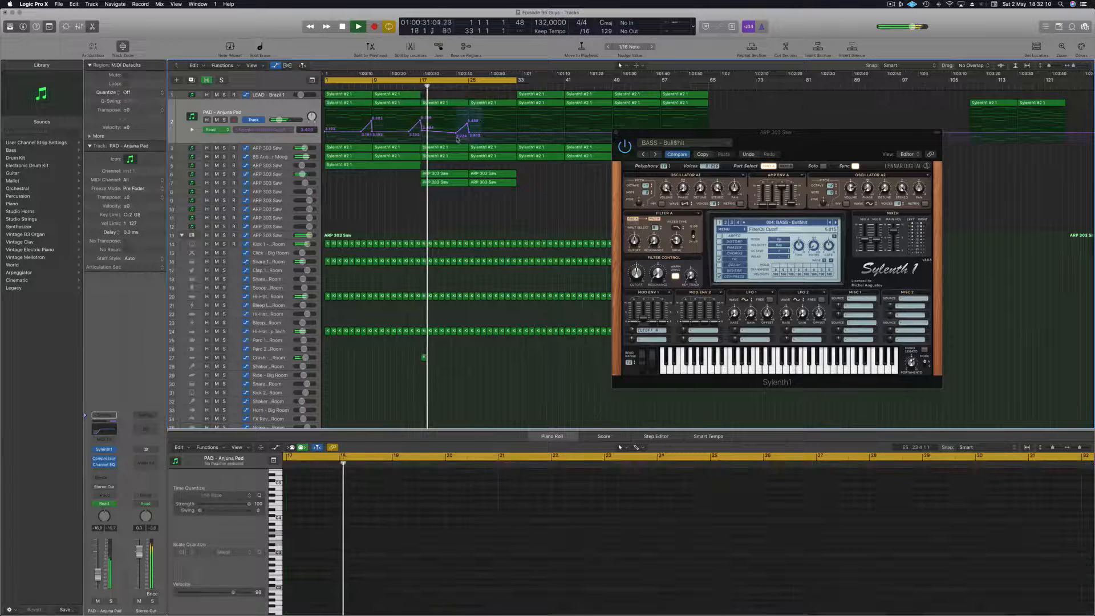
drag(452, 137, 516, 117)
drag(676, 136, 787, 155)
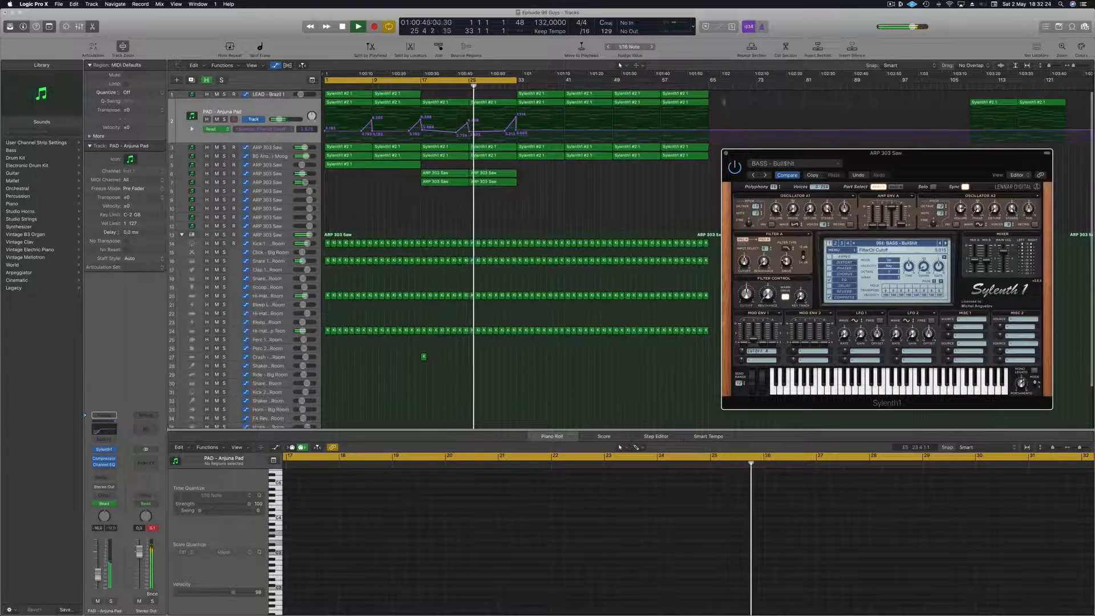
click(542, 197)
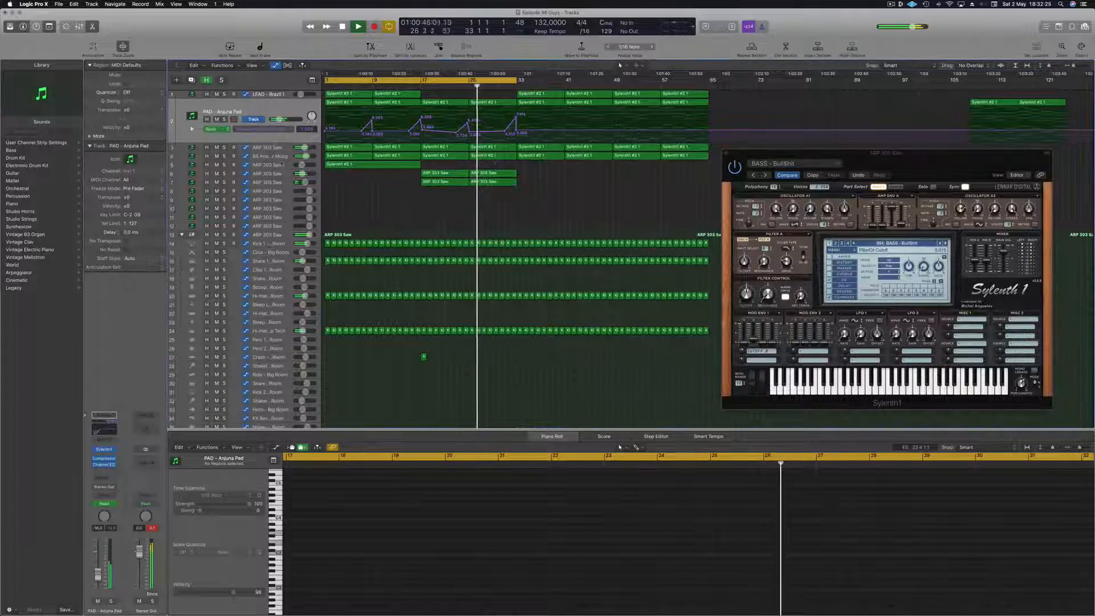
Check the third ARP 303 Saw track, delete the lead and pad regions from bar 33 onward, and extend the cycle range to bar 49.
click(280, 149)
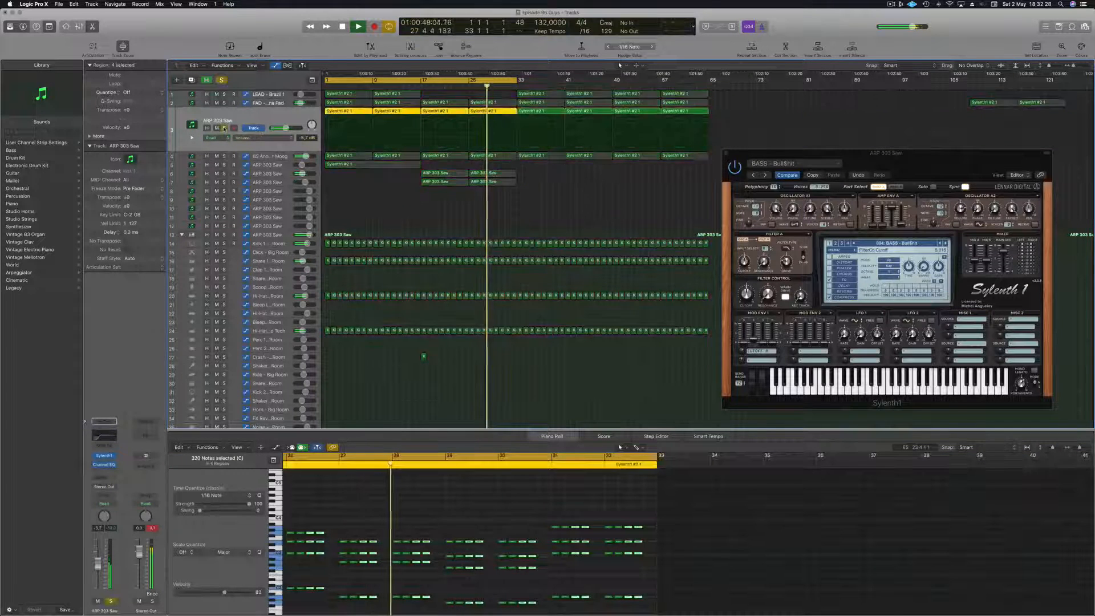
drag(721, 98, 541, 105)
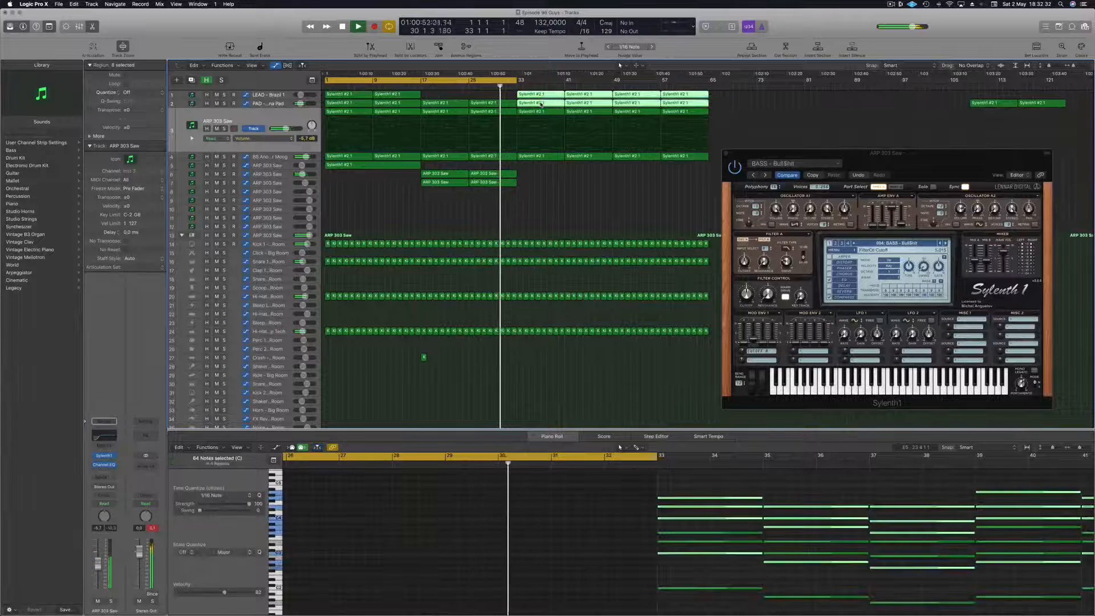
key(Delete)
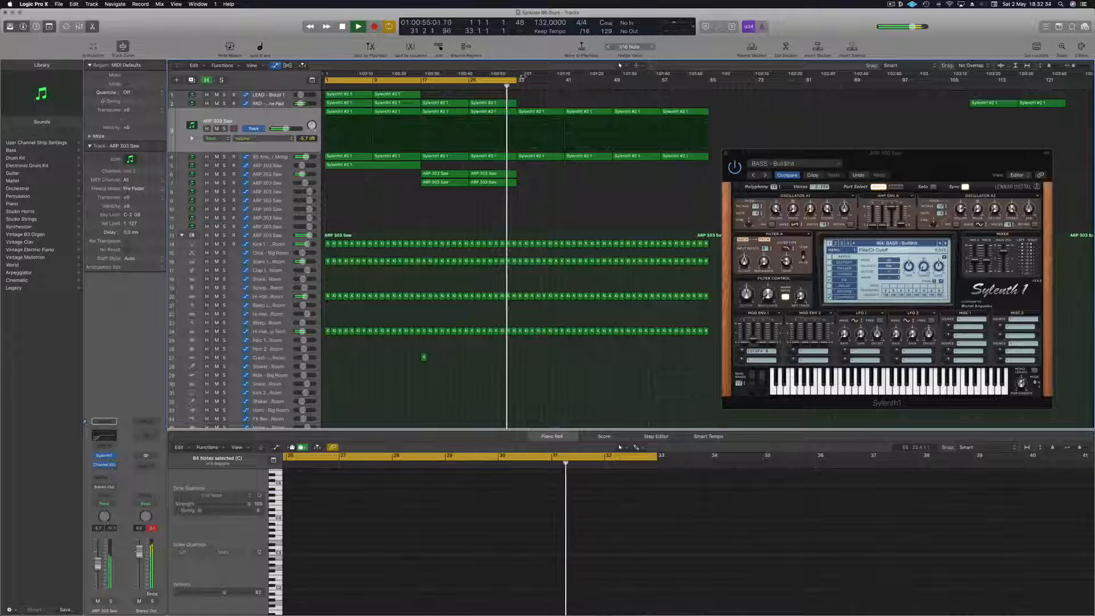
drag(516, 80, 613, 80)
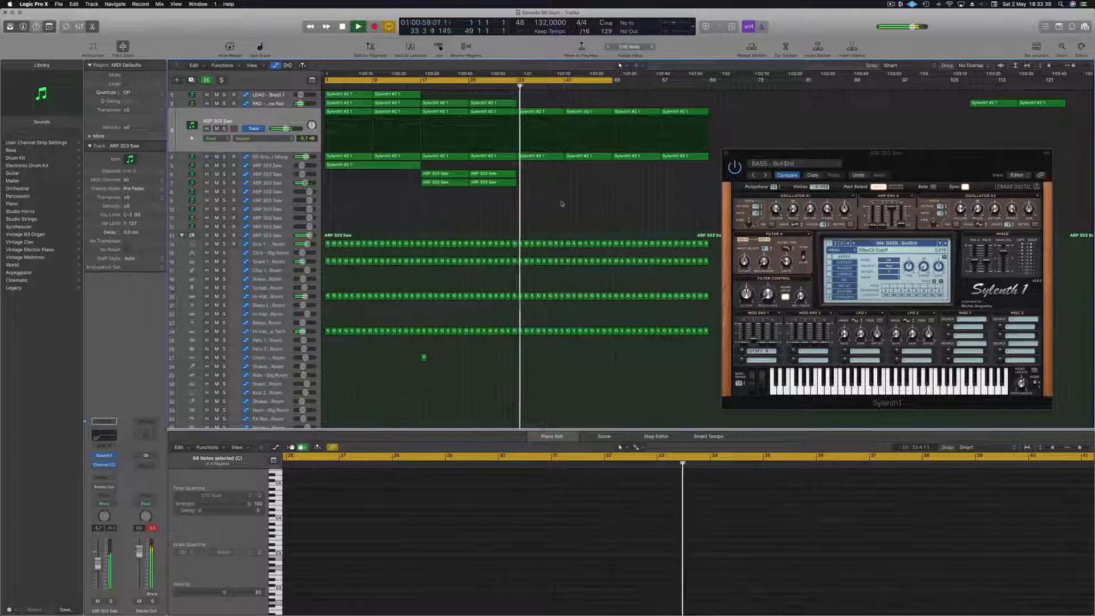
Set the first ARP 303 Saw track's automation to Touch and nudge its LEAD - Aquamarine Sylenth1 filter cutoff to write automation.
click(284, 123)
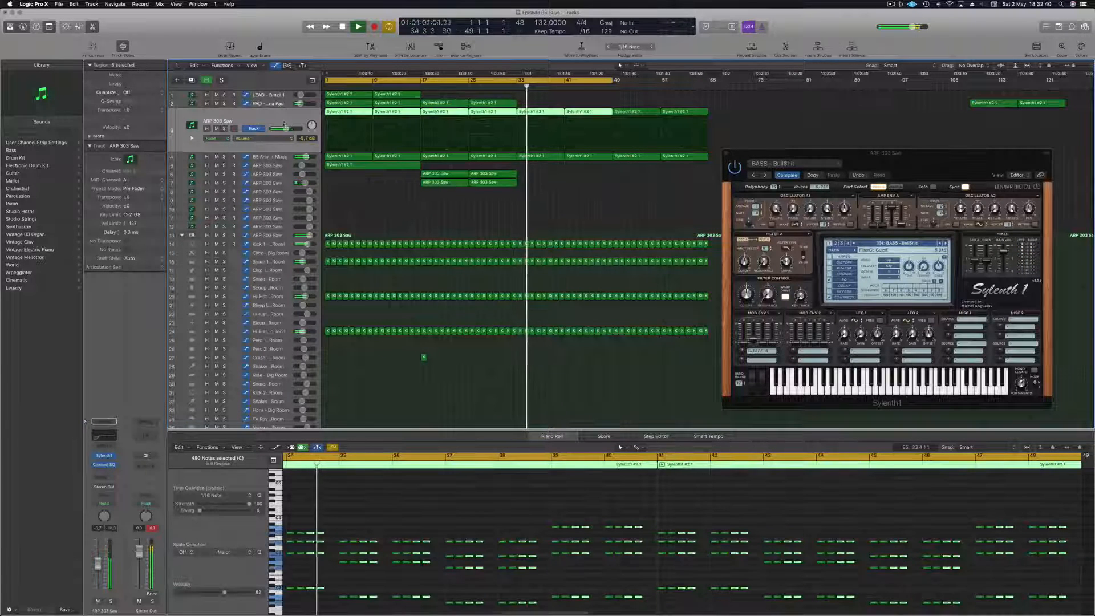
click(503, 222)
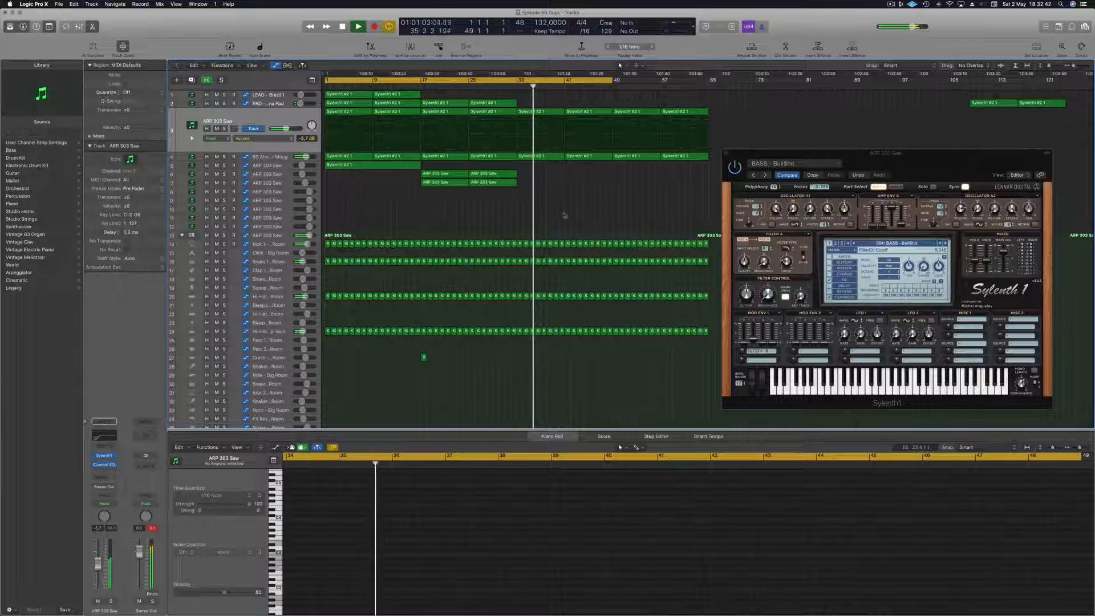
click(284, 121)
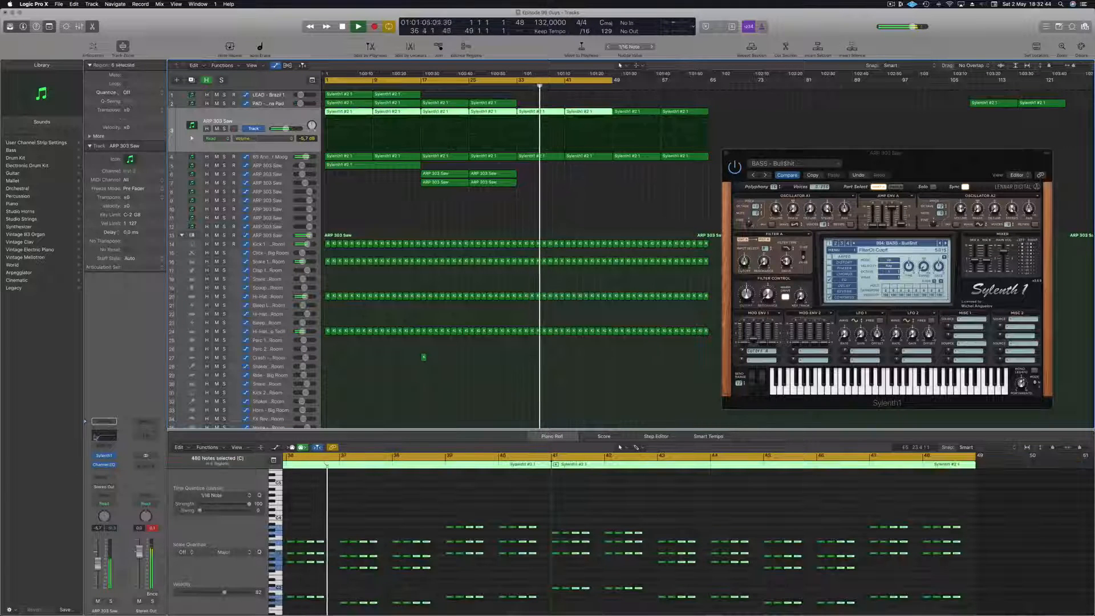
click(104, 504)
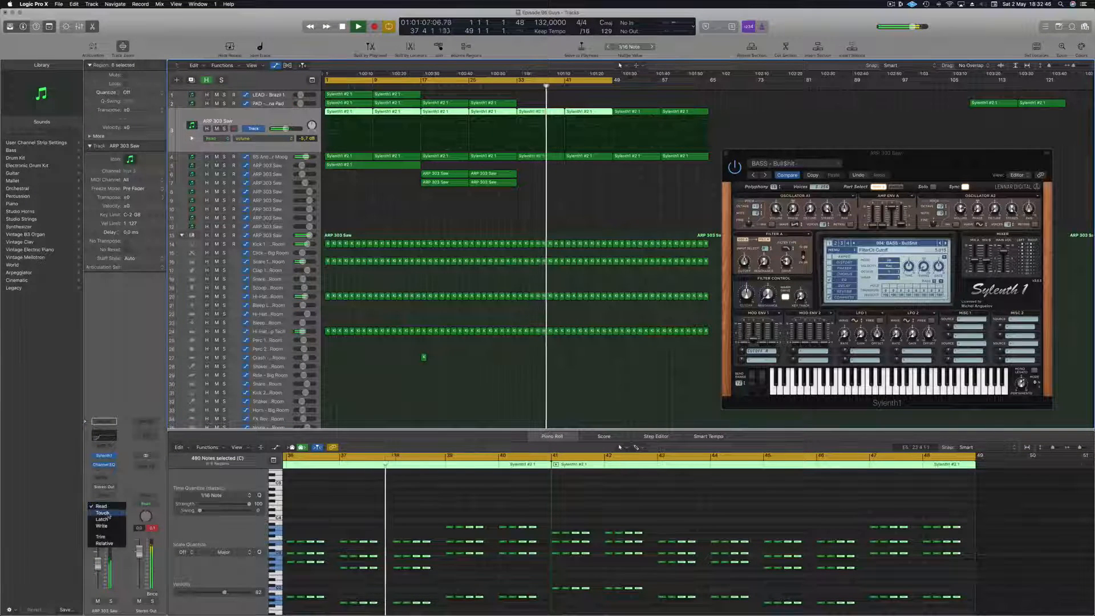
click(104, 512)
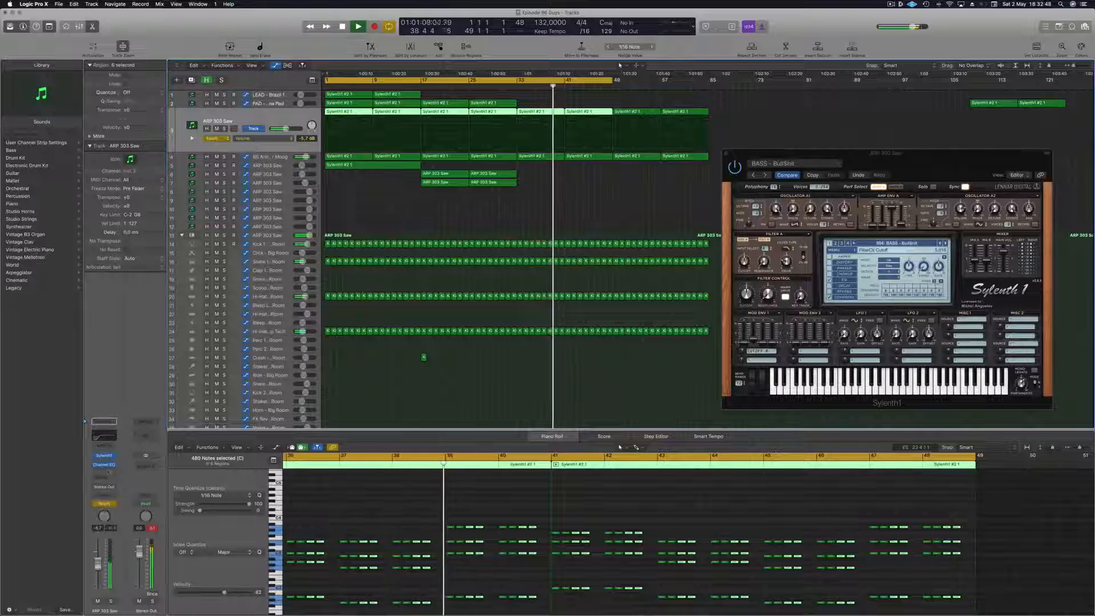
click(104, 456)
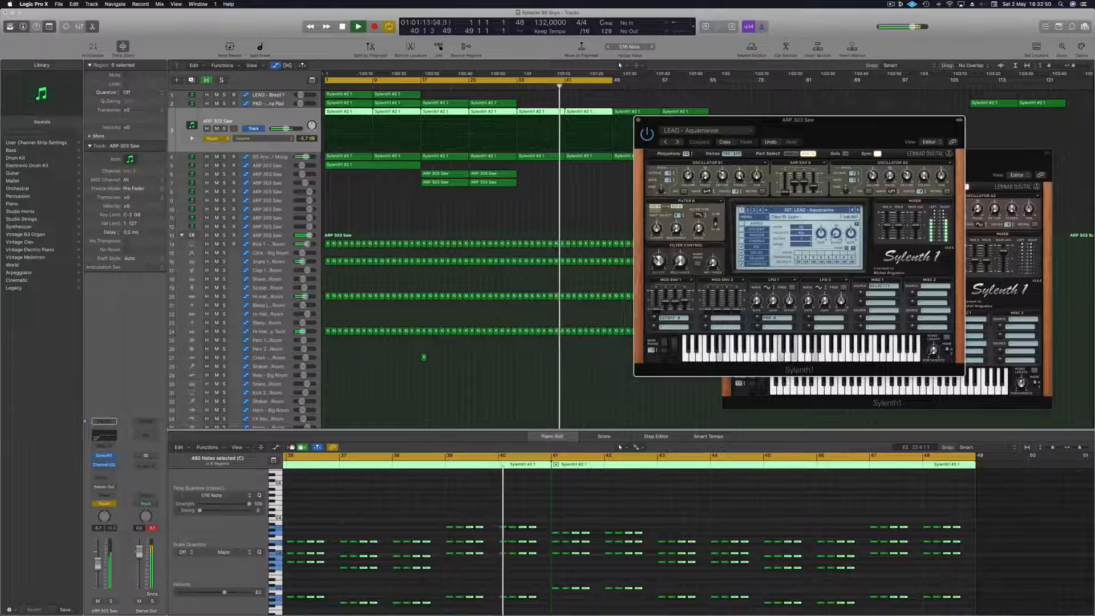
drag(659, 261, 658, 261)
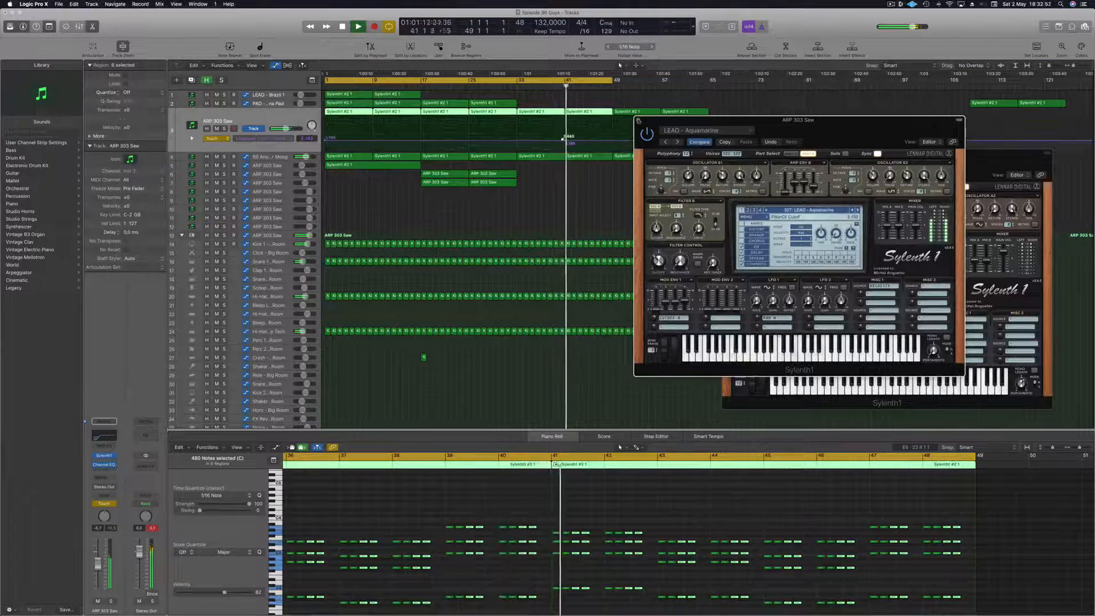
click(639, 120)
Replay from bar 24, check the neighbouring tracks, and shape the first ARP 303 Saw cutoff automation into a rise from bar 33 to 49.
click(462, 87)
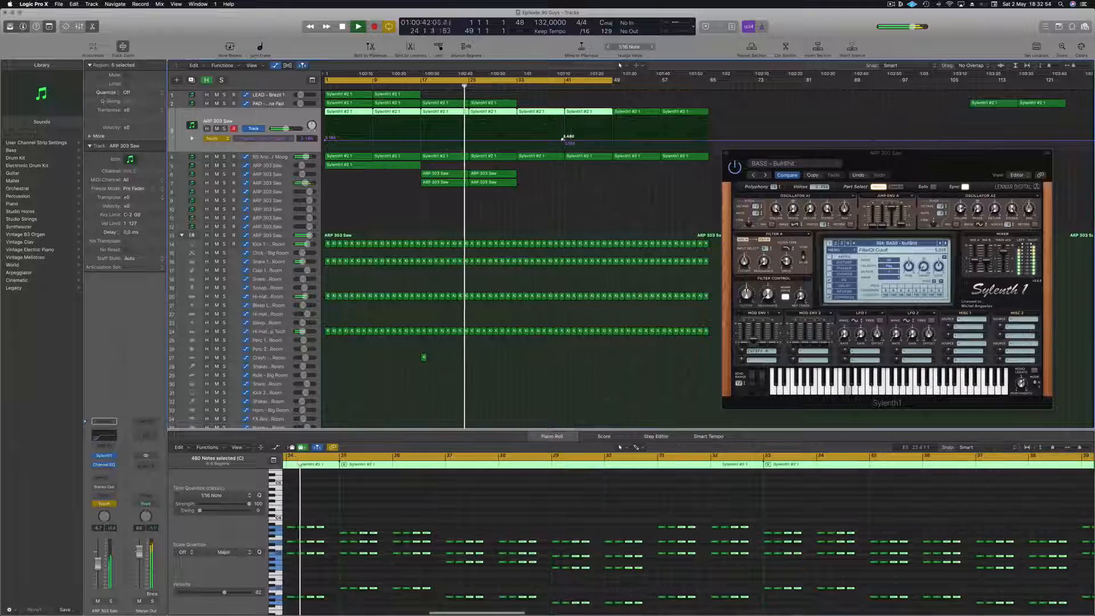
click(426, 164)
click(284, 182)
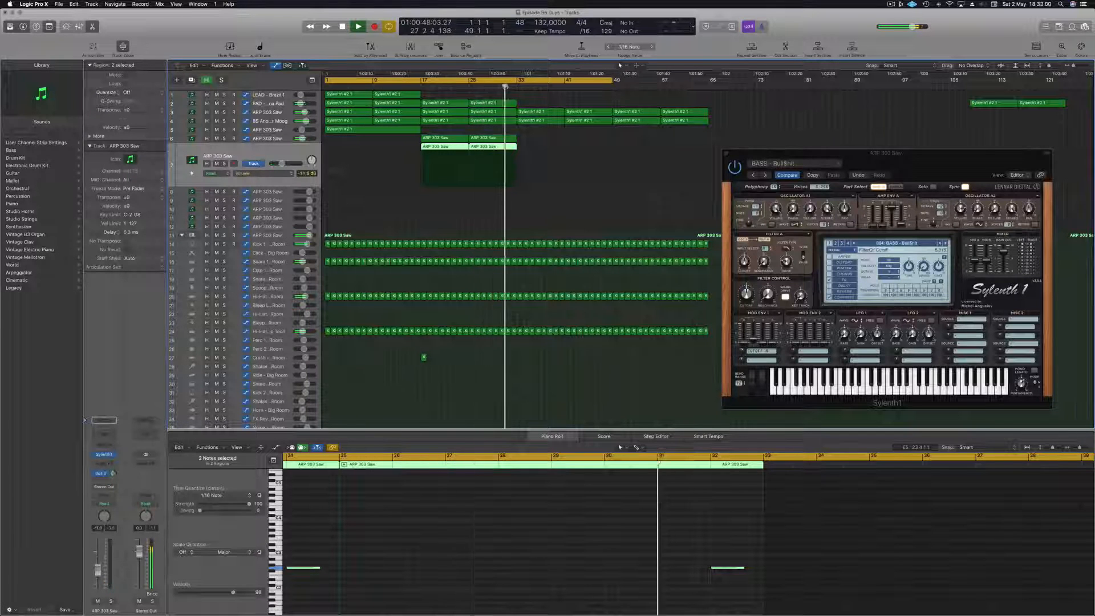
click(280, 121)
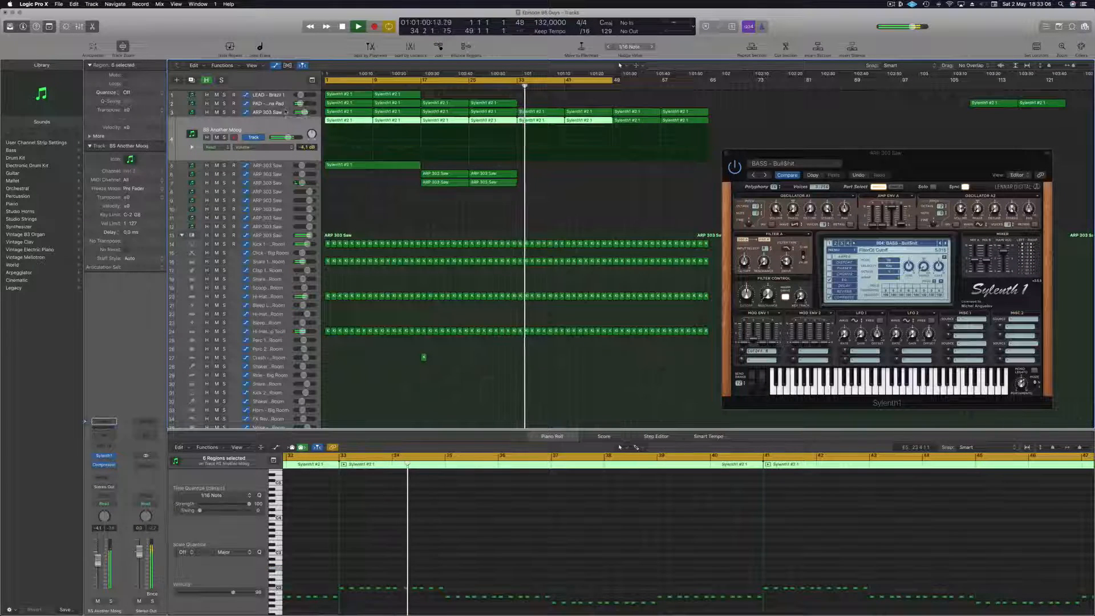
click(286, 112)
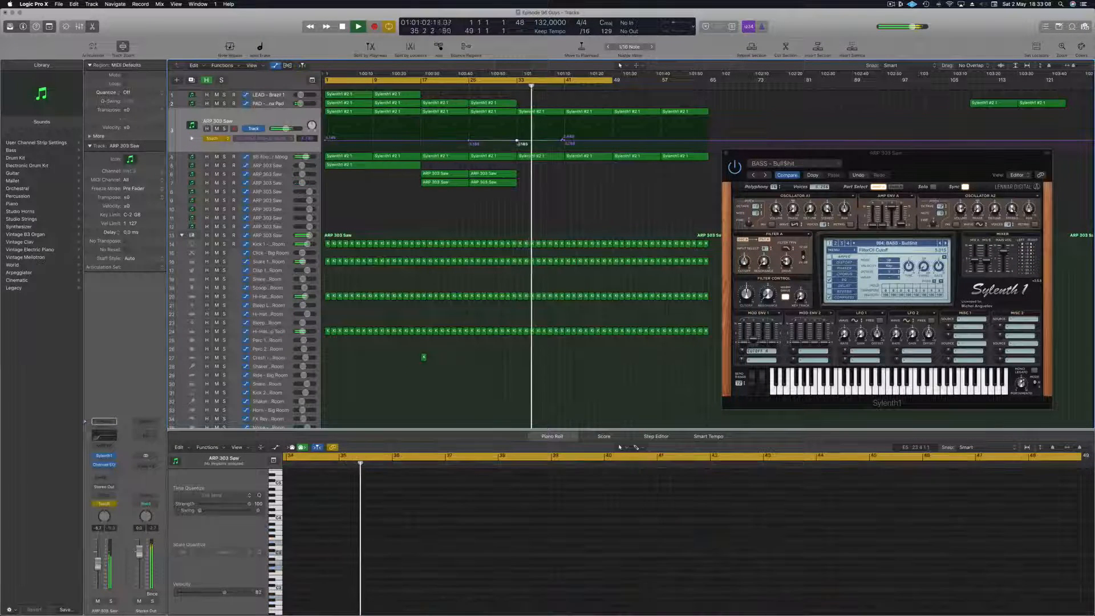
drag(517, 141, 612, 129)
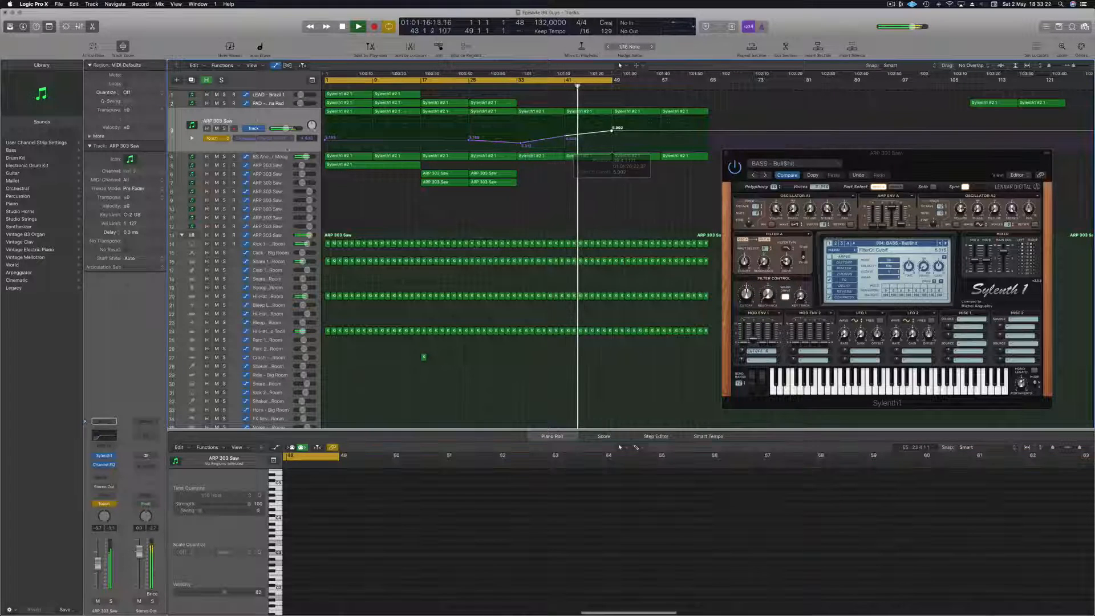
Add a Bus 5 send to the first ARP 303 Saw track and adjust its level during playback to write send automation.
click(256, 118)
click(102, 478)
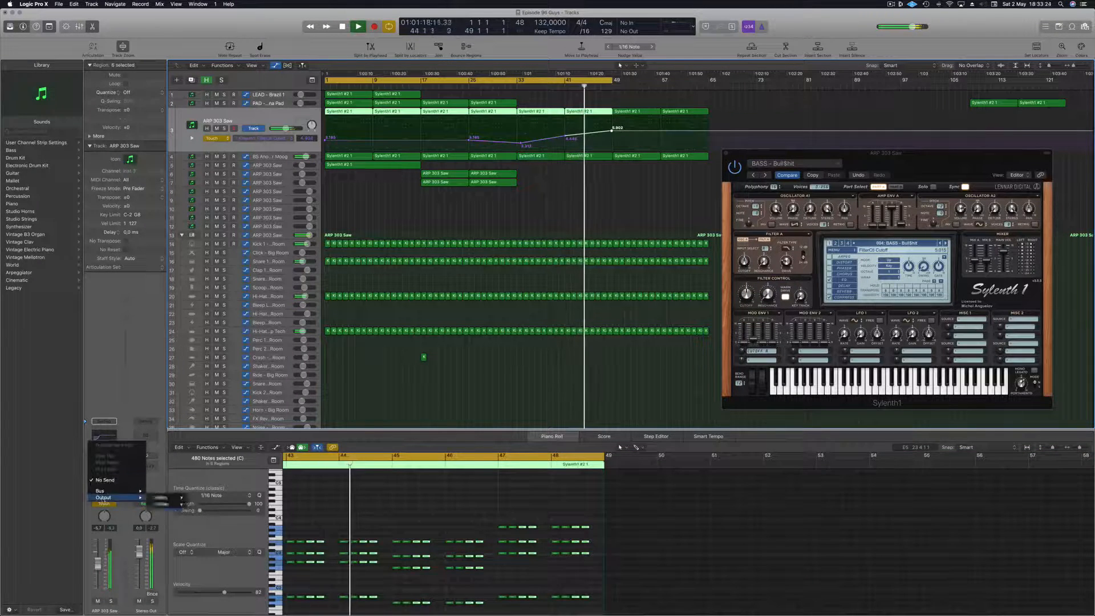
mouse_move(110, 492)
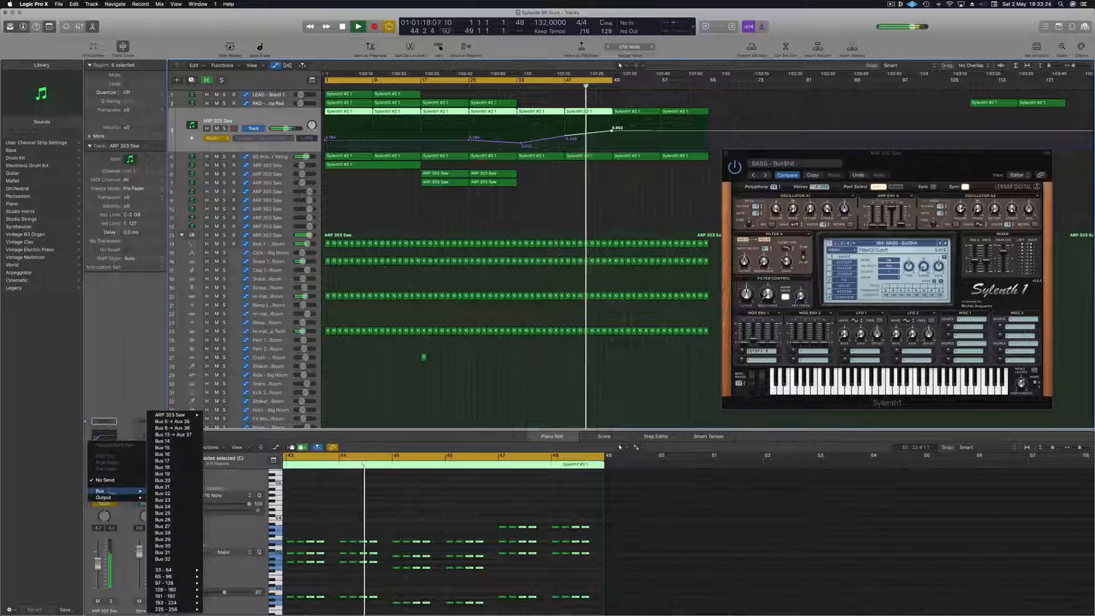
click(172, 422)
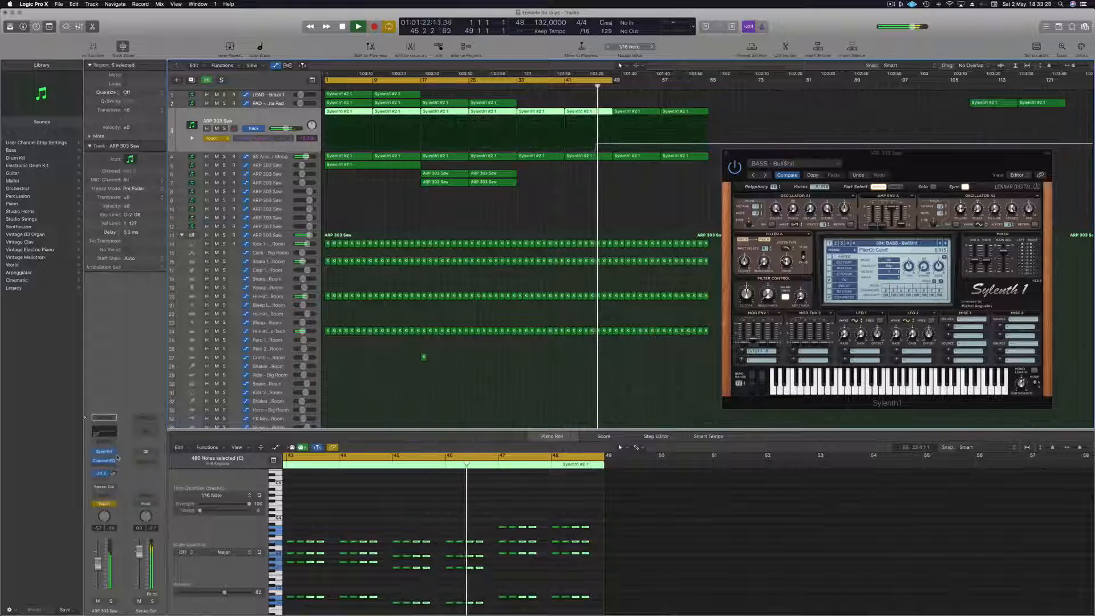
drag(118, 458, 116, 473)
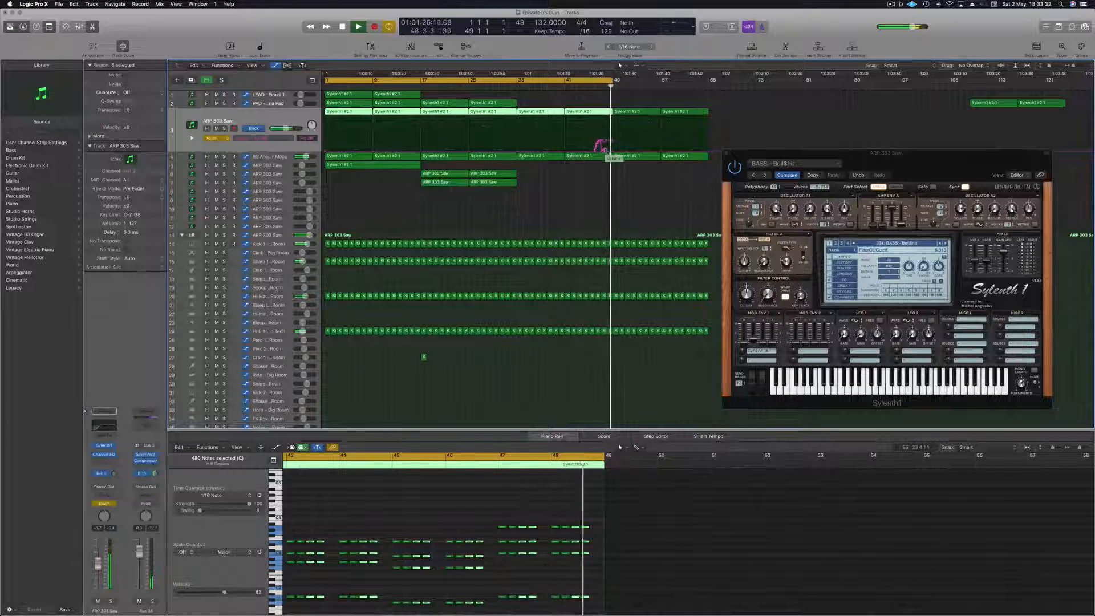
Set the track's automation to Read and redraw its send level as a ramp from silence at bar 33 up to bar 41.
drag(606, 152, 519, 156)
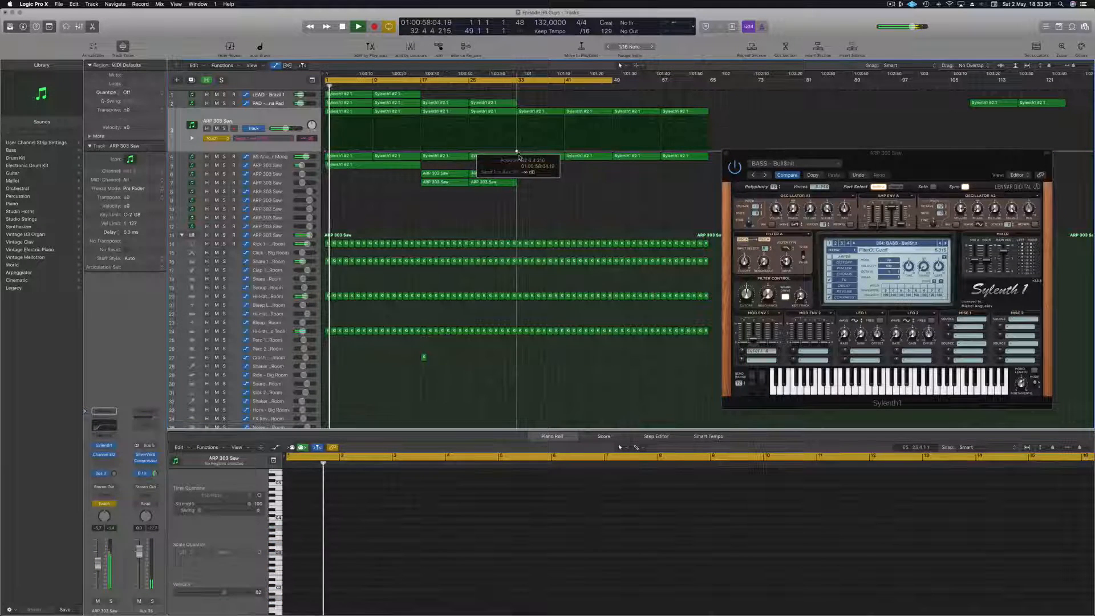
click(216, 138)
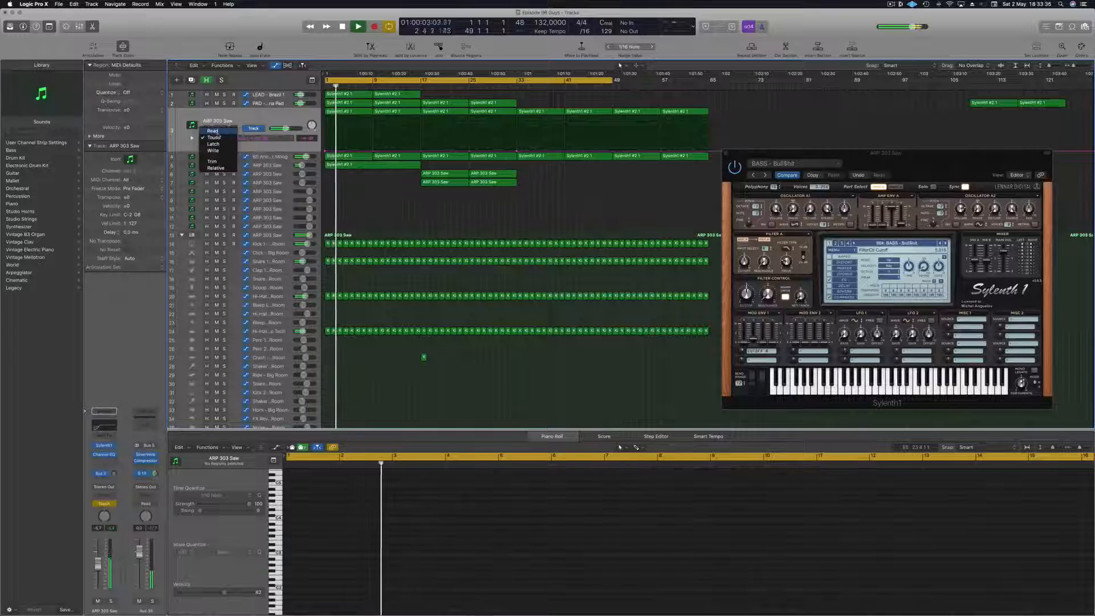
click(213, 131)
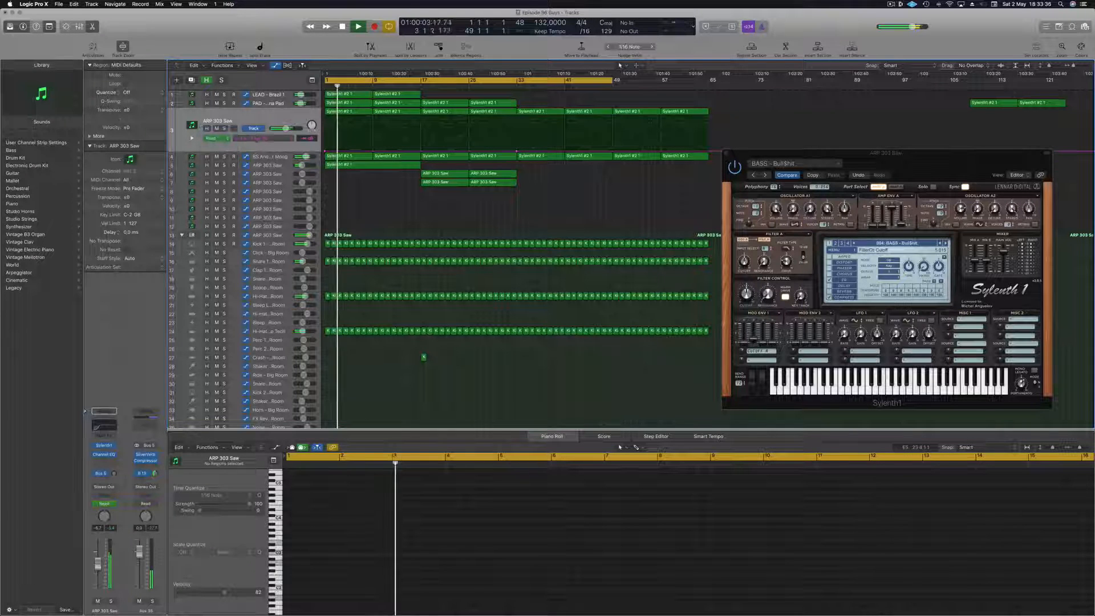
click(511, 86)
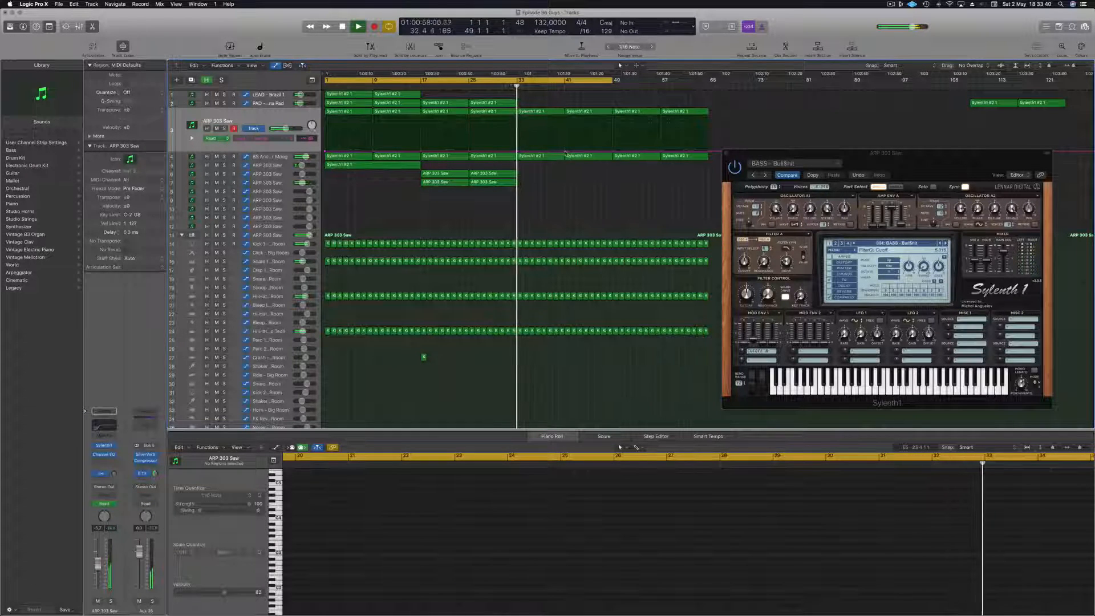
drag(565, 152, 565, 139)
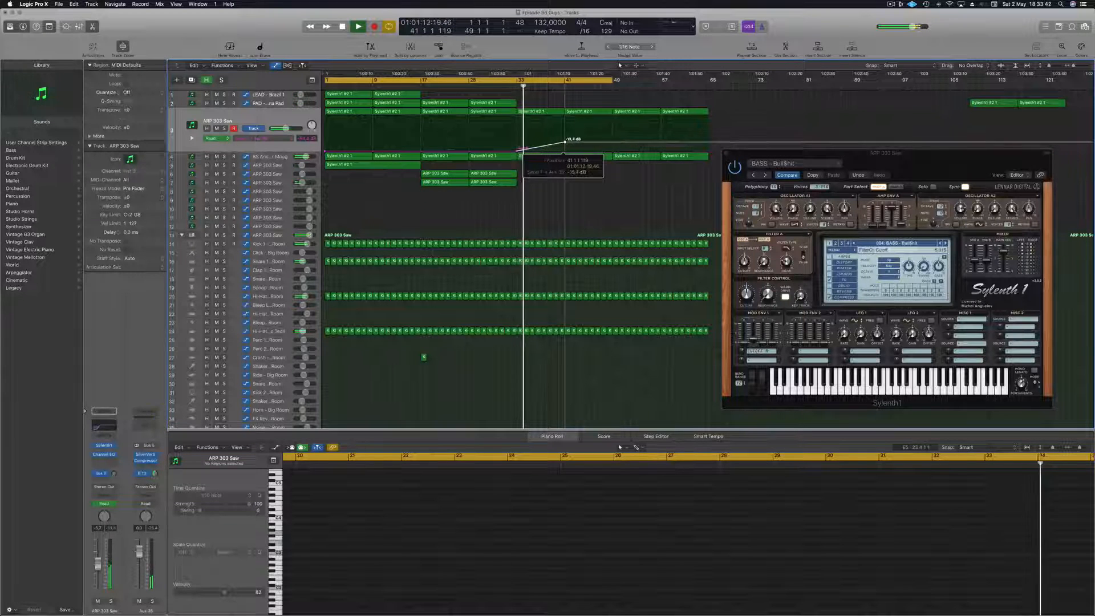
Show the cutoff and send automation lanes together on the first ARP 303 Saw track and continue the send rise to bar 49.
click(280, 138)
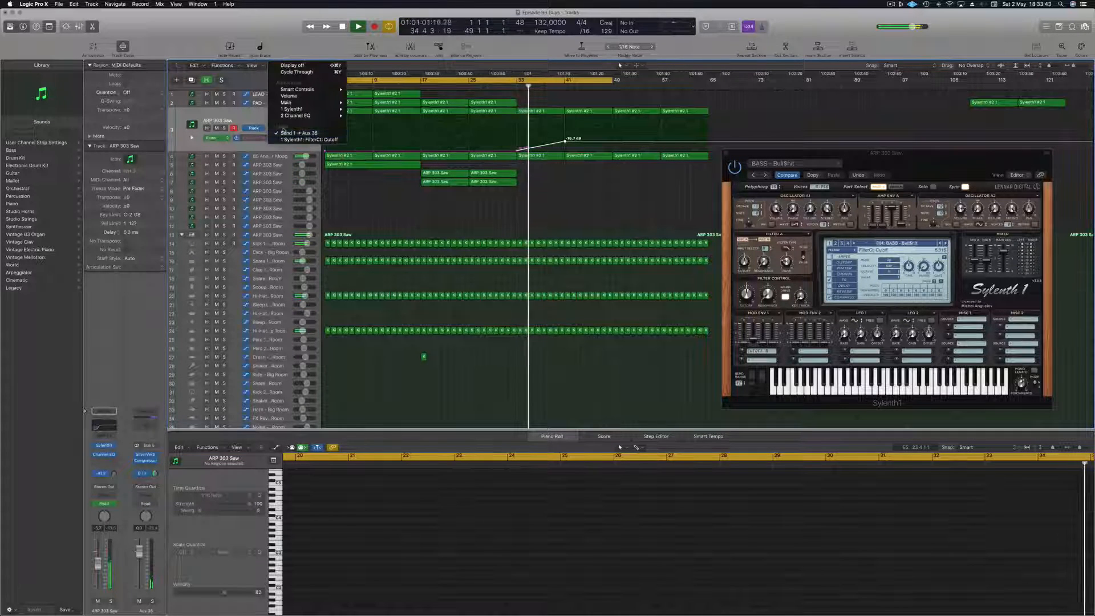
click(285, 140)
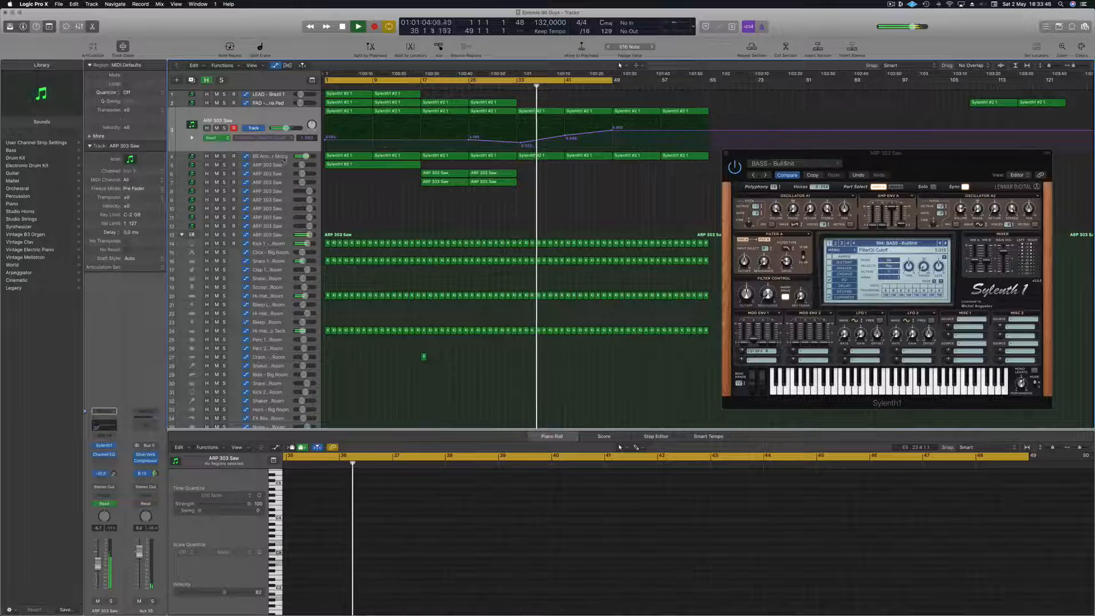
click(234, 156)
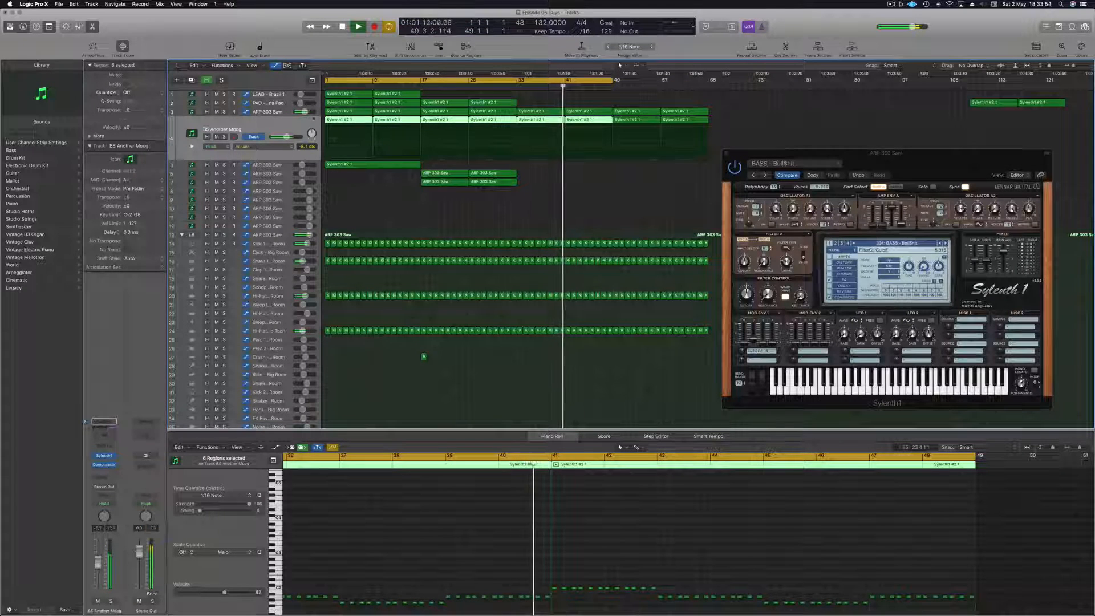
key(Up)
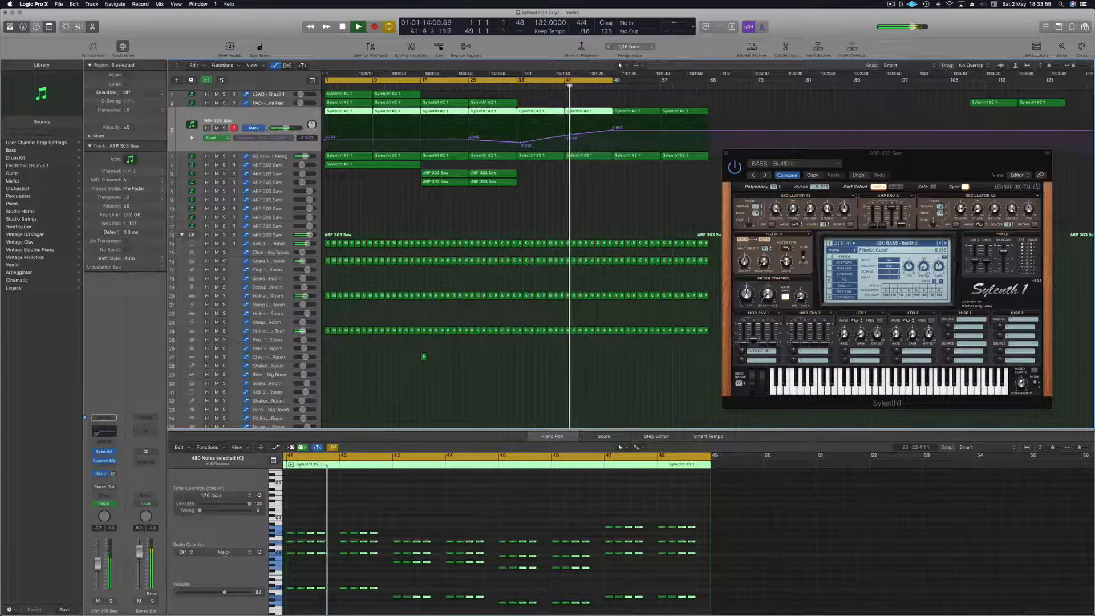
click(192, 138)
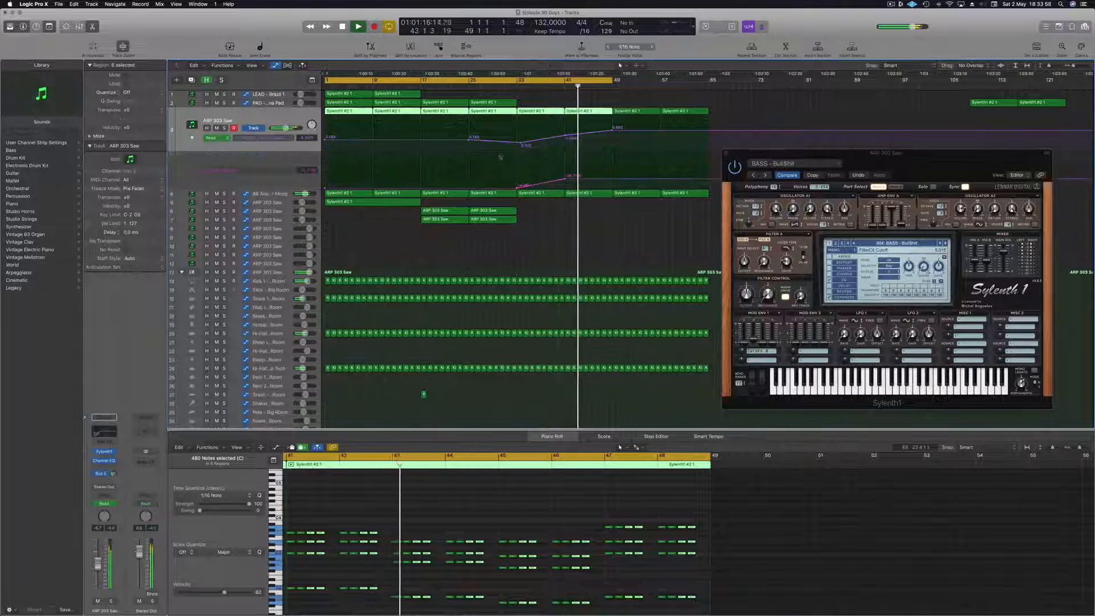
click(610, 179)
drag(610, 179, 612, 173)
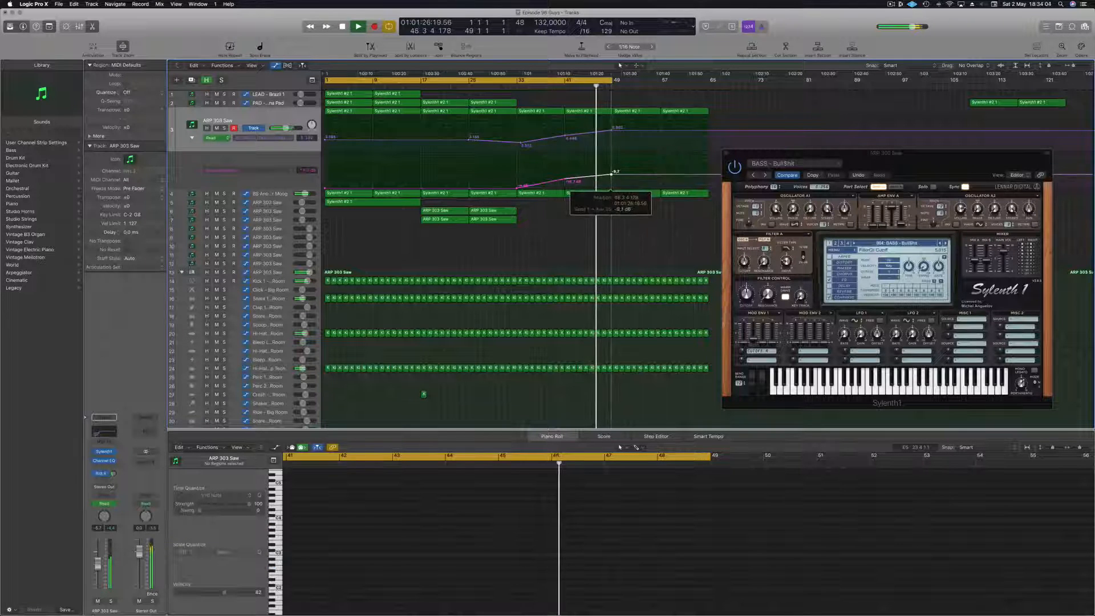
Extend the cycle range to bar 65, move the Sylenth1 window aside, and copy the track 5 sustained-note region to bar 49.
drag(612, 80, 708, 89)
drag(799, 153, 1005, 156)
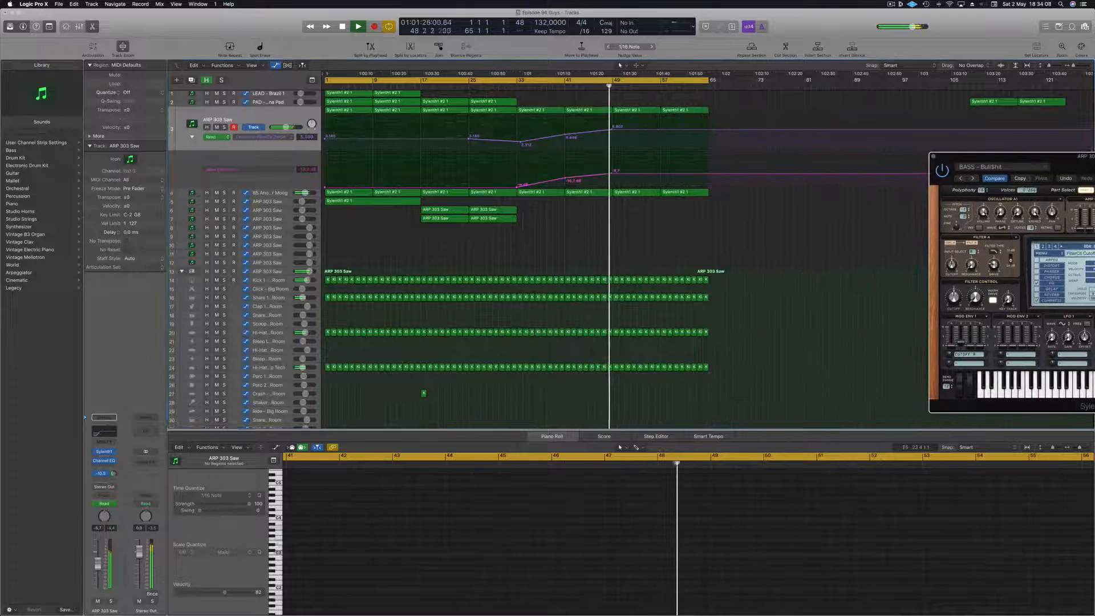
drag(370, 202, 659, 204)
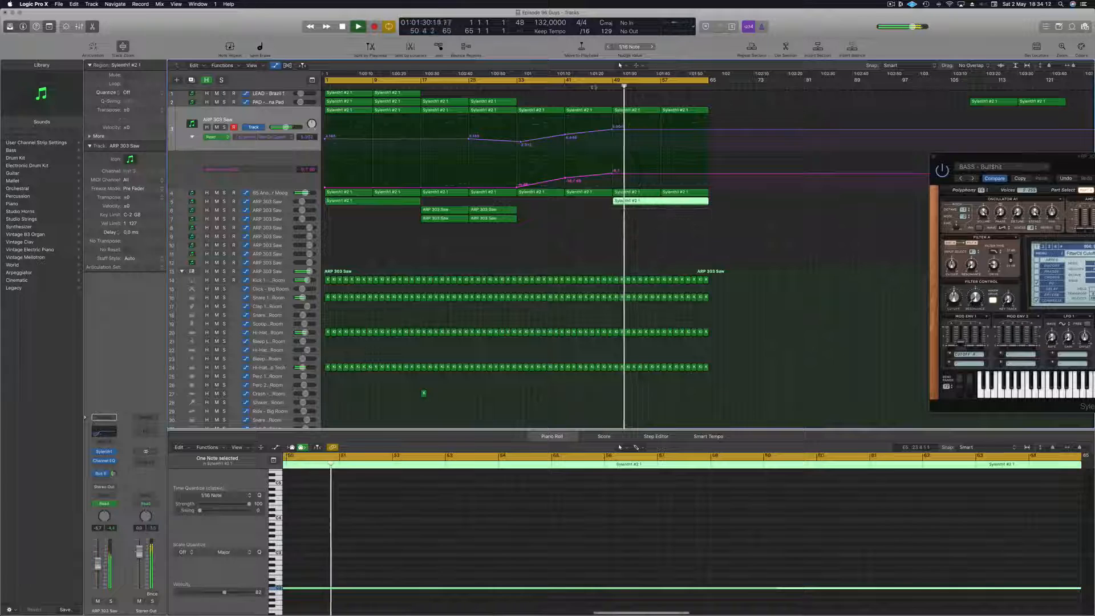
Continue the first ARP 303 Saw cutoff and send automation rises to bar 65, fine-tuning the cutoff end point, and save the project.
click(708, 131)
drag(708, 131, 708, 173)
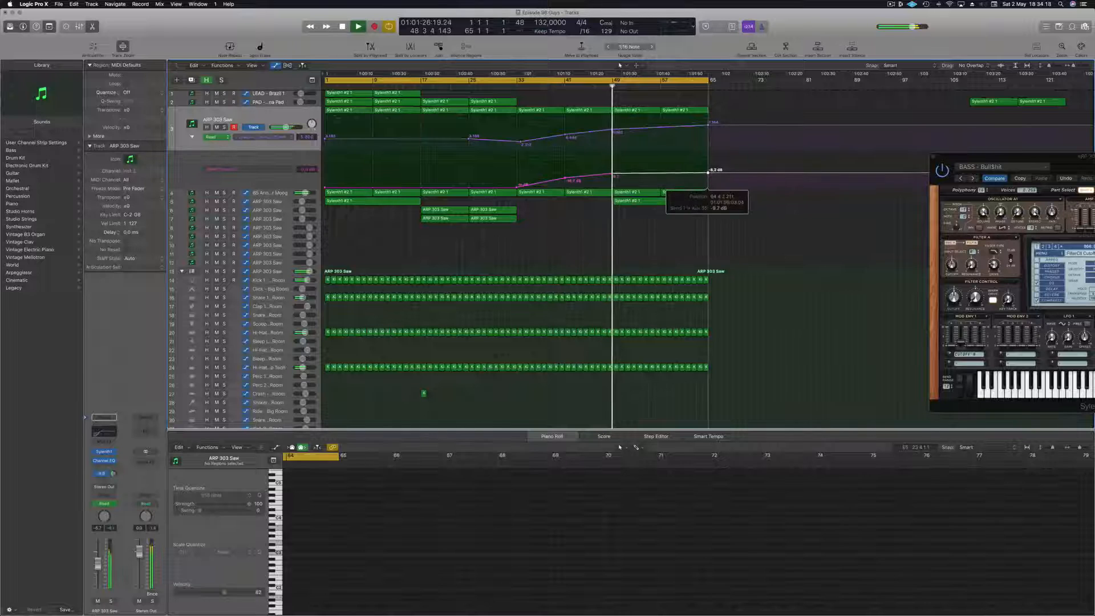
click(706, 279)
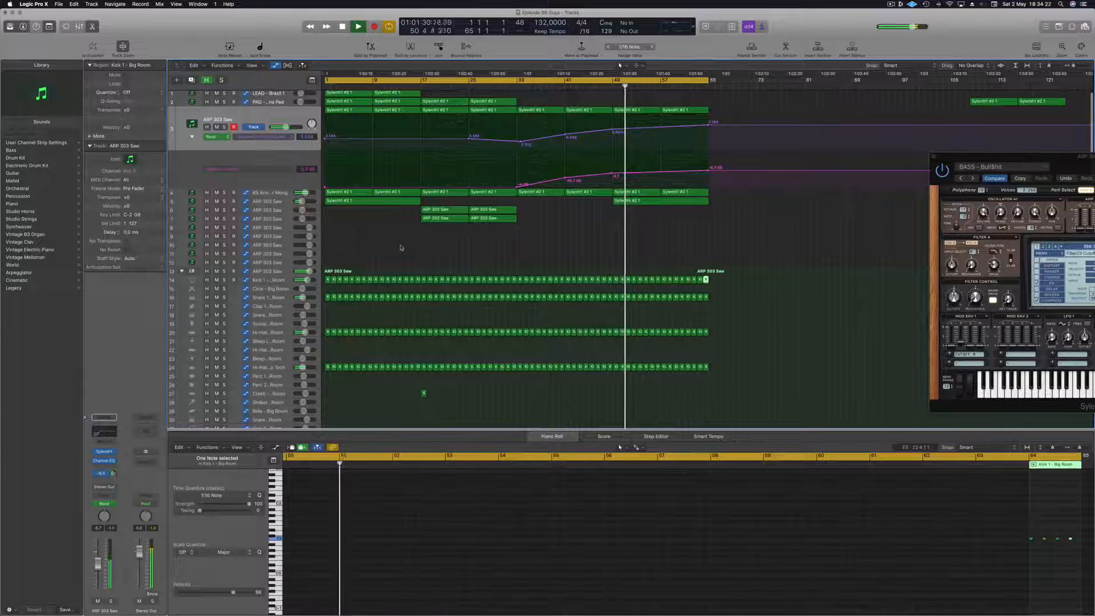
key(super+s)
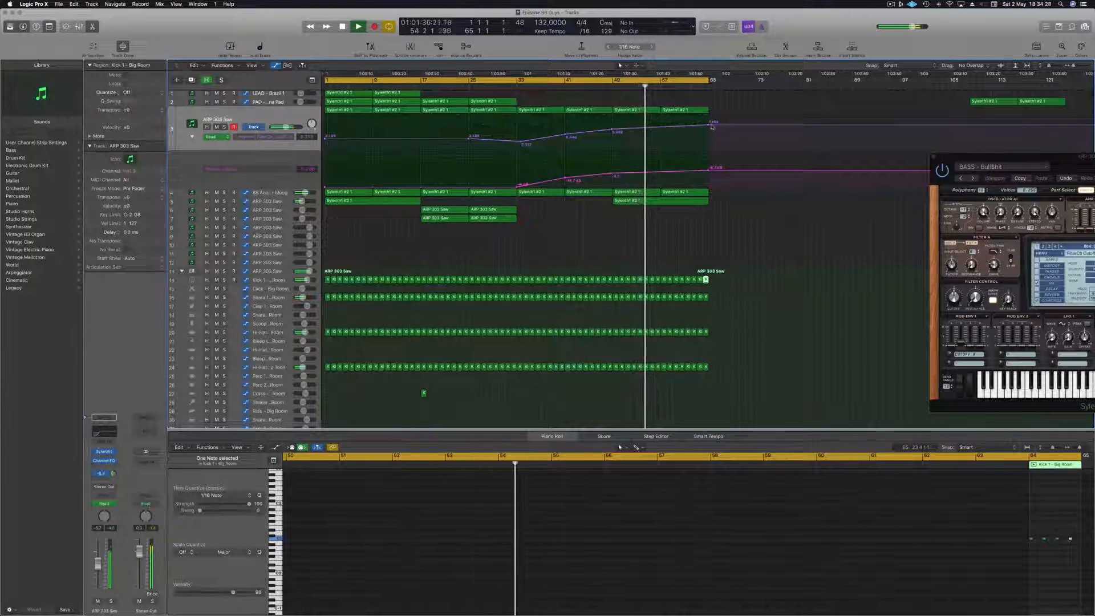
drag(709, 127, 710, 125)
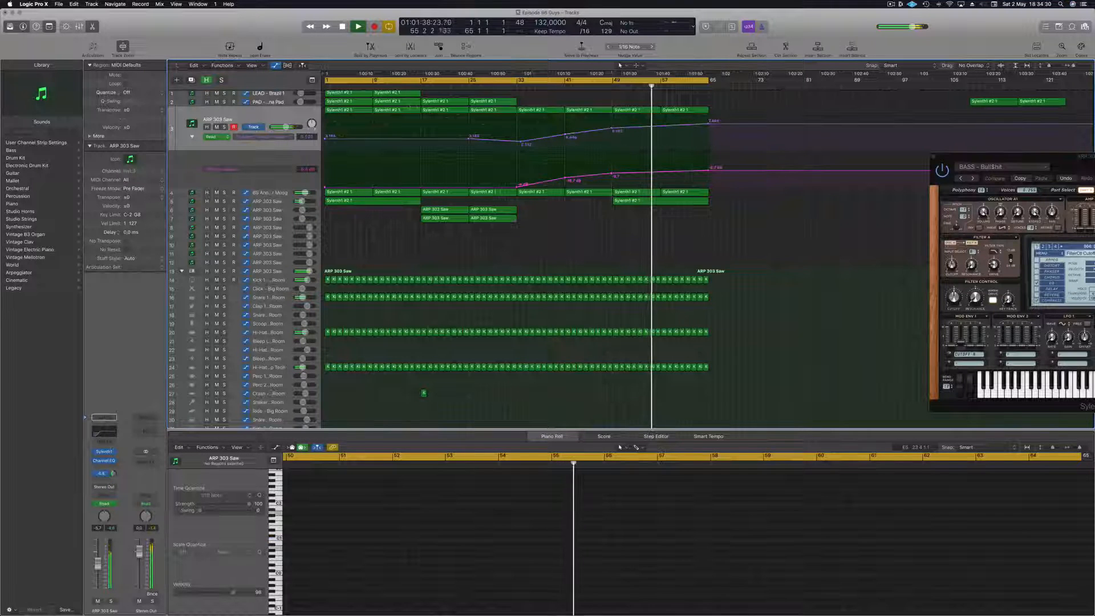
Copy two PAD - Anjuna Pad regions with their cutoff automation so they fill bars 49 to 65.
scroll(710, 125, up, 1)
click(493, 103)
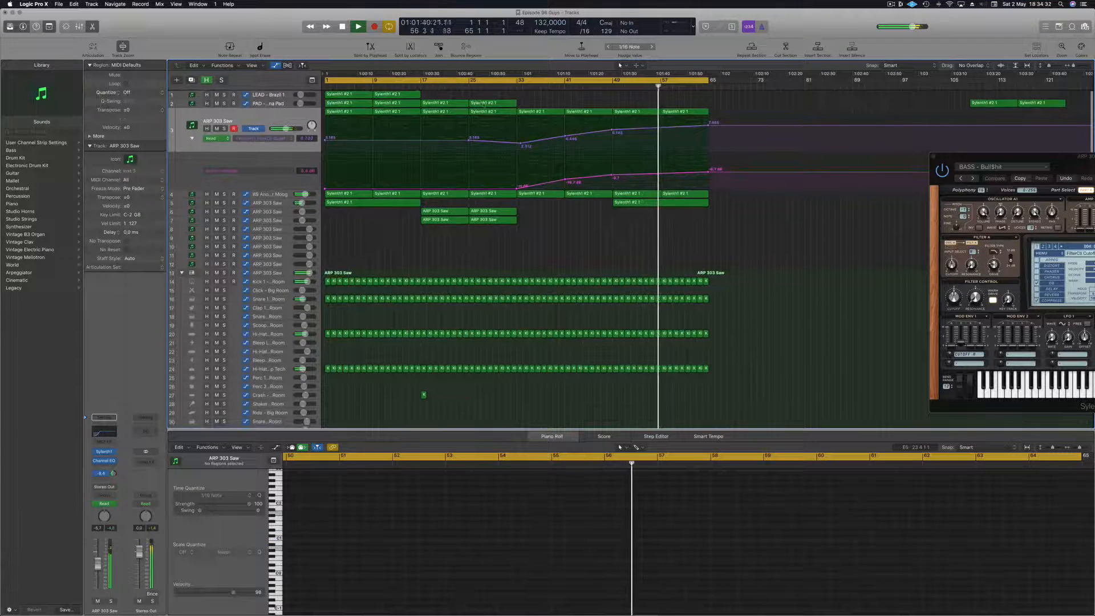
click(271, 105)
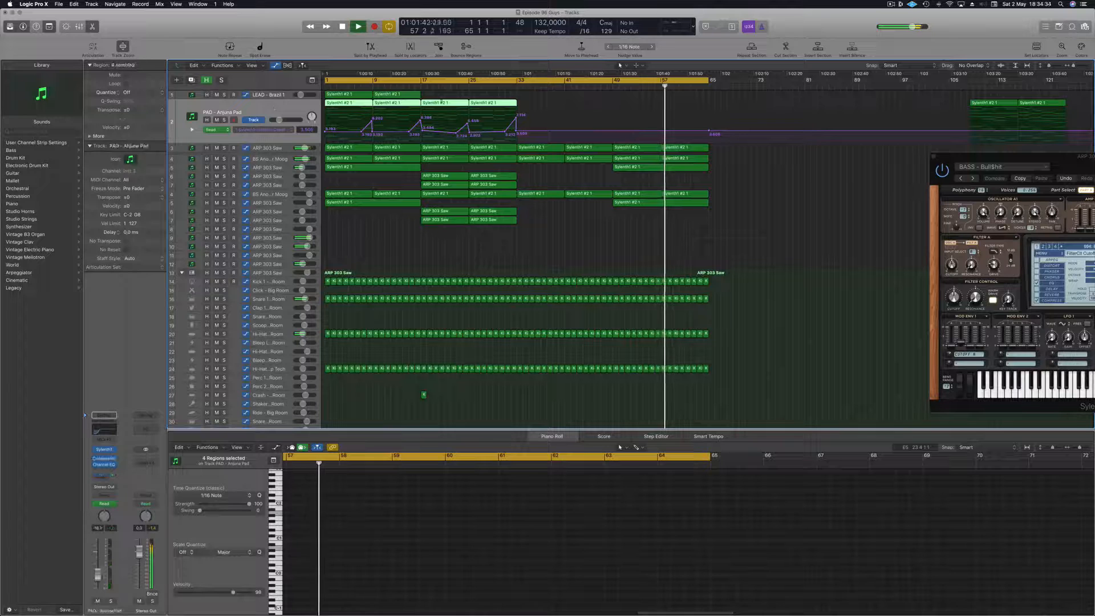
click(552, 101)
drag(545, 101, 643, 109)
click(585, 93)
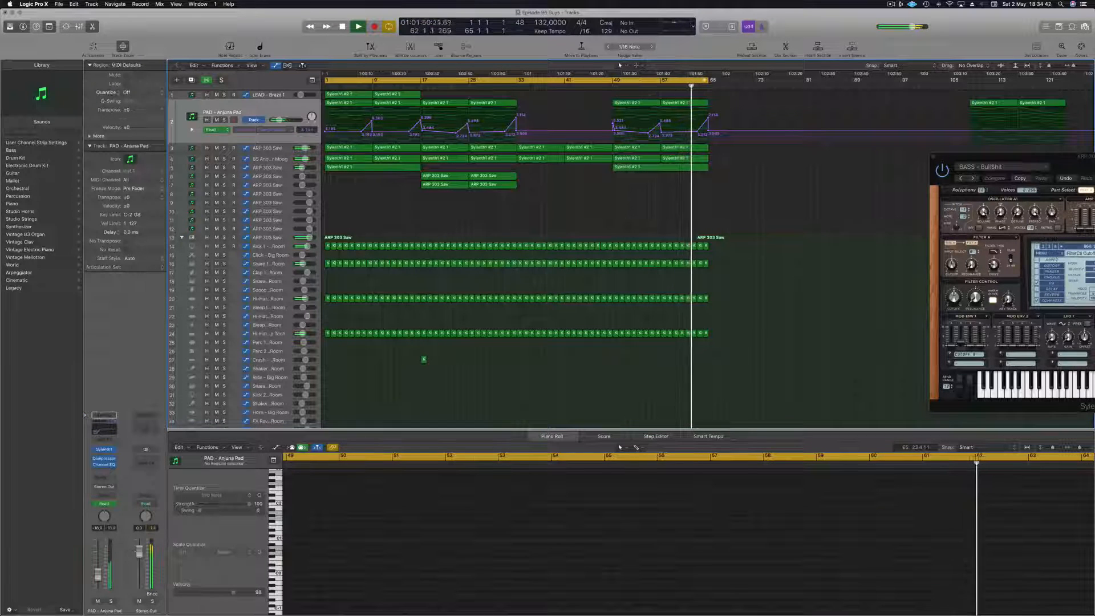
Extend the cycle range to bar 73, play the arrangement from the start, and check the ARP 303 Saw melody regions at bar 17.
drag(710, 80, 757, 83)
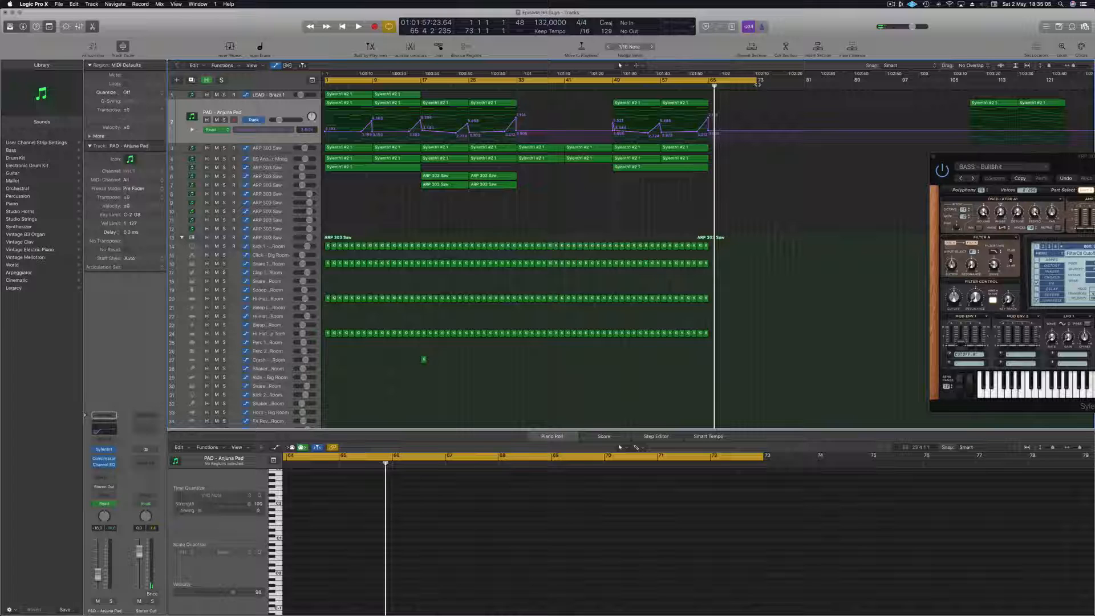
key(Return)
key(space)
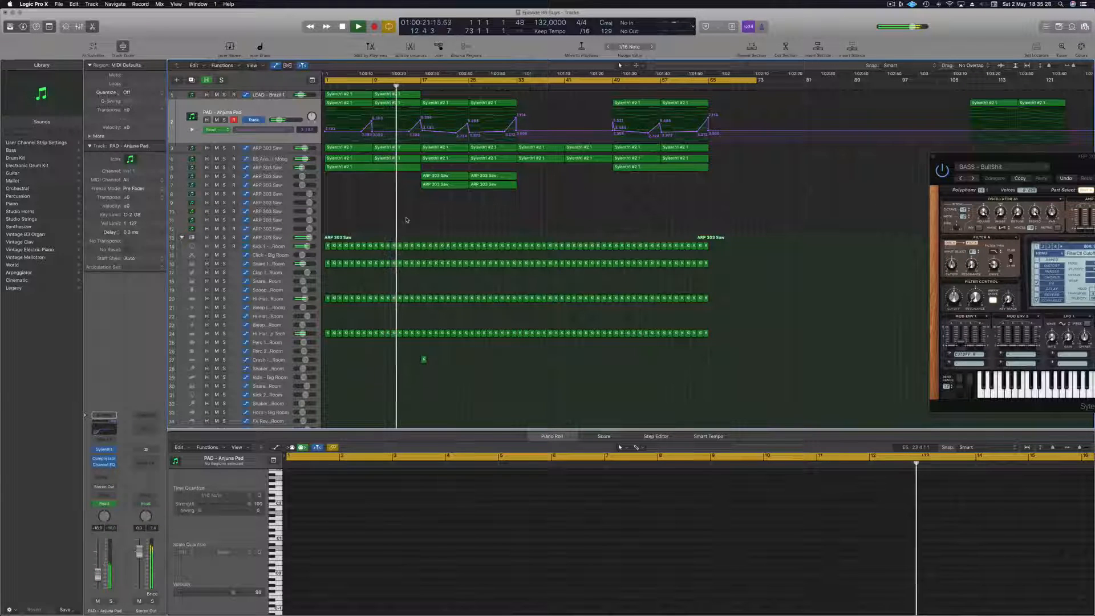
click(268, 177)
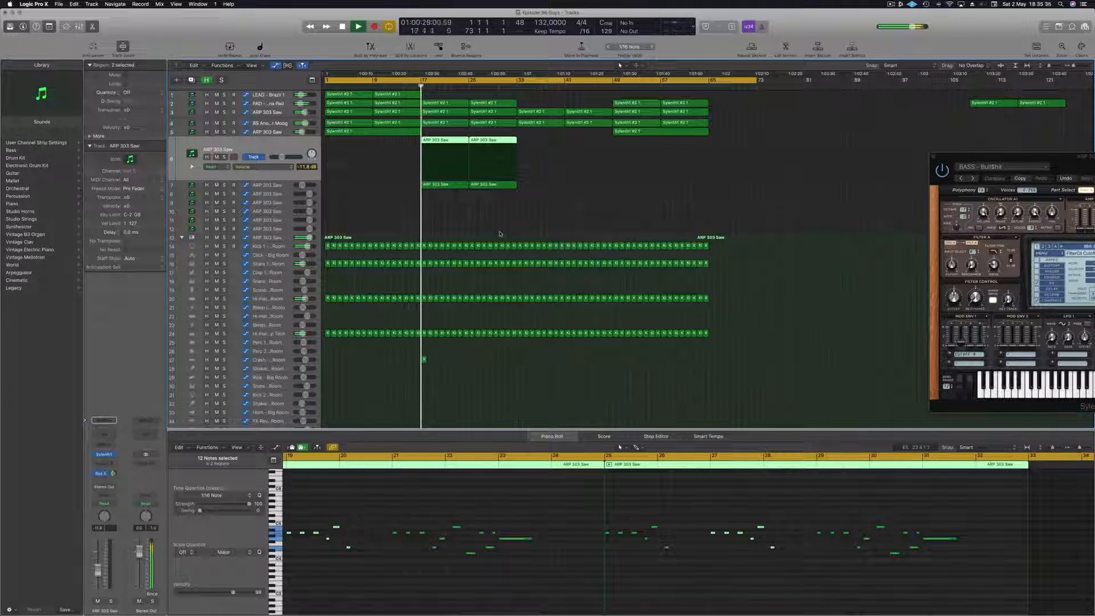
click(482, 217)
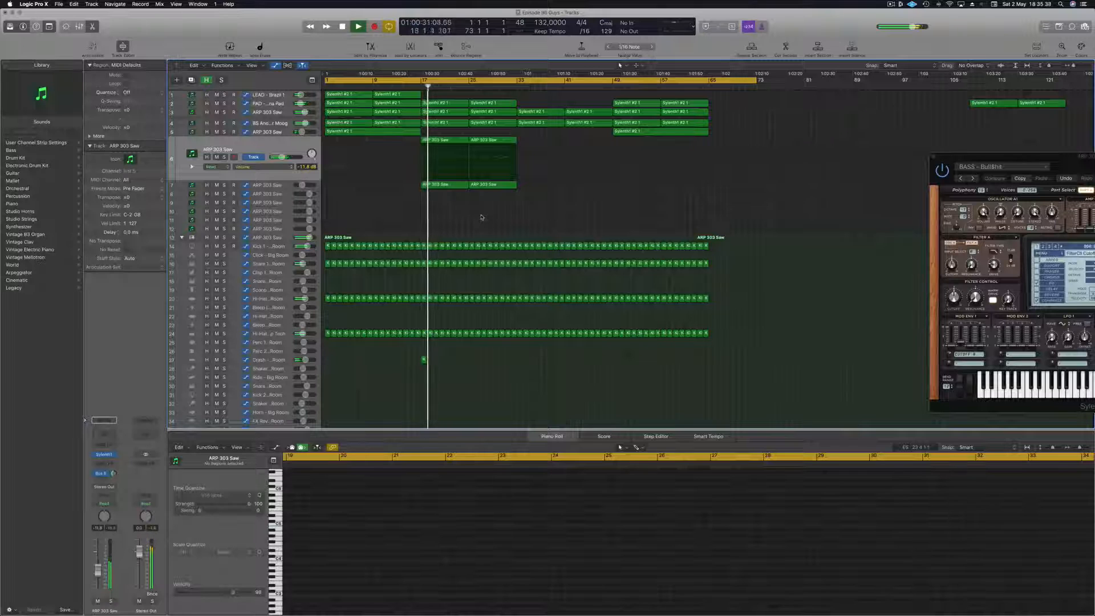